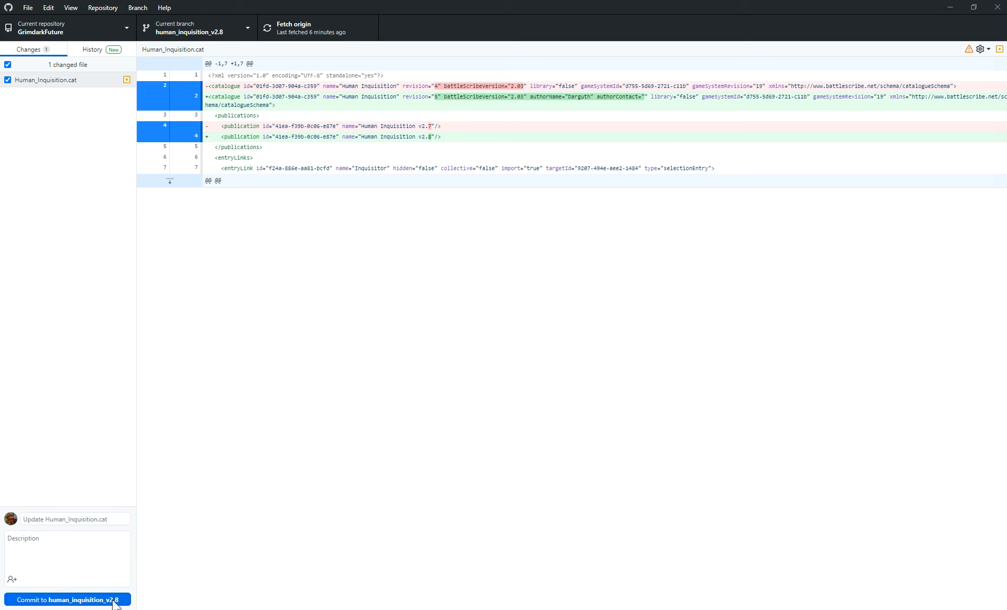
# Open readme.md in Notepad and look through it as far as the Guidelines section
pyautogui.moveTo(89, 609)
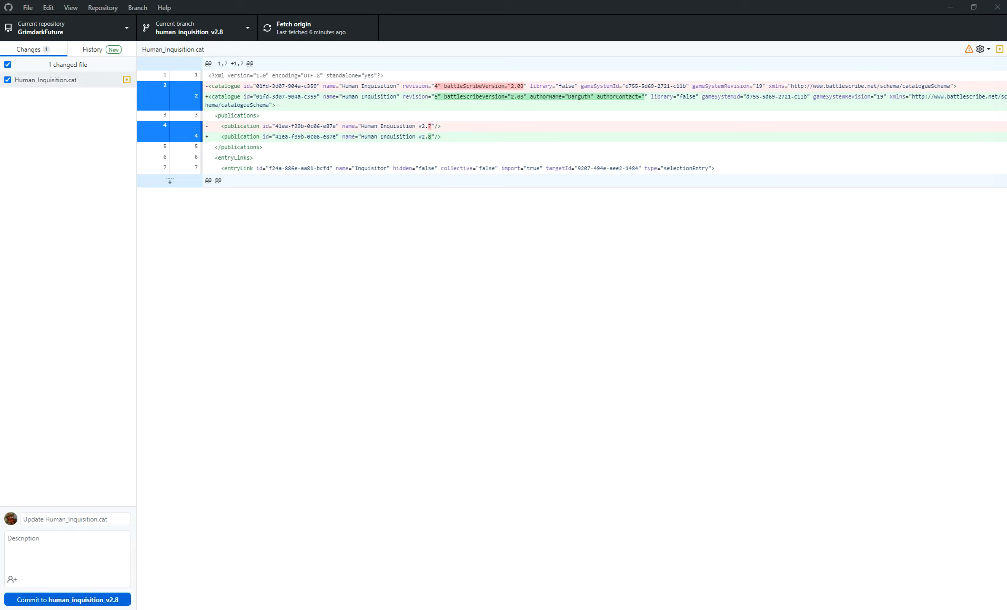
pyautogui.moveTo(432, 579); pyautogui.dragTo(469, 153)
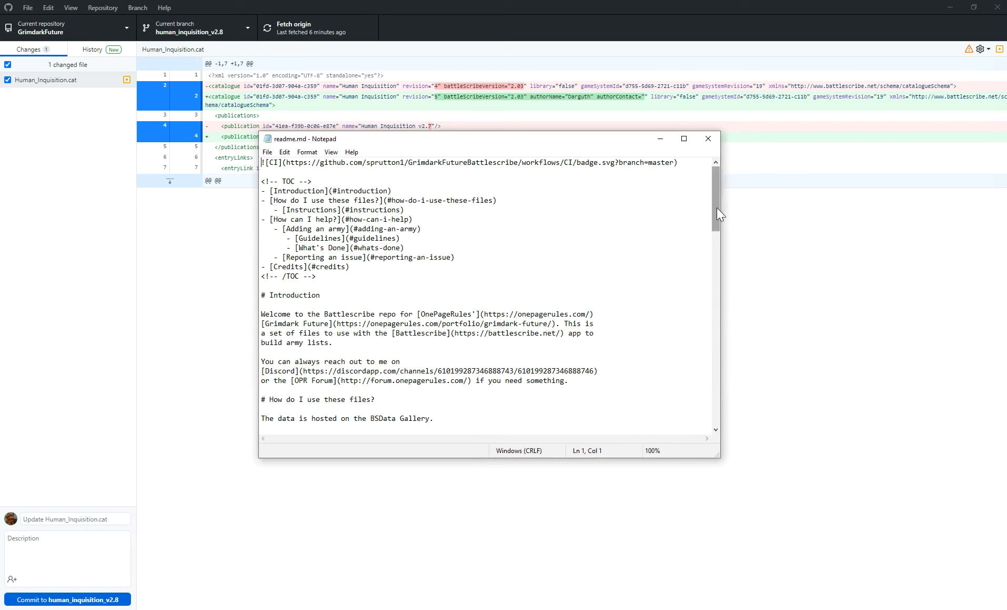
pyautogui.moveTo(717, 207); pyautogui.dragTo(705, 283)
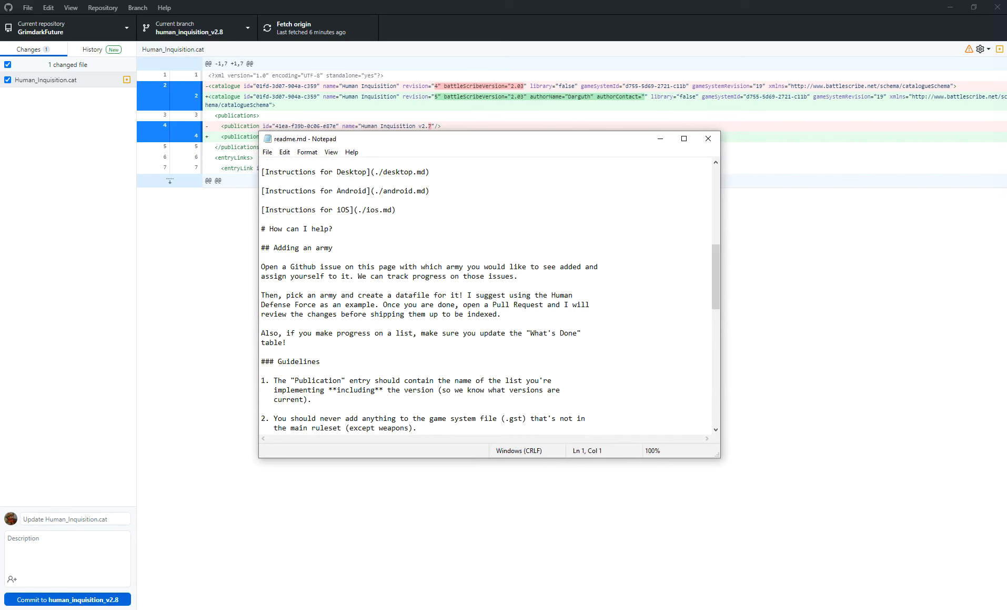
# Switch to the GitHub Branches page in Firefox and open the GrimdarkFuture repository's main code page
pyautogui.moveTo(140, 603)
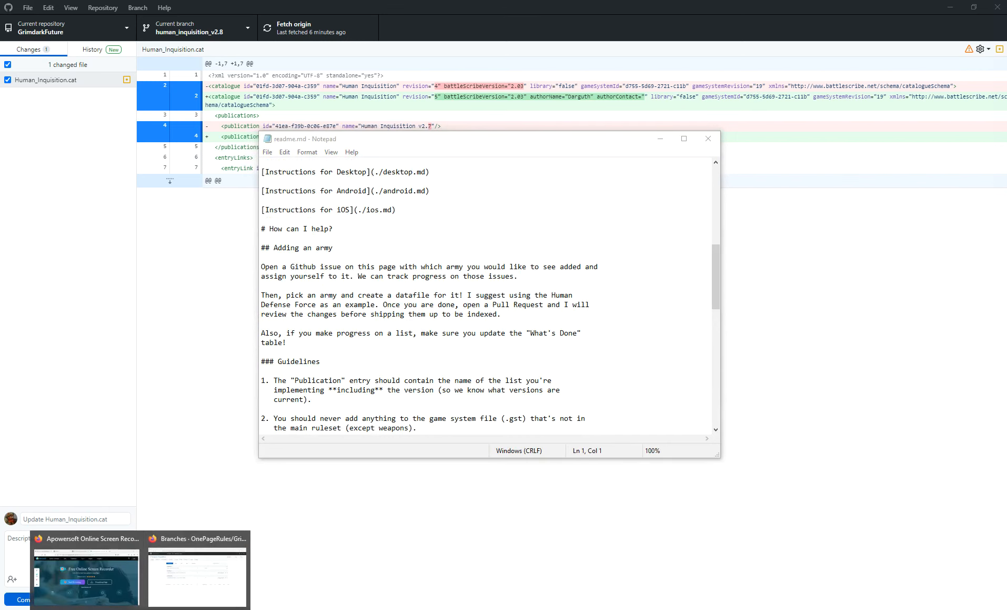
pyautogui.click(173, 591)
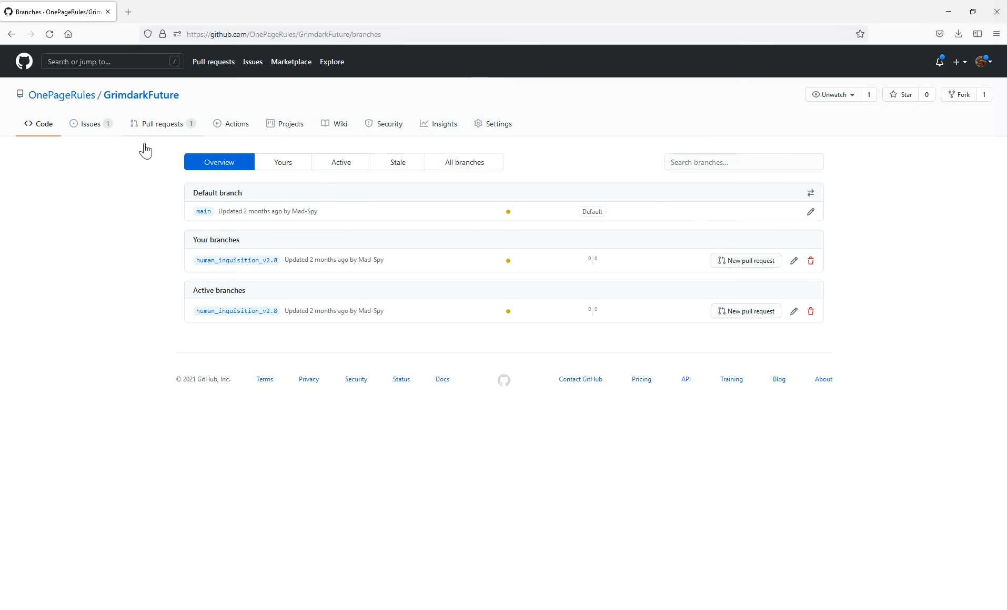
pyautogui.click(42, 126)
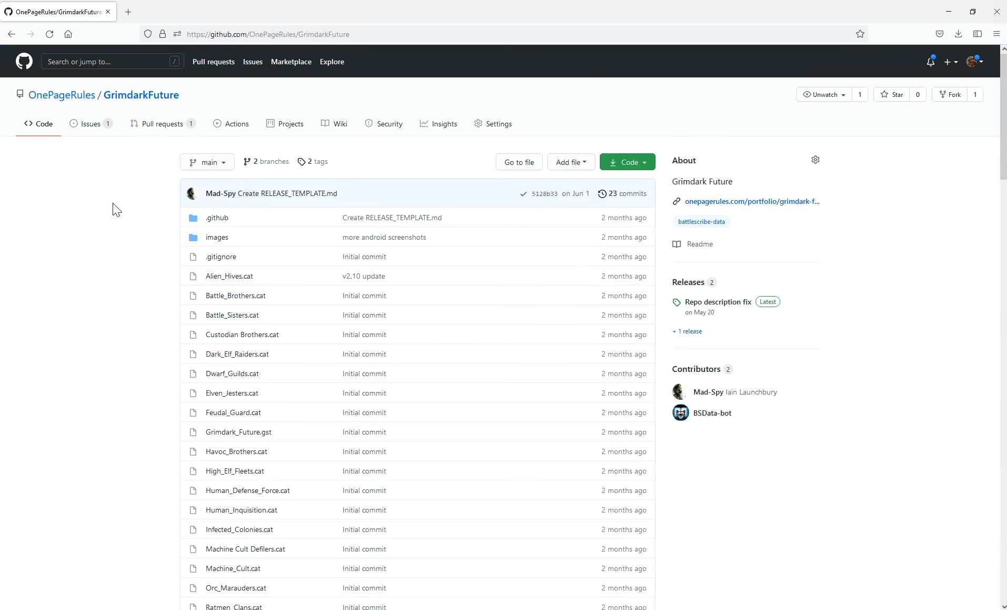
# Examine the repository's file list and the rendered readme, including its introduction, instructions and contribution sections
pyautogui.scroll(-1, 118, 209)
pyautogui.scroll(-15, 115, 213)
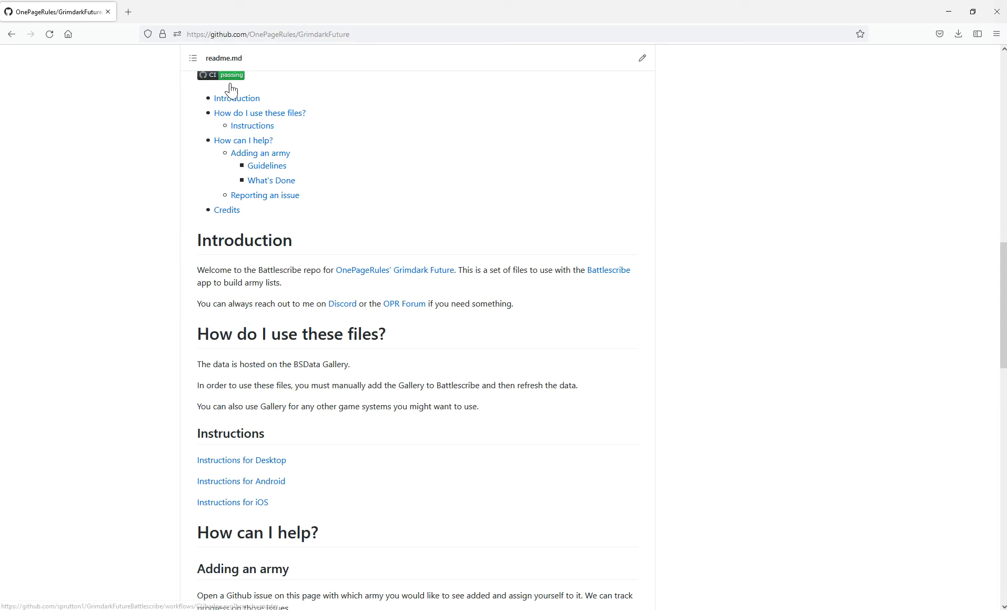
pyautogui.scroll(2, 238, 211)
pyautogui.scroll(14, 216, 149)
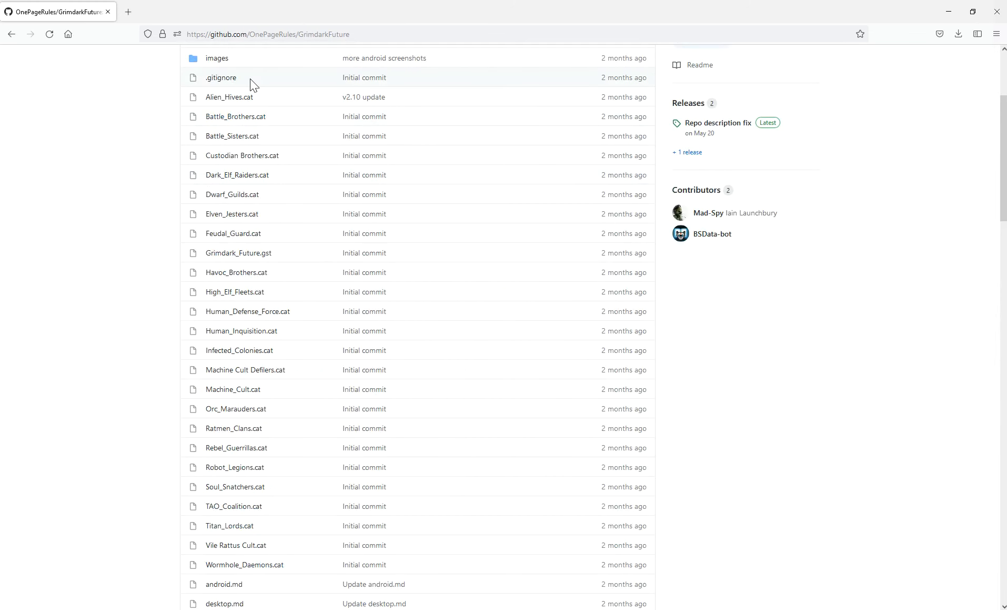
pyautogui.scroll(-12, 425, 524)
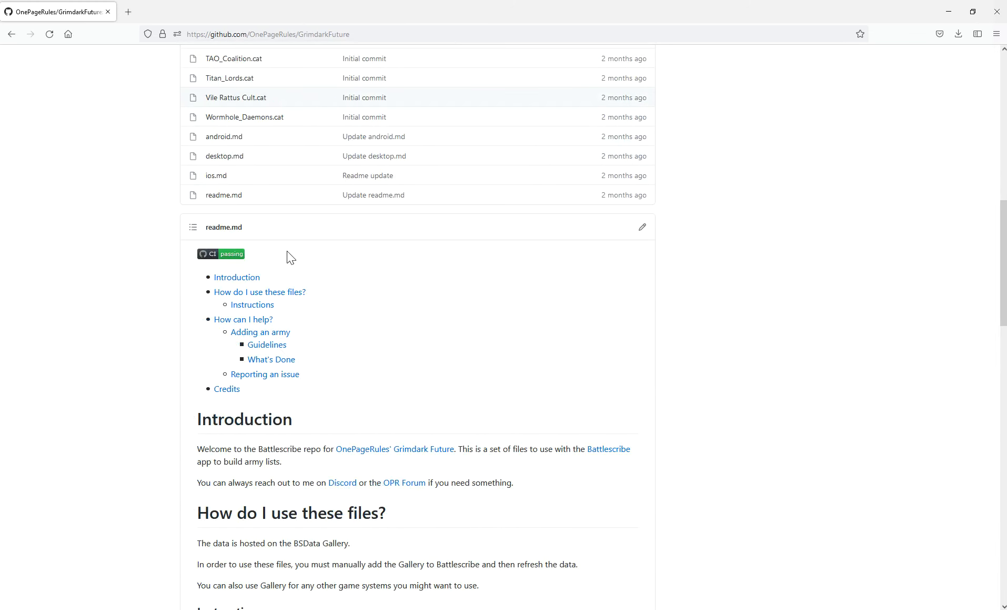
pyautogui.scroll(-5, 263, 364)
pyautogui.scroll(-5, 500, 420)
pyautogui.scroll(-5, 380, 391)
pyautogui.scroll(-10, 369, 384)
pyautogui.scroll(-8, 406, 422)
pyautogui.scroll(20, 406, 421)
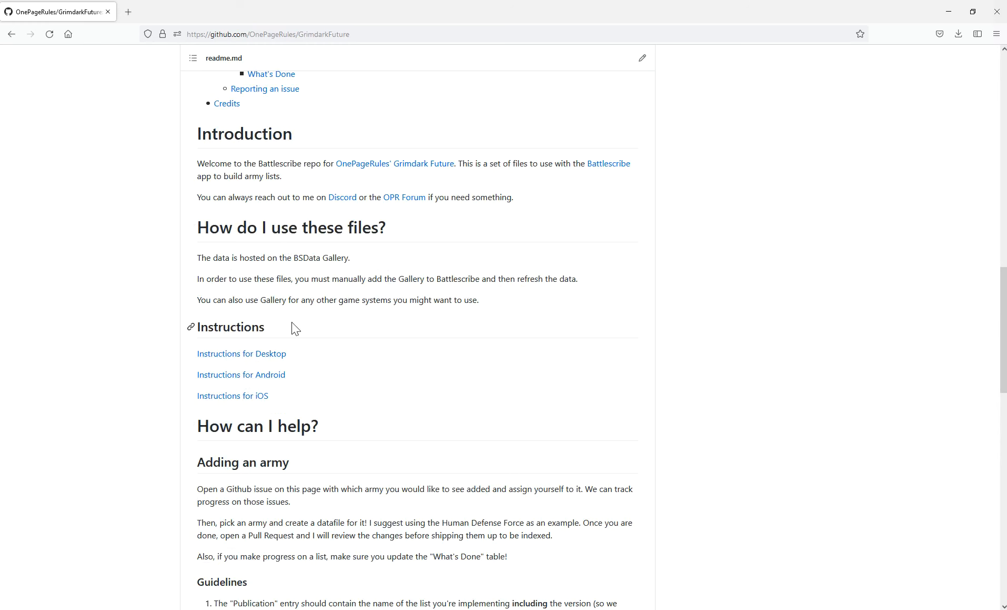
pyautogui.scroll(3, 310, 274)
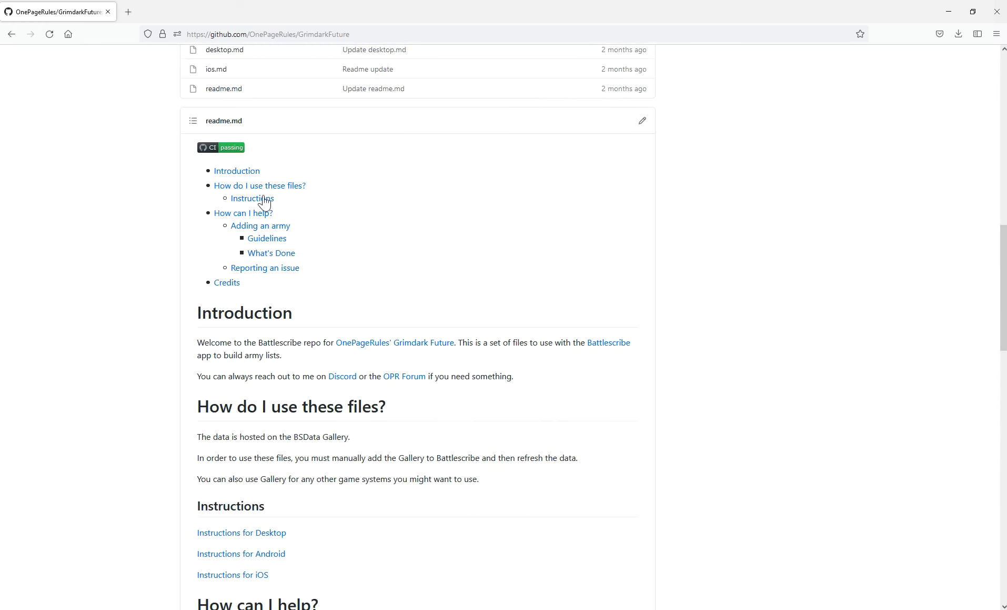
# Examine the army, version and progress entries in the readme's What's Done table
pyautogui.scroll(-11, 362, 487)
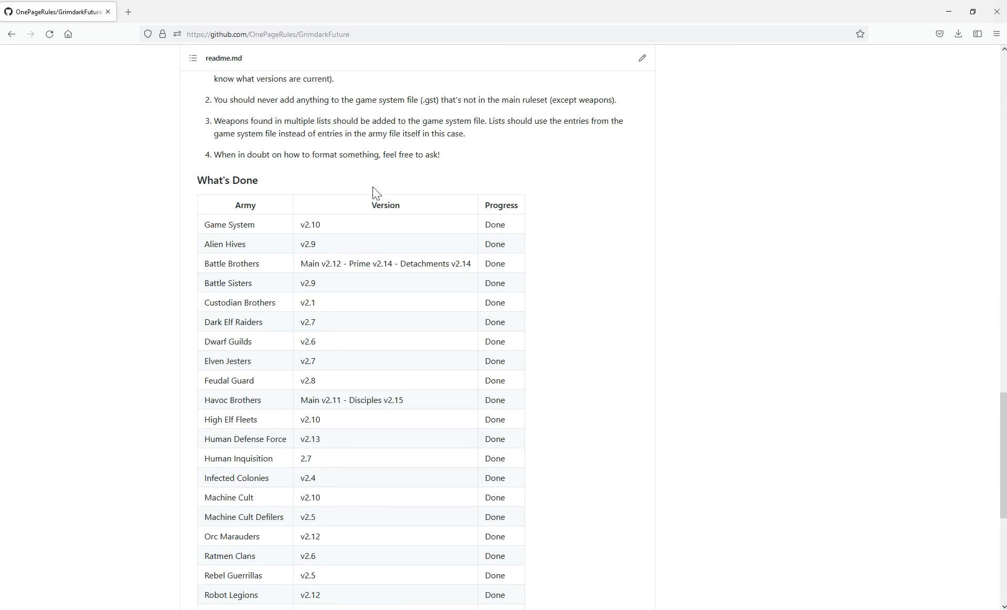
pyautogui.scroll(-6, 510, 315)
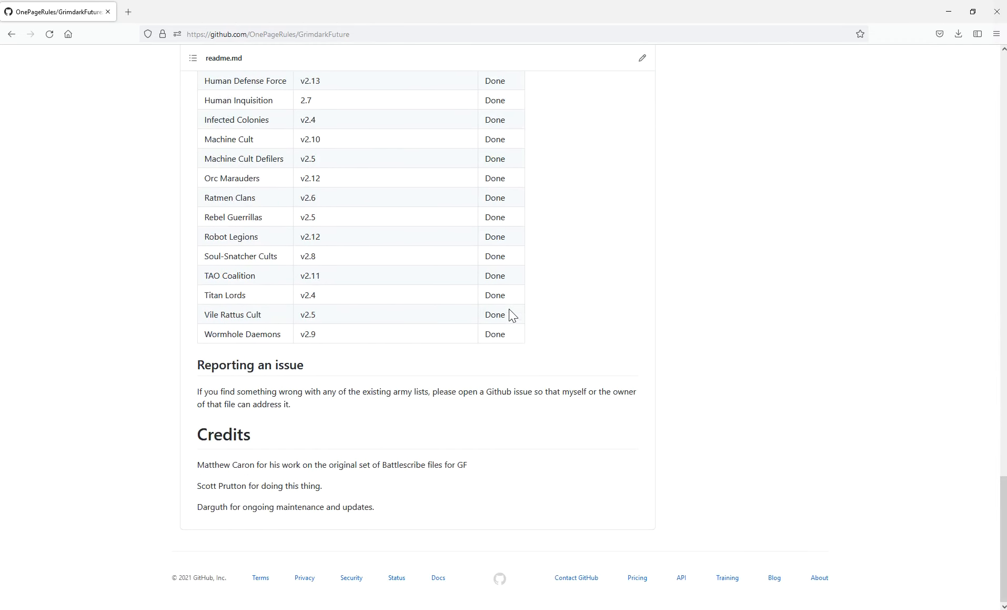
pyautogui.scroll(6, 510, 315)
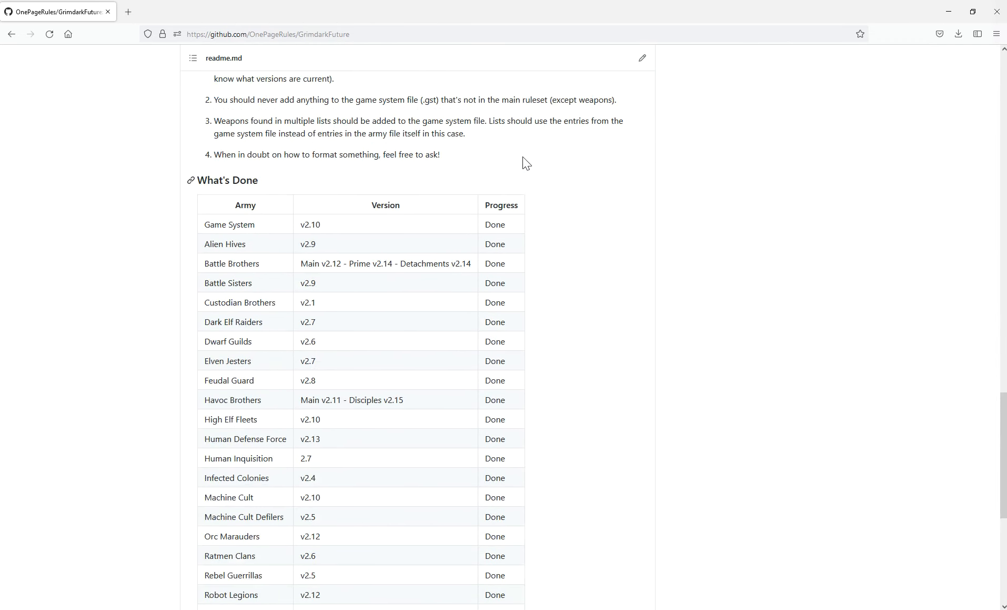
pyautogui.scroll(6, 486, 225)
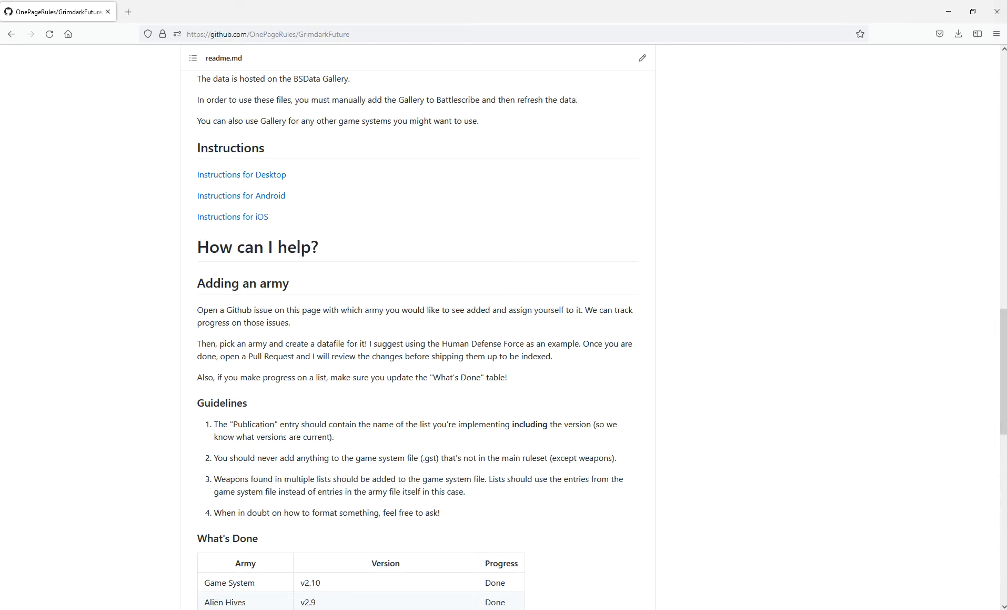
pyautogui.scroll(20, 378, 322)
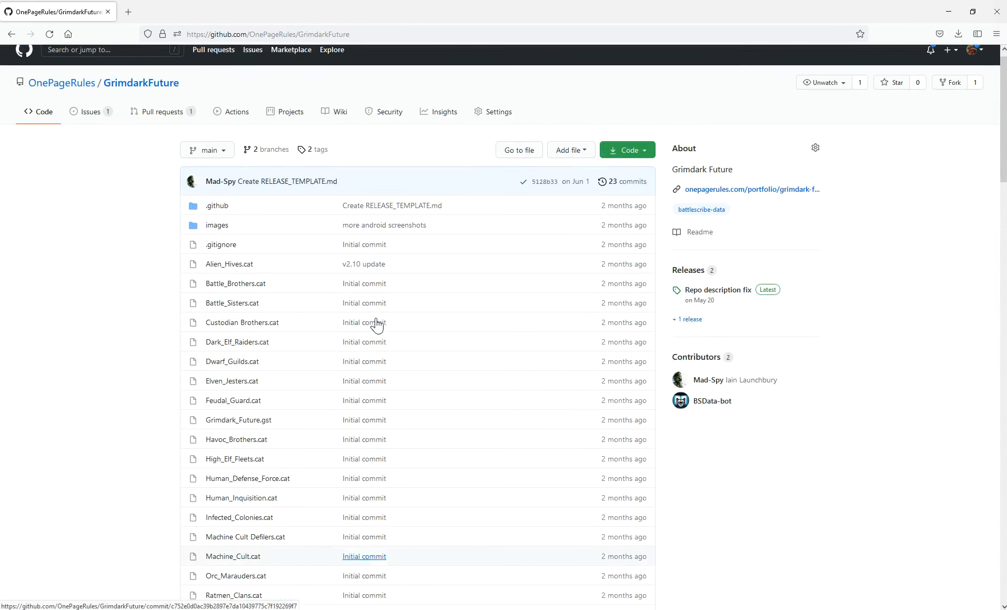
pyautogui.scroll(-10, 377, 326)
pyautogui.scroll(-15, 425, 393)
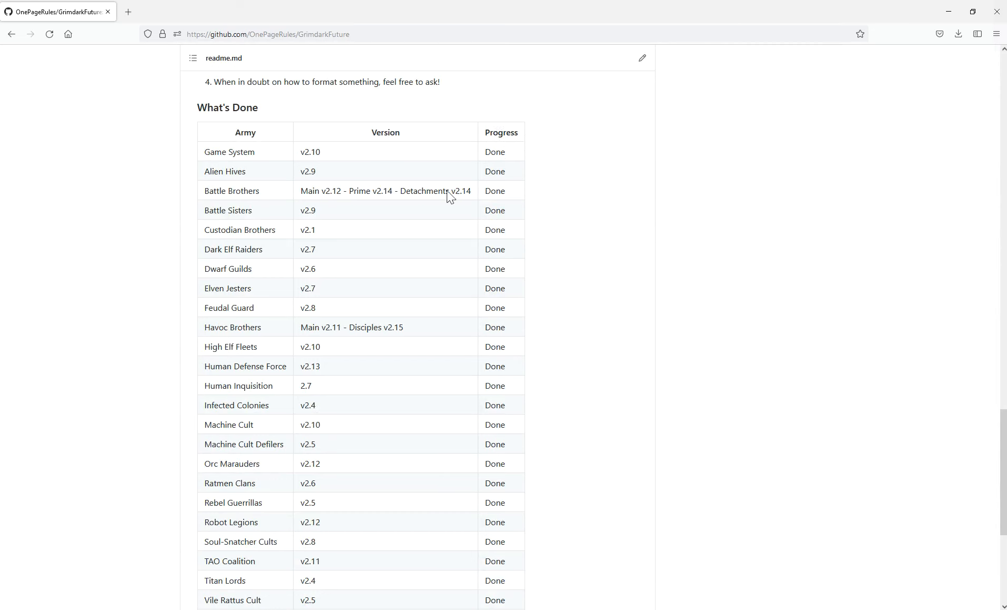
pyautogui.scroll(-3, 498, 537)
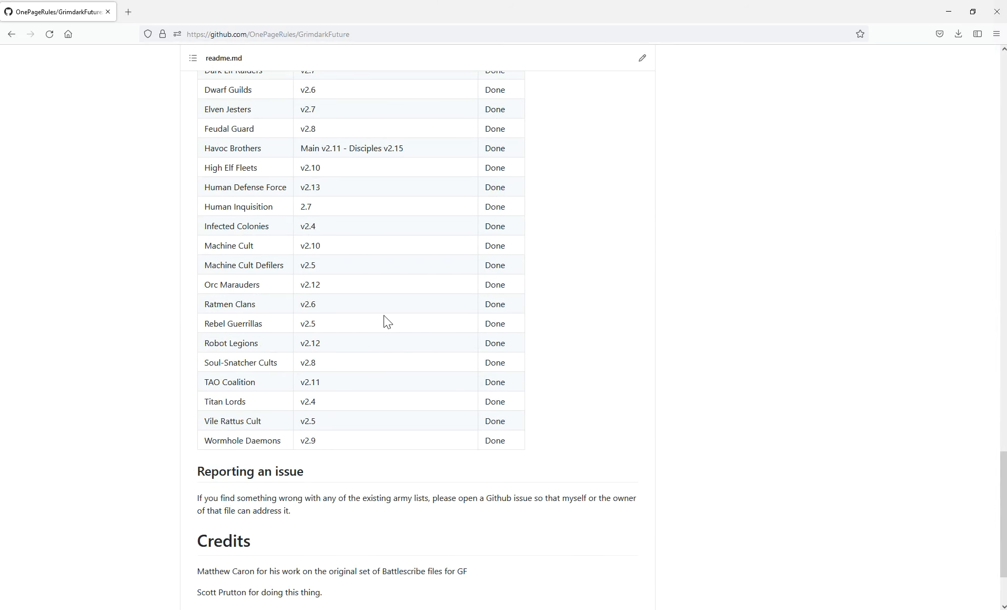
pyautogui.scroll(6, 494, 348)
pyautogui.scroll(-4, 497, 440)
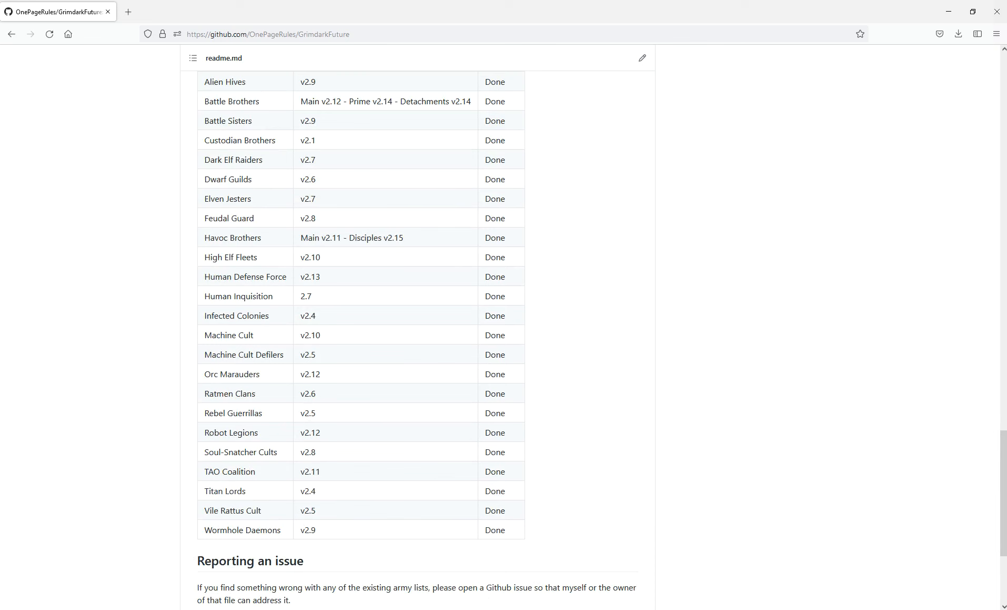
# Switch to readme.md in Notepad and rename the What's Done table's Progress column header to Author
pyautogui.click(450, 608)
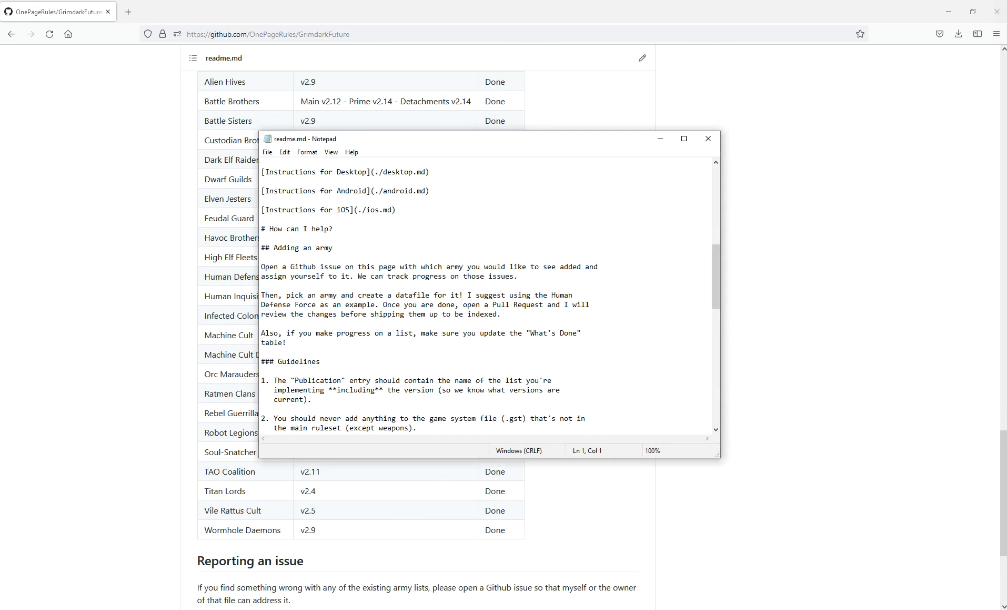
pyautogui.scroll(-15, 437, 394)
pyautogui.scroll(7, 448, 310)
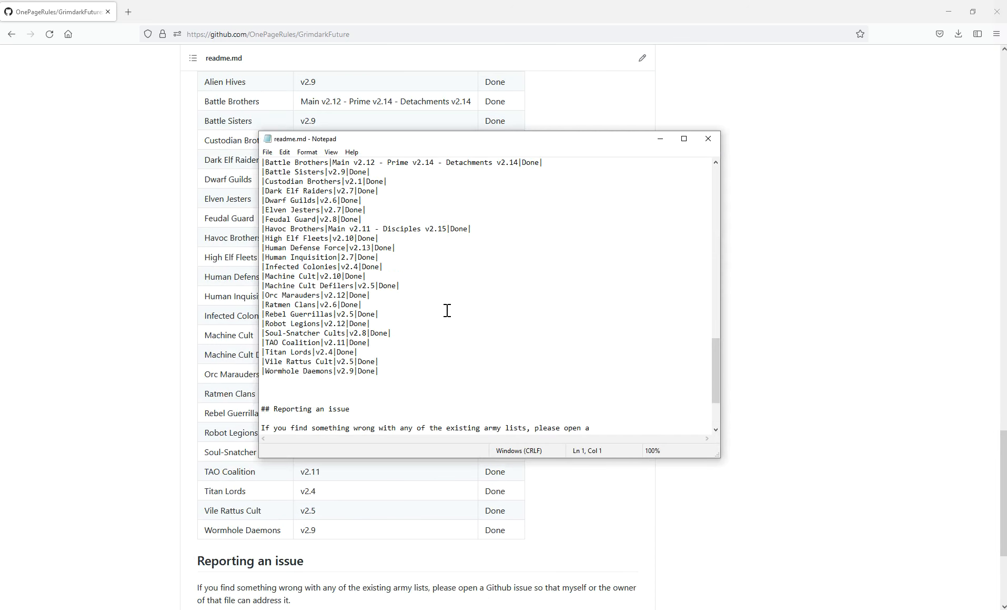
pyautogui.doubleClick(358, 220)
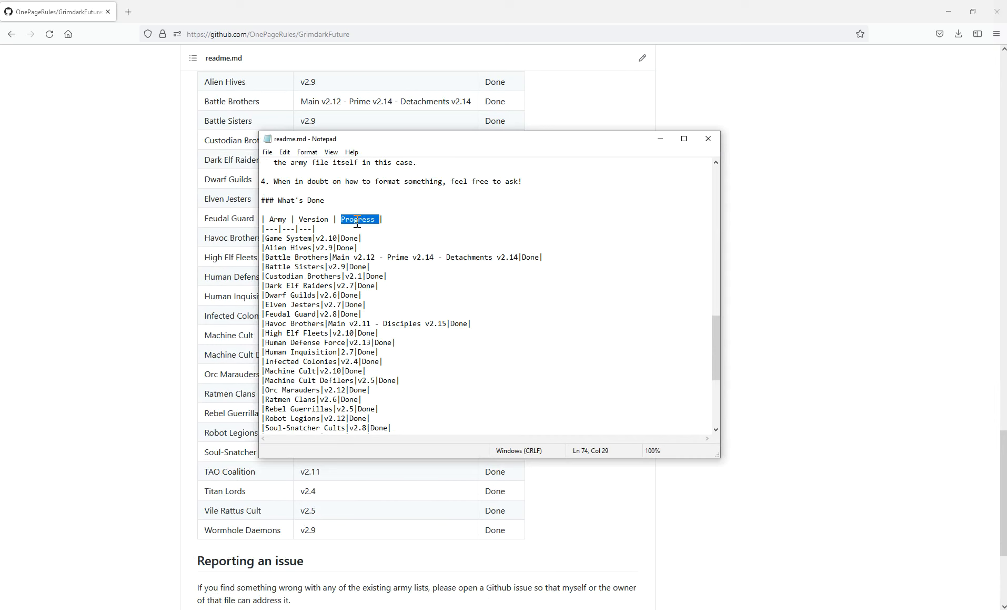
pyautogui.write('Autho')
# Set the Human Inquisition row's version to 2.8, replace its Done entry with the author's name, and save readme.md
pyautogui.moveTo(399, 142); pyautogui.dragTo(620, 140)
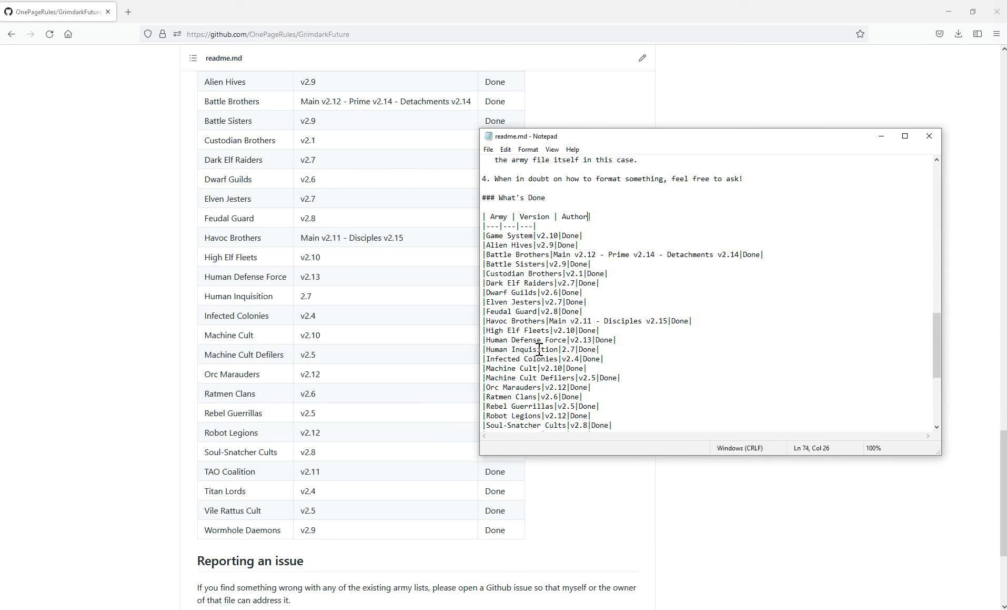
pyautogui.press('BackSpace')
pyautogui.write('8|Darguth')
# In GitHub Desktop, review the readme.md diff, commit both changed files to human_inquisition_v2.8 with the summary "Version updated" and push to origin
pyautogui.hotkey('alt', 'Tab')
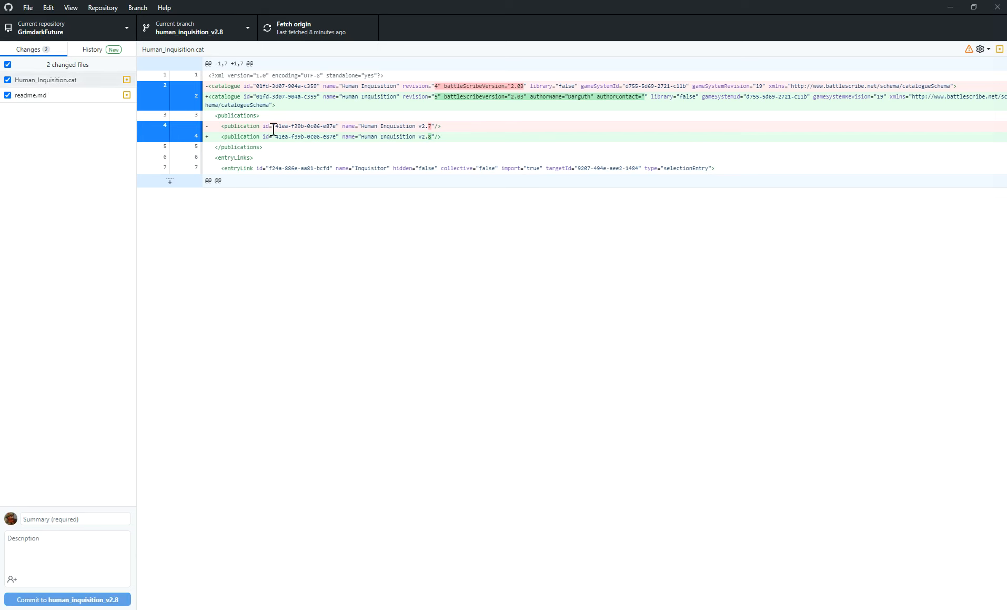
pyautogui.click(47, 96)
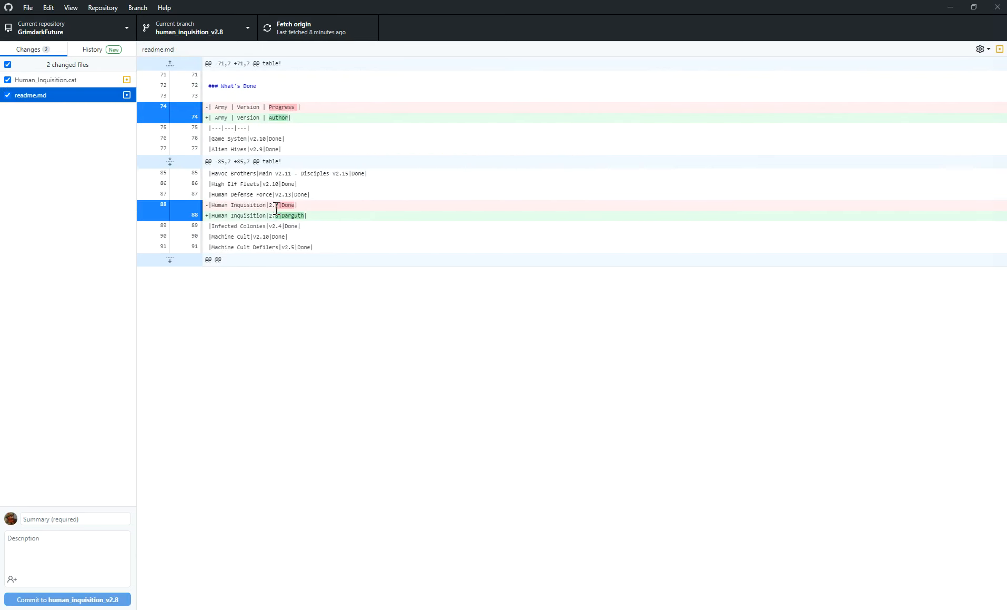
pyautogui.click(115, 522)
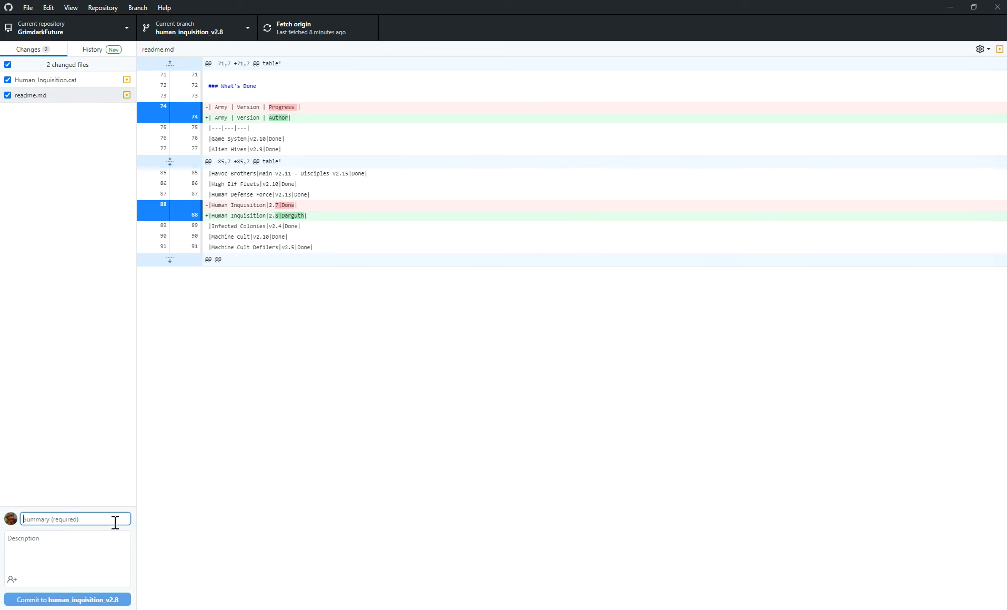
pyautogui.write('Version updated')
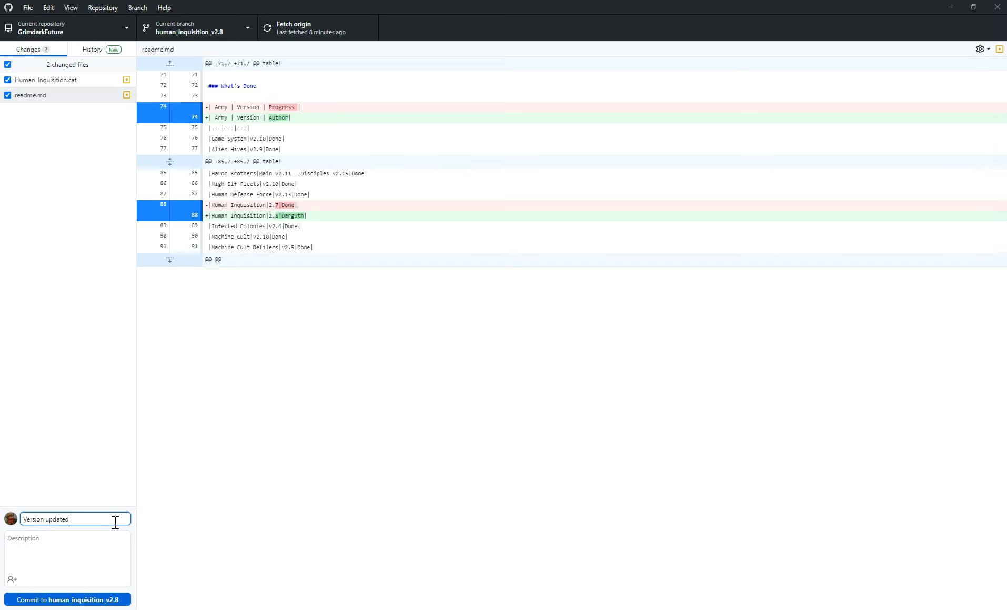
pyautogui.click(93, 603)
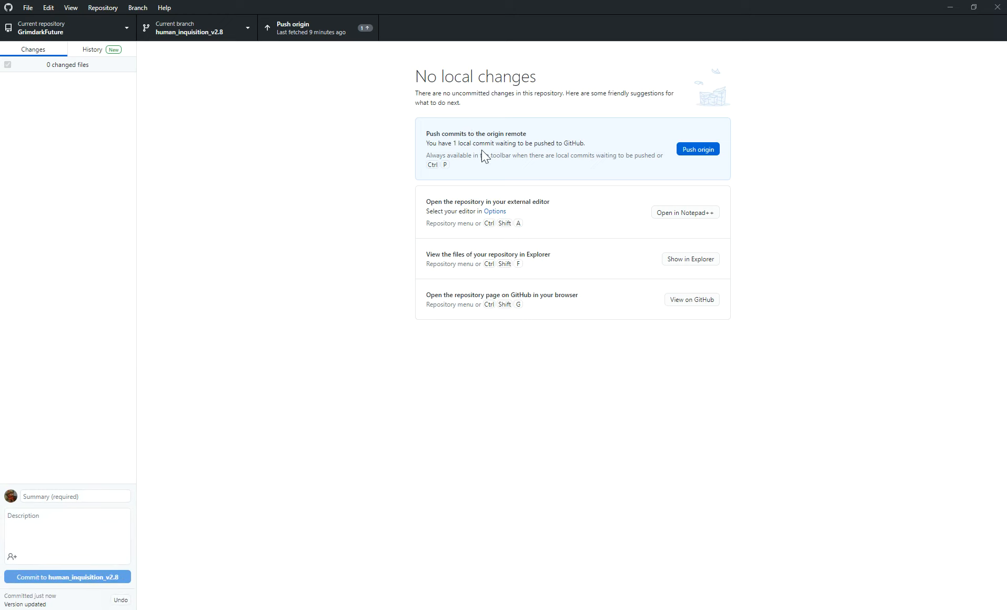
pyautogui.click(699, 151)
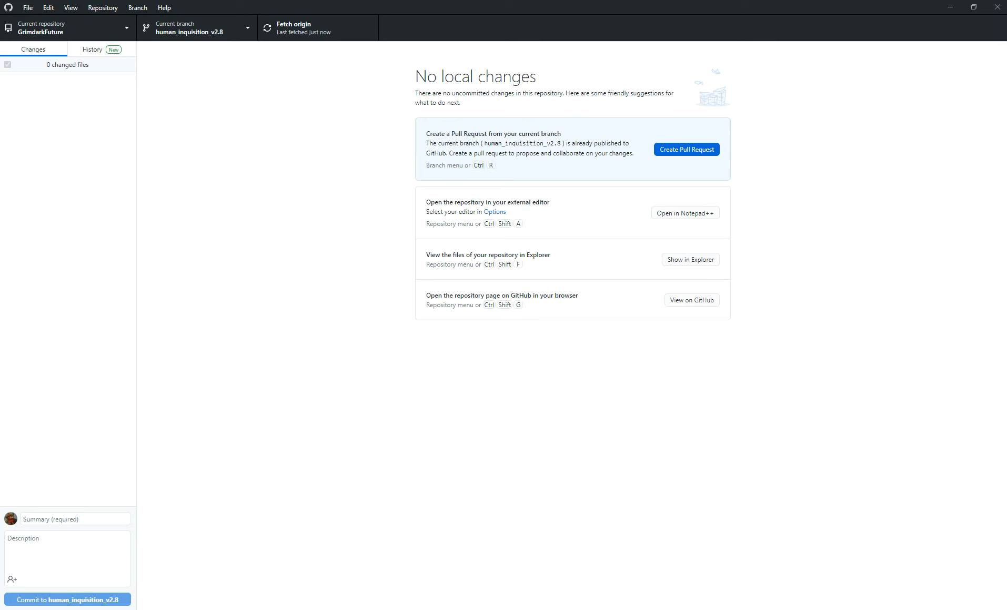
# Switch to Firefox, open the human_inquisition_v2.8 branch from the repository's branch list and look through its files and readme
pyautogui.moveTo(140, 607)
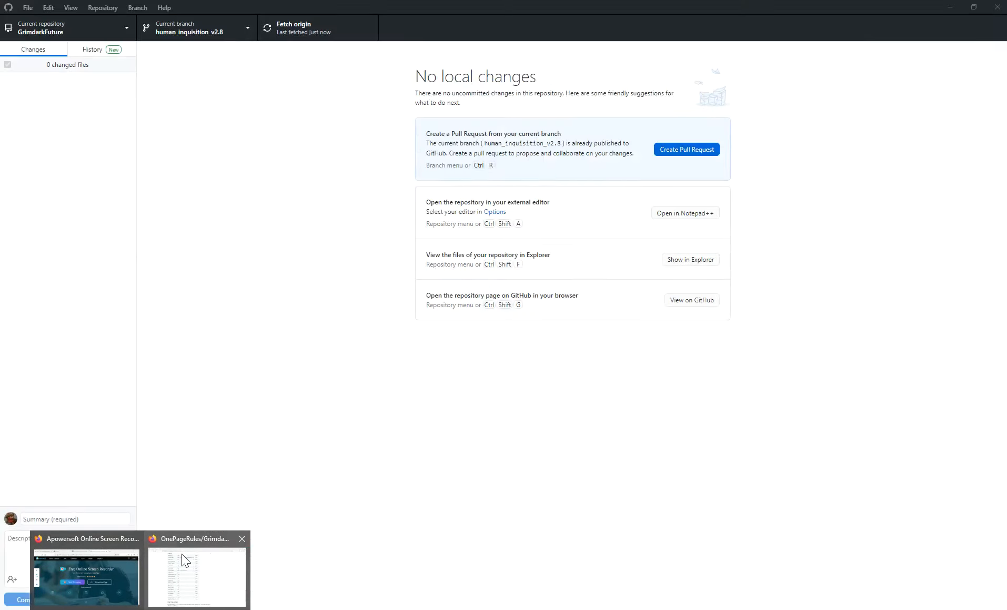
pyautogui.click(186, 560)
pyautogui.scroll(10, 360, 342)
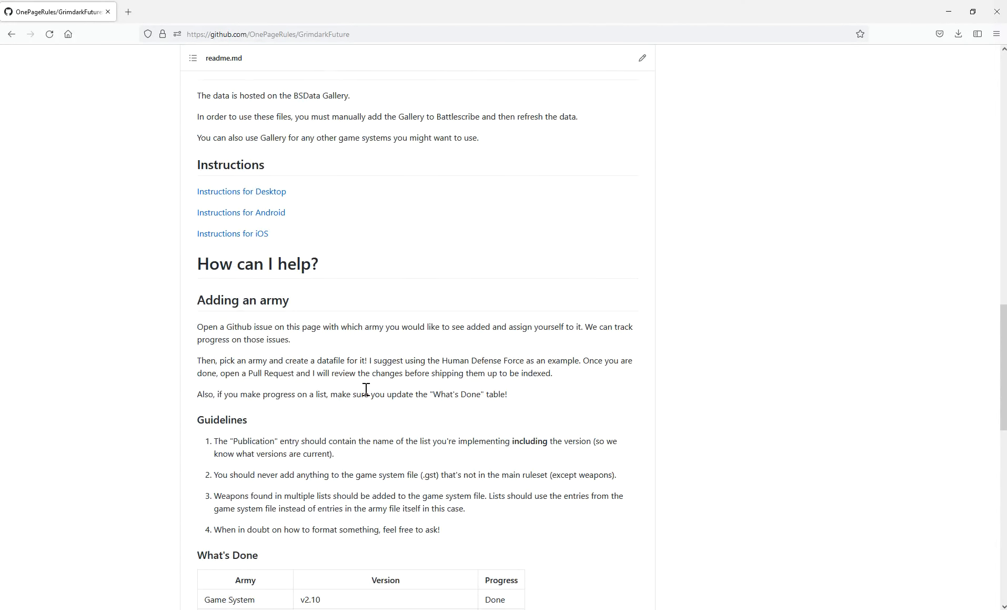
pyautogui.scroll(15, 366, 388)
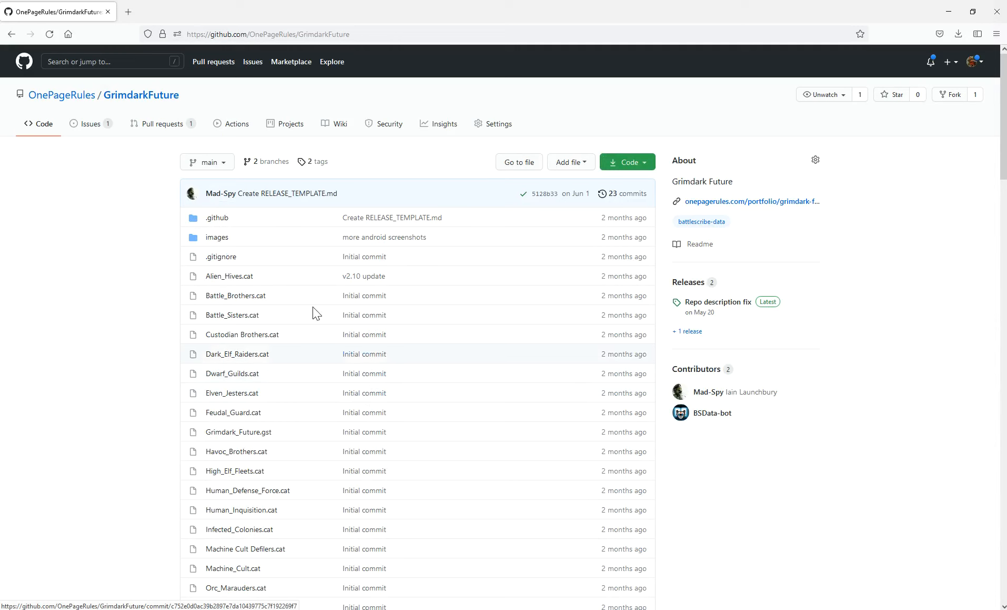
pyautogui.click(280, 163)
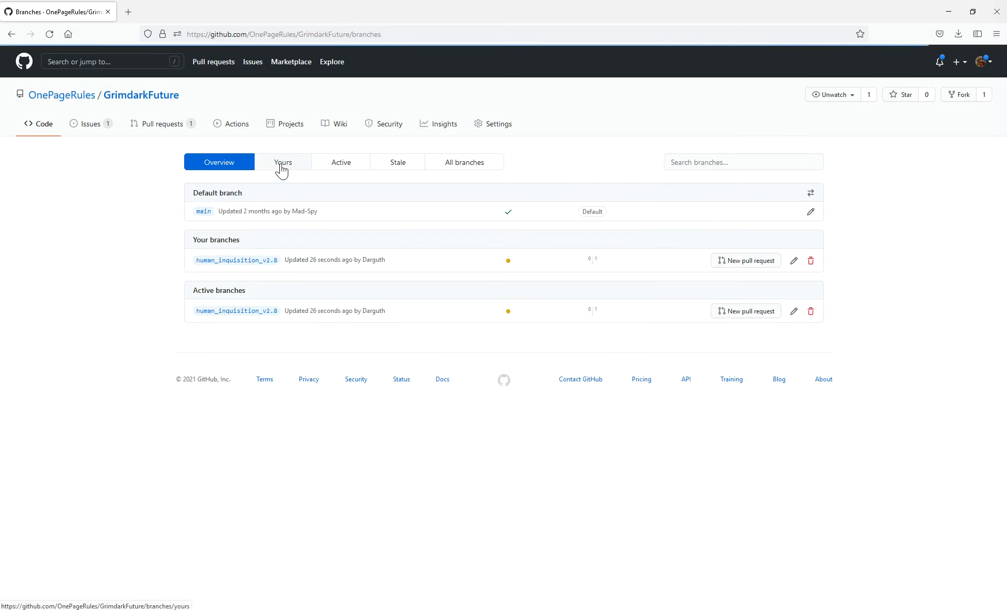
pyautogui.click(259, 262)
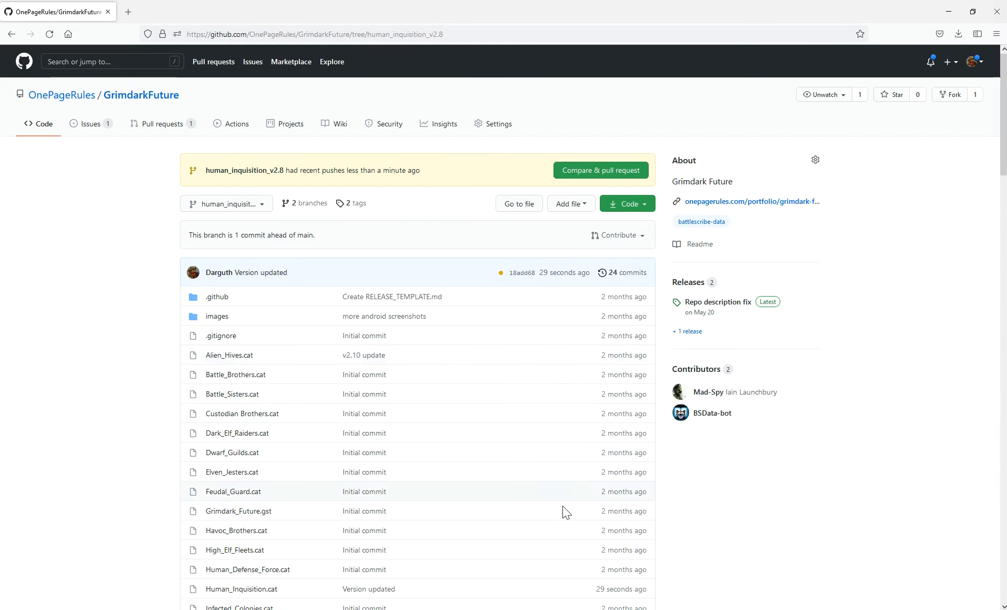
pyautogui.scroll(-15, 561, 513)
pyautogui.scroll(15, 559, 510)
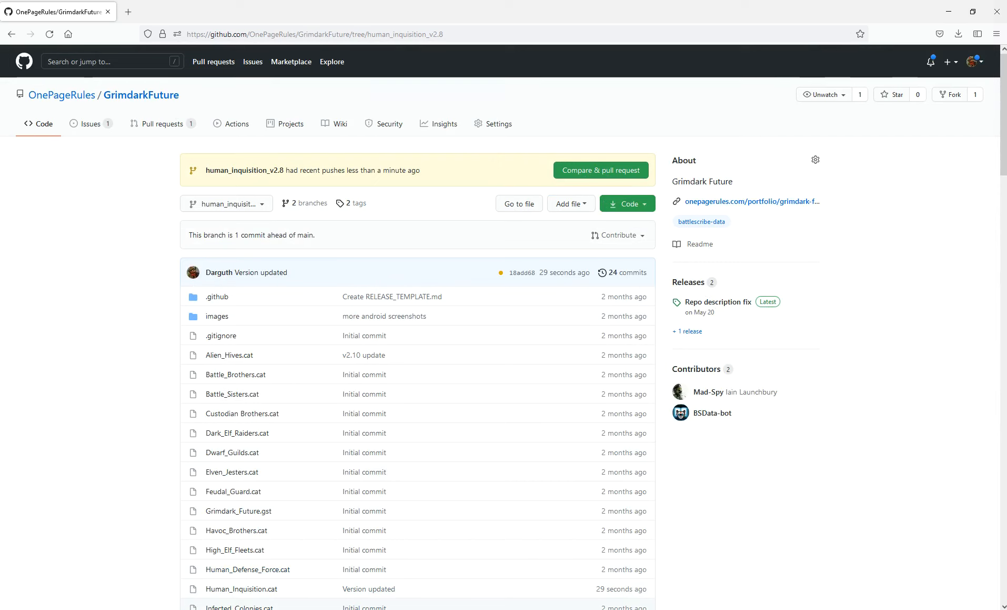
# Switch to the BattleScribe Data Editor, collapse the catalogue's Publications node and select Profile Types
pyautogui.click(321, 609)
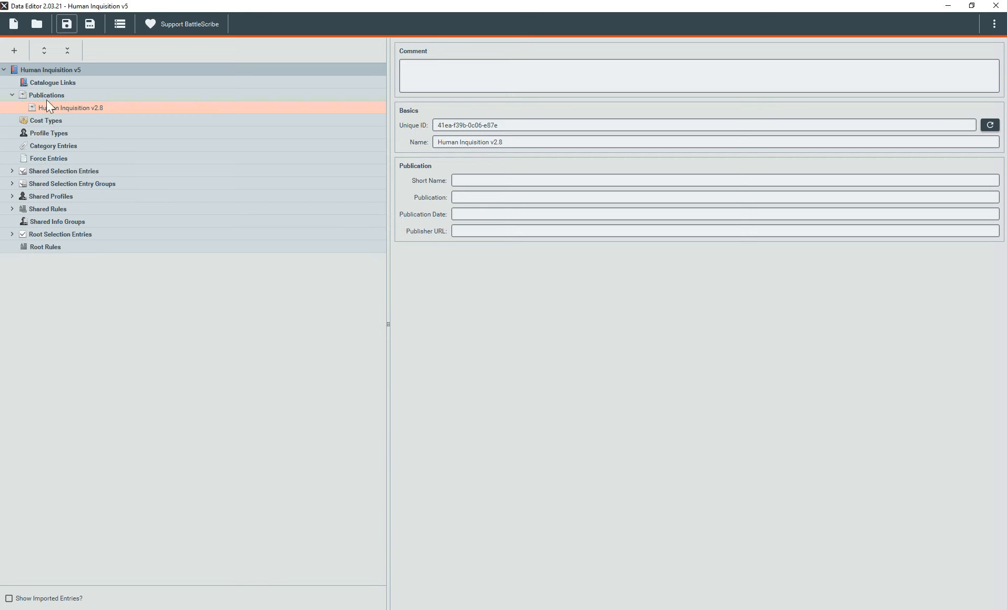
pyautogui.click(11, 94)
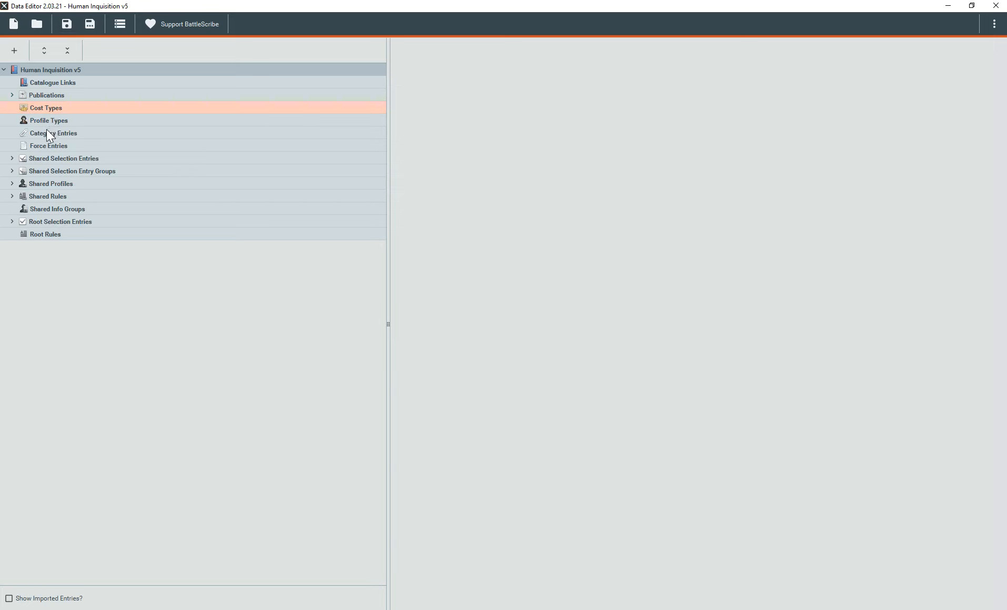
pyautogui.click(57, 121)
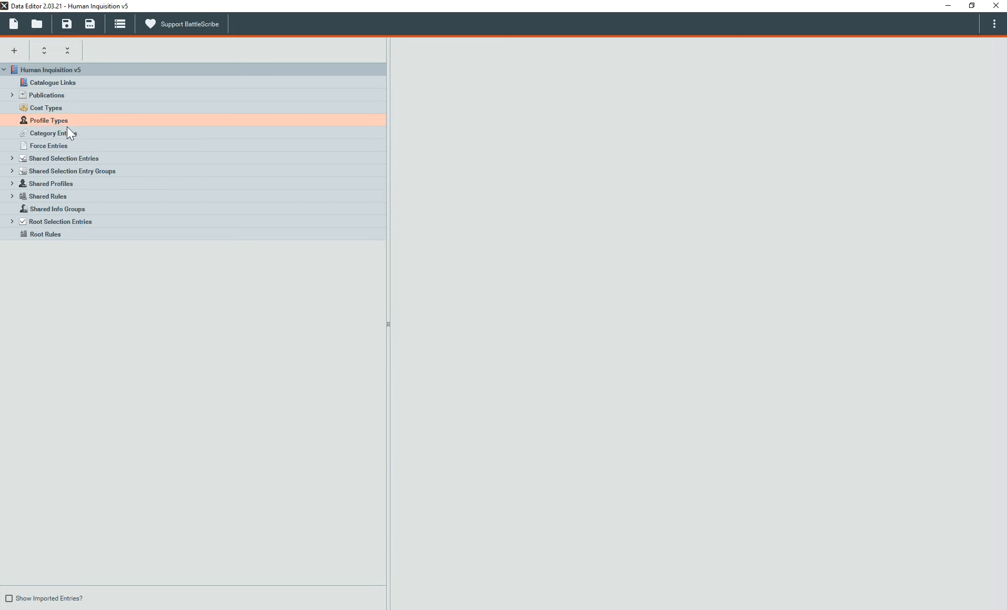
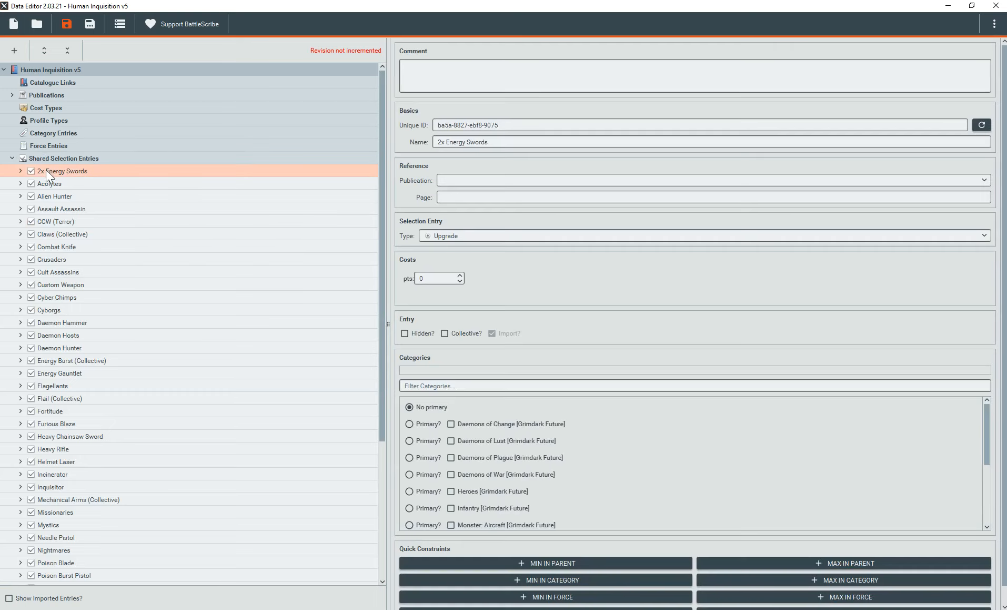
# Delete every entry under Shared Selection Entries, from 2x Energy Swords through Witch Hunter
pyautogui.press('Down')
pyautogui.press('Down')
pyautogui.press('Down')
pyautogui.press('Down')
pyautogui.press('Down')
pyautogui.press('Down')
pyautogui.press('Down')
pyautogui.press('Down')
pyautogui.press('Down')
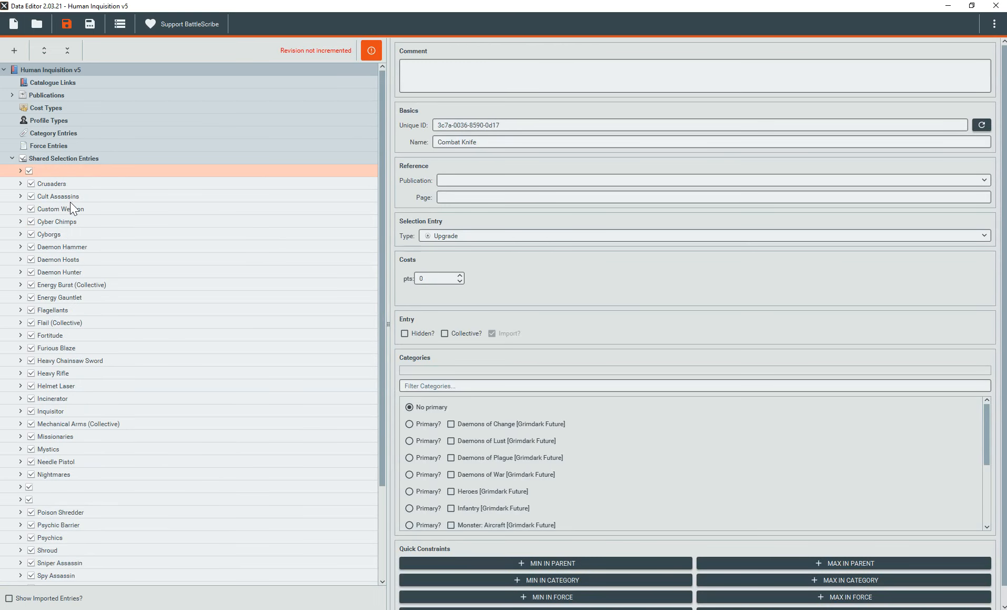
pyautogui.press('Down')
pyautogui.press('Down')
pyautogui.press('Down')
pyautogui.press('Down')
pyautogui.press('Down')
pyautogui.press('Down')
pyautogui.press('Down')
pyautogui.press('Down')
pyautogui.press('Down')
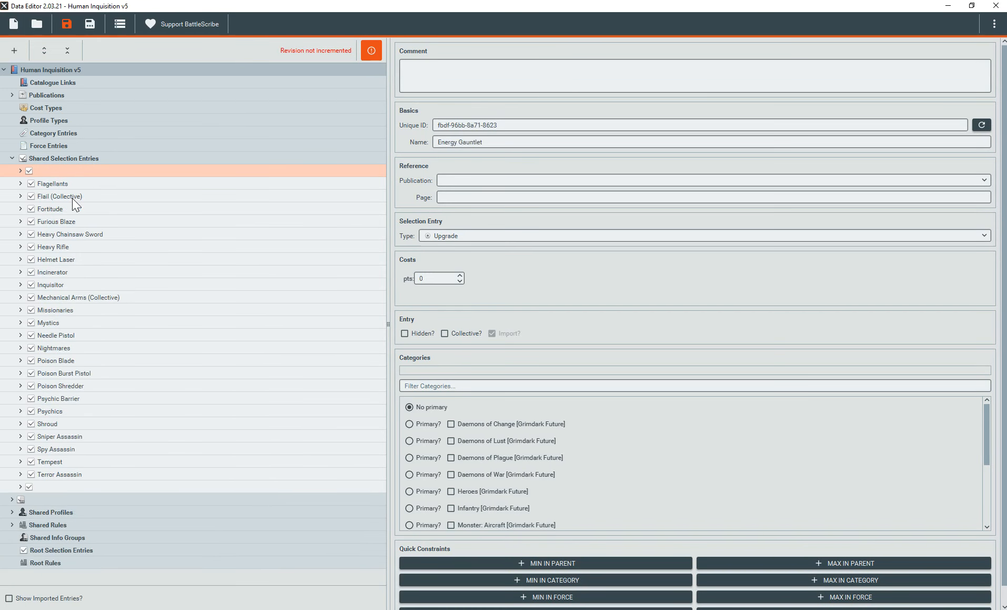
pyautogui.press('Down')
pyautogui.press('Down')
pyautogui.press('Down')
pyautogui.press('Down')
pyautogui.press('Down')
pyautogui.press('Down')
pyautogui.press('Down')
pyautogui.press('Down')
pyautogui.press('Down')
pyautogui.press('Down')
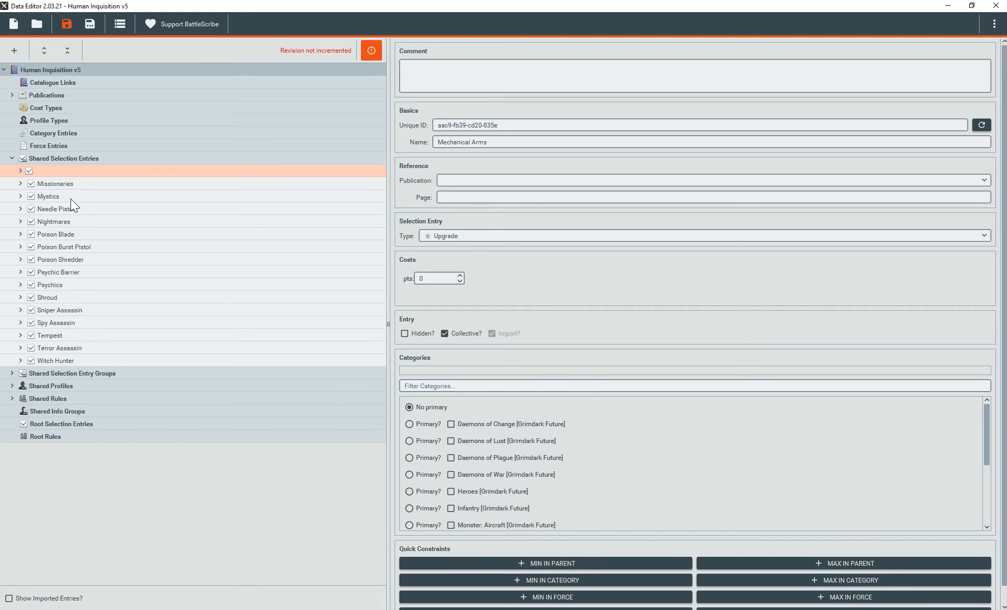
pyautogui.press('Down')
pyautogui.press('Down')
pyautogui.press('Down')
pyautogui.press('Down')
pyautogui.press('Down')
pyautogui.press('Down')
pyautogui.press('Down')
pyautogui.press('Down')
pyautogui.press('Down')
pyautogui.press('Down')
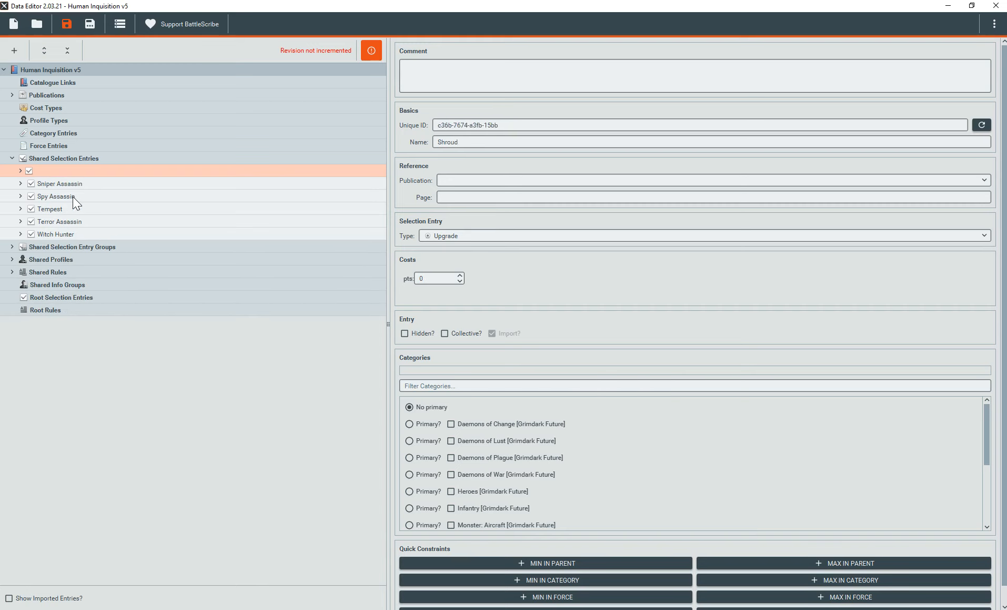
pyautogui.press('Down')
pyautogui.press('Down')
pyautogui.press('Down')
# Expand Shared Selection Entry Groups and delete all the groups it contains
pyautogui.click(11, 172)
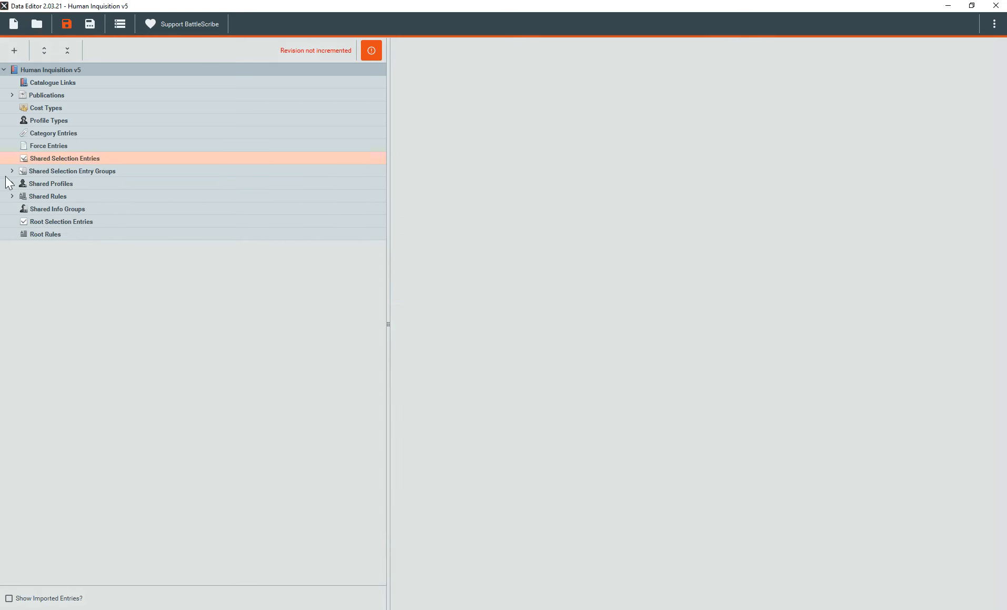
pyautogui.click(10, 171)
pyautogui.click(55, 186)
pyautogui.click(11, 171)
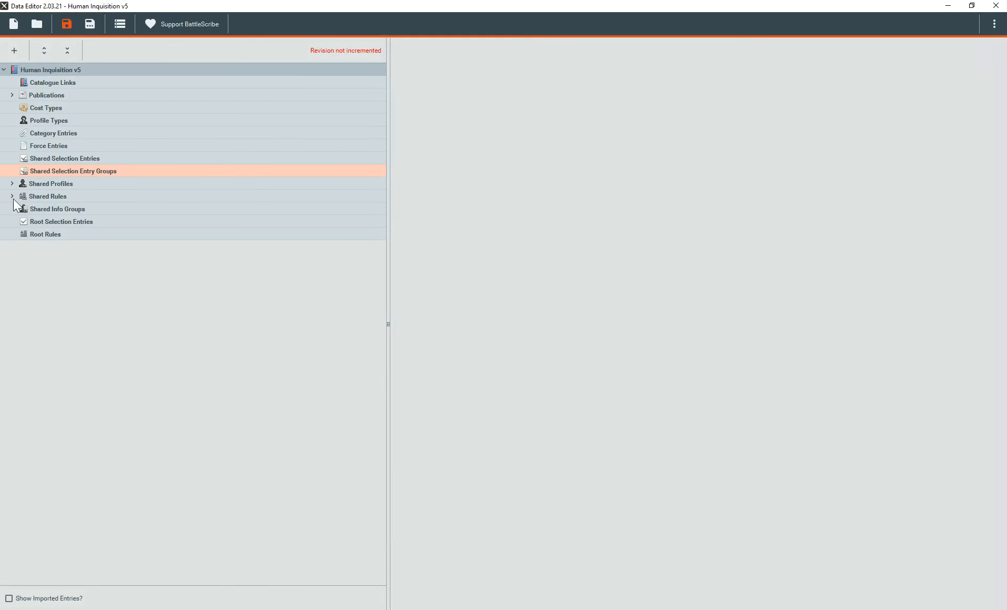
# Expand Shared Profiles and delete every profile in it, through Spy Assassin and Terror Assassin
pyautogui.click(11, 183)
pyautogui.click(59, 196)
pyautogui.press('Delete')
pyautogui.press('Delete')
pyautogui.press('Delete')
pyautogui.press('Delete')
pyautogui.press('Delete')
pyautogui.press('Delete')
pyautogui.press('Delete')
pyautogui.press('Delete')
pyautogui.press('Delete')
pyautogui.press('Delete')
pyautogui.press('Delete')
pyautogui.press('Delete')
pyautogui.press('Delete')
pyautogui.press('Delete')
pyautogui.press('Delete')
pyautogui.press('Delete')
pyautogui.press('Delete')
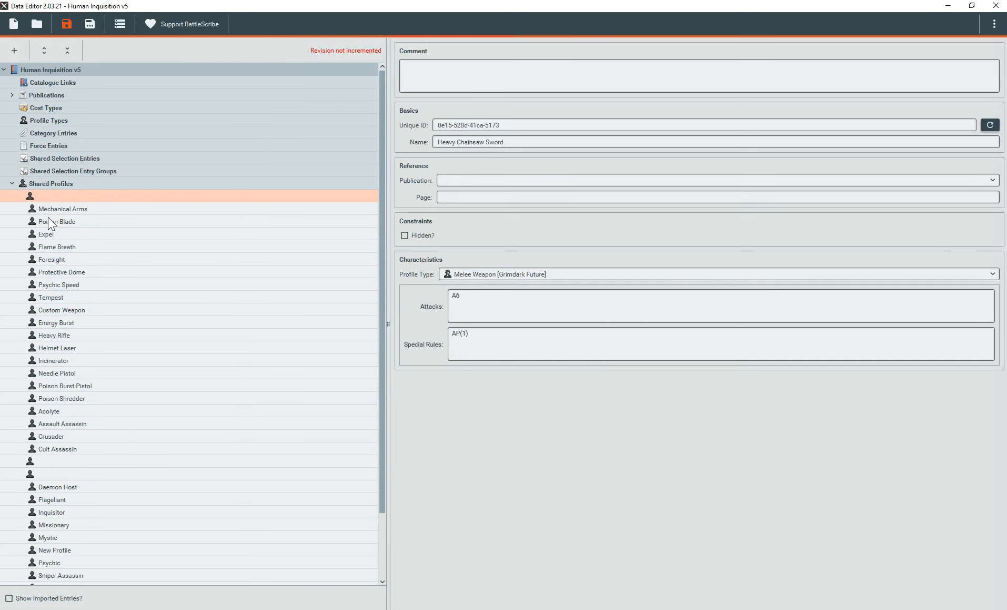
pyautogui.press('Delete')
pyautogui.press('Delete')
pyautogui.press('Delete')
pyautogui.press('Delete')
pyautogui.press('Delete')
pyautogui.press('Delete')
pyautogui.press('Delete')
pyautogui.press('Delete')
pyautogui.press('Delete')
pyautogui.press('Delete')
pyautogui.press('Delete')
pyautogui.press('Delete')
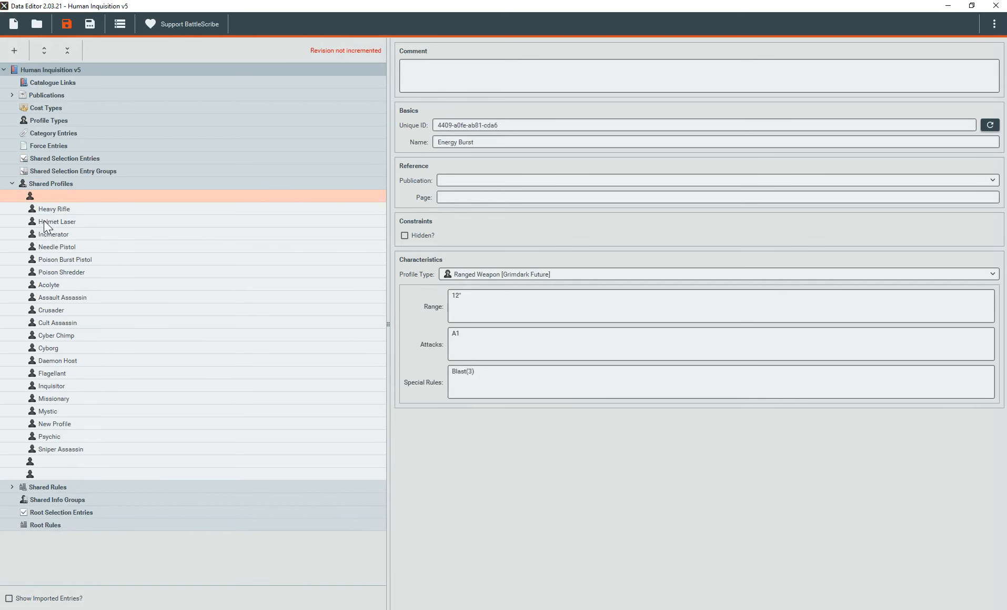
pyautogui.press('Delete')
pyautogui.press('Delete')
pyautogui.press('Delete')
pyautogui.press('Delete')
pyautogui.press('Delete')
pyautogui.press('Delete')
pyautogui.press('Delete')
pyautogui.press('Delete')
pyautogui.press('Delete')
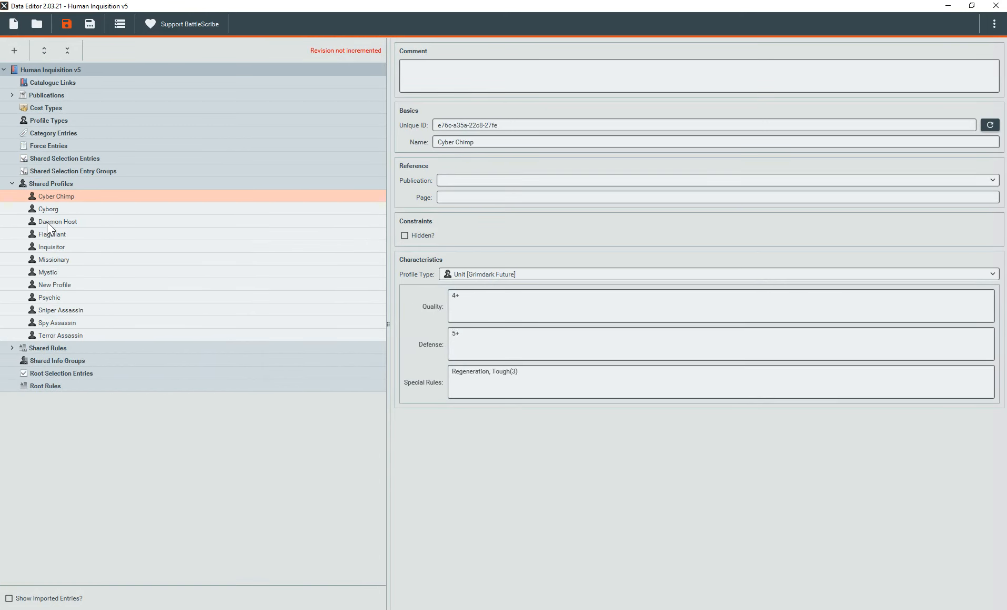
pyautogui.press('Delete')
pyautogui.press('Delete')
pyautogui.press('Delete')
pyautogui.press('Delete')
pyautogui.press('Delete')
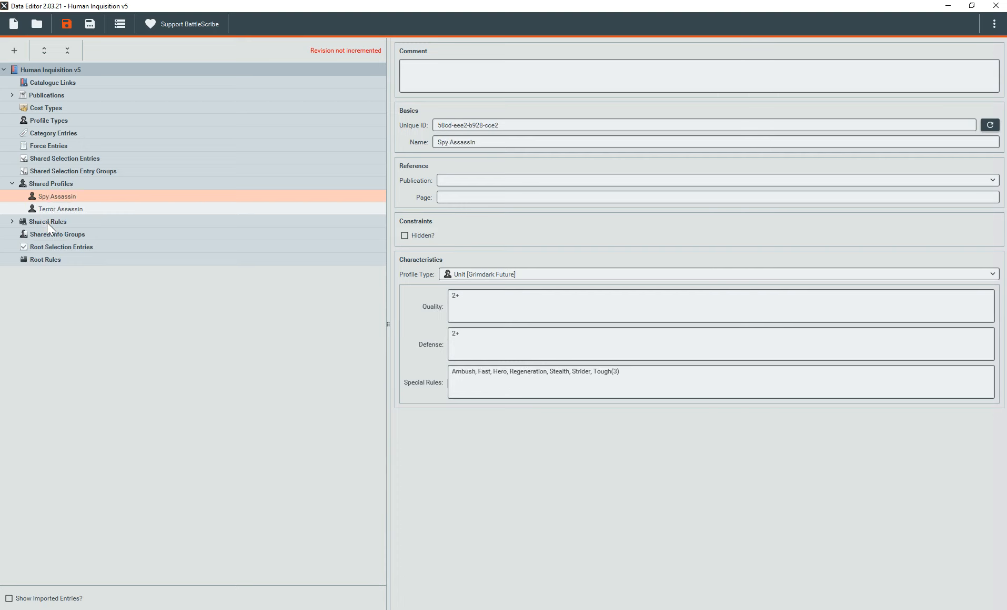
# Delete the Beacon and Shield Wall rules from Shared Rules
pyautogui.click(11, 196)
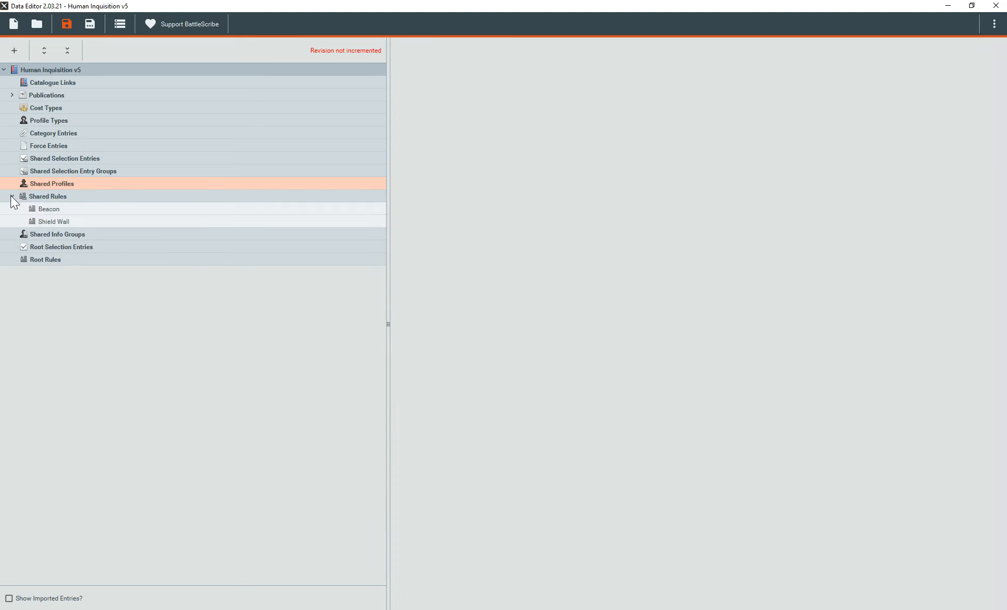
pyautogui.click(55, 206)
pyautogui.press('Delete')
pyautogui.press('Delete')
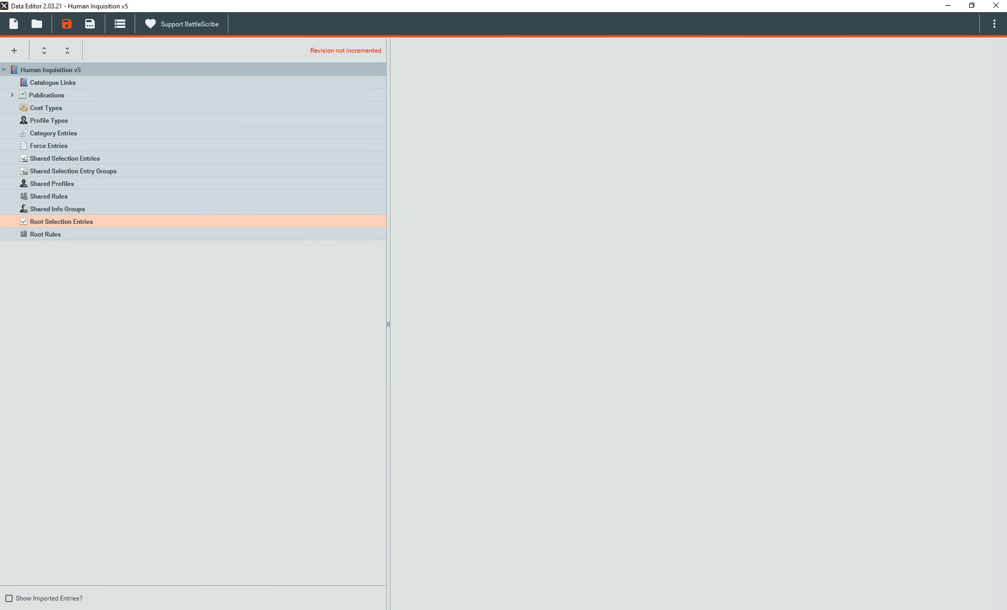
# Switch to the Human Inquisition v2.8 PDF in Acrobat Reader and examine page 2's unit table, upgrade lists and special rules
pyautogui.click(465, 609)
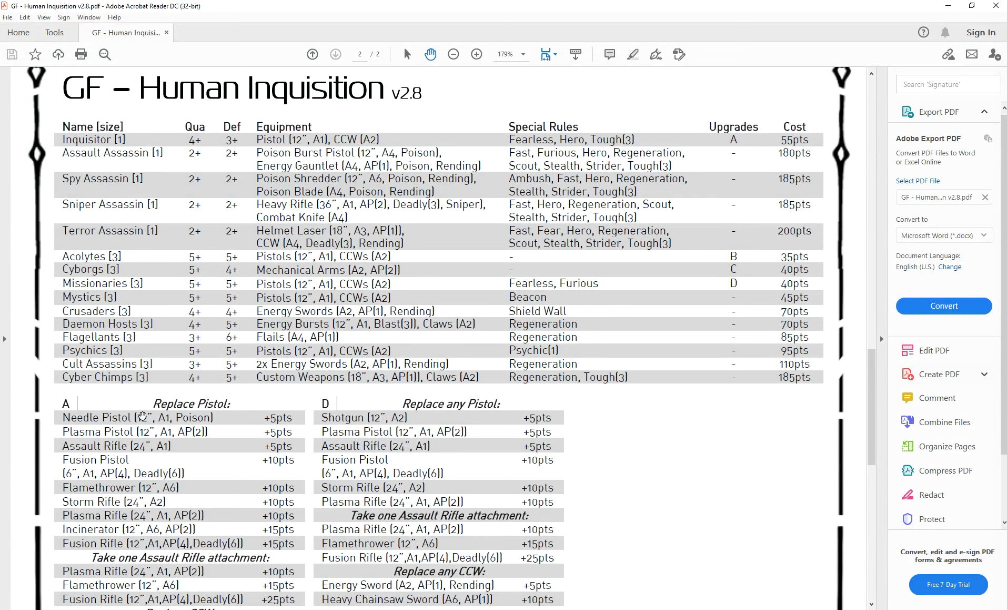
pyautogui.scroll(-3, 157, 434)
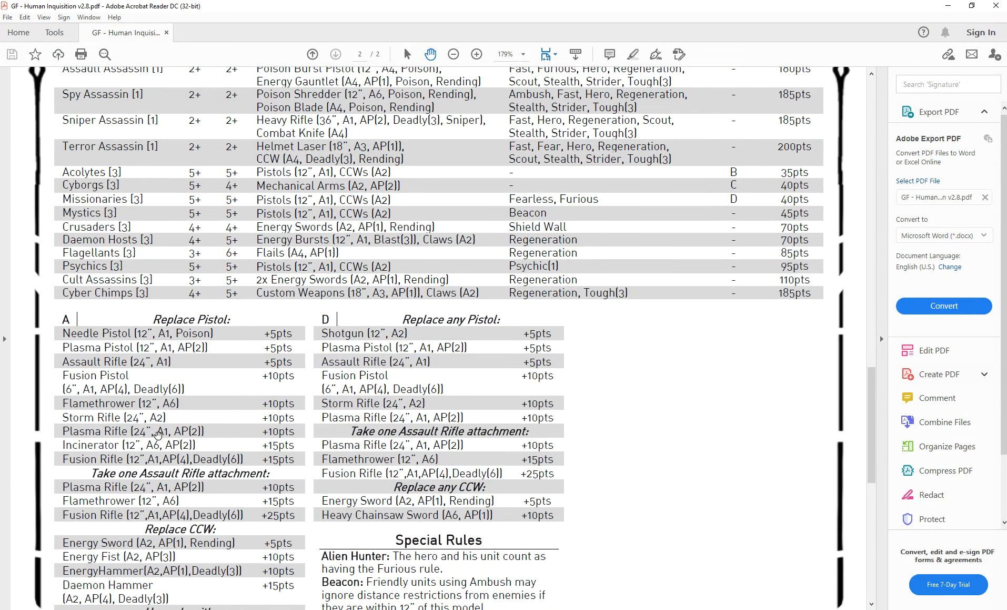
pyautogui.scroll(-2, 157, 383)
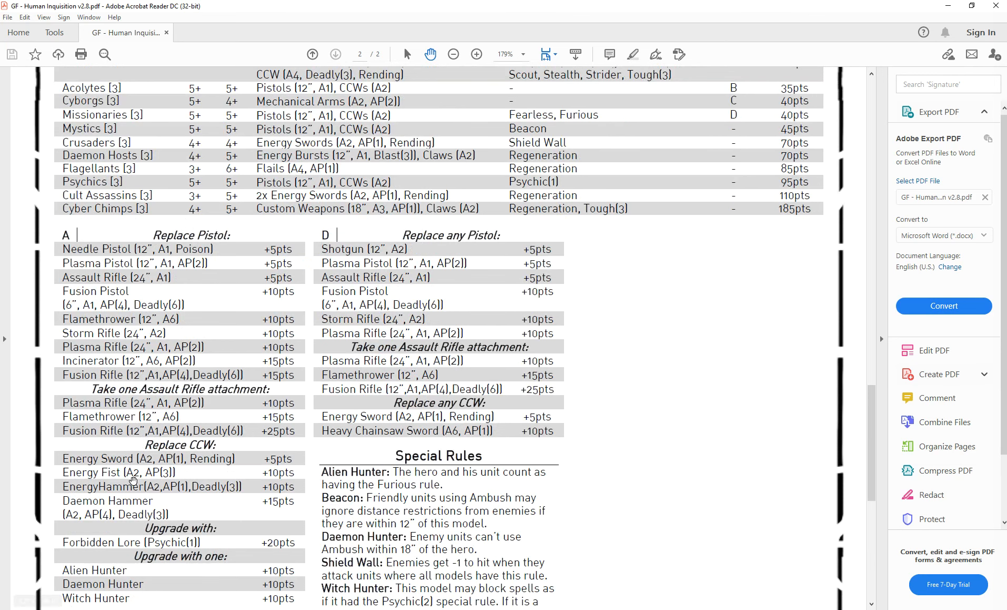
pyautogui.scroll(-3, 197, 498)
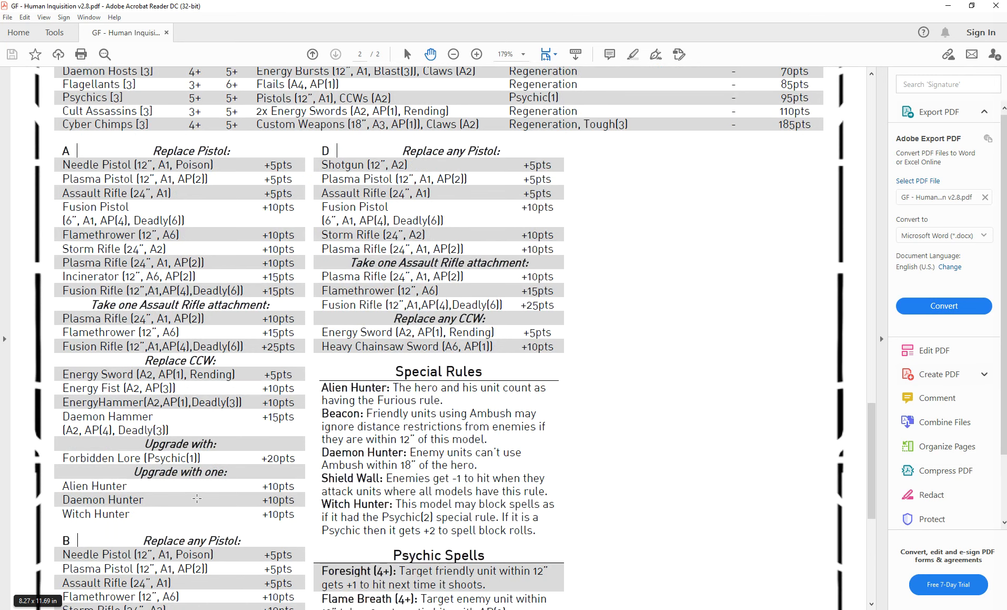
pyautogui.scroll(3, 197, 498)
pyautogui.scroll(-2, 135, 554)
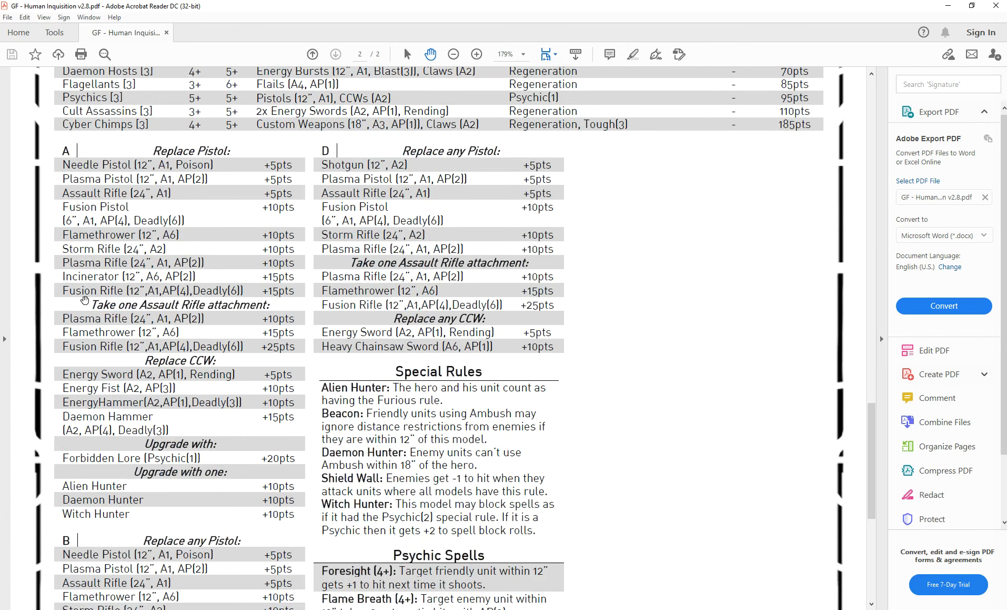
pyautogui.scroll(4, 113, 303)
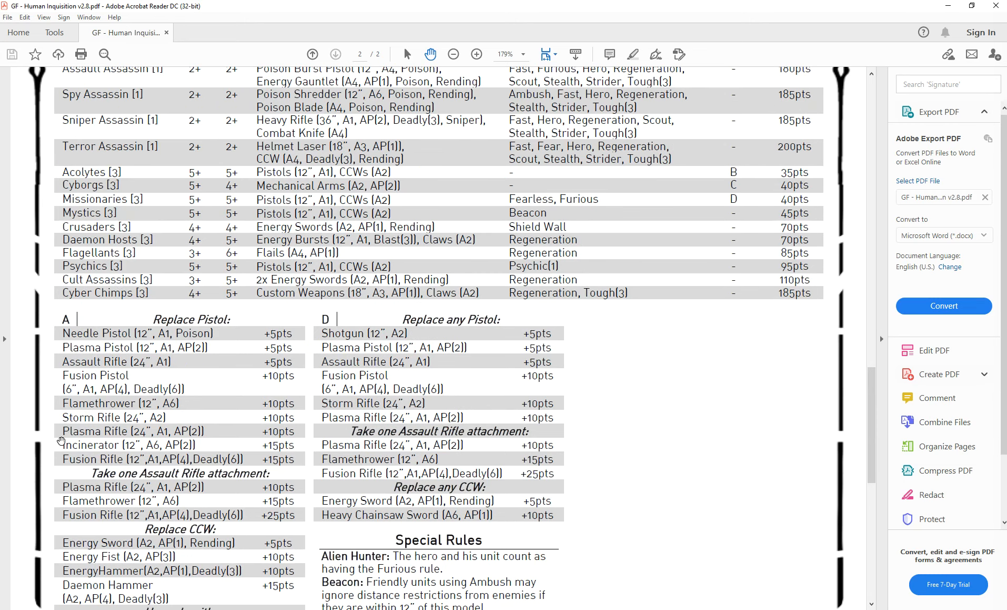
pyautogui.scroll(-5, 62, 441)
pyautogui.scroll(11, 83, 439)
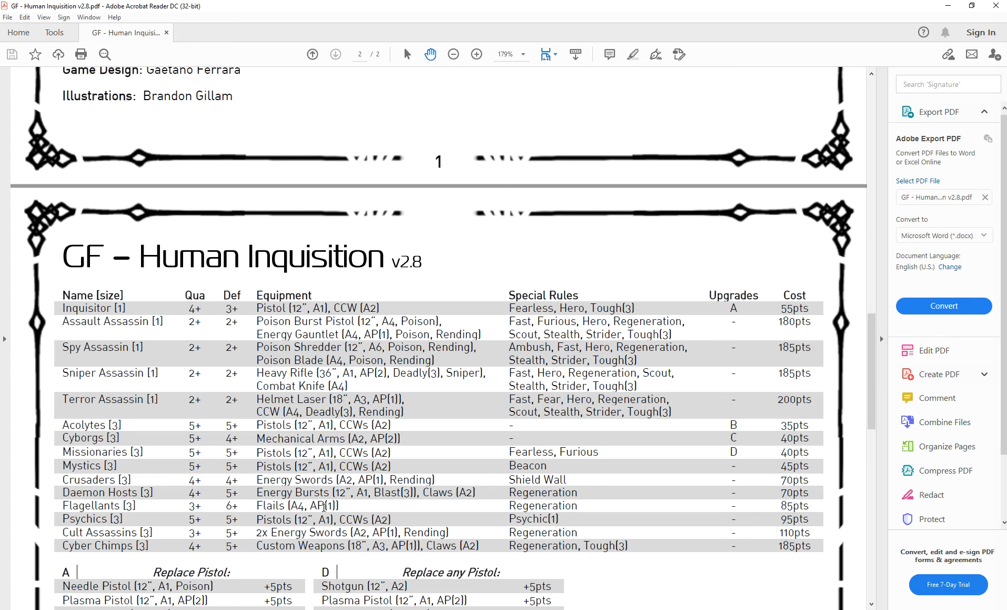
pyautogui.scroll(-3, 323, 468)
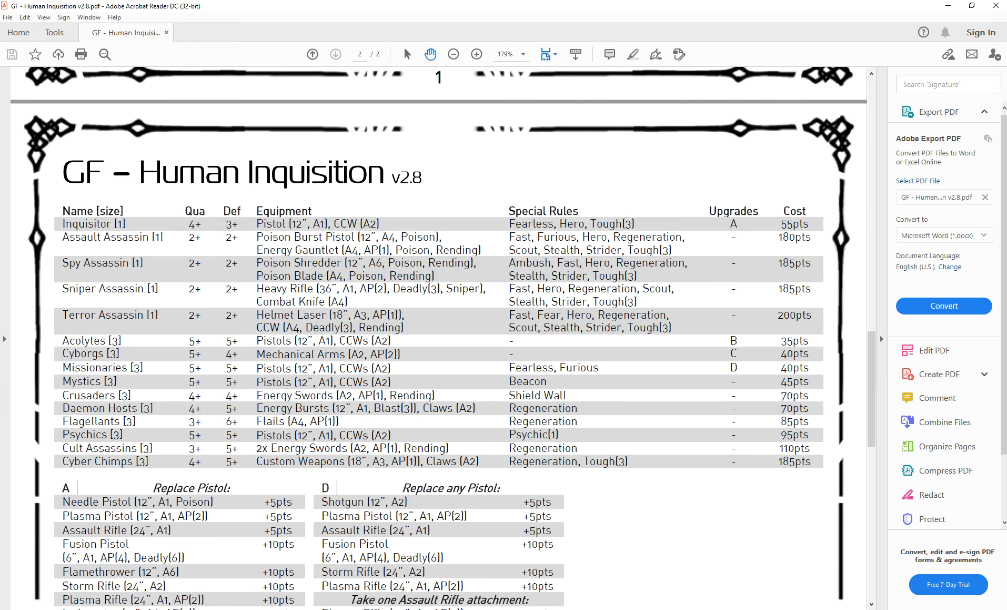
# Switch back to the Data Editor, add a selection entry under Root Selection Entries and name it Inquisitor
pyautogui.moveTo(321, 609)
pyautogui.click(318, 609)
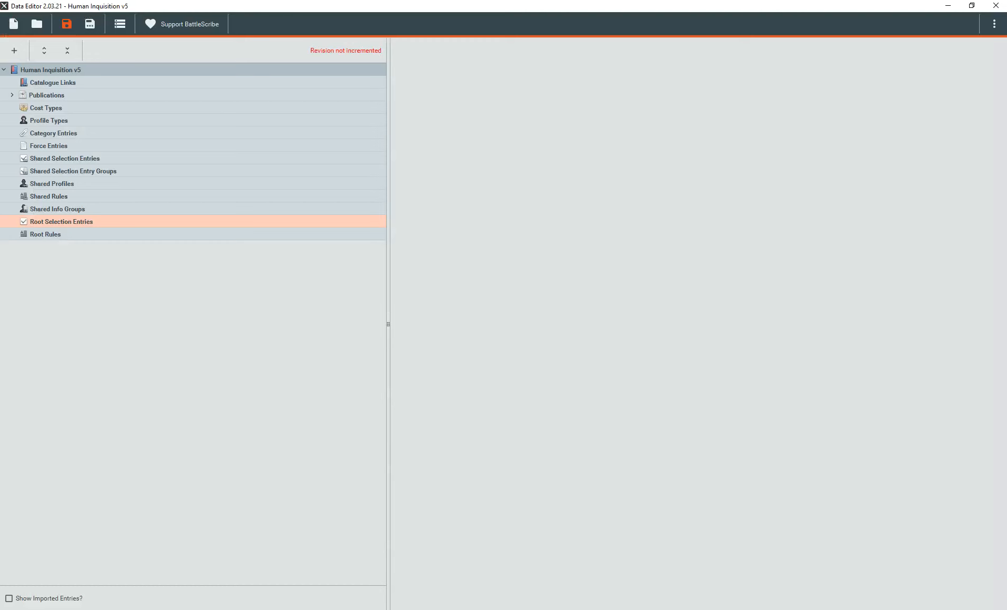
pyautogui.rightClick(87, 228)
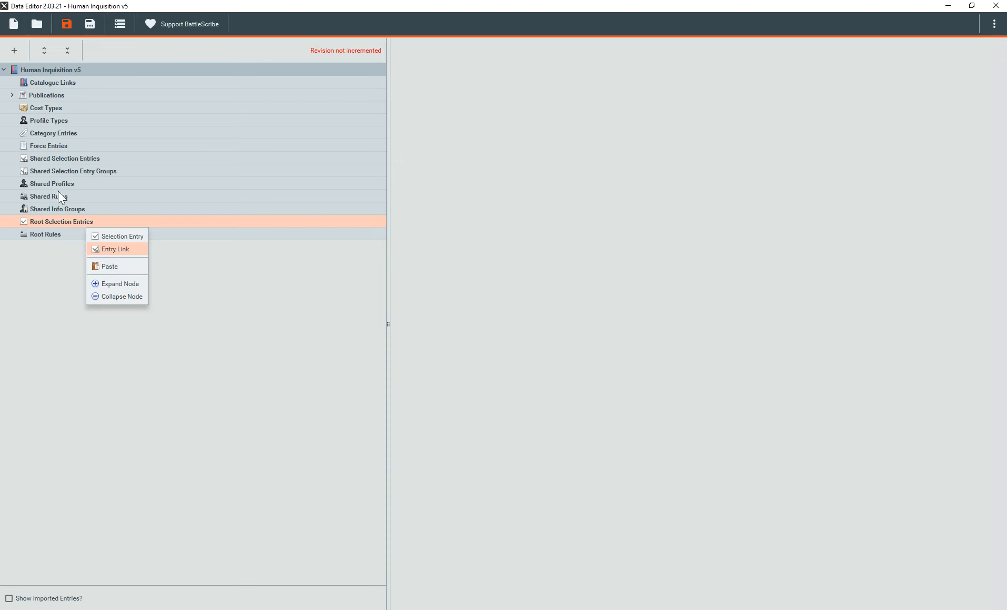
pyautogui.click(131, 236)
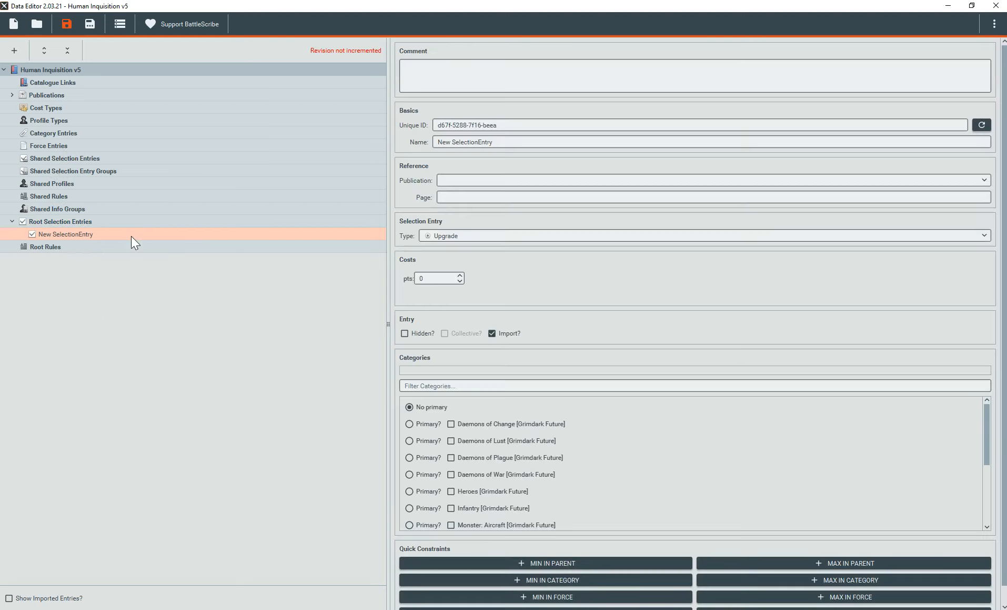
pyautogui.click(504, 142)
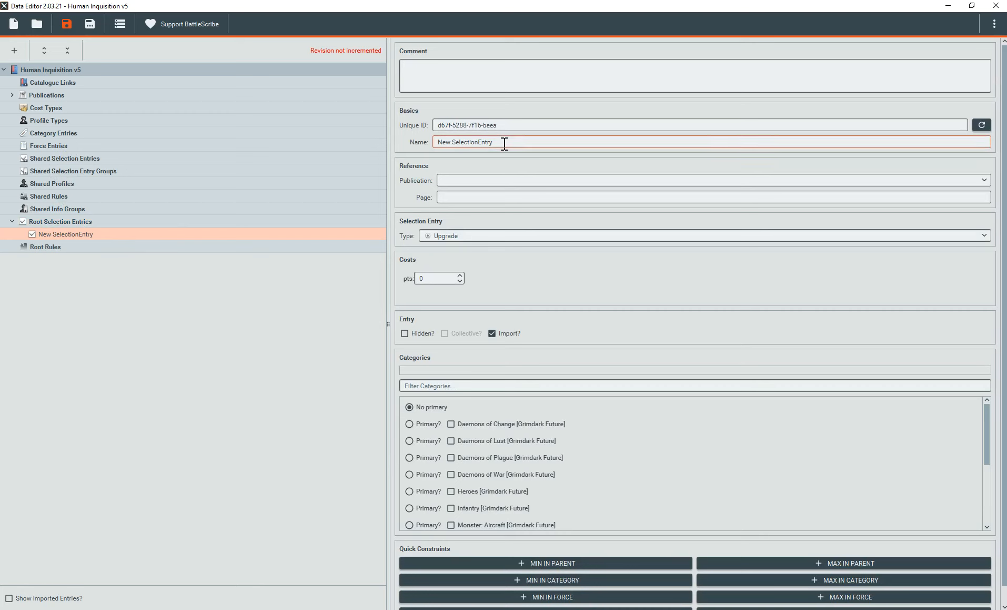
pyautogui.hotkey('ctrl', 'a')
pyautogui.write('Inquisitor')
pyautogui.click(525, 181)
pyautogui.click(512, 207)
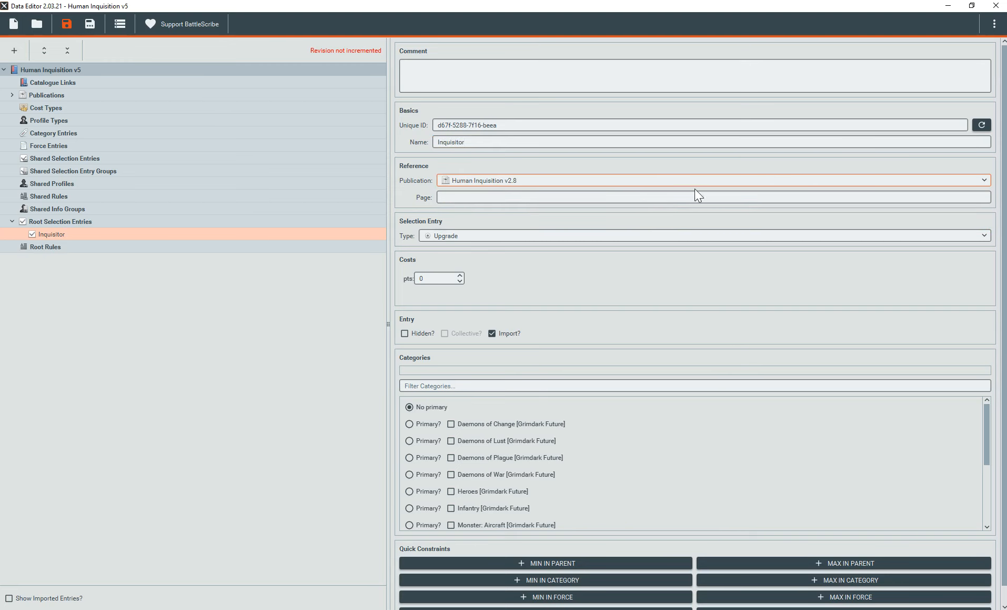
pyautogui.click(516, 181)
pyautogui.click(488, 196)
# Set the Inquisitor entry's type to Unit and its cost to 55 pts, checking the unit table in the PDF
pyautogui.click(438, 236)
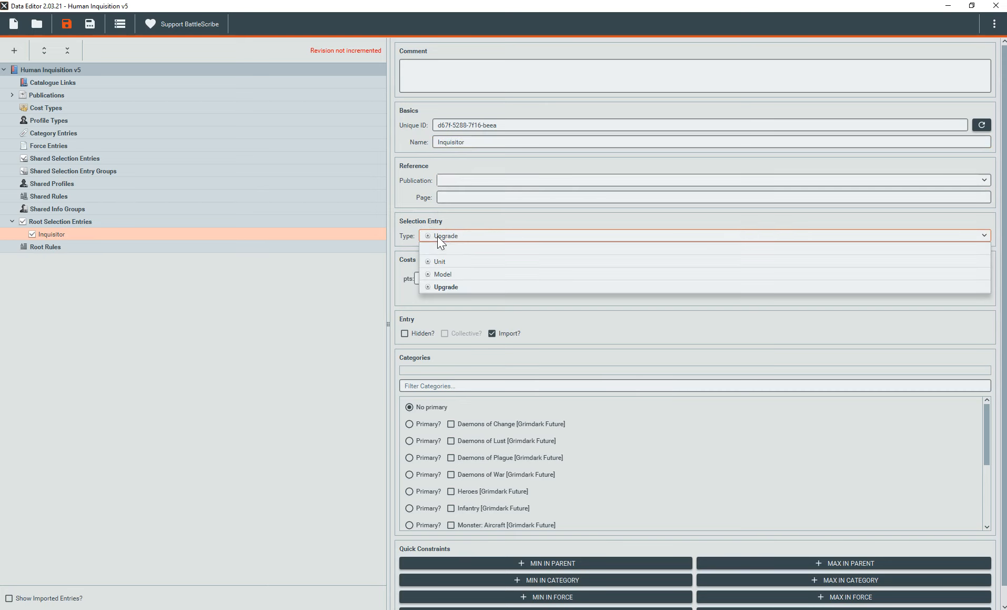
pyautogui.click(446, 260)
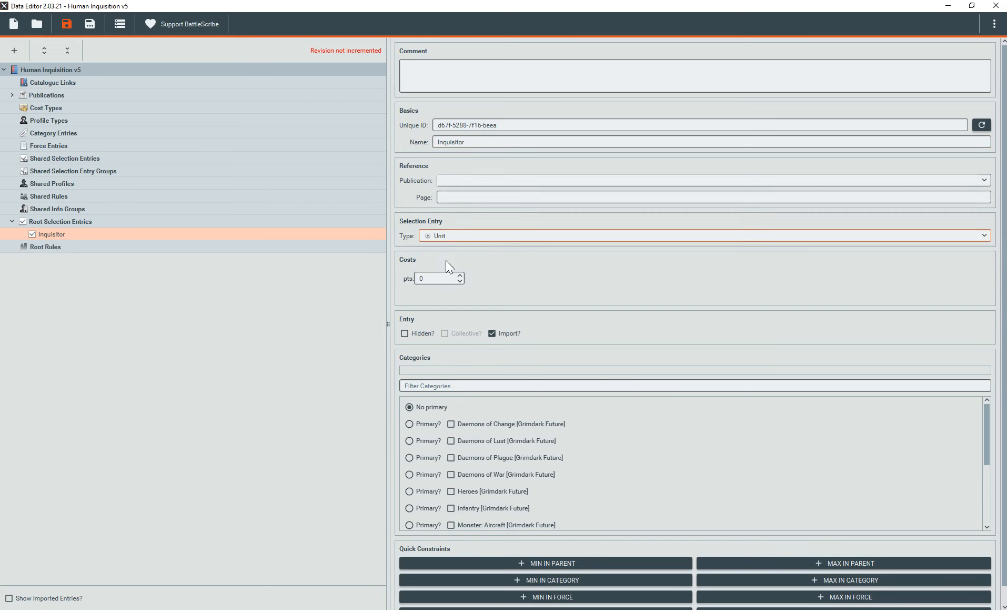
pyautogui.click(454, 235)
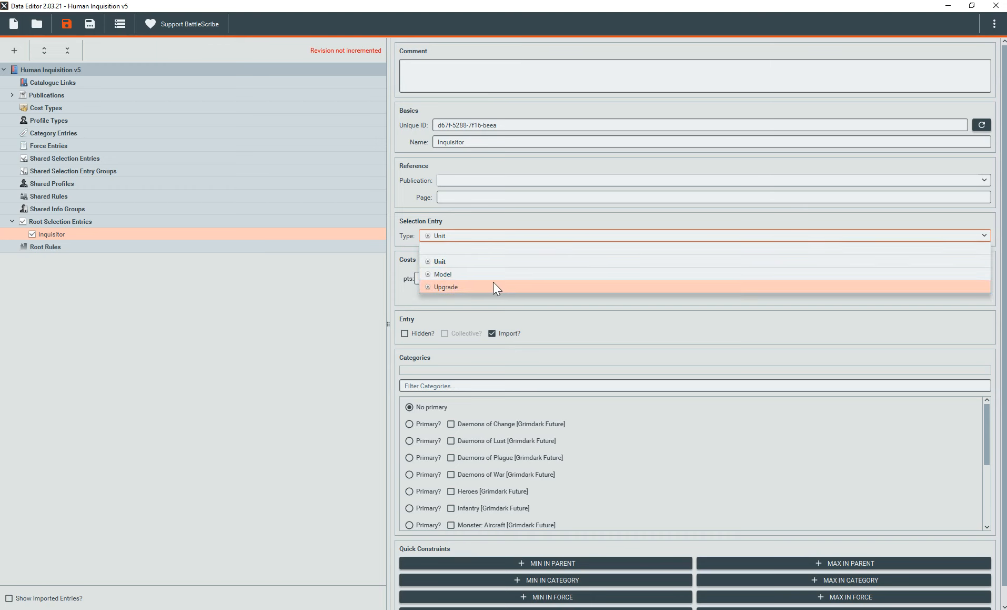
pyautogui.click(447, 235)
pyautogui.doubleClick(433, 278)
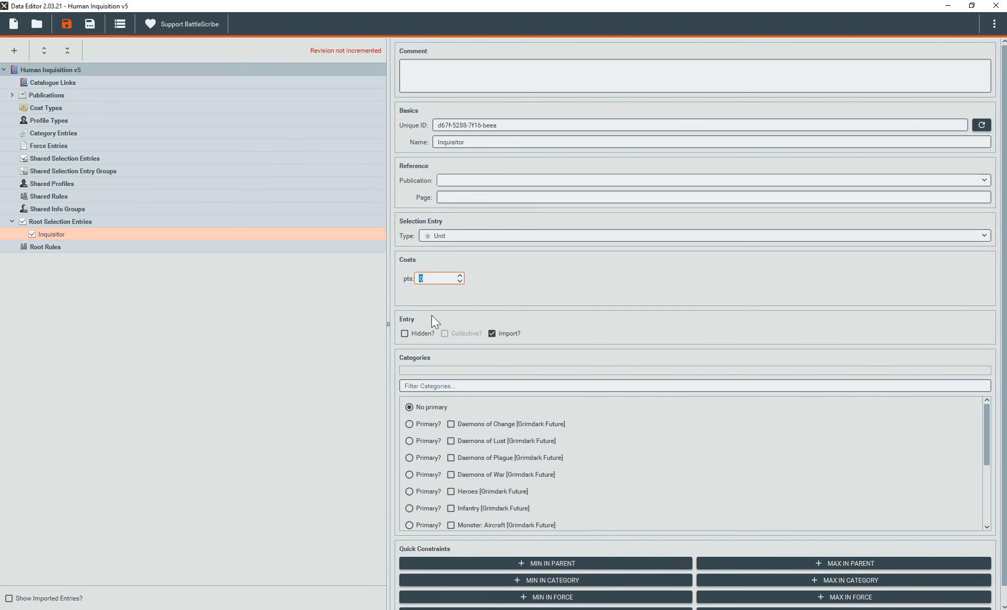
pyautogui.write('55')
pyautogui.hotkey('alt', 'Tab')
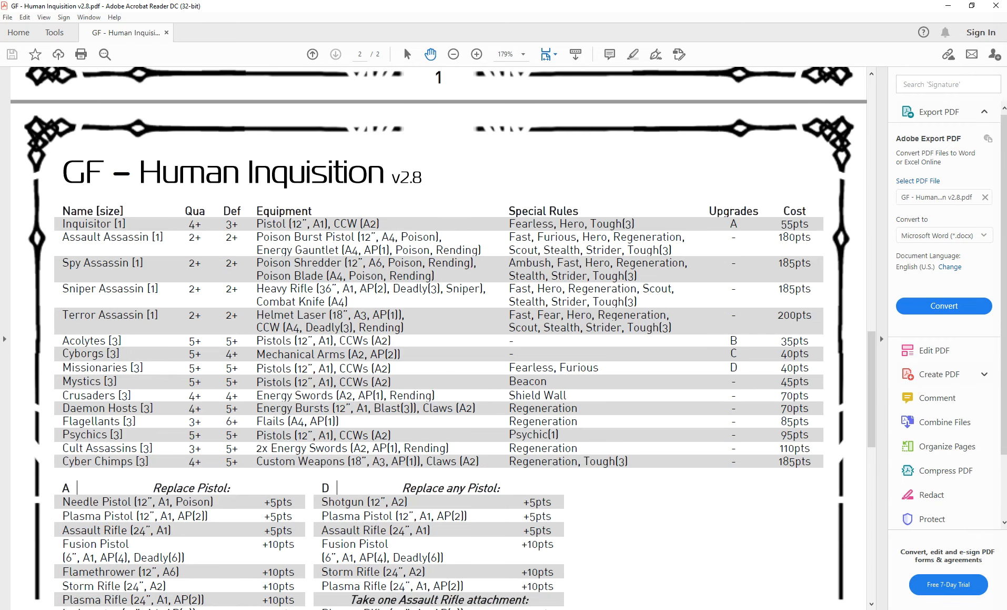
pyautogui.hotkey('alt', 'Tab')
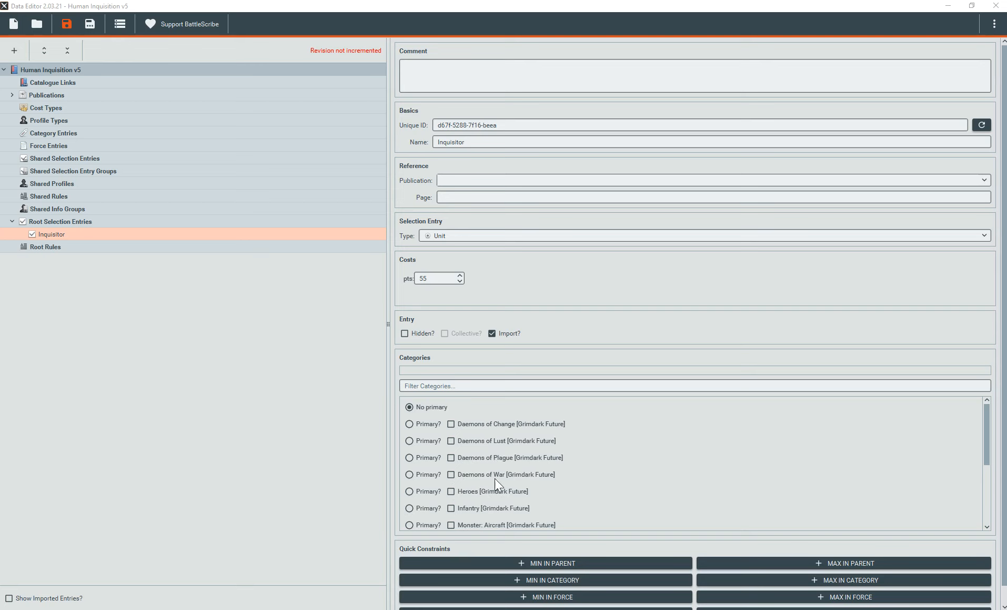
# Make Heroes the primary category of the Inquisitor entry and save the catalogue
pyautogui.click(410, 490)
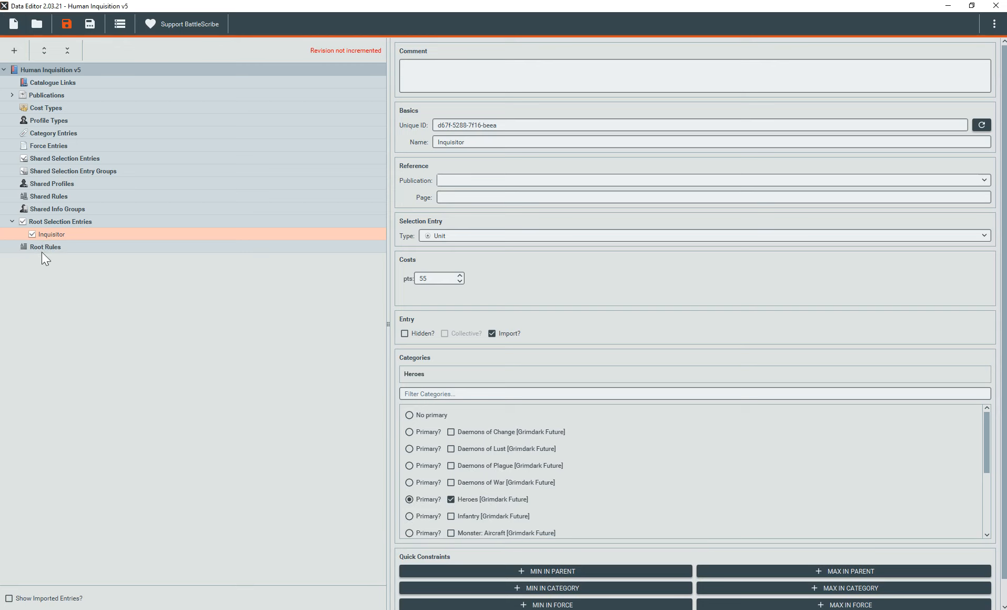
pyautogui.hotkey('ctrl', 's')
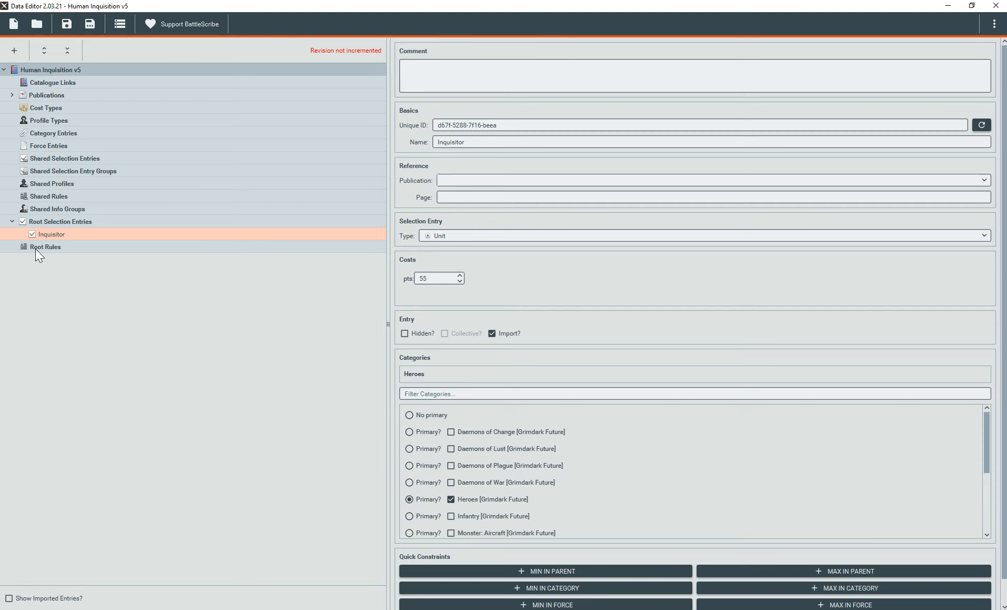
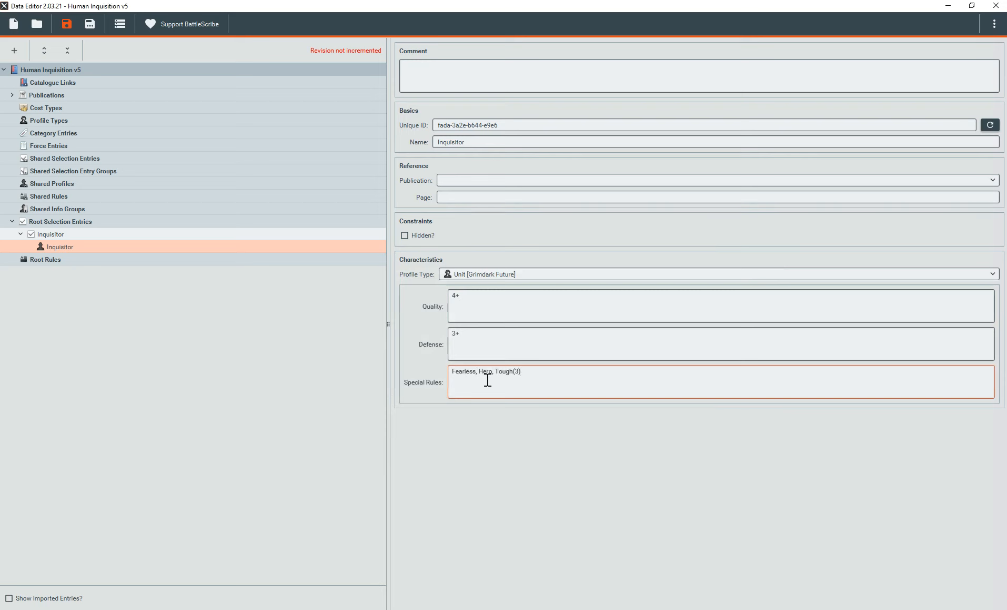
pyautogui.click(75, 246)
pyautogui.click(64, 235)
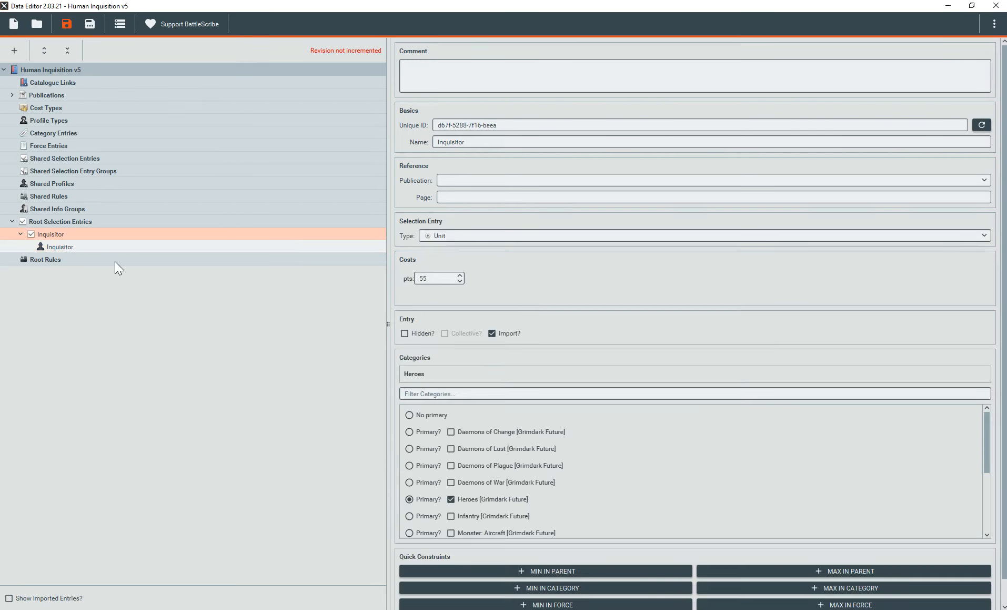
pyautogui.rightClick(63, 238)
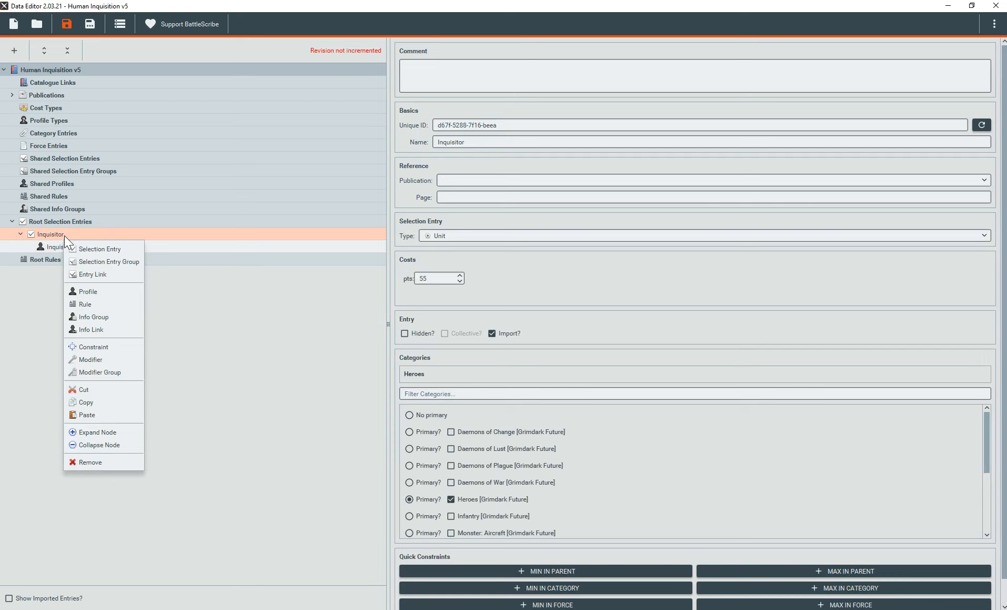
pyautogui.click(53, 249)
pyautogui.click(52, 246)
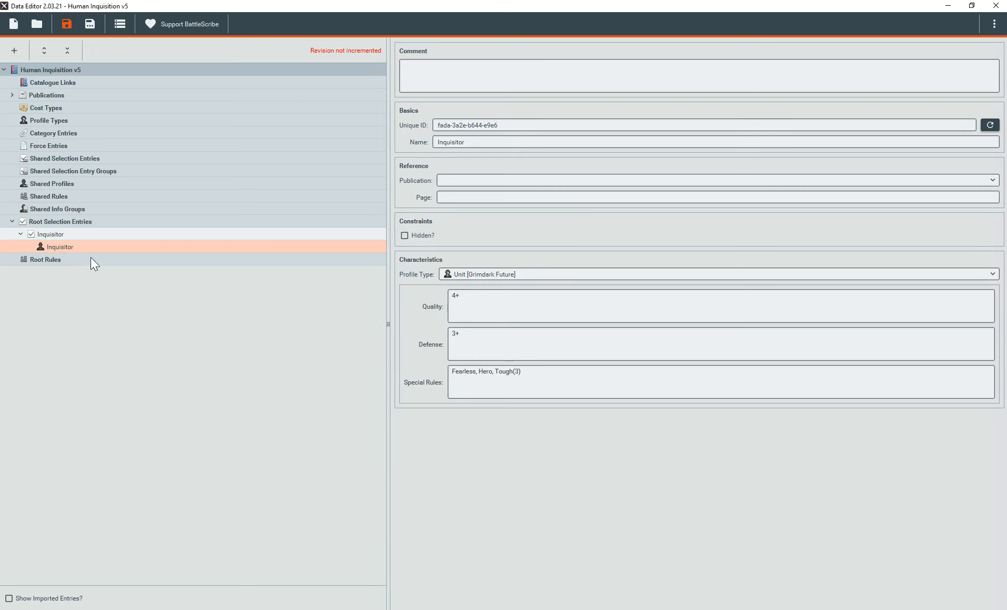
# Add an info link of type Rule to the Inquisitor entry, targeting the shared Fearless rule
pyautogui.rightClick(78, 235)
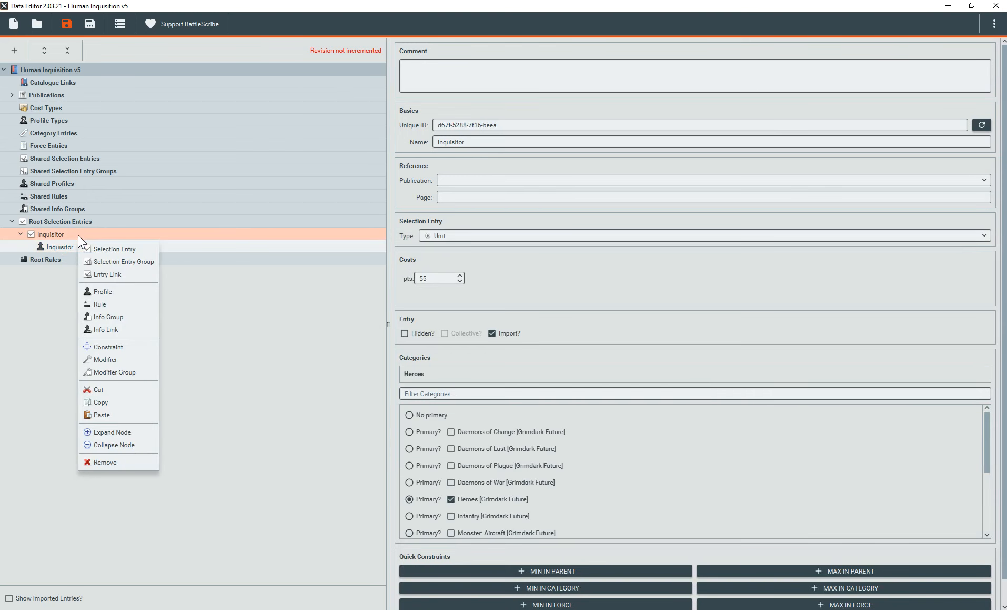
pyautogui.click(113, 328)
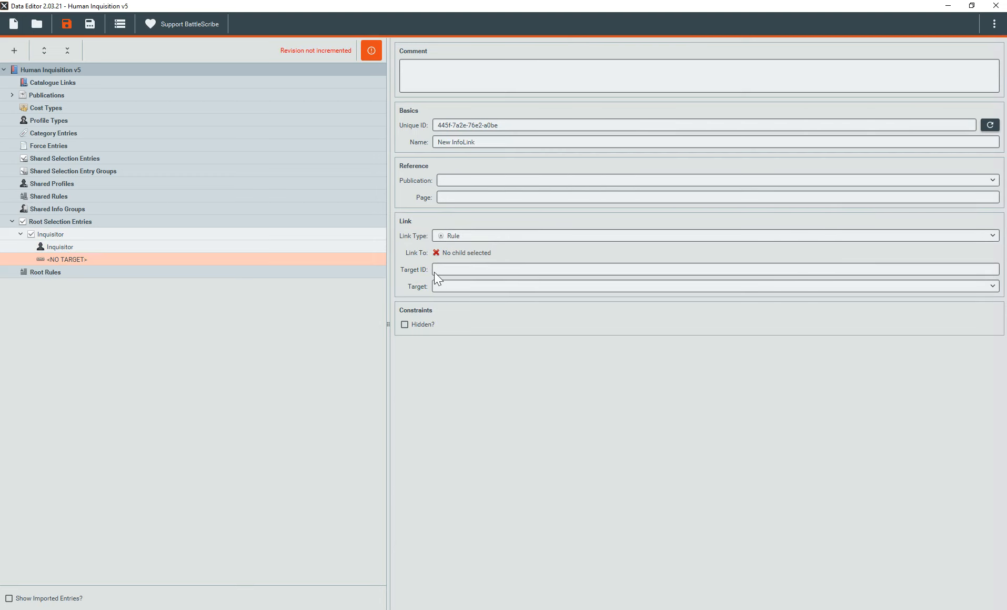
pyautogui.click(456, 236)
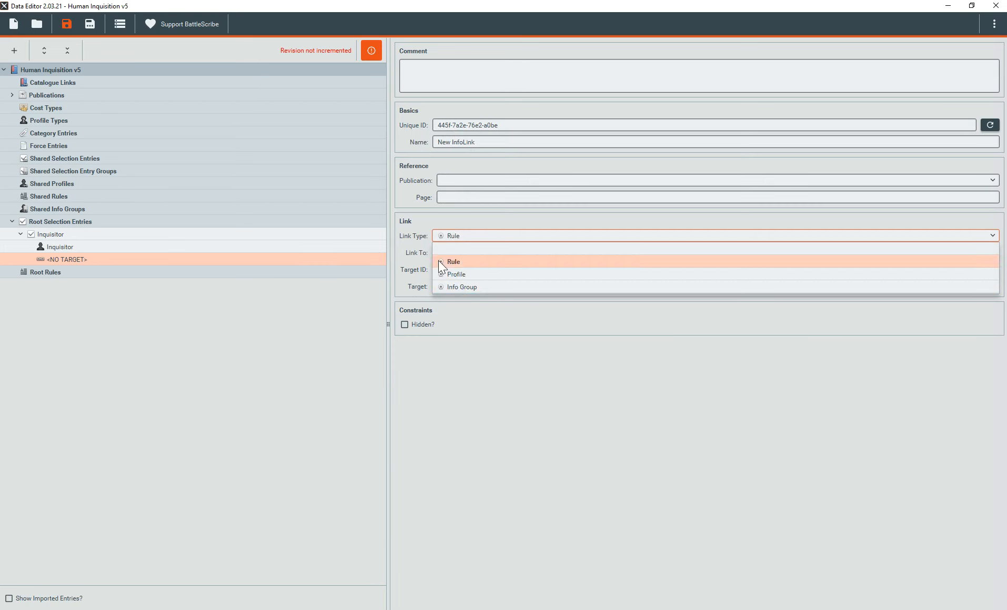
pyautogui.click(415, 268)
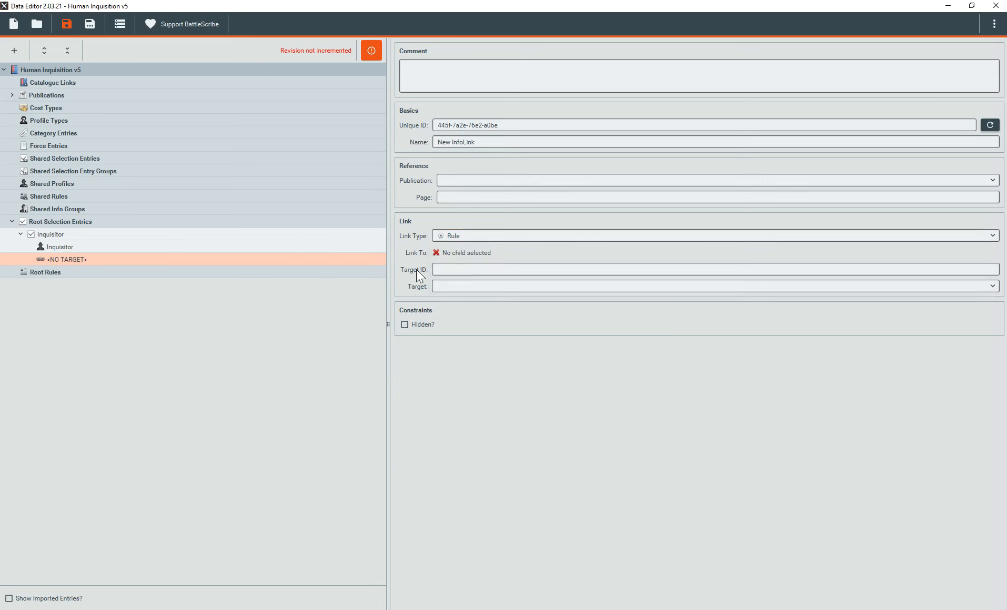
pyautogui.click(448, 286)
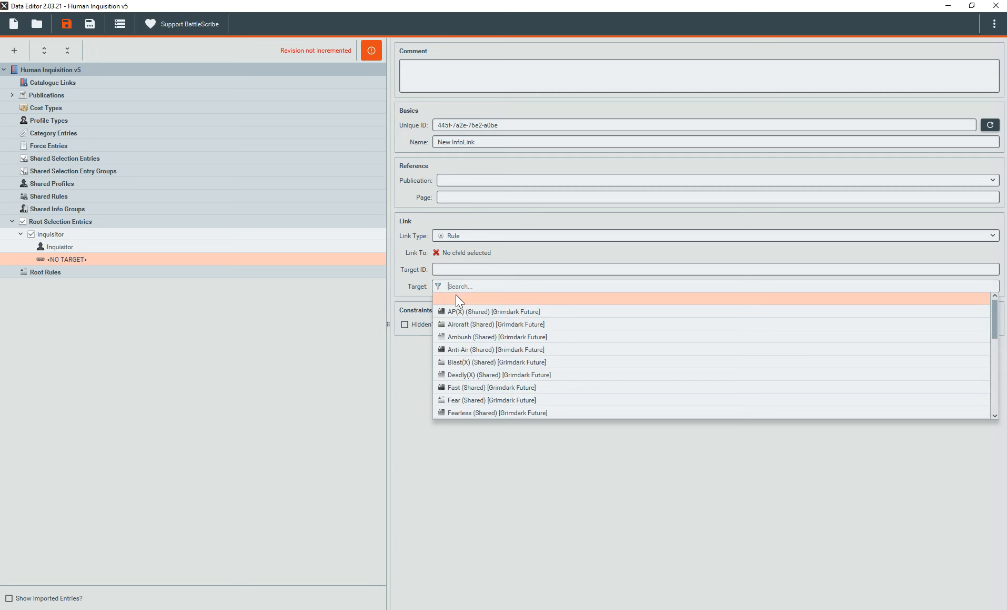
pyautogui.write('fearl')
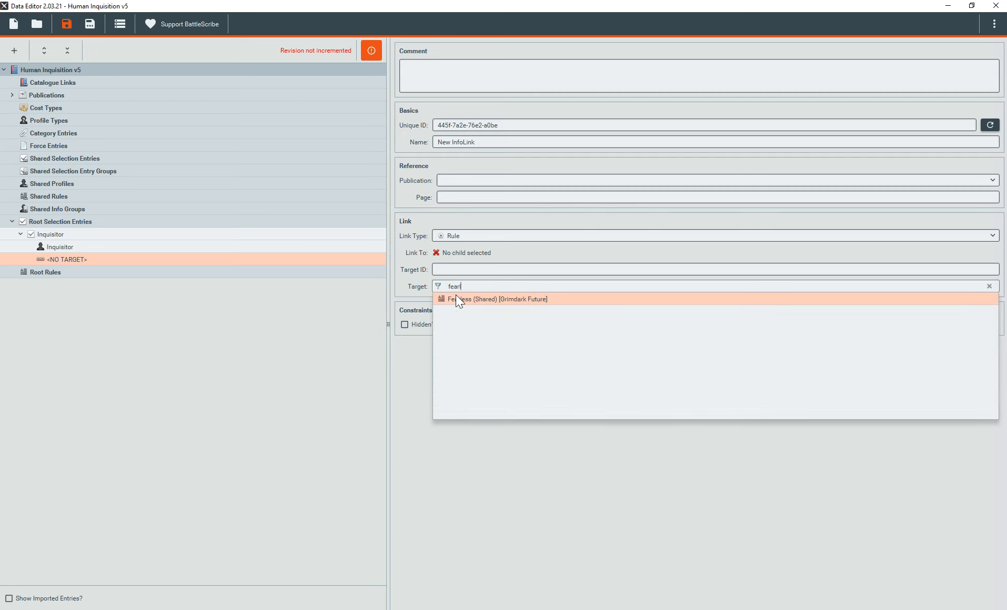
pyautogui.click(455, 296)
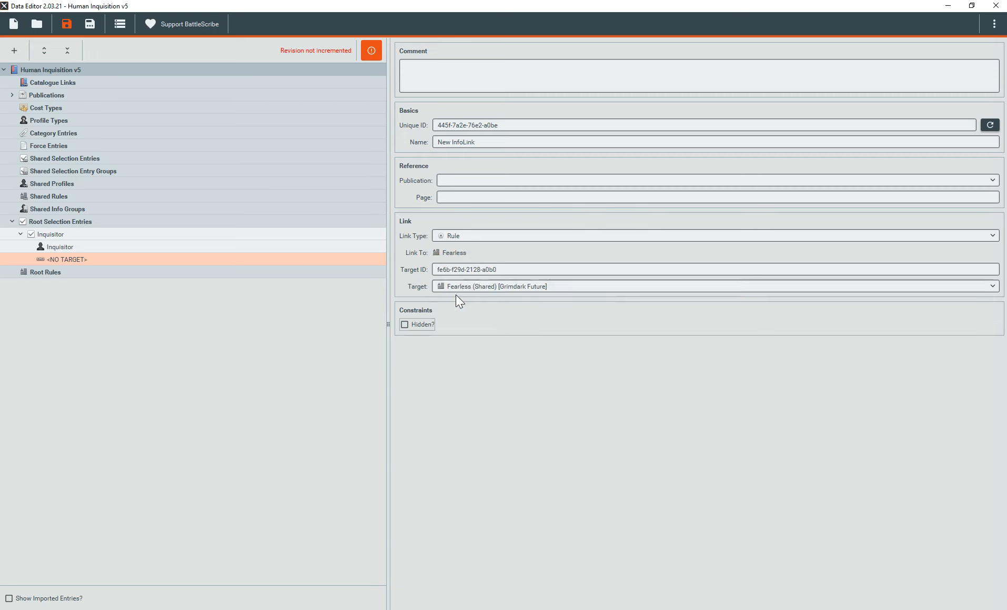
# Copy the Fearless link and paste two duplicates of it into the Inquisitor entry
pyautogui.click(196, 248)
pyautogui.click(194, 260)
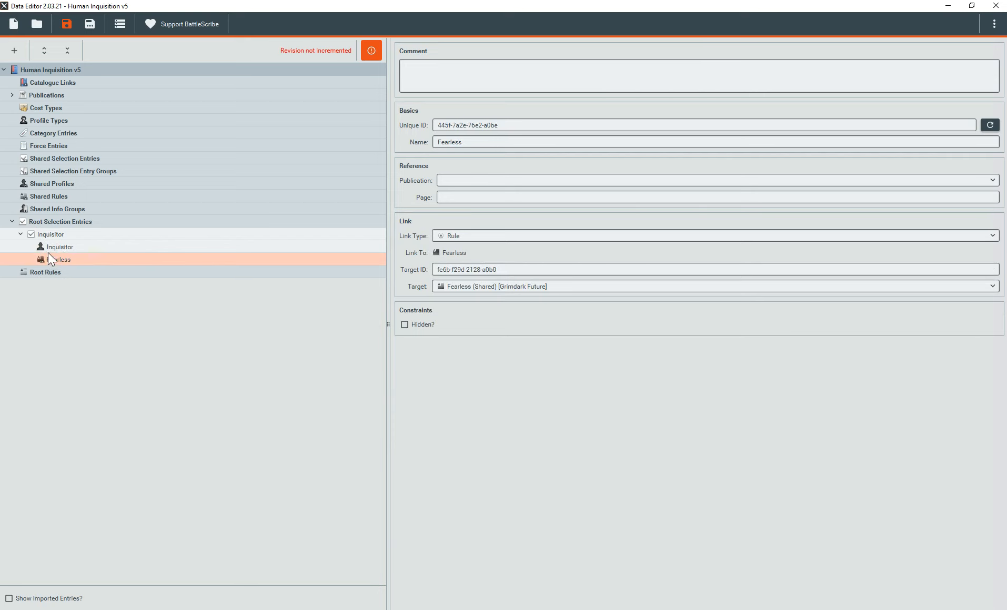
pyautogui.click(69, 236)
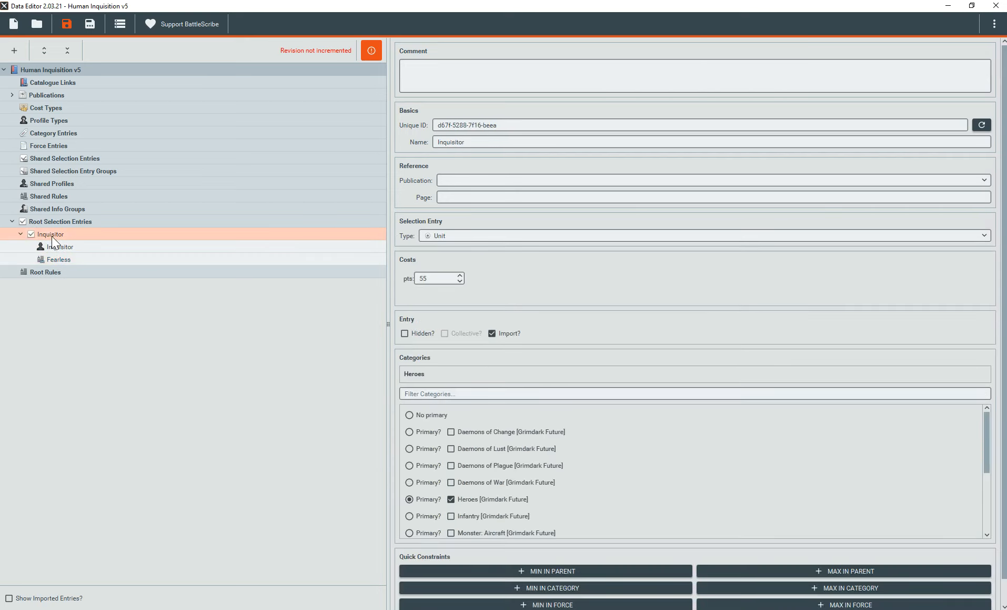
pyautogui.hotkey('ctrl', 'v')
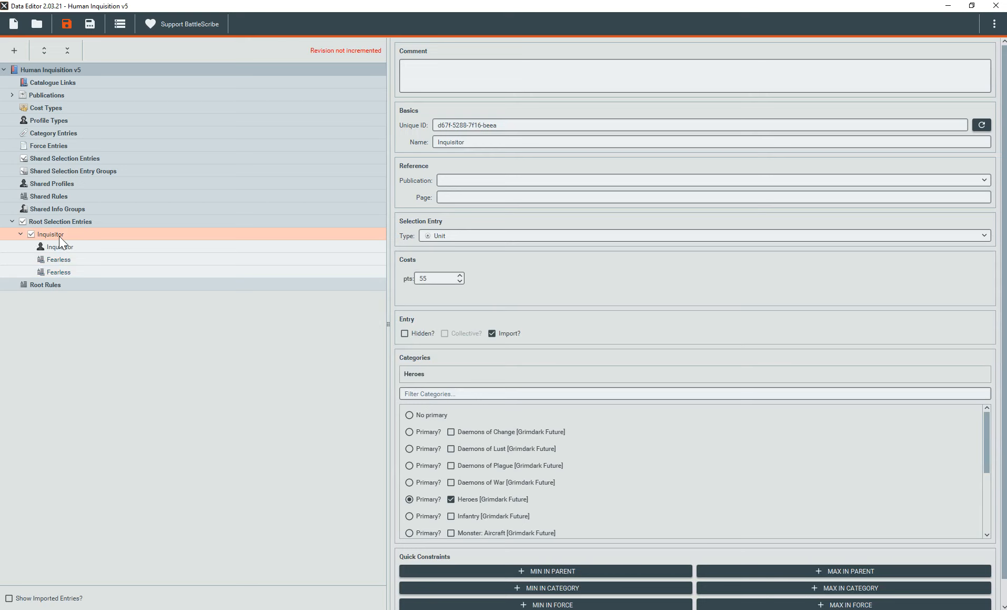
pyautogui.hotkey('ctrl', 'v')
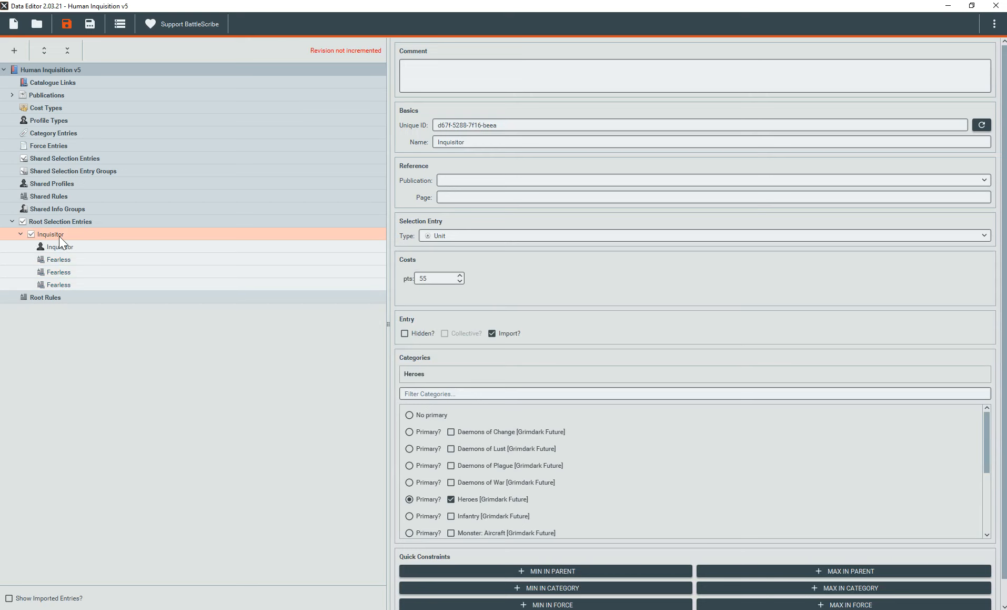
# Retarget one duplicated Fearless link to the shared Hero rule
pyautogui.click(60, 272)
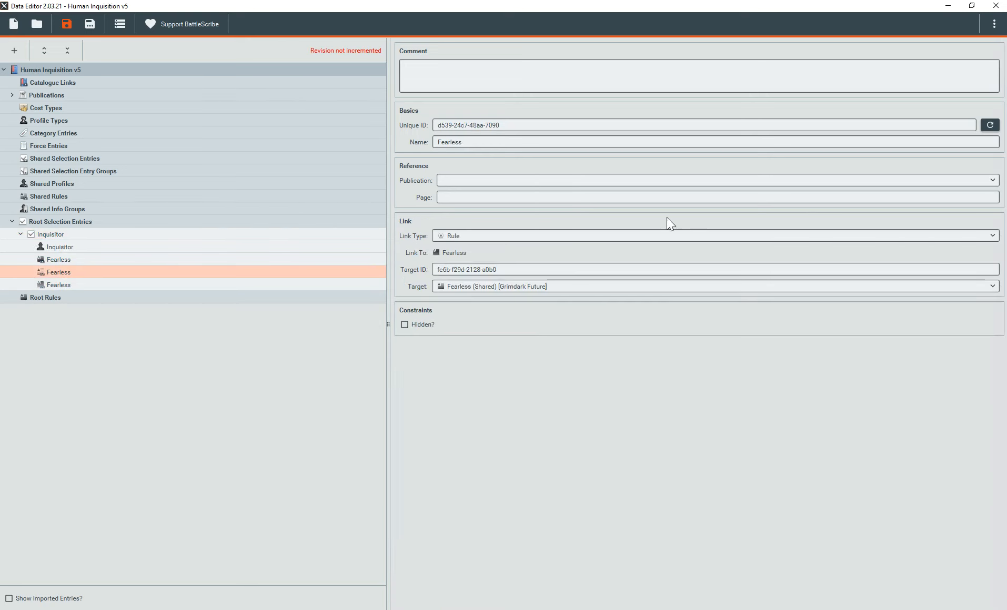
pyautogui.click(464, 284)
pyautogui.write('hero')
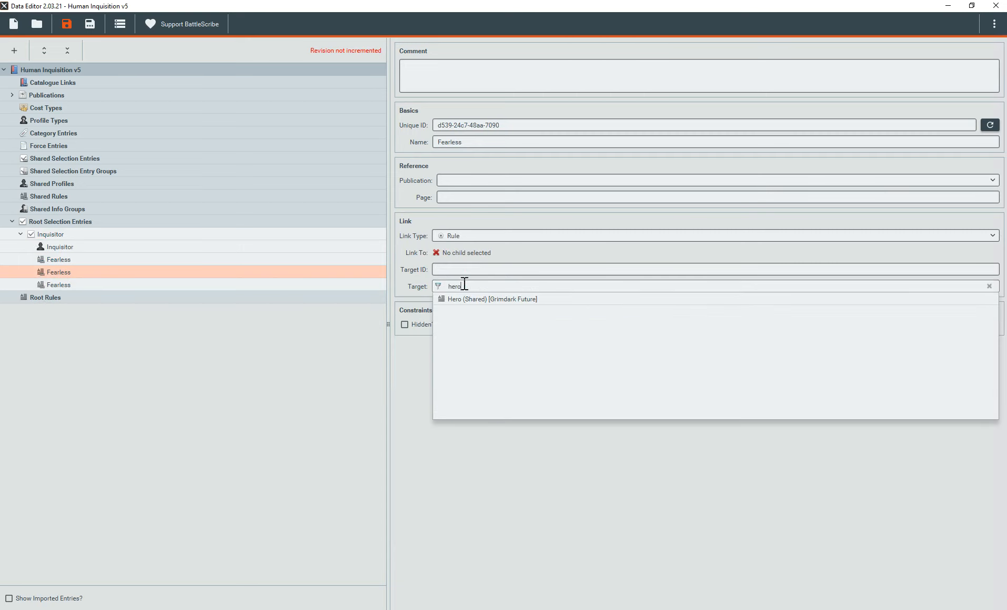
pyautogui.press('Return')
# Retarget the other duplicated Fearless link to the shared Tough(X) rule and save the catalogue
pyautogui.click(261, 271)
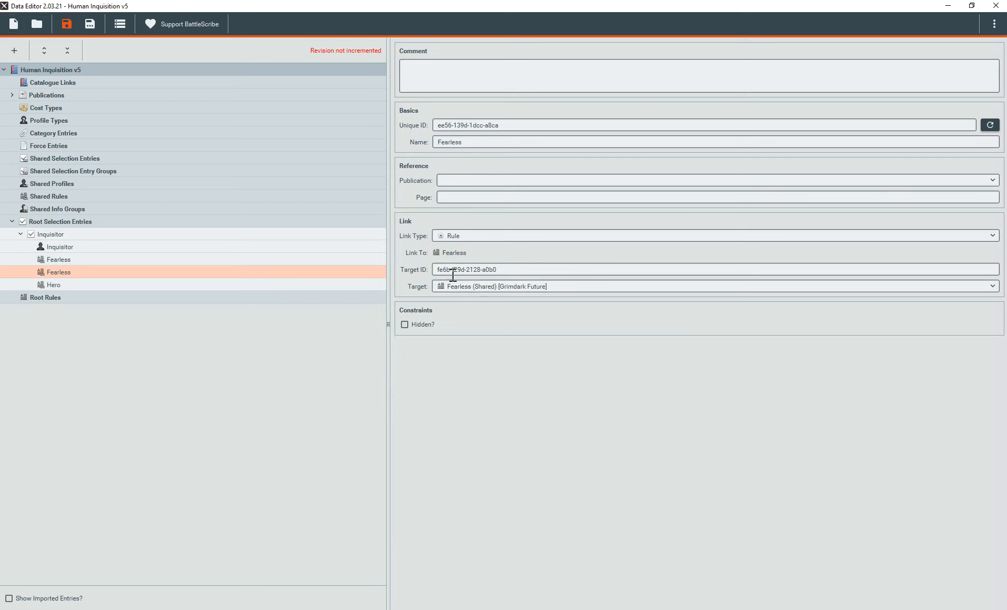
pyautogui.click(472, 287)
pyautogui.write('tou')
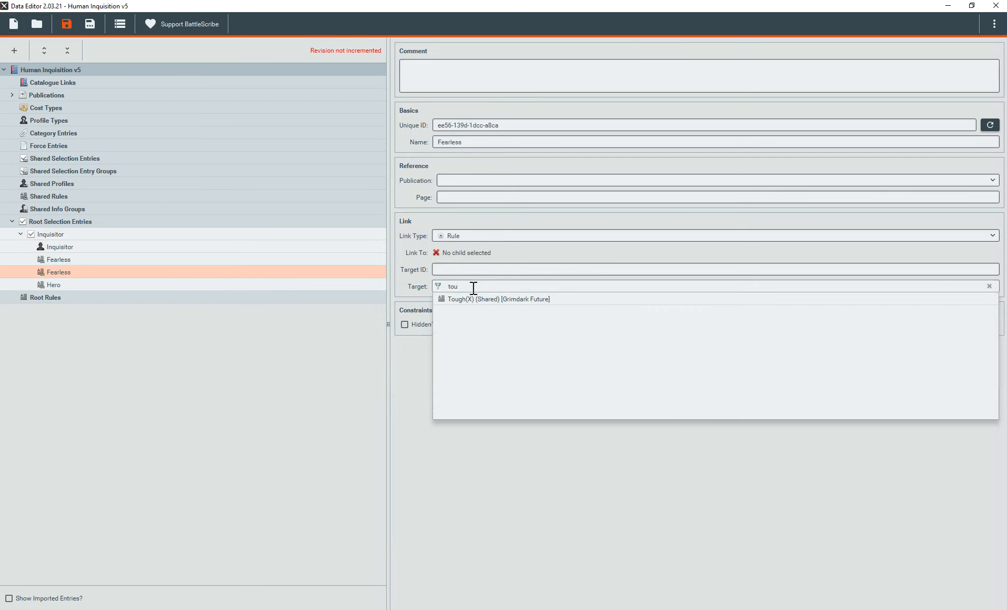
pyautogui.press('Return')
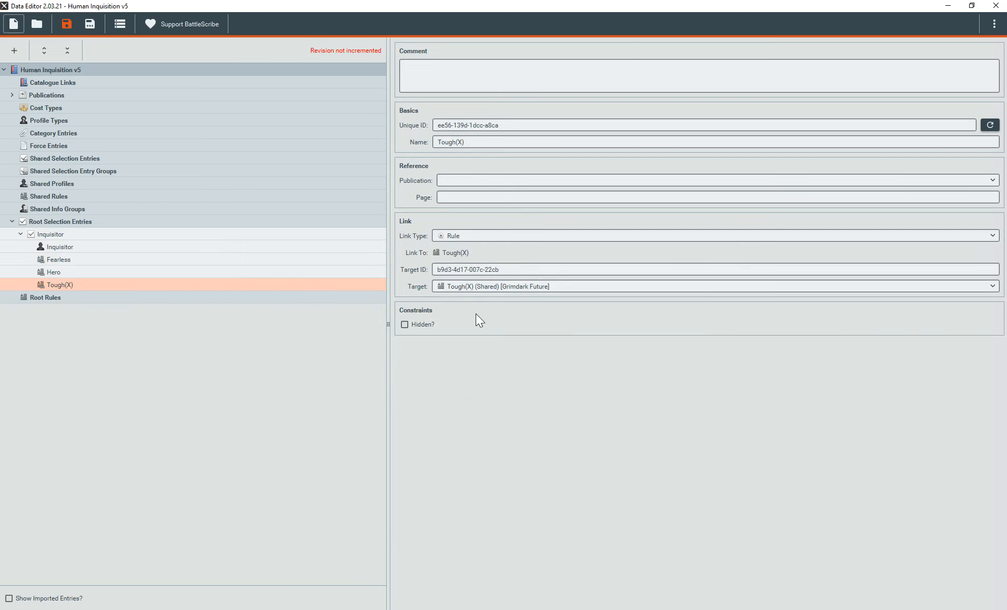
pyautogui.hotkey('ctrl', 's')
pyautogui.hotkey('alt', 'Tab')
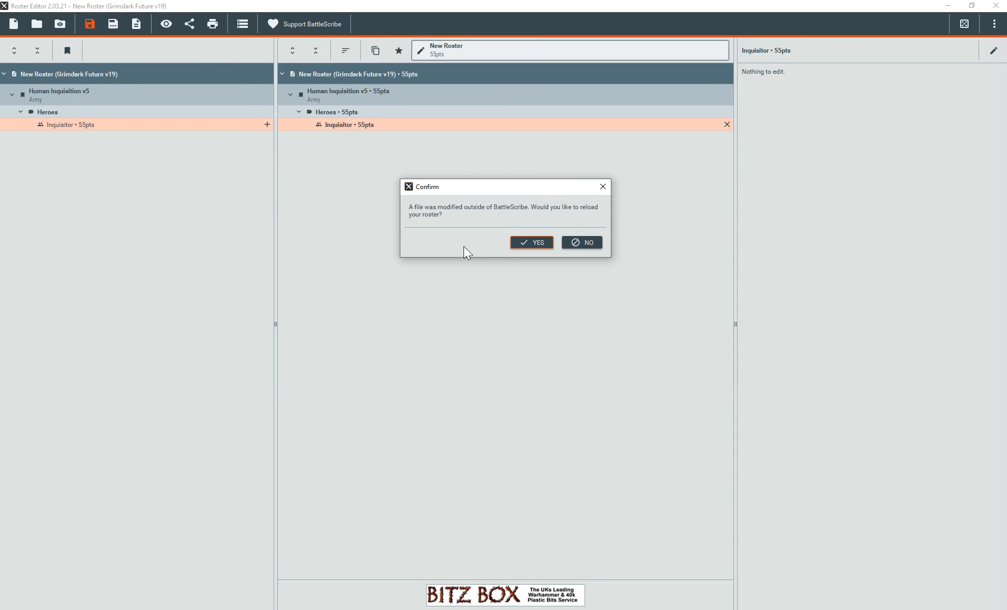
pyautogui.click(532, 241)
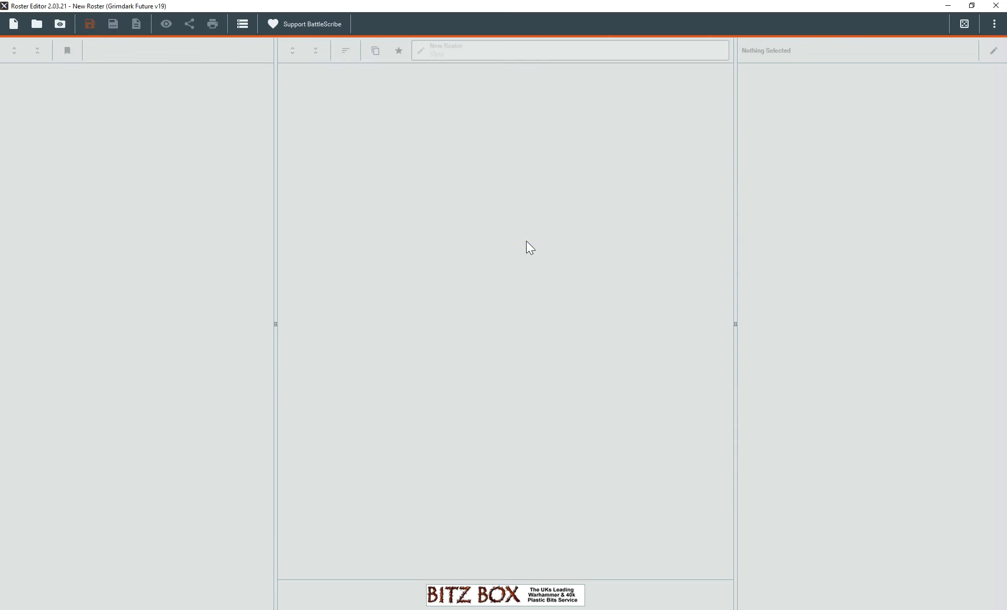
pyautogui.click(630, 126)
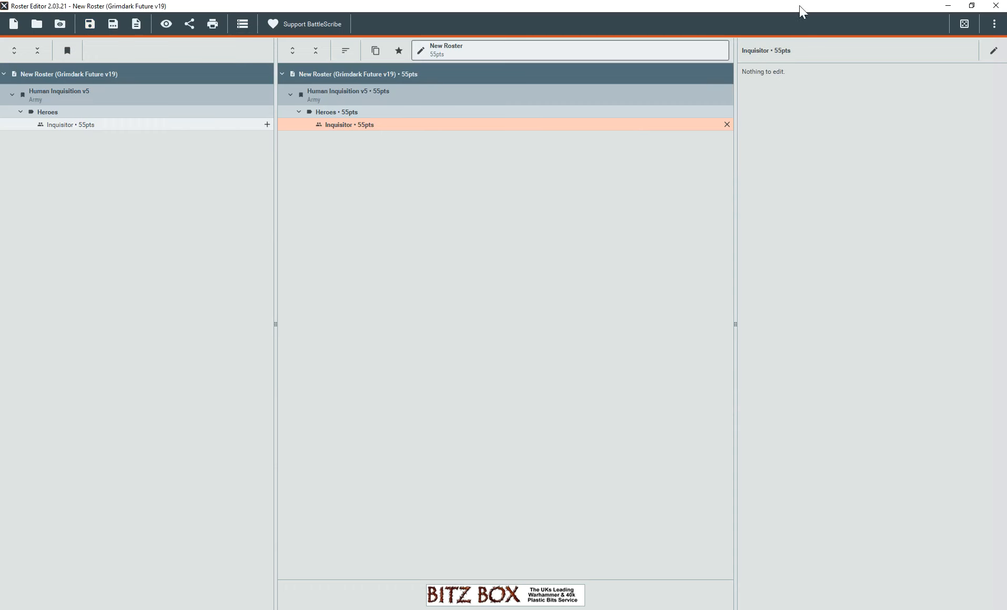
pyautogui.click(166, 24)
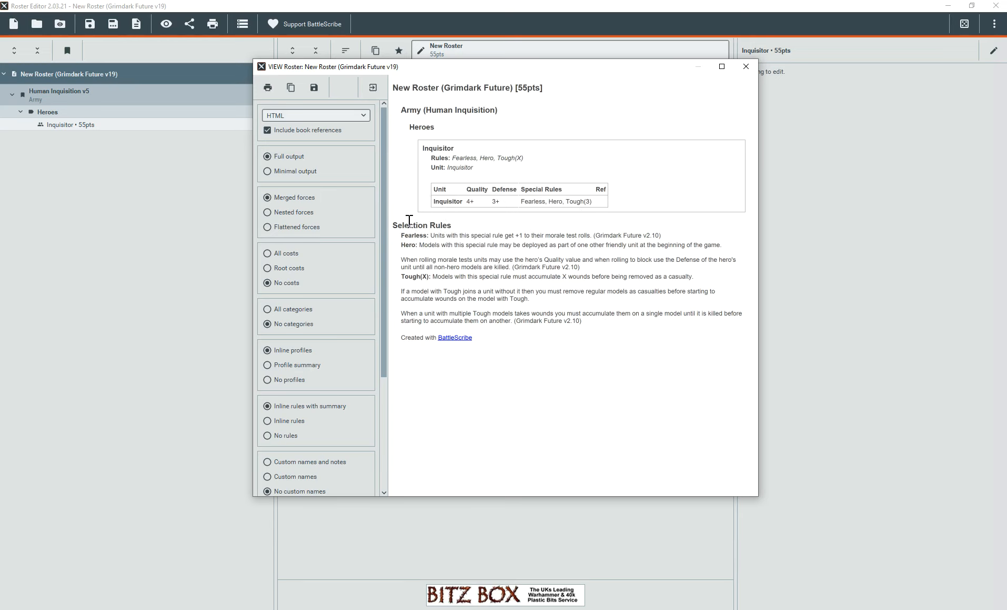
pyautogui.click(751, 71)
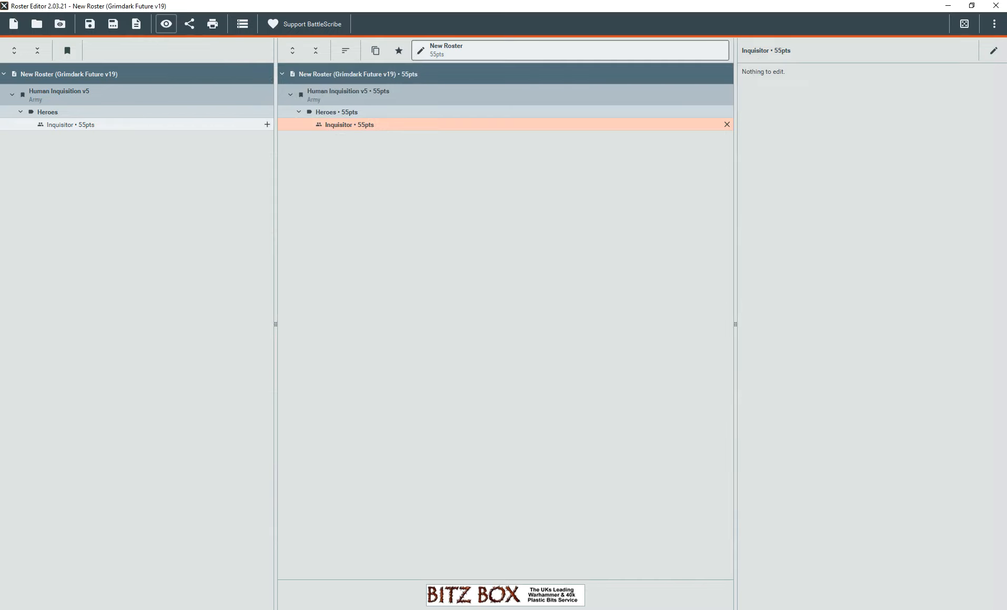
# Switch to the v2.8 PDF in Acrobat Reader, examine the Inquisitor's equipment and upgrade list A, and return to the Data Editor
pyautogui.moveTo(373, 609)
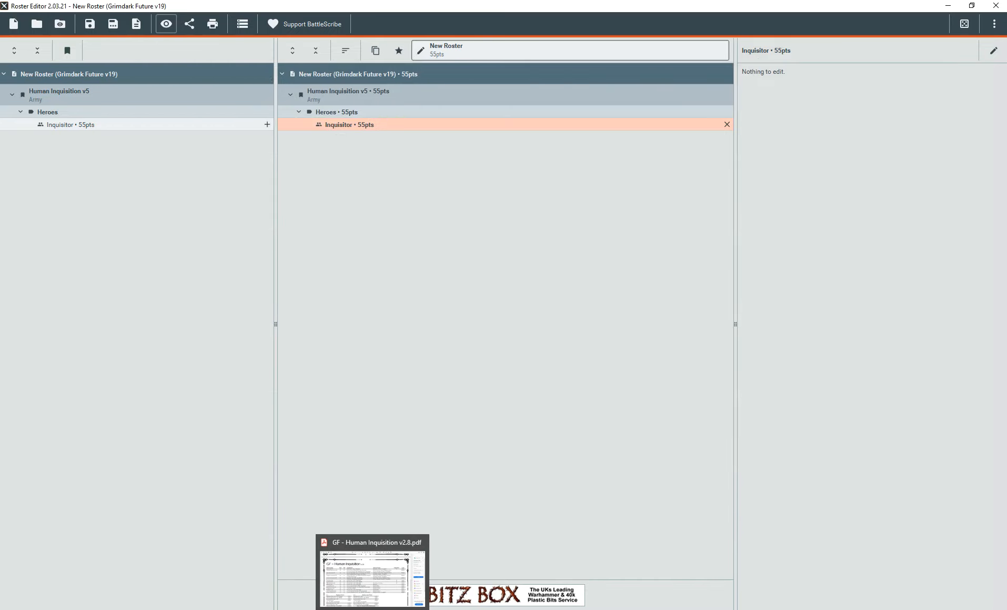
pyautogui.click(373, 579)
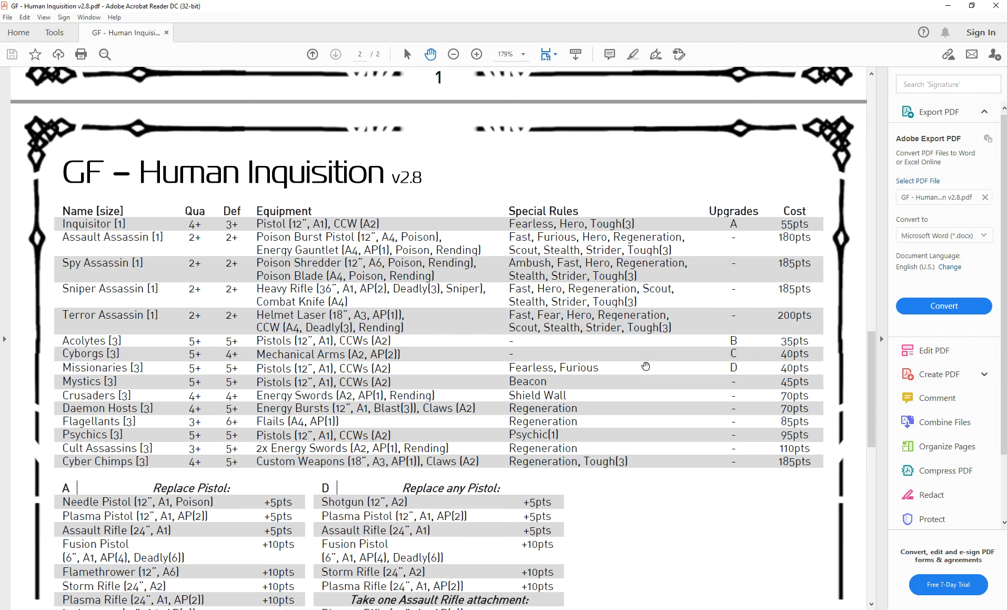
pyautogui.scroll(-3, 646, 367)
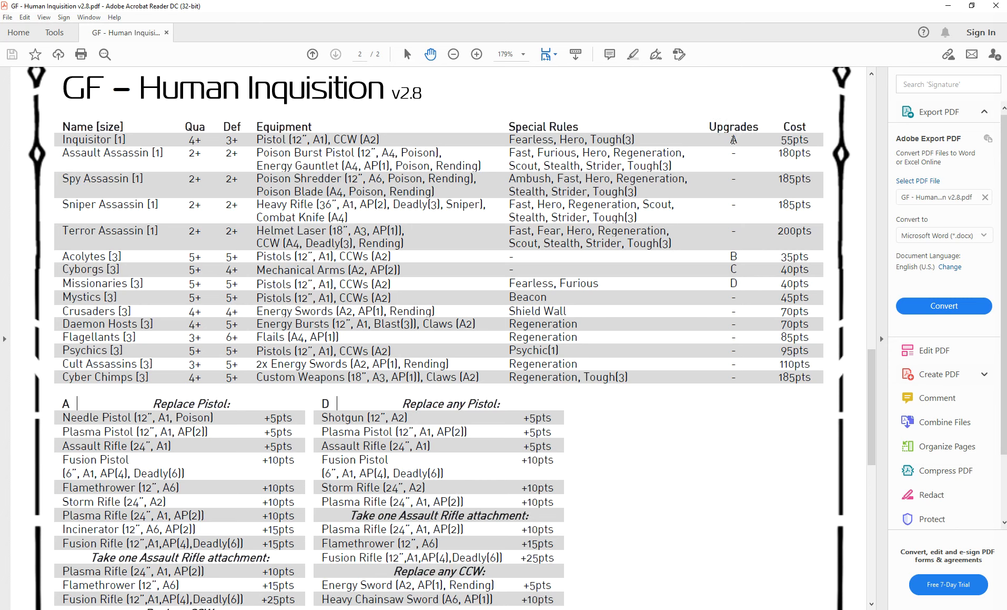
pyautogui.moveTo(730, 139); pyautogui.dragTo(737, 140)
pyautogui.scroll(-5, 664, 369)
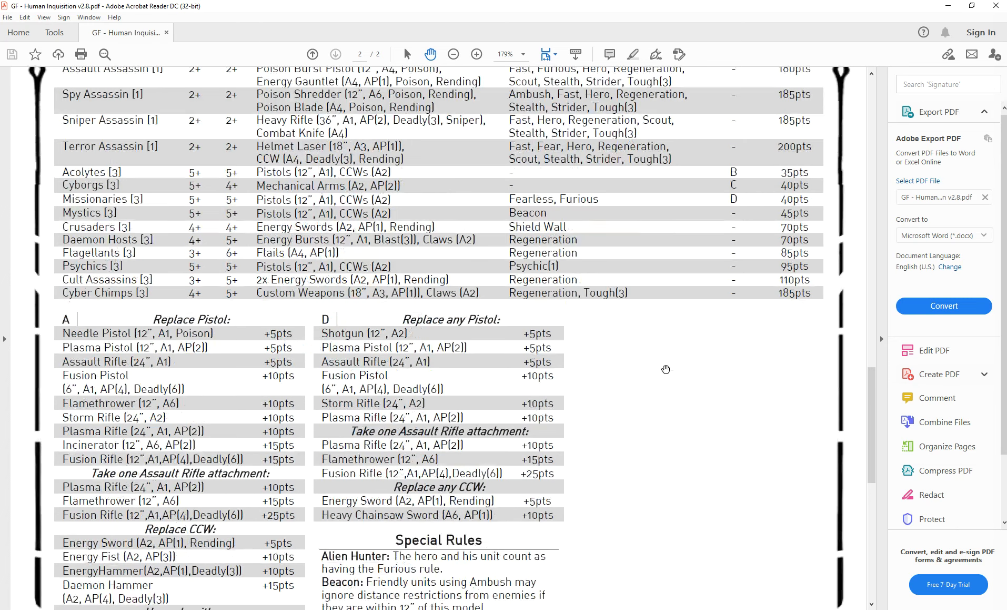
pyautogui.scroll(-1, 389, 401)
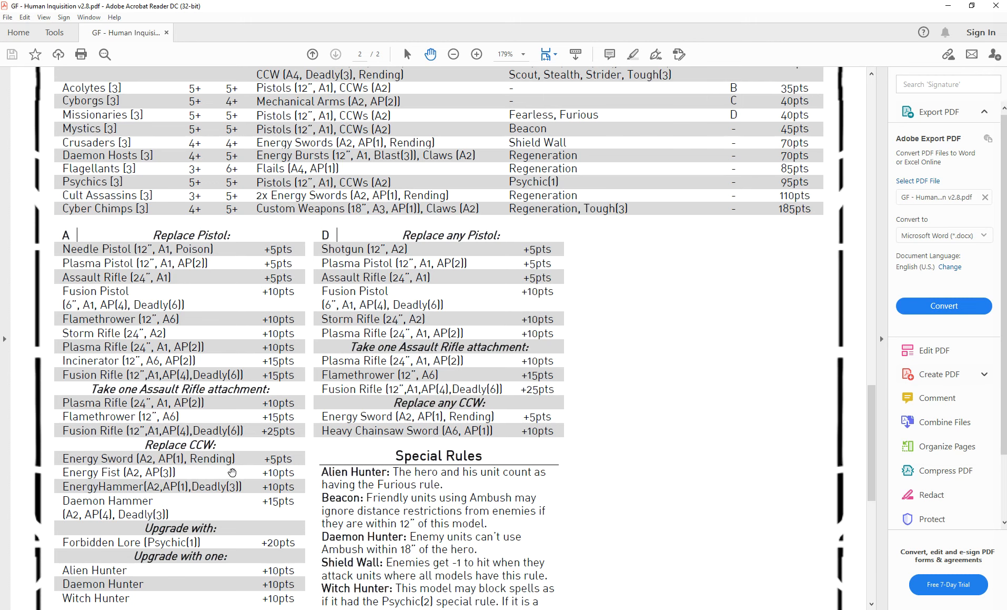
pyautogui.scroll(-3, 205, 470)
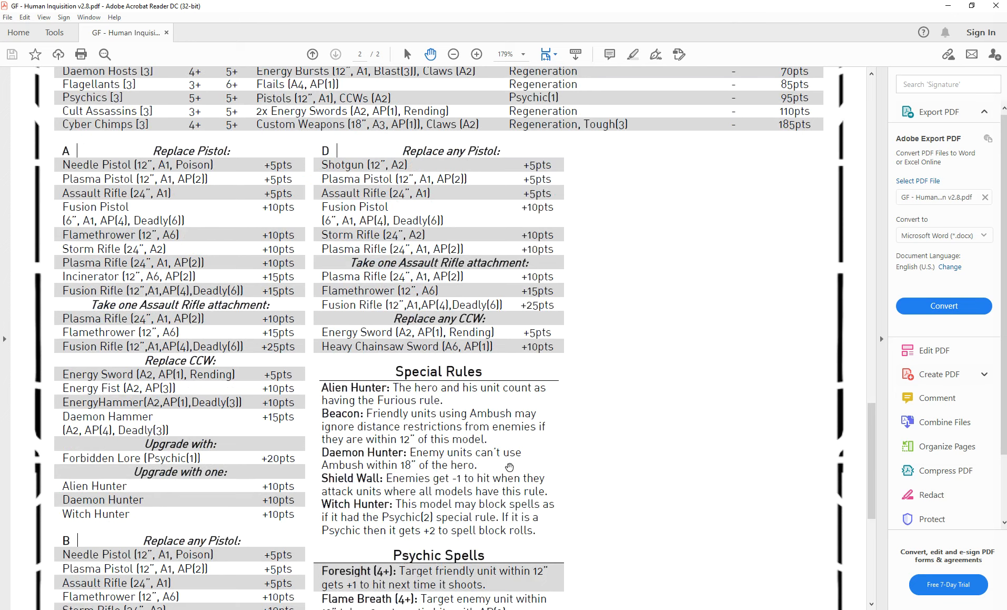
pyautogui.moveTo(346, 609)
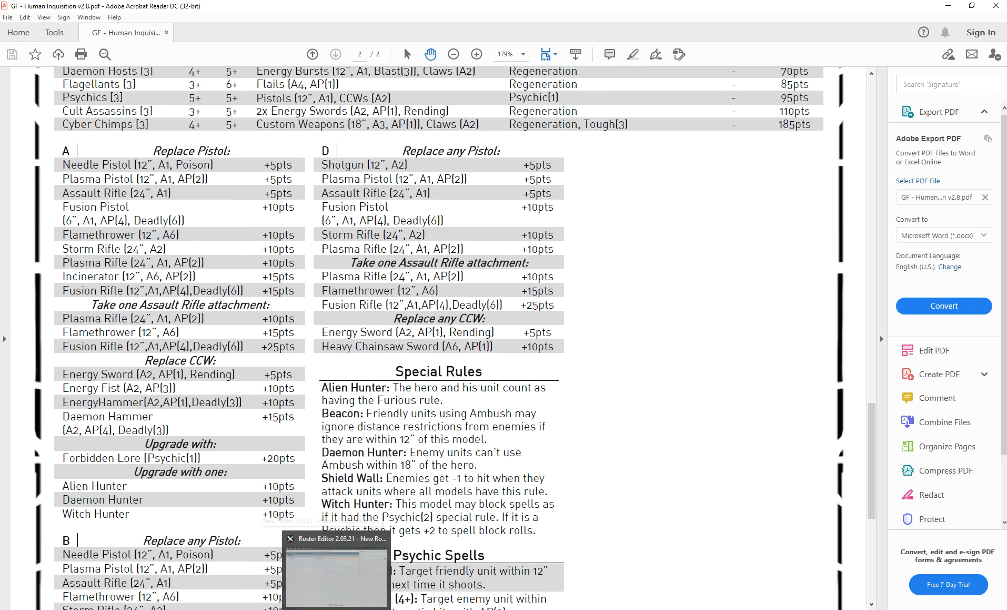
pyautogui.click(321, 609)
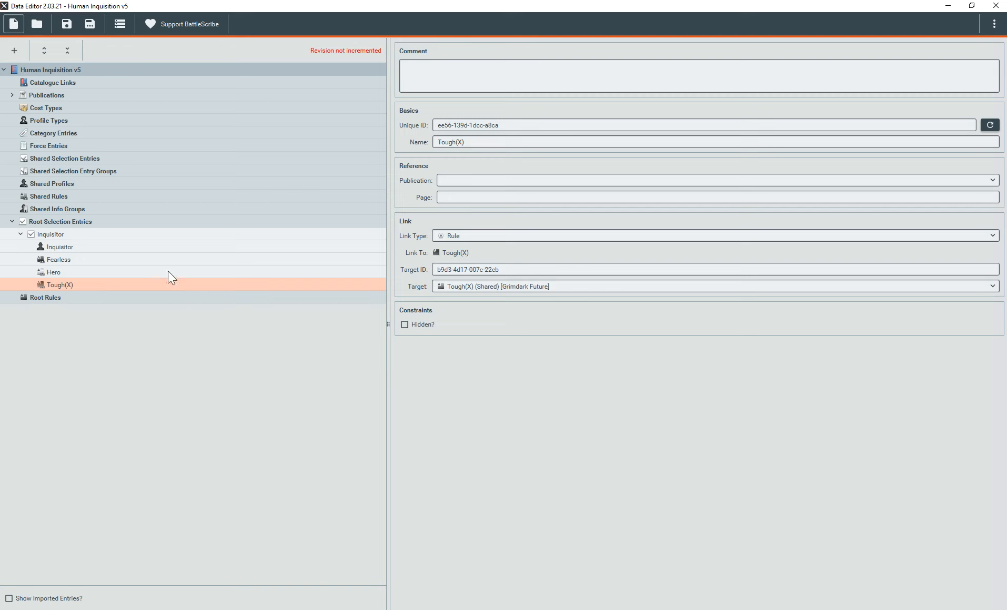
# Create a shared selection entry group and name it "Upgrade List A"
pyautogui.click(57, 171)
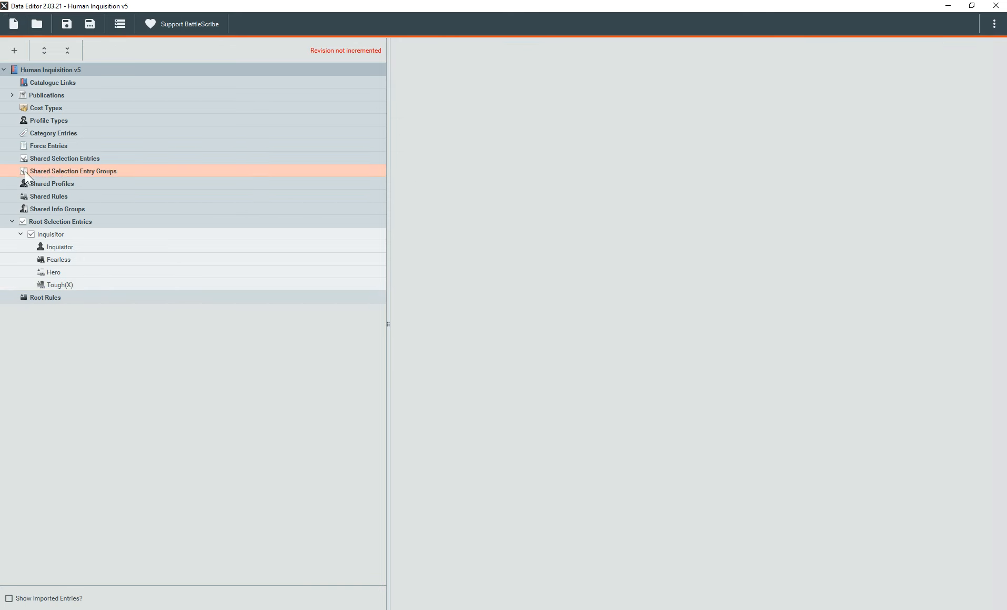
pyautogui.rightClick(61, 170)
pyautogui.click(87, 183)
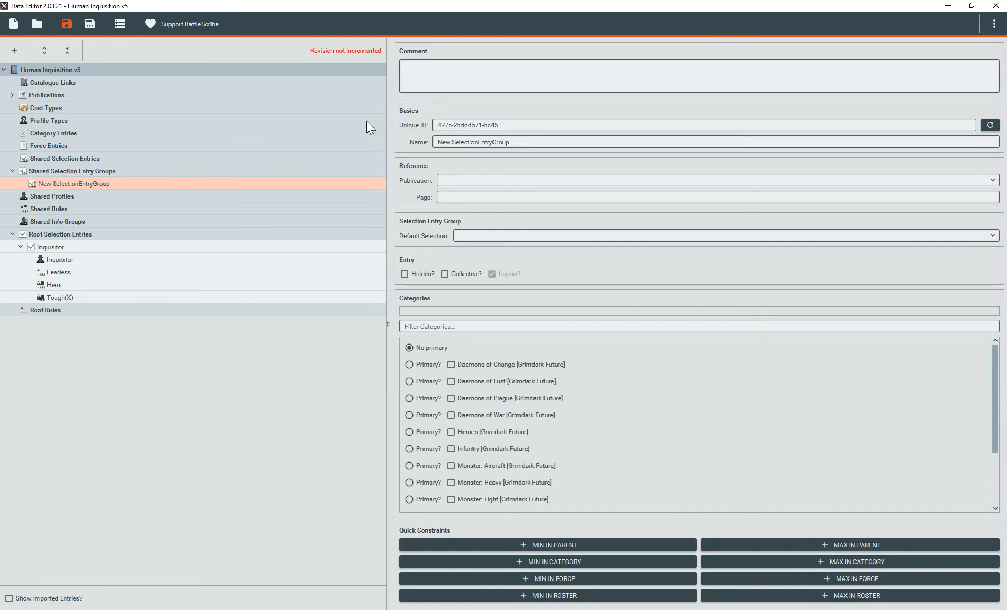
pyautogui.moveTo(525, 145); pyautogui.dragTo(428, 138)
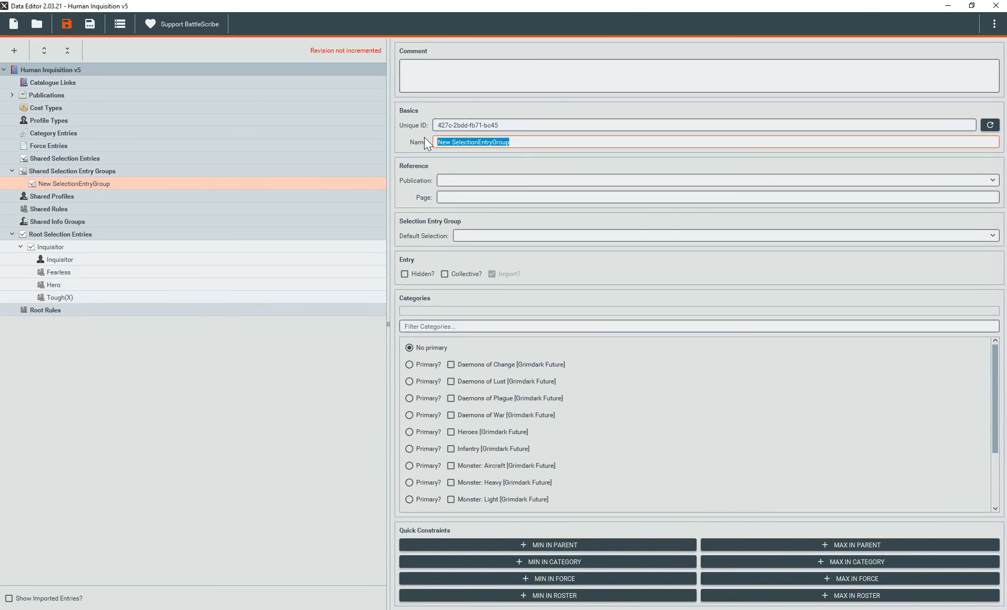
pyautogui.write('Upgrade')
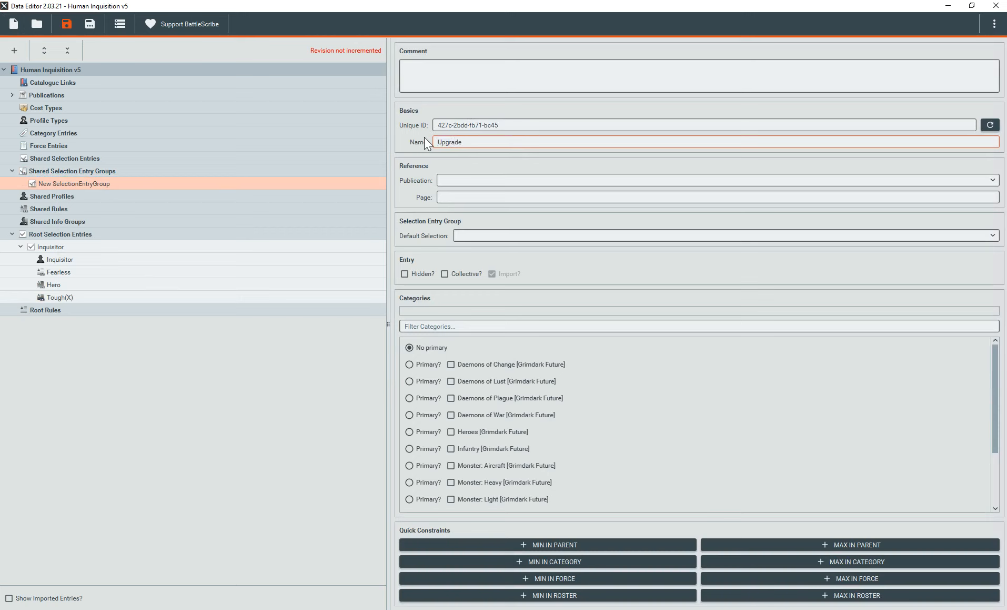
pyautogui.write(' List A')
pyautogui.press('Tab')
pyautogui.click(55, 183)
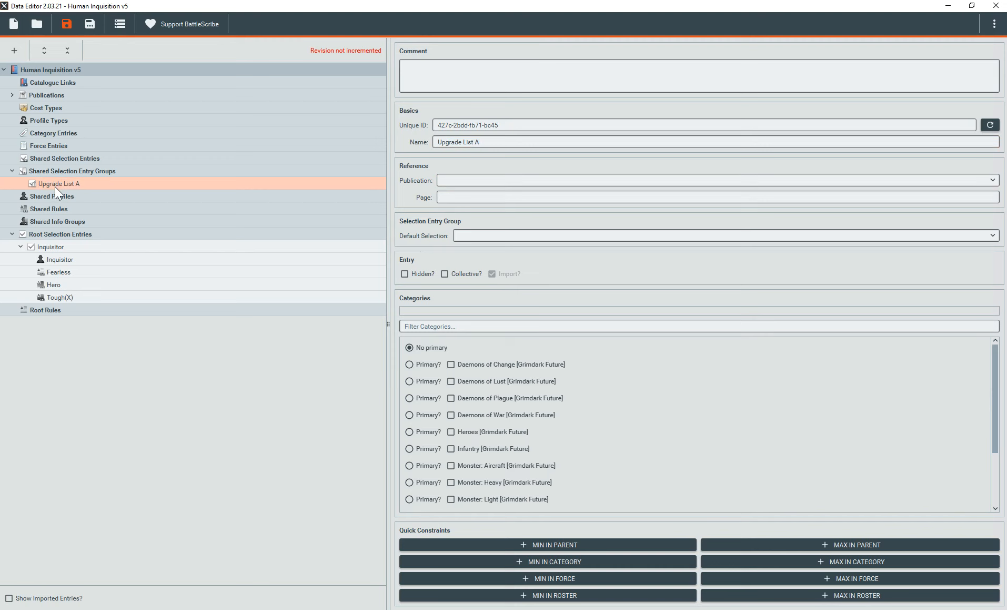
# Check list A's headings in the Acrobat Reader PDF, then add a selection entry group named "Replace Pistol:" inside Upgrade List A in the Data Editor
pyautogui.rightClick(55, 186)
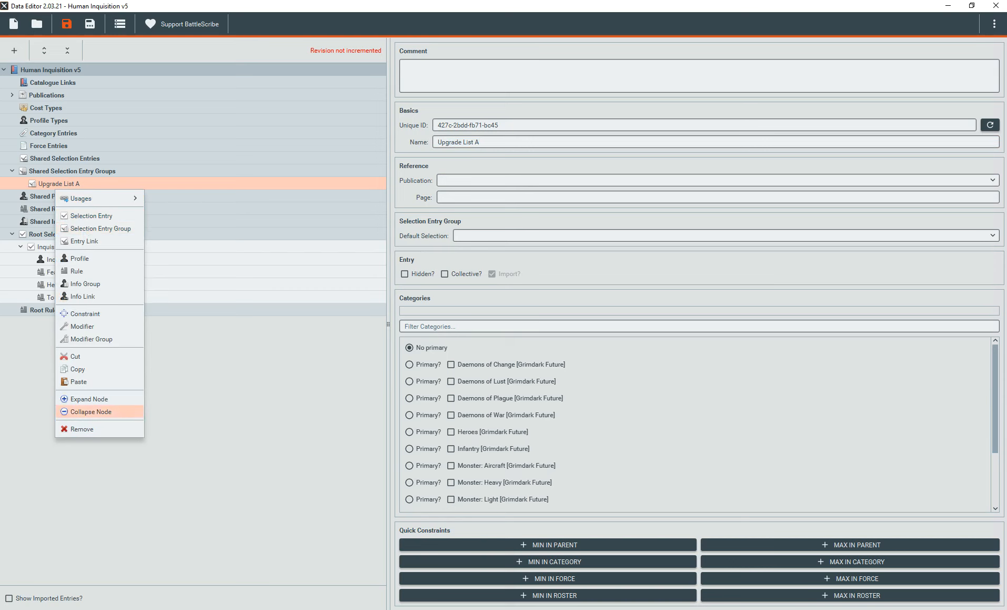
pyautogui.hotkey('alt', 'Tab')
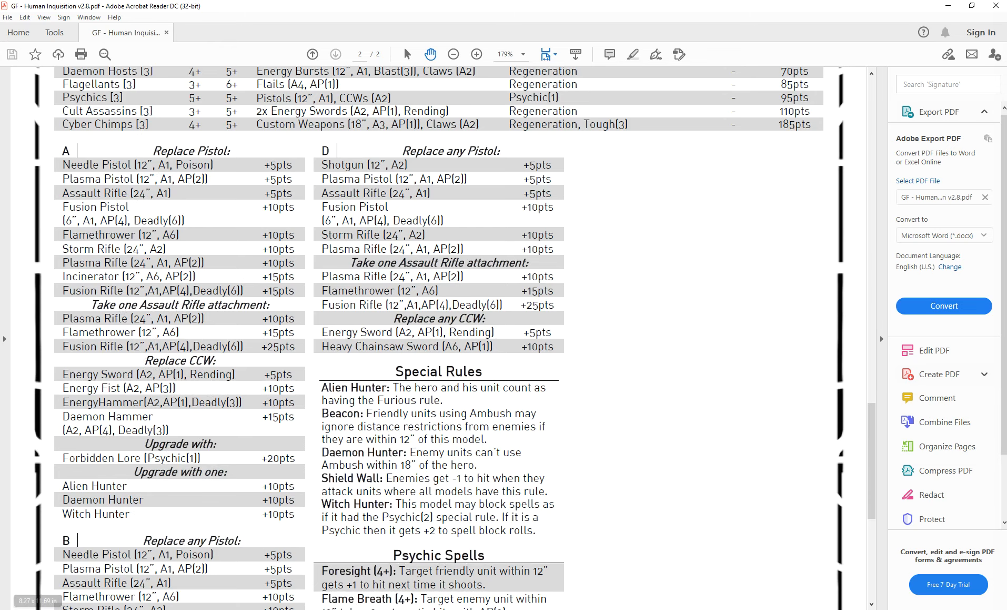
pyautogui.hotkey('alt', 'Tab')
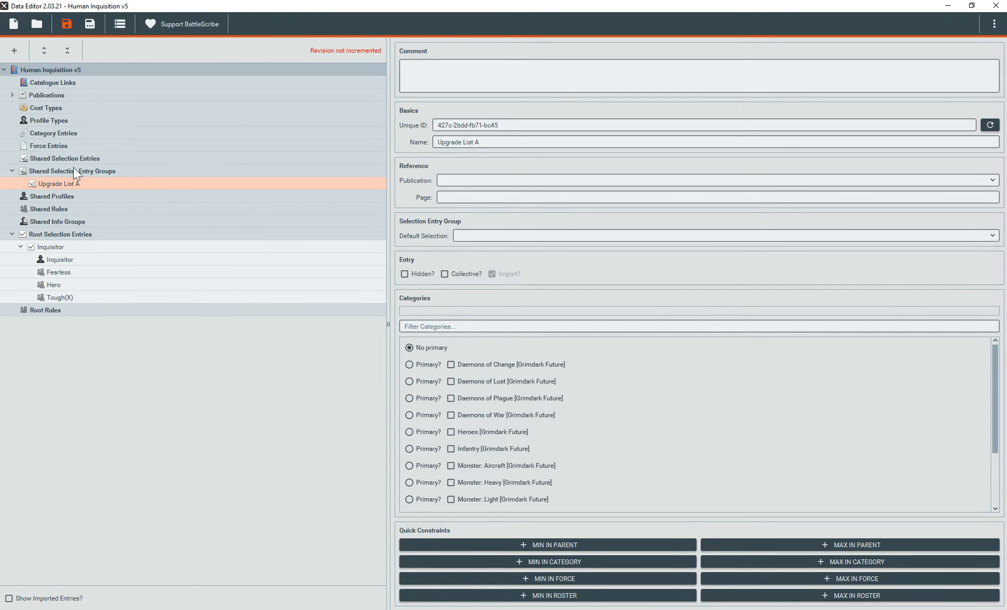
pyautogui.rightClick(63, 183)
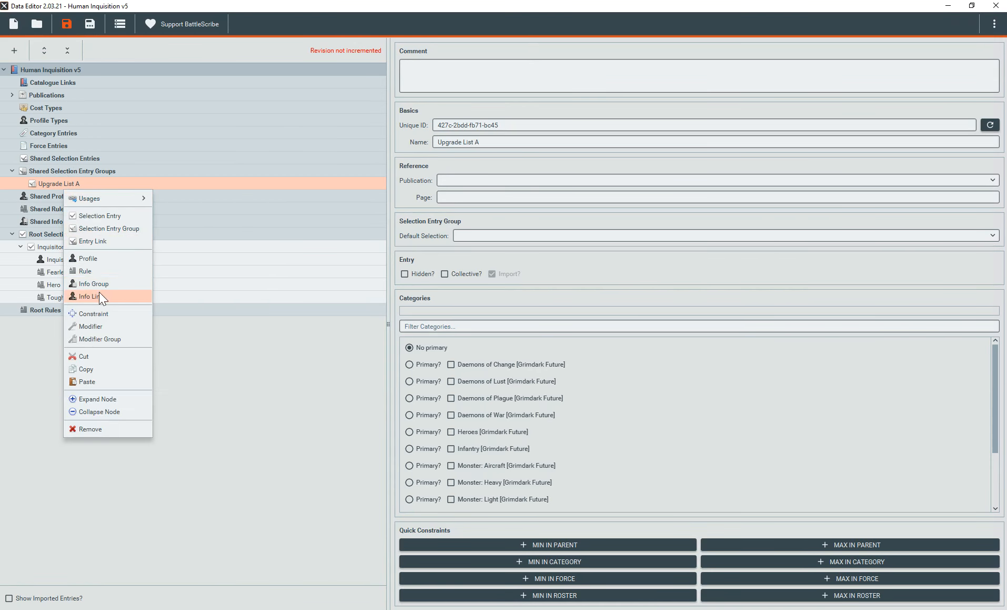
pyautogui.click(120, 230)
pyautogui.click(524, 139)
pyautogui.moveTo(524, 138); pyautogui.dragTo(401, 141)
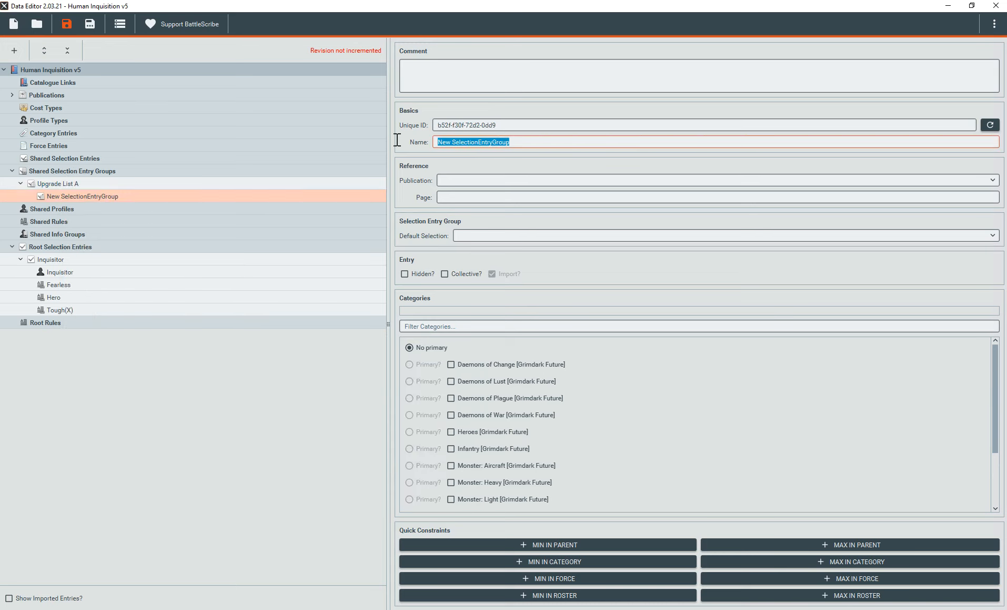
pyautogui.write('Replace P')
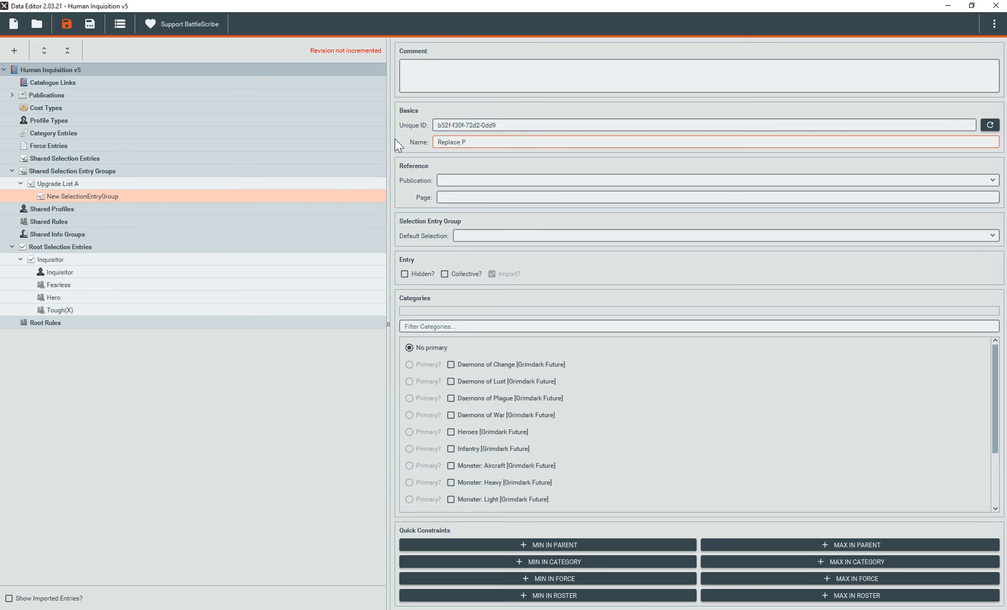
pyautogui.write('istol')
# Add a selection entry group named "Take one Assault Rifle Attachment:" inside Upgrade List A
pyautogui.rightClick(67, 185)
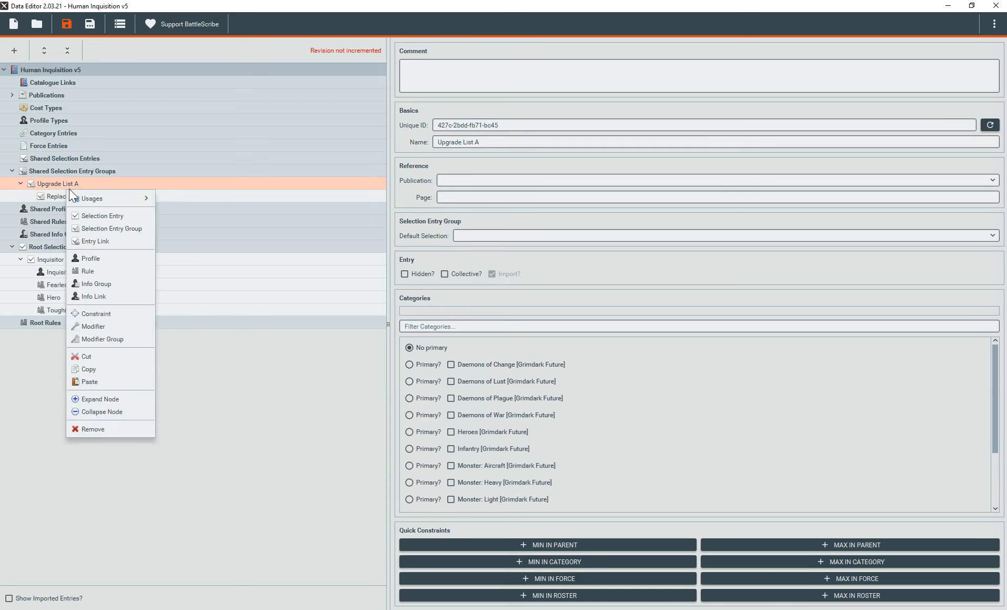
pyautogui.click(101, 230)
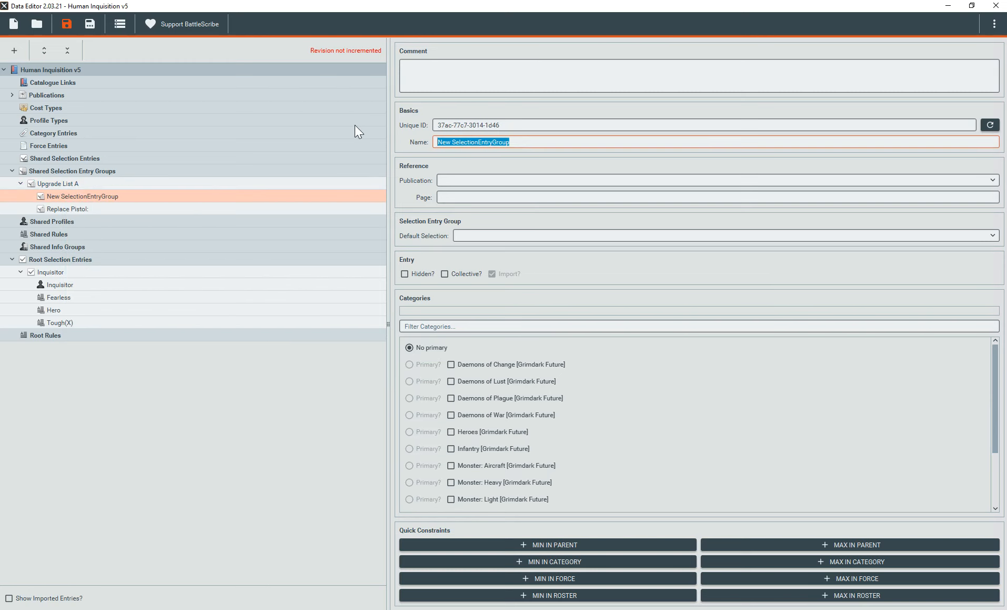
pyautogui.write('Take on')
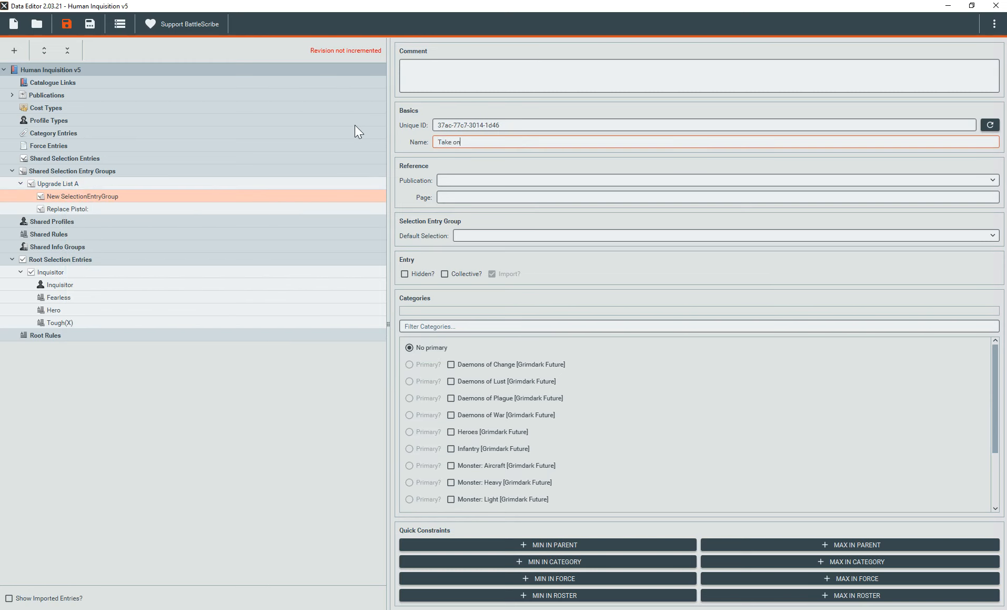
pyautogui.write('e Assault Rifle Attachment:')
pyautogui.press('Return')
# Add a selection entry group named "Replace CCW:" inside Upgrade List A
pyautogui.click(134, 184)
pyautogui.rightClick(134, 184)
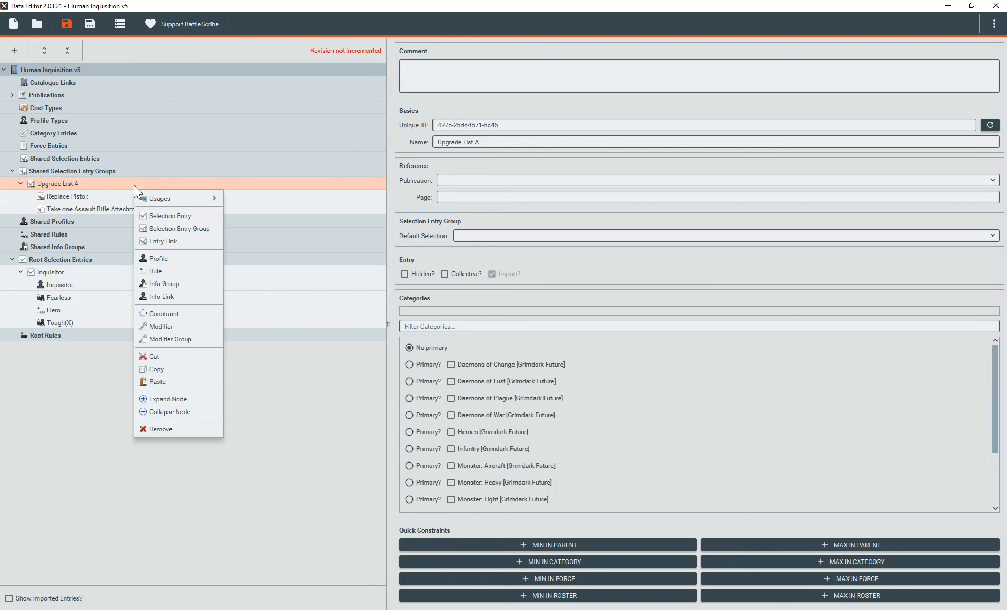
pyautogui.click(170, 229)
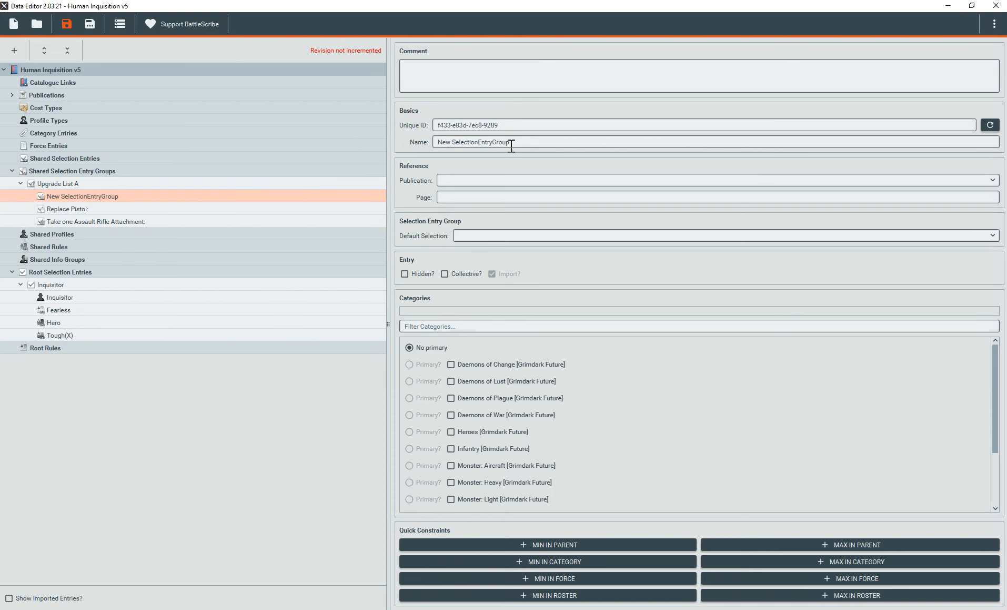
pyautogui.write('Replace CCW:')
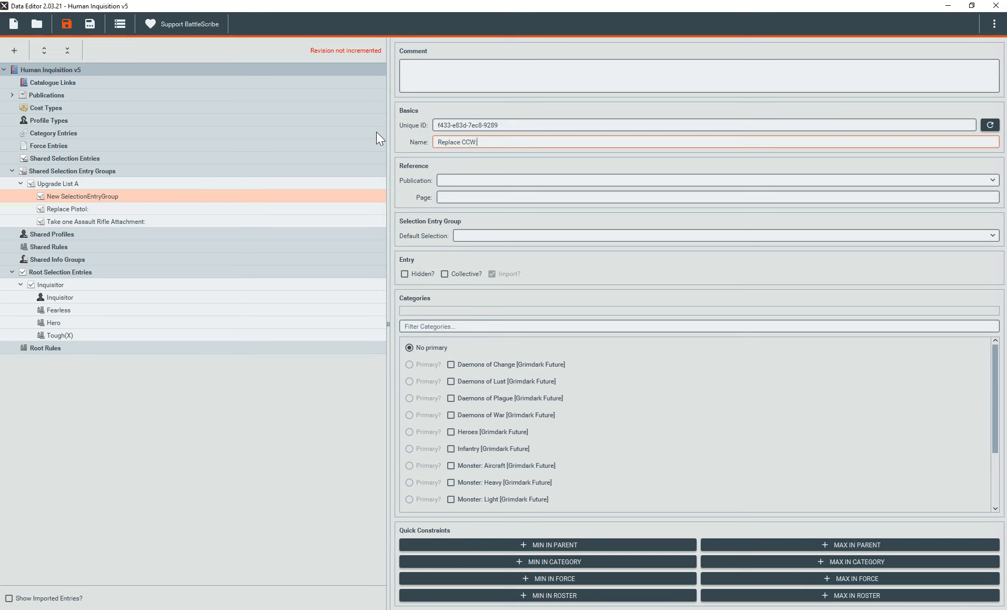
pyautogui.press('Tab')
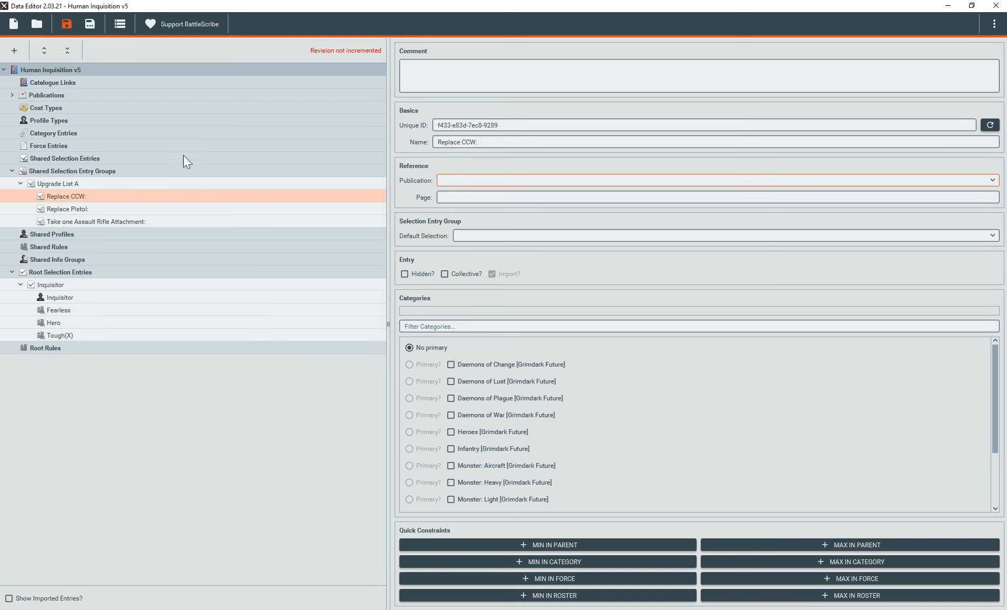
# Add a selection entry group named "Upgrade with:" inside Upgrade List A
pyautogui.rightClick(151, 182)
pyautogui.click(174, 227)
pyautogui.moveTo(510, 142); pyautogui.dragTo(358, 133)
pyautogui.write('Upgrad')
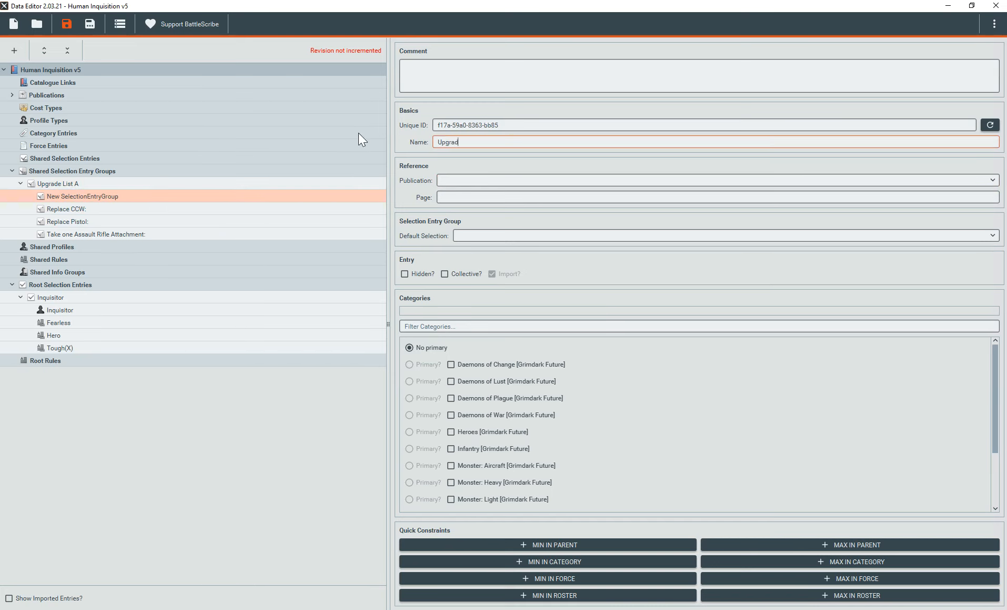
pyautogui.write('e with:')
pyautogui.press('Return')
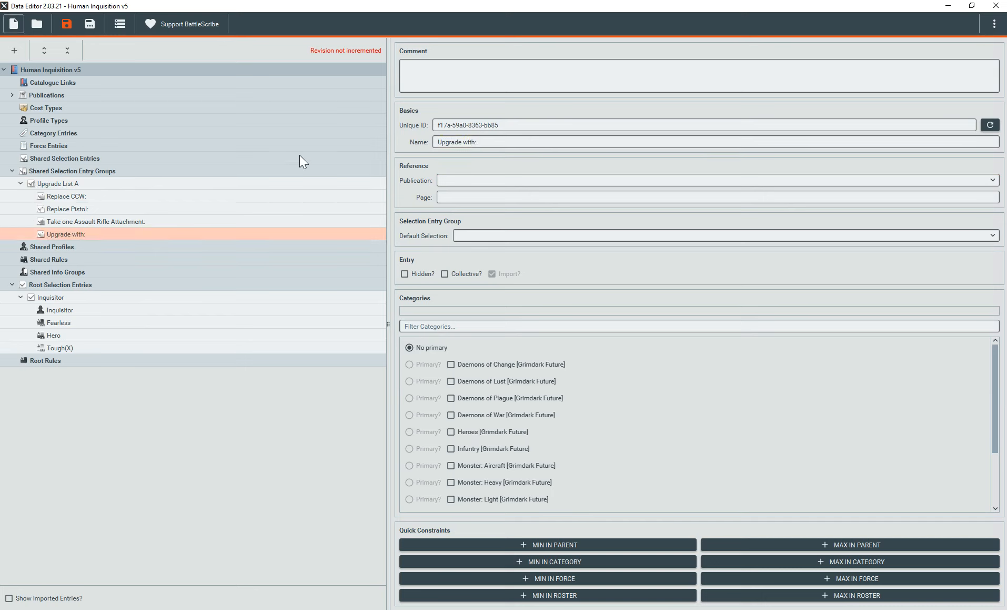
# Add a selection entry group named "Upgrade with one:" inside Upgrade List A and save the catalogue
pyautogui.click(130, 187)
pyautogui.rightClick(130, 187)
pyautogui.click(154, 230)
pyautogui.moveTo(512, 141); pyautogui.dragTo(401, 132)
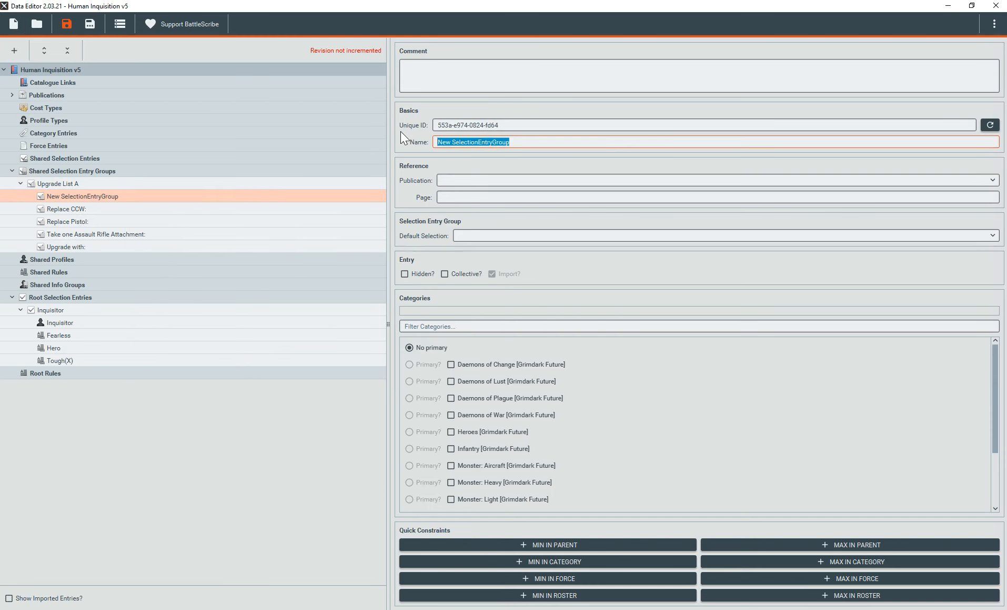
pyautogui.write('Upgrade with one:')
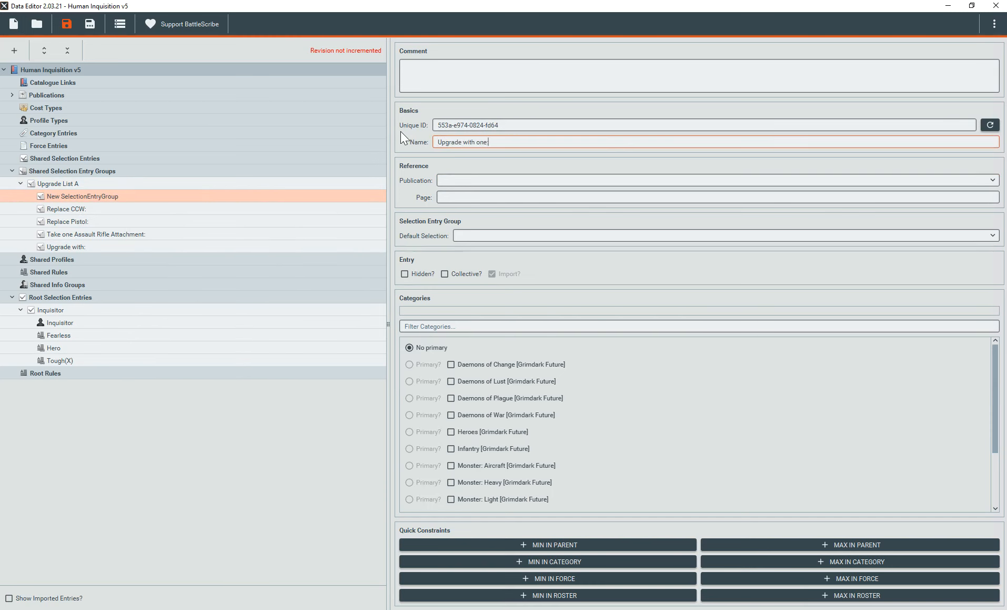
pyautogui.press('Return')
pyautogui.hotkey('ctrl', 's')
# Switch to the Roster Editor, reload the roster and re-add the Inquisitor to check its upgrade options, then return to the Data Editor
pyautogui.click(408, 609)
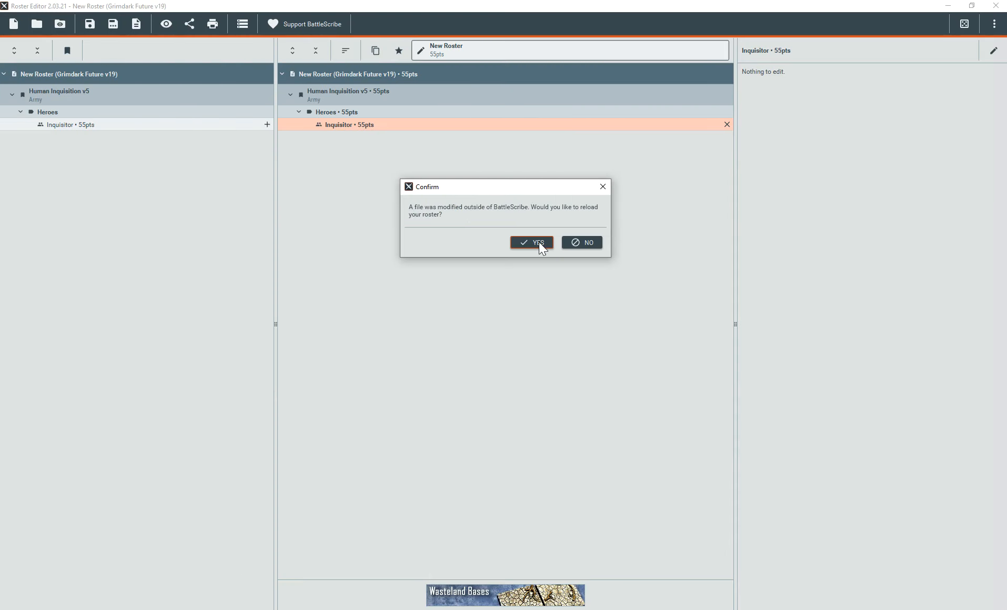
pyautogui.click(539, 241)
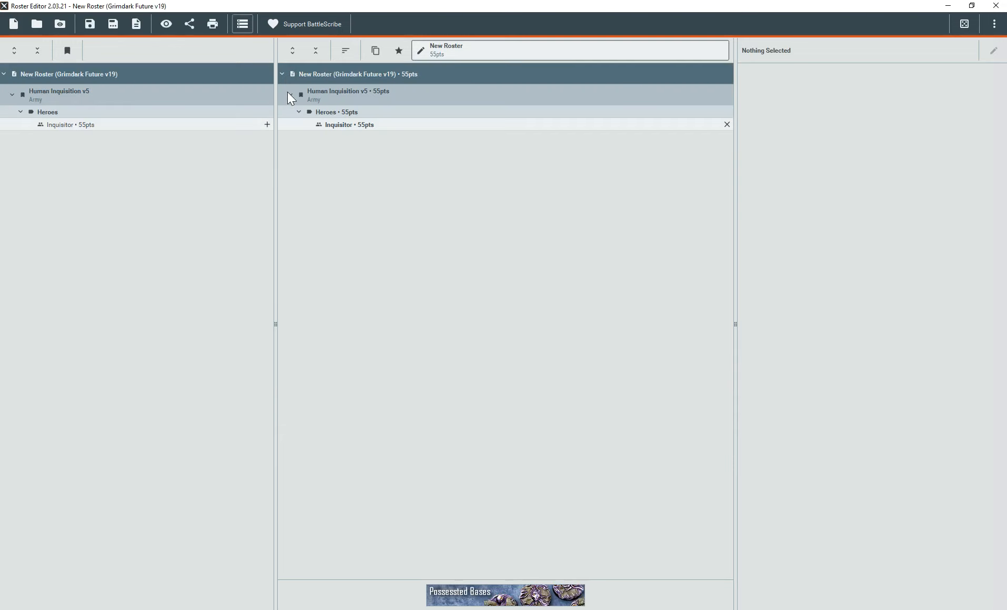
pyautogui.click(349, 124)
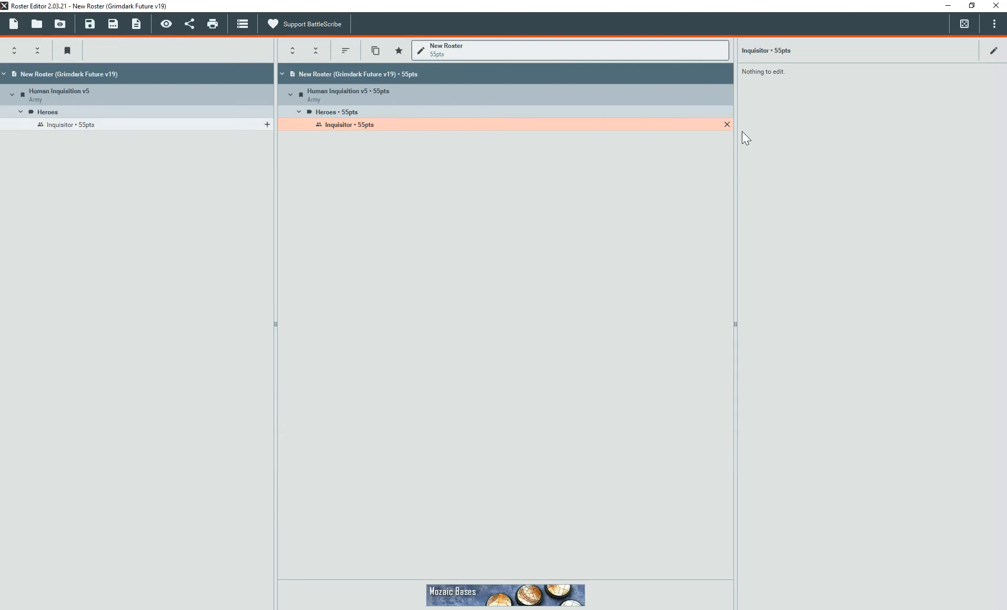
pyautogui.click(726, 124)
pyautogui.click(169, 125)
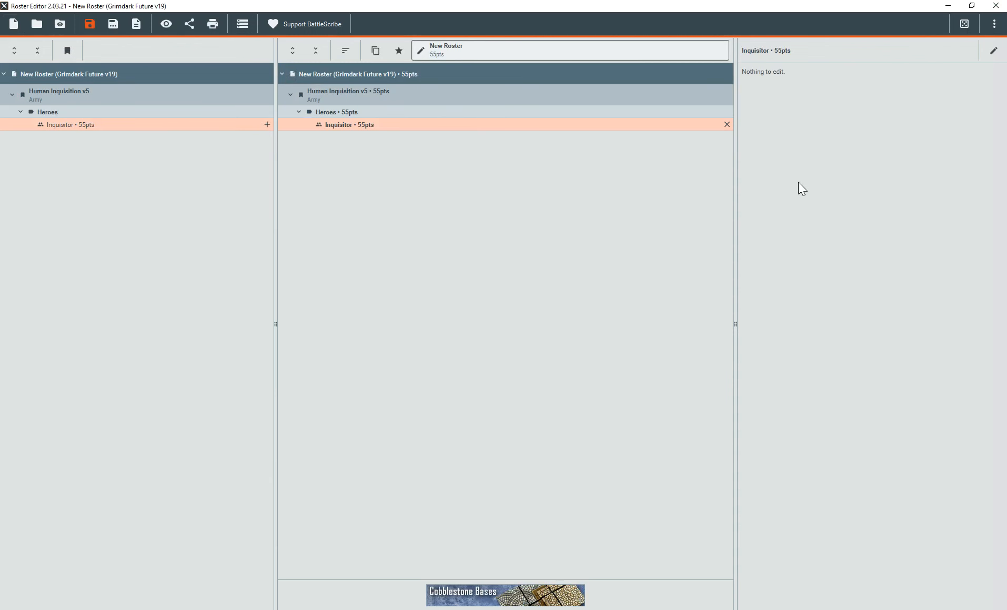
pyautogui.click(315, 609)
pyautogui.click(299, 560)
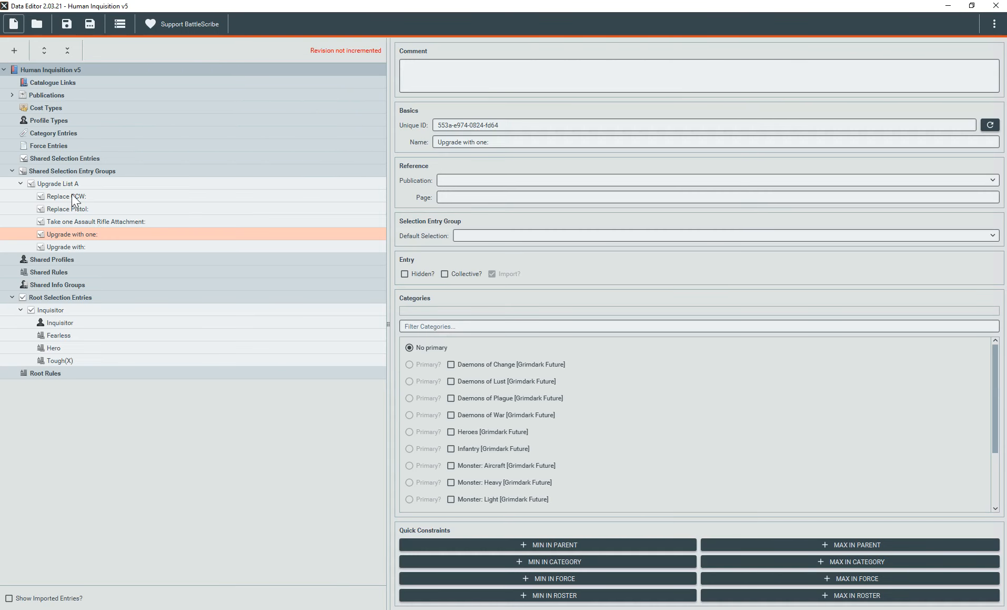
pyautogui.click(75, 207)
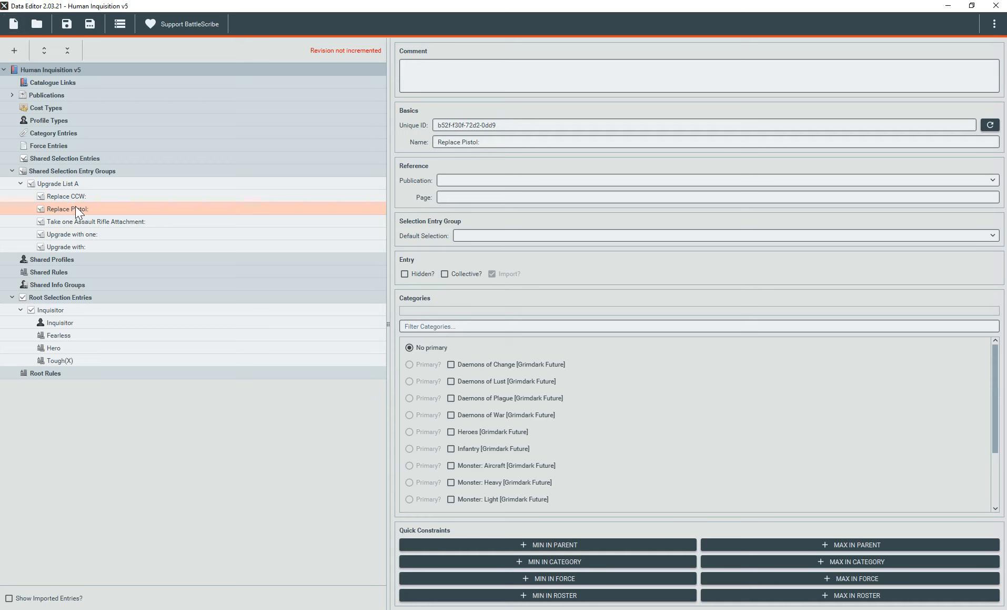
# Add an entry link of type Selection Entry Group to the Inquisitor unit, target it to the shared Upgrade List A, and save the catalogue
pyautogui.rightClick(77, 309)
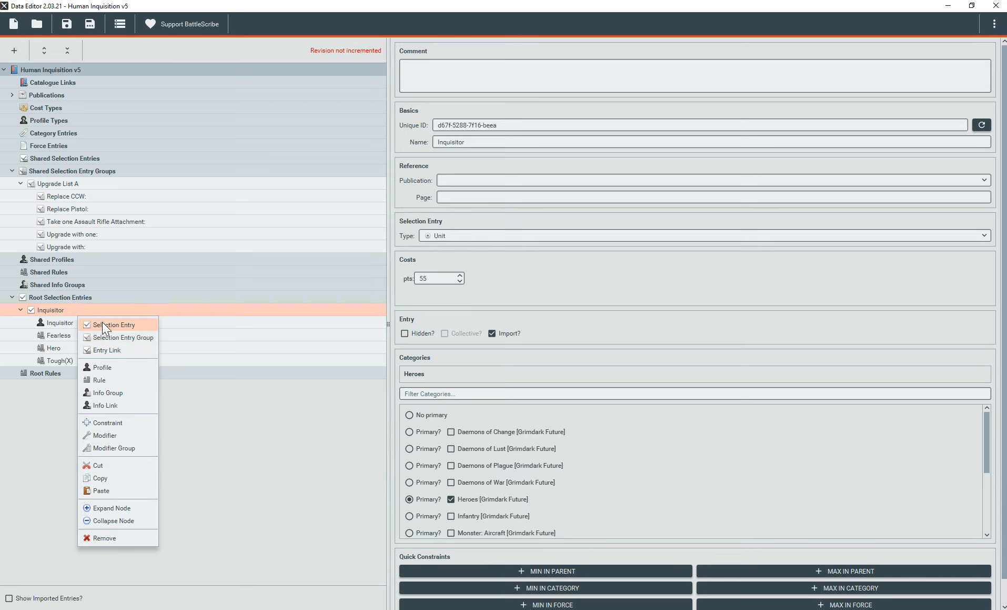
pyautogui.click(112, 353)
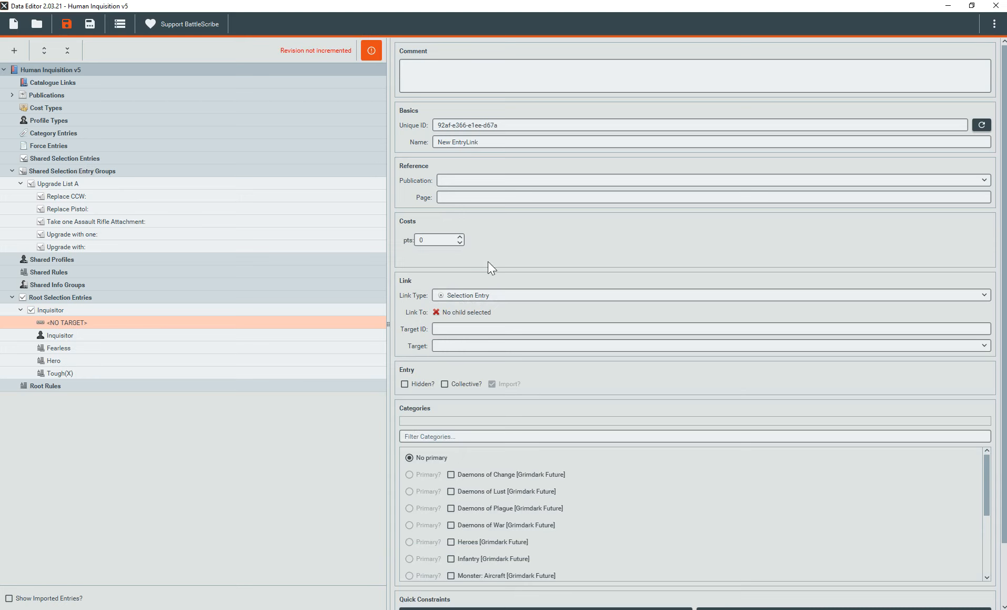
pyautogui.click(482, 293)
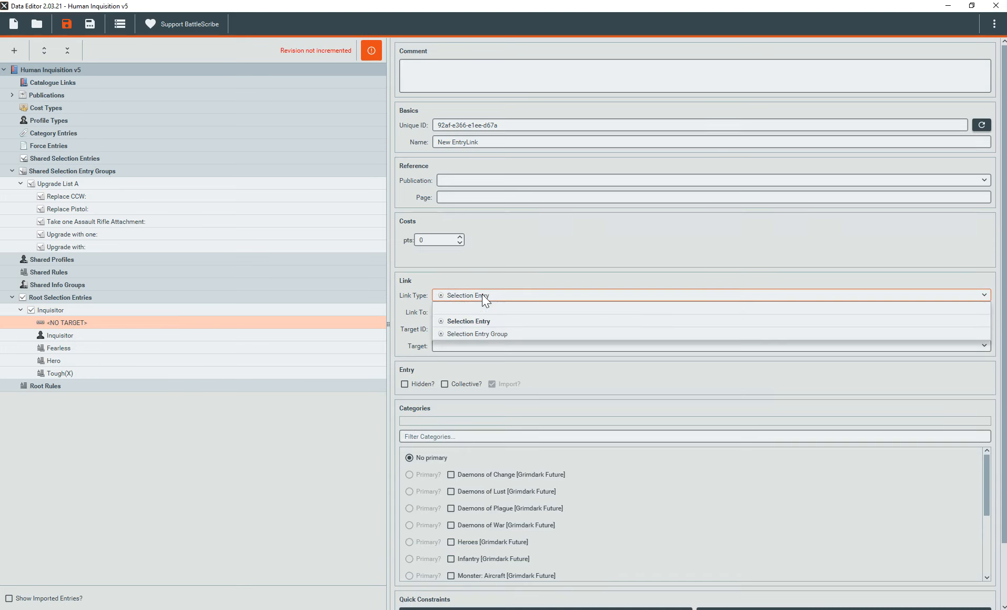
pyautogui.click(486, 335)
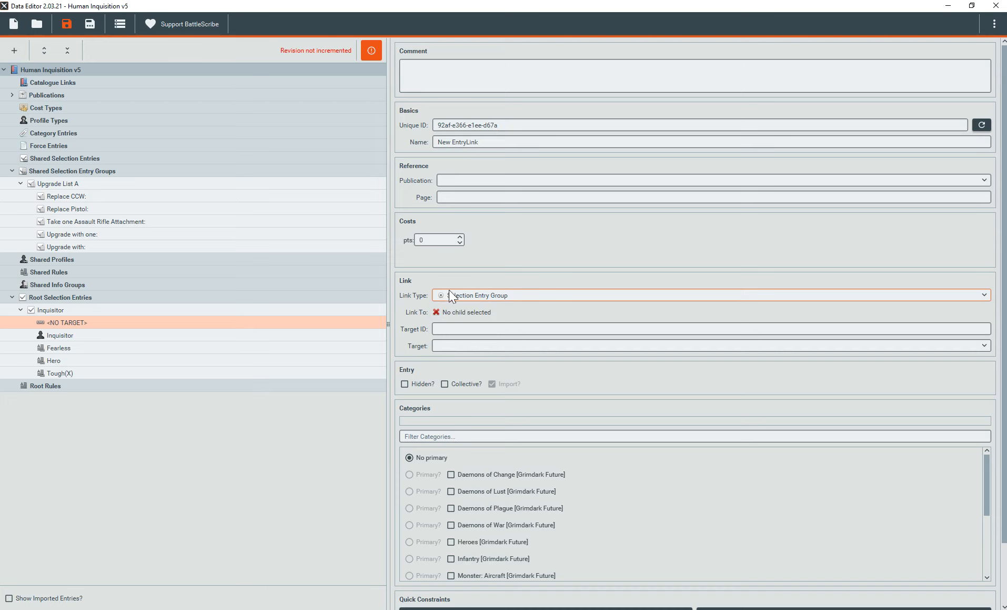
pyautogui.click(459, 347)
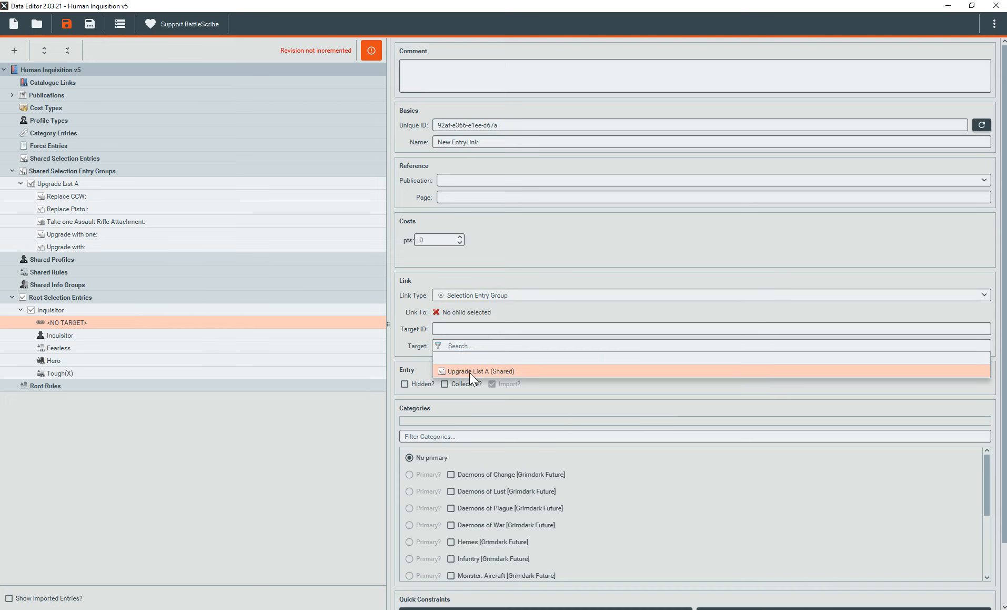
pyautogui.click(472, 372)
pyautogui.click(195, 332)
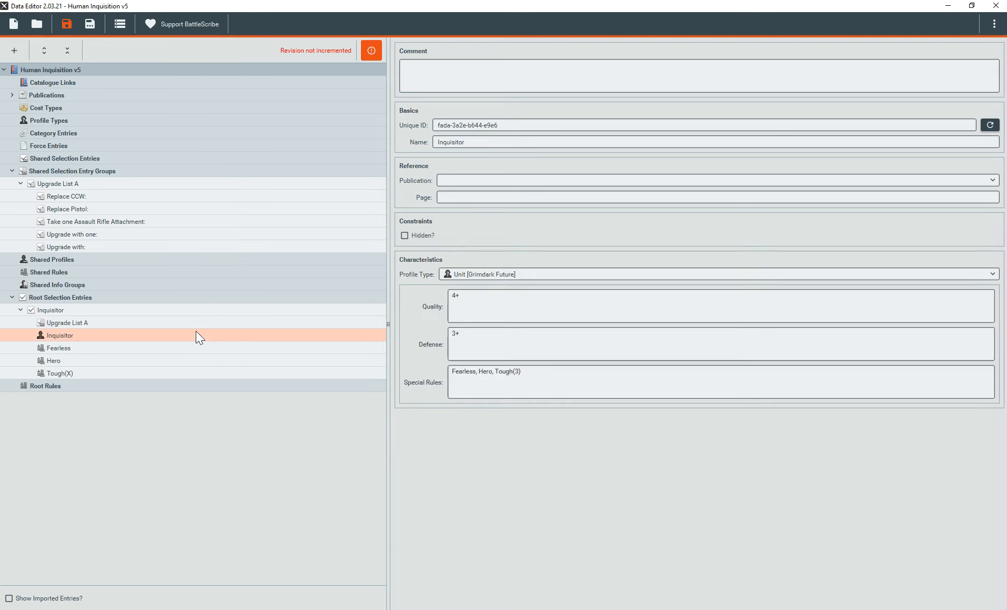
pyautogui.hotkey('ctrl', 's')
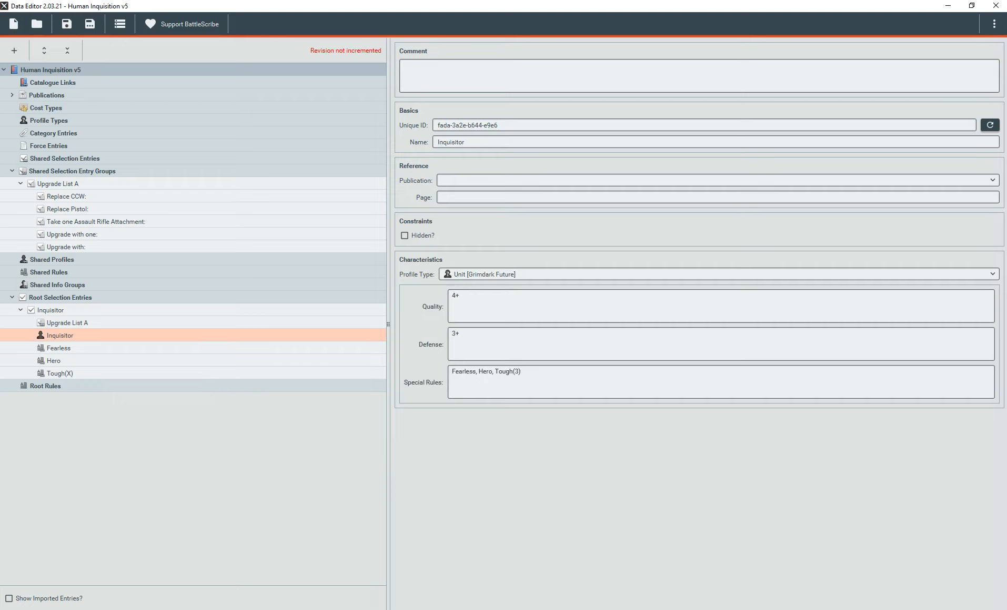
# Switch to the Roster Editor, reload the roster and inspect the Inquisitor's Upgrade List A groups, returning to the Data Editor
pyautogui.hotkey('alt', 'Tab')
pyautogui.click(523, 244)
pyautogui.click(370, 125)
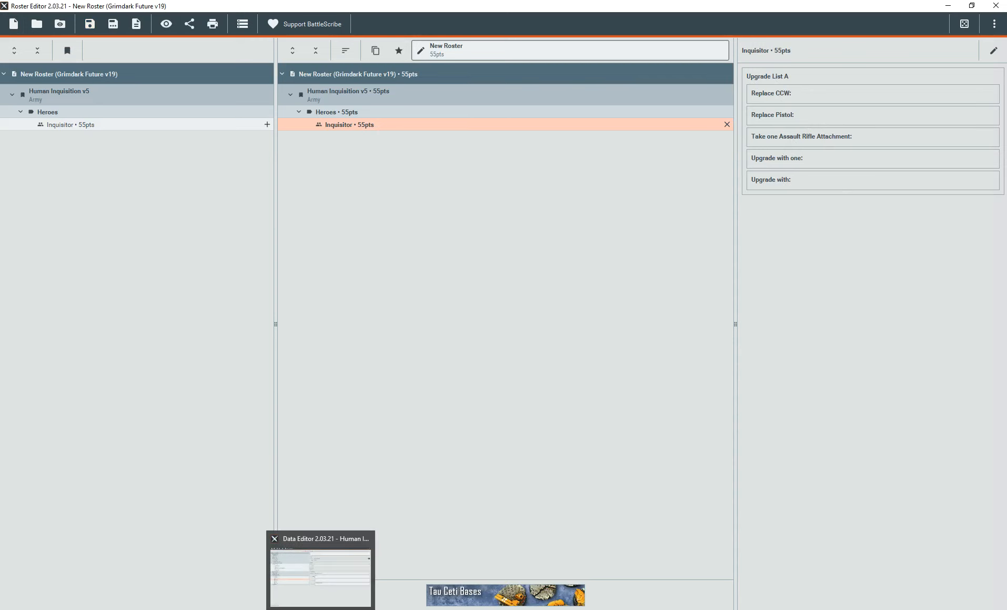
pyautogui.click(319, 568)
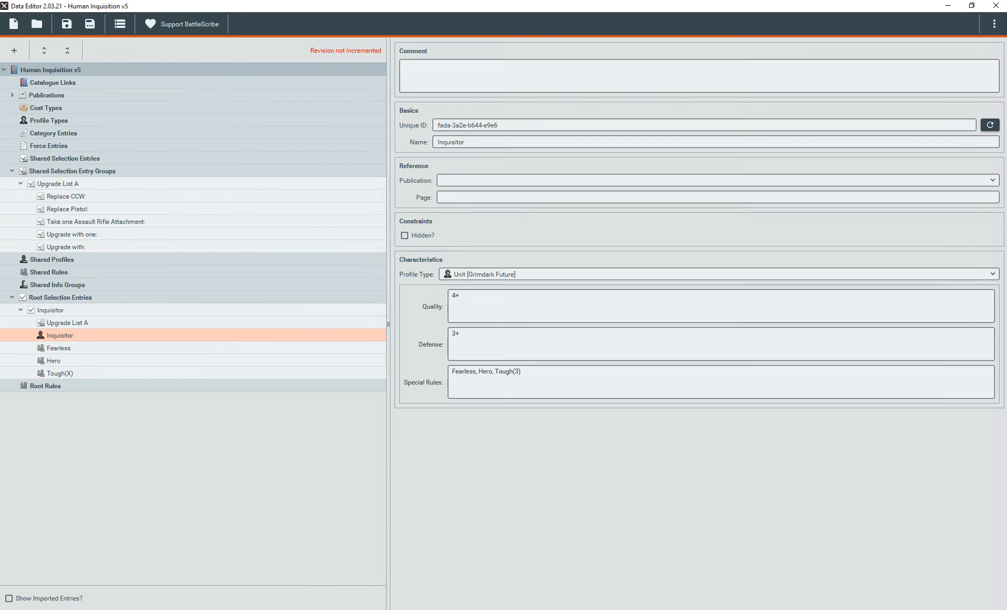
# Select the Replace CCW: group and examine the Inquisitor's default equipment and list A upgrades in the PDF, returning to the Data Editor
pyautogui.click(96, 197)
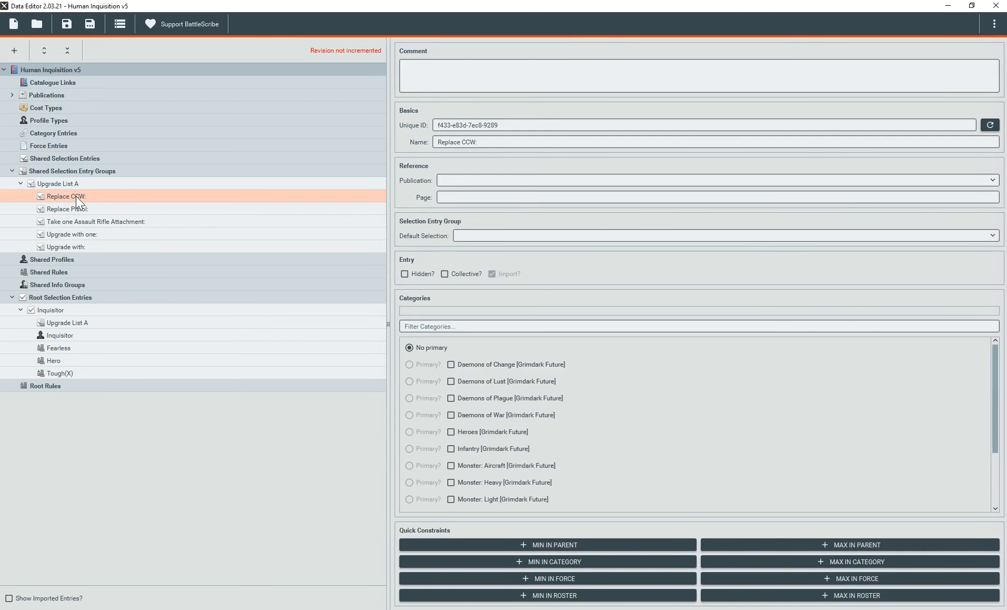
pyautogui.click(345, 606)
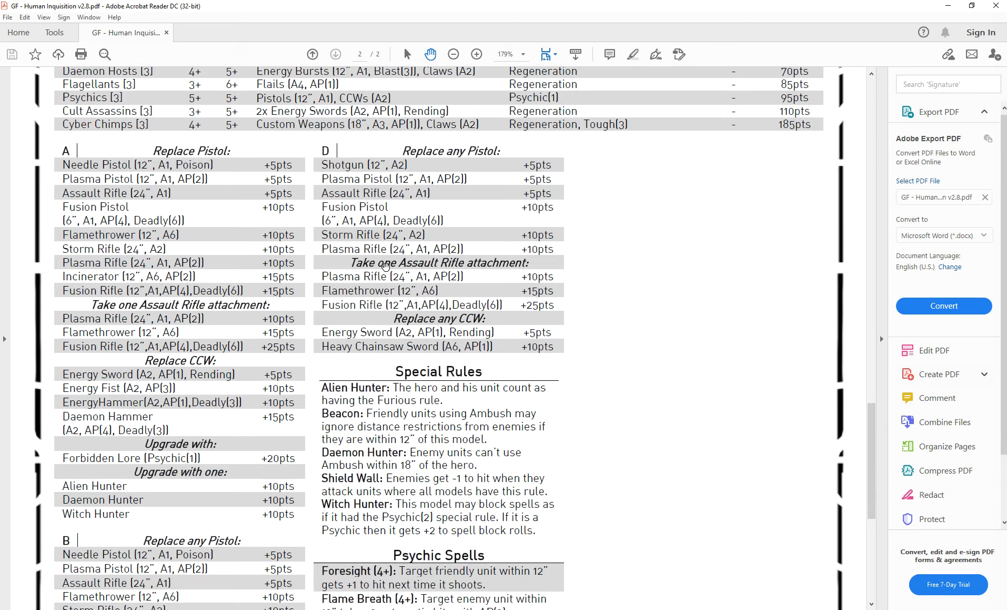
pyautogui.scroll(3, 385, 288)
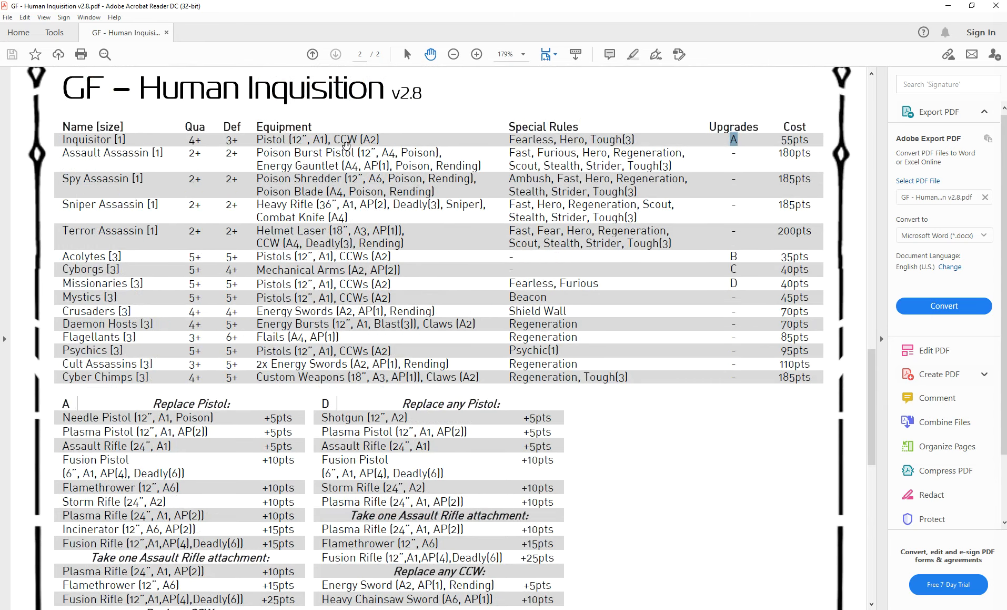
pyautogui.scroll(-3, 356, 160)
pyautogui.scroll(-3, 323, 380)
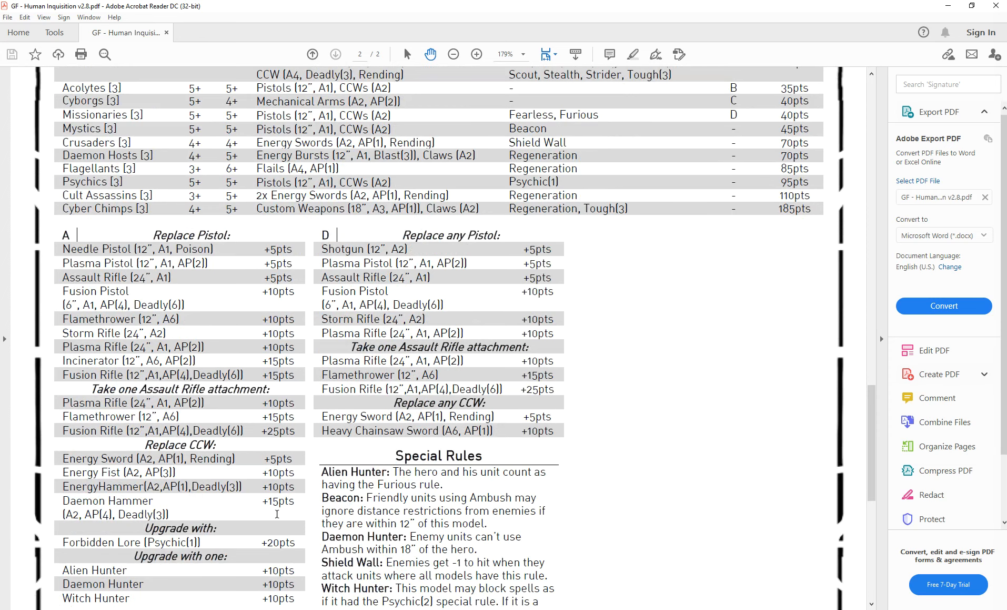
pyautogui.scroll(-6, 268, 521)
pyautogui.scroll(6, 185, 427)
pyautogui.click(322, 609)
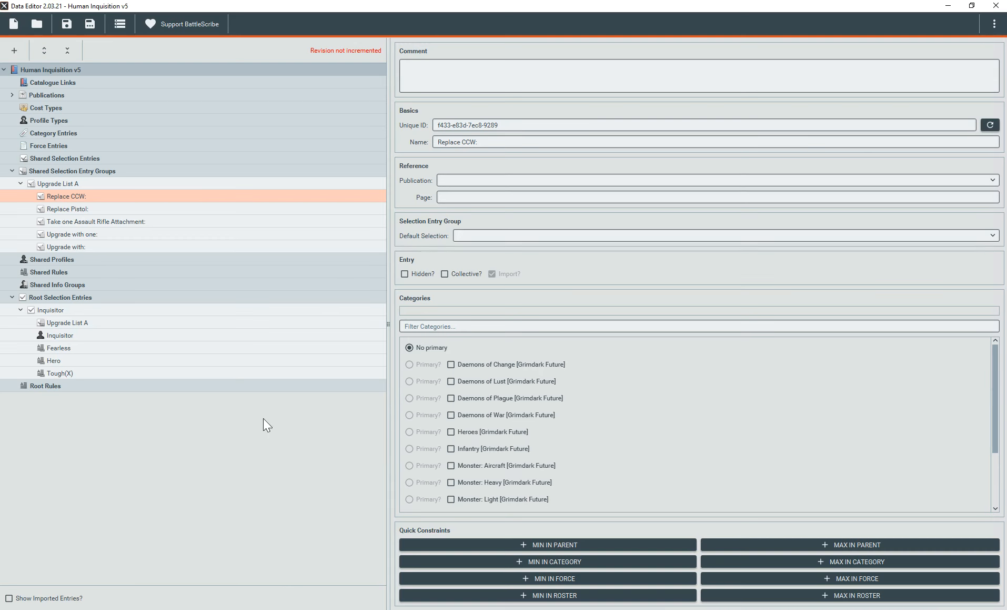
pyautogui.rightClick(58, 197)
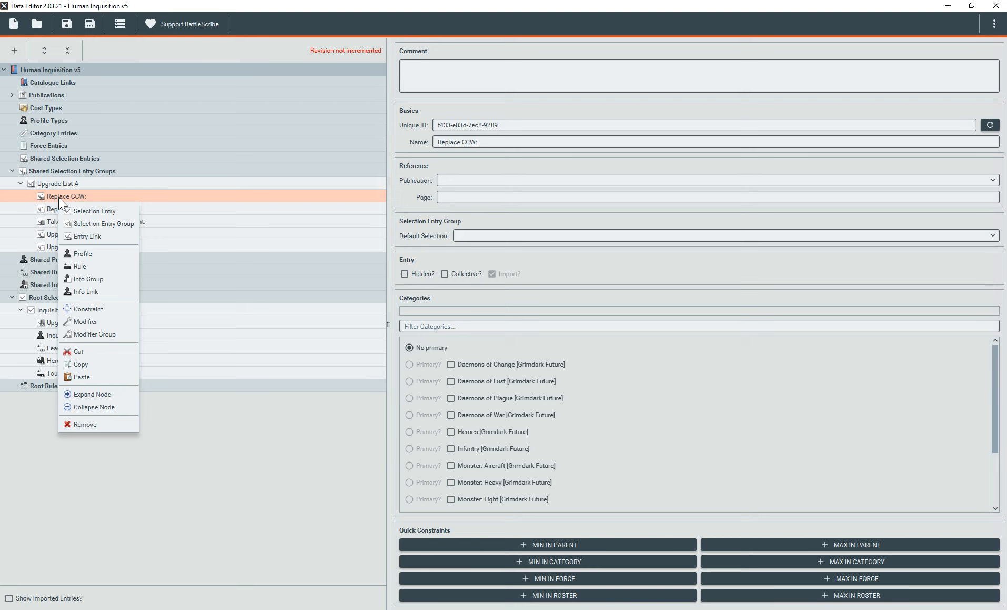
pyautogui.click(103, 320)
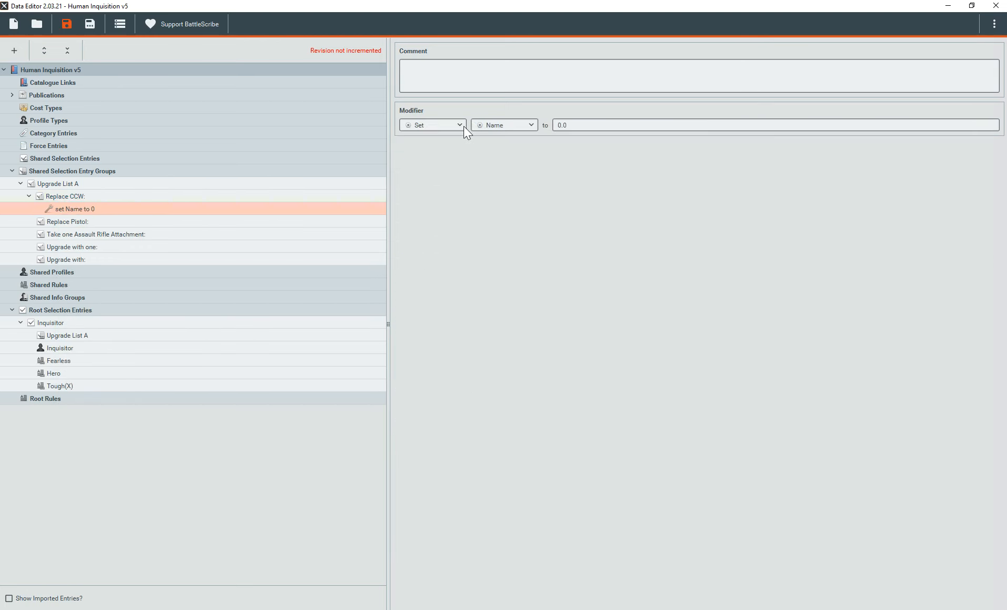
pyautogui.click(490, 125)
pyautogui.click(456, 125)
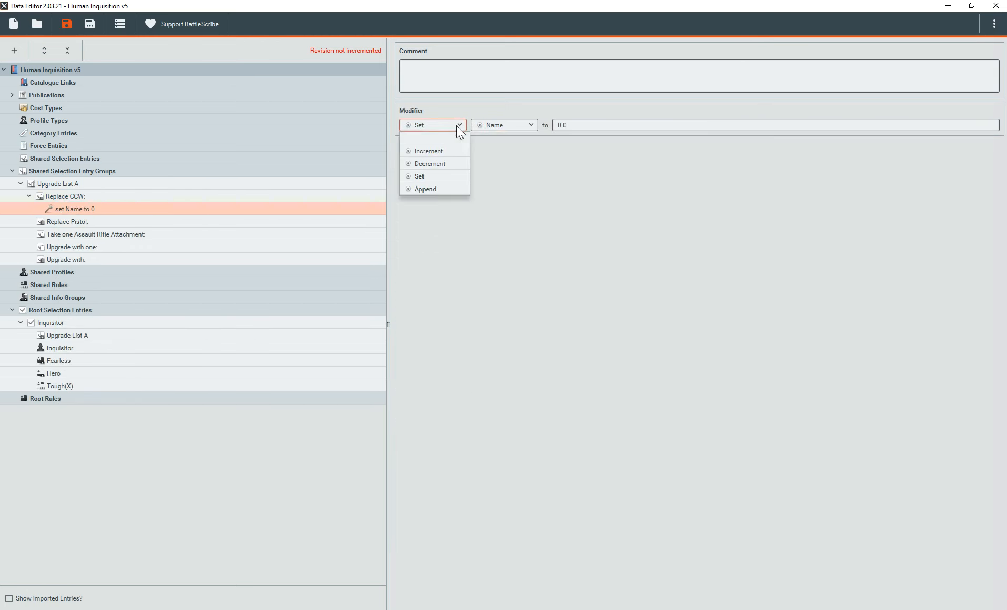
pyautogui.click(93, 211)
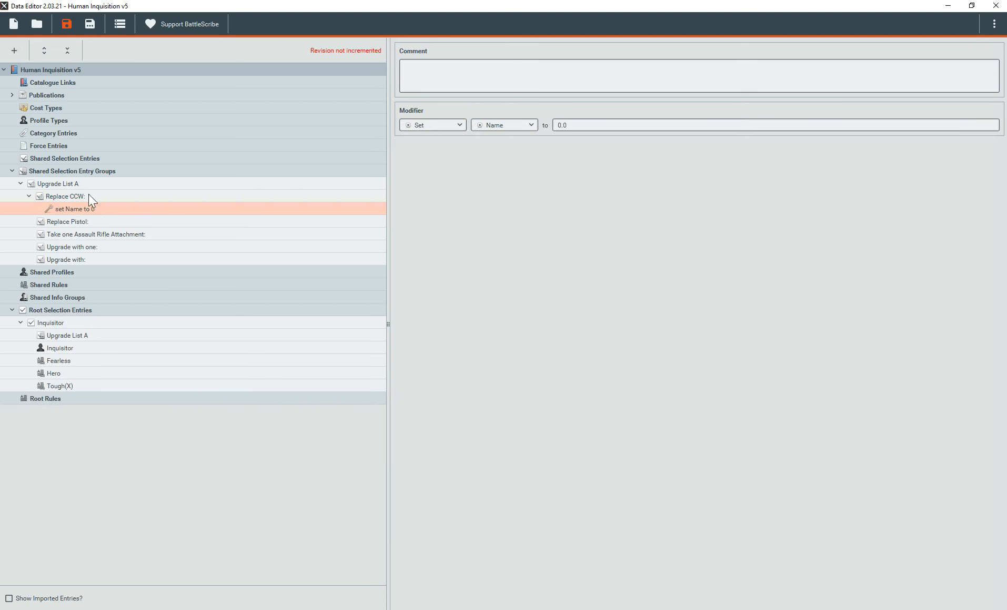
pyautogui.press('Delete')
# Add a constraint to the Replace CCW: group requiring a minimum of 1 selection in the parent
pyautogui.rightClick(91, 196)
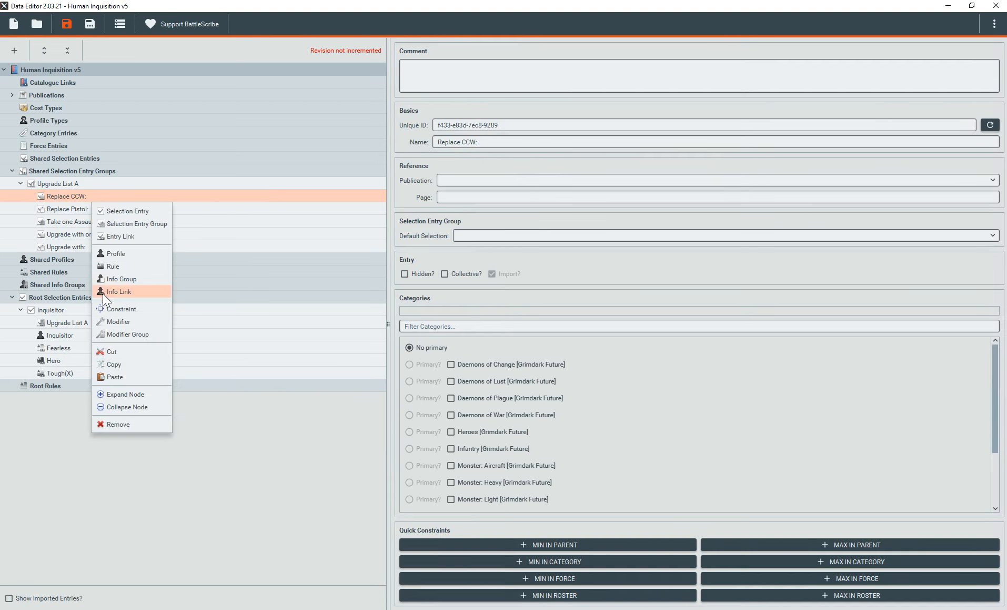
pyautogui.click(113, 310)
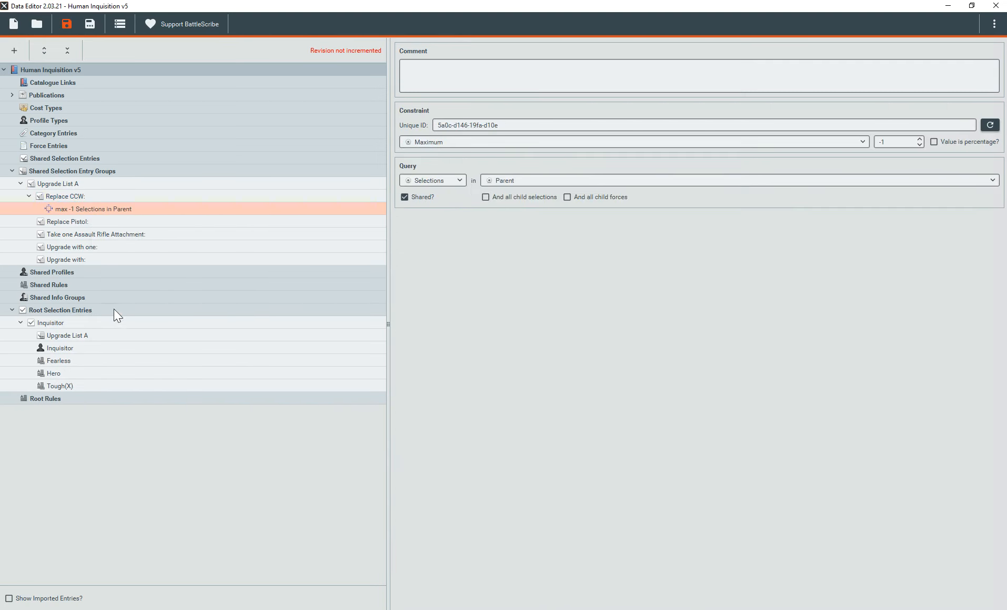
pyautogui.click(462, 143)
pyautogui.click(458, 169)
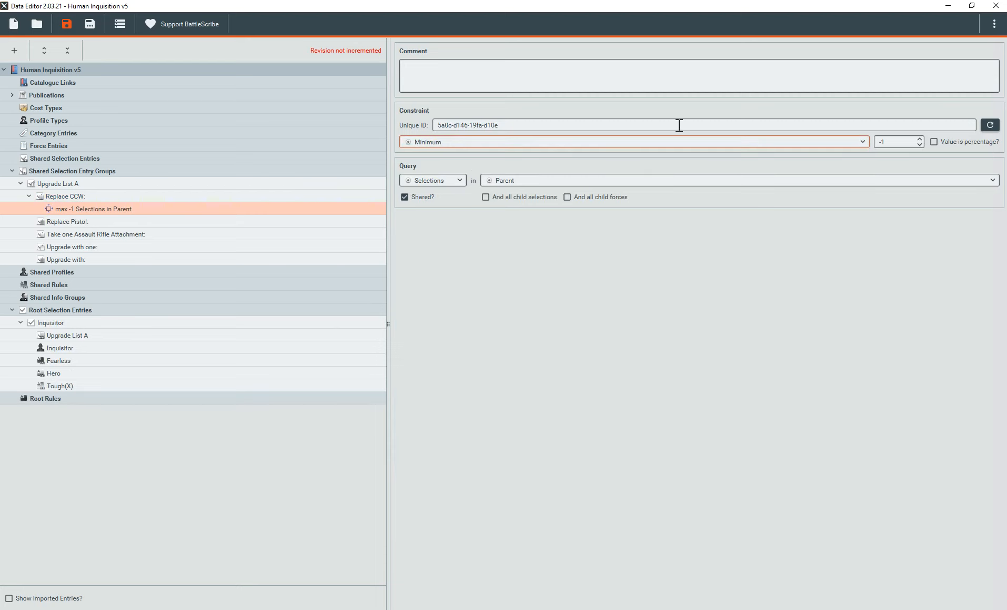
pyautogui.click(920, 138)
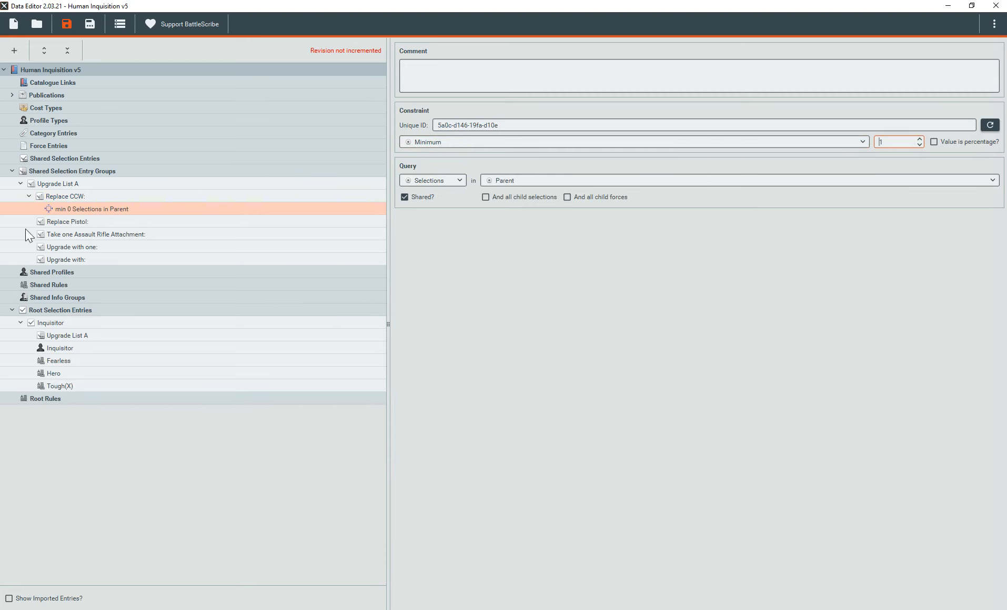
# Add a constraint to the Replace CCW: group allowing a maximum of 1 selection in the parent
pyautogui.click(72, 199)
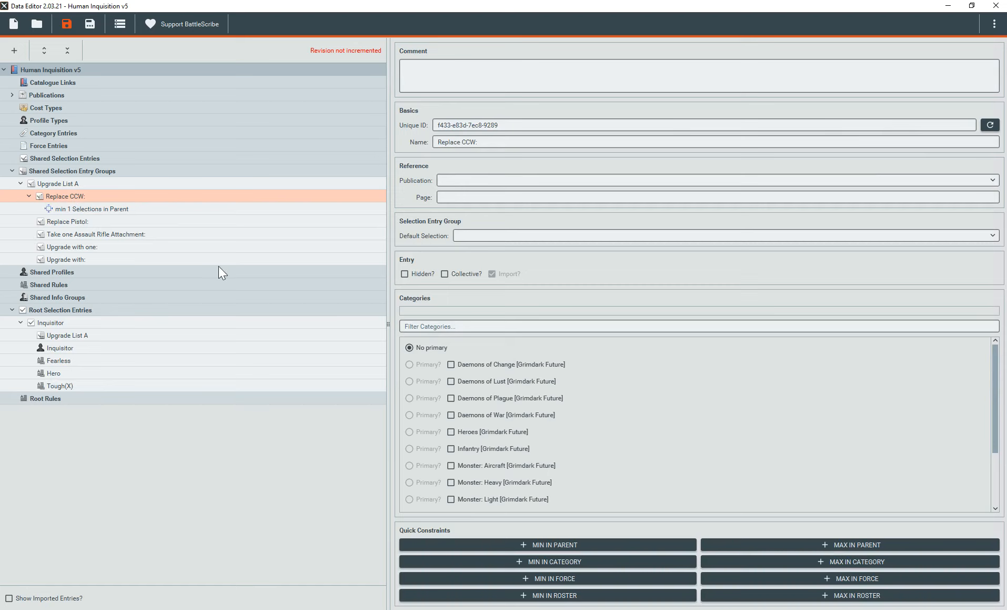
pyautogui.click(885, 546)
pyautogui.doubleClick(890, 141)
pyautogui.write('1')
pyautogui.press('Tab')
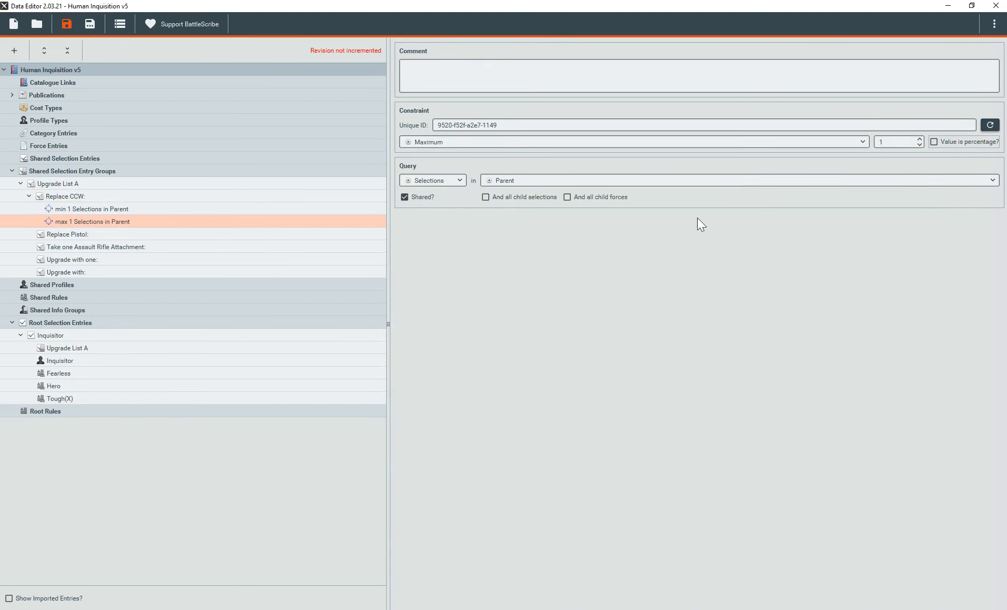
# Add an entry link to the Replace CCW: group and target it to the non-collective shared entry CCW (A2) from Grimdark Future
pyautogui.click(68, 197)
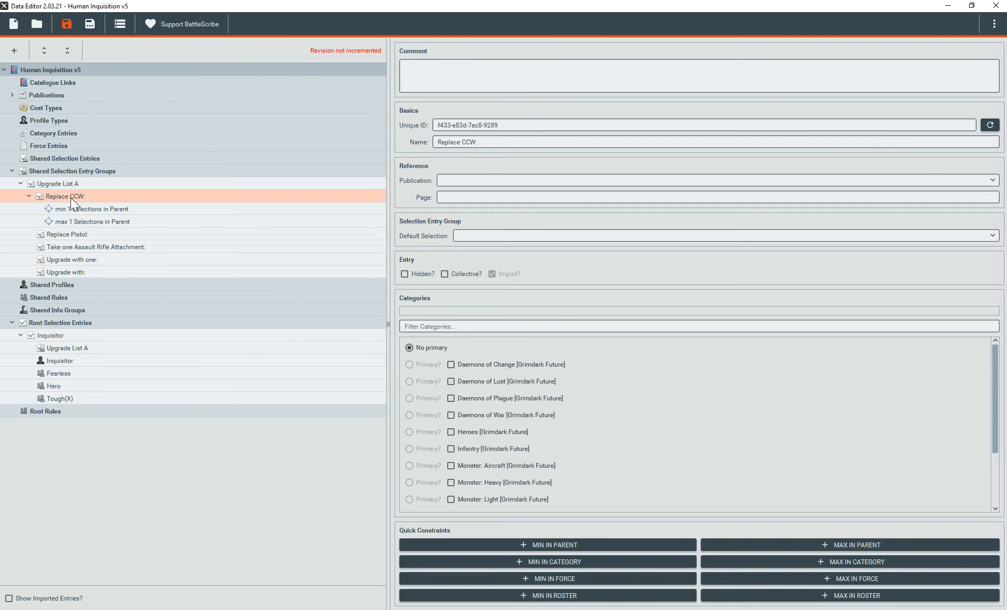
pyautogui.rightClick(72, 198)
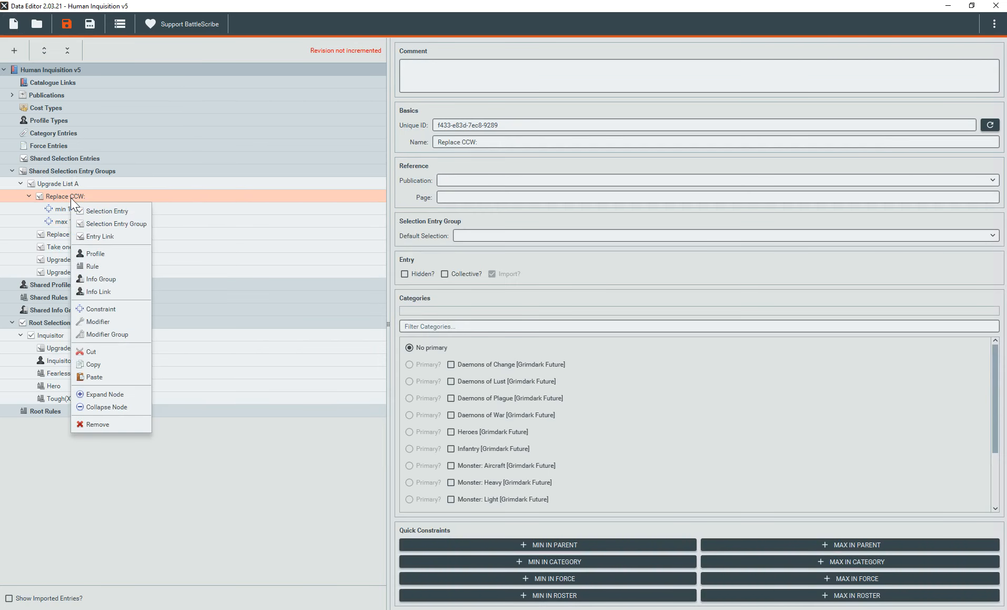
pyautogui.click(100, 236)
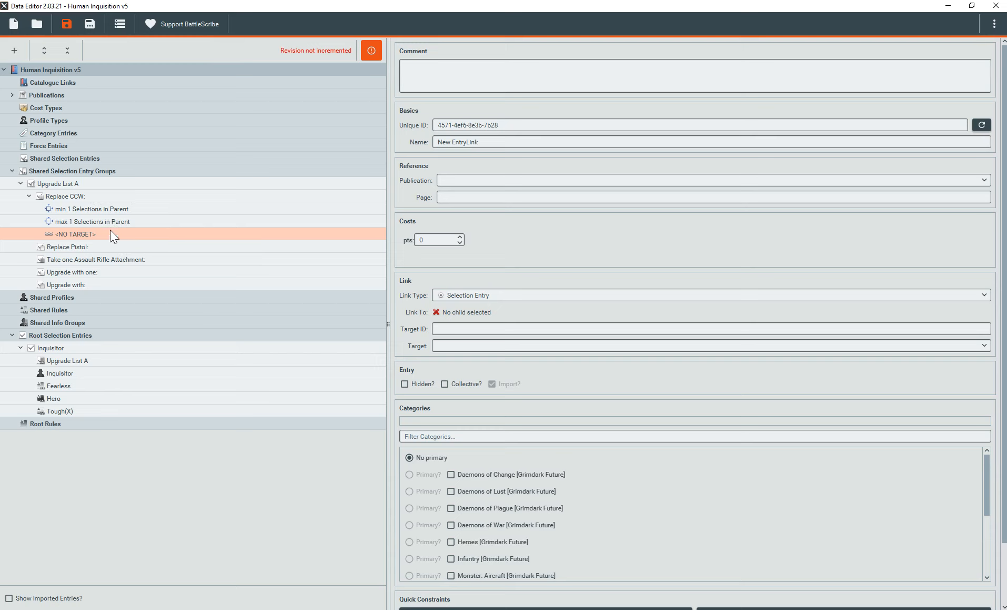
pyautogui.rightClick(67, 196)
pyautogui.click(51, 235)
pyautogui.click(492, 346)
pyautogui.write('ccw')
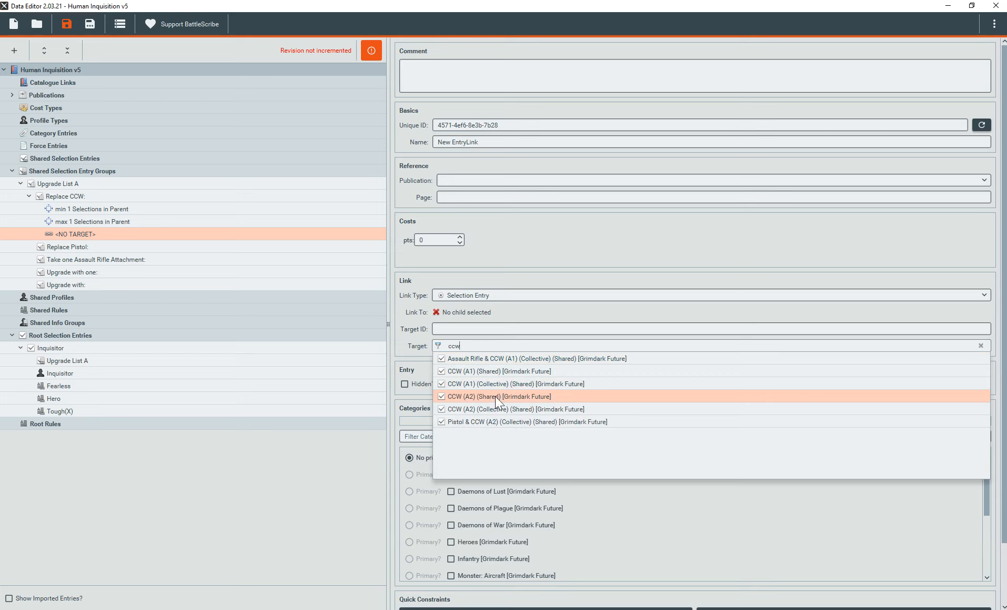
pyautogui.click(546, 398)
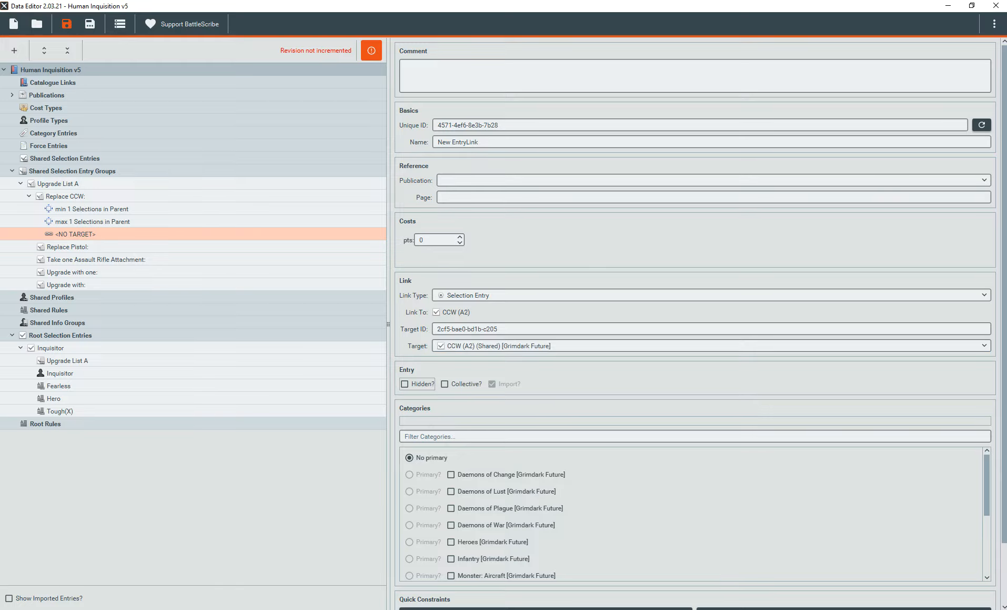
# Check the Replace CCW options in the PDF and add an entry link in that group targeting the non-collective shared Energy Sword
pyautogui.hotkey('alt', 'Tab')
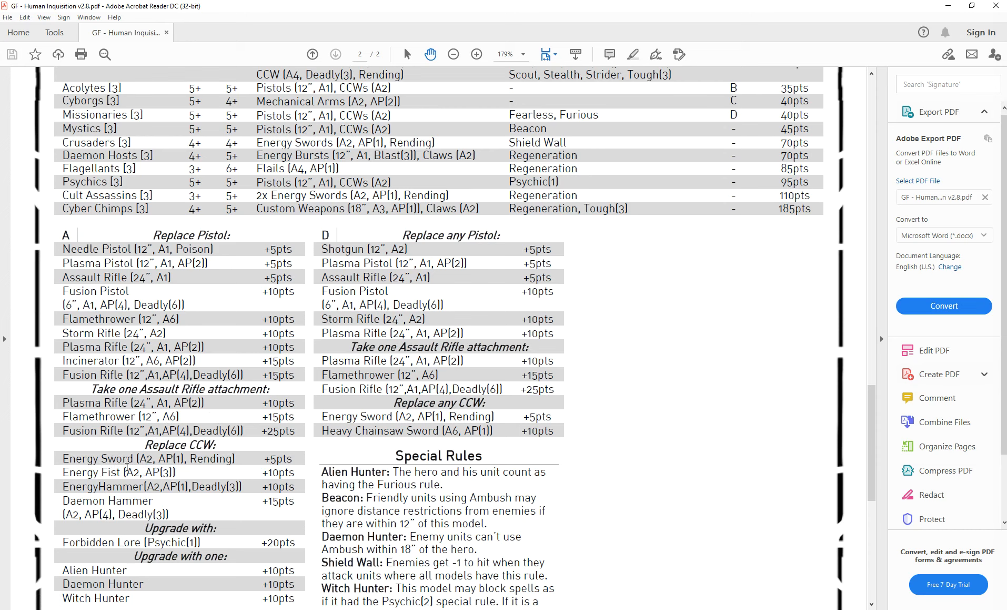
pyautogui.moveTo(347, 609)
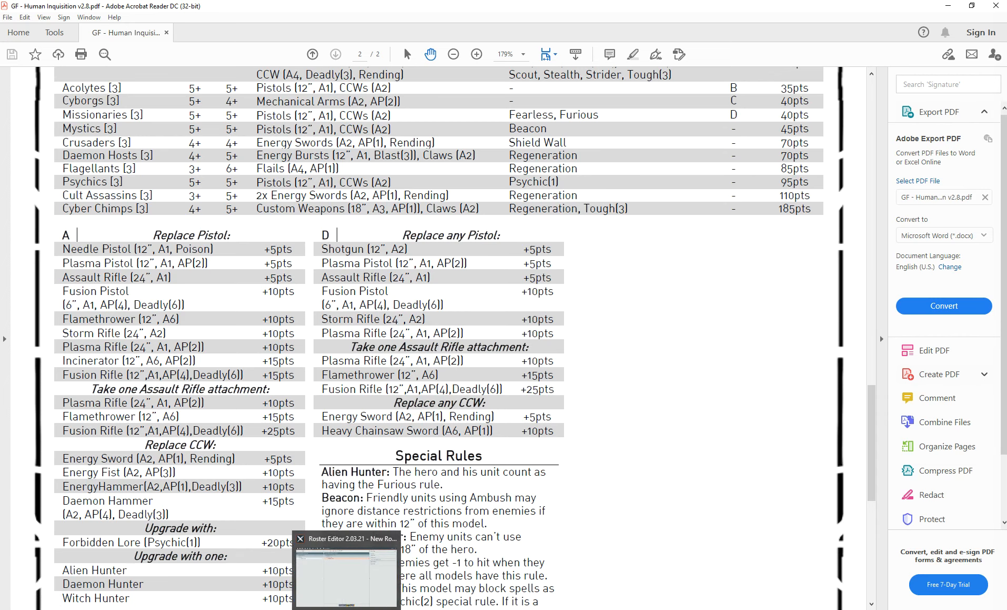
pyautogui.click(322, 609)
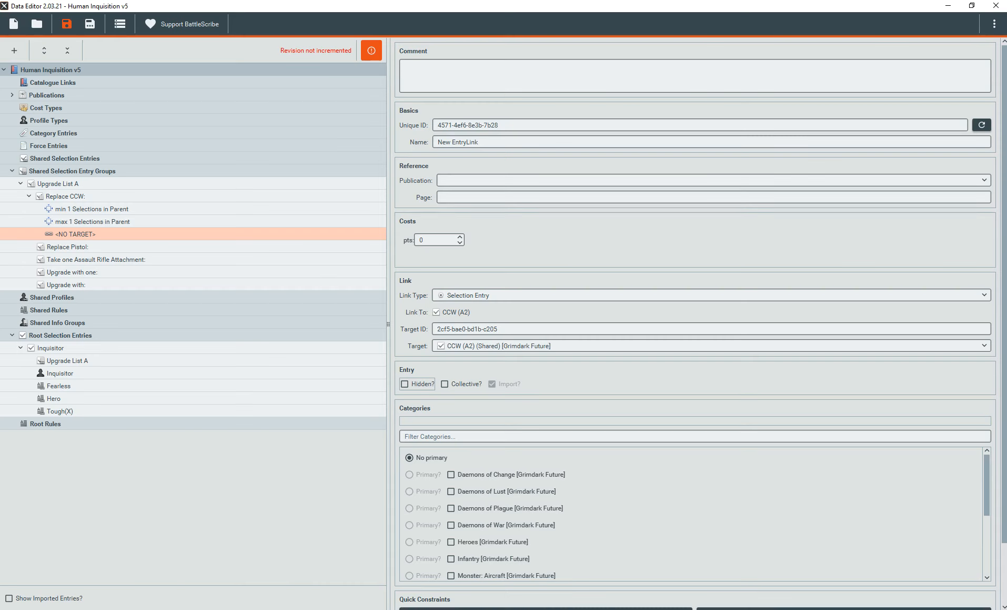
pyautogui.rightClick(76, 195)
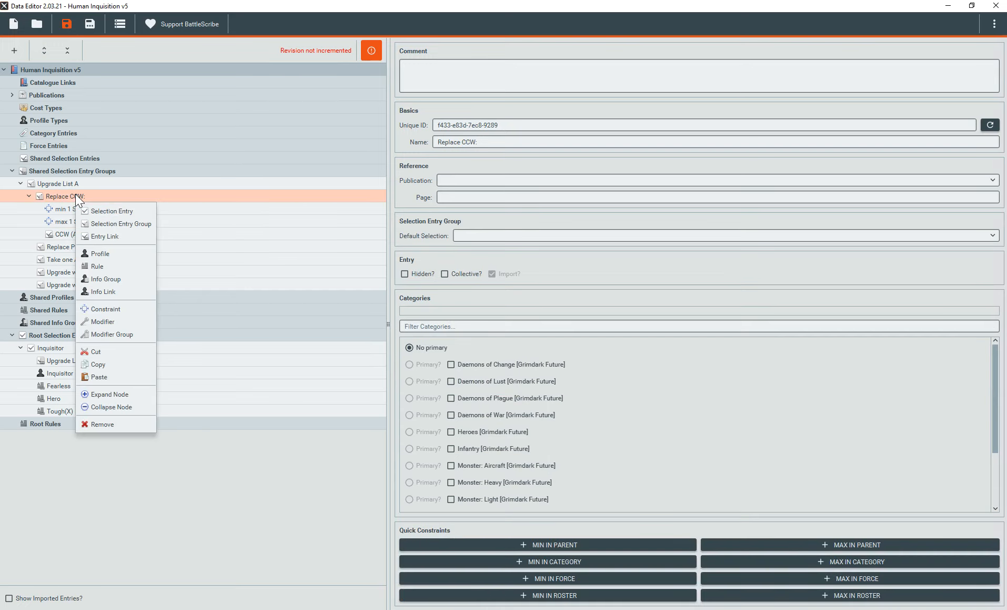
pyautogui.click(112, 237)
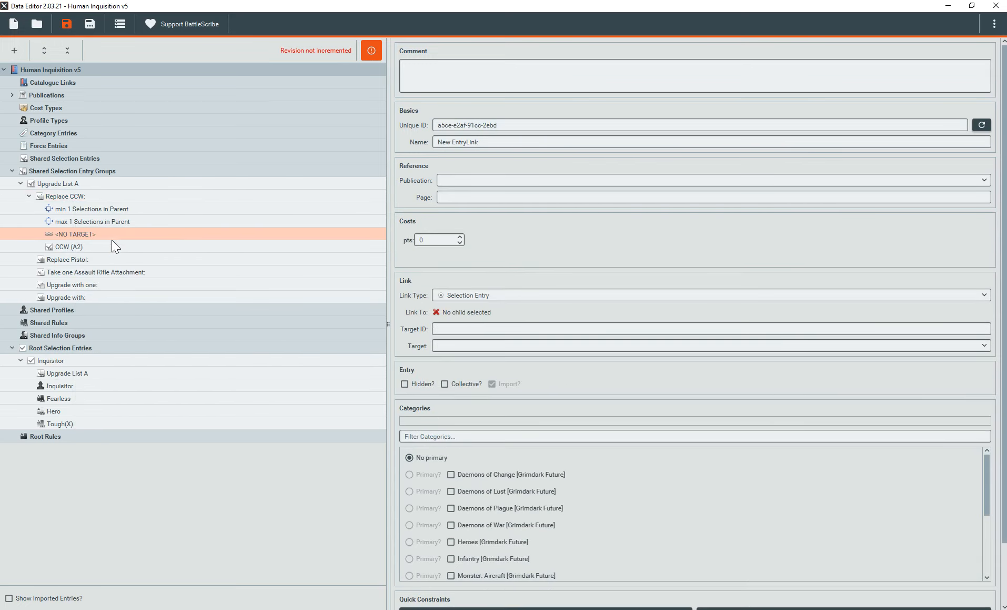
pyautogui.click(515, 345)
pyautogui.write('energy')
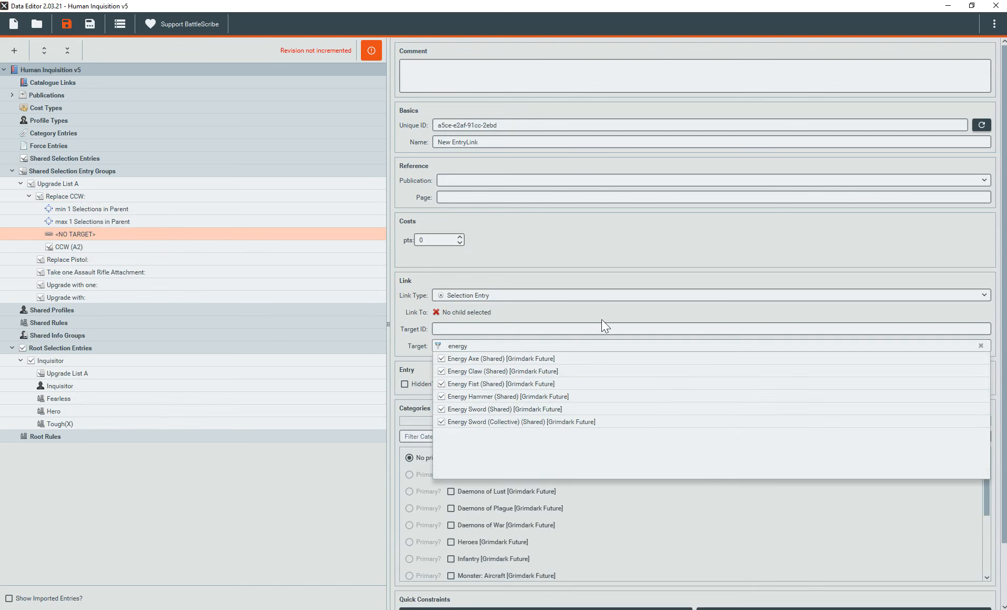
pyautogui.click(581, 408)
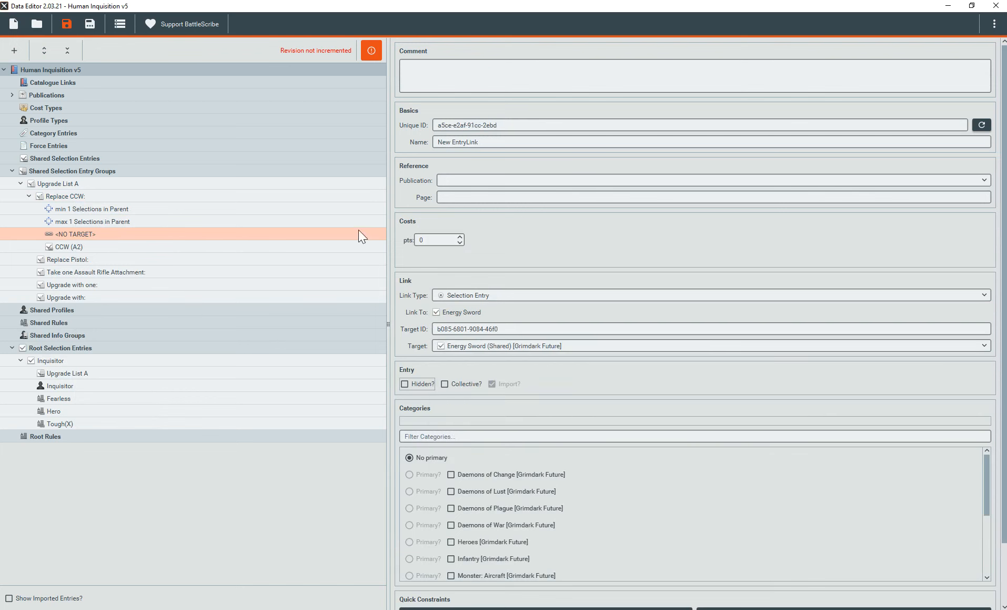
# Set the Energy Sword link's cost to 5 pts in the Replace CCW: group and save the catalogue
pyautogui.click(211, 246)
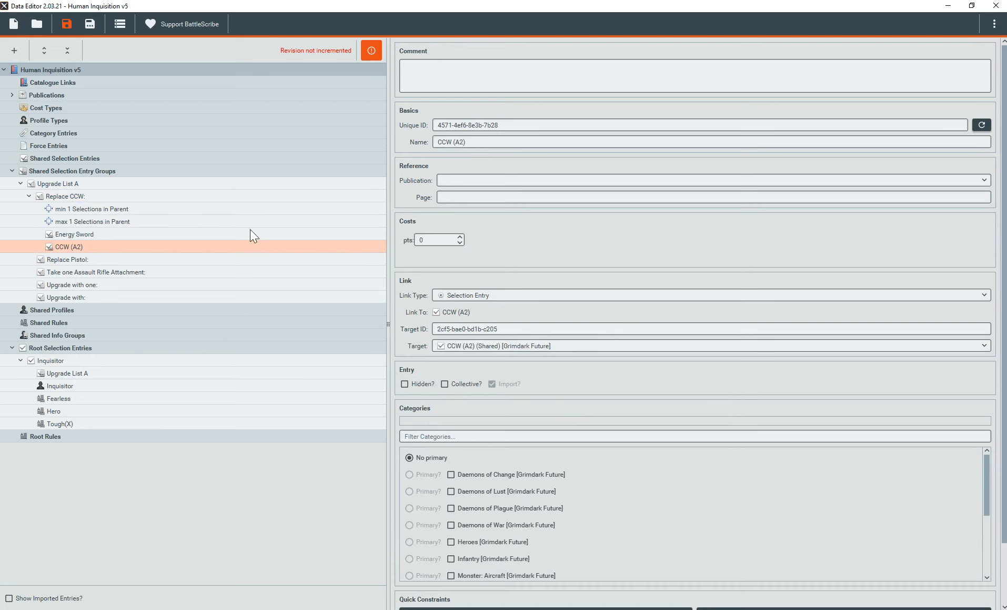
pyautogui.click(210, 235)
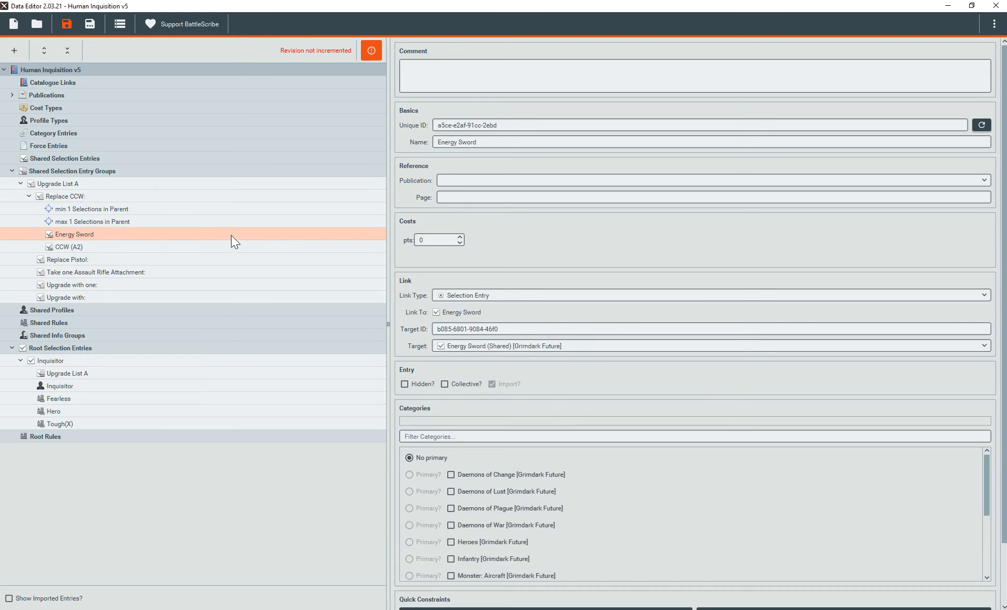
pyautogui.click(409, 240)
pyautogui.press('Return')
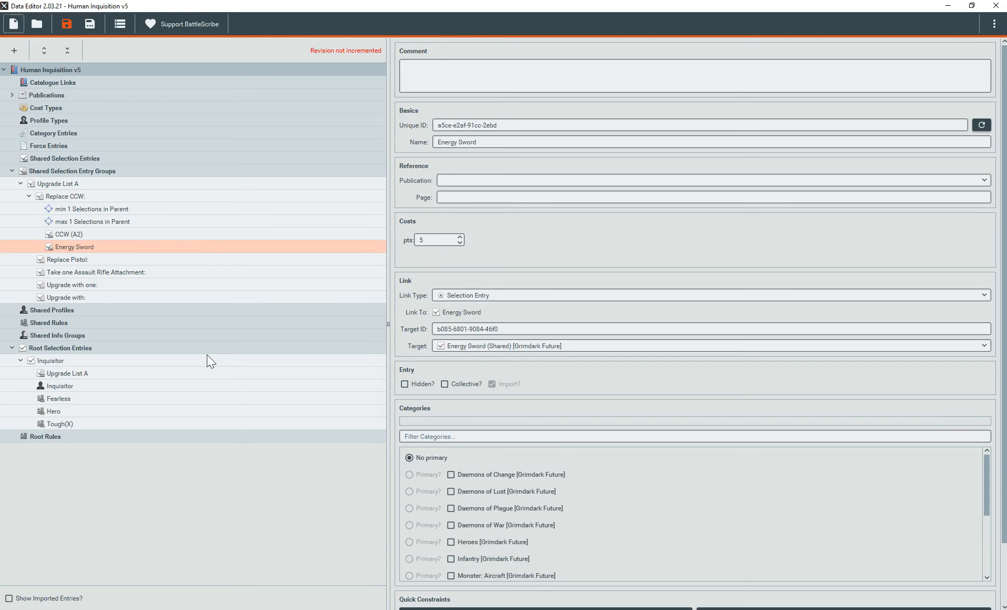
pyautogui.hotkey('ctrl', 's')
# Switch to the Roster Editor, reload the roster and select the Inquisitor to check its Replace CCW: options
pyautogui.click(351, 608)
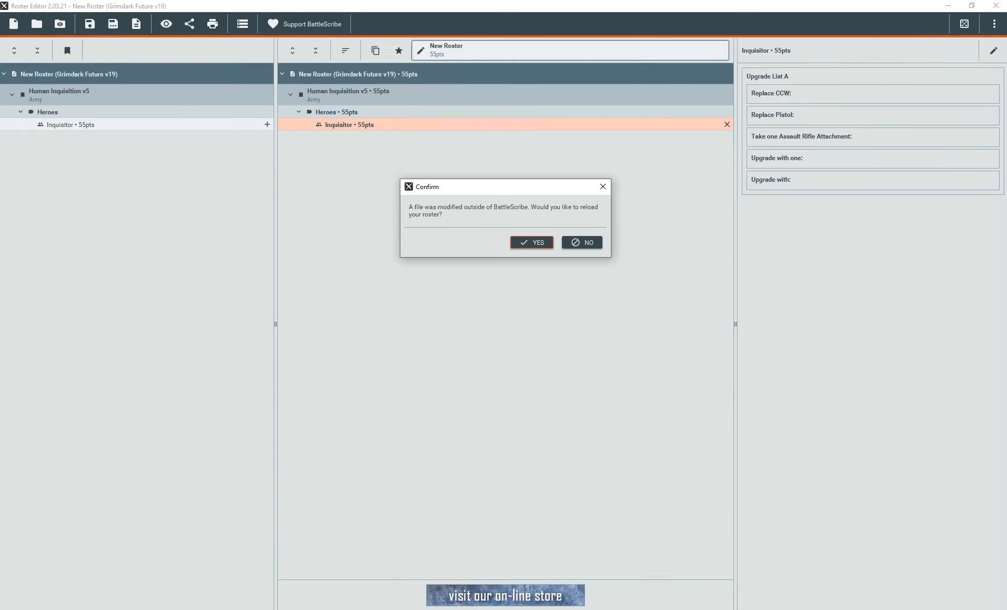
pyautogui.click(542, 241)
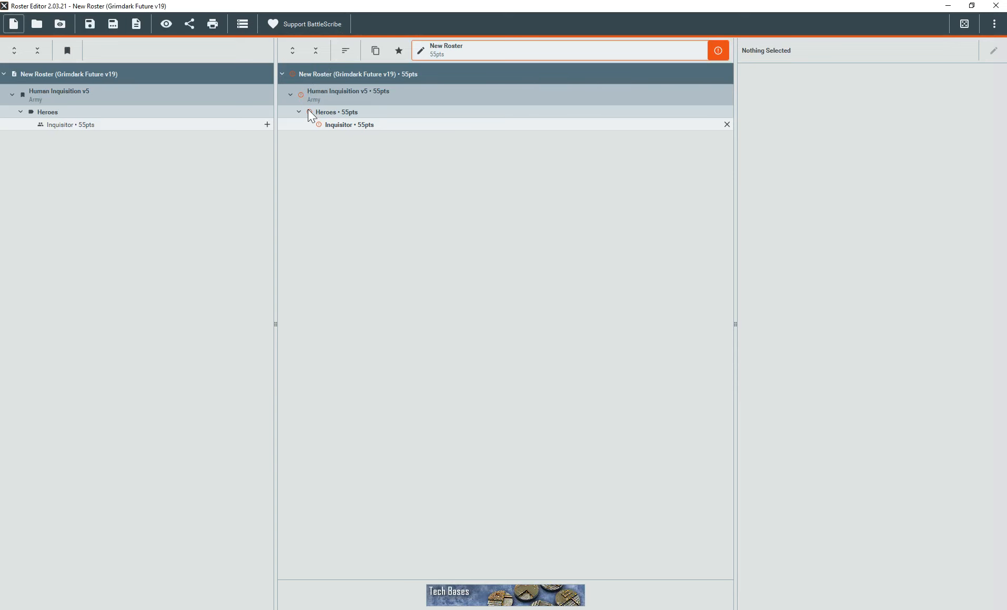
pyautogui.click(342, 126)
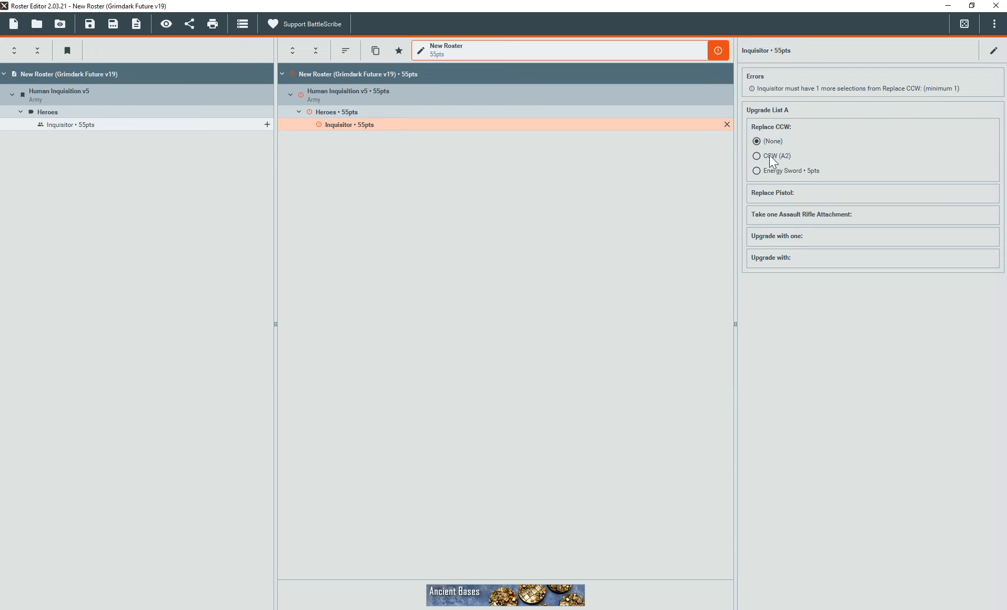
# Test the Inquisitor's Replace CCW: choice by selecting CCW (A2), removing and re-adding the unit, and selecting CCW (A2) again
pyautogui.click(756, 156)
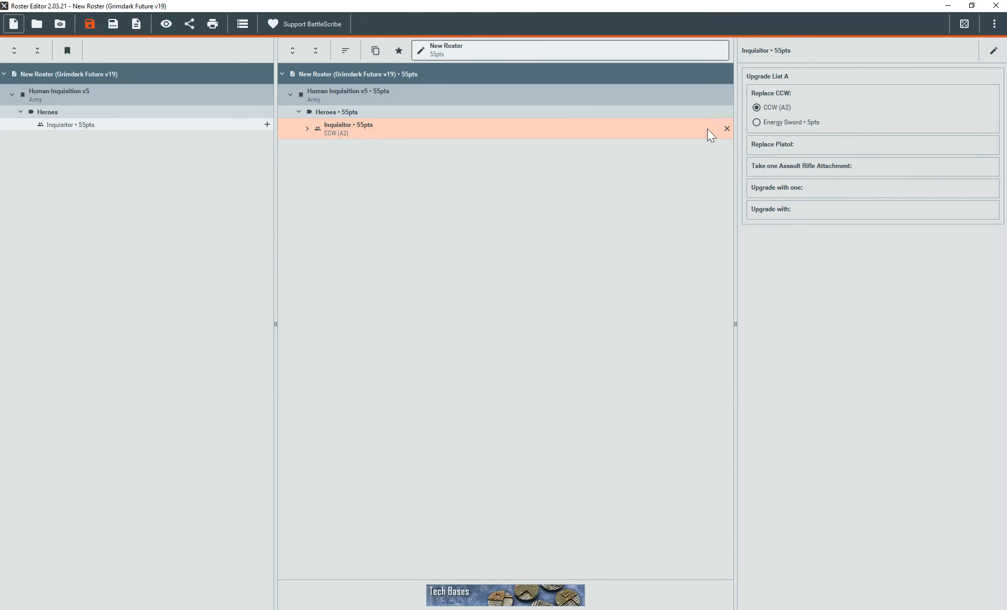
pyautogui.click(774, 121)
pyautogui.click(758, 109)
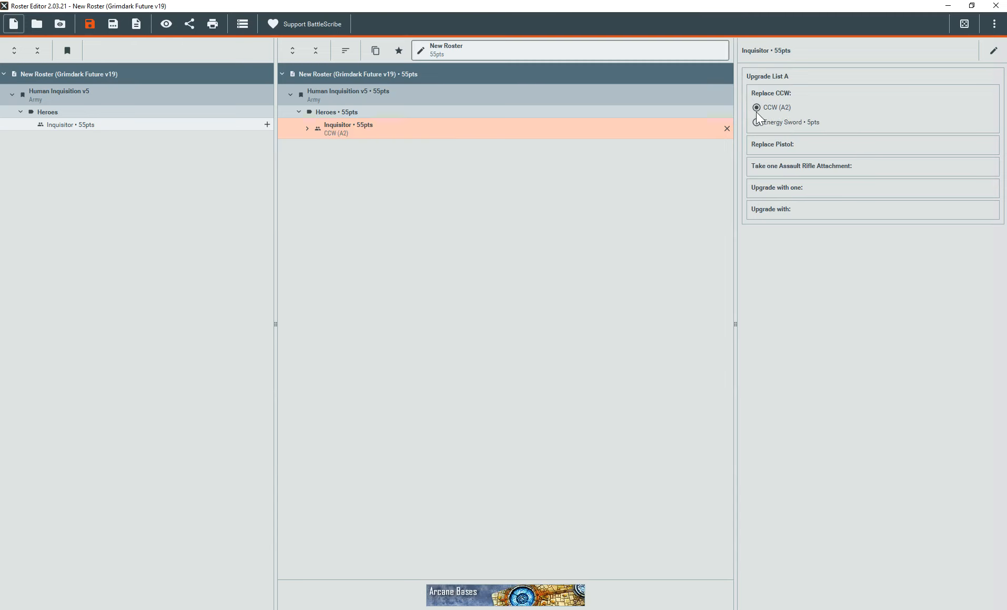
pyautogui.click(728, 128)
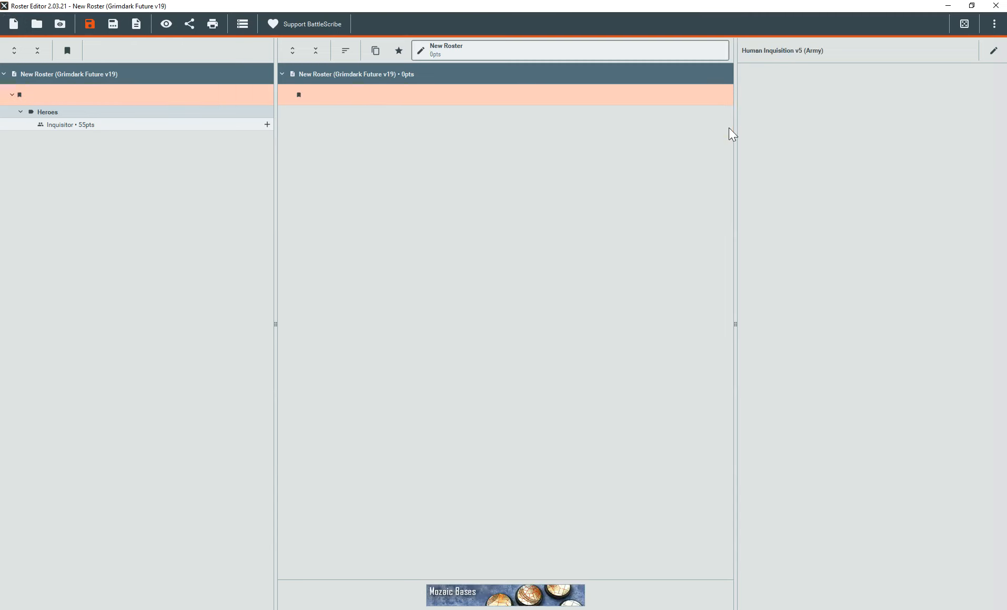
pyautogui.doubleClick(225, 127)
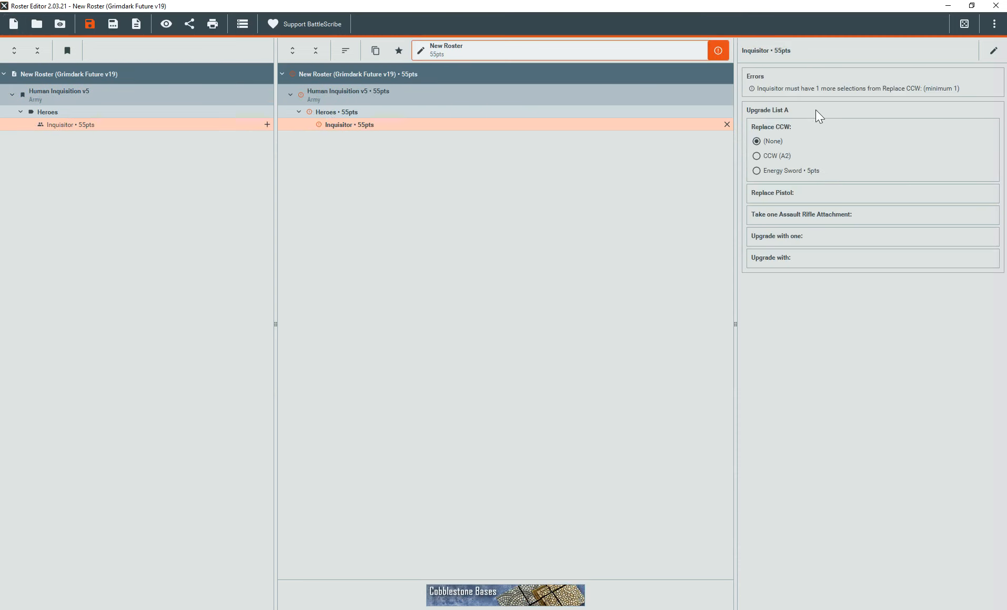
pyautogui.click(781, 158)
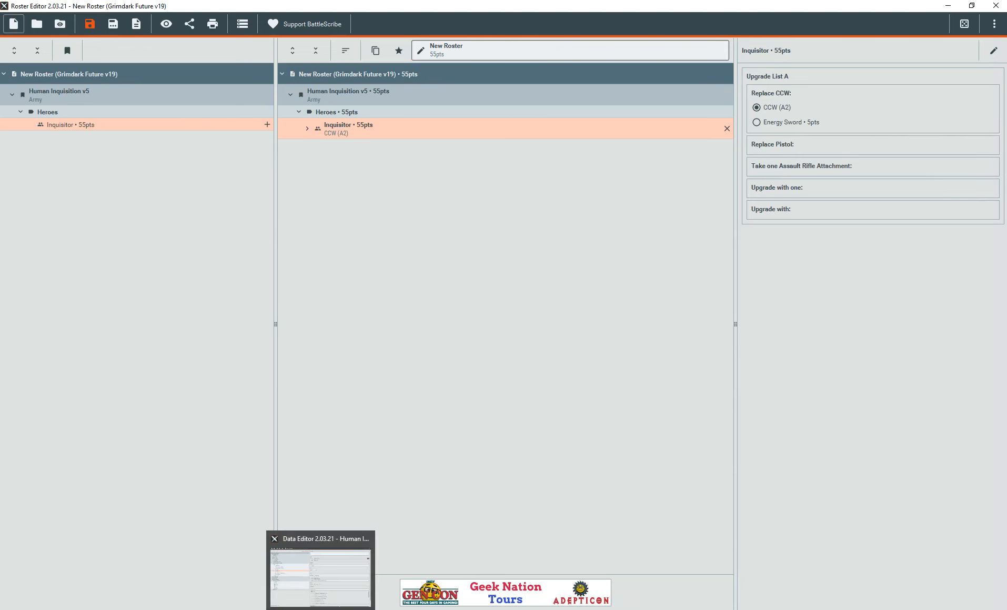
# Switch to the Data Editor and set the Replace CCW: group's default selection to CCW (A2) (Shared)
pyautogui.click(321, 609)
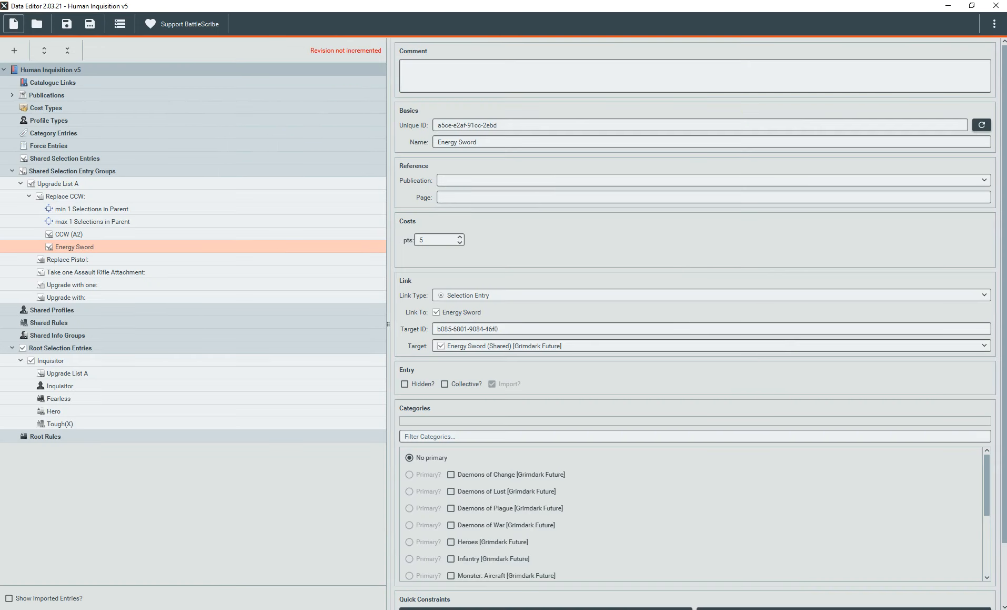
pyautogui.click(55, 196)
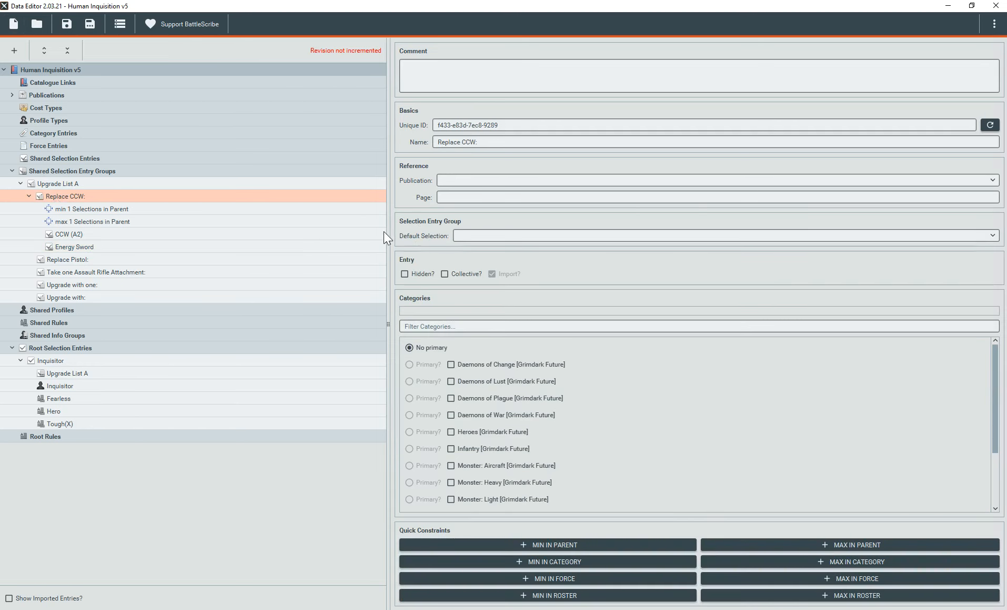
pyautogui.click(494, 238)
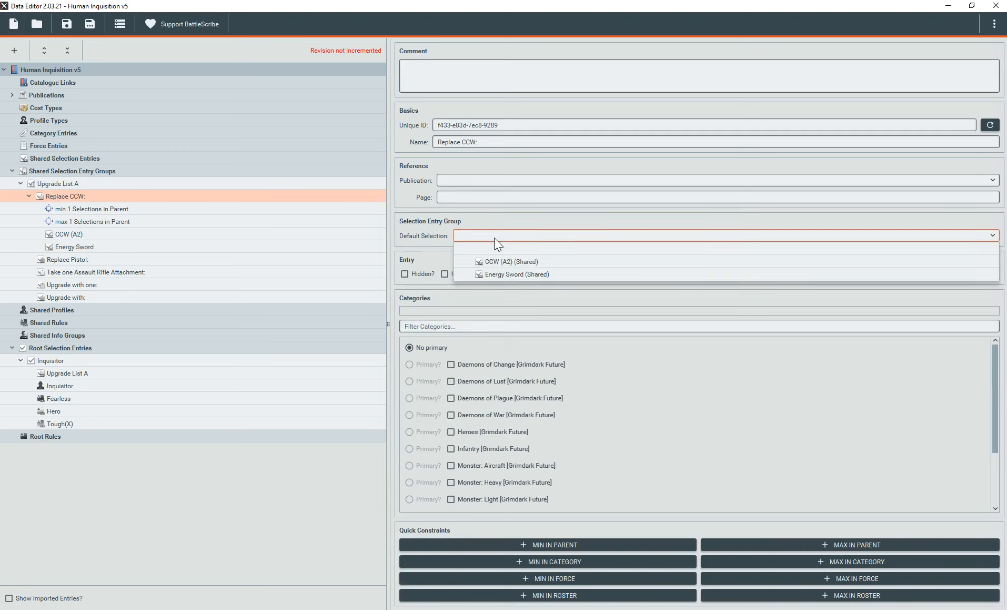
pyautogui.click(512, 261)
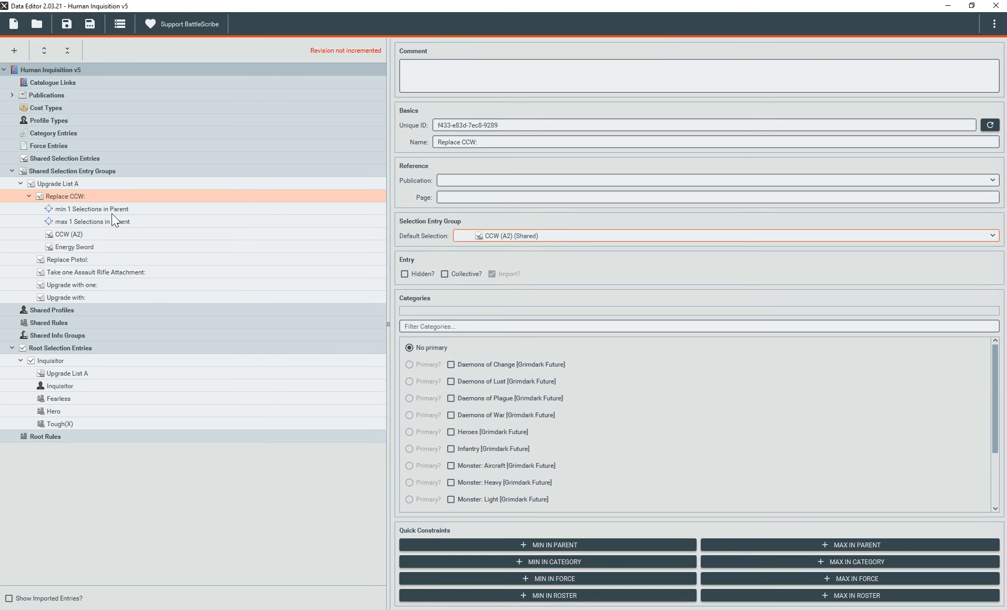
pyautogui.click(87, 209)
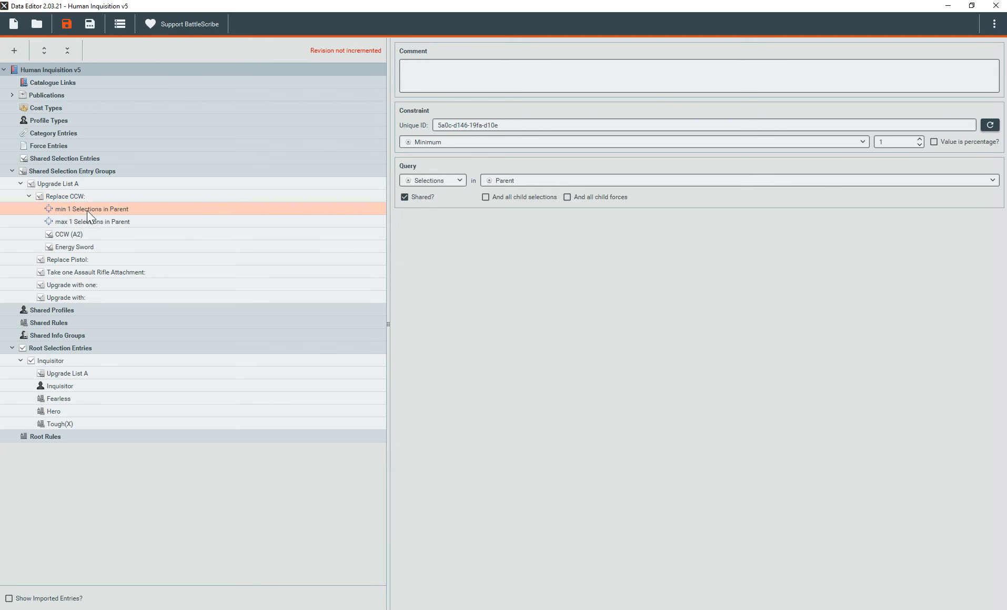
pyautogui.click(69, 198)
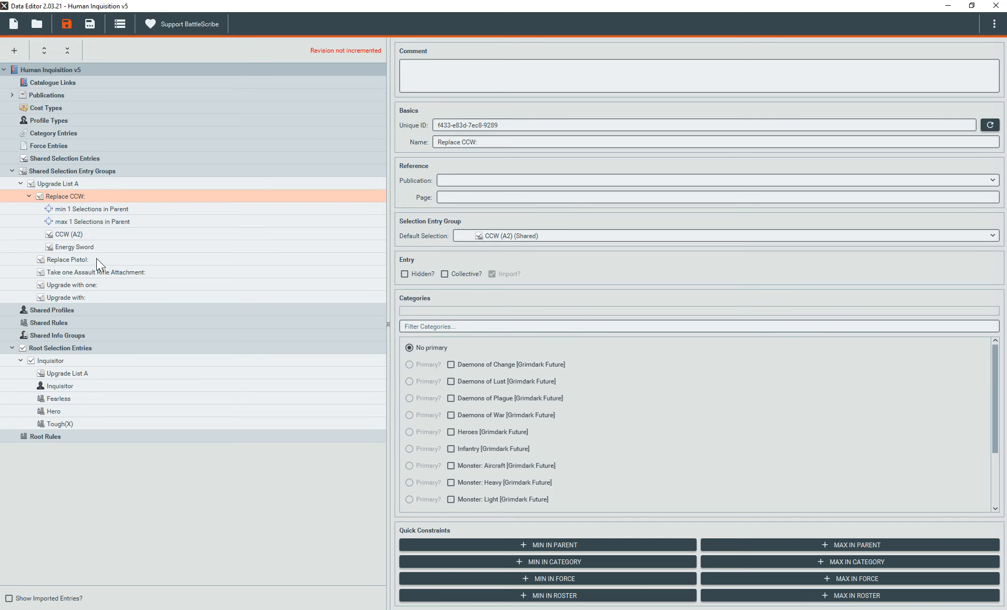
# Try a maximum of 2 selections in the Replace CCW: group and restore the constraint to 1
pyautogui.click(192, 221)
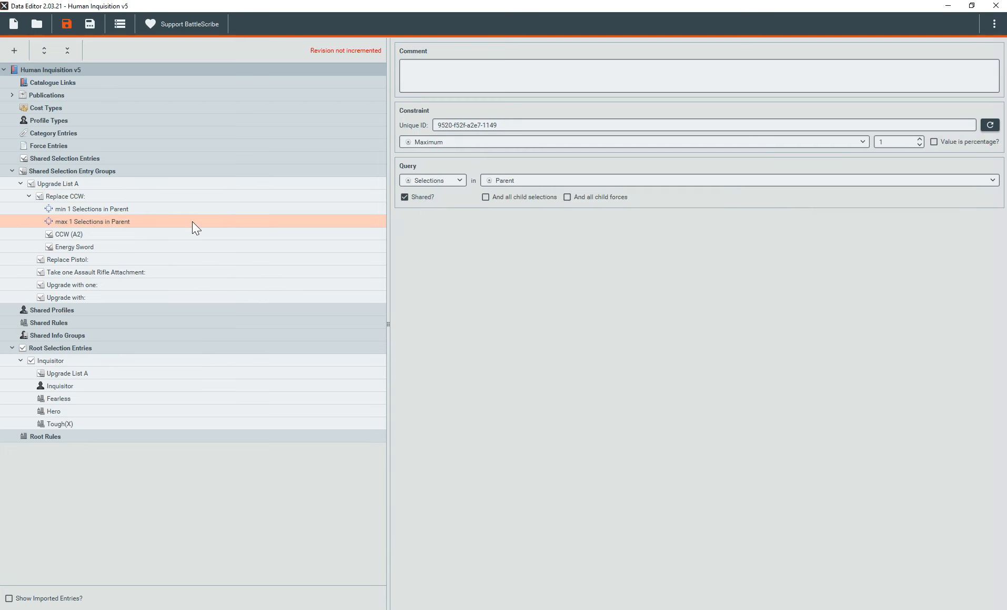
pyautogui.click(920, 138)
pyautogui.click(103, 213)
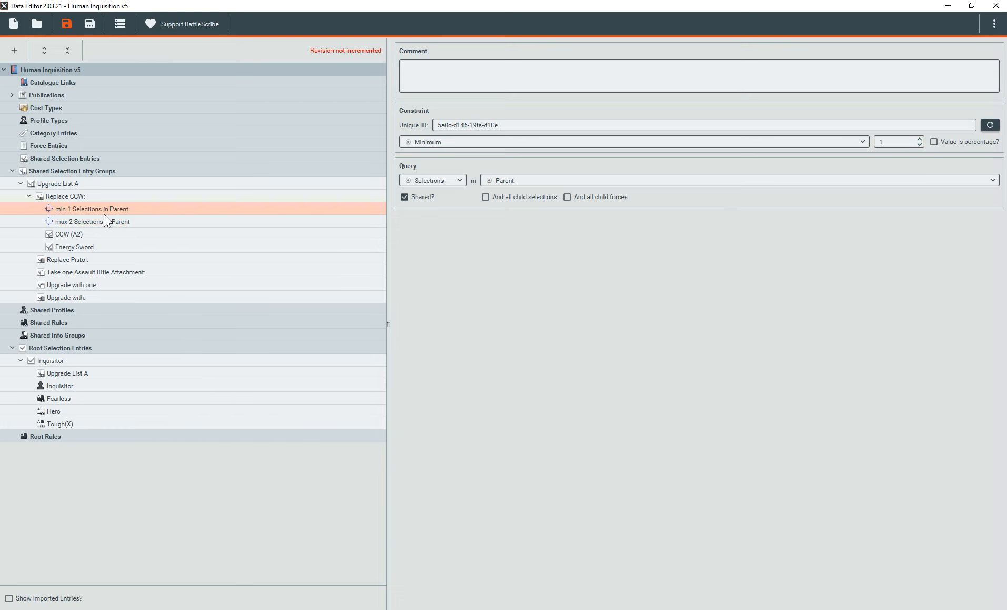
pyautogui.click(104, 221)
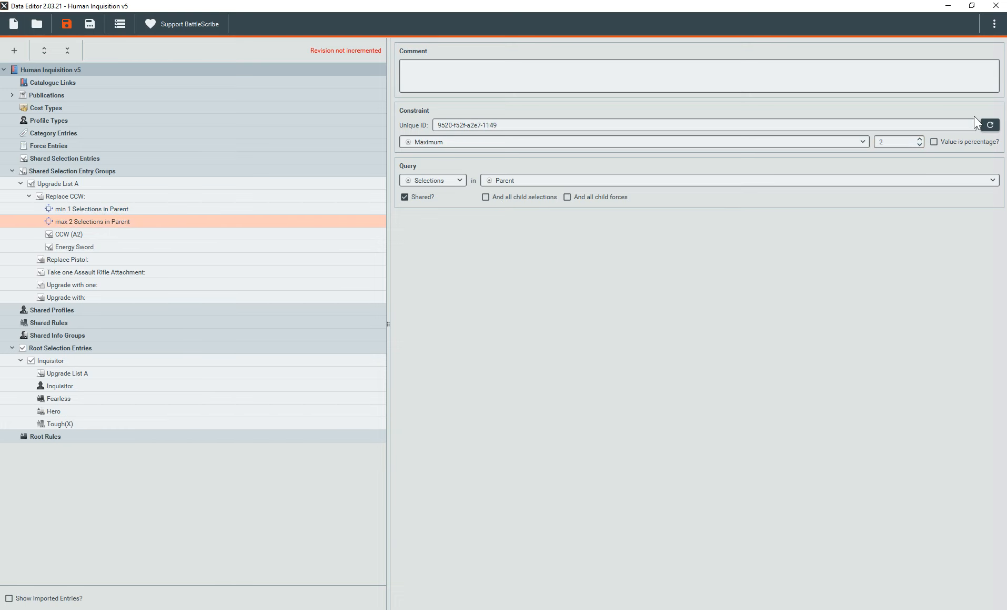
pyautogui.click(919, 145)
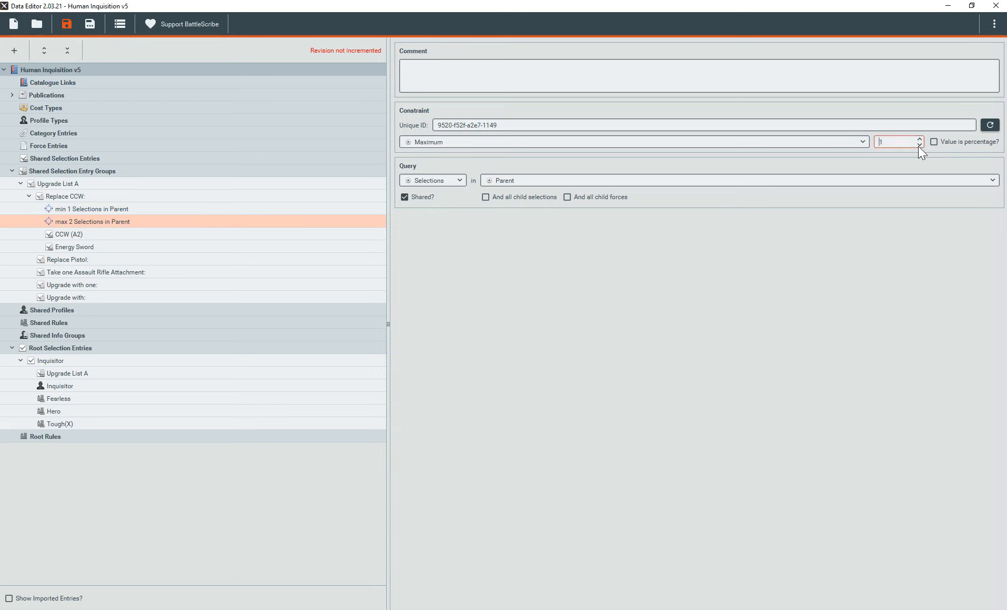
pyautogui.click(190, 217)
# Save the catalogue, switch to the Roster Editor and reload the roster
pyautogui.hotkey('ctrl', 's')
pyautogui.click(344, 608)
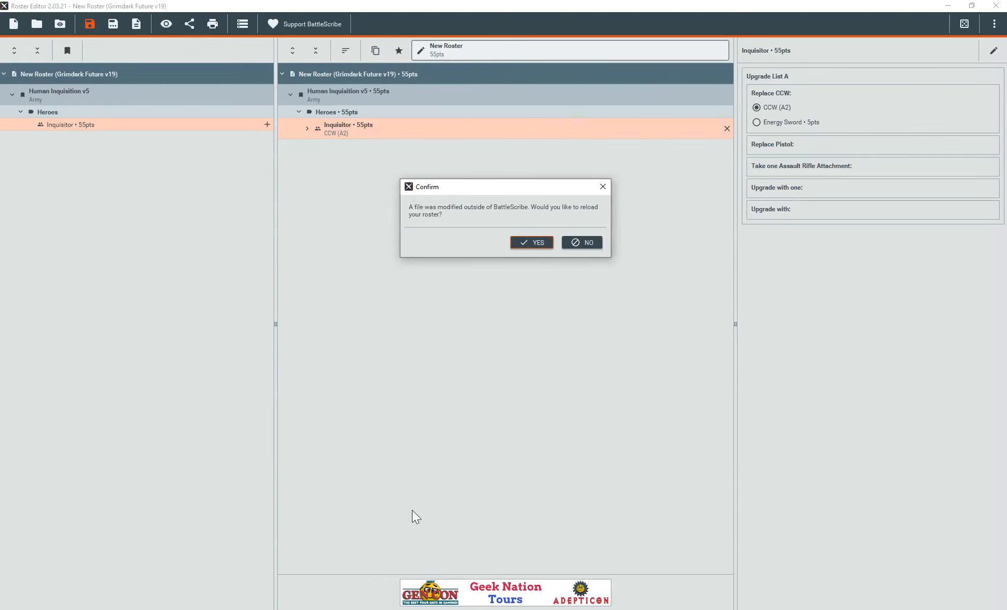
pyautogui.click(523, 242)
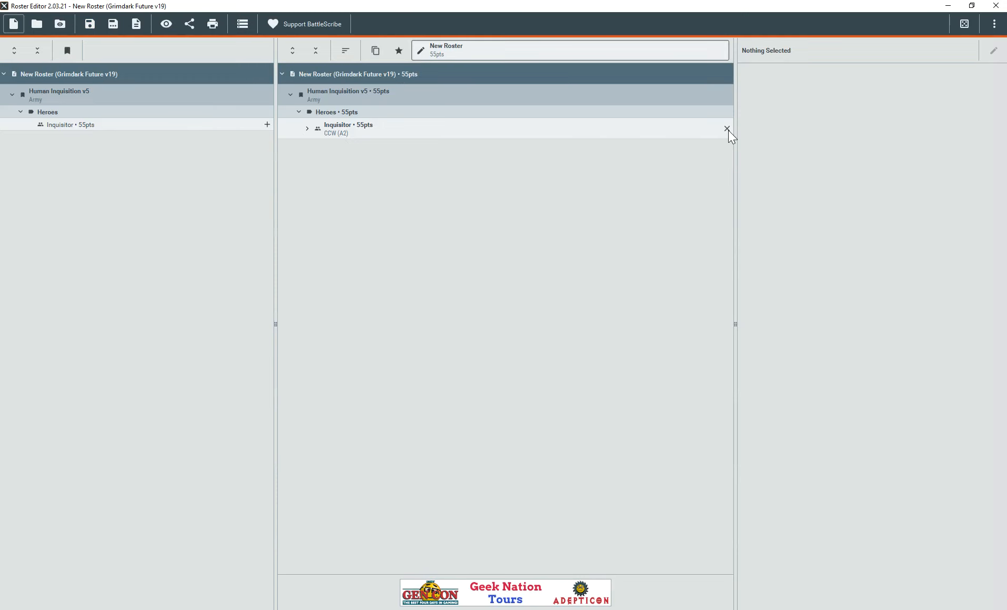
# Remove and re-add the Inquisitor to check its default close combat weapon, and review the roster's printed output
pyautogui.moveTo(729, 130)
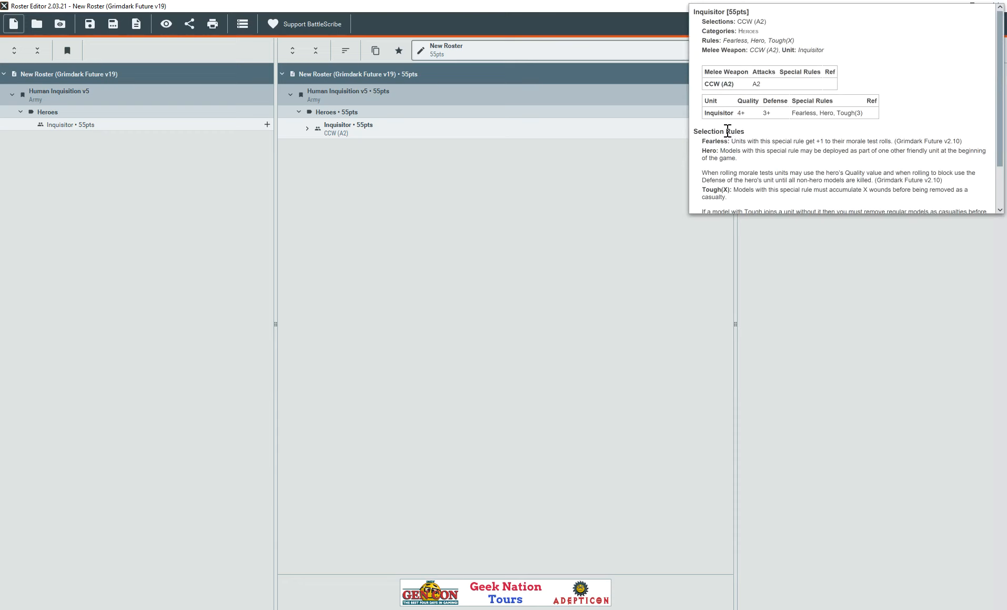
pyautogui.click(726, 128)
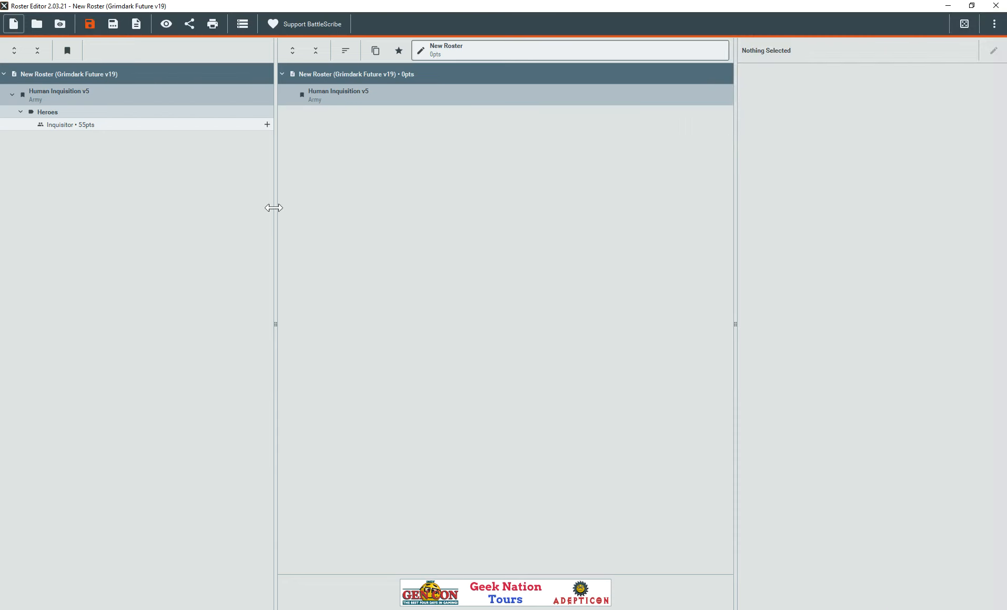
pyautogui.click(147, 129)
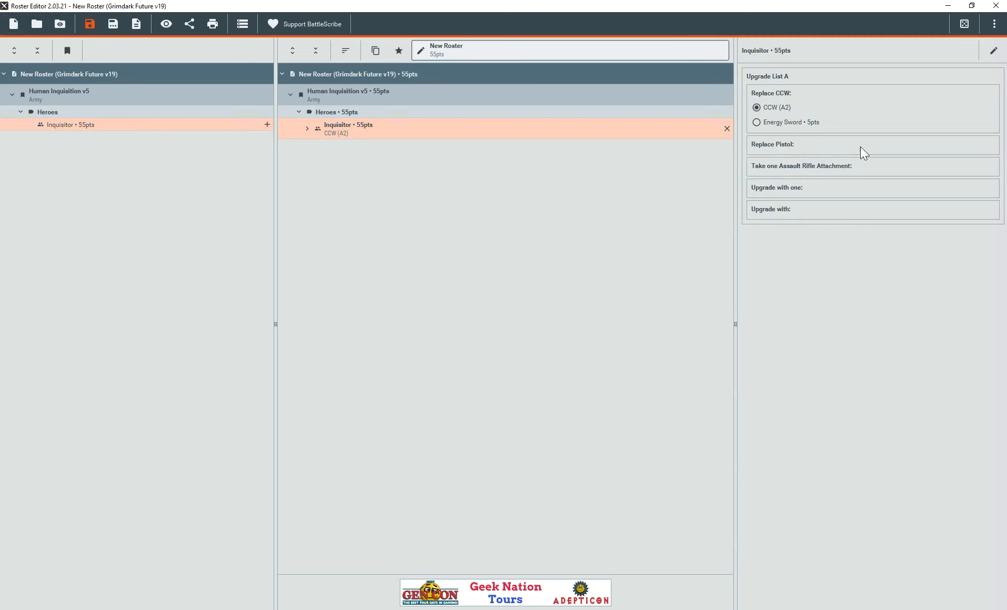
pyautogui.click(167, 24)
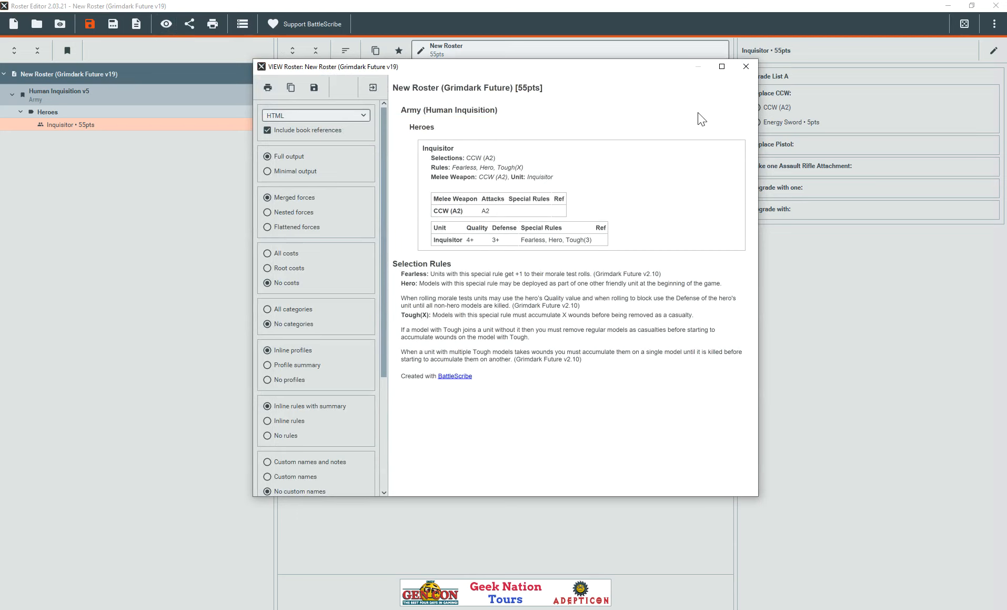
pyautogui.click(748, 69)
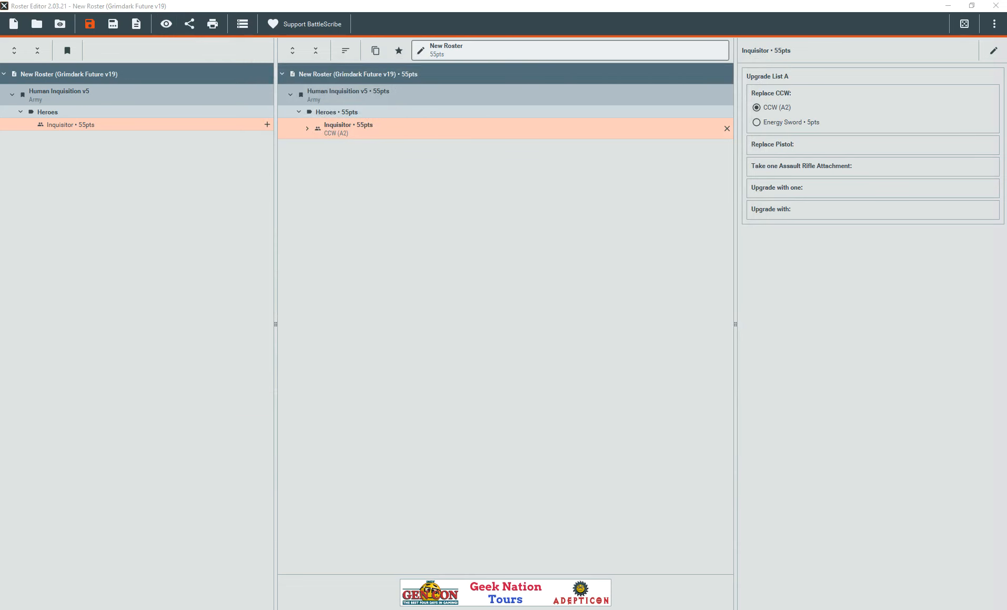
# Switch to the Human Inquisition v2.8 PDF and search it for "daemon hammer"
pyautogui.hotkey('alt', 'Tab')
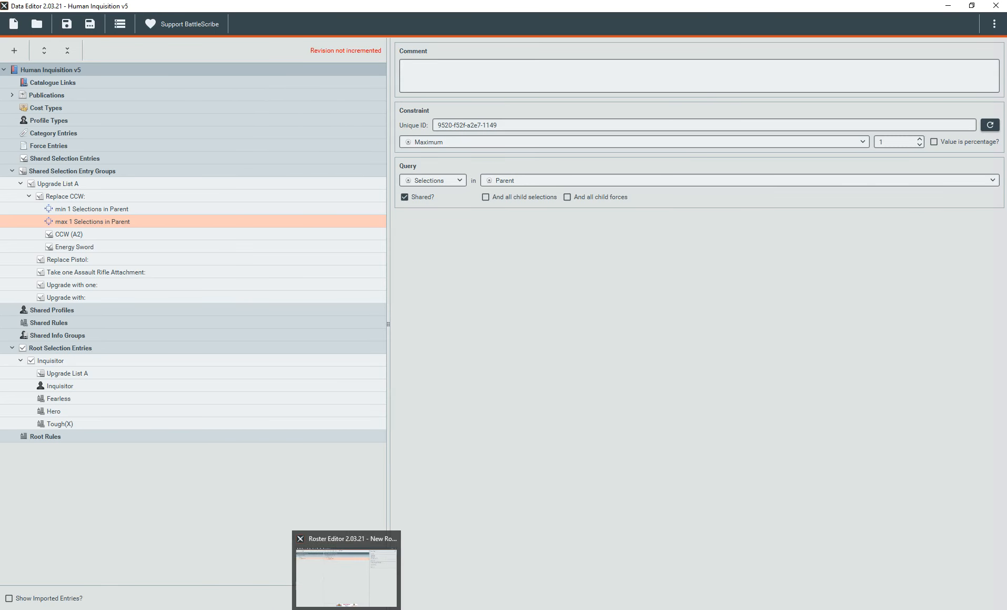
pyautogui.click(369, 602)
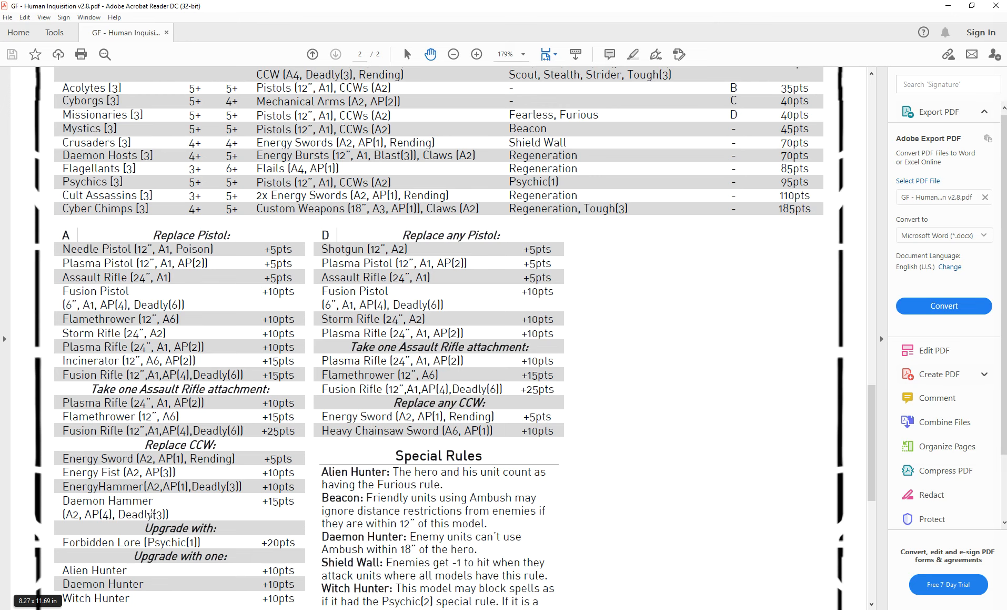
pyautogui.hotkey('ctrl', 'f')
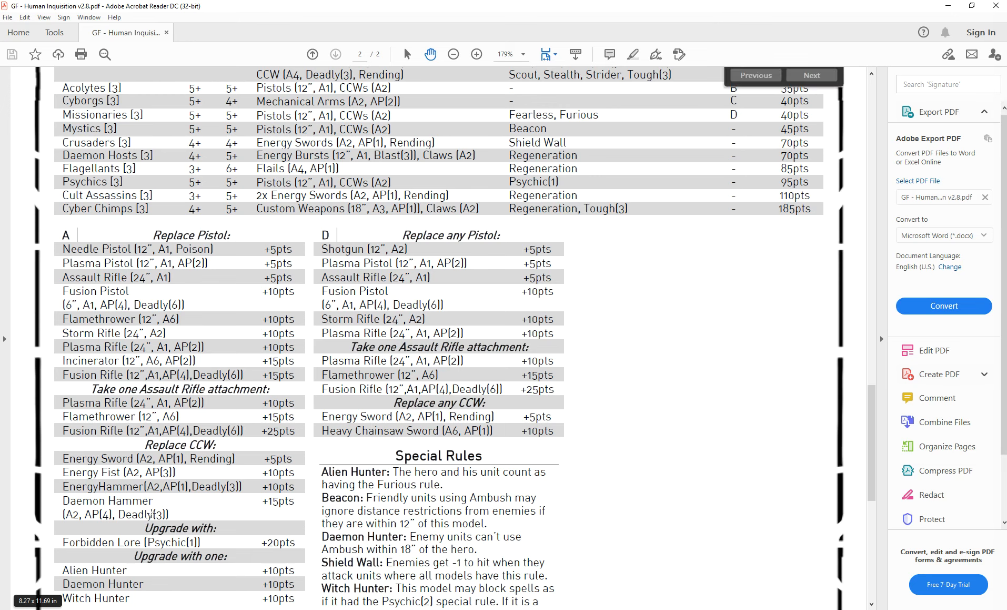
pyautogui.write('daemon hammer')
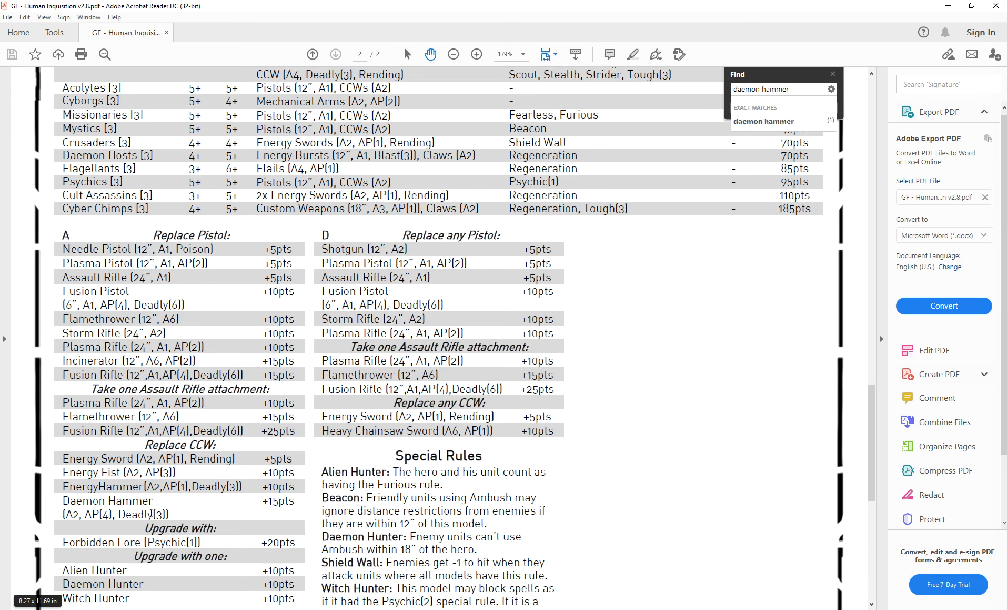
pyautogui.press('Return')
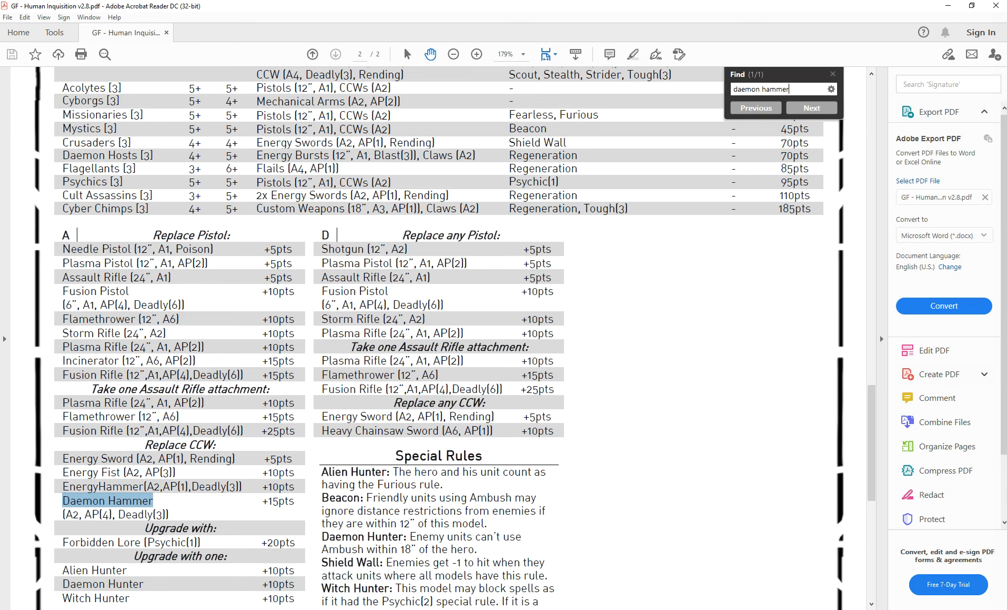
# In the Data Editor, add a selection entry named Daemon Hammer to the Replace CCW: group with a cost of 20 pts
pyautogui.hotkey('alt', 'Tab')
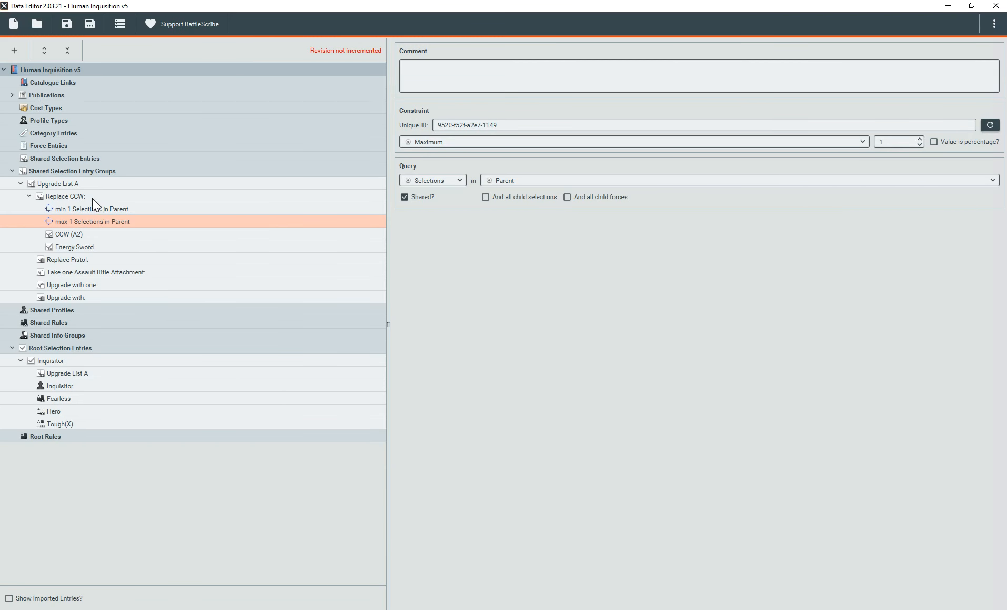
pyautogui.click(65, 195)
pyautogui.rightClick(64, 193)
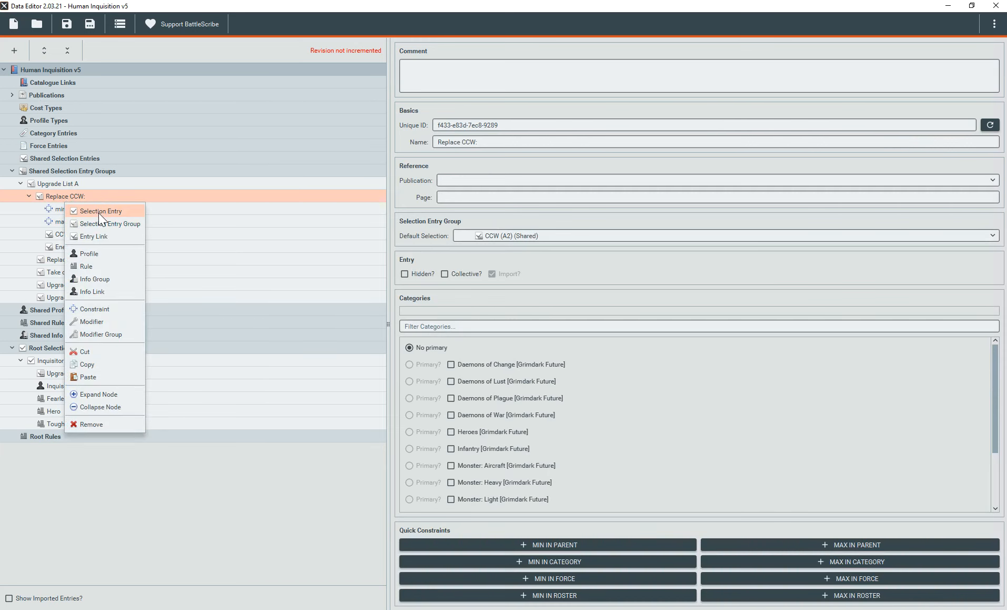
pyautogui.click(98, 212)
pyautogui.tripleClick(484, 142)
pyautogui.write('Daemon Hammer')
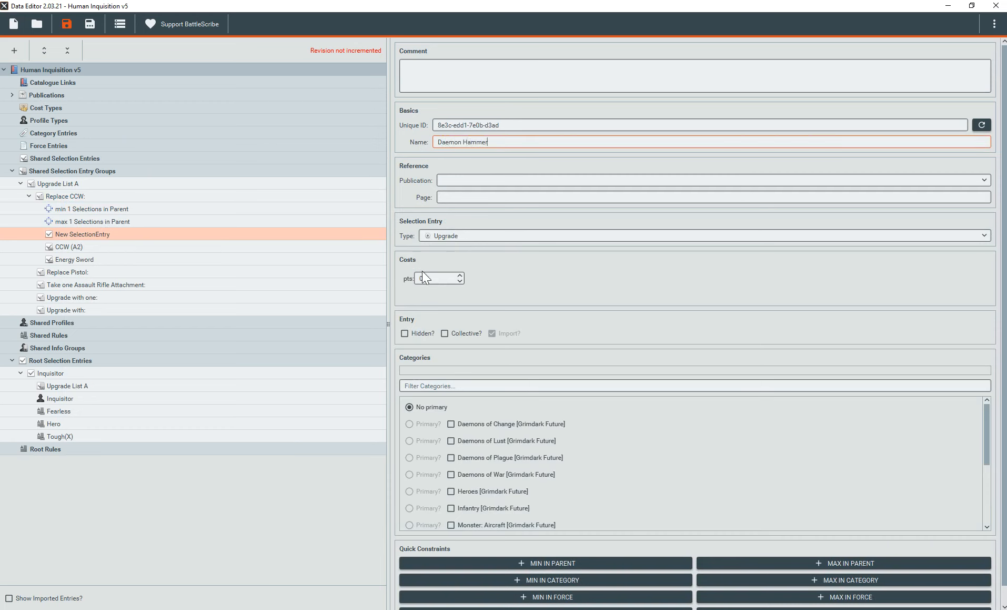
pyautogui.click(423, 278)
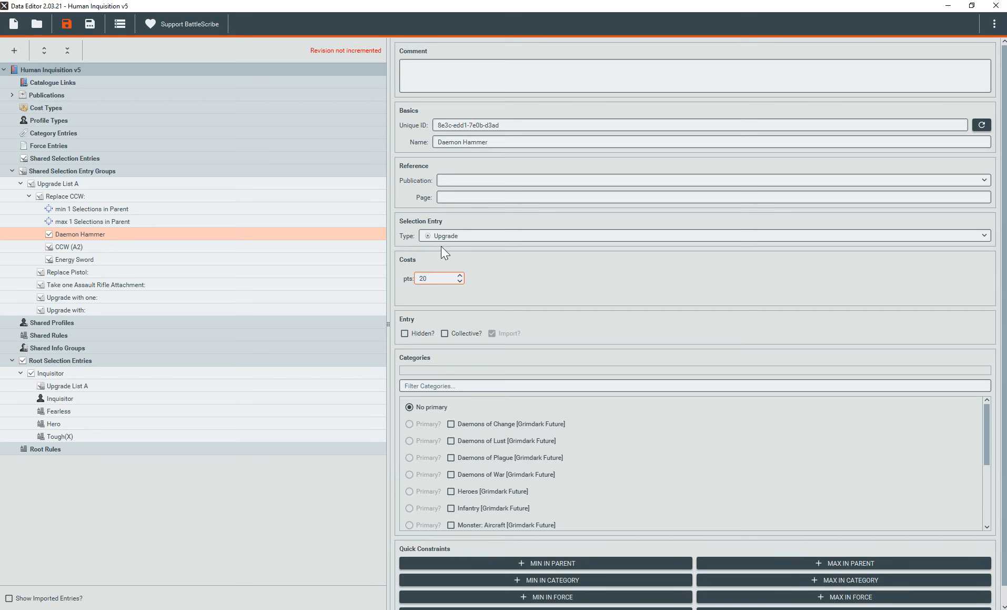
pyautogui.press('Tab')
# Add a profile to the Daemon Hammer entry and set its profile type to Melee Weapon [Grimdark Future]
pyautogui.rightClick(78, 236)
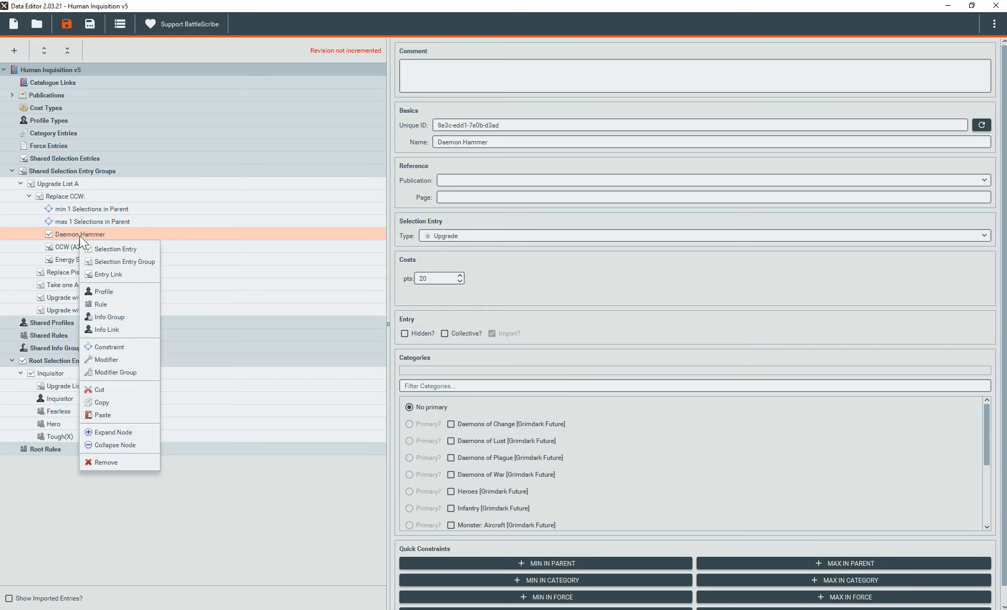
pyautogui.click(118, 291)
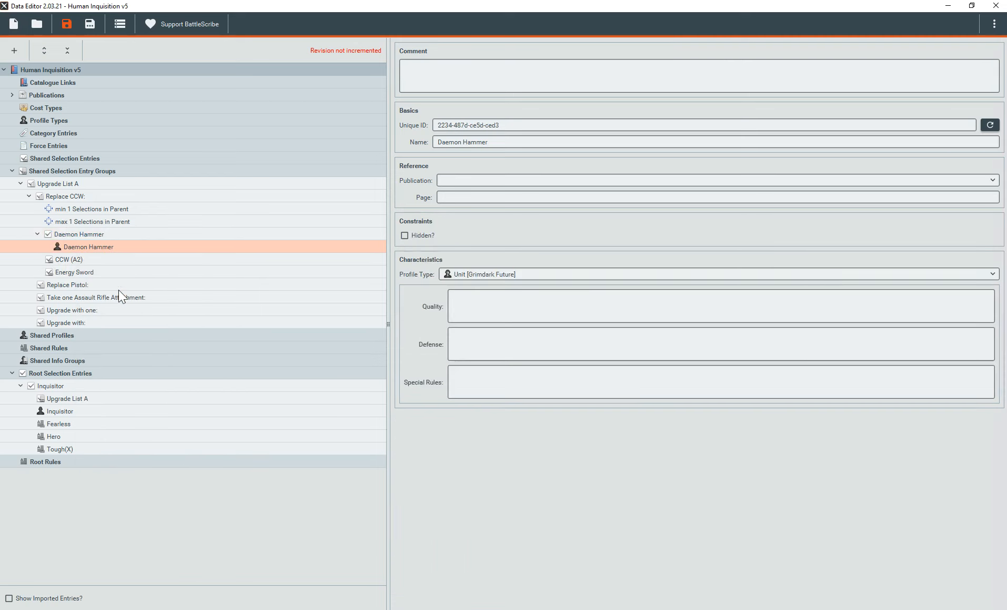
pyautogui.click(480, 276)
pyautogui.click(483, 326)
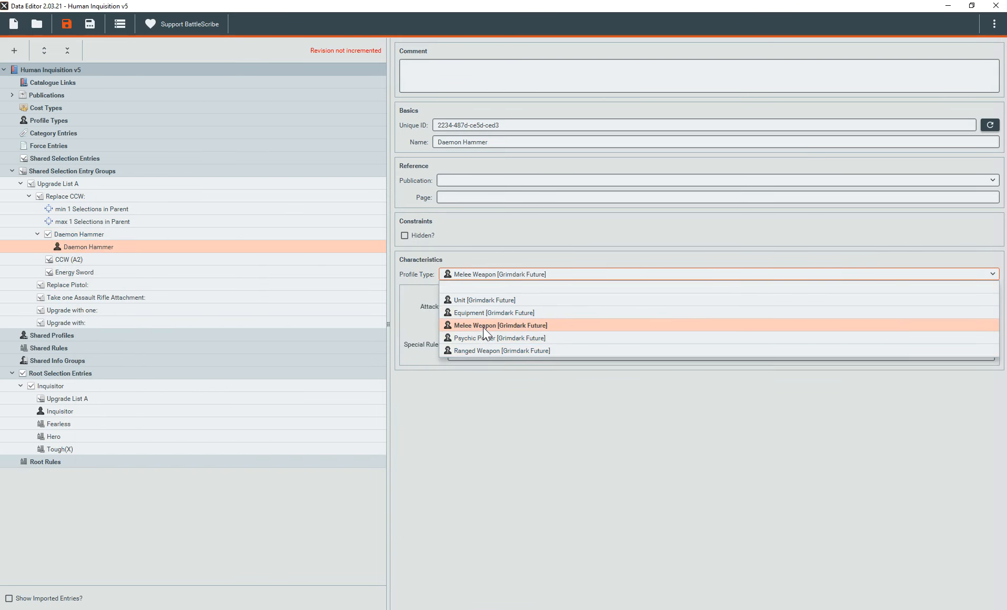
# Check the Daemon Hammer stats in the PDF and set its profile's Attacks to A2 and Special Rules to AP(4), Deadly(3)
pyautogui.hotkey('alt', 'Tab')
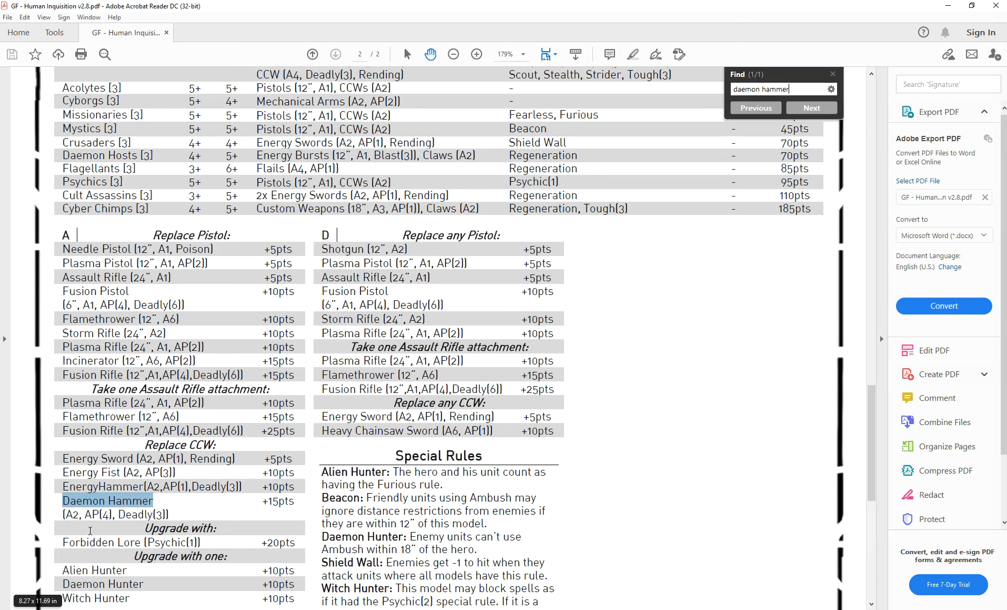
pyautogui.click(945, 9)
pyautogui.click(545, 306)
pyautogui.write('A2')
pyautogui.click(530, 342)
pyautogui.write('AP')
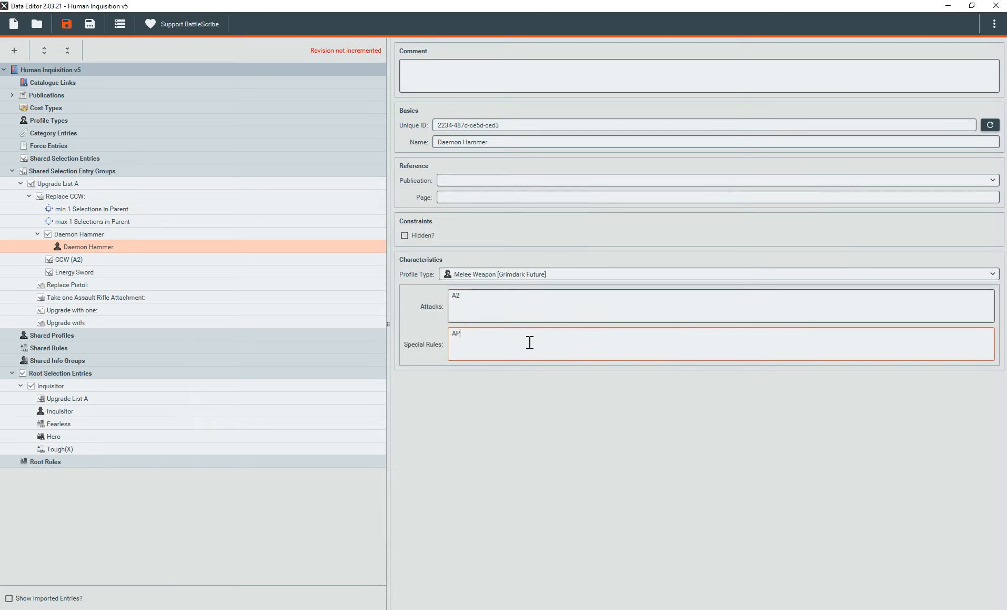
pyautogui.write('(4), Deadly(3)')
# Add an info link to the Daemon Hammer entry that targets the shared AP(X) rule
pyautogui.rightClick(81, 235)
pyautogui.click(113, 332)
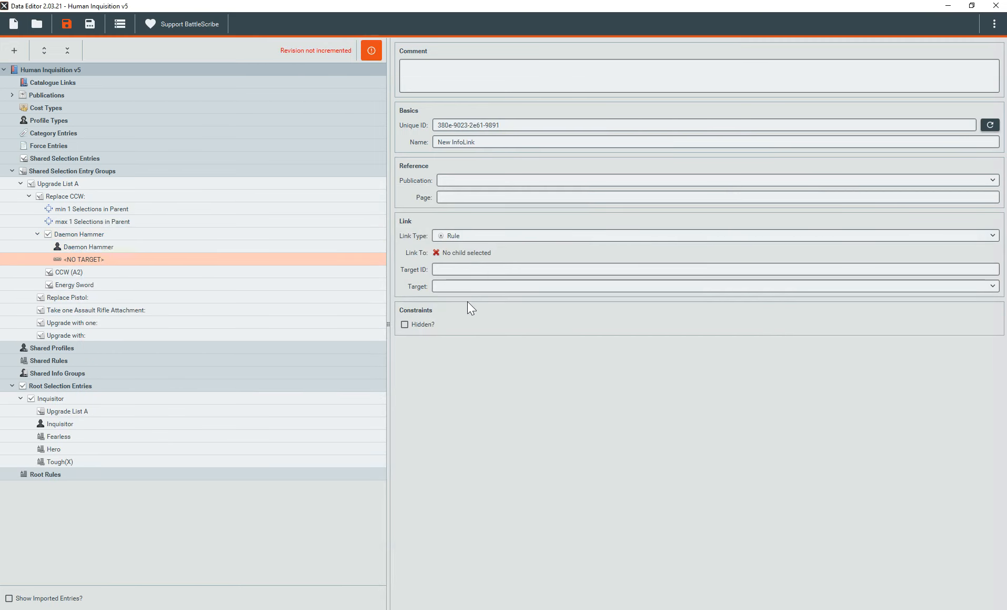
pyautogui.click(461, 285)
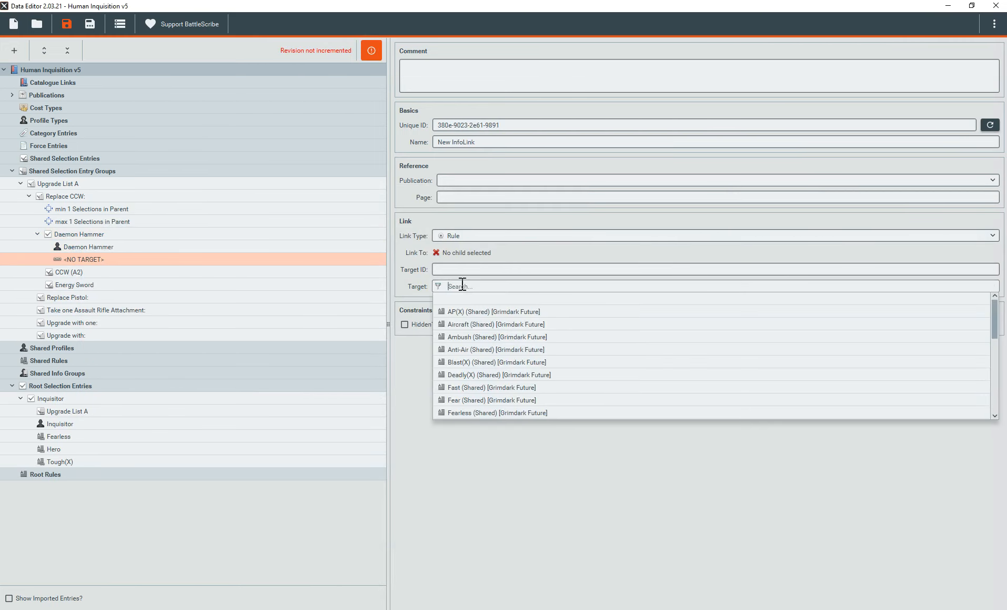
pyautogui.write('AP')
pyautogui.press('Return')
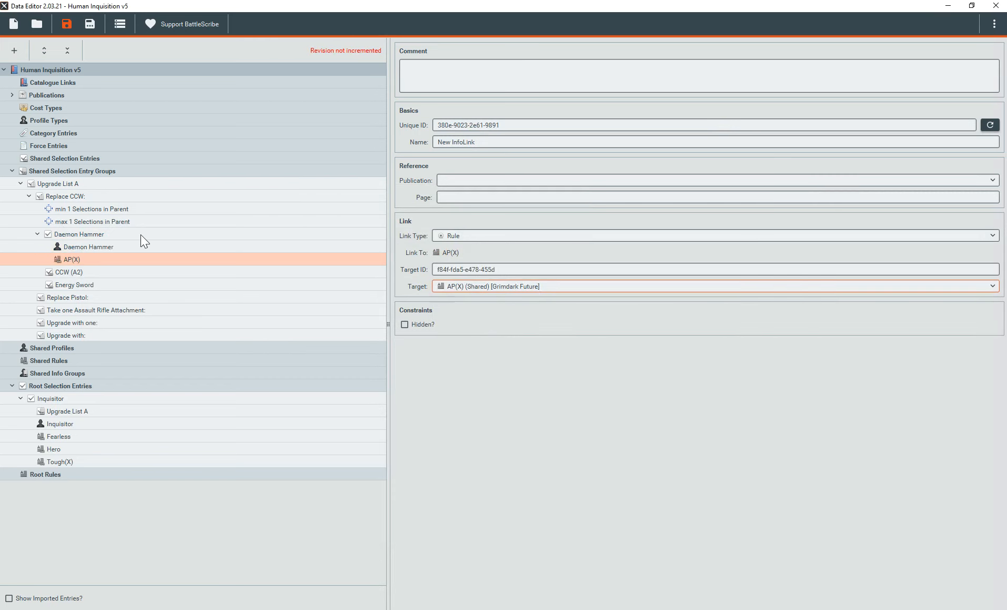
# Add a second info link to the Daemon Hammer entry that targets the shared Deadly(X) rule
pyautogui.click(139, 234)
pyautogui.rightClick(166, 238)
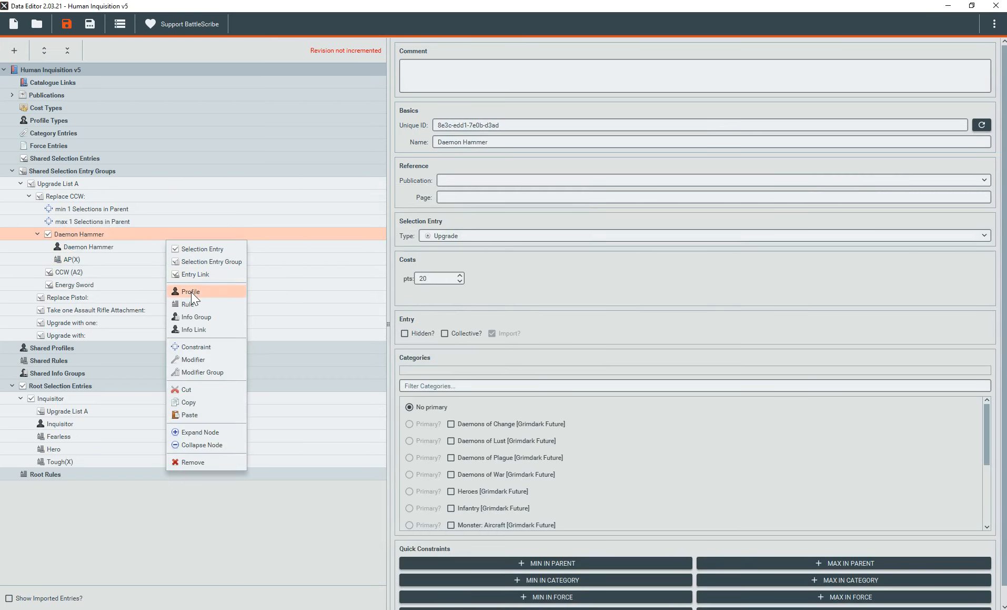
pyautogui.click(205, 330)
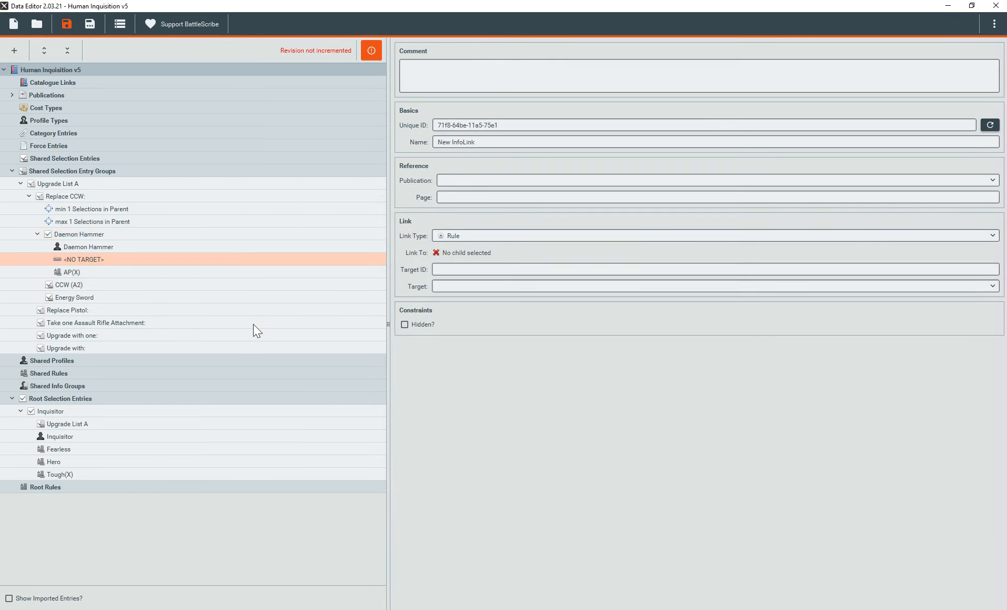
pyautogui.click(448, 286)
pyautogui.write('dead')
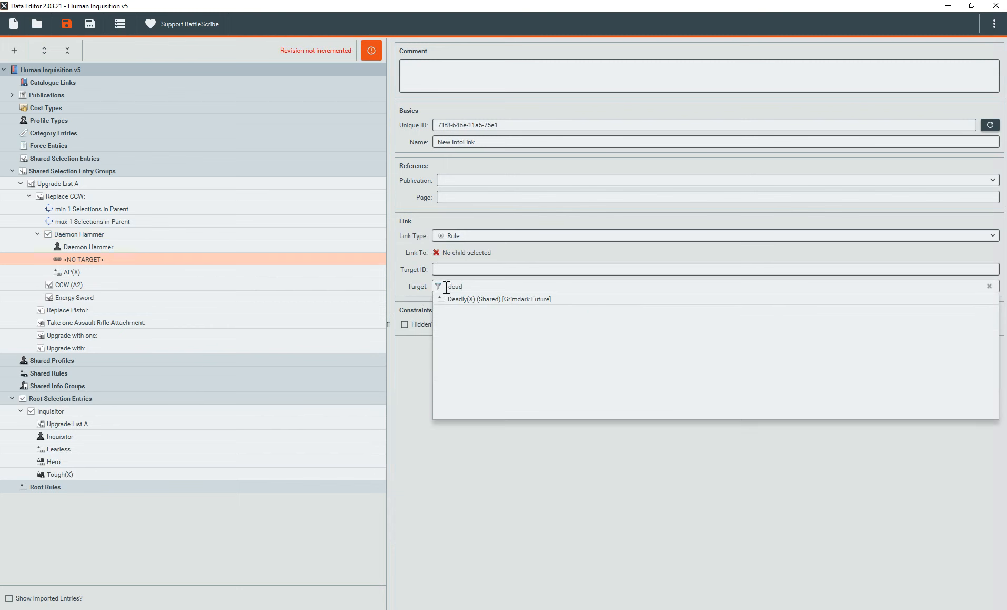
pyautogui.press('Return')
pyautogui.click(143, 237)
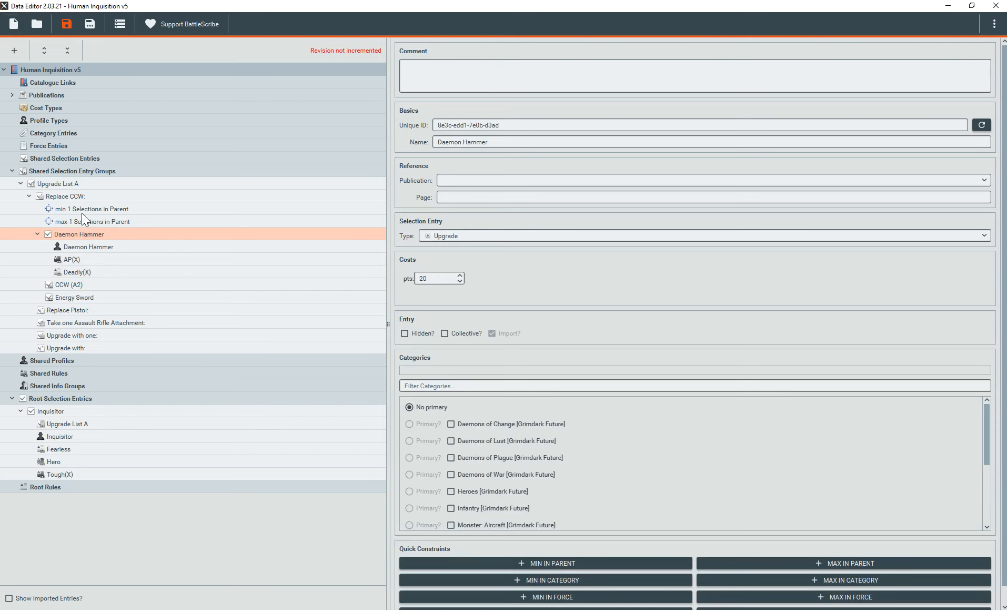
# Save the catalogue with the Daemon Hammer option, switch to the Roster Editor and reload the roster
pyautogui.click(81, 197)
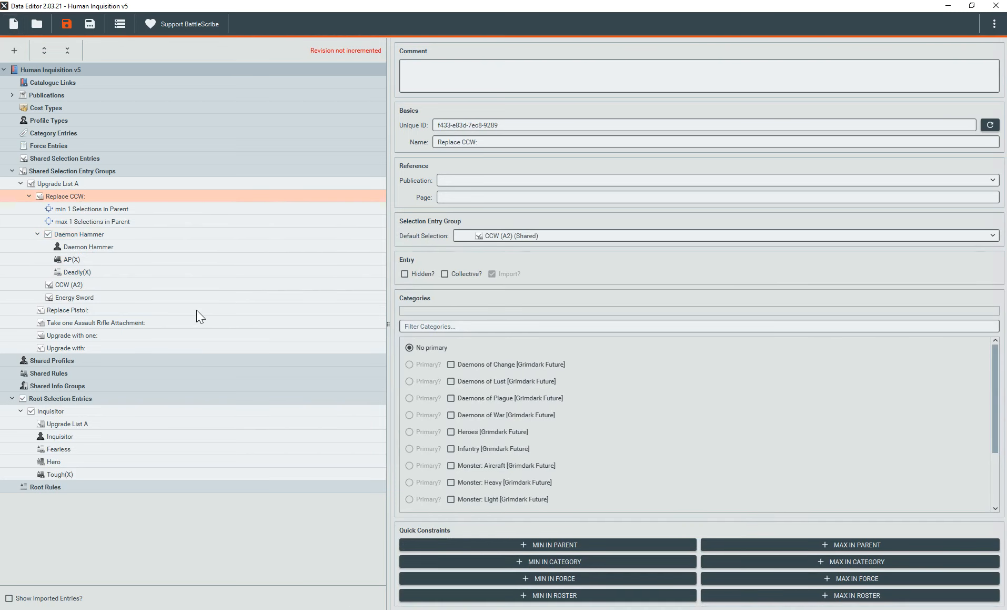
pyautogui.hotkey('ctrl', 's')
pyautogui.hotkey('alt', 'Tab')
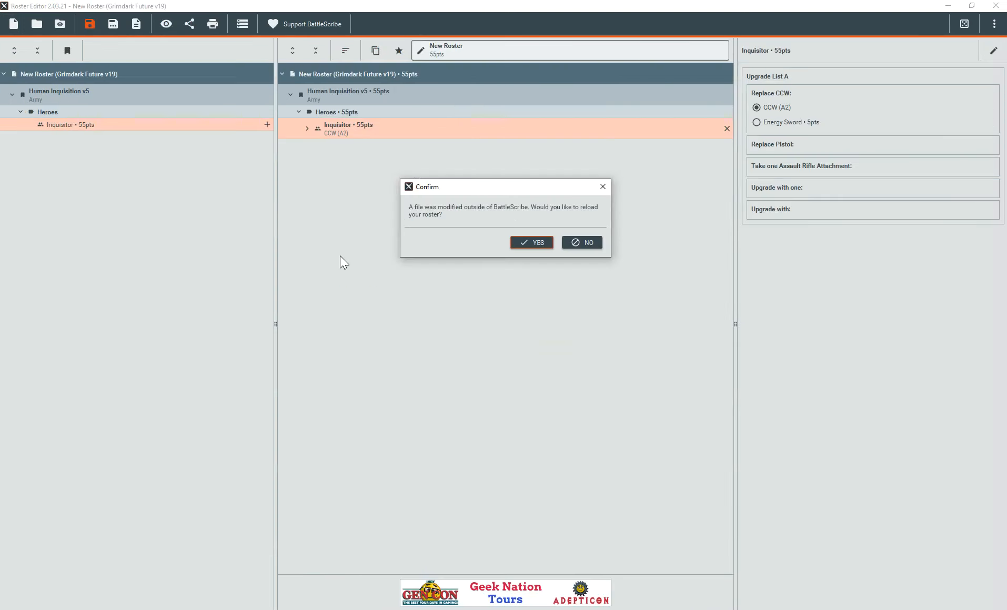
pyautogui.click(544, 243)
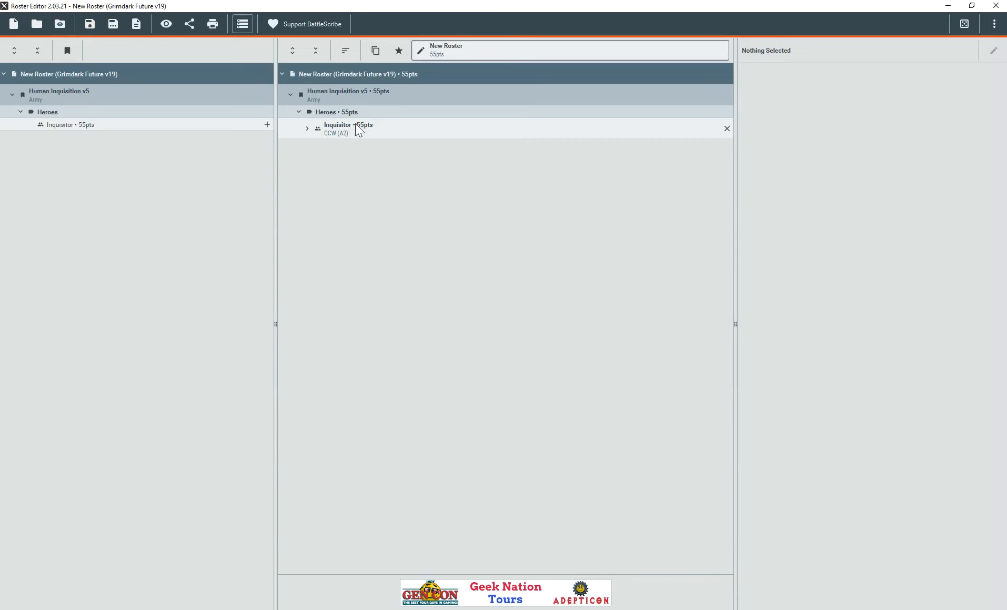
# Choose Daemon Hammer as the Inquisitor's Replace CCW: option and review the roster's printed output
pyautogui.click(358, 129)
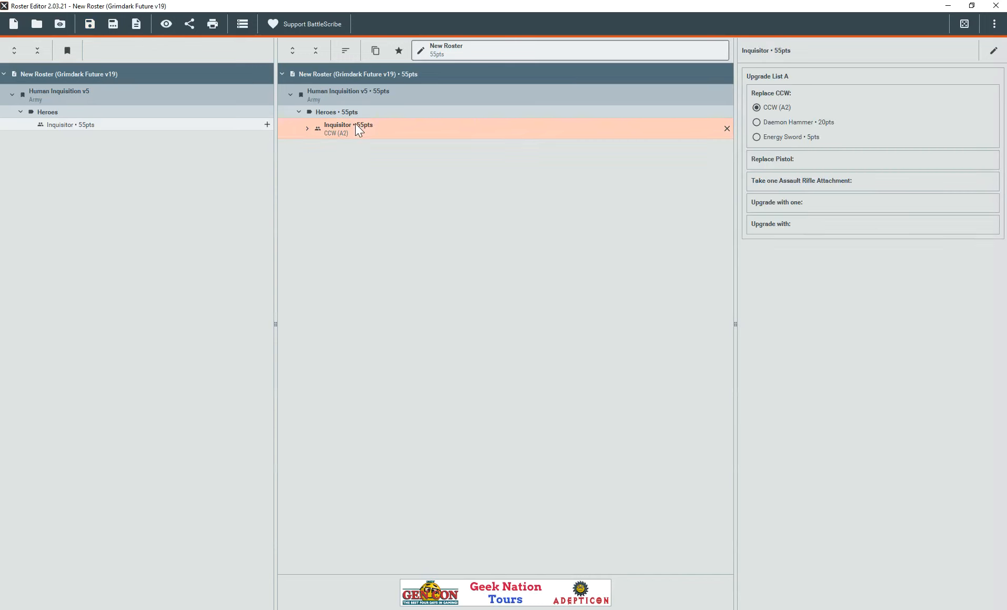
pyautogui.click(757, 122)
pyautogui.click(164, 25)
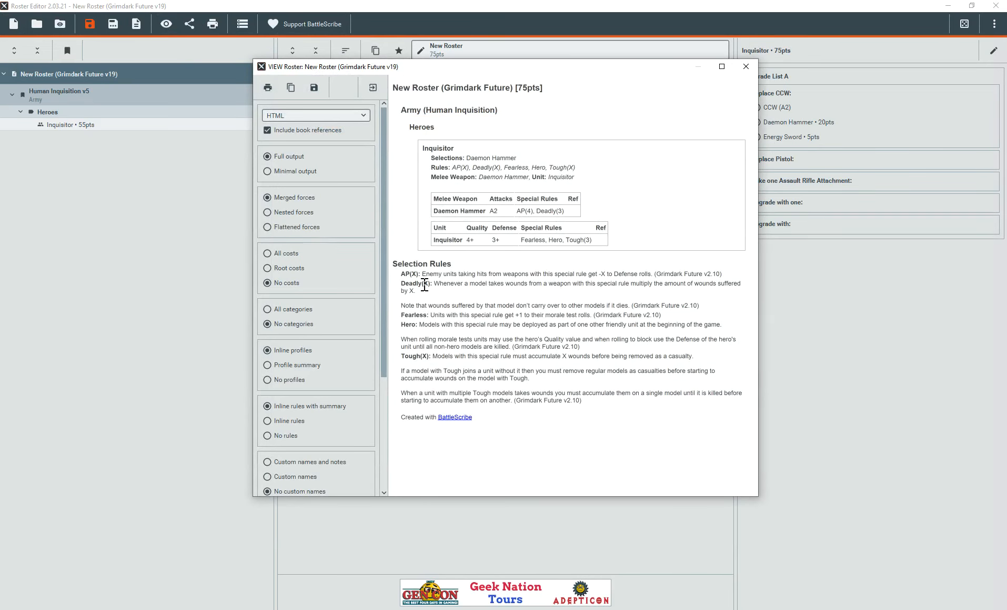
pyautogui.click(747, 67)
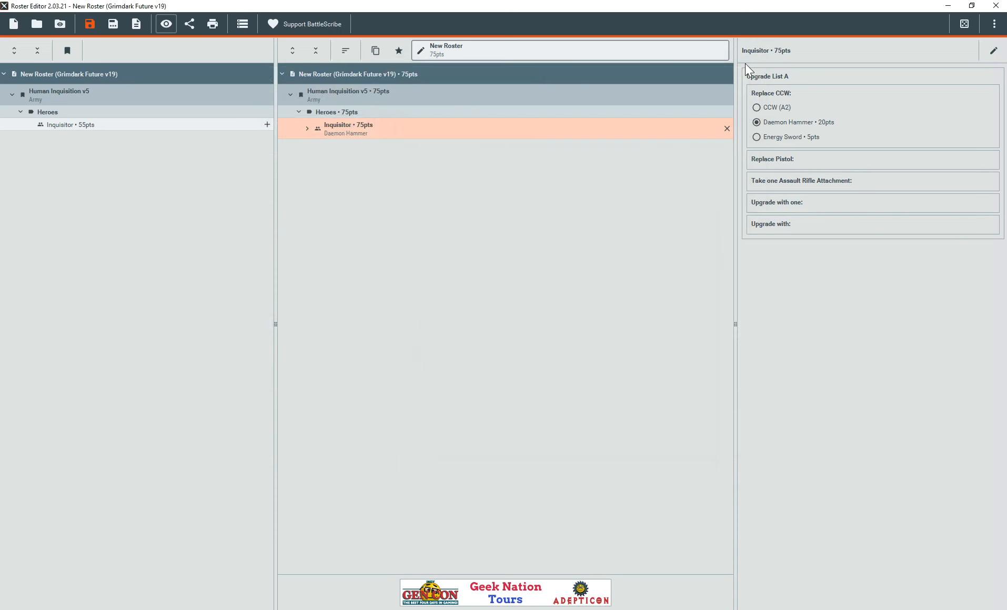
# Switch back to the Data Editor and review the Daemon Hammer entry, the Shared Selection Entries options and the Replace CCW: group
pyautogui.hotkey('alt', 'Tab')
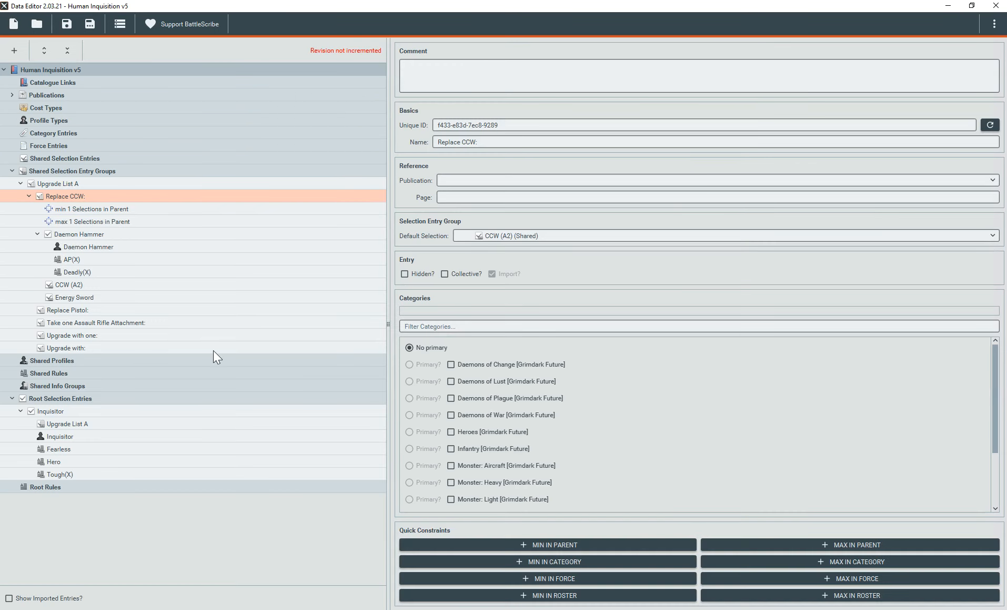
pyautogui.click(74, 234)
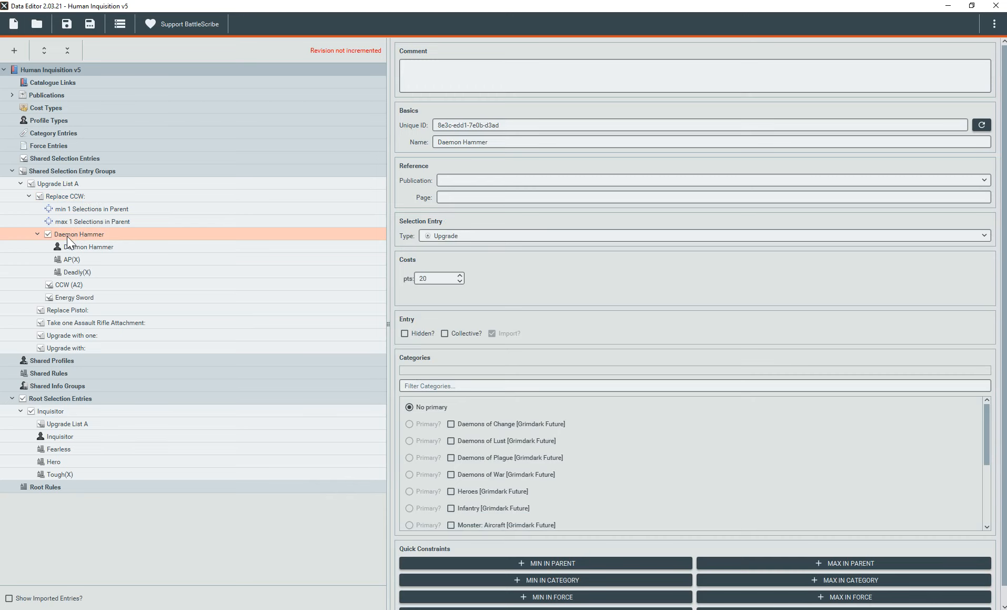
pyautogui.click(47, 159)
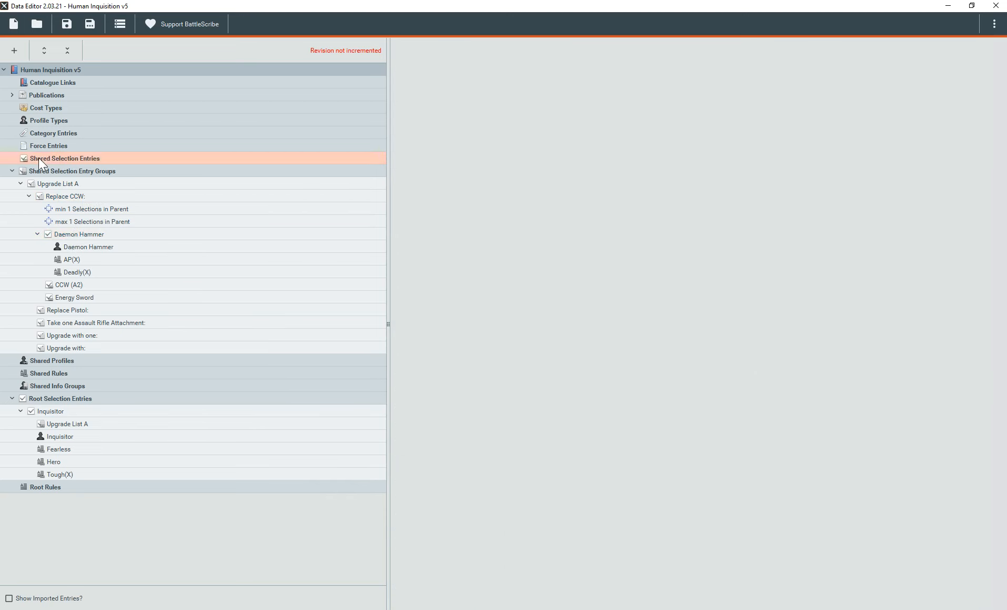
pyautogui.rightClick(58, 157)
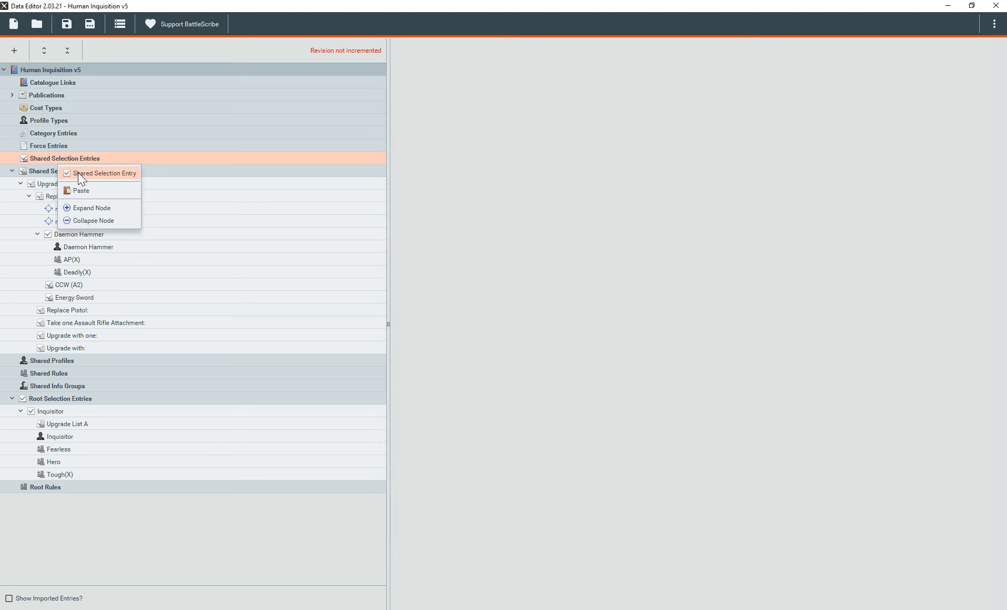
pyautogui.click(41, 197)
pyautogui.click(45, 196)
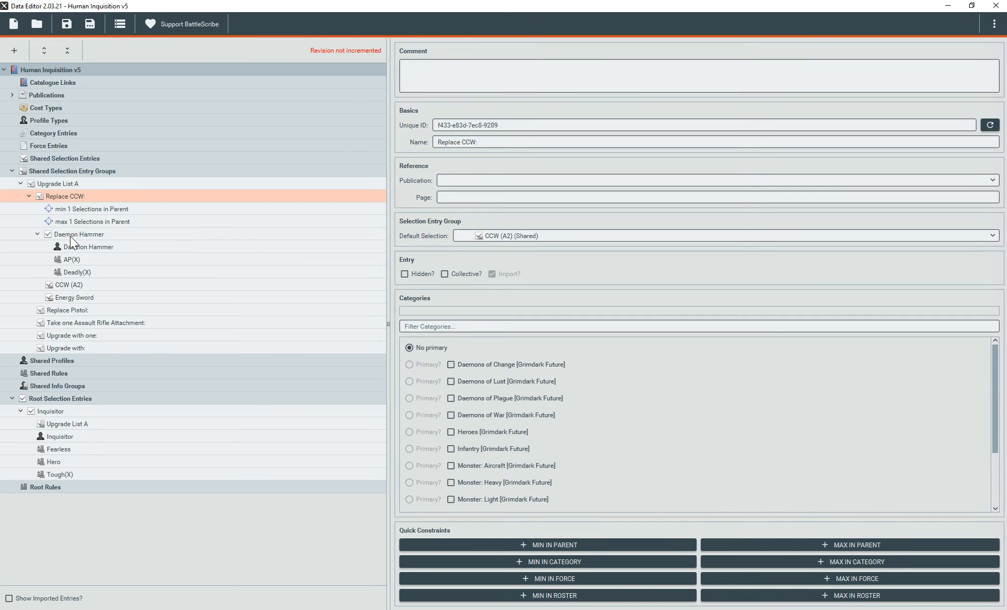
# Add an entry link to the Replace Pistol: group that targets the shared Pistol entry
pyautogui.click(74, 308)
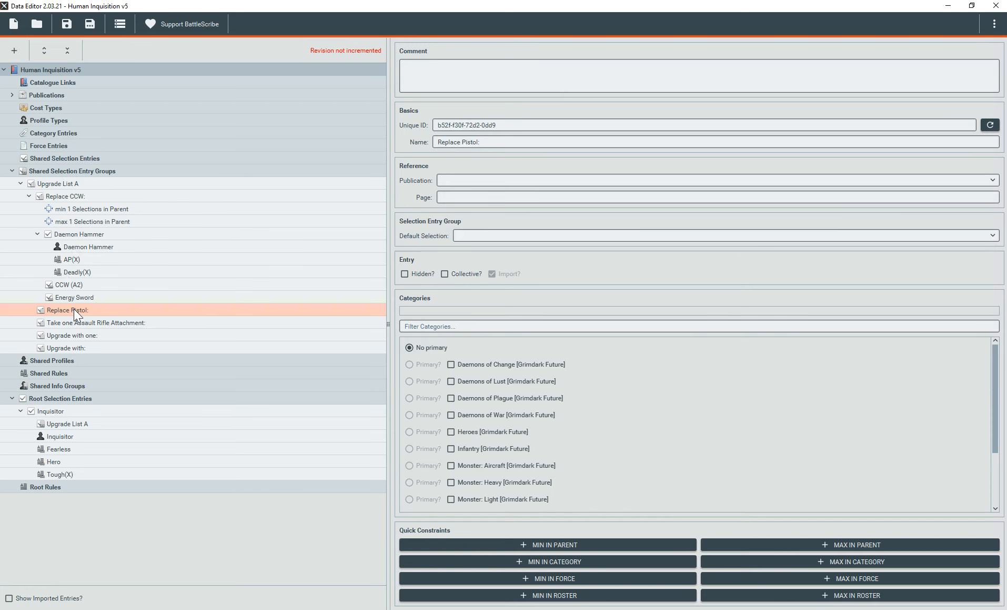
pyautogui.rightClick(74, 309)
pyautogui.click(112, 350)
pyautogui.click(492, 348)
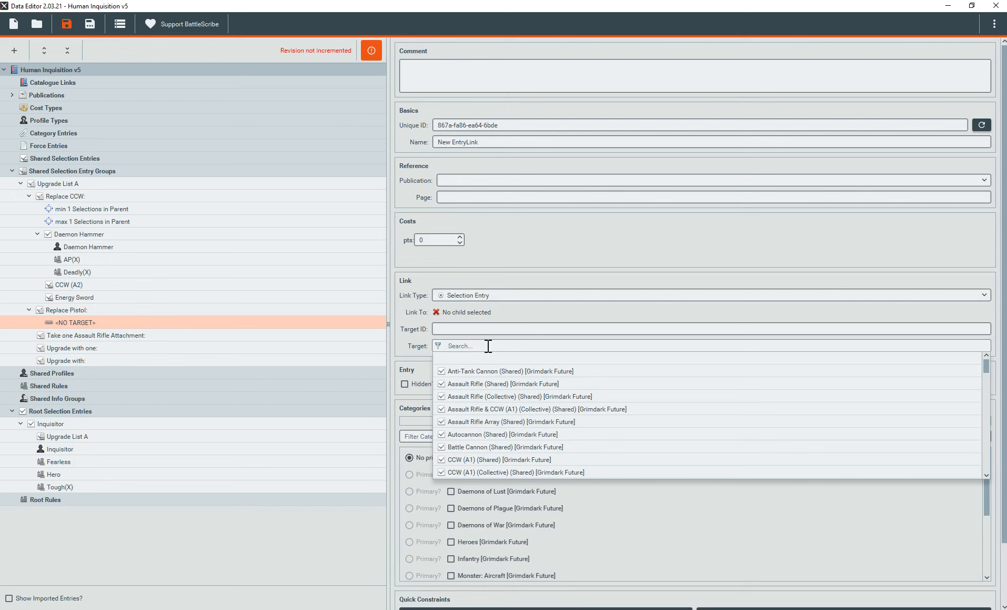
pyautogui.write('pisto')
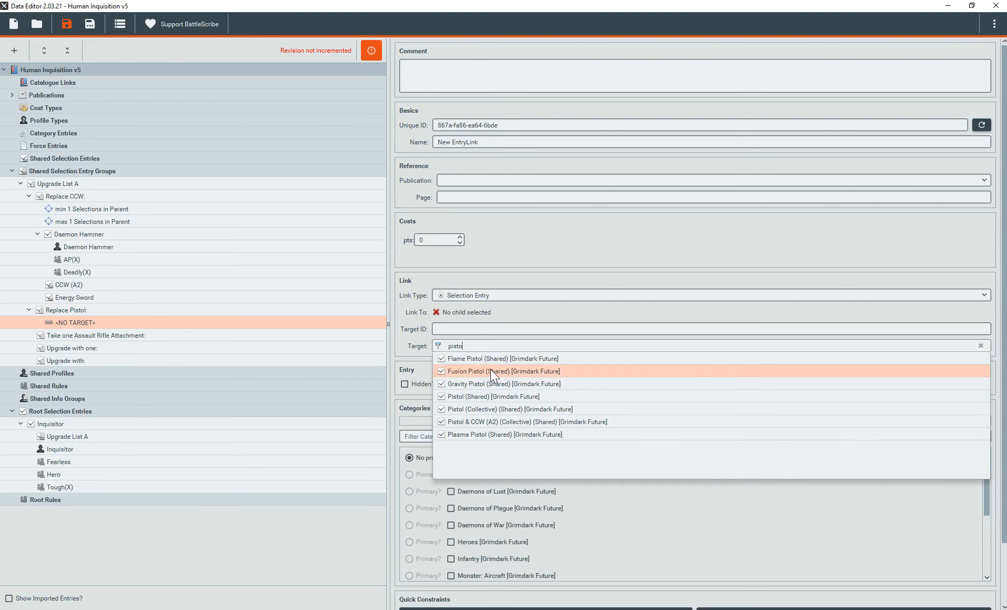
pyautogui.click(498, 398)
# Add a minimum of 1 and a maximum of 1 selections in parent to the Replace Pistol: group
pyautogui.click(77, 310)
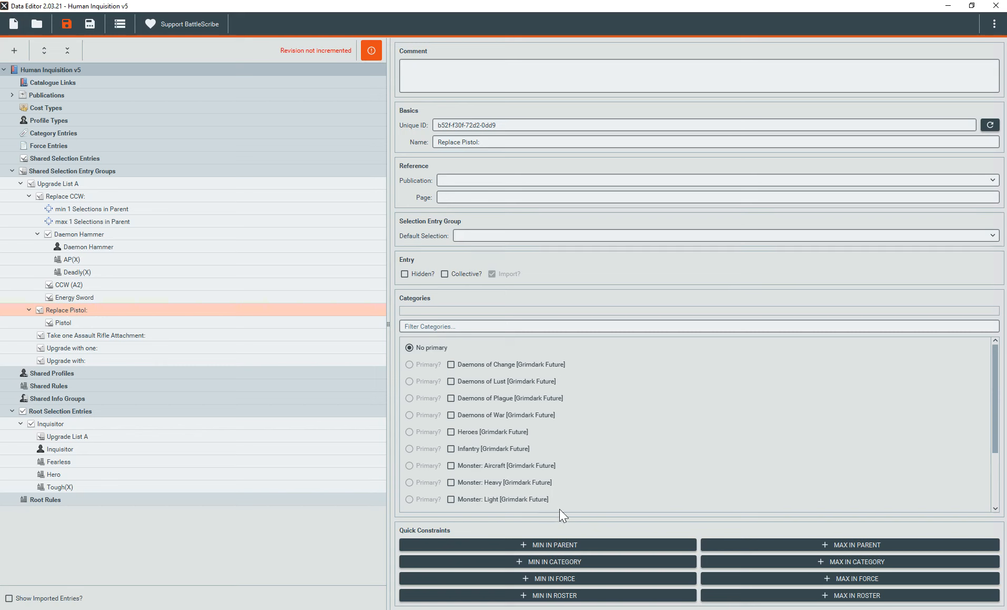
pyautogui.click(575, 544)
pyautogui.doubleClick(893, 142)
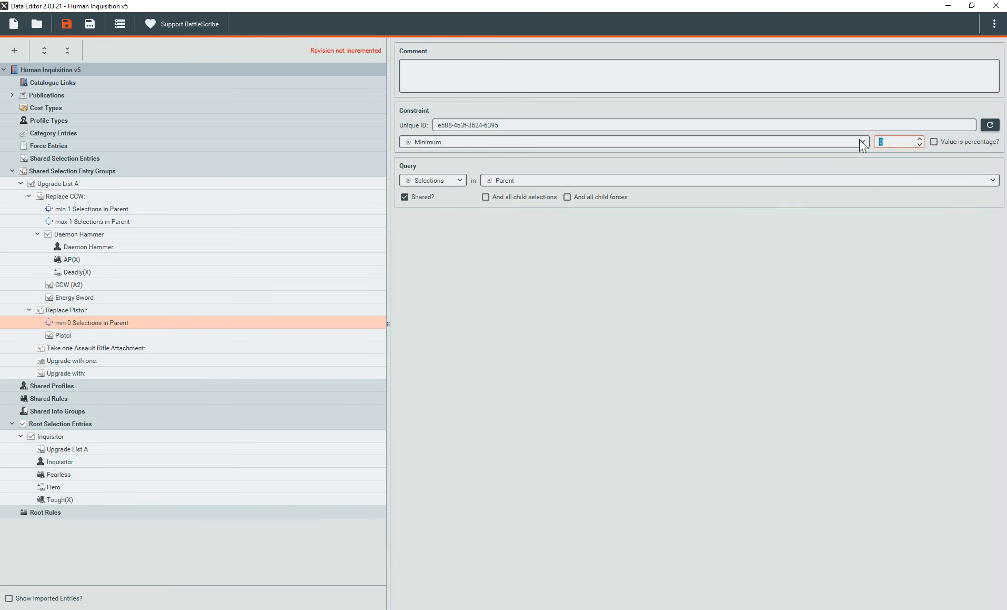
pyautogui.click(170, 312)
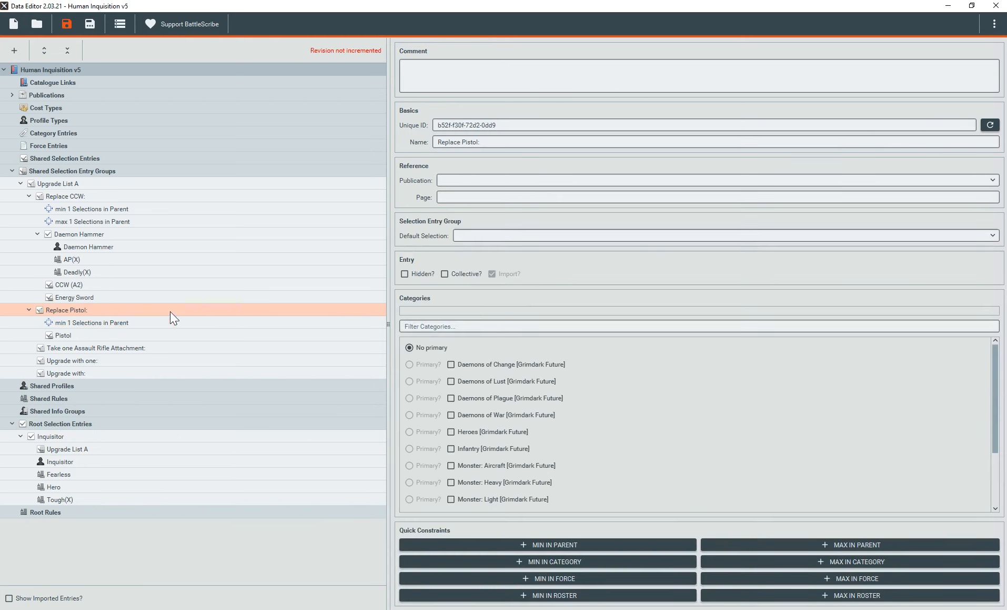
pyautogui.click(902, 544)
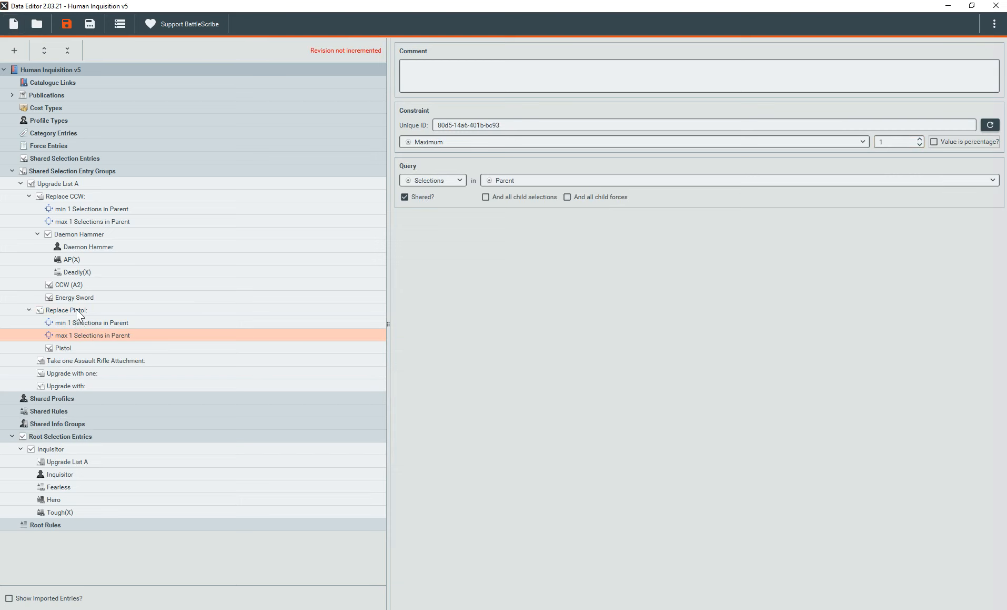
# Set the default selection of the Replace Pistol: group to Pistol (Shared)
pyautogui.click(76, 311)
pyautogui.click(470, 231)
pyautogui.click(481, 260)
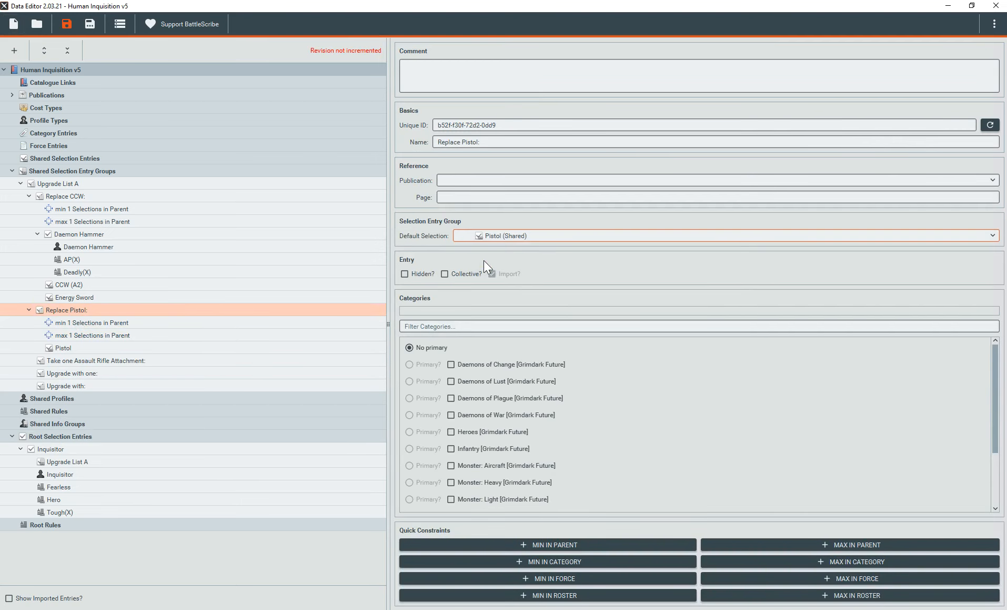
pyautogui.click(127, 336)
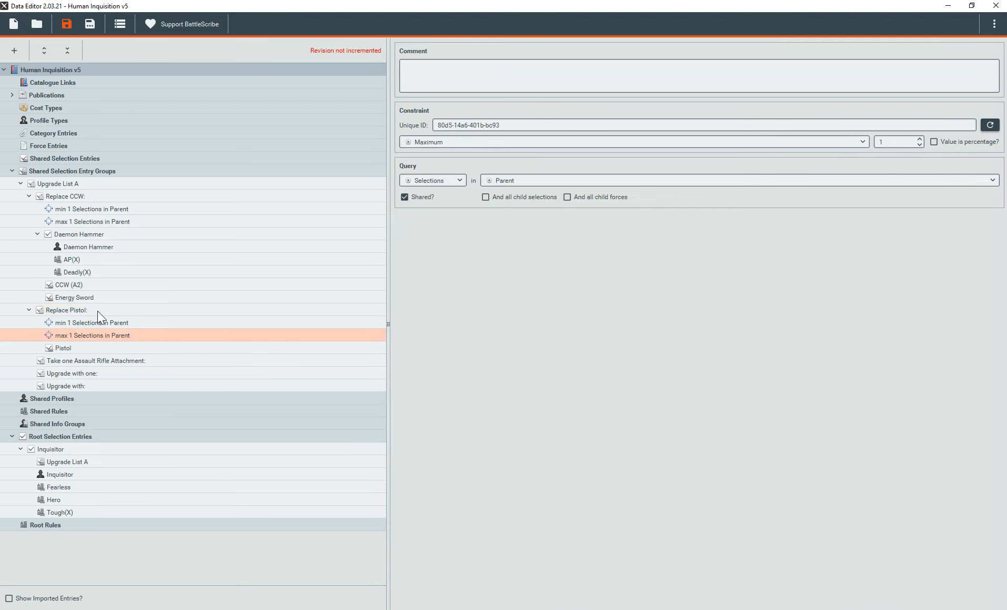
# Switch to the Human Inquisition v2.8 PDF to check list A's Replace Pistol: options, and return to the Data Editor
pyautogui.rightClick(97, 310)
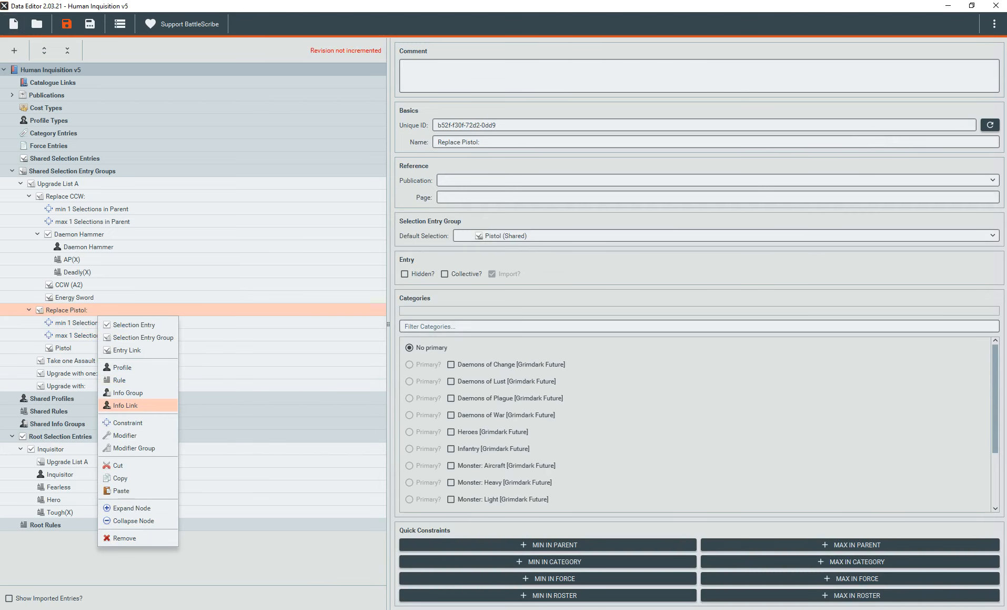
pyautogui.hotkey('alt', 'Tab')
pyautogui.hotkey('alt', 'Tab')
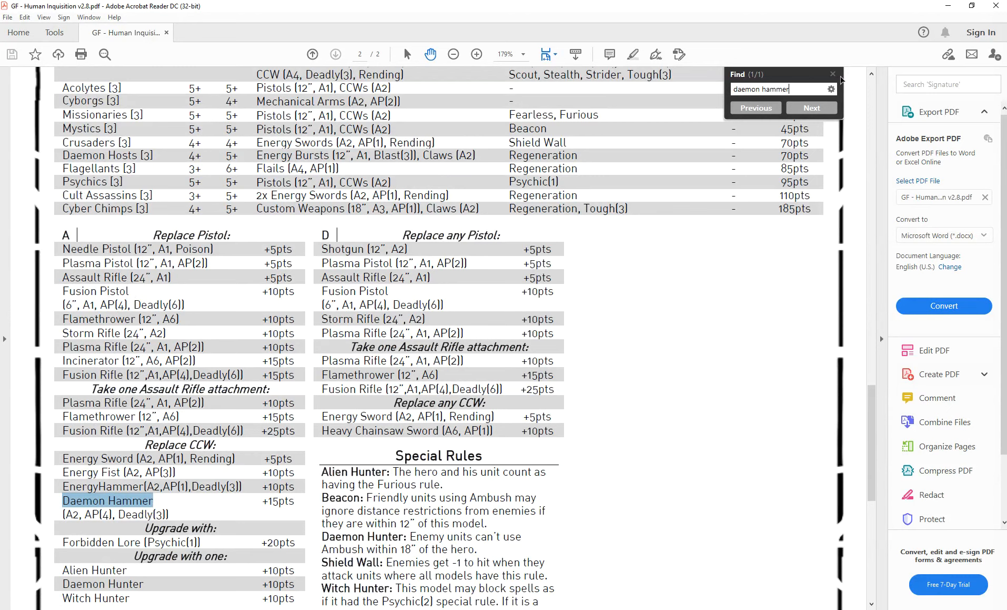
pyautogui.click(949, 7)
pyautogui.click(324, 608)
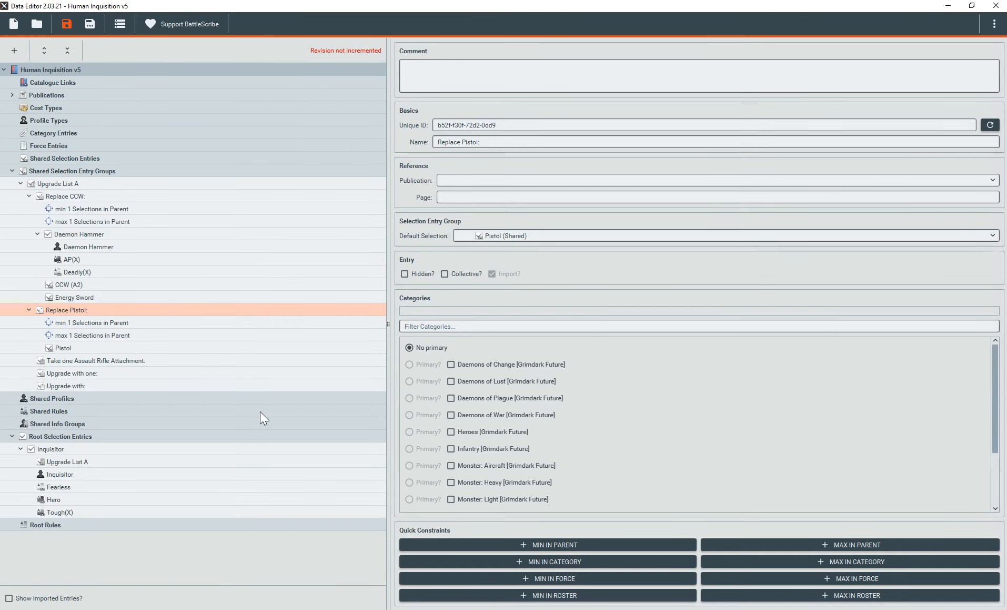
# Add an entry link to the Replace Pistol: group targeting Plasma Pistol (Shared), check its price in the PDF, and set its cost to 5 pts
pyautogui.rightClick(60, 311)
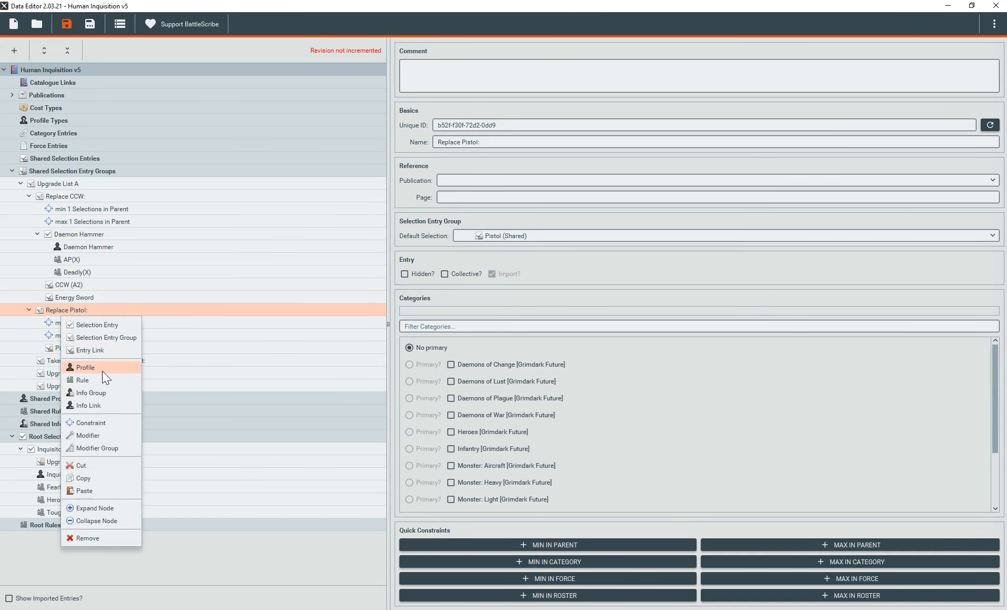
pyautogui.click(108, 348)
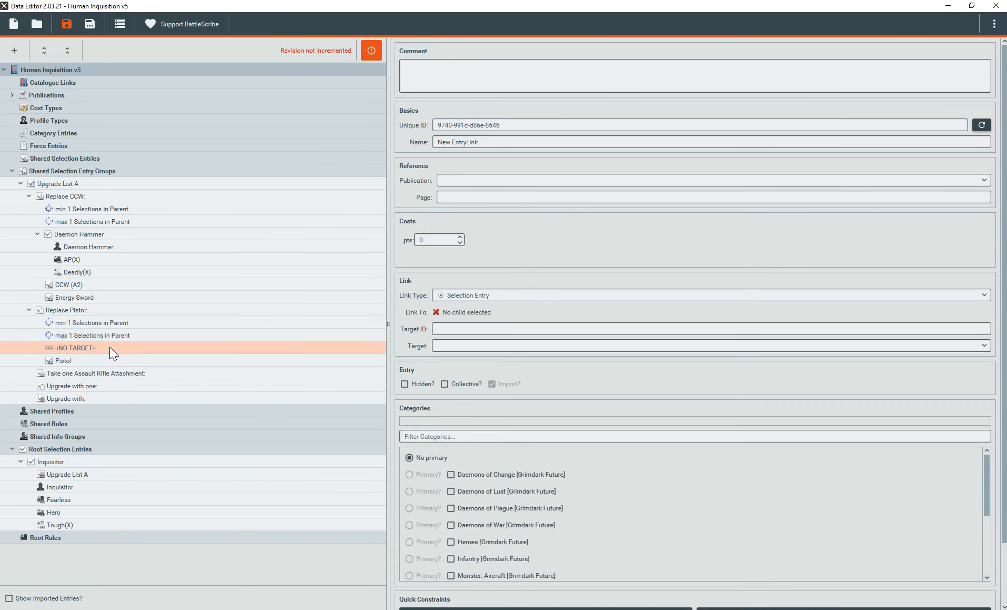
pyautogui.click(467, 345)
pyautogui.write('plas')
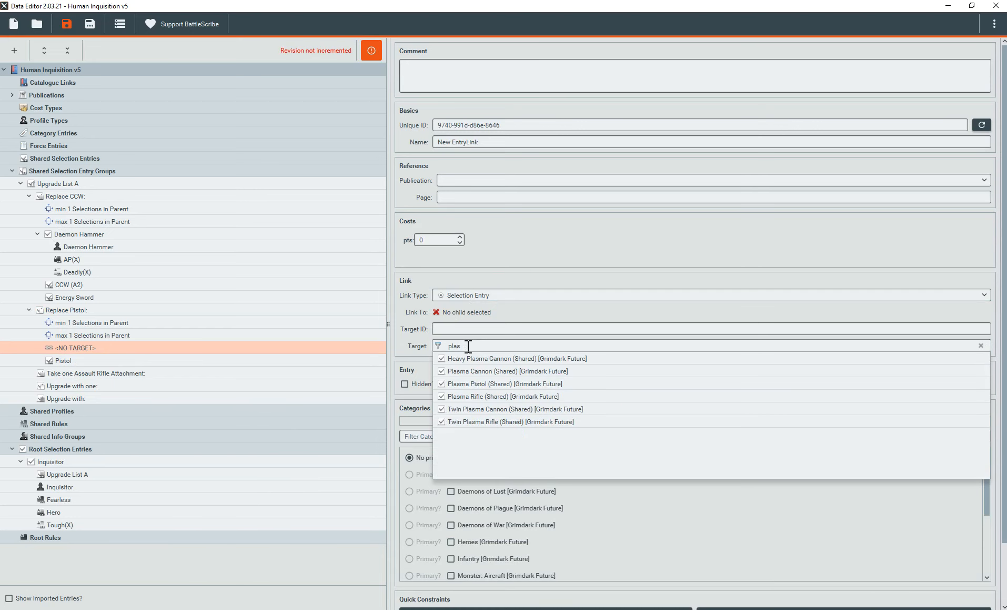
pyautogui.click(513, 384)
pyautogui.hotkey('alt', 'Tab')
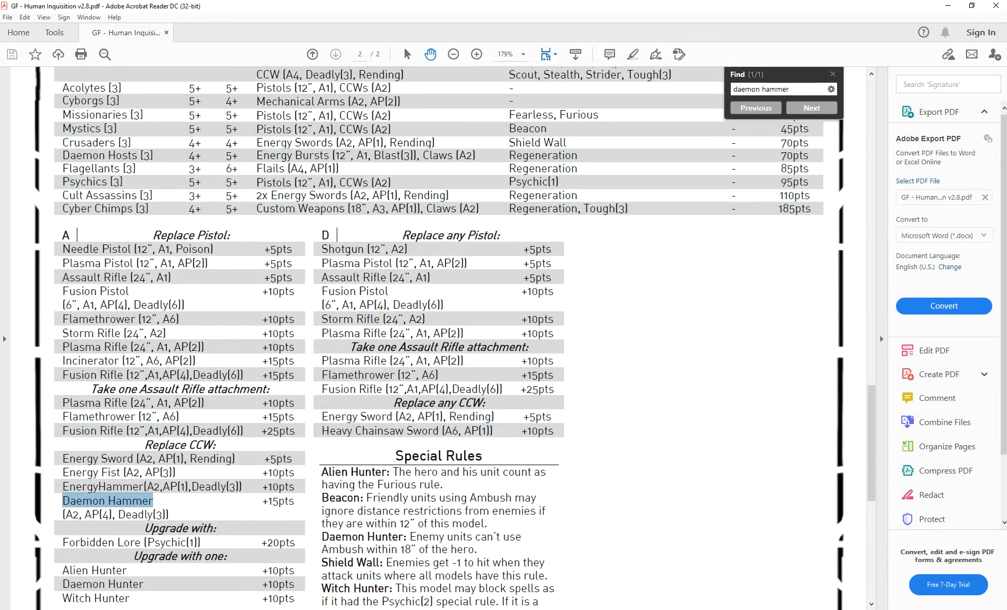
pyautogui.hotkey('alt', 'Tab')
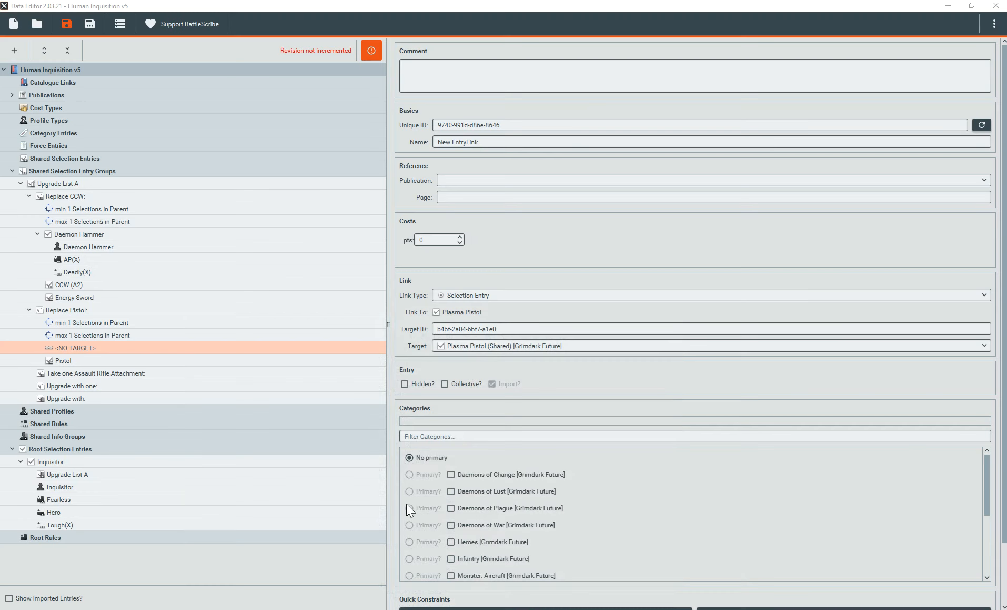
pyautogui.click(442, 239)
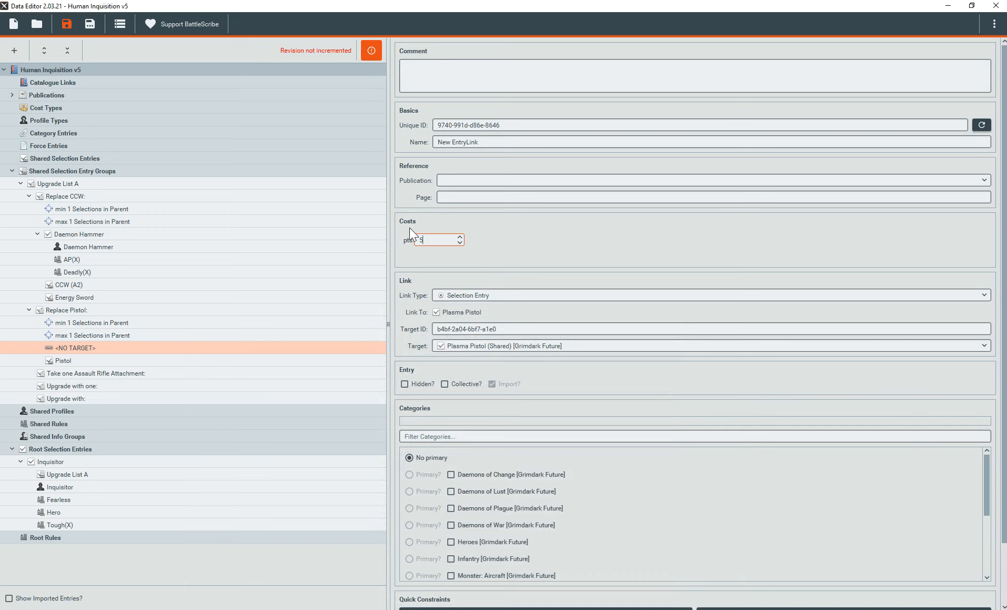
# Add an entry link to the Replace Pistol: group targeting Assault Rifle (Shared), with a cost of 5 pts
pyautogui.rightClick(94, 309)
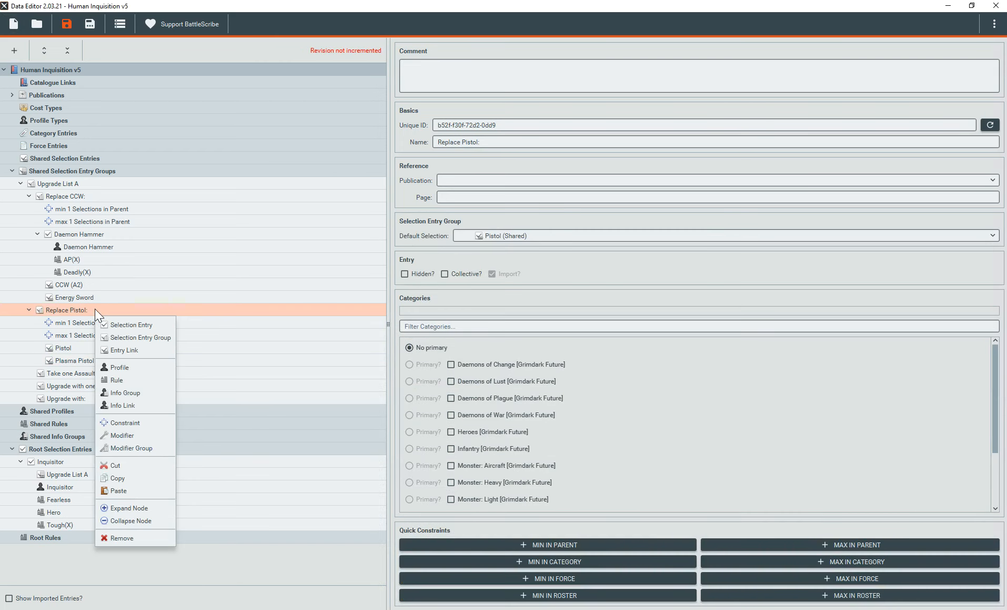
pyautogui.click(116, 349)
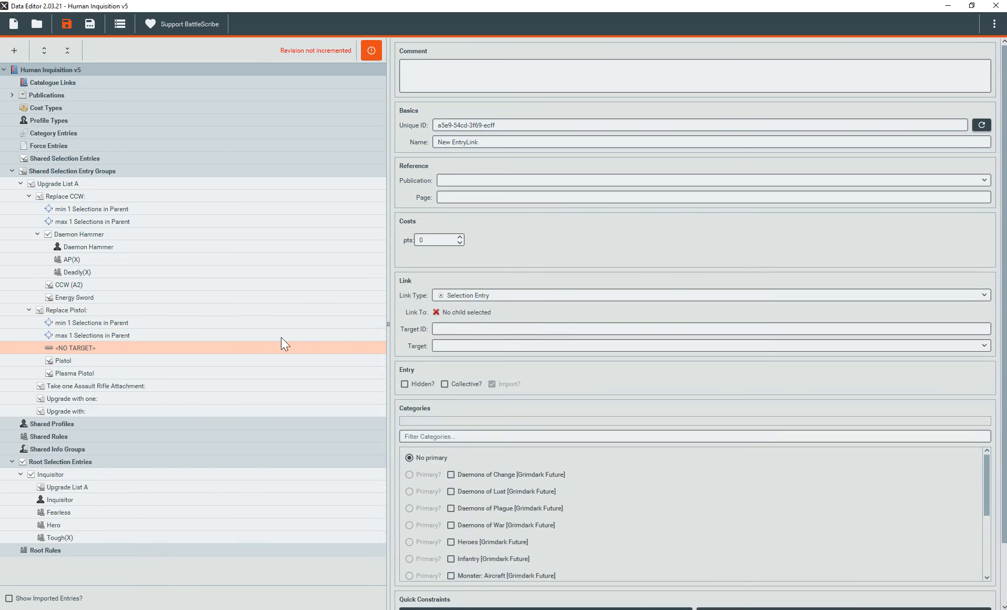
pyautogui.click(453, 348)
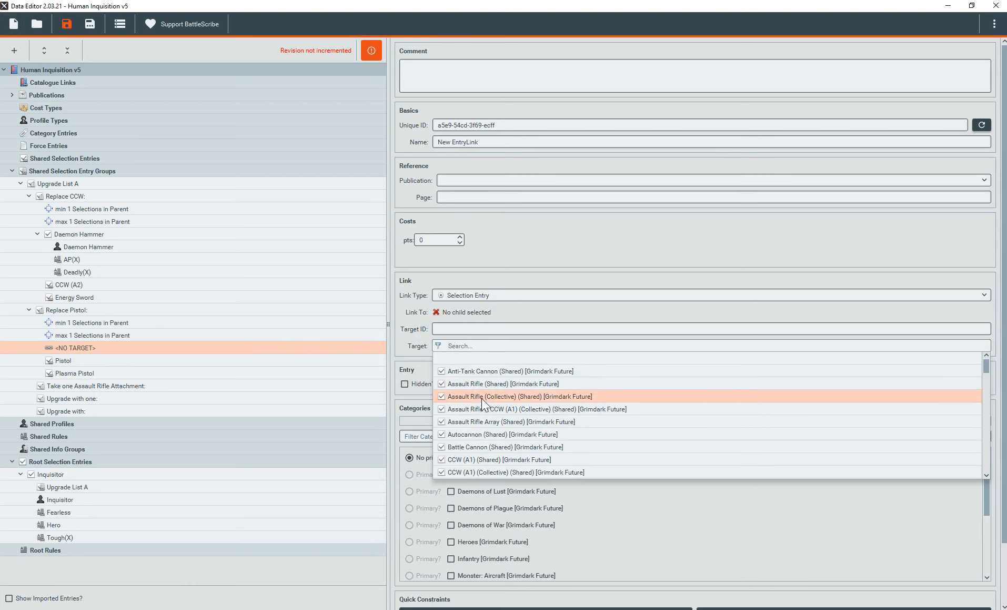
pyautogui.click(498, 384)
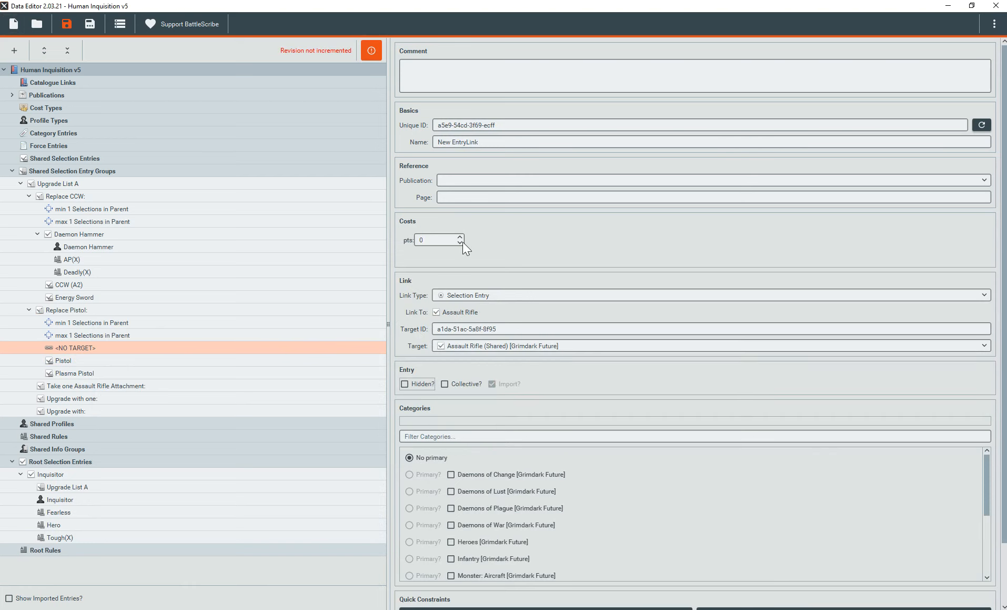
pyautogui.moveTo(441, 240); pyautogui.dragTo(415, 238)
pyautogui.write('5')
pyautogui.press('Tab')
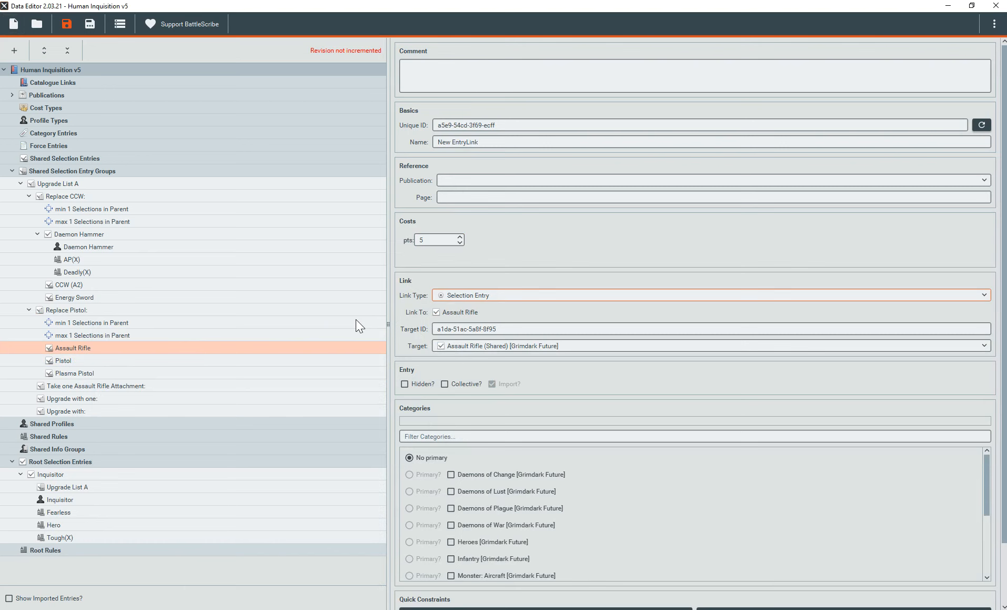
# Add a modifier that sets Hidden to true on the Take one Assault Rifle Attachment: group, and save the catalogue
pyautogui.click(107, 386)
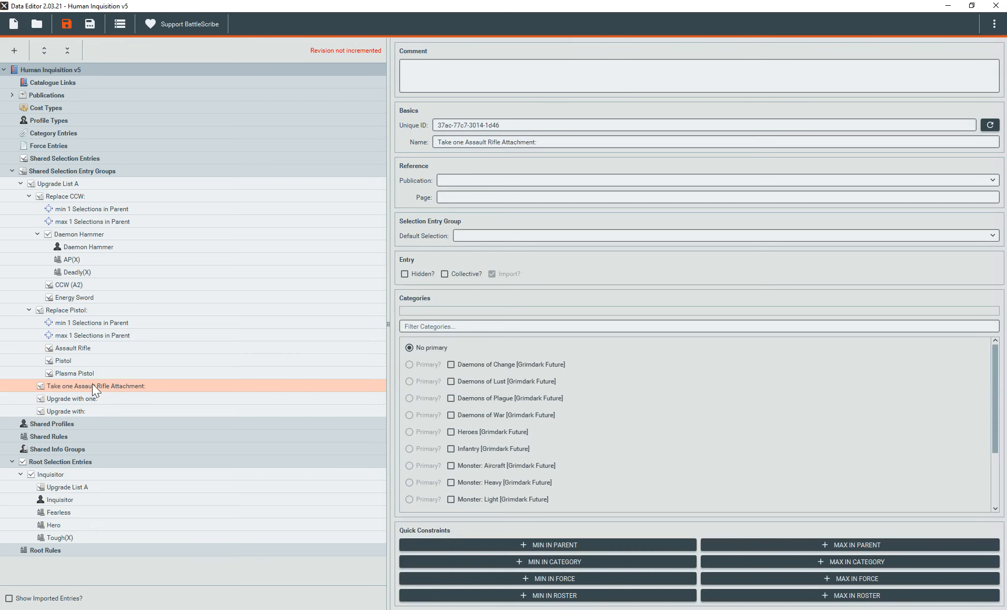
pyautogui.rightClick(107, 386)
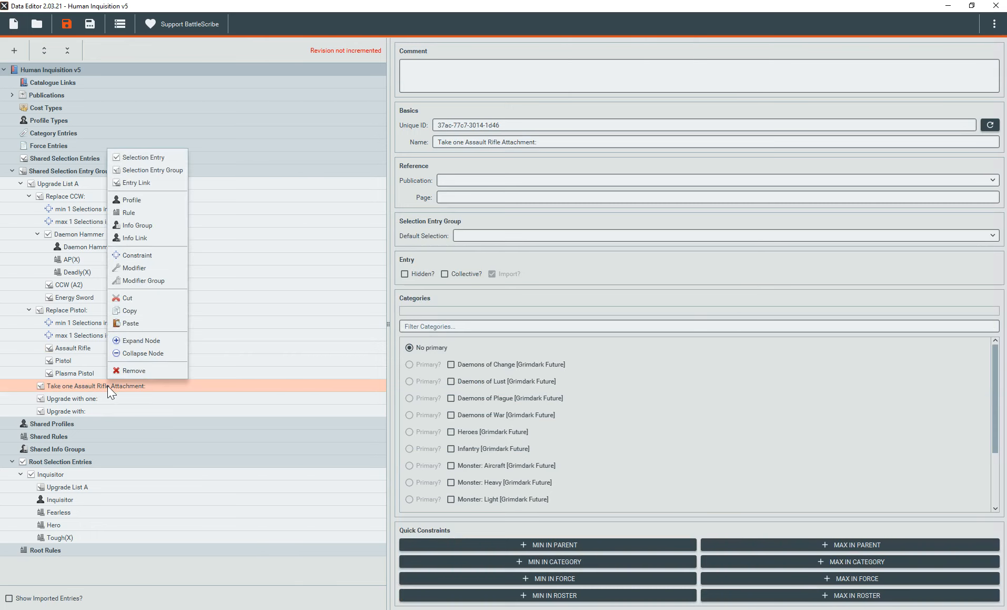
pyautogui.click(149, 269)
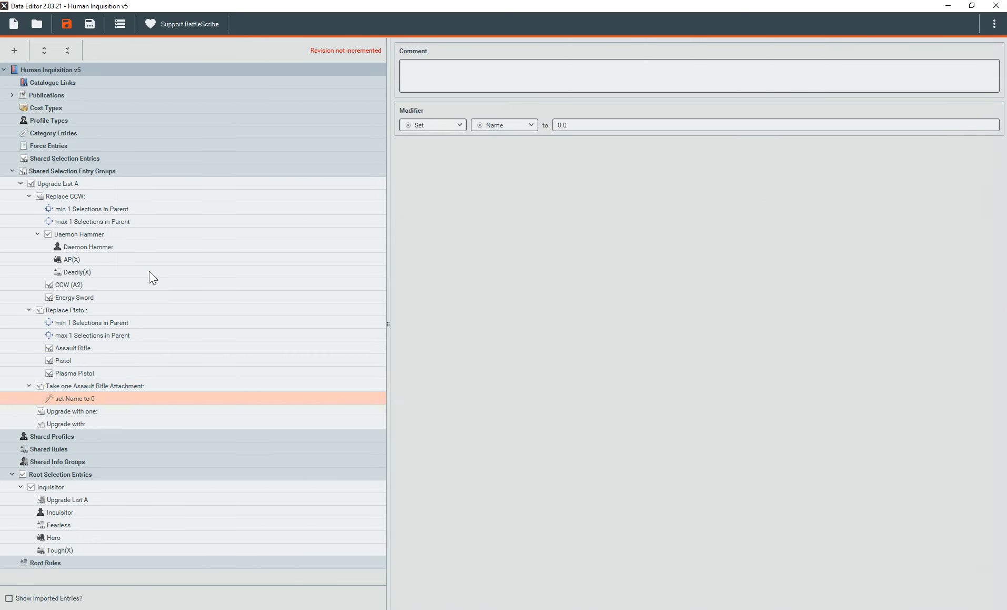
pyautogui.click(506, 127)
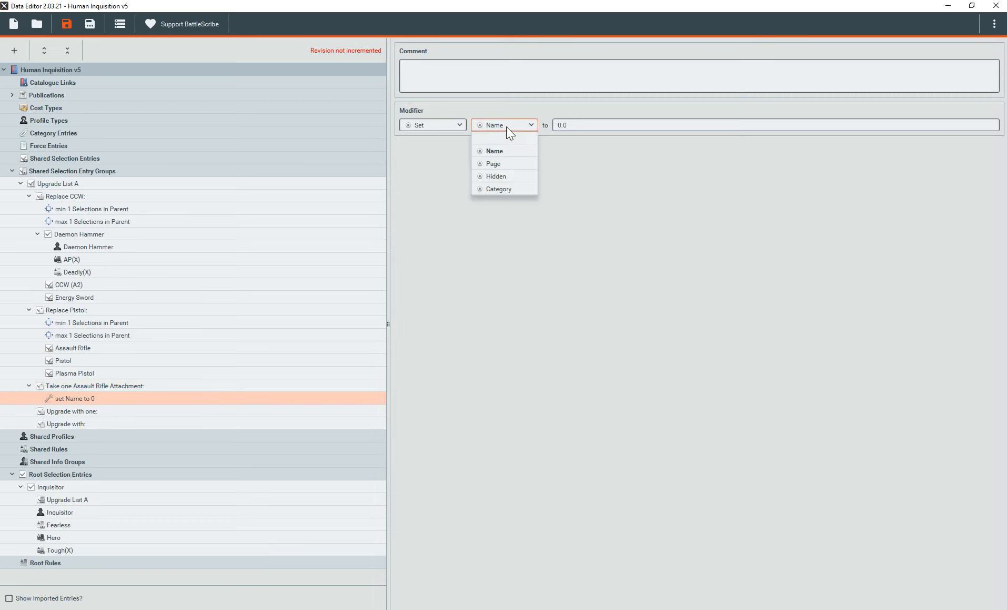
pyautogui.click(516, 178)
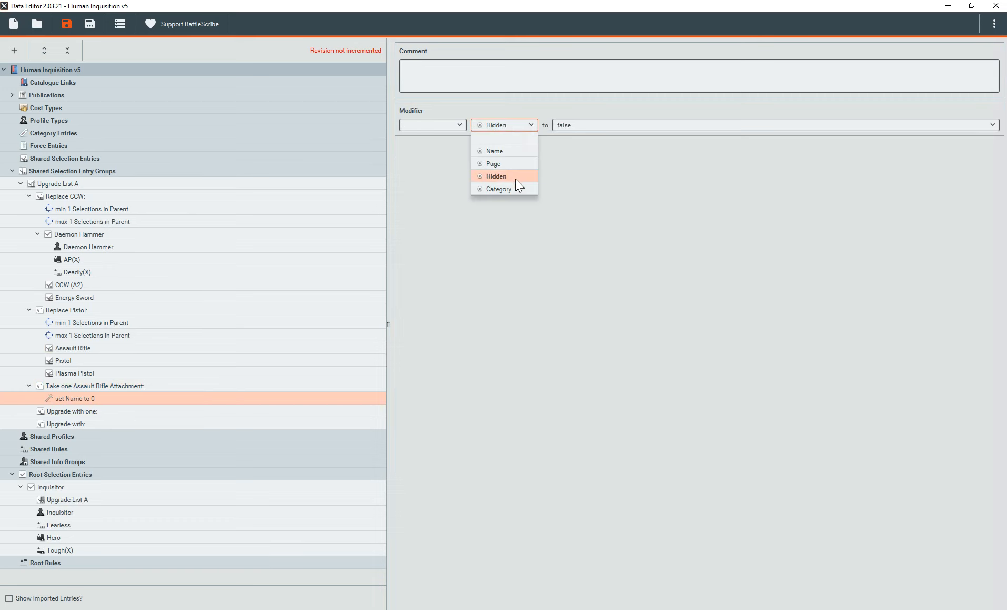
pyautogui.click(585, 127)
pyautogui.click(559, 145)
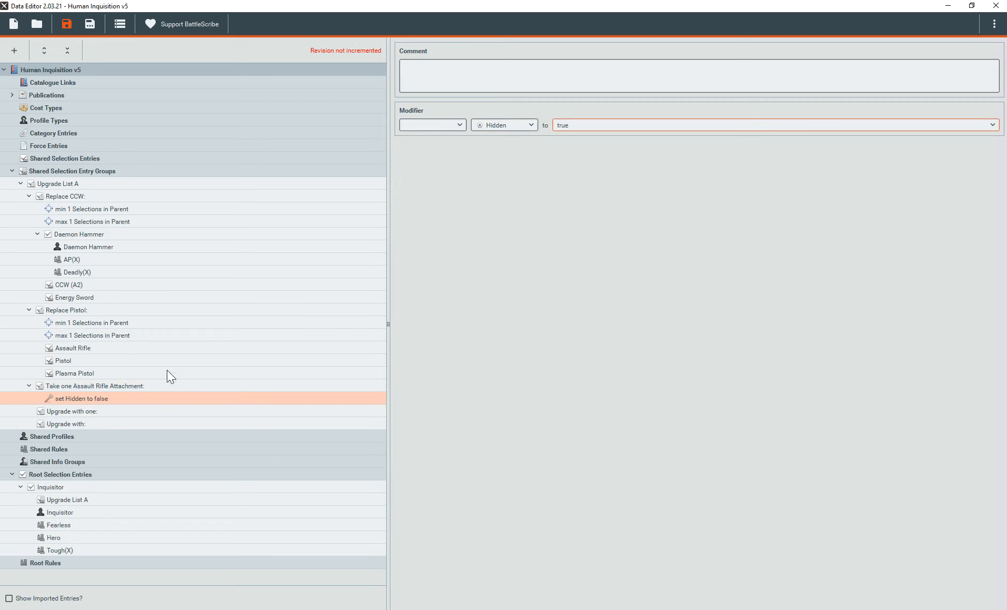
pyautogui.click(95, 406)
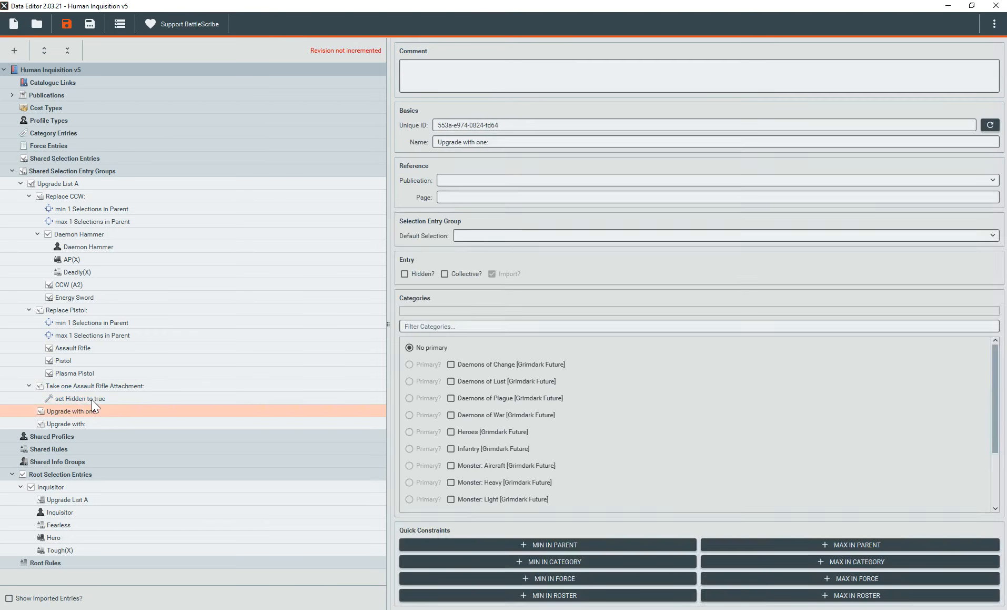
pyautogui.click(82, 398)
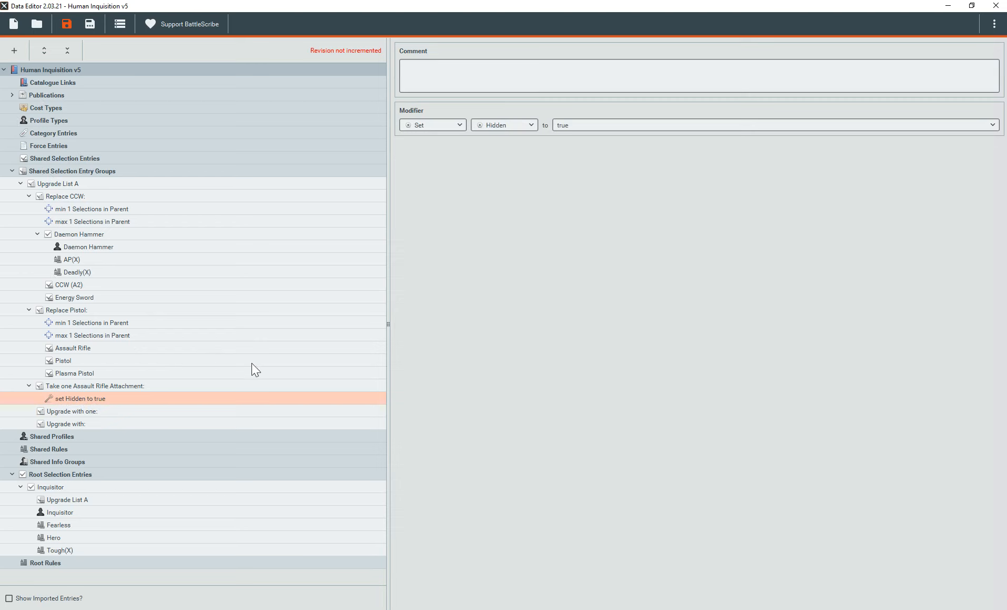
pyautogui.hotkey('ctrl', 's')
# Switch to the Roster Editor, reload the roster, and add an Inquisitor with the Assault Rifle to test the upgrade options
pyautogui.hotkey('alt', 'Tab')
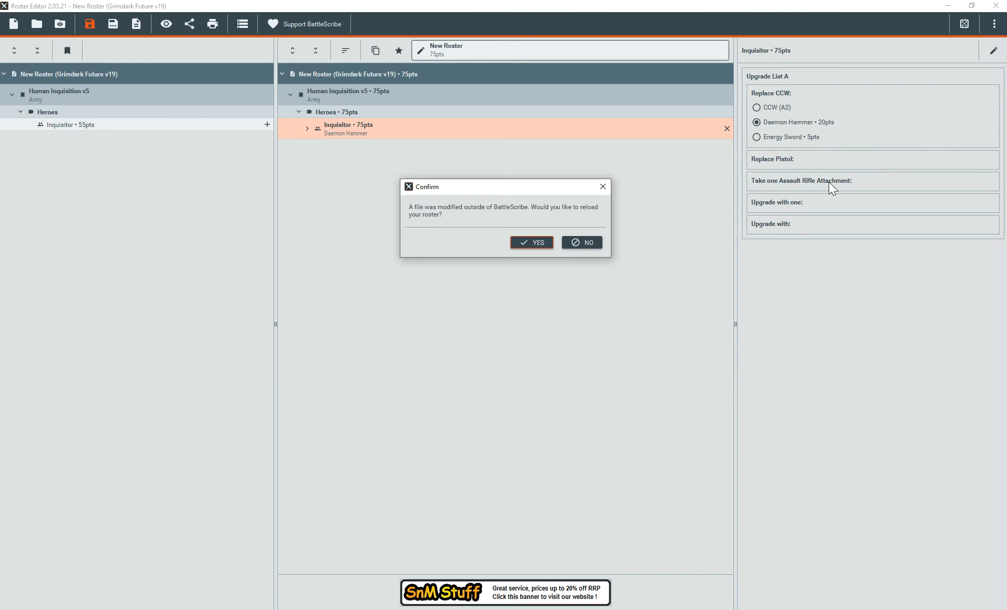
pyautogui.click(541, 241)
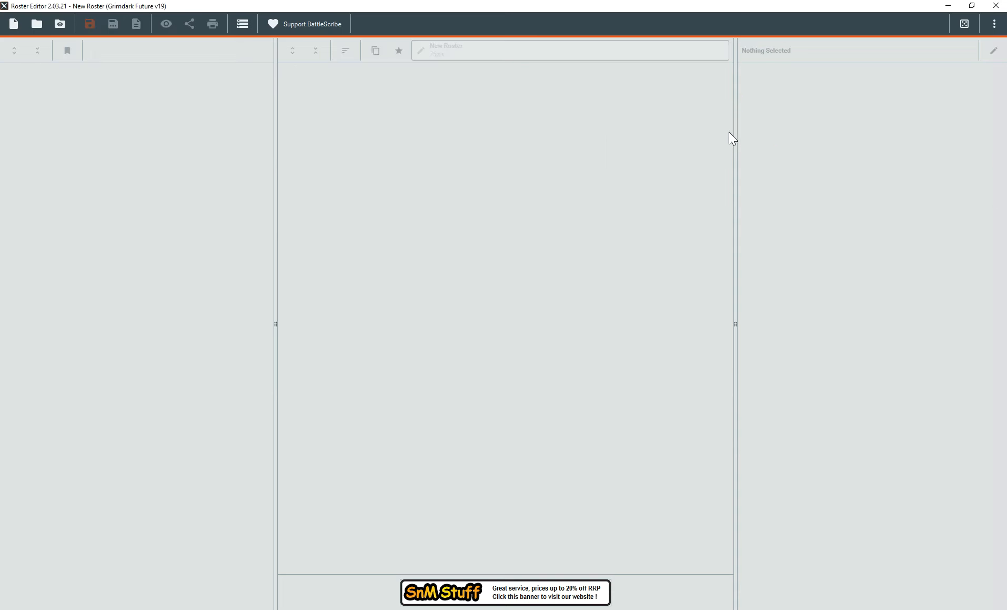
pyautogui.click(727, 128)
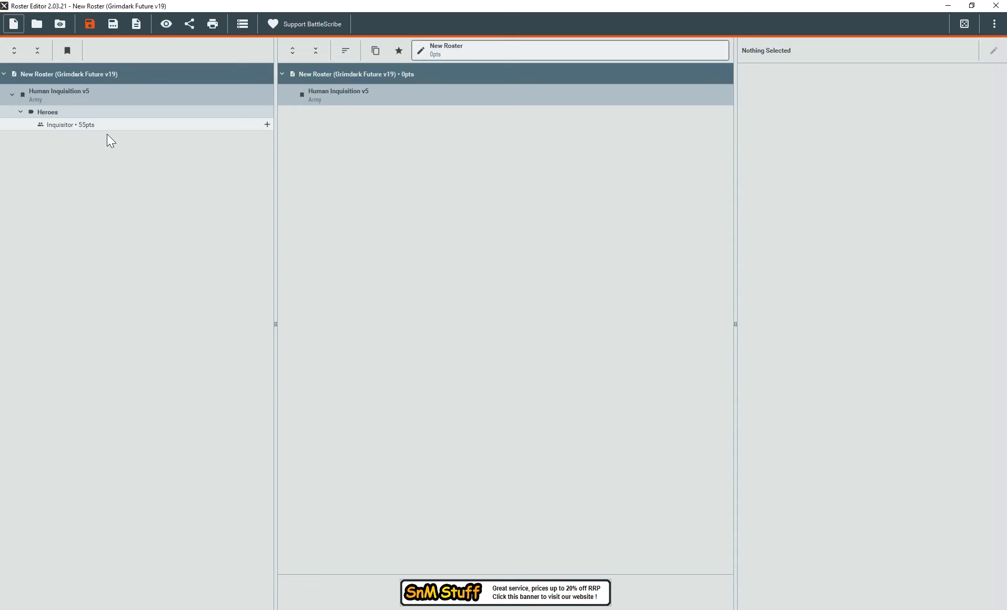
pyautogui.doubleClick(80, 123)
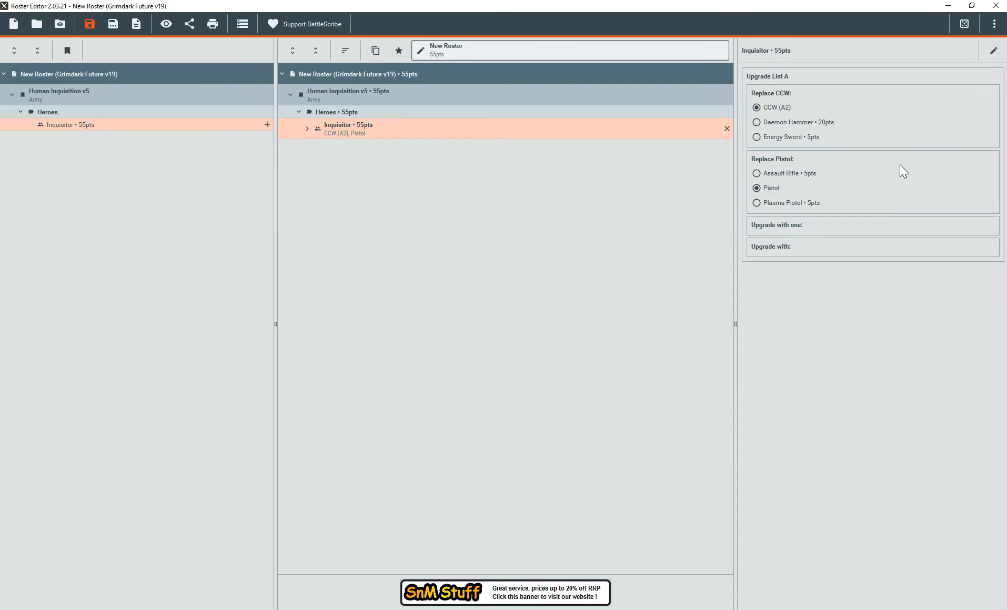
pyautogui.click(756, 173)
# Return to the Data Editor and give the Hidden modifier a condition of greater than 0 selections in parent, including all child selections
pyautogui.click(318, 608)
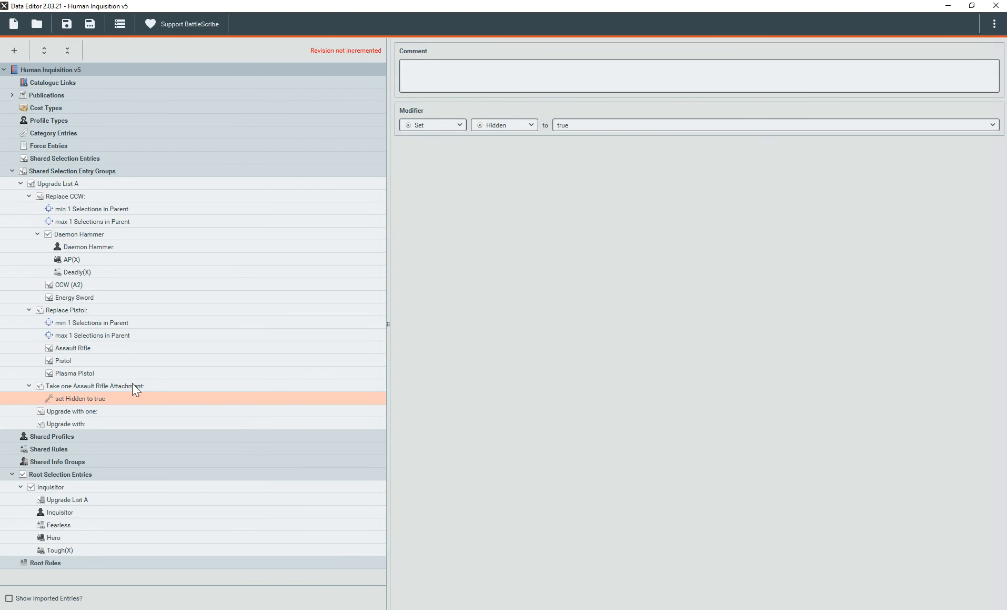
pyautogui.rightClick(70, 398)
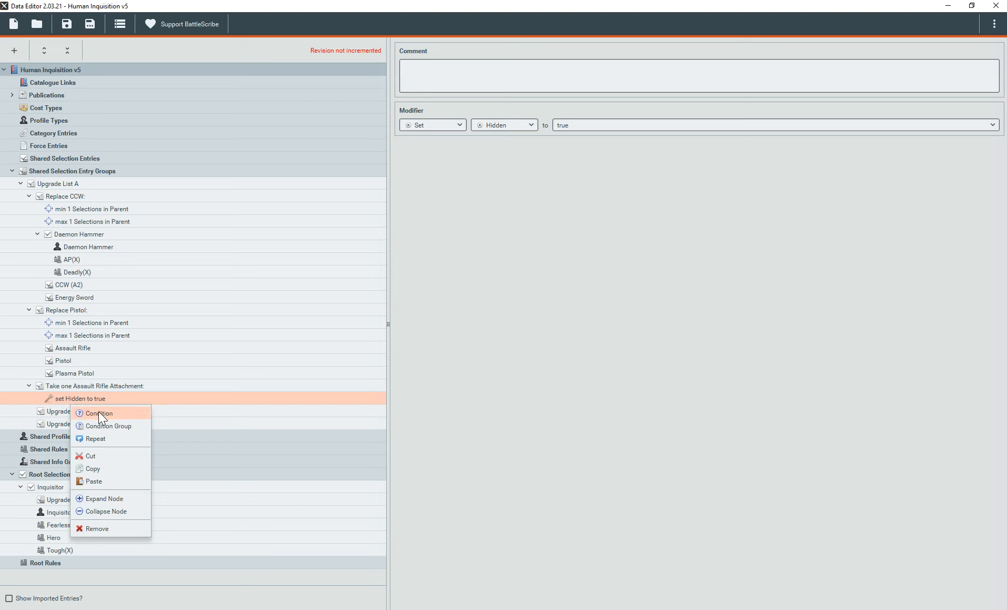
pyautogui.click(98, 412)
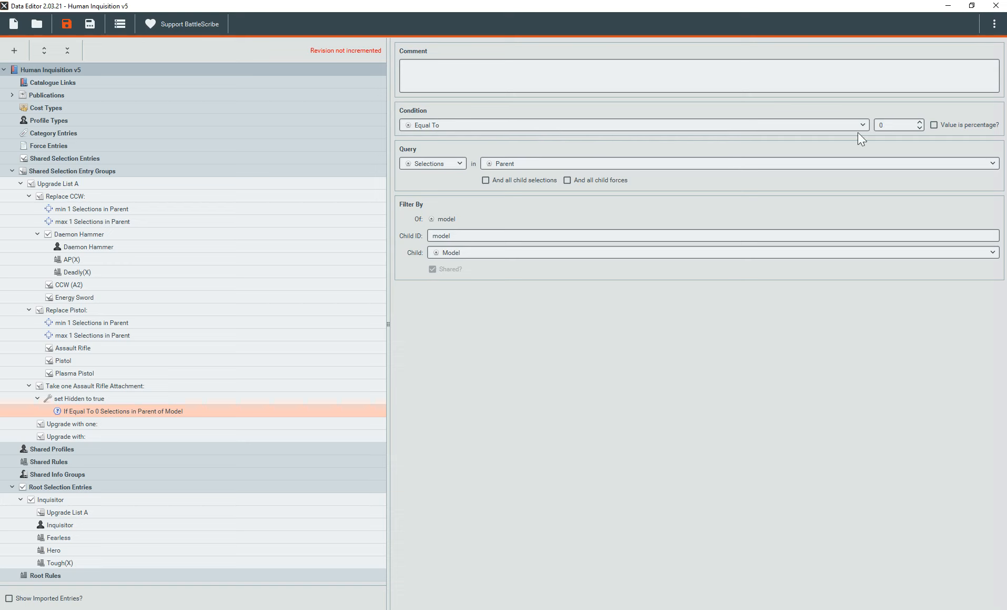
pyautogui.click(891, 126)
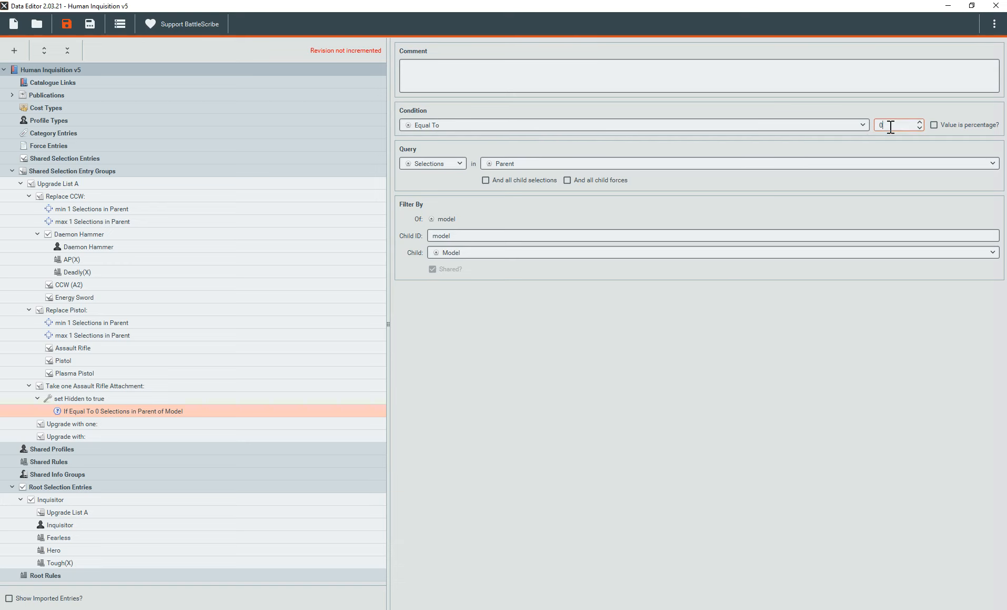
pyautogui.click(827, 124)
pyautogui.click(756, 163)
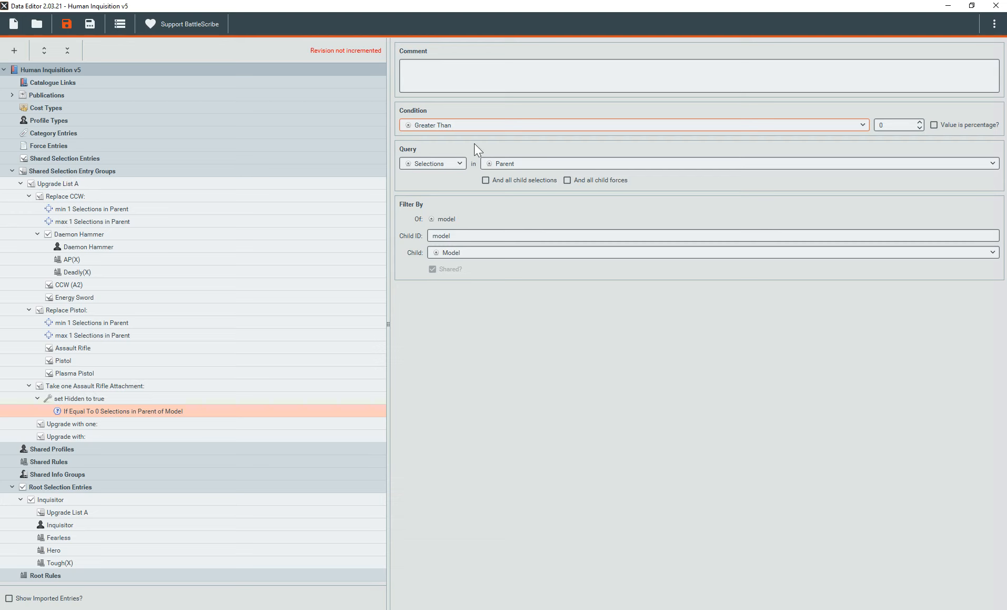
pyautogui.click(489, 177)
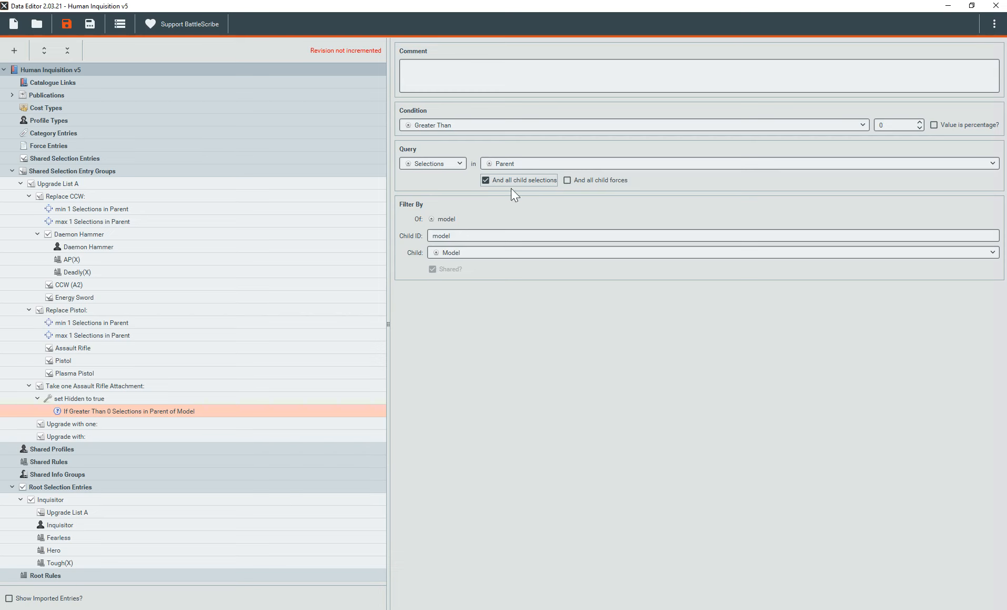
# Filter the modifier's condition by Assault Rifle (Shared) and review the condition and its modifier
pyautogui.click(469, 252)
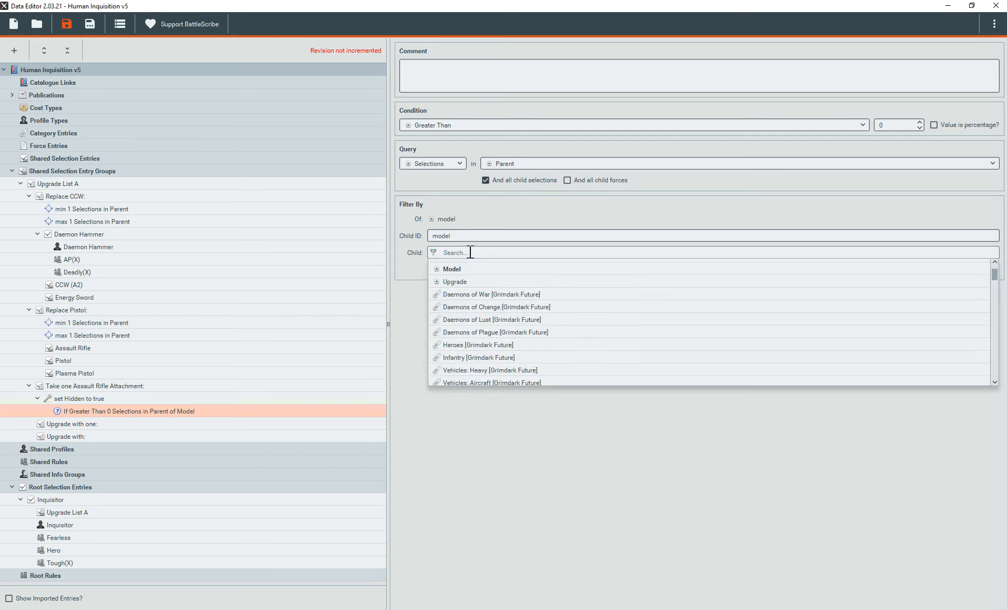
pyautogui.write('assault')
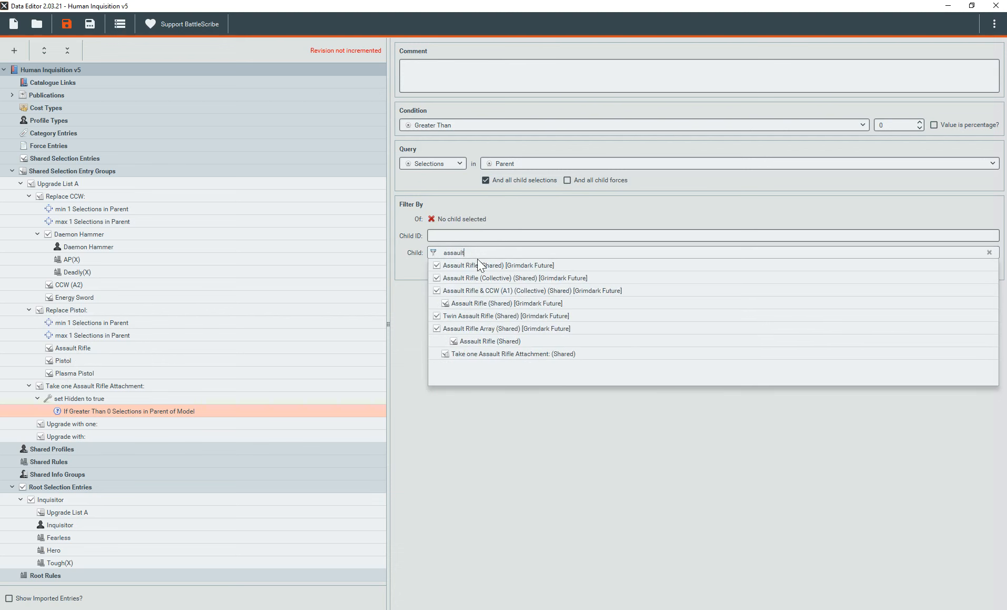
pyautogui.click(483, 264)
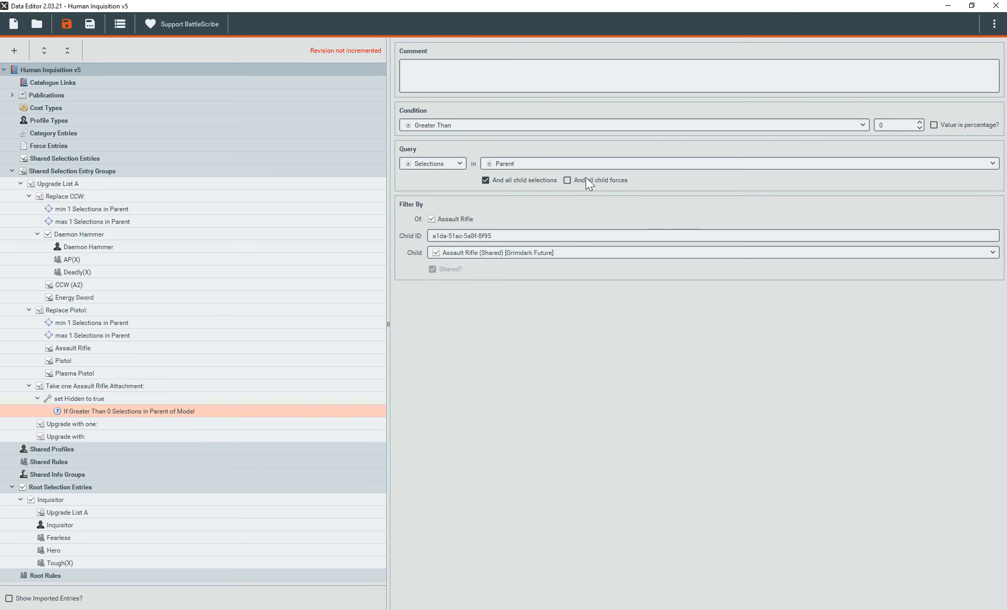
pyautogui.click(85, 399)
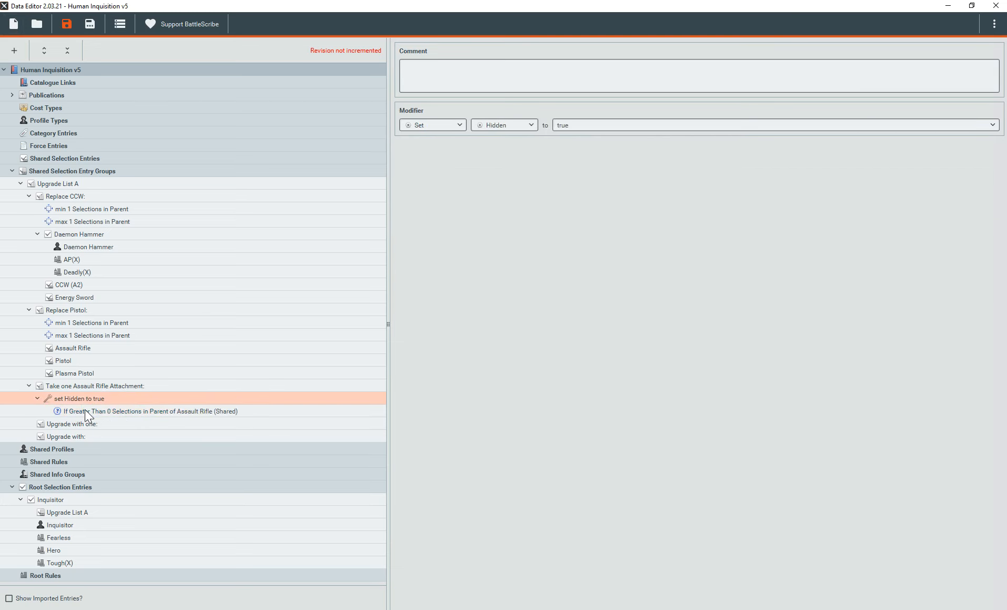
pyautogui.click(84, 411)
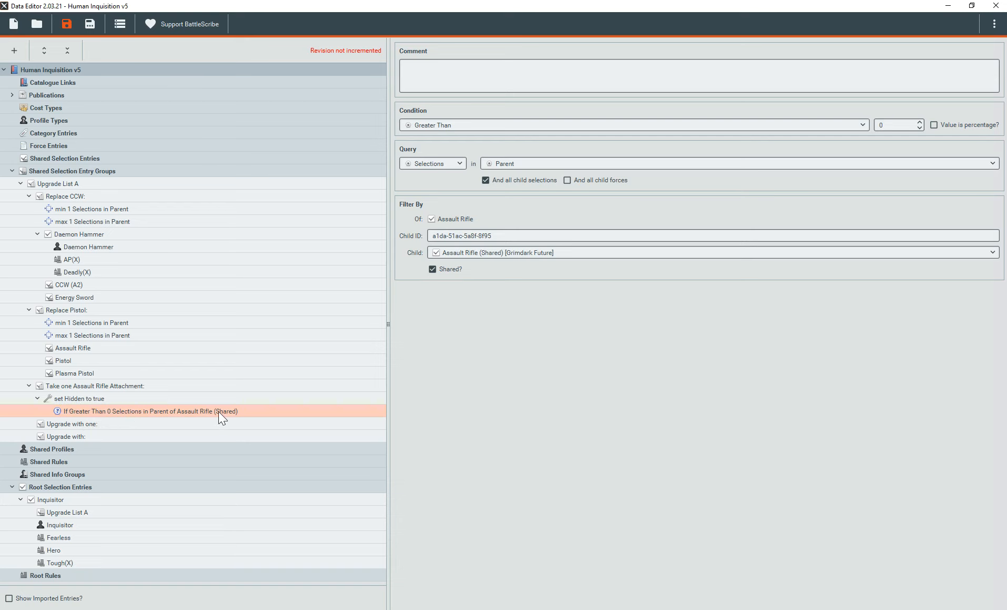
pyautogui.click(143, 400)
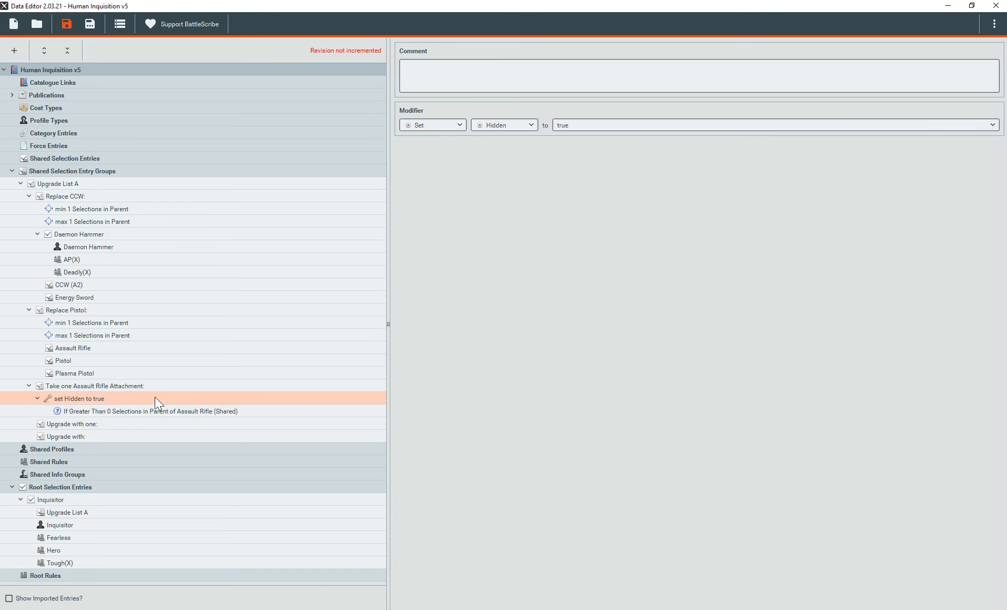
pyautogui.click(672, 128)
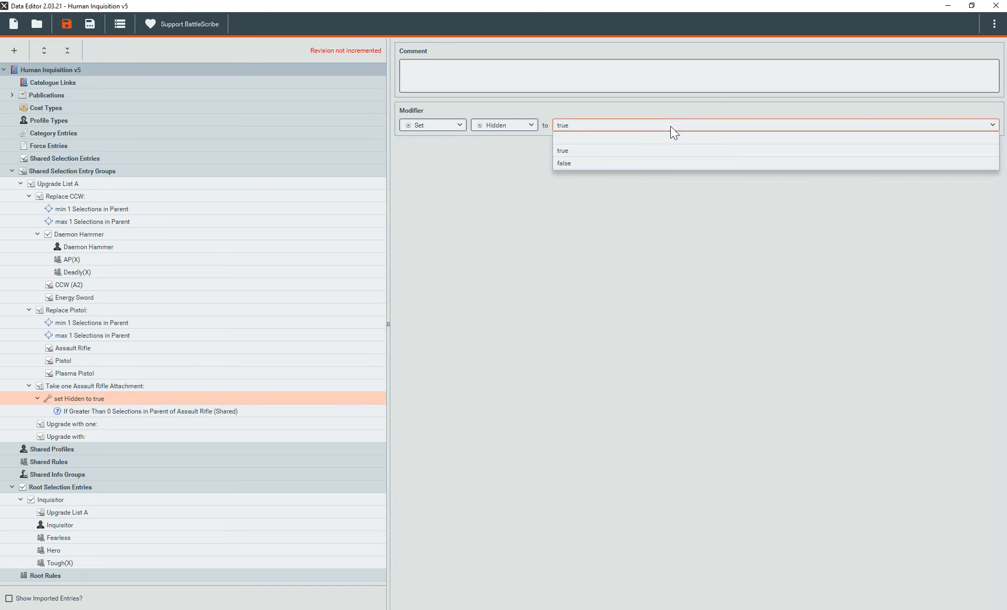
pyautogui.click(649, 164)
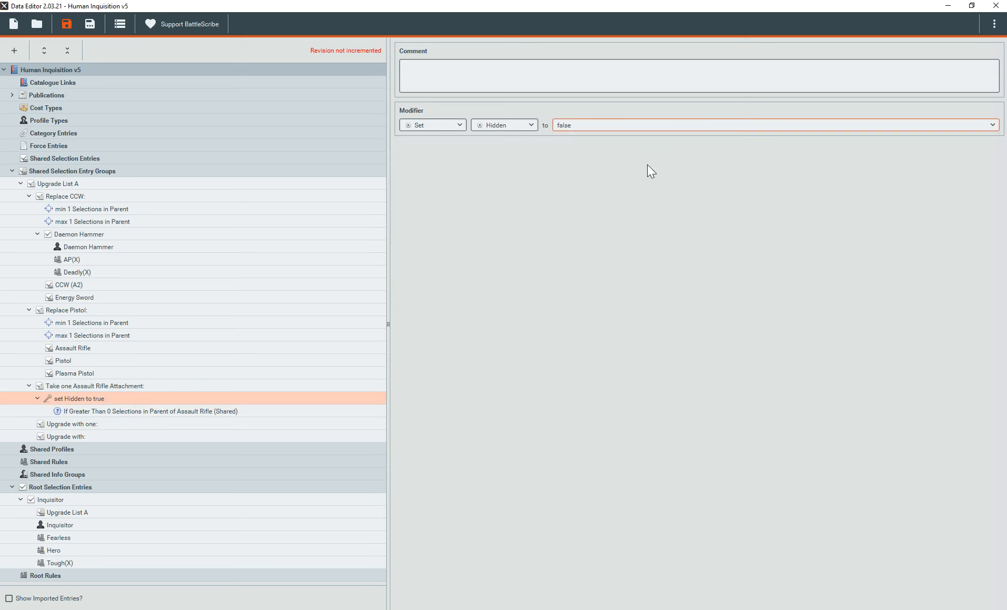
pyautogui.click(193, 411)
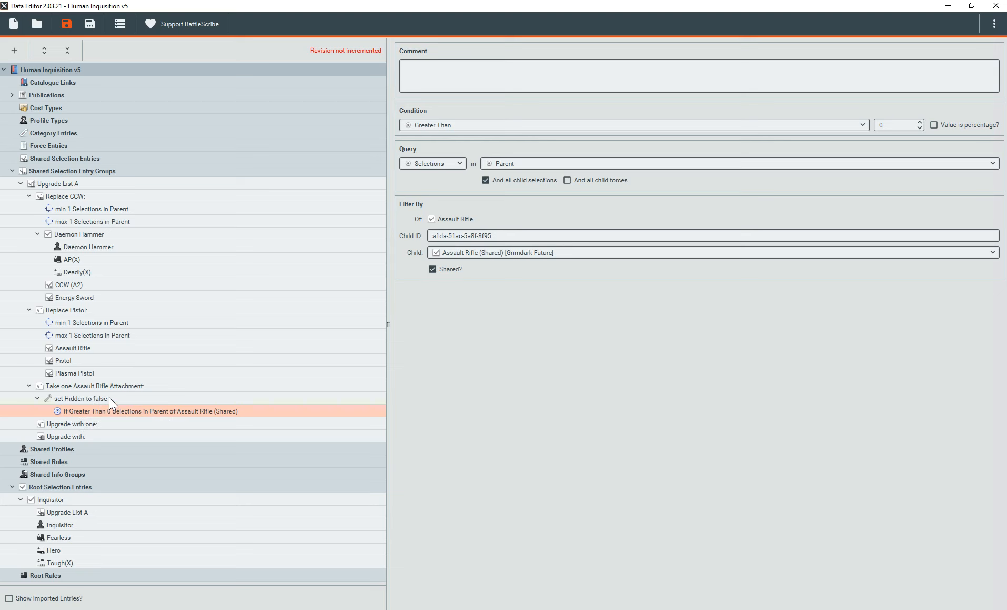
pyautogui.click(109, 398)
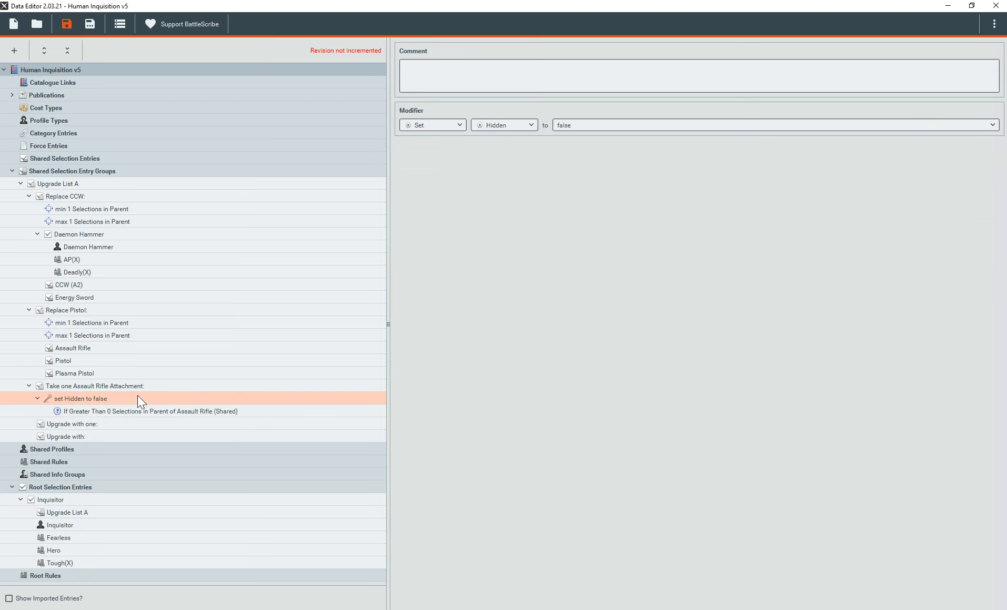
pyautogui.click(575, 124)
pyautogui.click(584, 149)
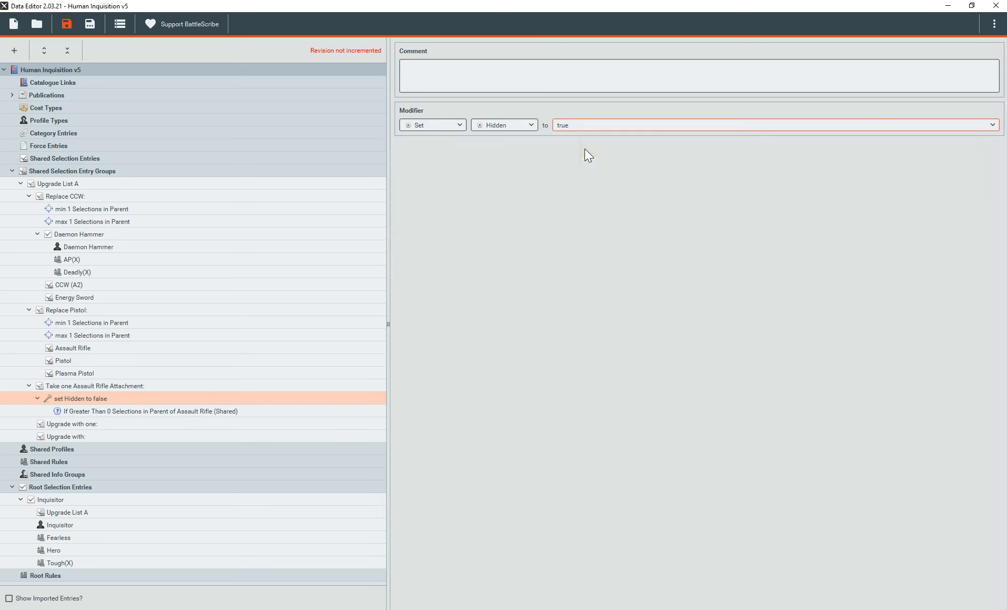
# Change the Hidden modifier's Assault Rifle (Shared) condition to Equal To 0 selections in parent and save the catalogue
pyautogui.click(118, 411)
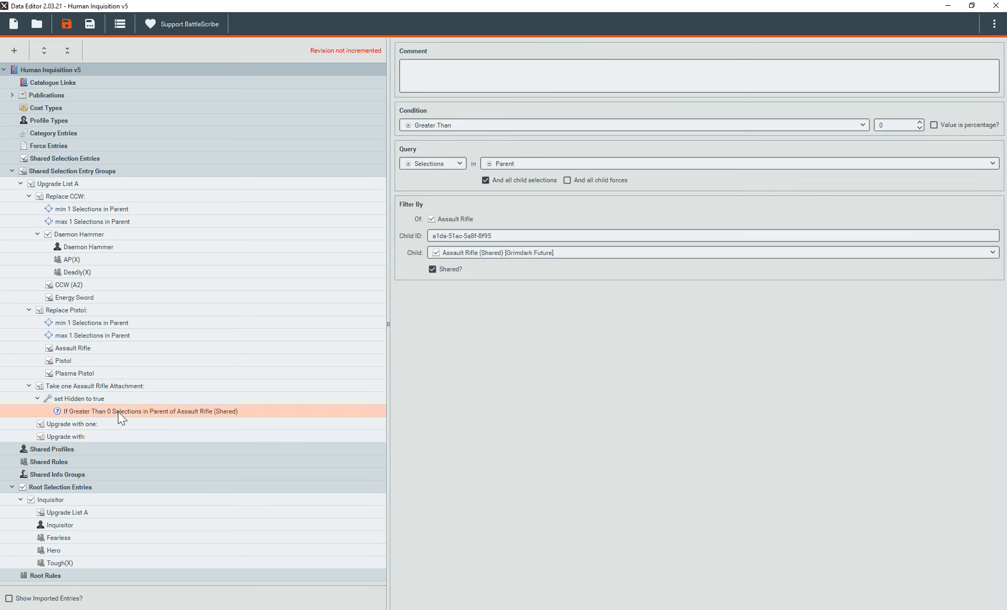
pyautogui.click(858, 121)
pyautogui.click(643, 176)
pyautogui.click(643, 177)
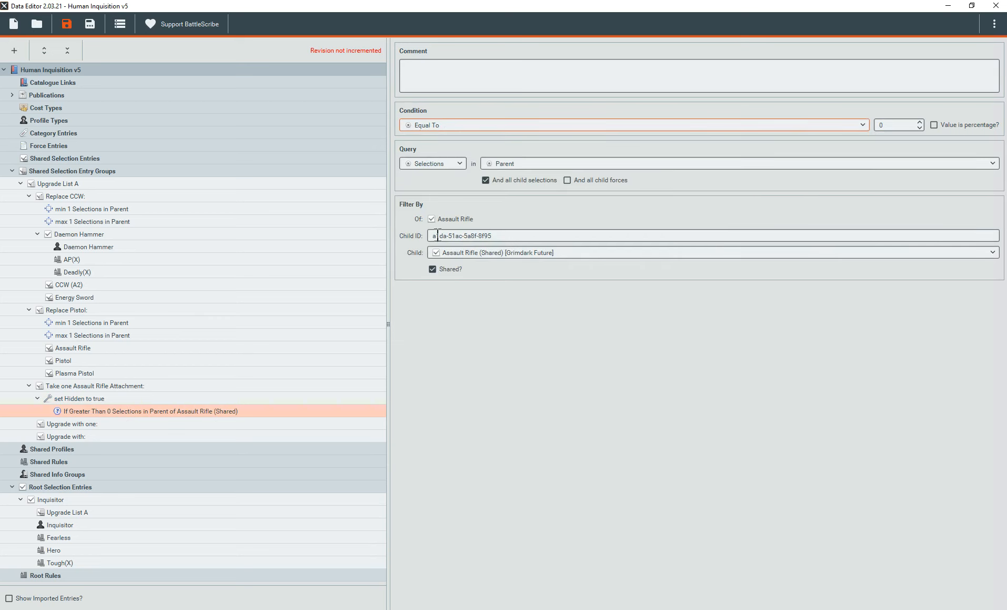
pyautogui.click(255, 400)
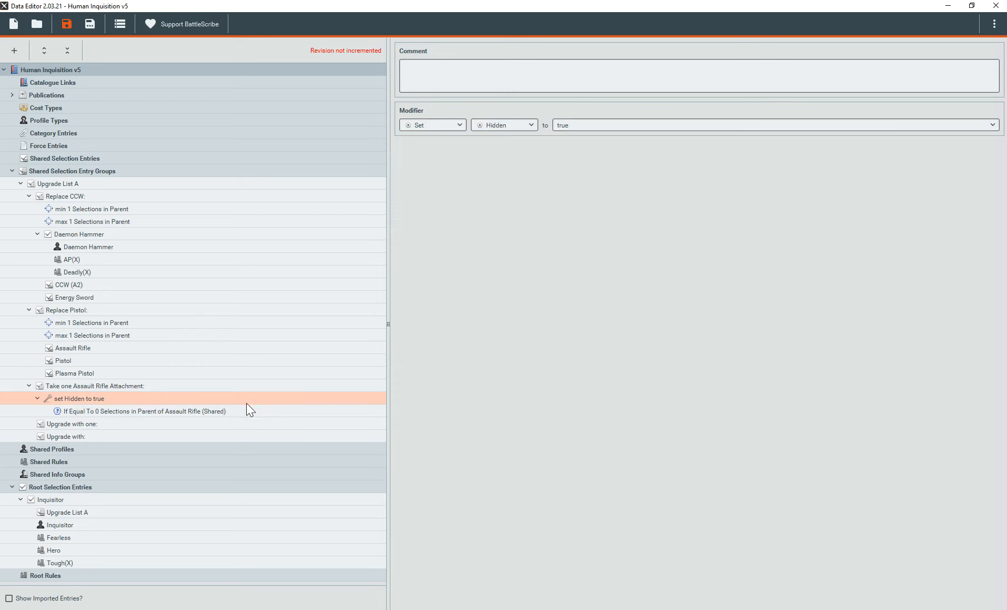
pyautogui.hotkey('ctrl', 's')
# Switch to the Roster Editor, reload the roster, and replace the existing Inquisitor with a new one equipped with the Assault Rifle
pyautogui.hotkey('alt', 'Tab')
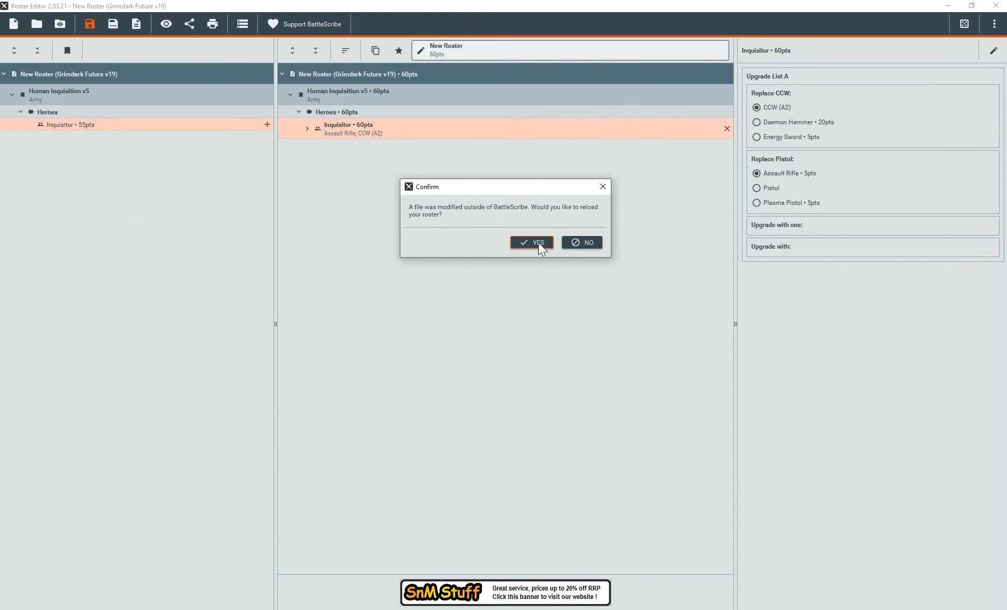
pyautogui.click(532, 242)
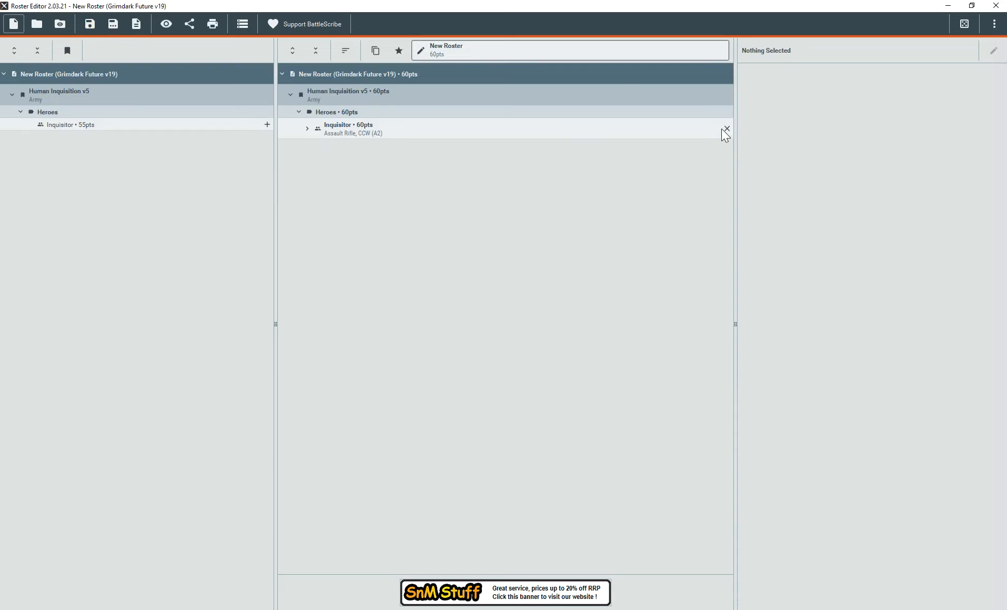
pyautogui.click(729, 129)
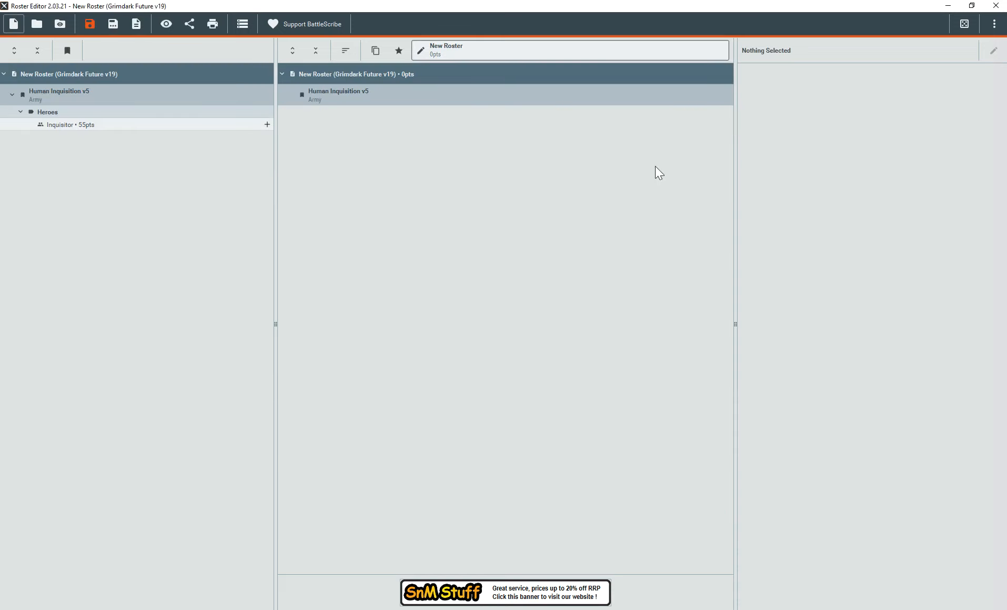
pyautogui.doubleClick(56, 126)
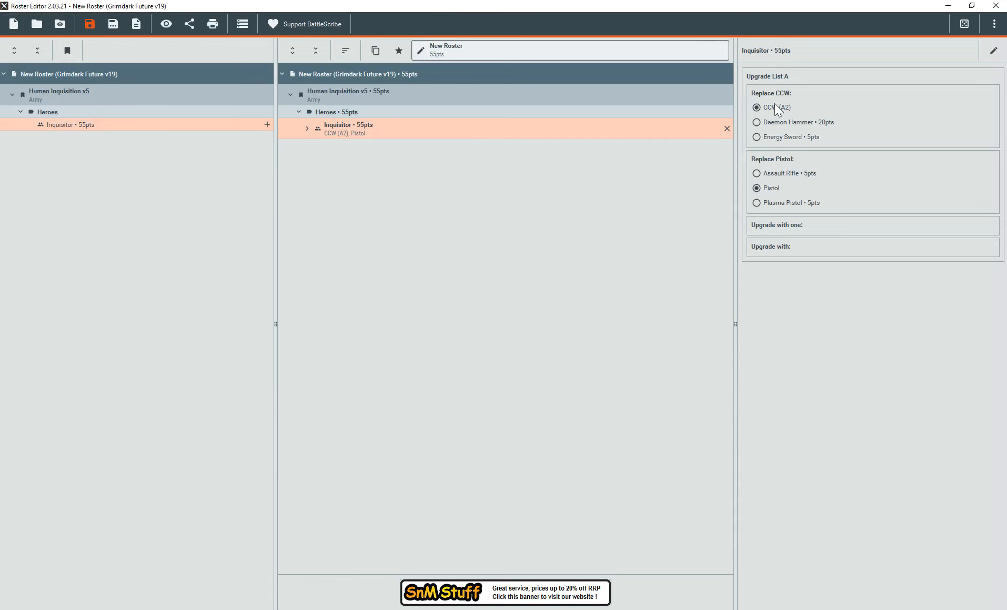
pyautogui.click(757, 173)
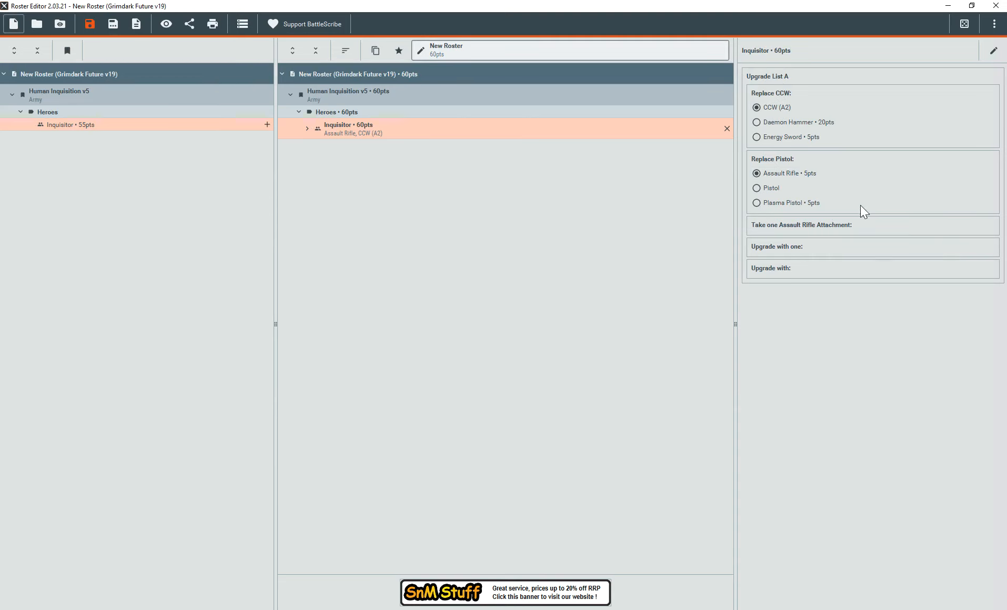
# Return to the Data Editor and add a maximum of 1 selections in parent constraint to the Take one Assault Rifle Attachment: group
pyautogui.moveTo(321, 608)
pyautogui.click(308, 609)
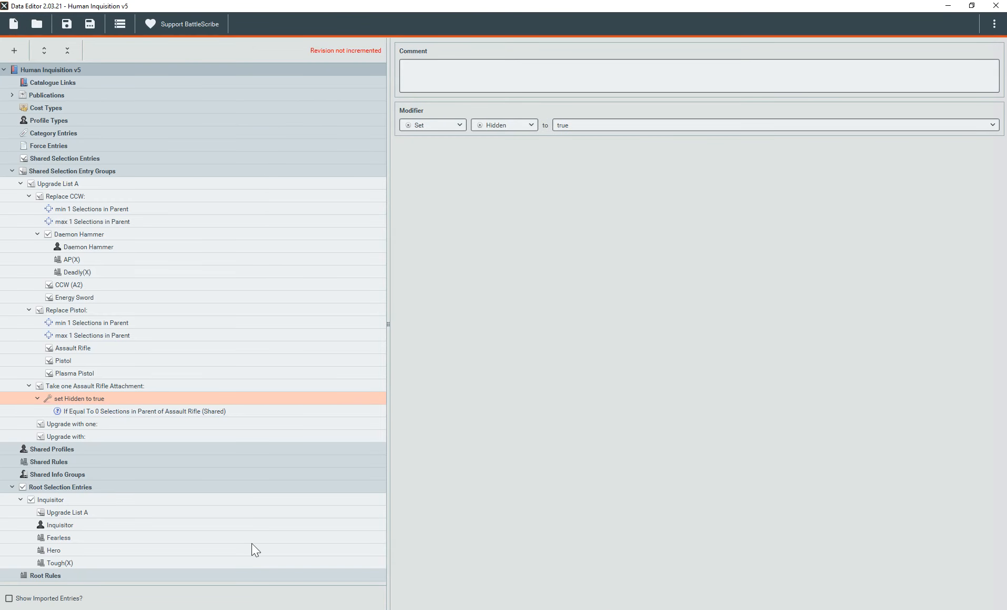
pyautogui.click(86, 385)
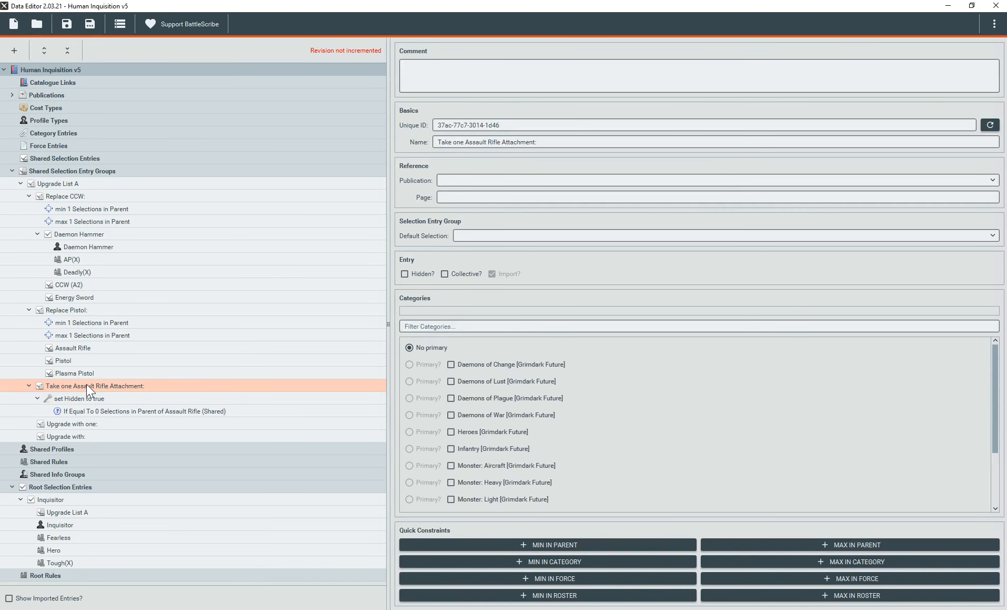
pyautogui.rightClick(86, 385)
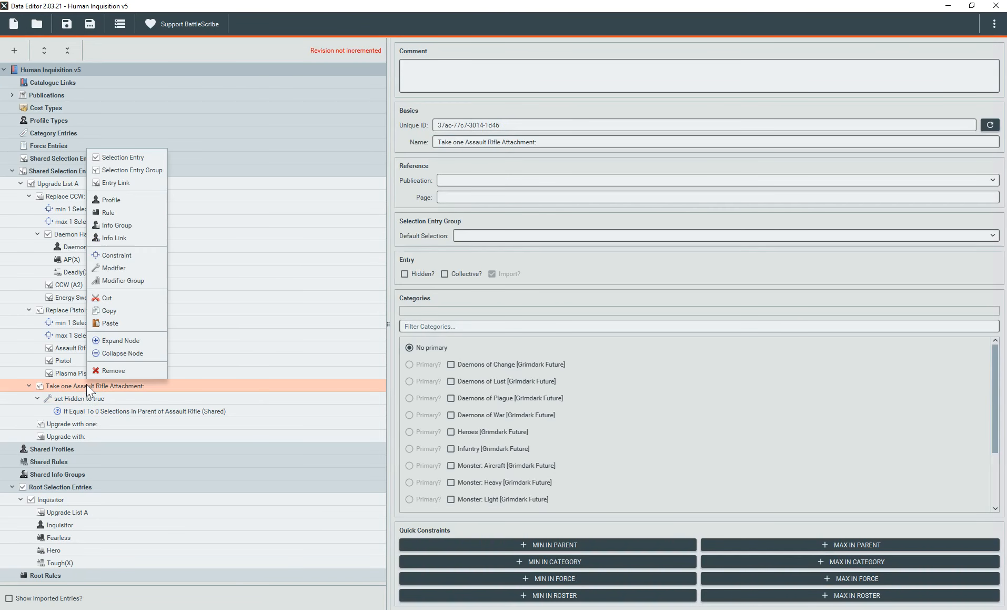
pyautogui.click(811, 590)
pyautogui.click(830, 545)
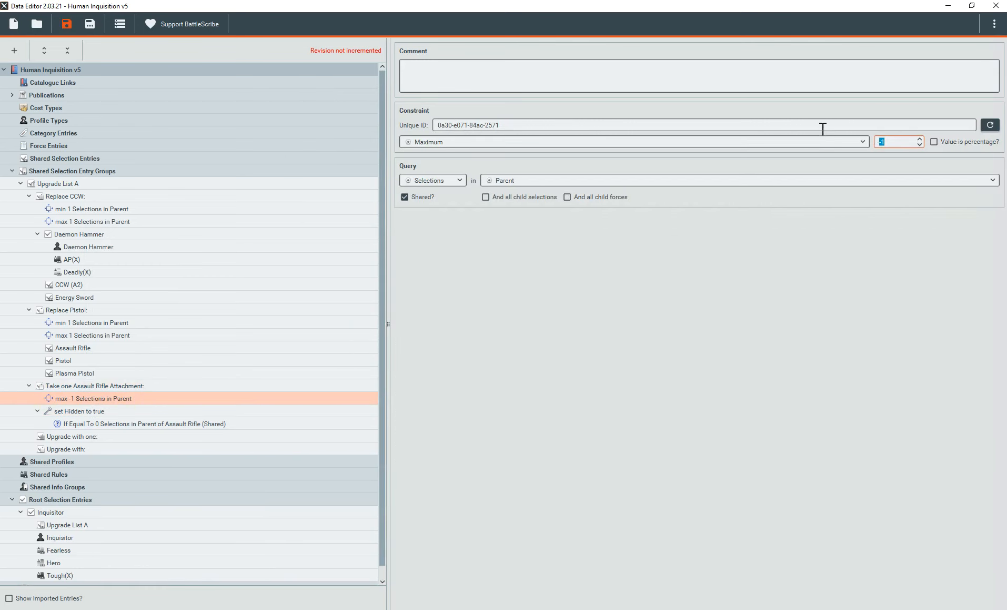
pyautogui.write('1')
pyautogui.press('Tab')
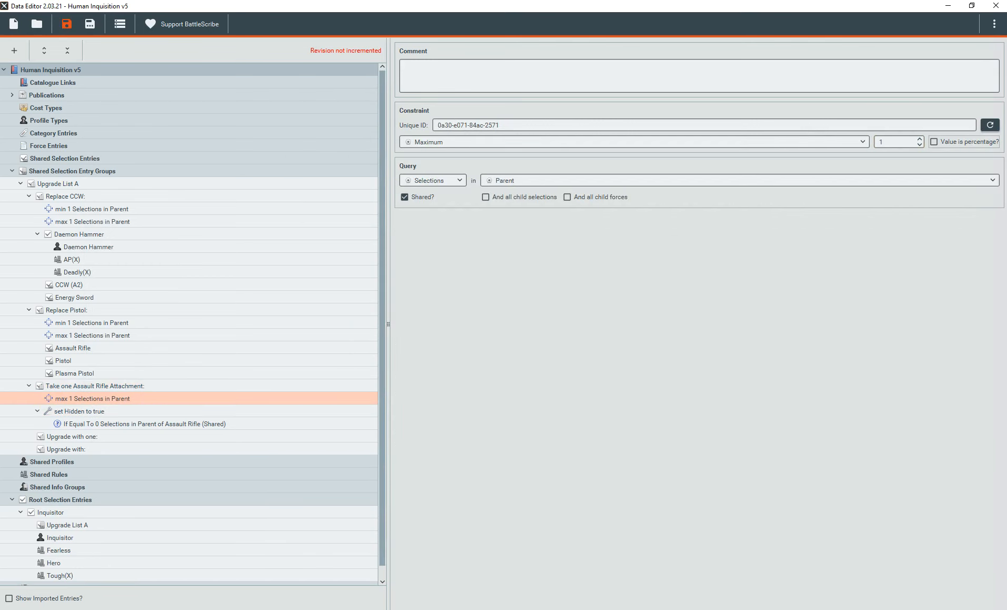
# Check list A's attachments in the Human Inquisition v2.8 PDF and add a 10 pts entry link to Plasma Rifle (Shared) in the attachment group
pyautogui.hotkey('alt', 'Tab')
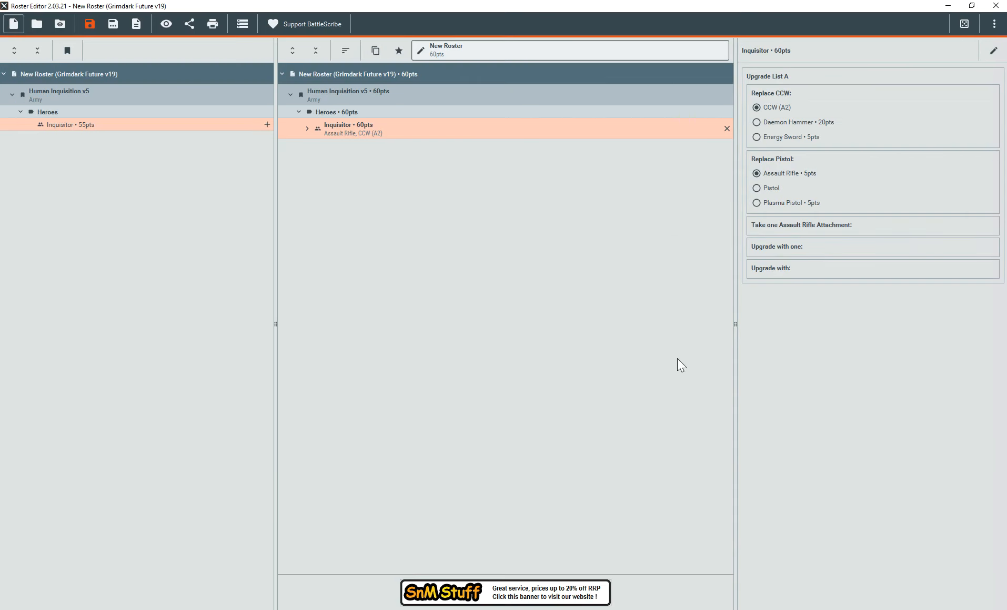
pyautogui.hotkey('alt', 'Tab')
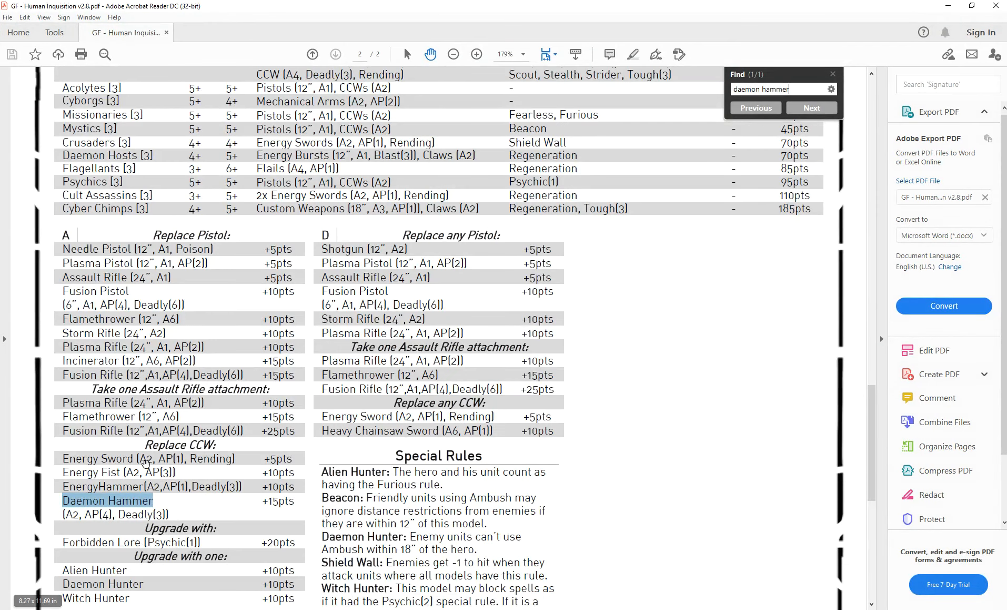
pyautogui.scroll(-3, 138, 547)
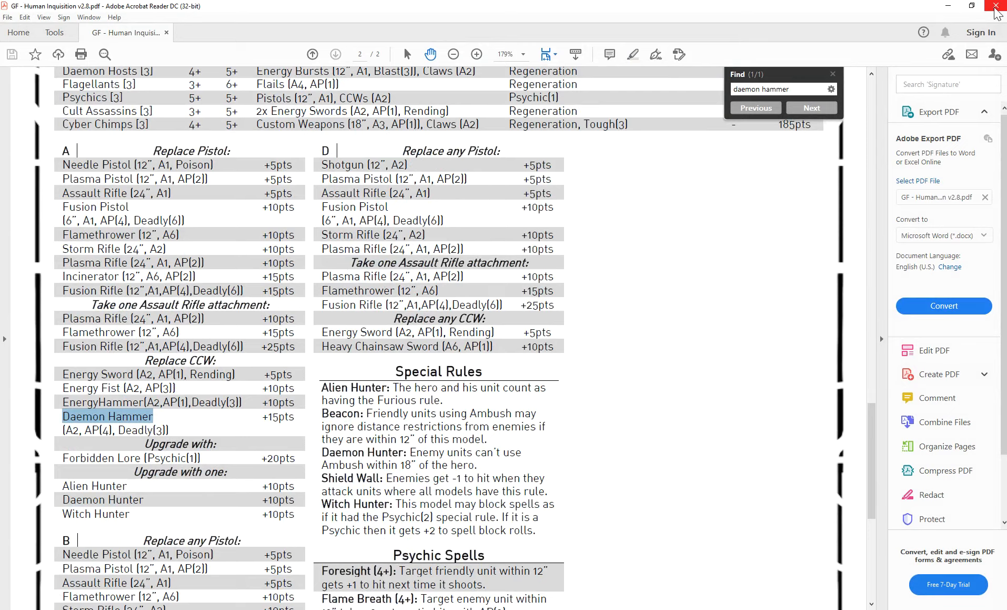
pyautogui.click(949, 7)
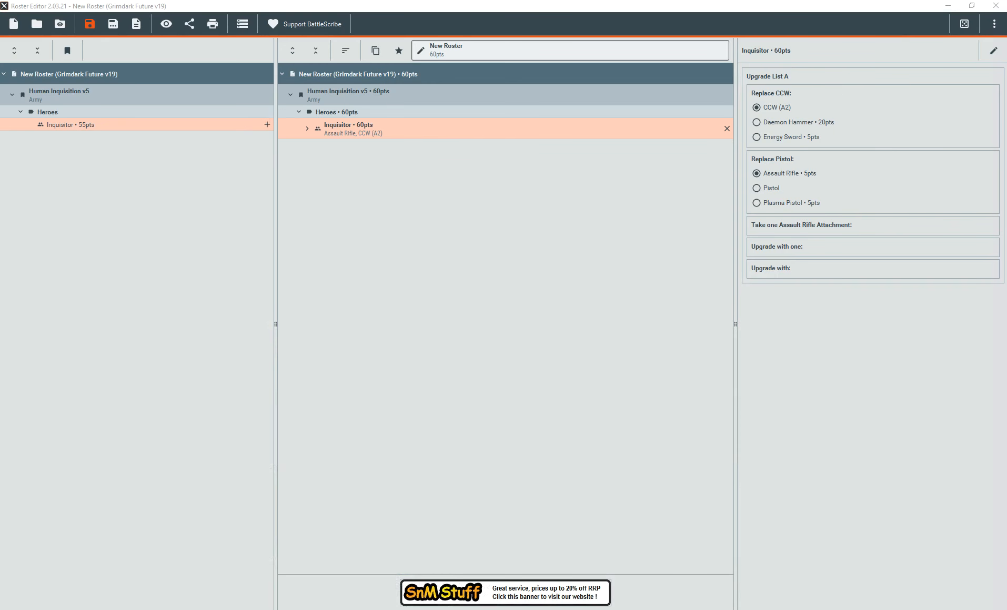
pyautogui.hotkey('alt', 'Tab')
pyautogui.rightClick(126, 386)
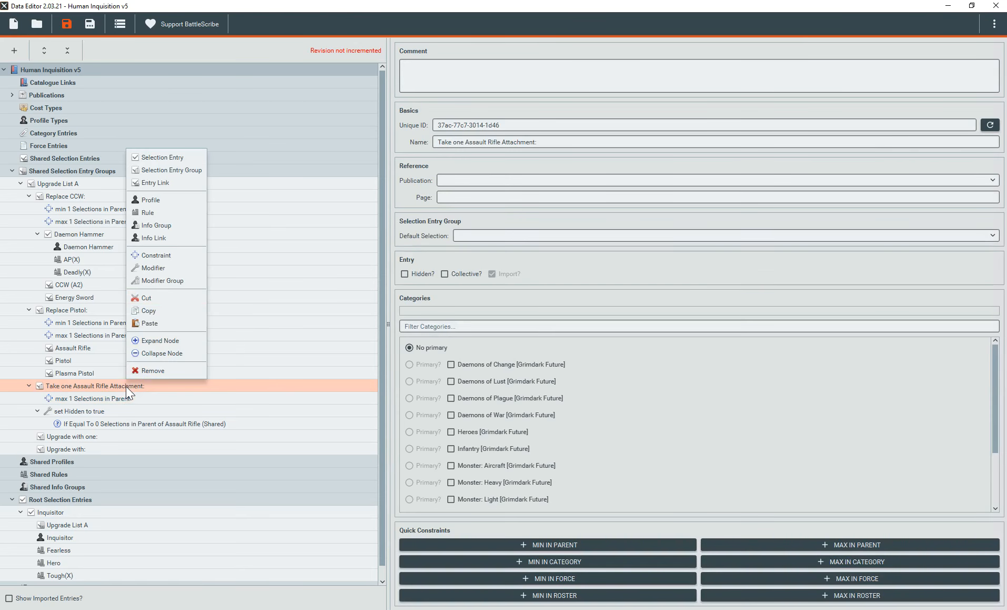
pyautogui.click(182, 181)
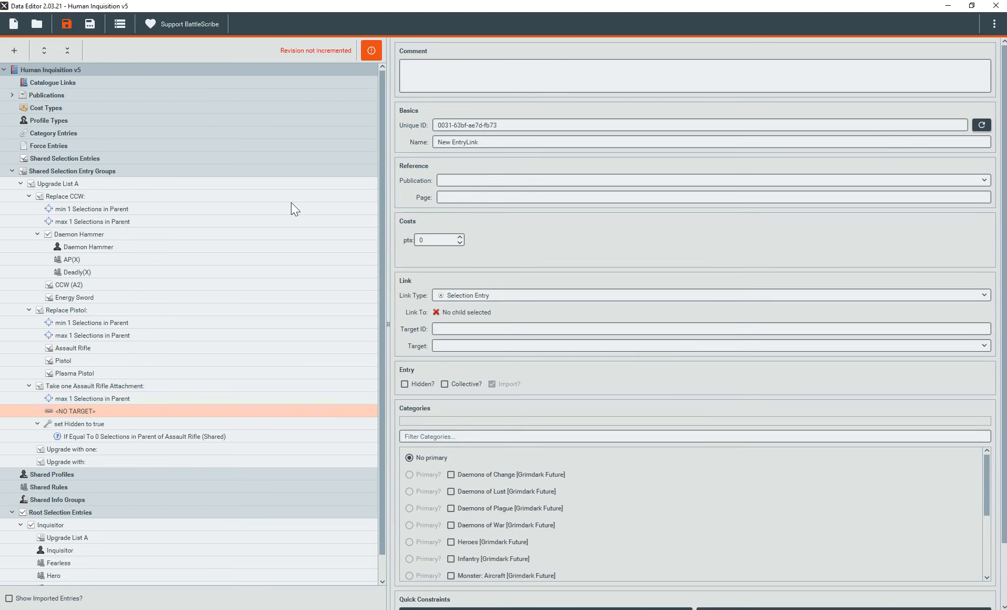
pyautogui.click(421, 239)
pyautogui.write('10')
pyautogui.press('Tab')
pyautogui.press('Tab')
pyautogui.press('Tab')
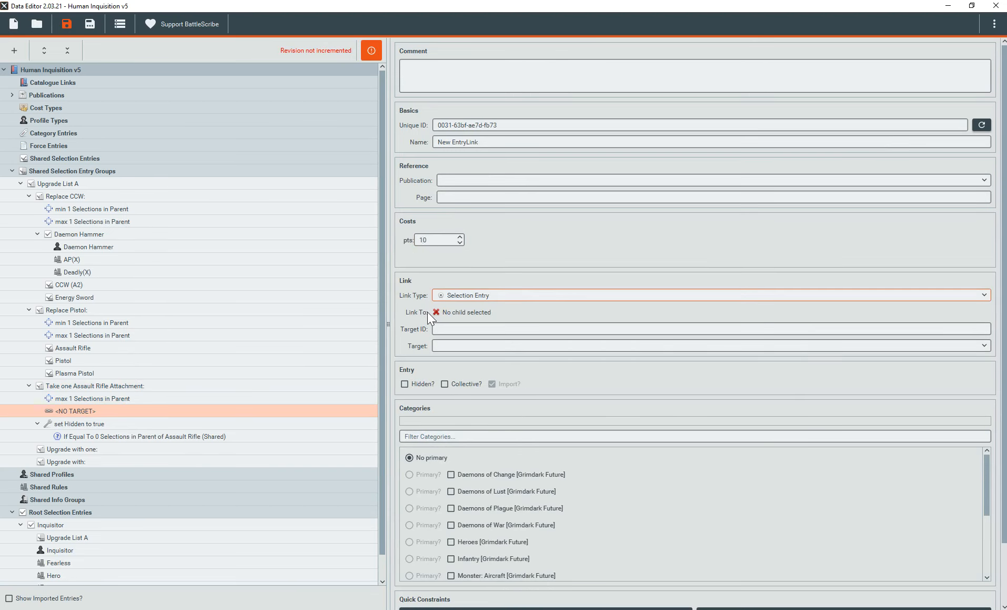
pyautogui.write('plas')
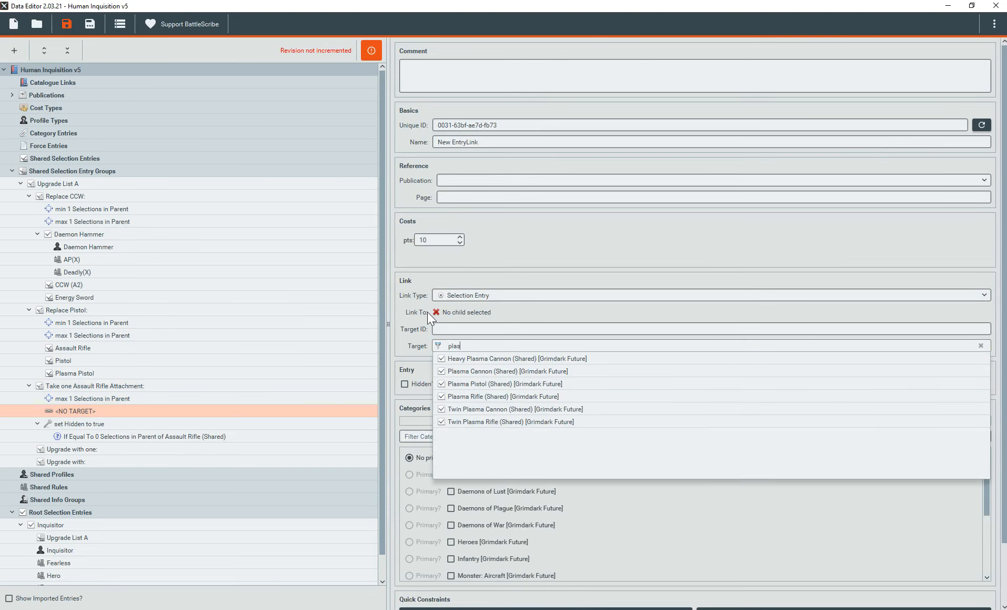
pyautogui.click(519, 394)
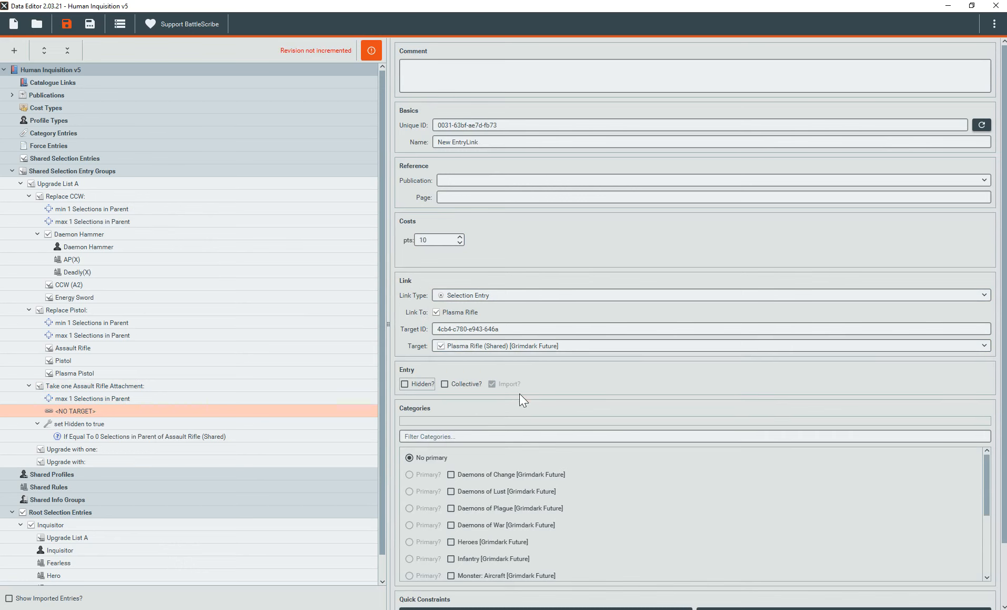
# Add a 15 pts entry link to Flamethrower (Shared) in the Take one Assault Rifle Attachment: group and save the catalogue
pyautogui.click(108, 386)
pyautogui.rightClick(108, 387)
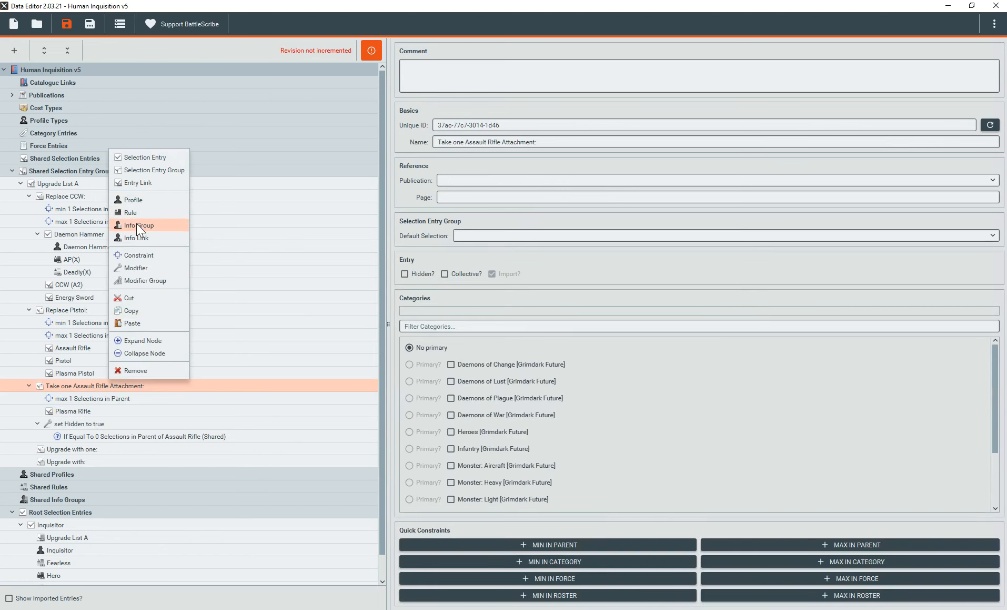
pyautogui.click(134, 178)
pyautogui.click(450, 236)
pyautogui.write('15')
pyautogui.press('Tab')
pyautogui.press('Tab')
pyautogui.write('flameth')
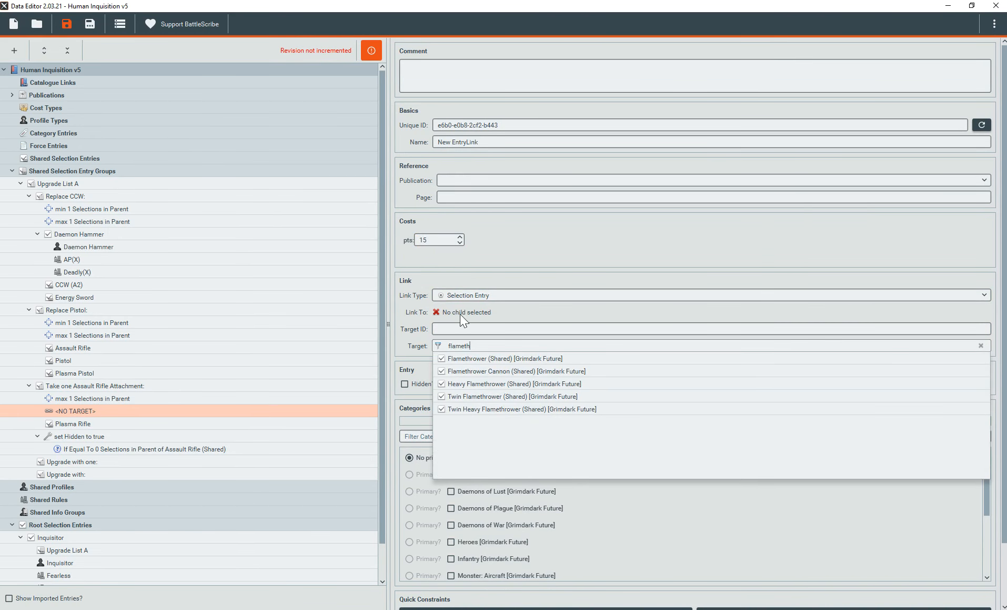
pyautogui.click(468, 357)
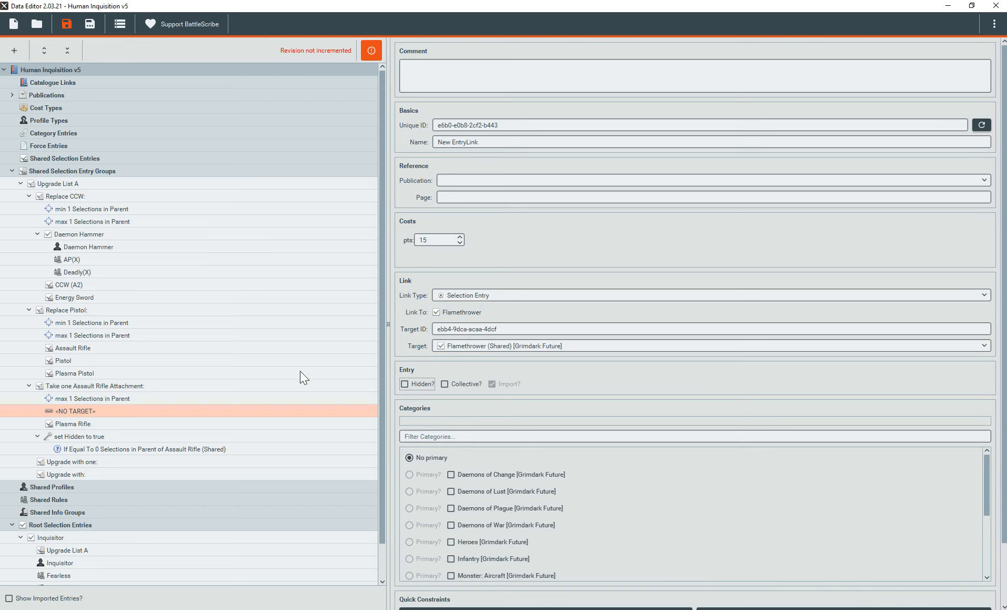
# Reload the roster in the Roster Editor, test the Inquisitor's Plasma Rifle, Flamethrower and (None) attachment options, and switch the weapon to Pistol
pyautogui.hotkey('alt', 'Tab')
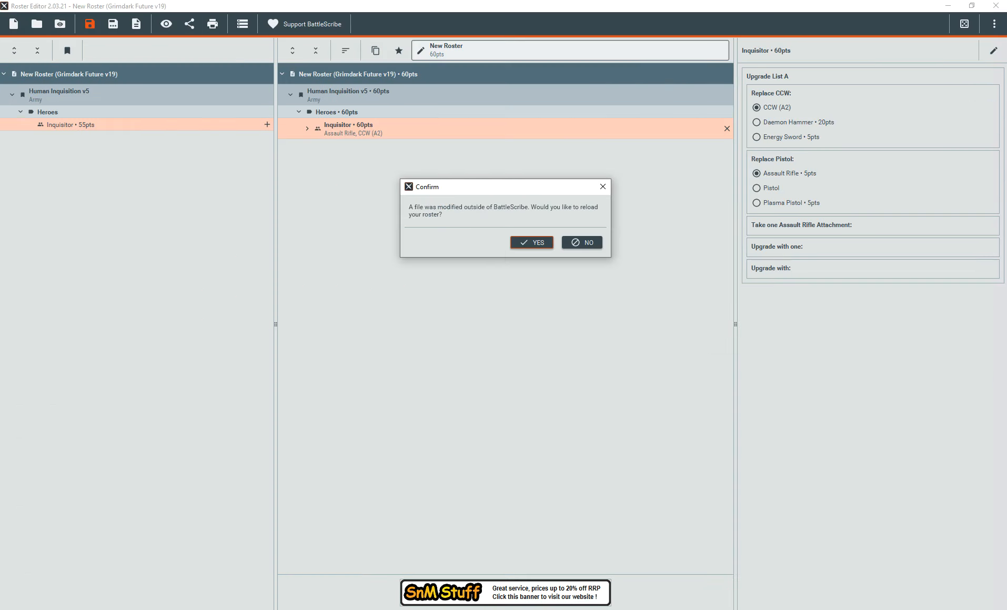
pyautogui.click(535, 246)
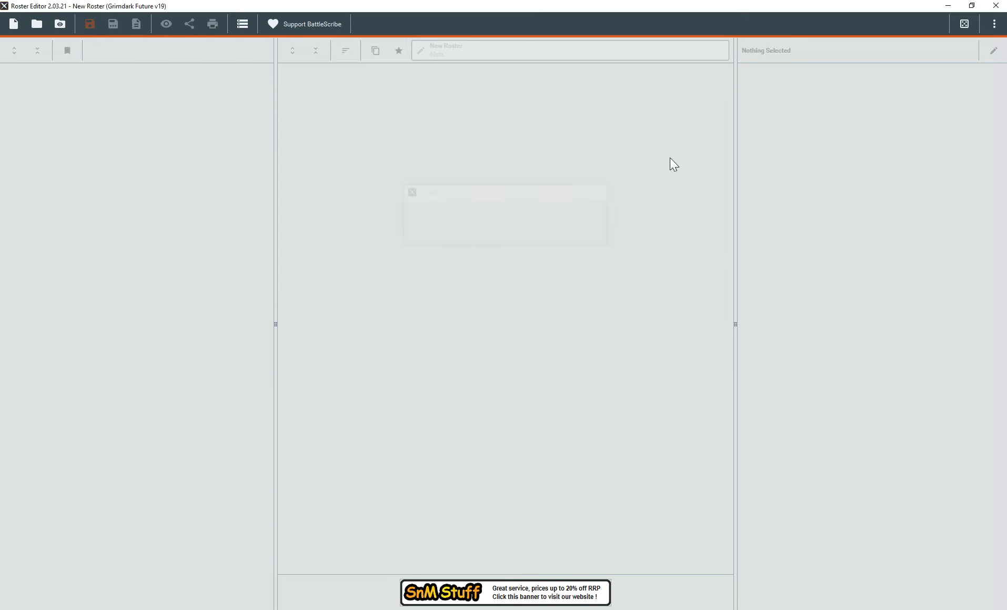
pyautogui.click(565, 129)
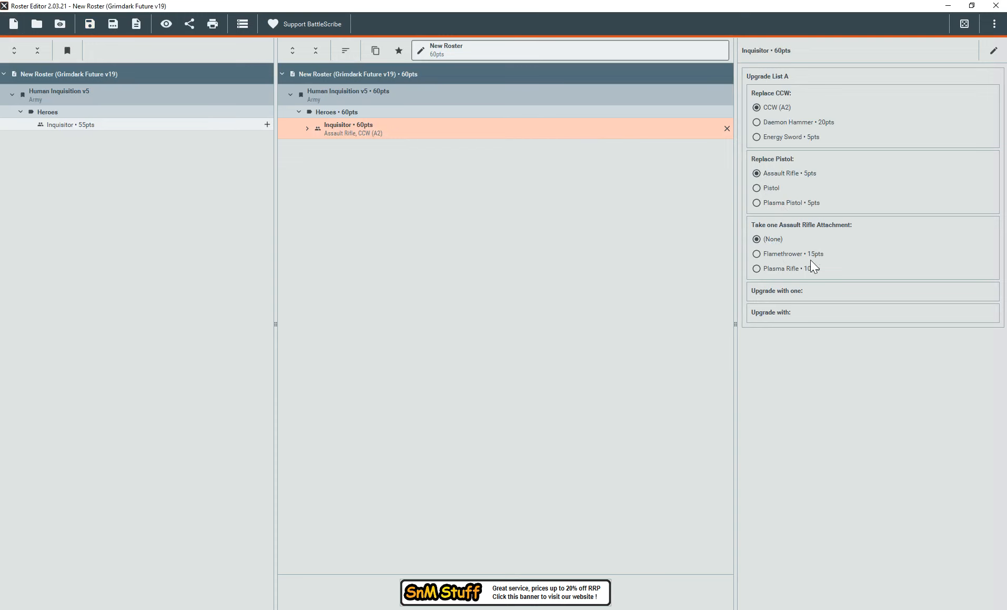
pyautogui.click(771, 269)
pyautogui.click(776, 253)
pyautogui.click(778, 239)
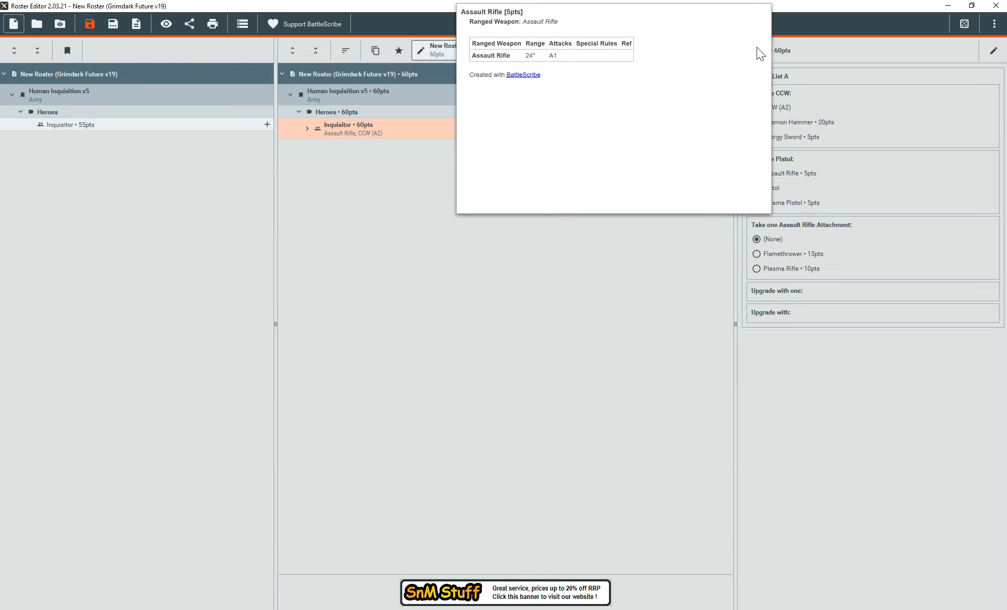
pyautogui.click(775, 186)
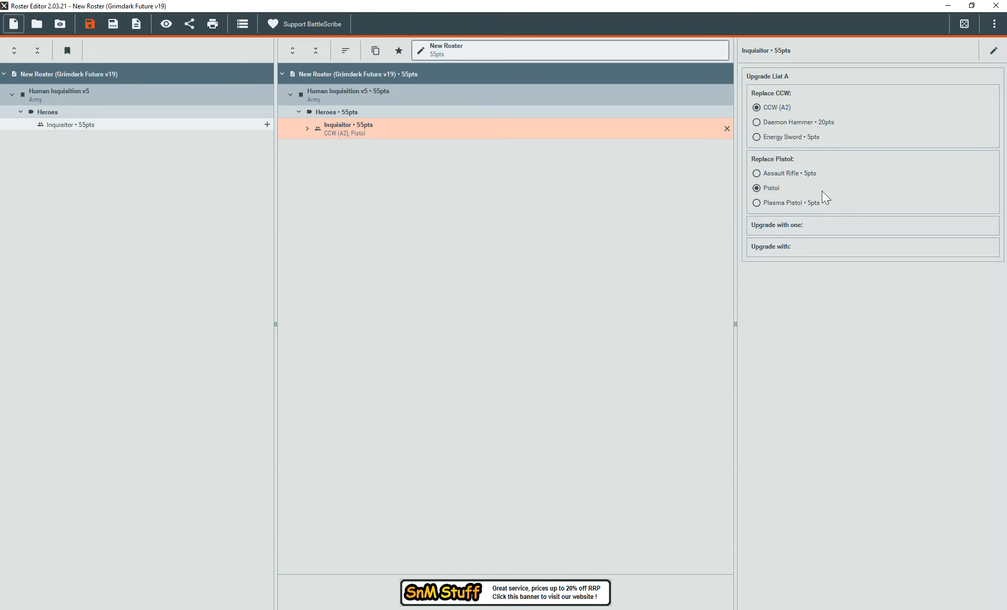
# Test the Inquisitor with Assault Rifle and Flamethrower, switch the weapon to Pistol, and reset the attachment to (None)
pyautogui.click(780, 203)
pyautogui.click(793, 172)
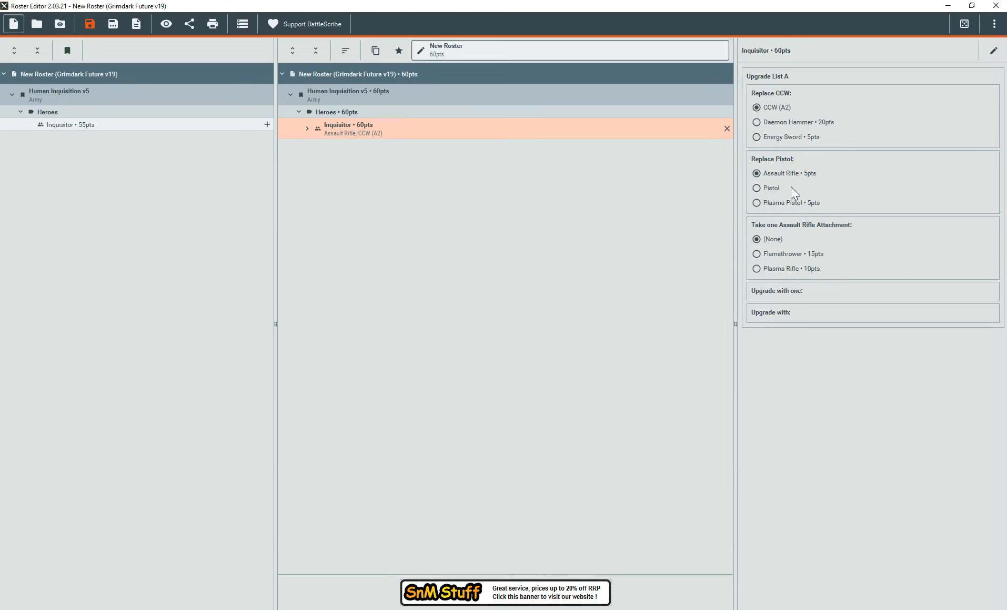
pyautogui.click(786, 256)
pyautogui.click(772, 190)
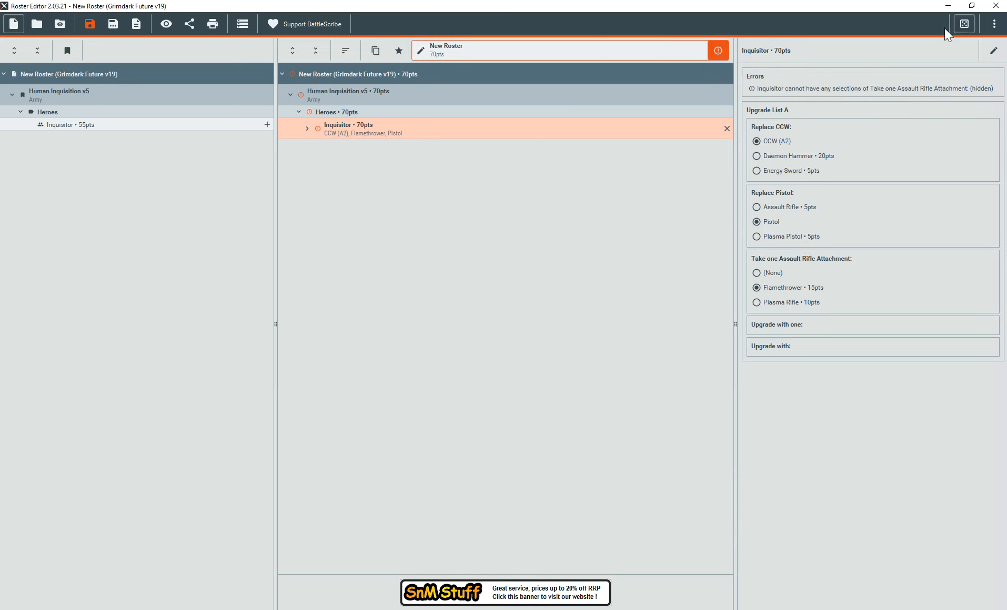
pyautogui.click(758, 272)
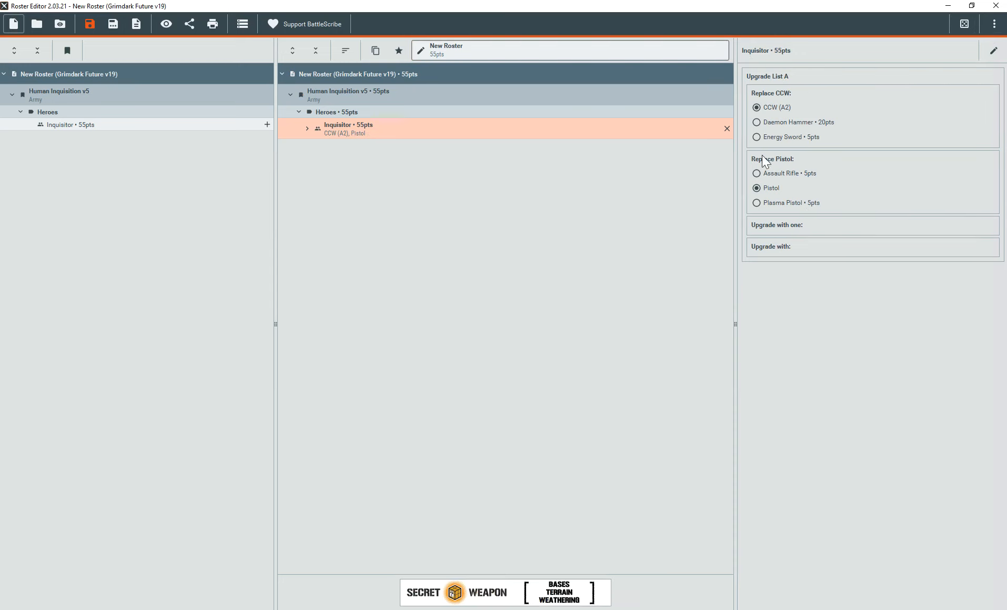
# Equip the Inquisitor with an Assault Rifle, Daemon Hammer and Flamethrower attachment to test the combination
pyautogui.click(776, 201)
pyautogui.click(776, 173)
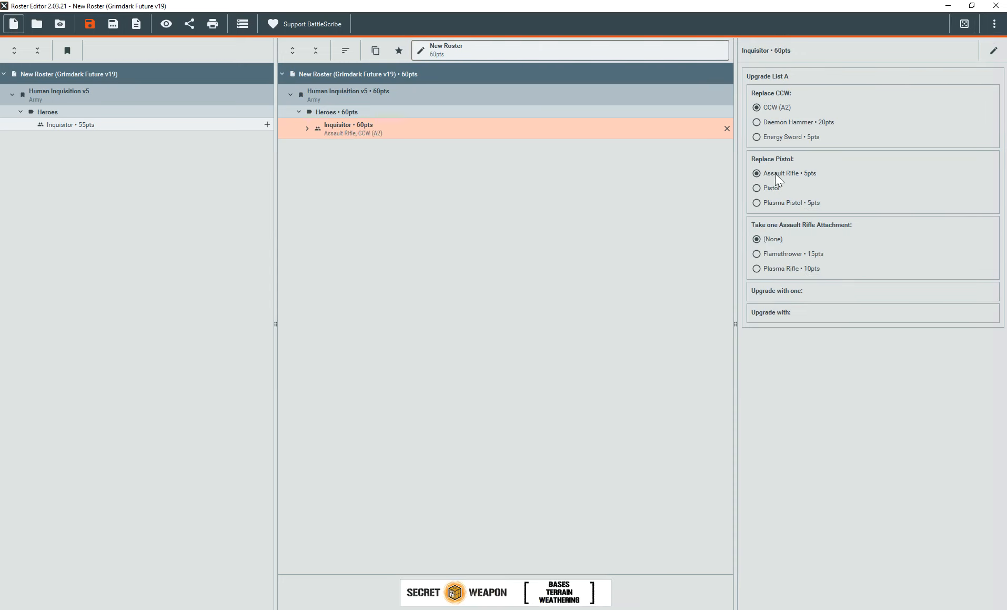
pyautogui.click(779, 121)
pyautogui.click(777, 254)
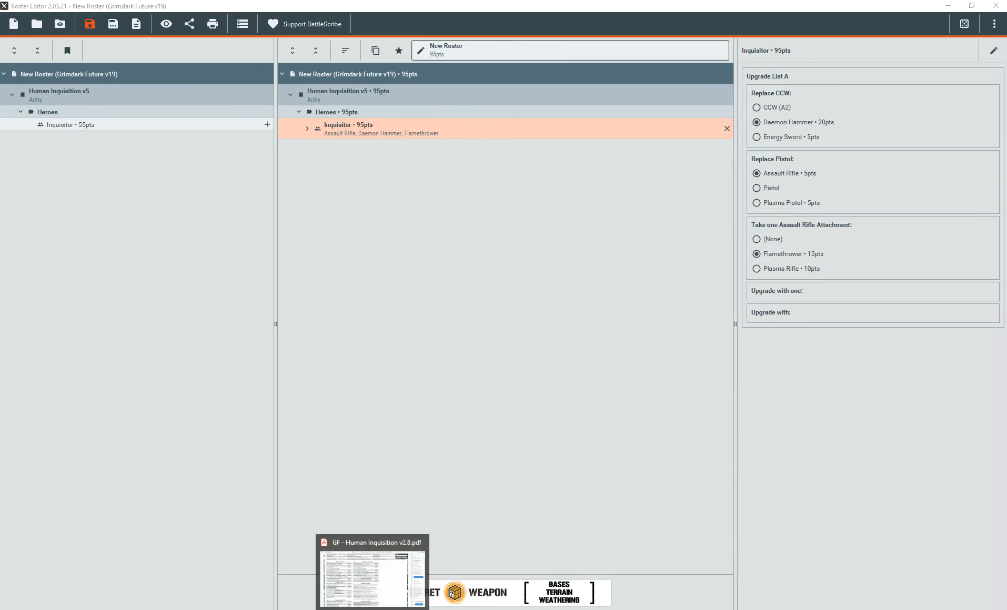
# Check list A's Forbidden Lore upgrade in the Human Inquisition v2.8 PDF and look through the occurrences of "psychic"
pyautogui.click(371, 606)
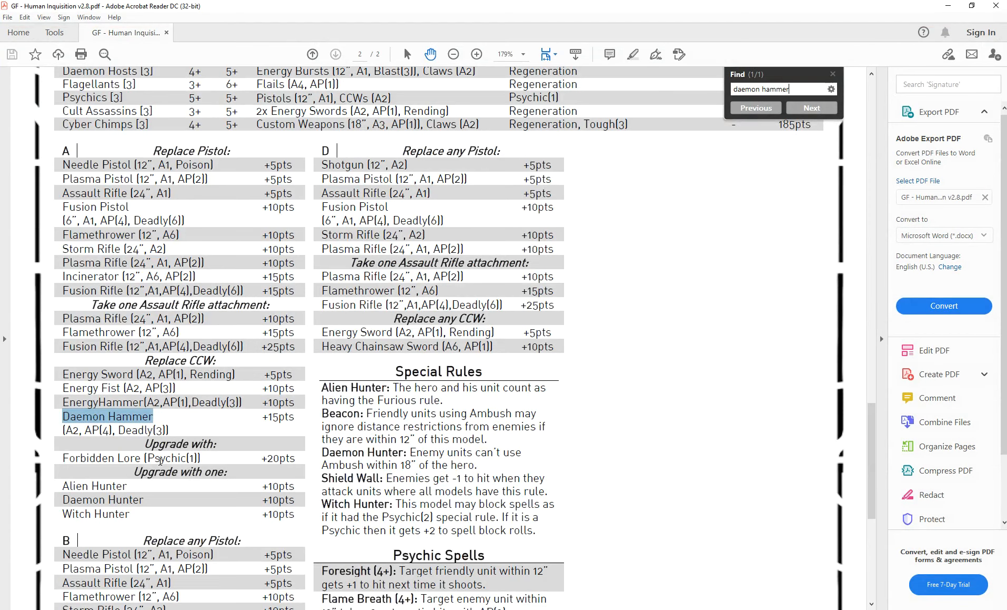
pyautogui.click(125, 460)
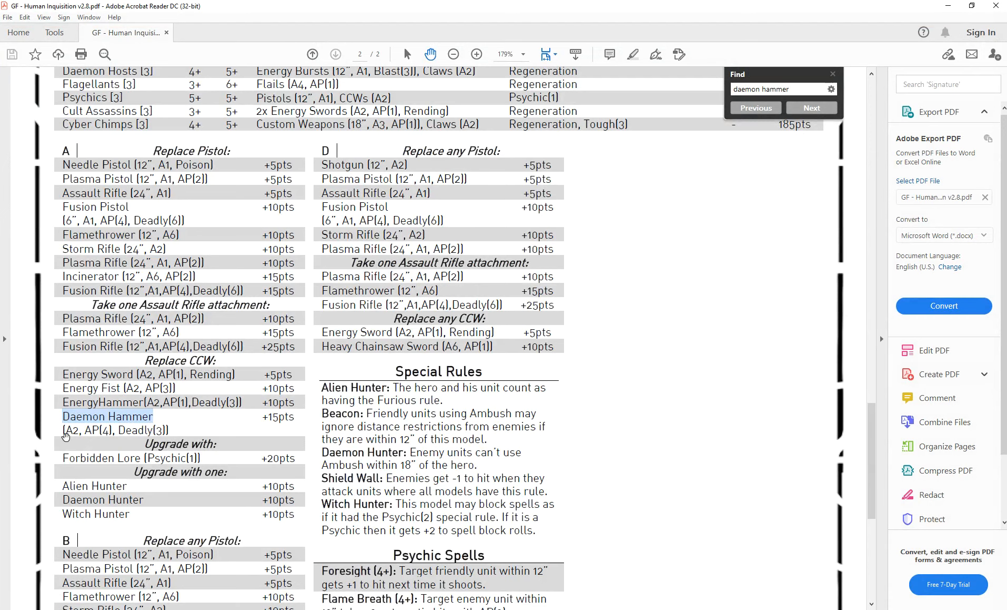
pyautogui.hotkey('alt', 'Tab')
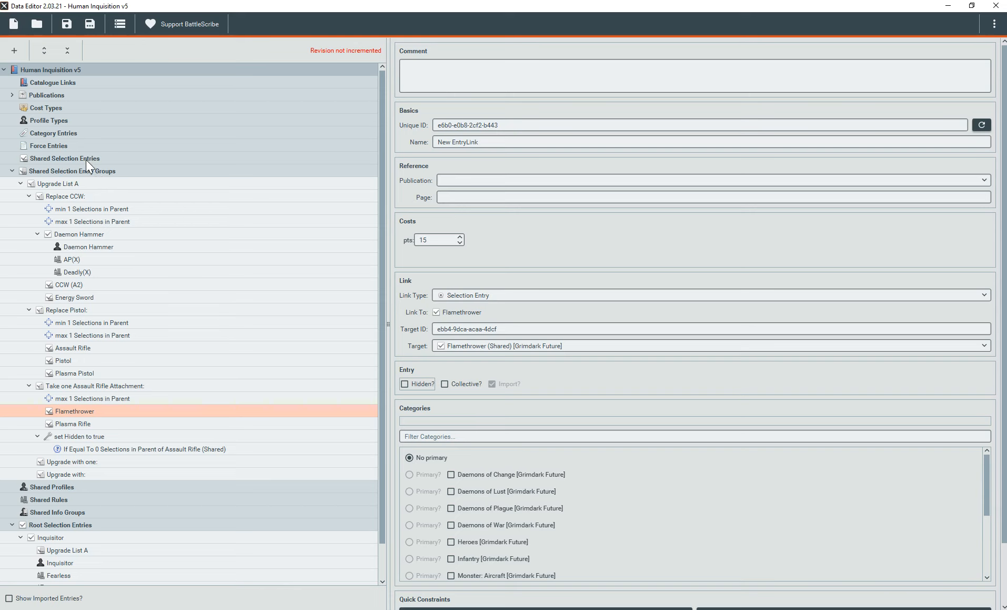
pyautogui.click(85, 160)
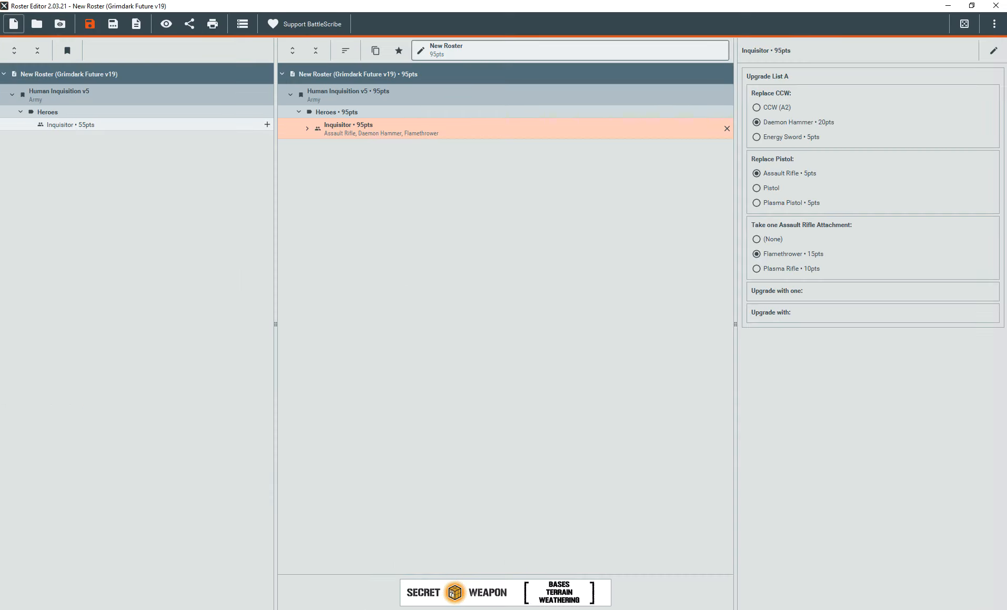
pyautogui.hotkey('alt', 'Tab')
pyautogui.hotkey('ctrl', 'f')
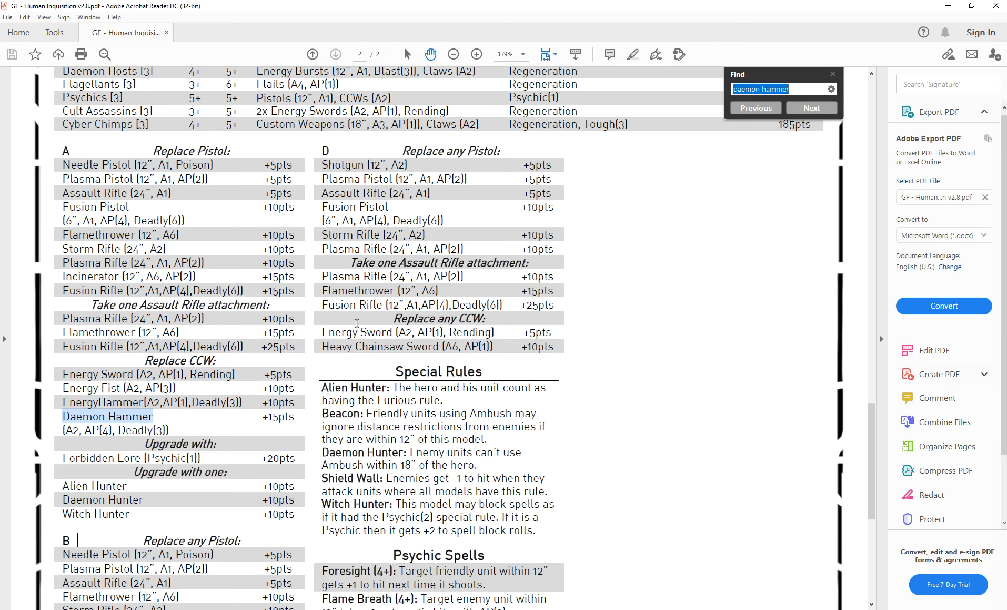
pyautogui.write('psychic')
pyautogui.press('Return')
pyautogui.press('Return')
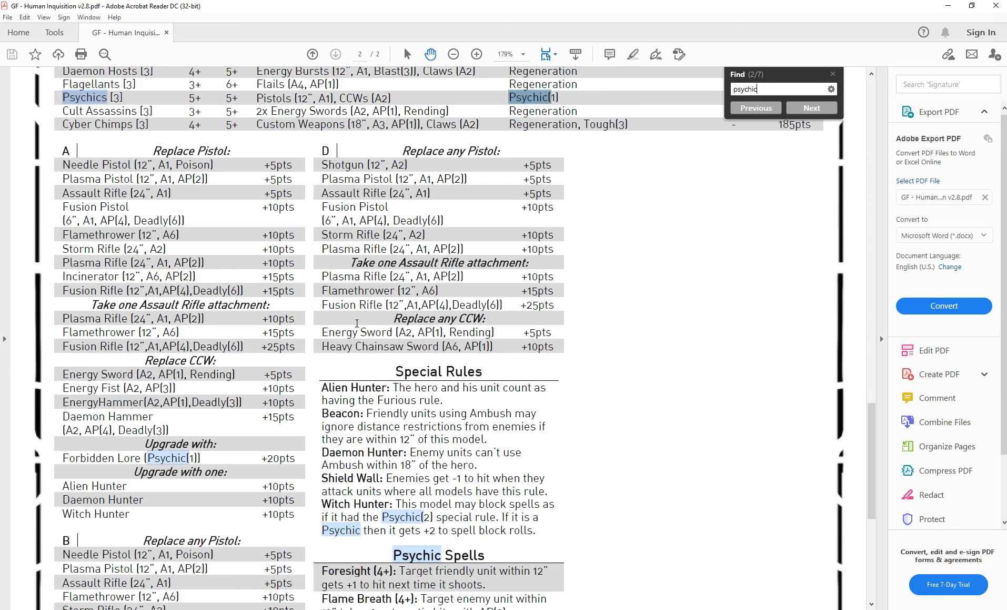
pyautogui.press('Return')
pyautogui.press('Return')
pyautogui.press('Return')
pyautogui.press('Return')
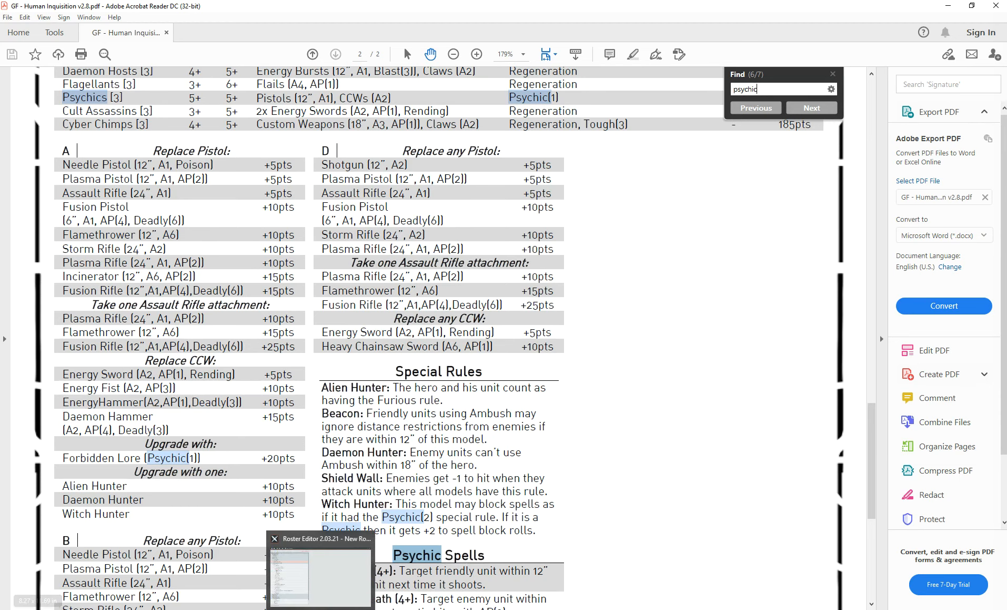
# Return to the Data Editor and add a selection entry named Forbidden Lore (Psychic(1)) to the Upgrade with one: group
pyautogui.click(343, 608)
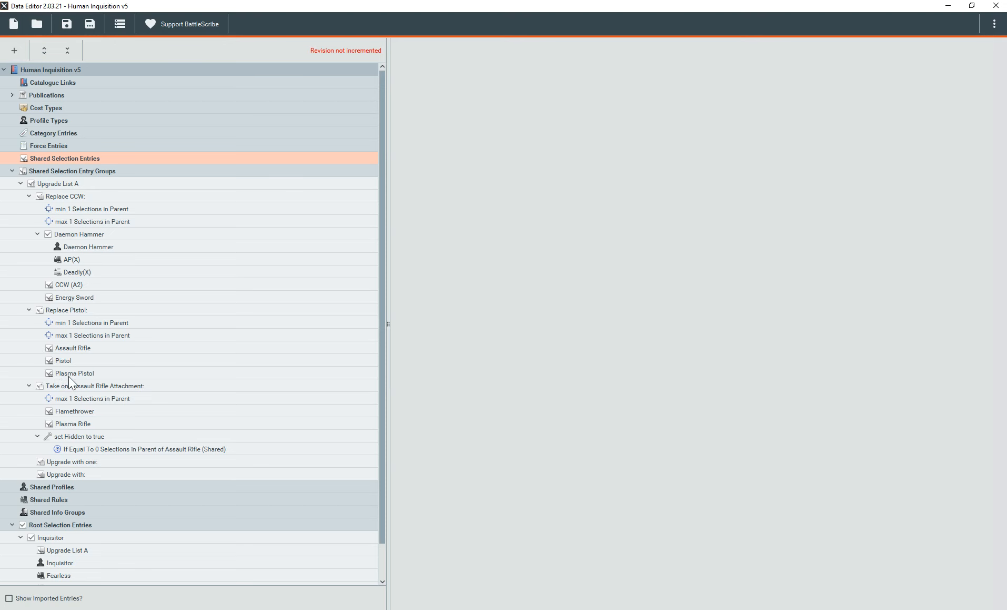
pyautogui.click(79, 464)
pyautogui.rightClick(79, 464)
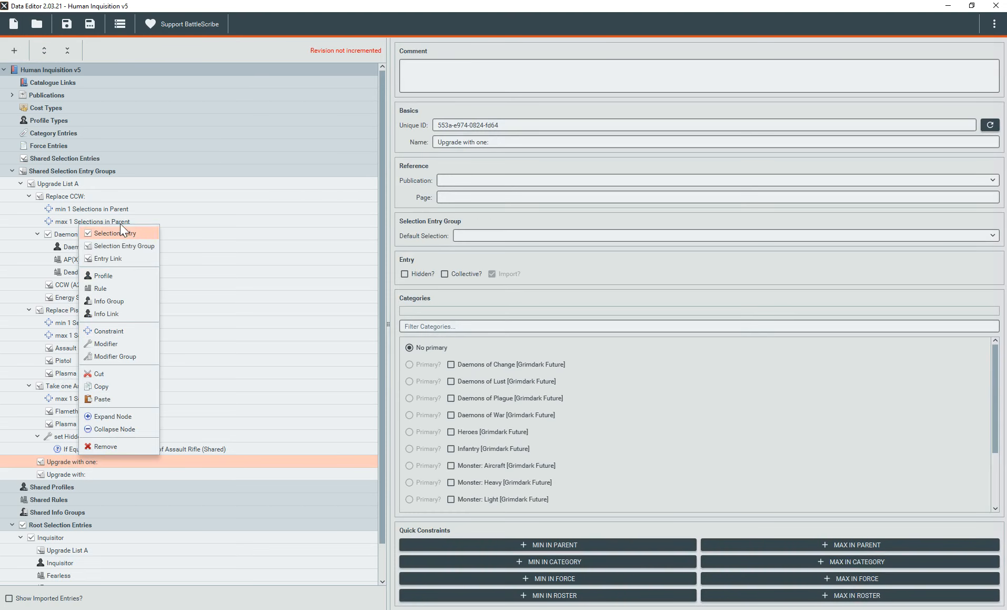
pyautogui.click(137, 233)
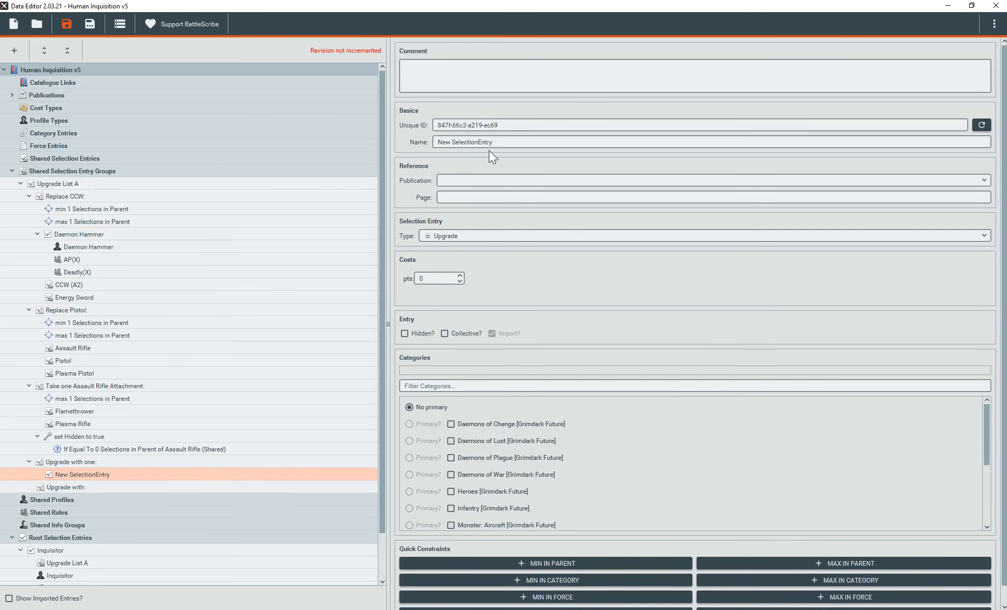
pyautogui.tripleClick(510, 147)
pyautogui.write('For')
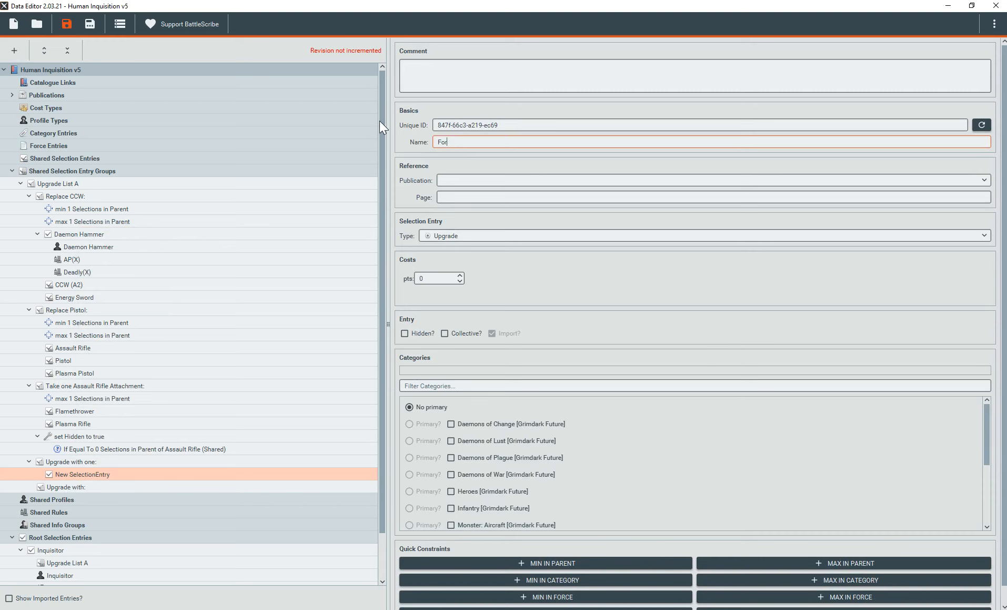
pyautogui.write('bidden Lore (Psychic(1))')
# Set the Forbidden Lore (Psychic(1)) entry's cost to 20 pts, checking the value against the PDF
pyautogui.click(427, 278)
pyautogui.write('25')
pyautogui.hotkey('alt', 'Tab')
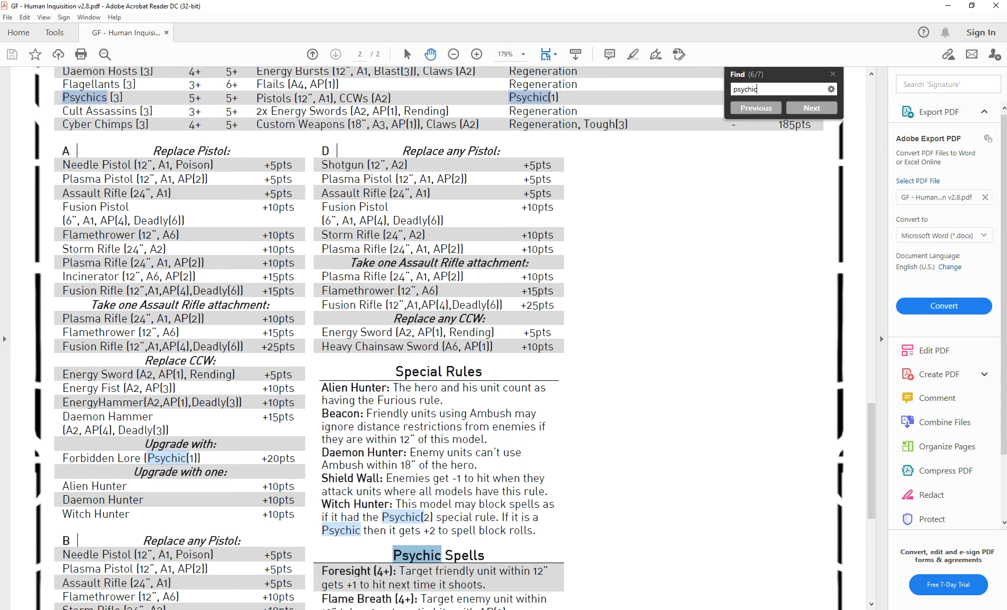
pyautogui.hotkey('alt', 'Tab')
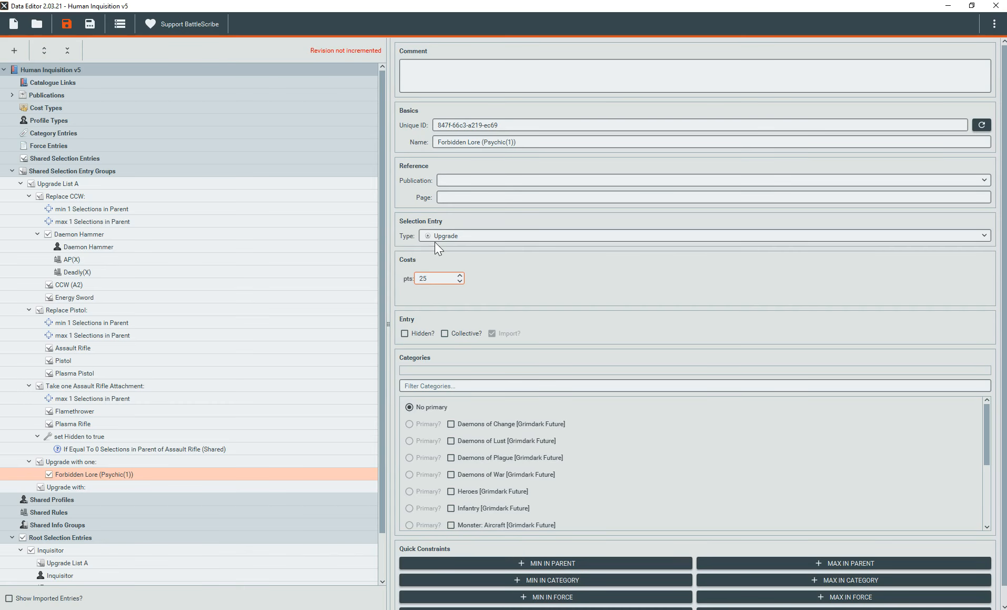
pyautogui.press('BackSpace')
pyautogui.write('0')
pyautogui.press('Tab')
# Check the upgrade headings in the PDF and move Forbidden Lore (Psychic(1)) from Upgrade with one: to the Upgrade with: group
pyautogui.click(119, 465)
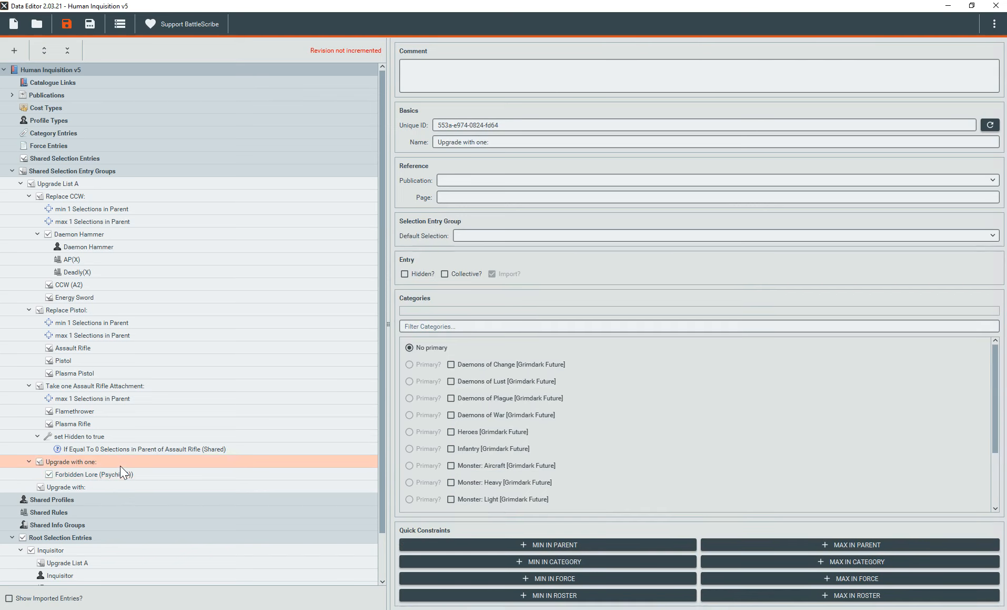
pyautogui.click(158, 474)
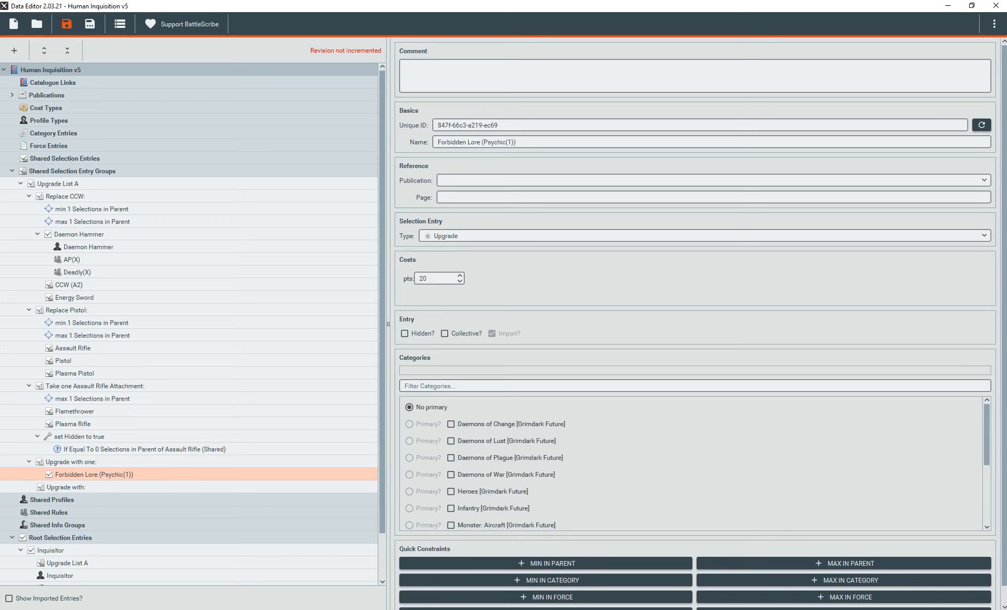
pyautogui.click(368, 609)
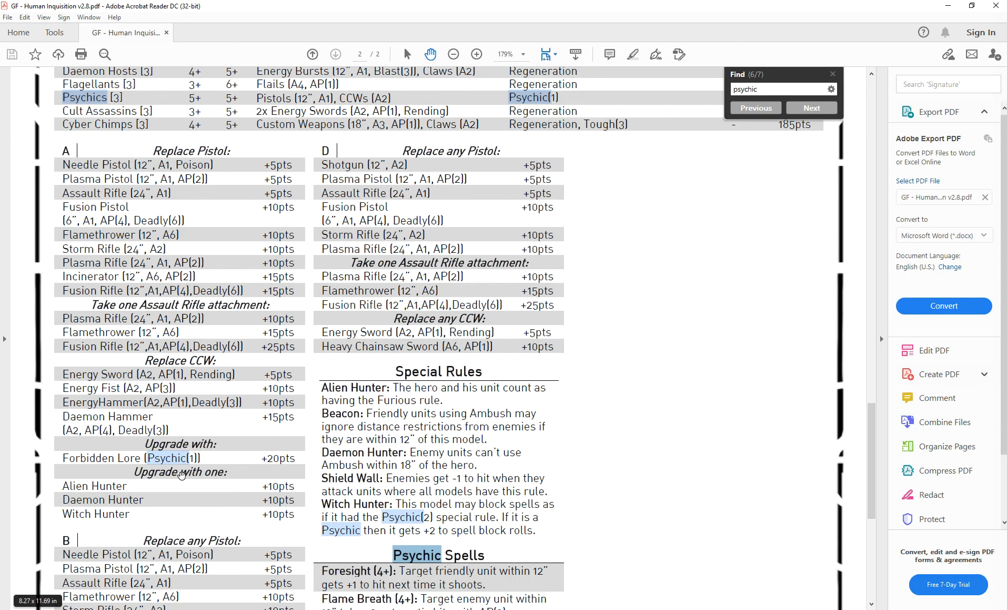
pyautogui.click(350, 608)
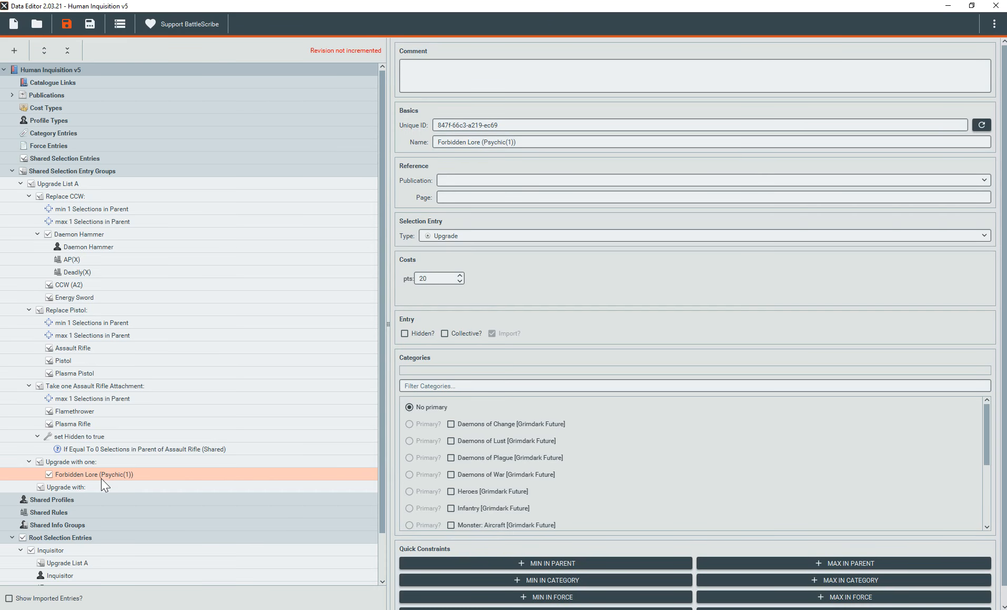
pyautogui.press('Delete')
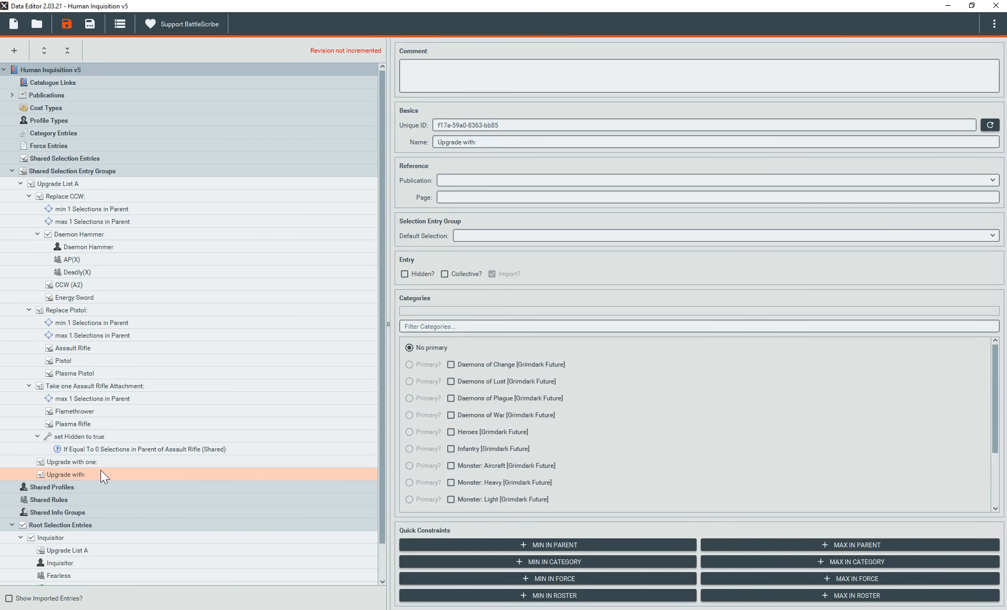
pyautogui.hotkey('ctrl', 'v')
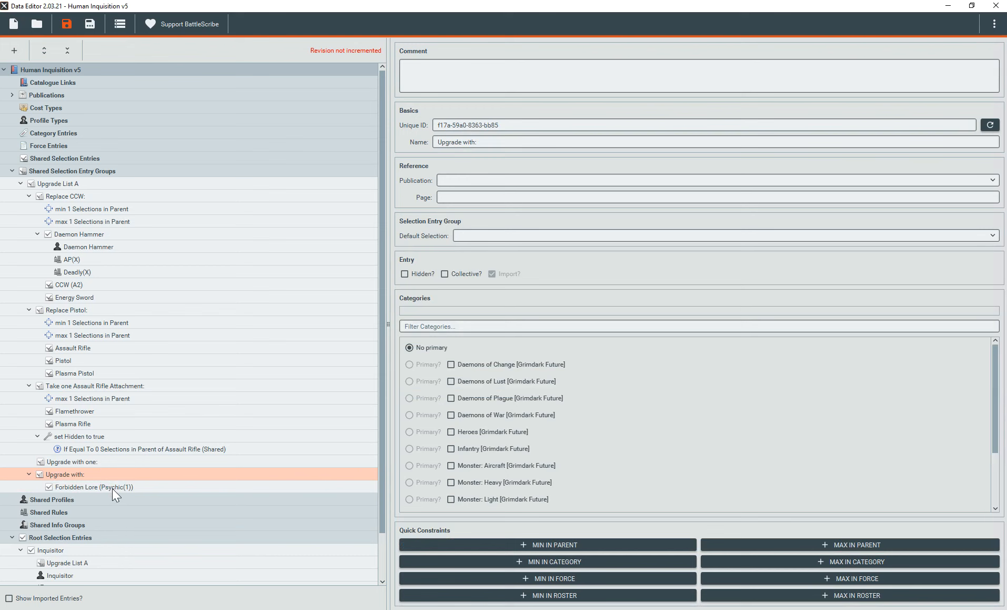
# Add a maximum of 1 selections in parent constraint to the Forbidden Lore (Psychic(1)) entry
pyautogui.click(112, 488)
pyautogui.click(806, 563)
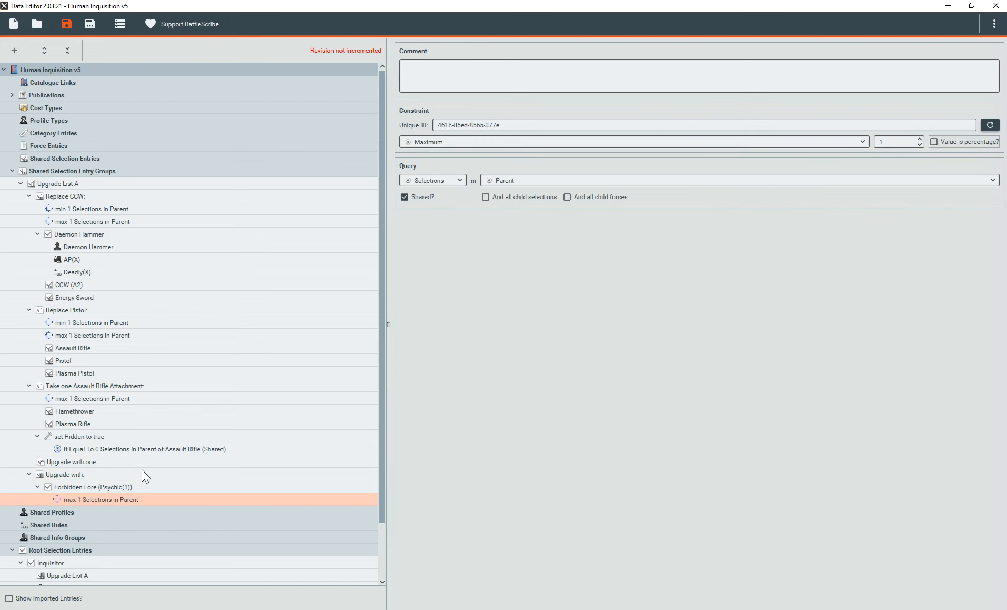
pyautogui.click(121, 487)
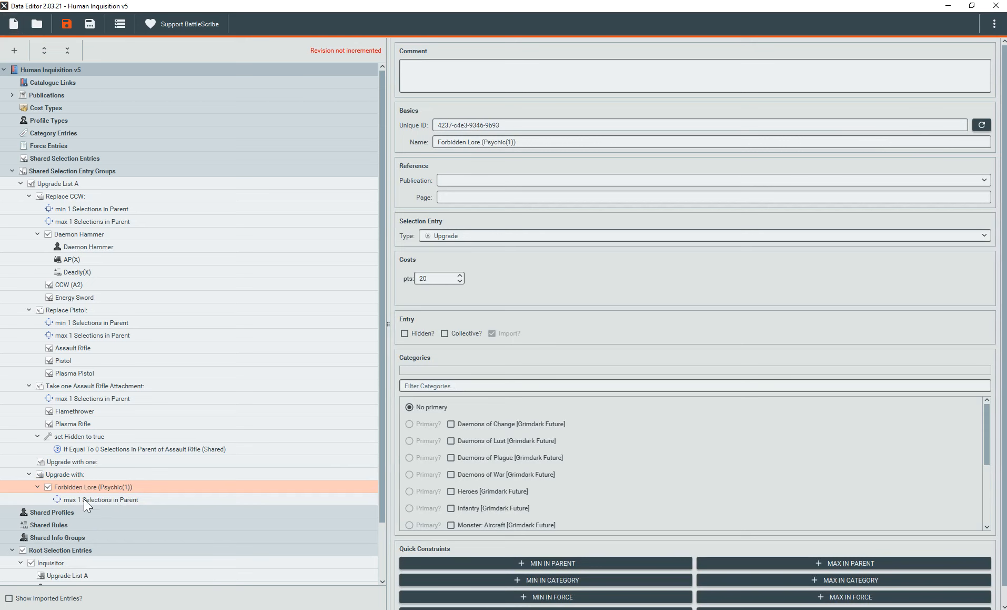
# Create a shared info group named Psychic Spells
pyautogui.scroll(-2, 108, 443)
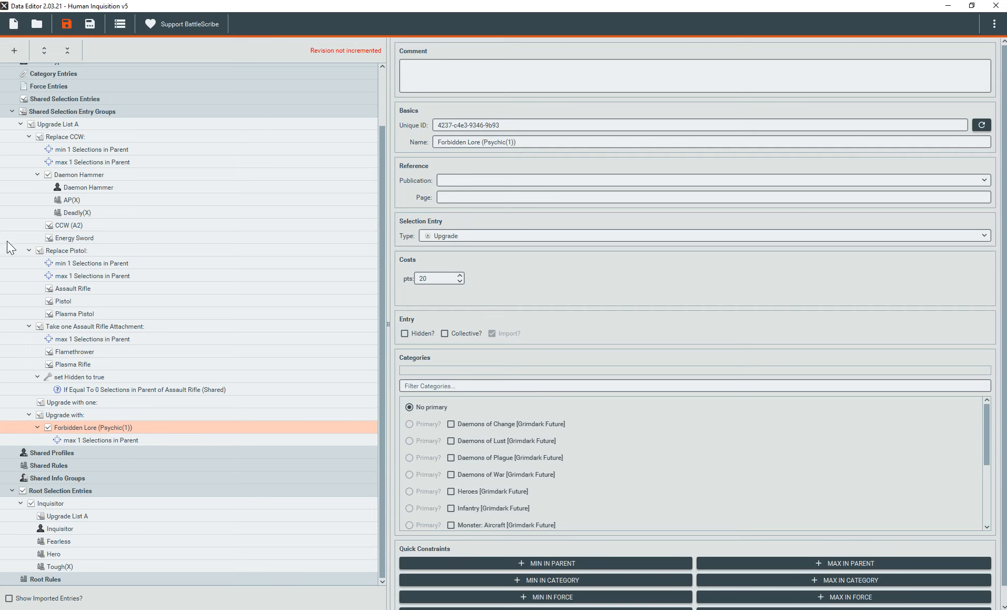
pyautogui.click(60, 480)
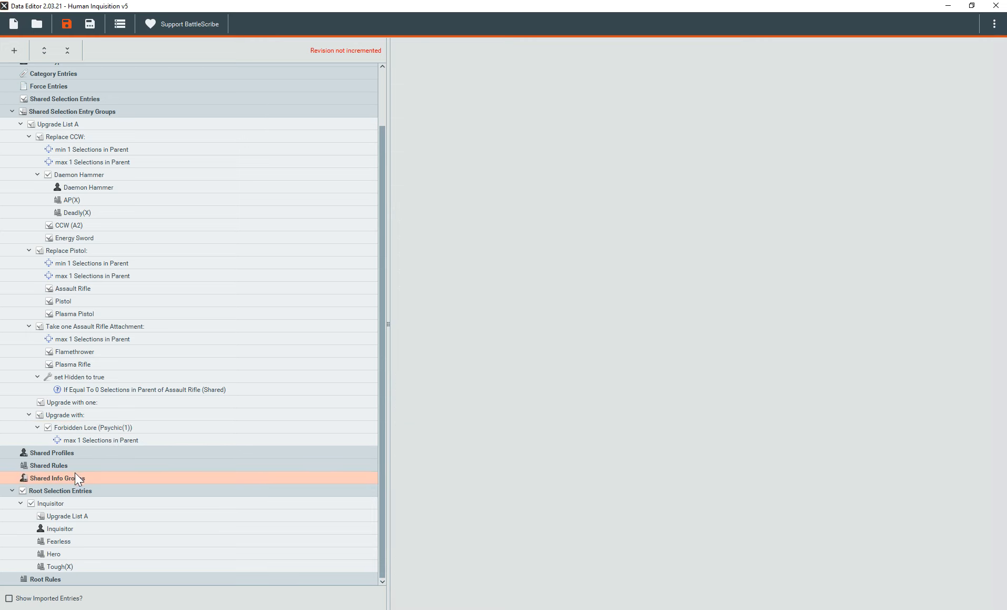
pyautogui.rightClick(74, 481)
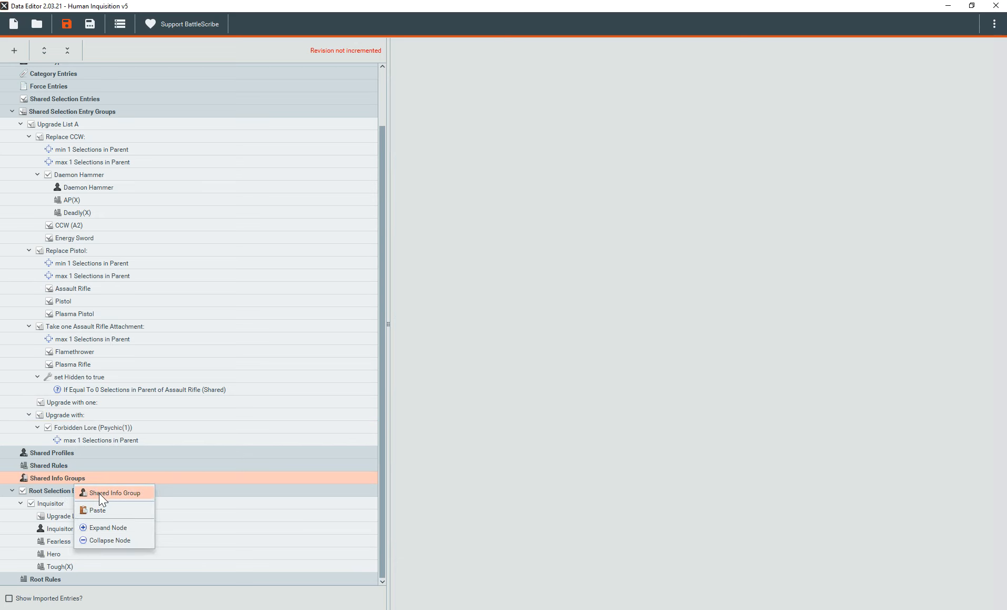
pyautogui.click(136, 492)
pyautogui.click(479, 141)
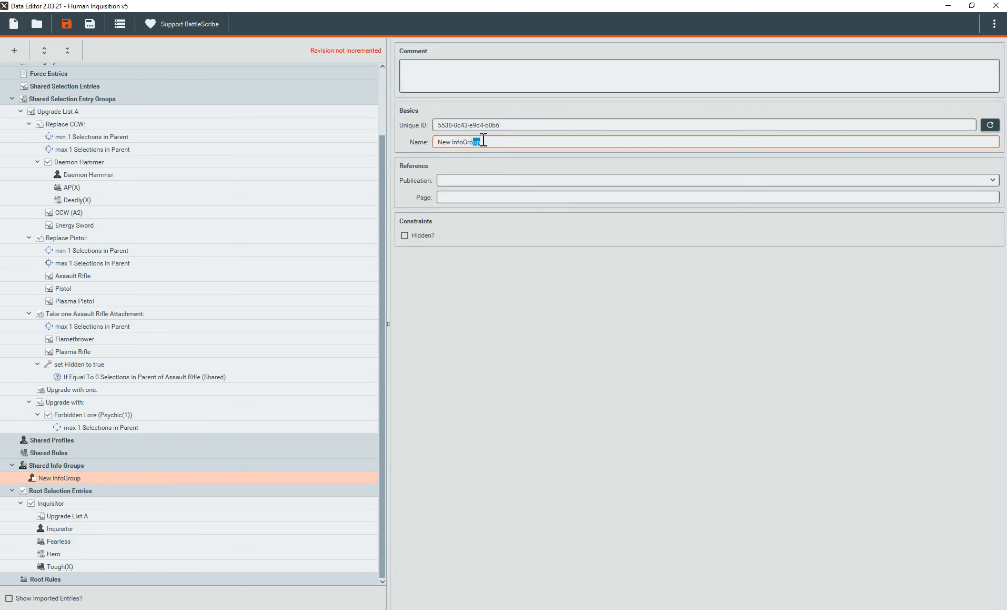
pyautogui.hotkey('ctrl', 'a')
pyautogui.write('Psychic SPells')
pyautogui.write('s')
pyautogui.press('Tab')
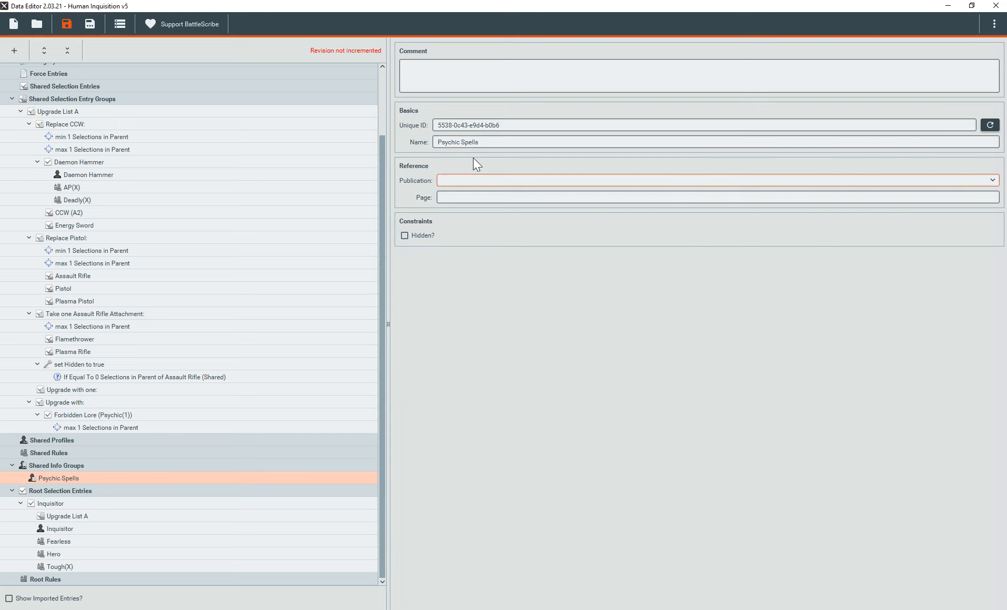
# Add a profile to the Psychic Spells info group and set its profile type to Psychic Power [Grimdark Future]
pyautogui.rightClick(70, 478)
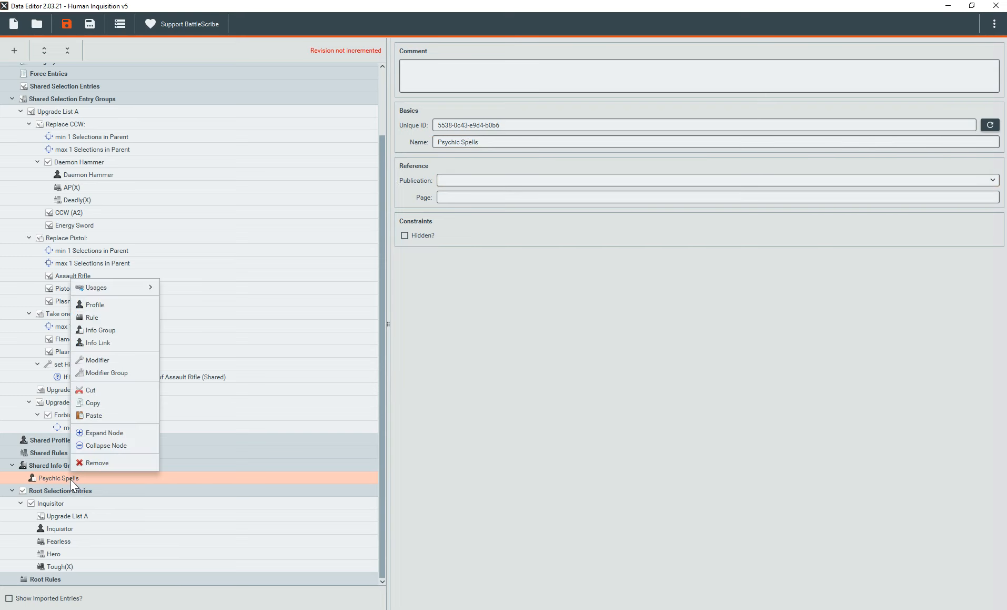
pyautogui.click(109, 306)
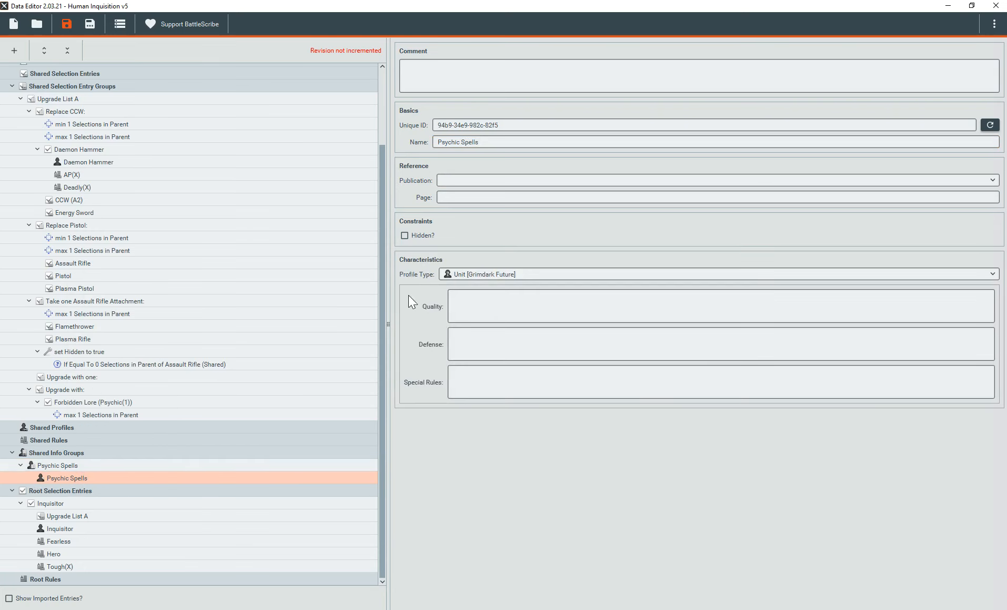
pyautogui.click(484, 273)
pyautogui.click(477, 335)
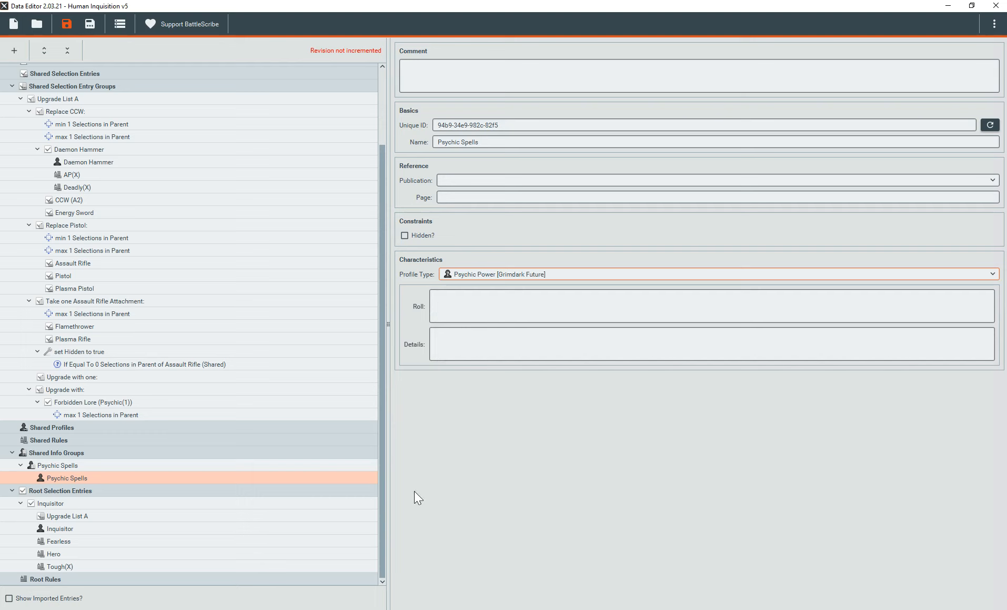
# Examine the Psychic Spells section of the Human Inquisition v2.8 PDF for each spell's roll and description
pyautogui.moveTo(373, 609)
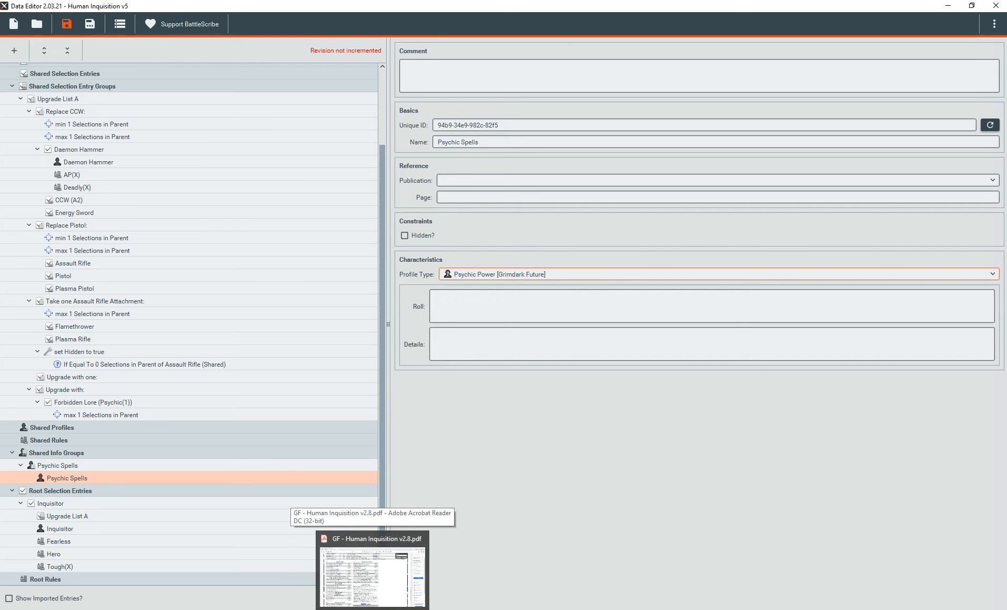
pyautogui.click(373, 576)
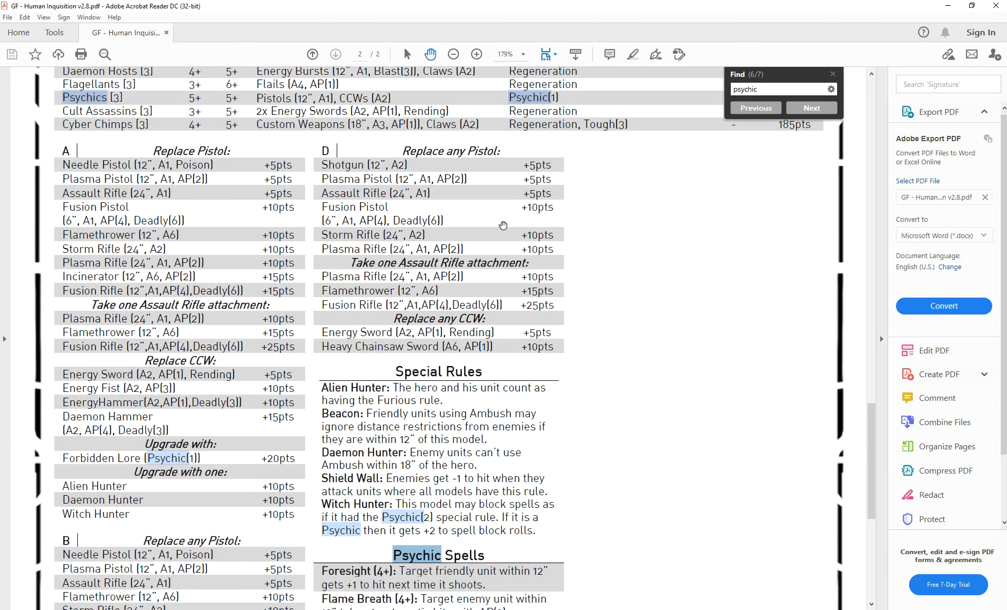
pyautogui.scroll(-10, 414, 453)
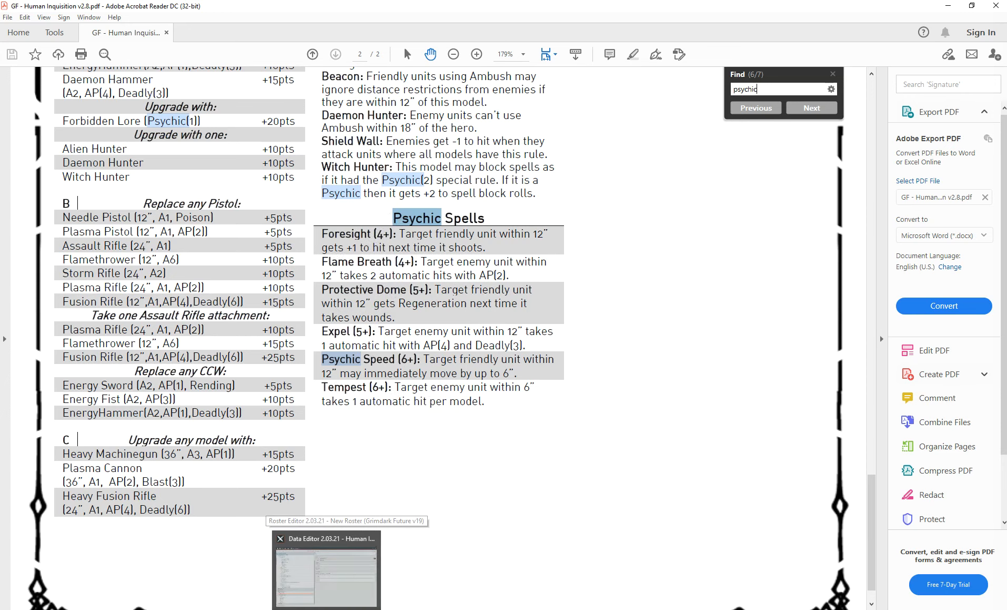
# Switch to the BattleScribe Data Editor, name the Psychic Spells profile "1. Foresight" and set its roll to 4+
pyautogui.click(321, 577)
pyautogui.click(487, 141)
pyautogui.hotkey('ctrl', 'a')
pyautogui.write('1. Foresight')
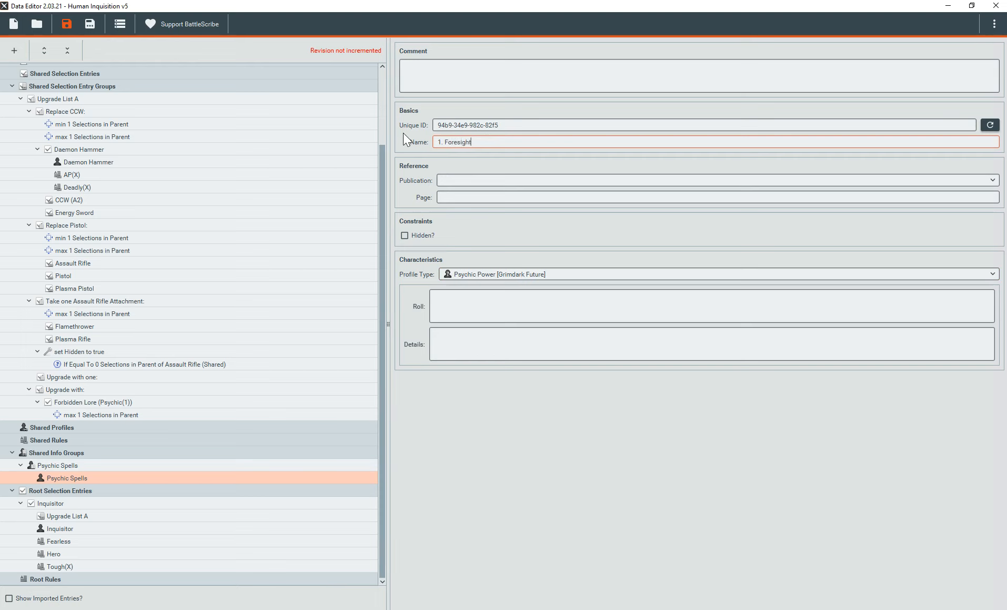
pyautogui.click(537, 305)
pyautogui.write('4+')
# Copy Foresight's description from the PDF in Acrobat Reader into the profile's details, remove the line break and stray character, and save
pyautogui.click(460, 332)
pyautogui.hotkey('alt', 'Tab')
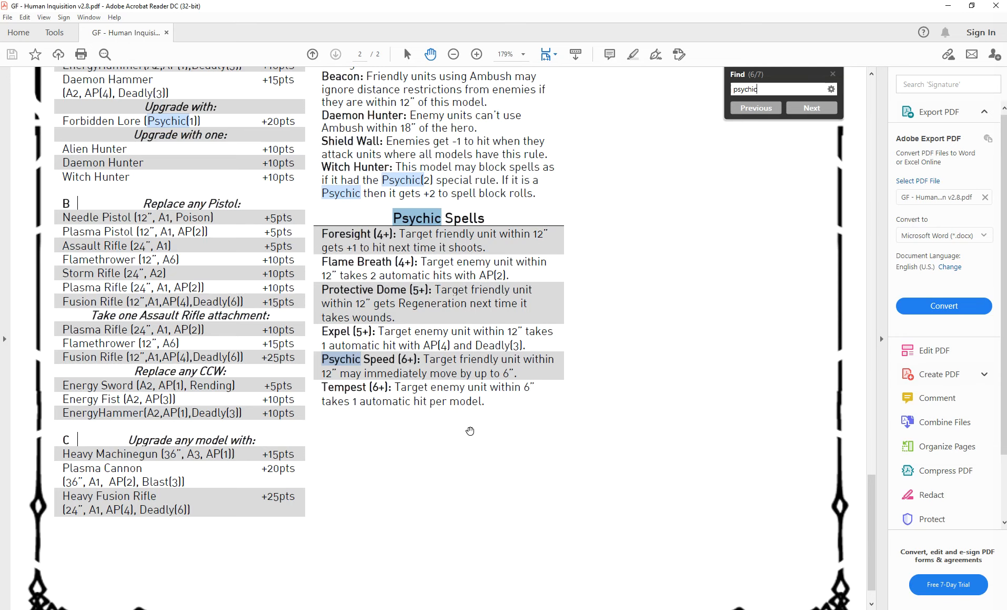
pyautogui.moveTo(403, 234); pyautogui.dragTo(489, 247)
pyautogui.hotkey('ctrl', 'c')
pyautogui.hotkey('alt', 'Tab')
pyautogui.hotkey('ctrl', 'v')
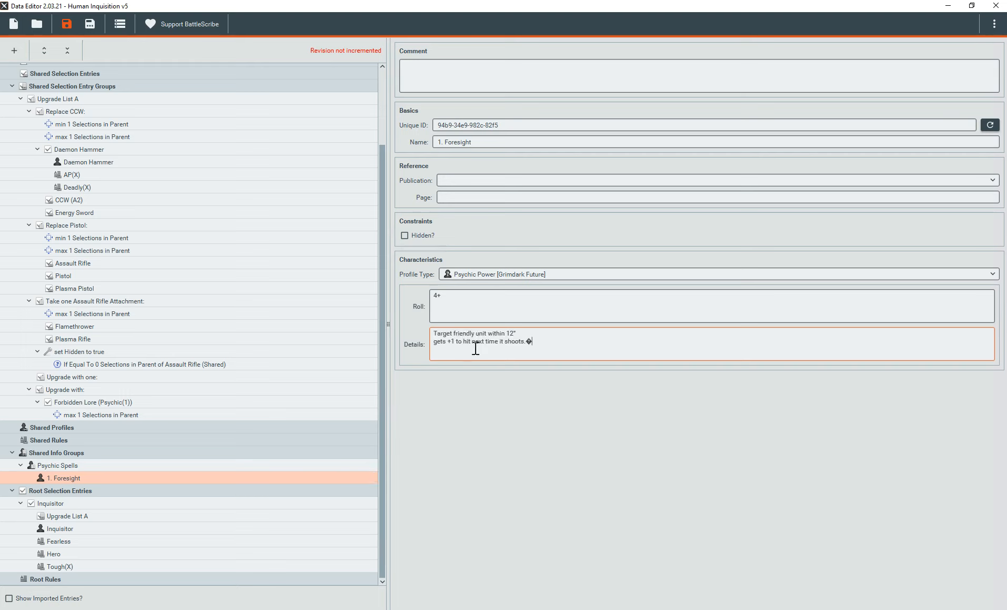
pyautogui.press('Delete')
pyautogui.click(658, 330)
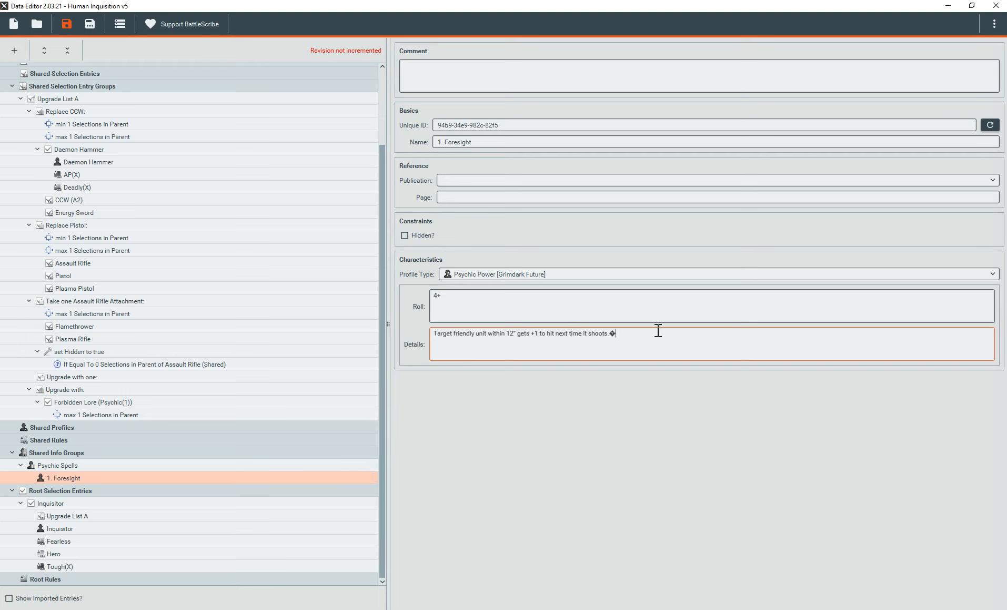
pyautogui.press('BackSpace')
pyautogui.hotkey('ctrl', 's')
# Copy the "1. Foresight" profile and paste five duplicates into the Psychic Spells info group
pyautogui.click(158, 465)
pyautogui.click(138, 478)
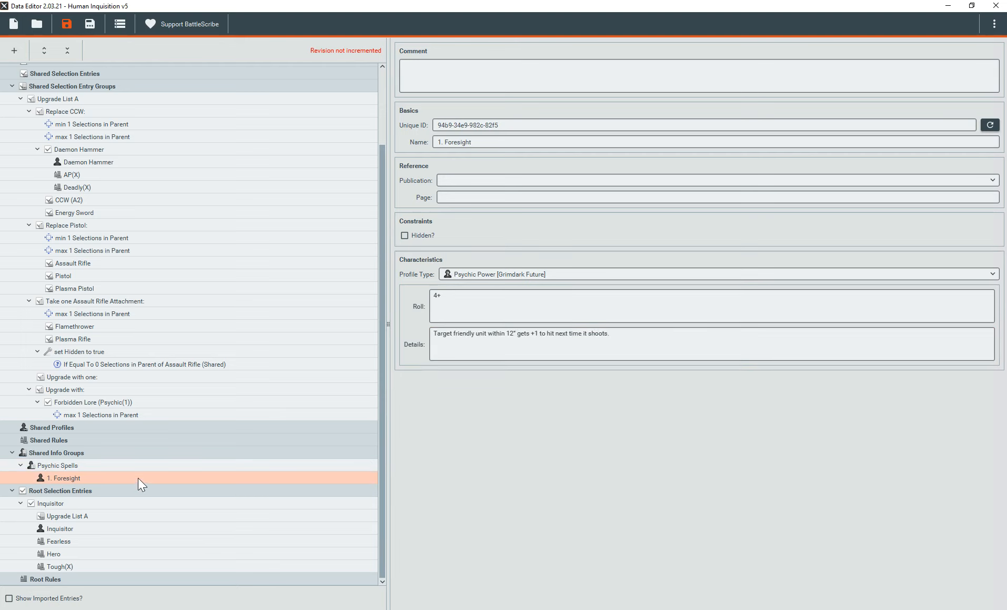
pyautogui.click(152, 466)
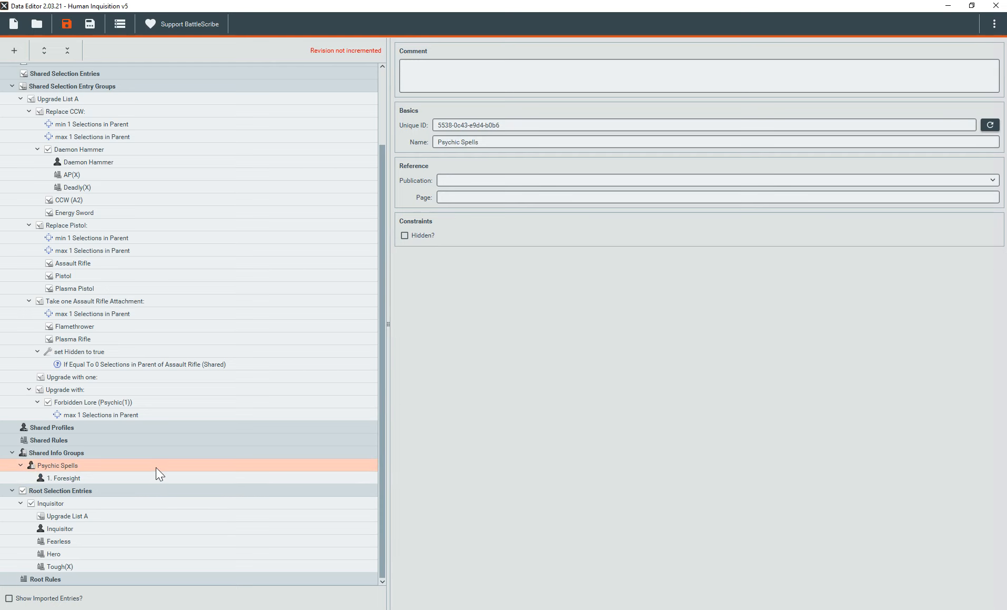
pyautogui.hotkey('ctrl', 'v')
pyautogui.hotkey('ctrl', 'v')
pyautogui.hotkey('ctrl', 'v')
pyautogui.hotkey('ctrl', 'v')
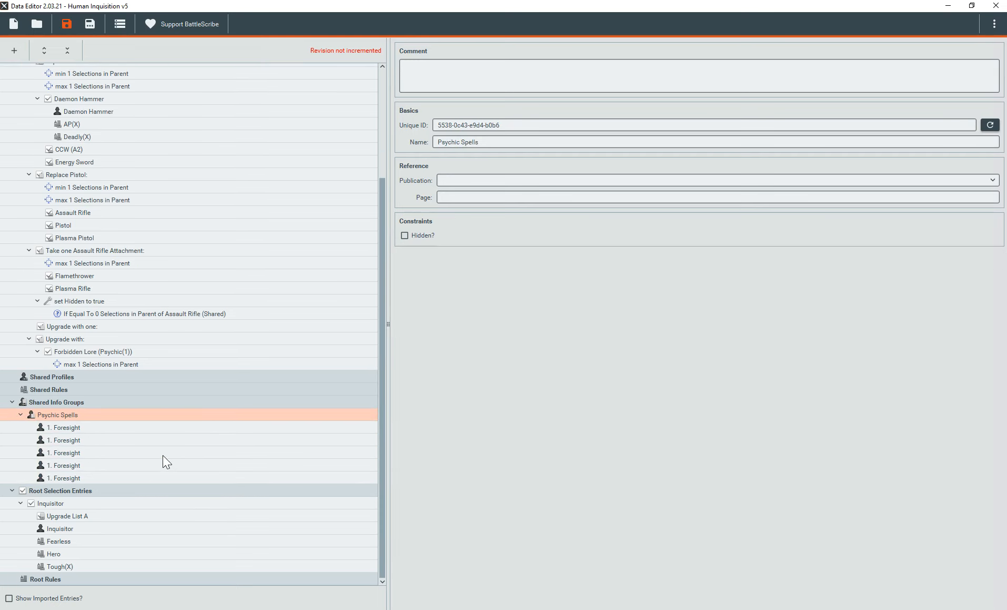
pyautogui.hotkey('ctrl', 'v')
# Rename one of the duplicated Foresight profiles as "2. Flame Breath", keeping the 4+ roll
pyautogui.click(163, 427)
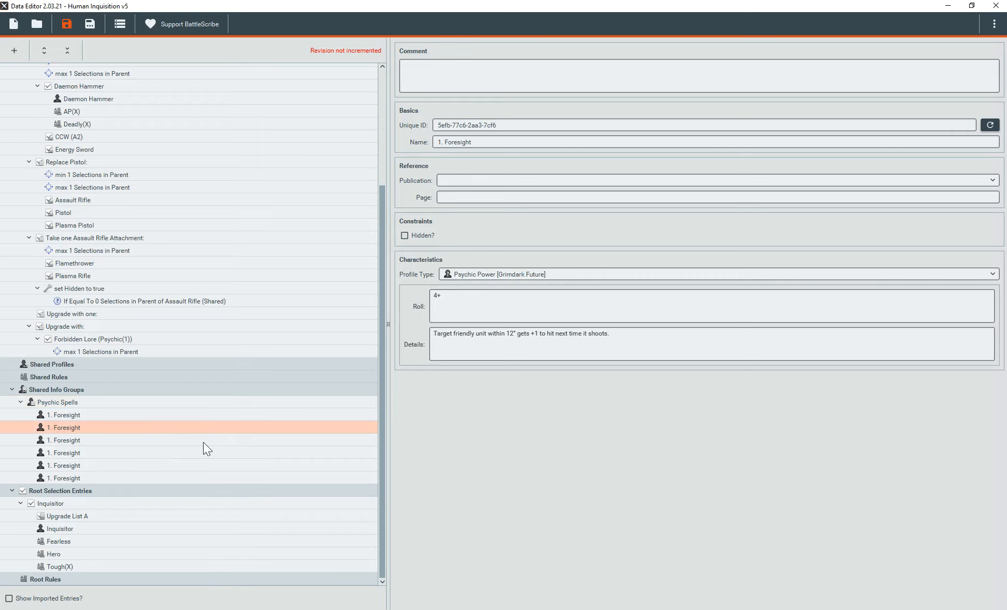
pyautogui.hotkey('alt', 'Tab')
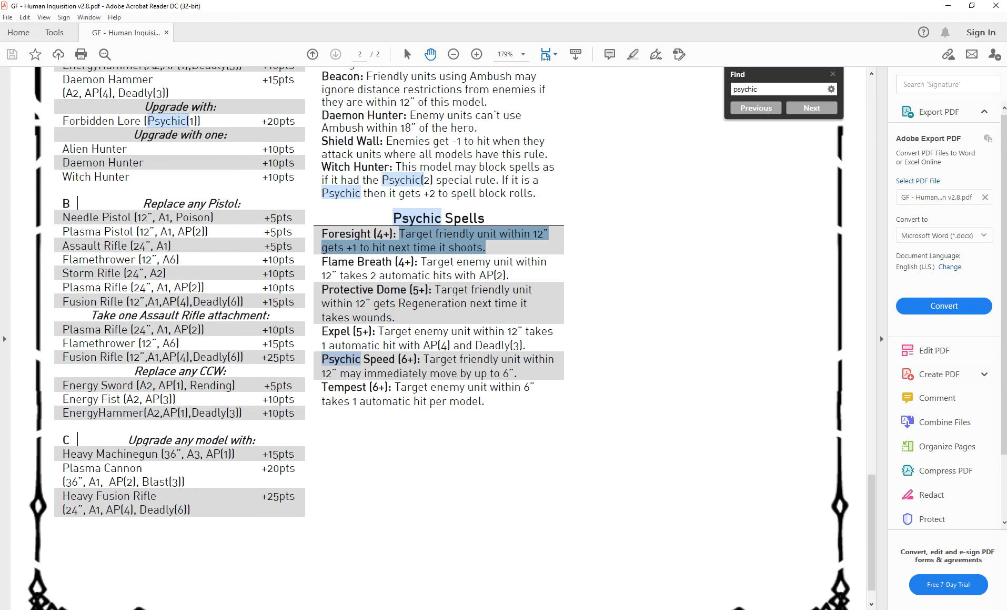
pyautogui.hotkey('alt', 'Tab')
pyautogui.moveTo(487, 145); pyautogui.dragTo(422, 142)
pyautogui.write('2. Flame')
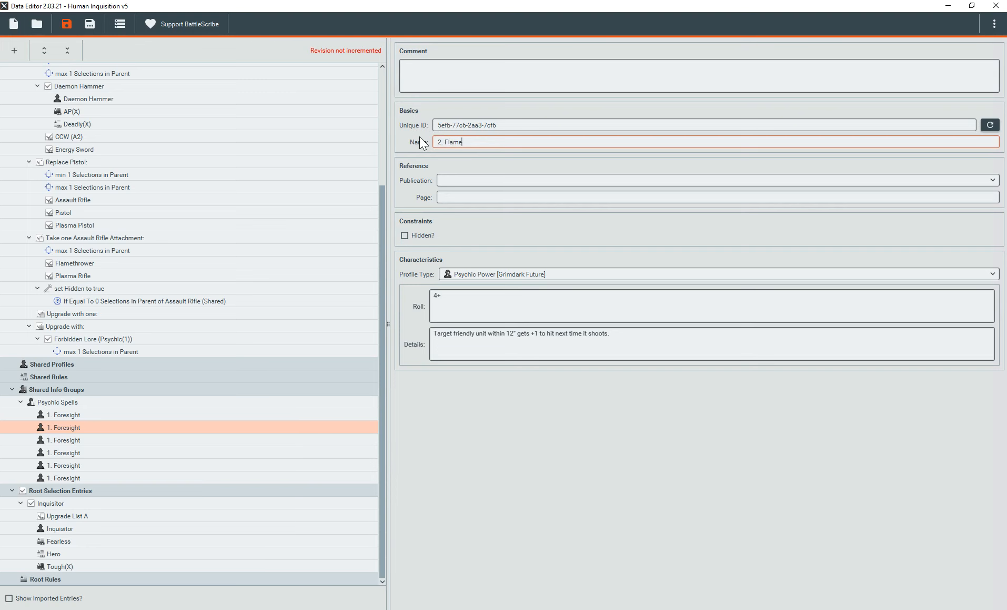
pyautogui.write(' Breath')
pyautogui.click(529, 305)
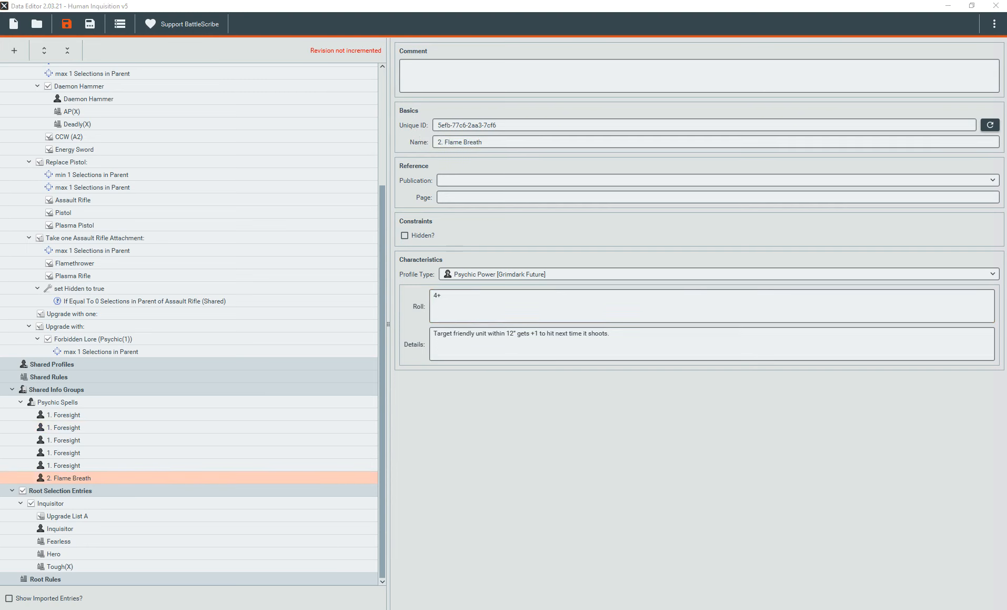
# Replace Flame Breath's details with its description from the PDF in Acrobat Reader, put it on one line without the stray character, and save
pyautogui.click(372, 609)
pyautogui.click(393, 277)
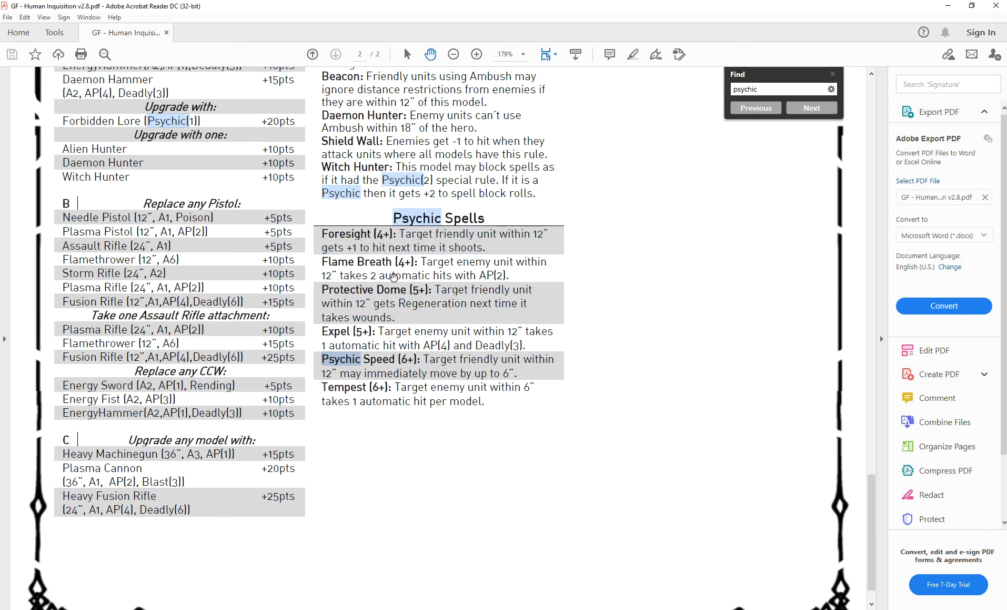
pyautogui.doubleClick(423, 261)
pyautogui.click(512, 276)
pyautogui.moveTo(512, 276); pyautogui.dragTo(421, 261)
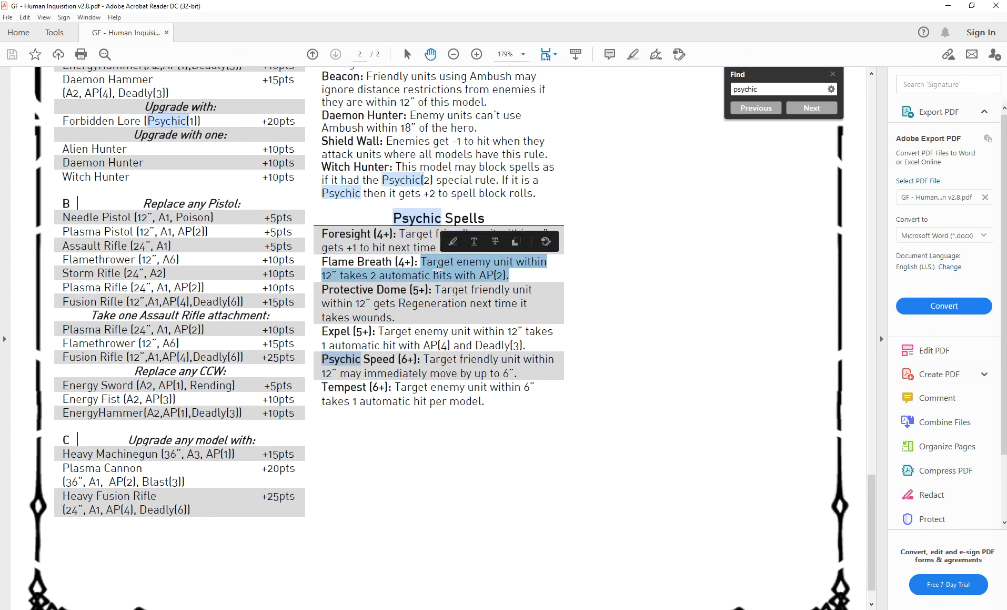
pyautogui.hotkey('alt', 'Tab')
pyautogui.click(451, 343)
pyautogui.hotkey('ctrl', 'a')
pyautogui.write('Target enemy unit within 12" takes 2 automatic hits with AP(2).�')
pyautogui.click(512, 332)
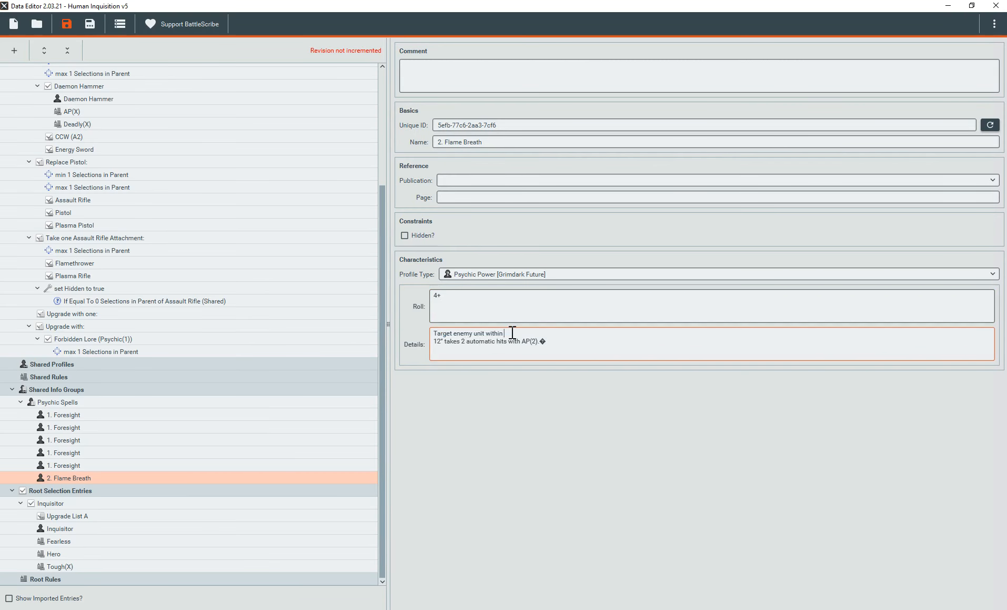
pyautogui.press('Delete')
pyautogui.press('BackSpace')
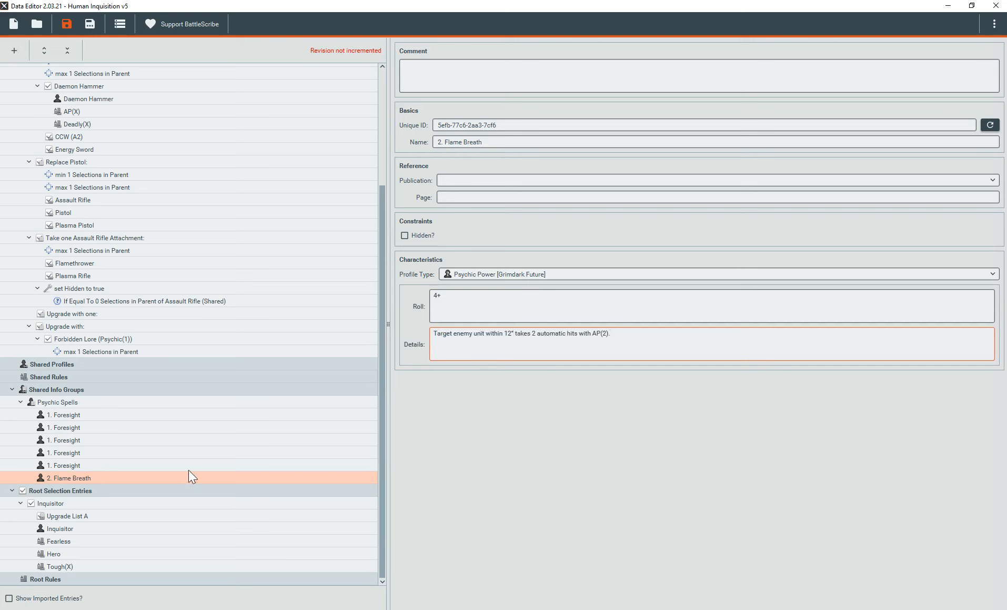
pyautogui.hotkey('ctrl', 's')
# Select another Foresight duplicate for editing, and copy the Protective Dome description from the PDF in Acrobat Reader
pyautogui.click(105, 426)
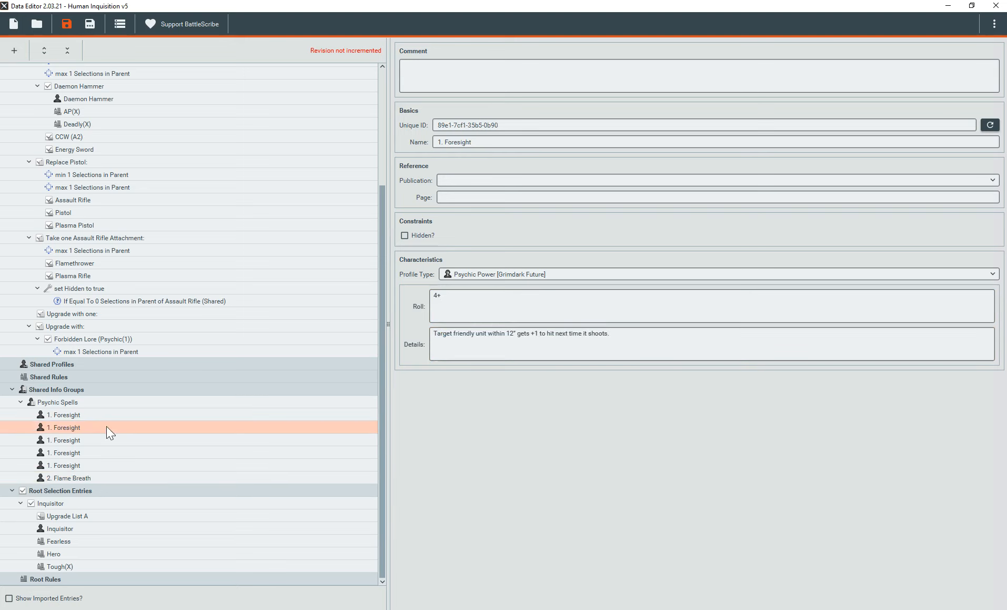
pyautogui.click(475, 141)
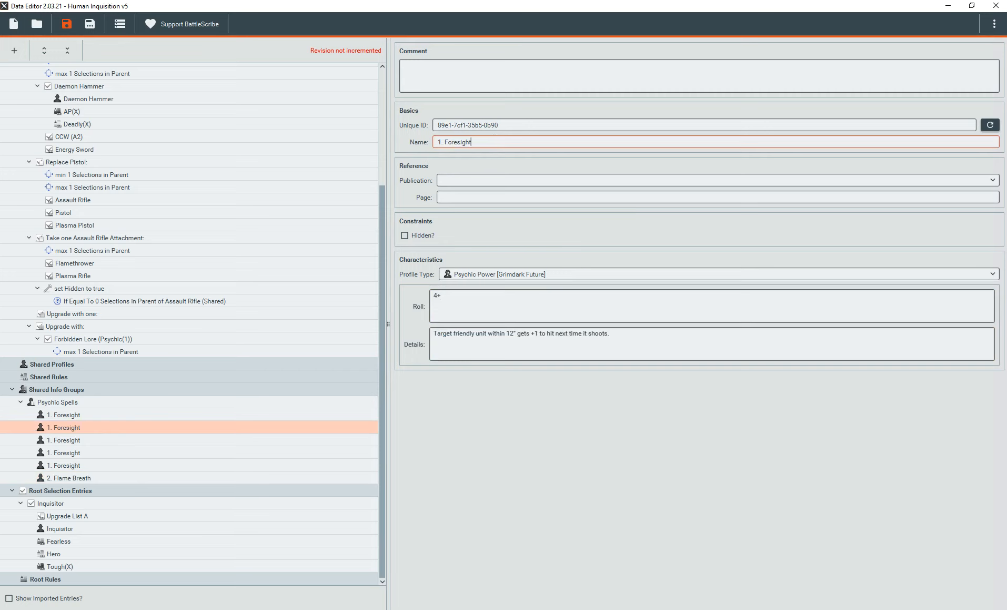
pyautogui.hotkey('alt', 'Tab')
pyautogui.click(480, 345)
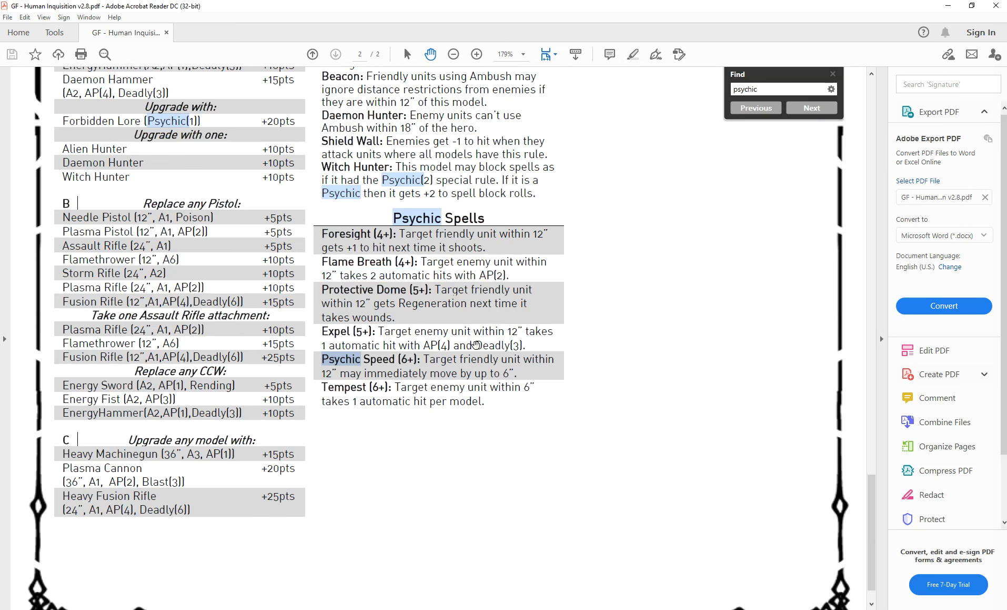
pyautogui.scroll(-1, 403, 315)
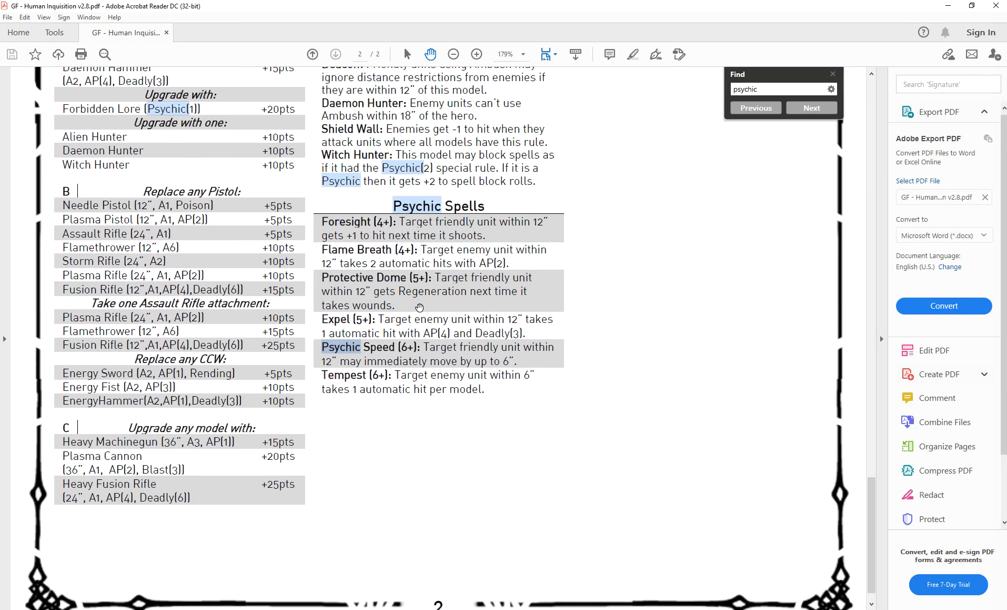
pyautogui.moveTo(395, 306); pyautogui.dragTo(436, 274)
pyautogui.hotkey('ctrl', 'c')
# Back in the Data Editor, rename the selected Foresight duplicate as "3. Protective Dome" and set its roll to 5+
pyautogui.hotkey('alt', 'Tab')
pyautogui.moveTo(490, 140); pyautogui.dragTo(405, 125)
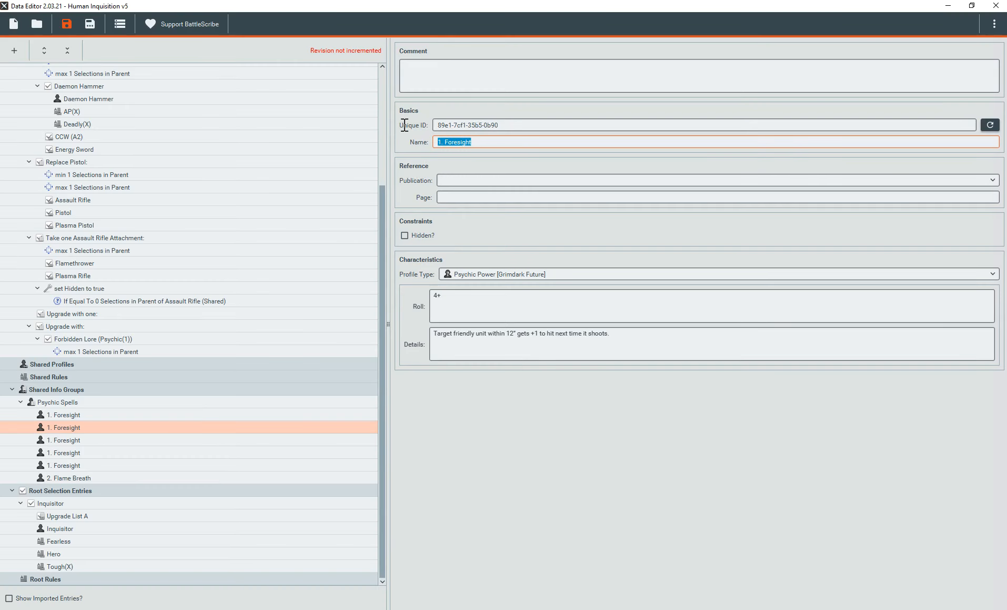
pyautogui.write('3. Protective Dome')
pyautogui.click(444, 296)
pyautogui.press('BackSpace')
pyautogui.press('BackSpace')
pyautogui.write('5+')
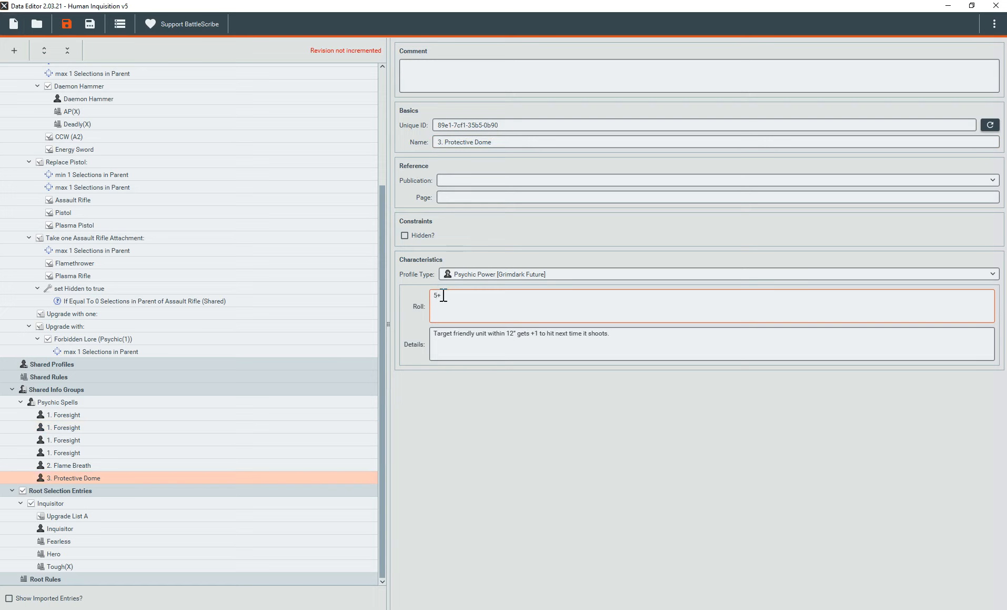
# Replace Protective Dome's details with the copied description, remove the line breaks and stray character, and save
pyautogui.tripleClick(618, 336)
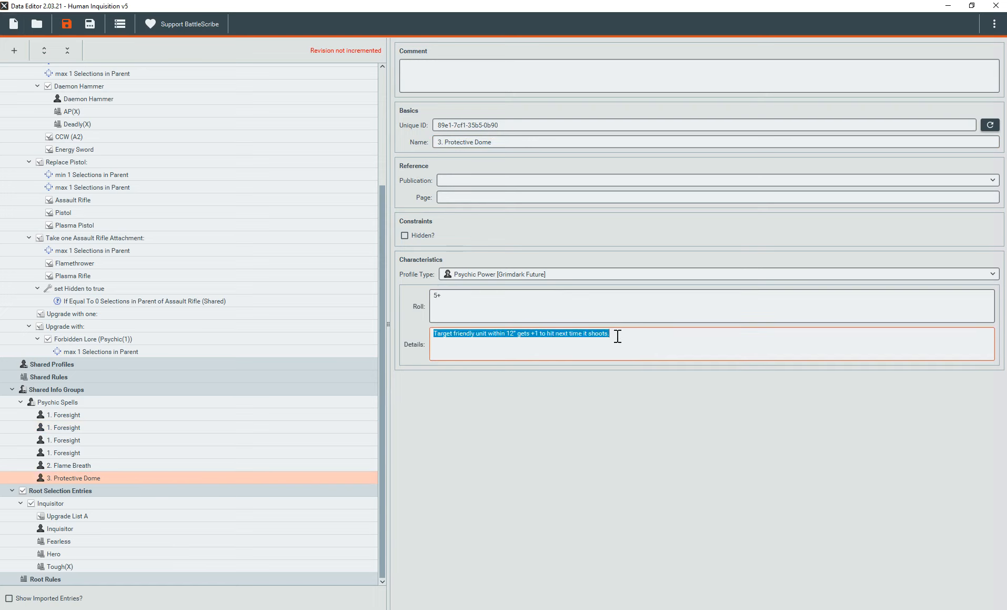
pyautogui.hotkey('ctrl', 'v')
pyautogui.click(588, 332)
pyautogui.press('Delete')
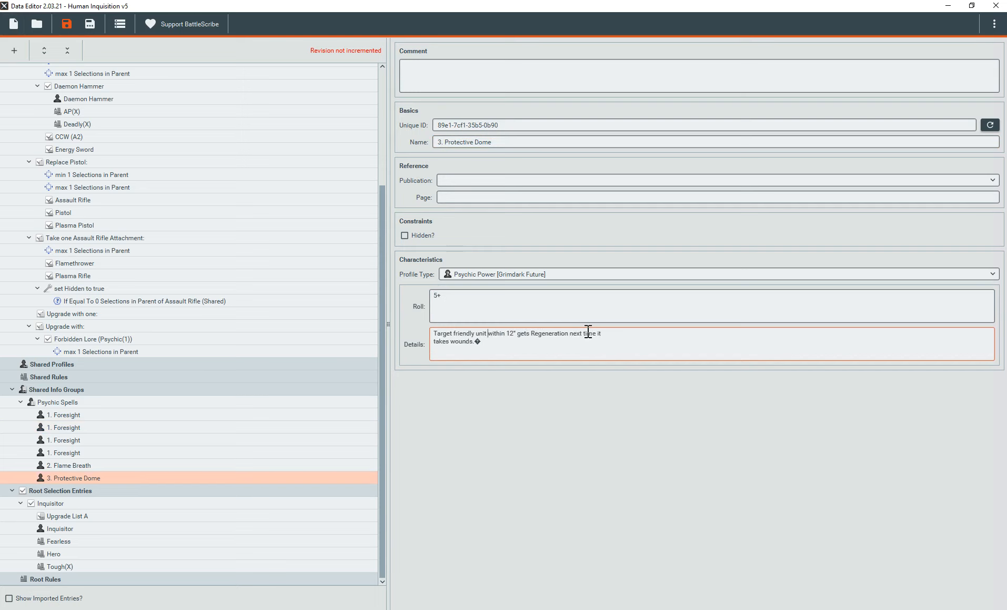
pyautogui.press('End')
pyautogui.press('Delete')
pyautogui.press('End')
pyautogui.press('BackSpace')
pyautogui.hotkey('ctrl', 's')
pyautogui.click(75, 425)
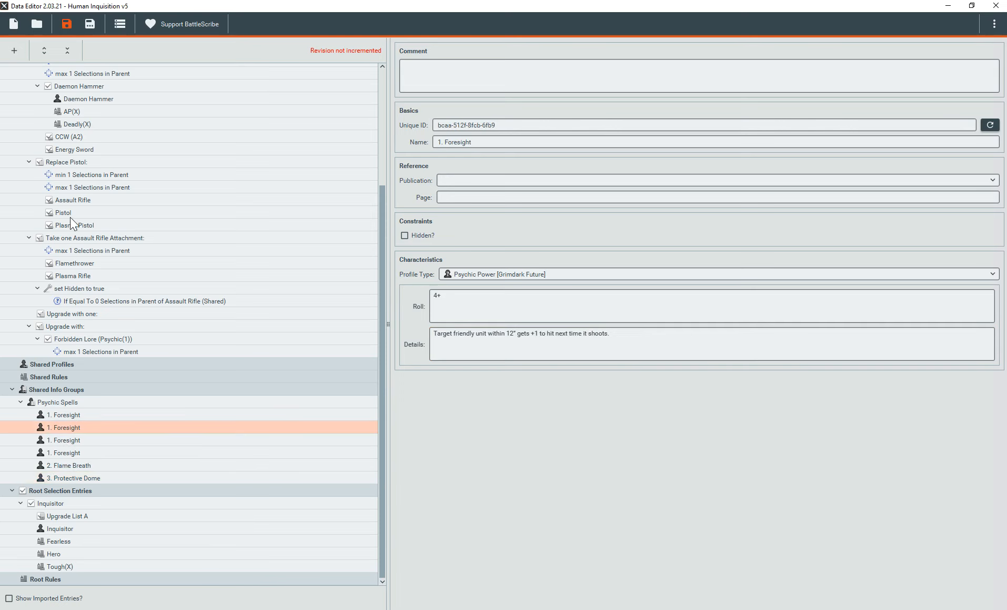
# Add an info link of type Info Group to the Forbidden Lore (Psychic(1)) entry, targeting the shared Psychic Spells group
pyautogui.click(104, 343)
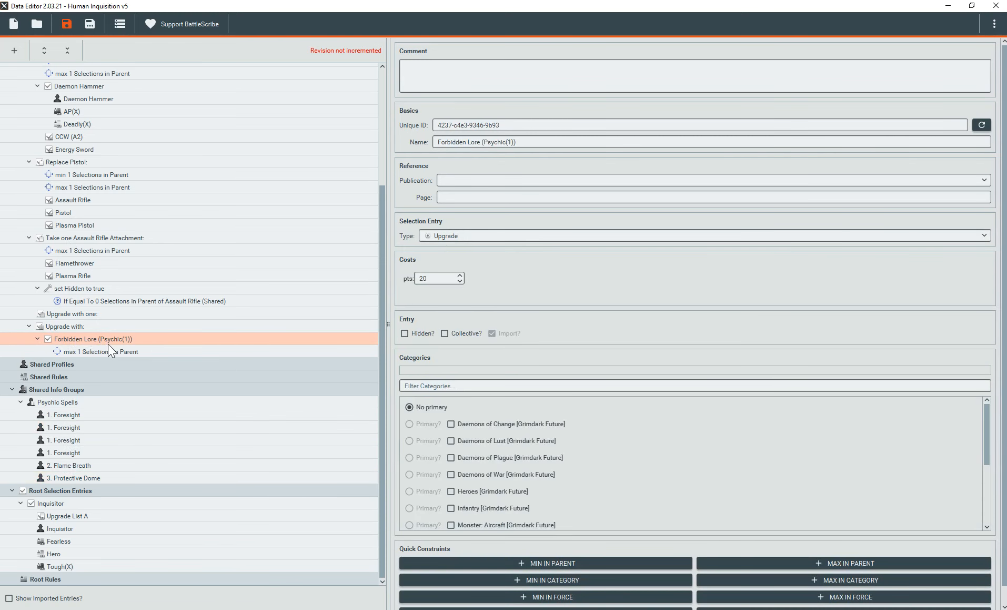
pyautogui.rightClick(104, 341)
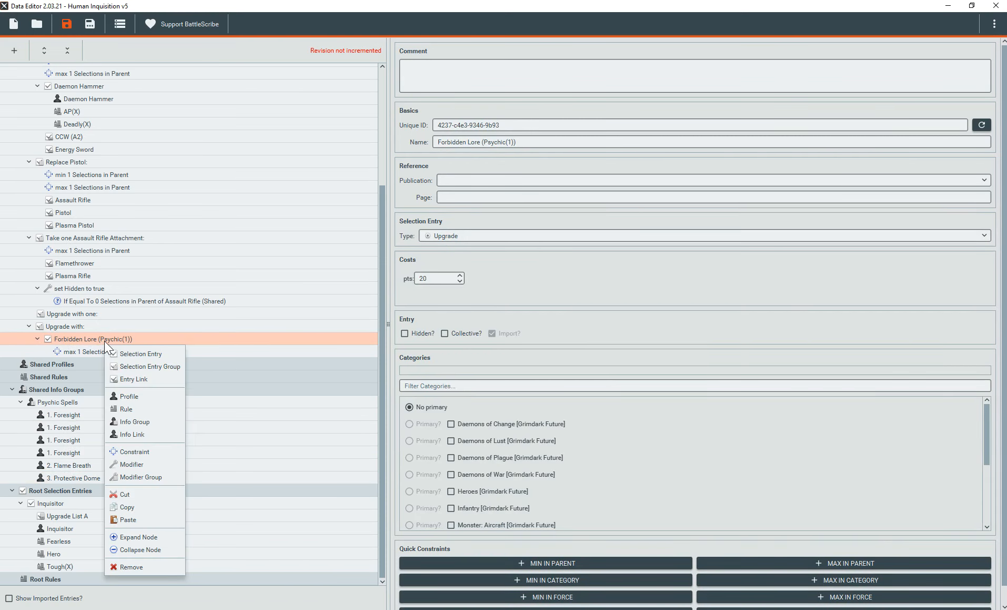
pyautogui.click(130, 433)
pyautogui.click(467, 235)
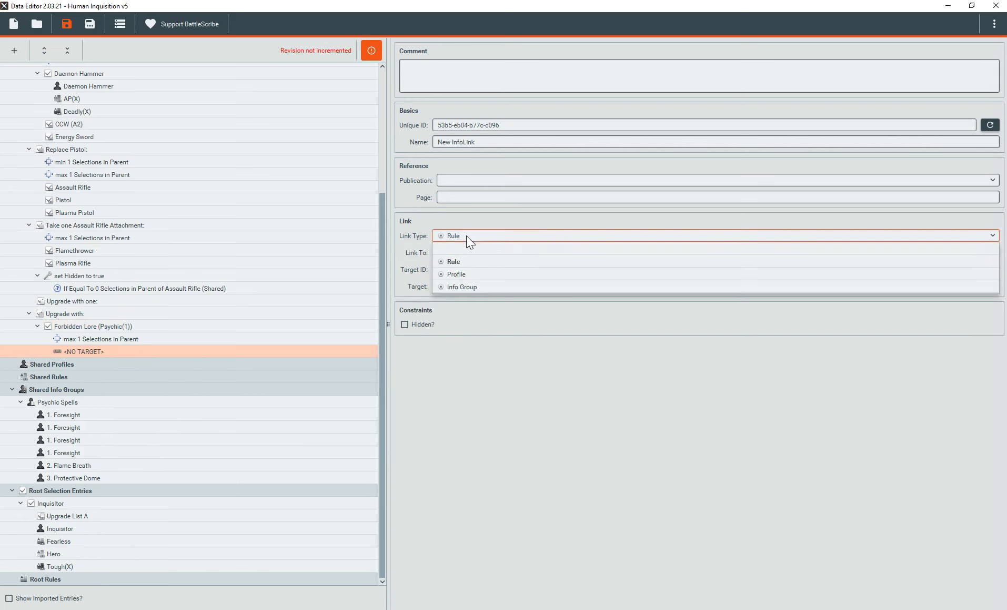
pyautogui.click(461, 293)
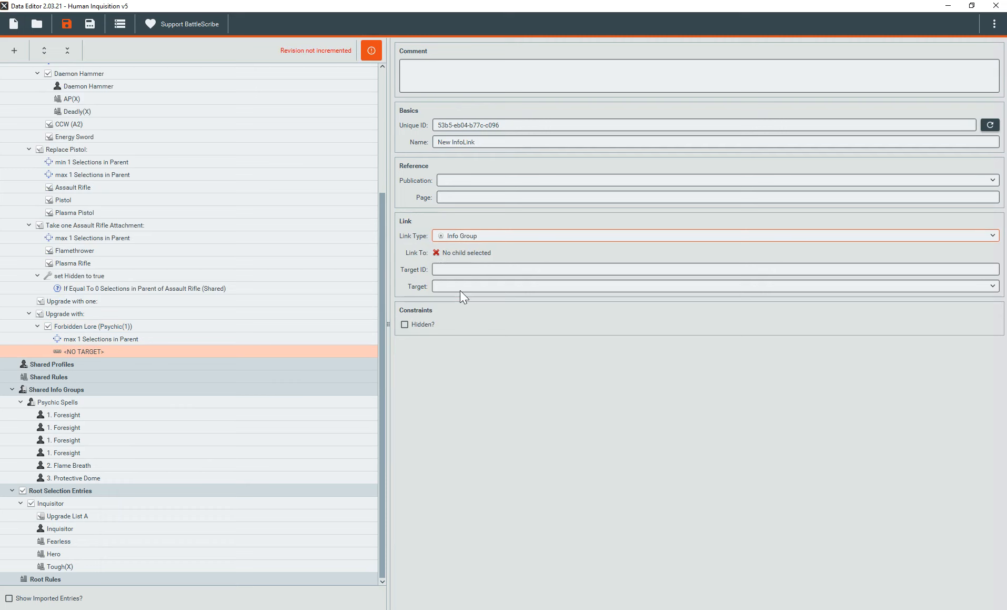
pyautogui.click(459, 287)
pyautogui.click(466, 311)
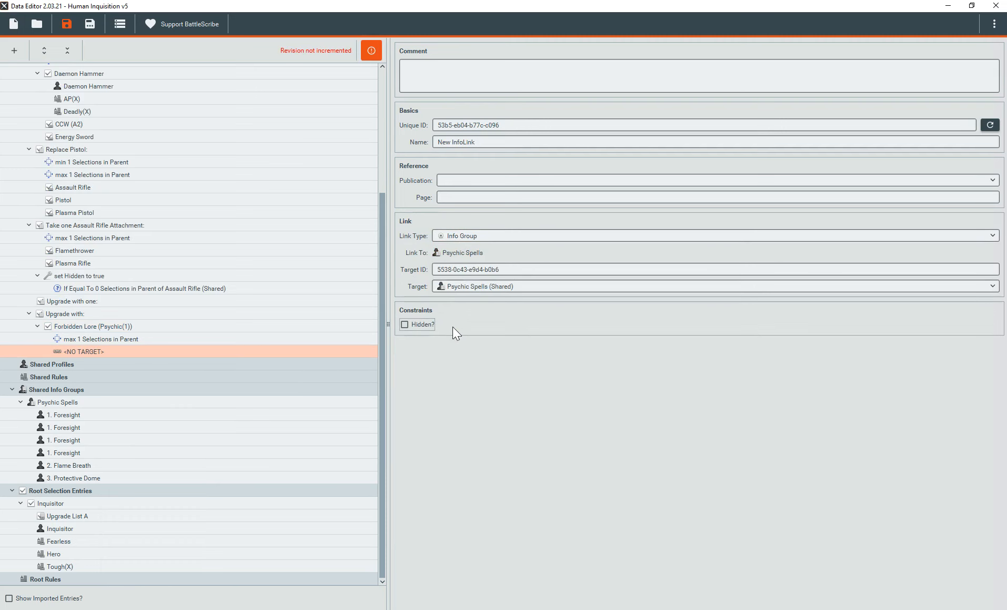
pyautogui.click(108, 340)
# Add a second info link to Forbidden Lore (Psychic(1)), of type Rule, targeting the shared Psychic(X) rule
pyautogui.click(78, 327)
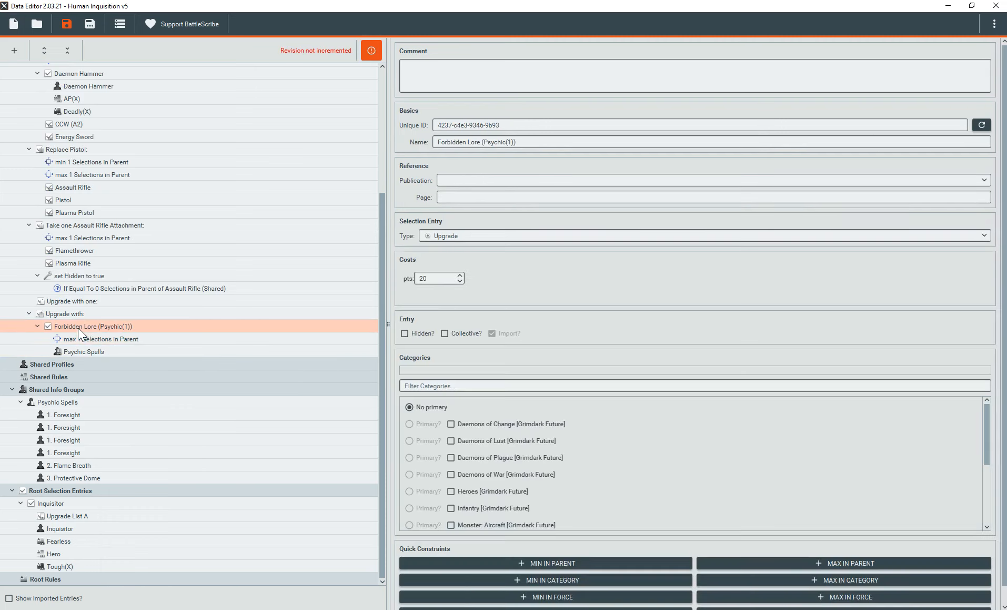
pyautogui.rightClick(78, 327)
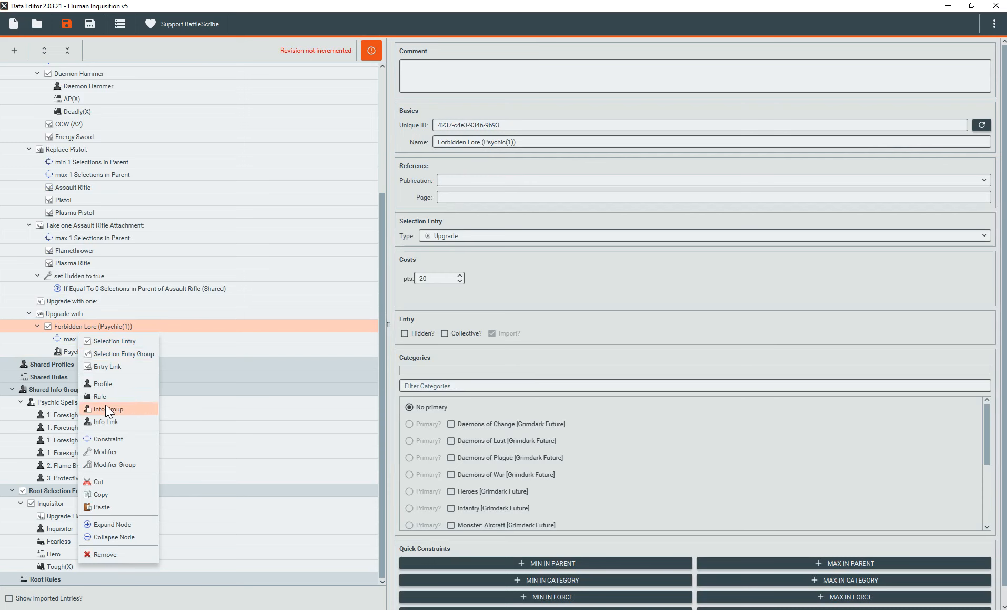
pyautogui.click(107, 422)
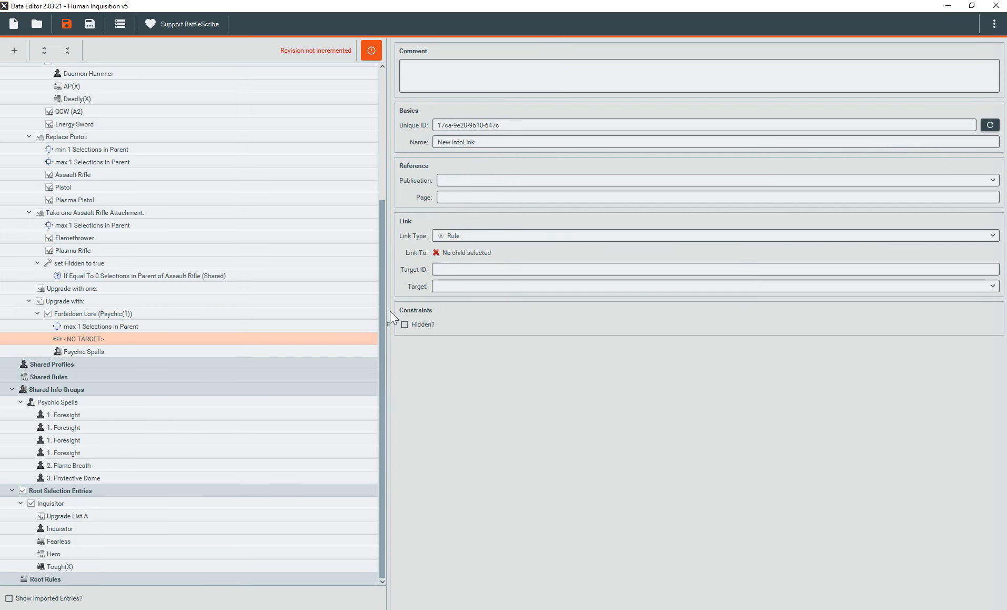
pyautogui.click(457, 285)
pyautogui.write('psyc')
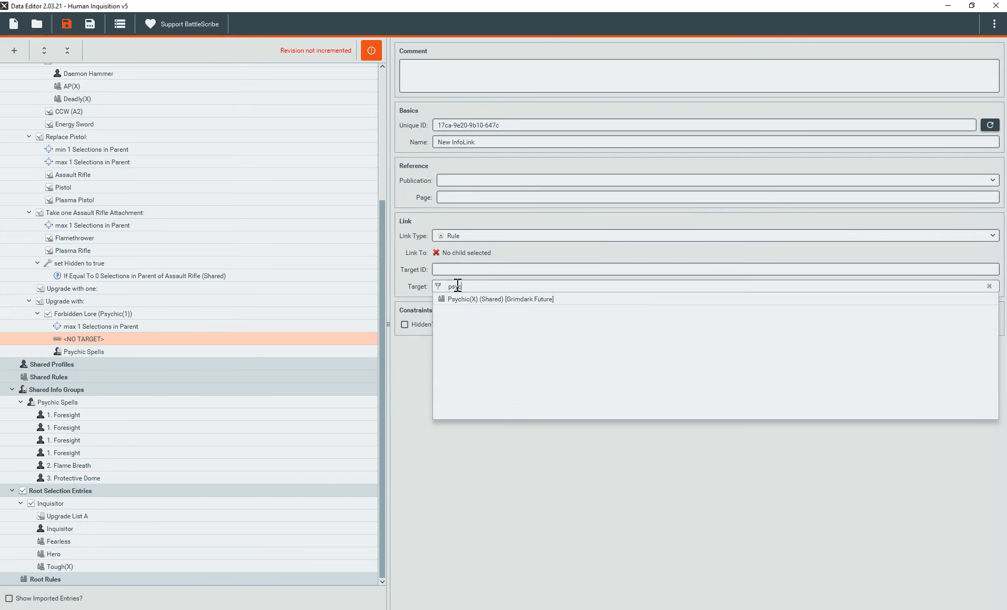
pyautogui.click(463, 298)
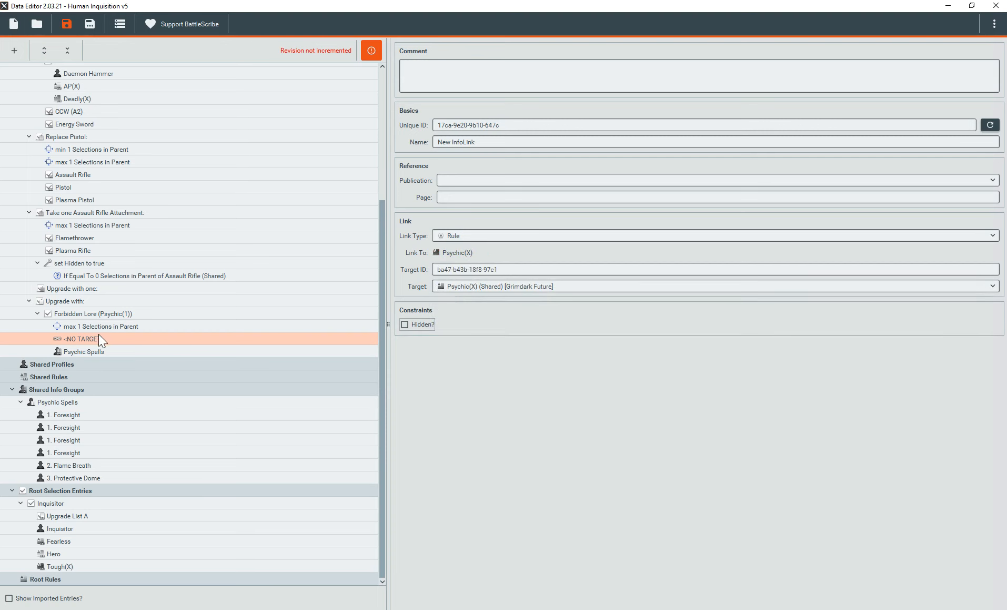
pyautogui.click(86, 315)
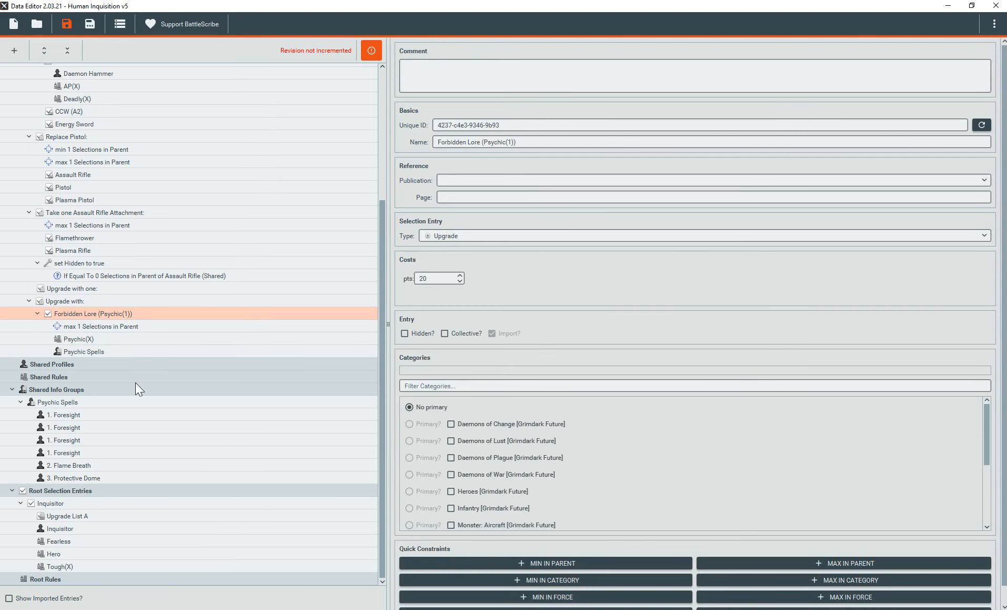
# Save the catalogue, switch to the Roster Editor and reload the roster with the modified data file
pyautogui.hotkey('ctrl', 's')
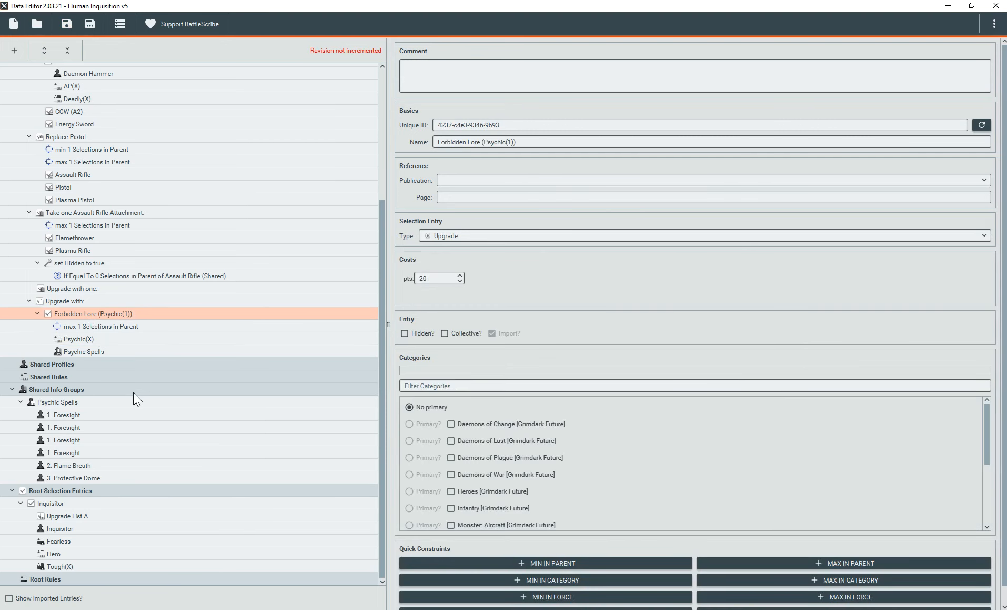
pyautogui.click(332, 609)
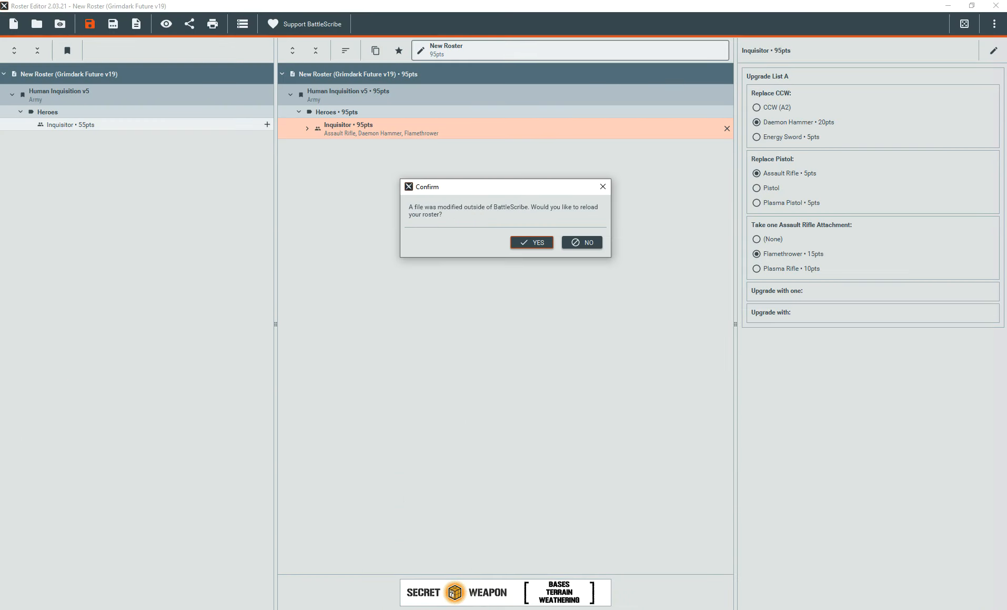
pyautogui.click(539, 242)
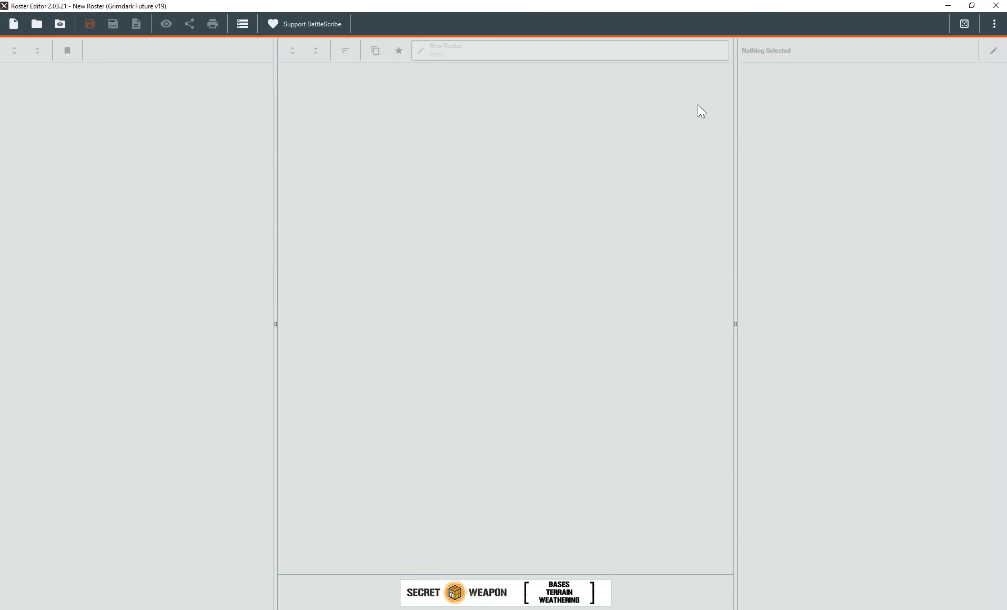
# Add an Inquisitor with the Forbidden Lore (Psychic(1)) upgrade to the roster and view the roster output to check its psychic powers
pyautogui.click(727, 127)
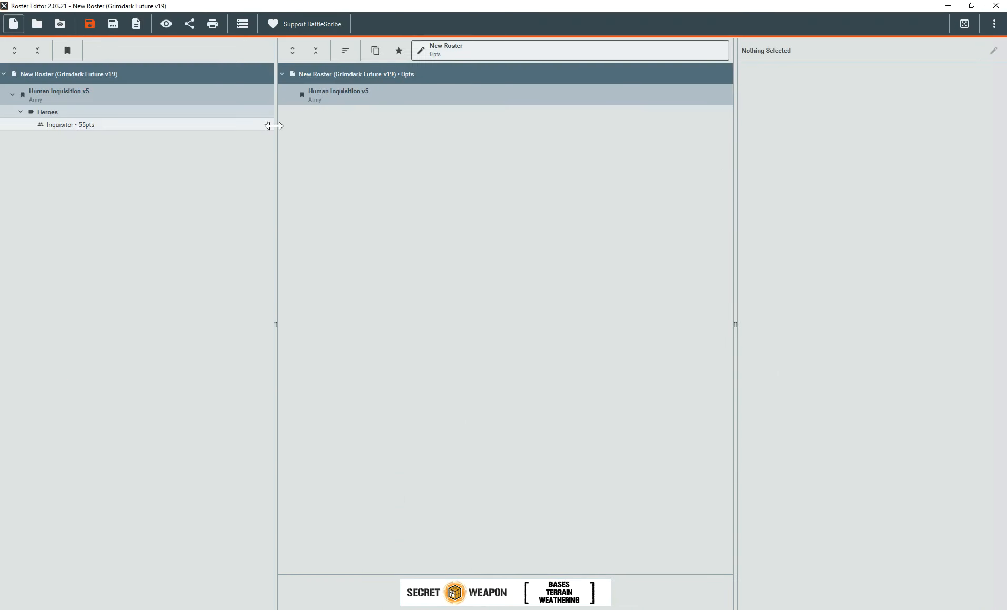
pyautogui.click(164, 123)
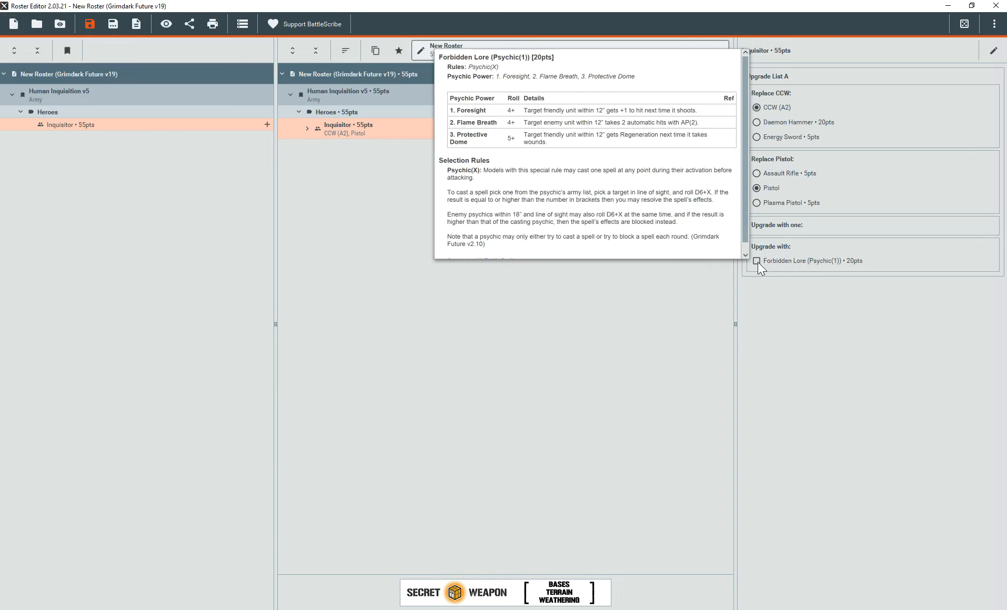
pyautogui.click(758, 261)
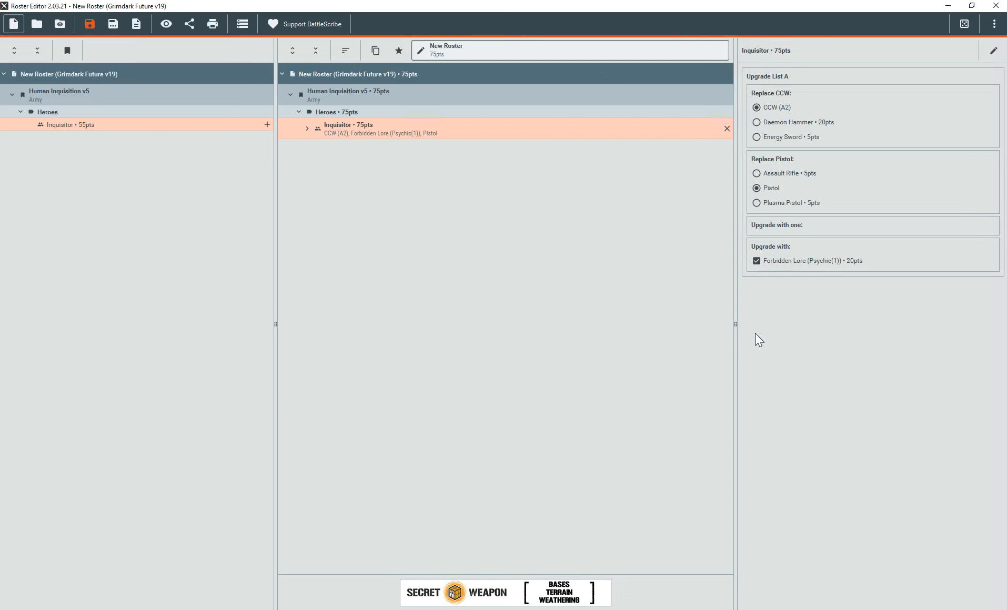
pyautogui.click(166, 24)
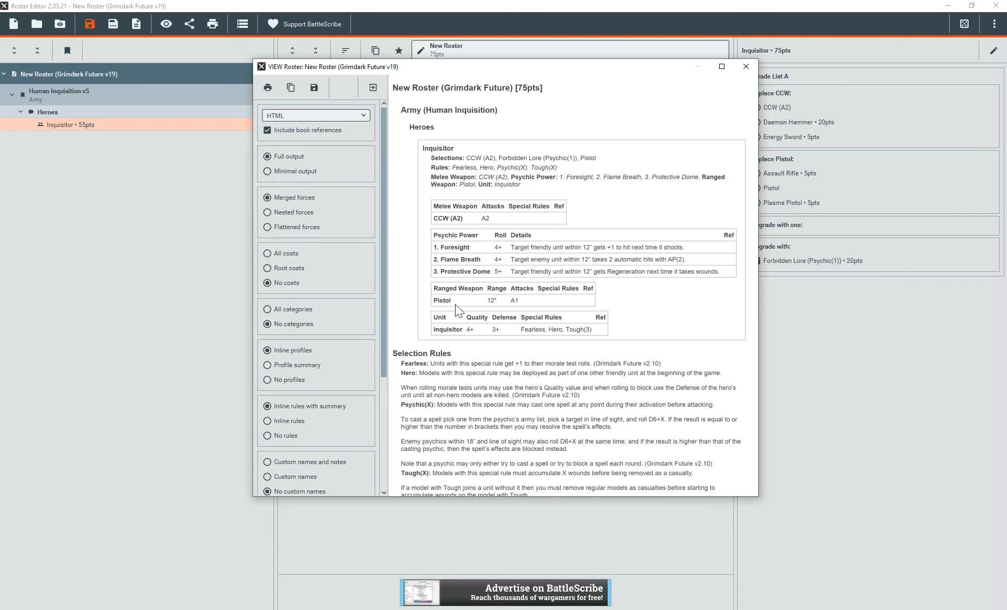
pyautogui.click(746, 66)
# Remove Forbidden Lore from the Inquisitor, give it an Assault Rifle with the Flamethrower attachment, and view the roster output
pyautogui.click(757, 261)
pyautogui.click(757, 173)
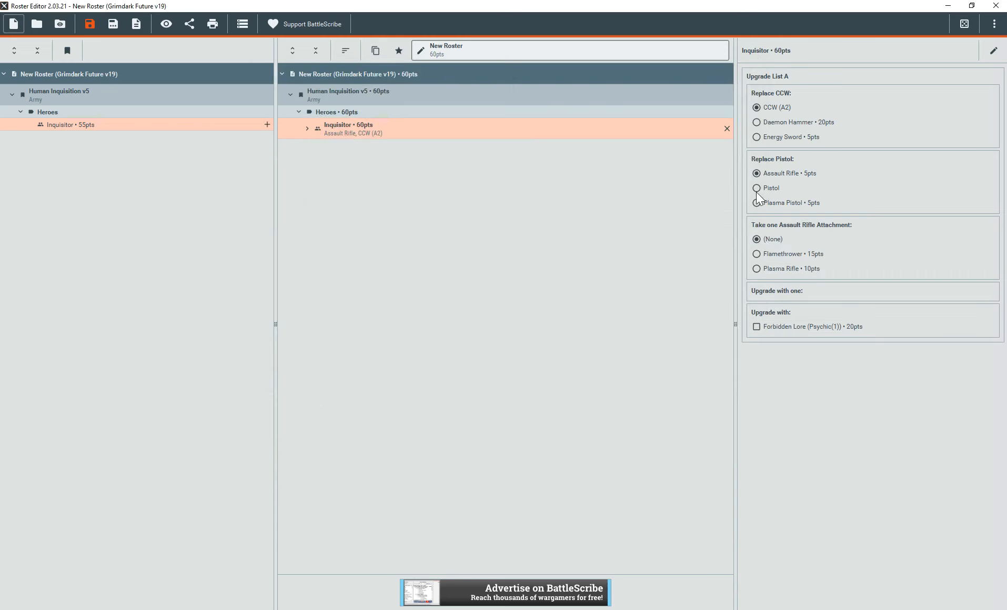
pyautogui.click(756, 253)
pyautogui.click(179, 29)
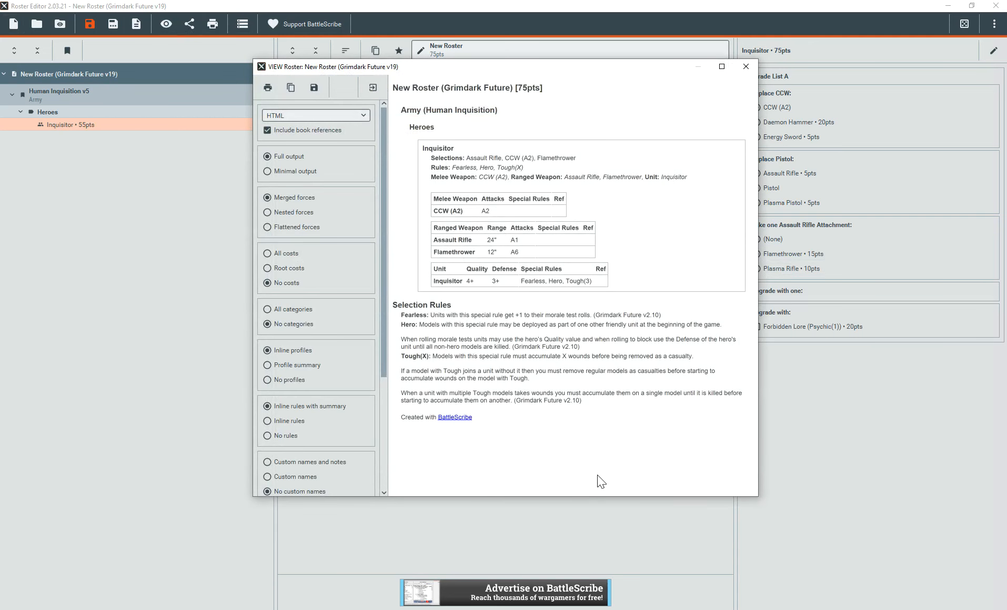
pyautogui.click(746, 66)
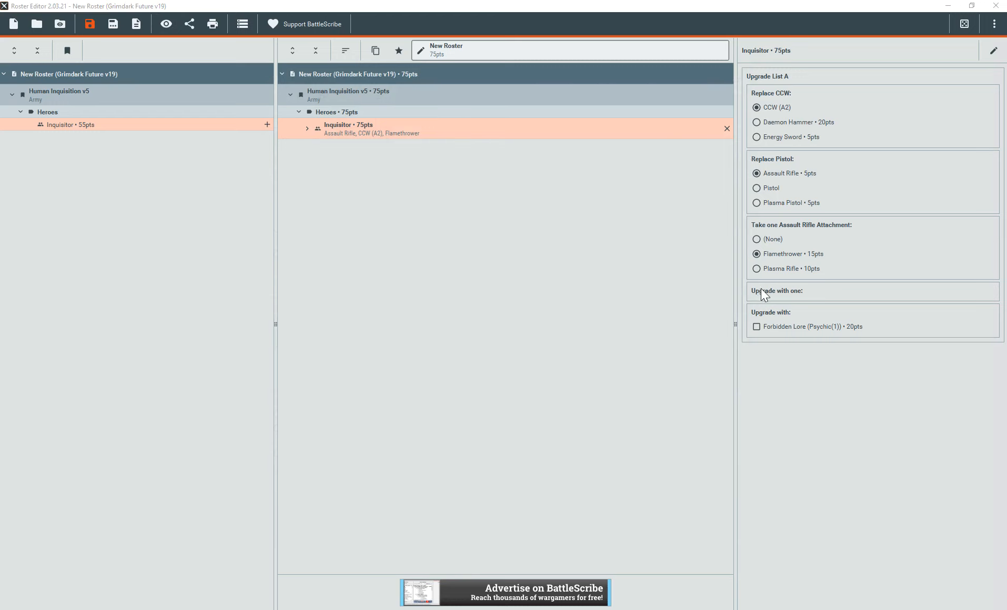
# Back in the Data Editor, add a constraint of maximum 1 selections in parent to the "Upgrade with one:" group
pyautogui.moveTo(321, 609)
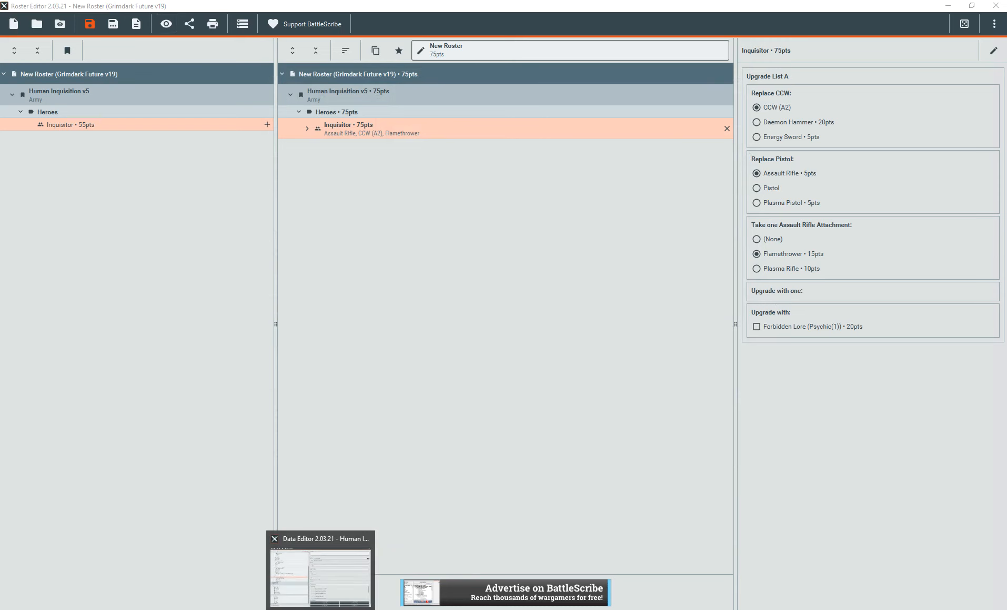
pyautogui.click(320, 576)
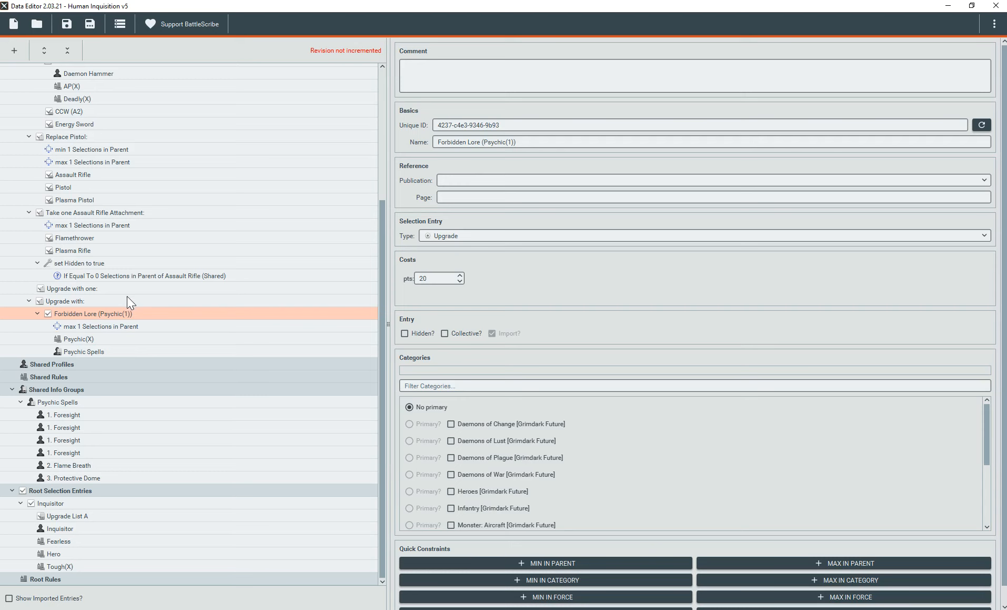
pyautogui.click(69, 288)
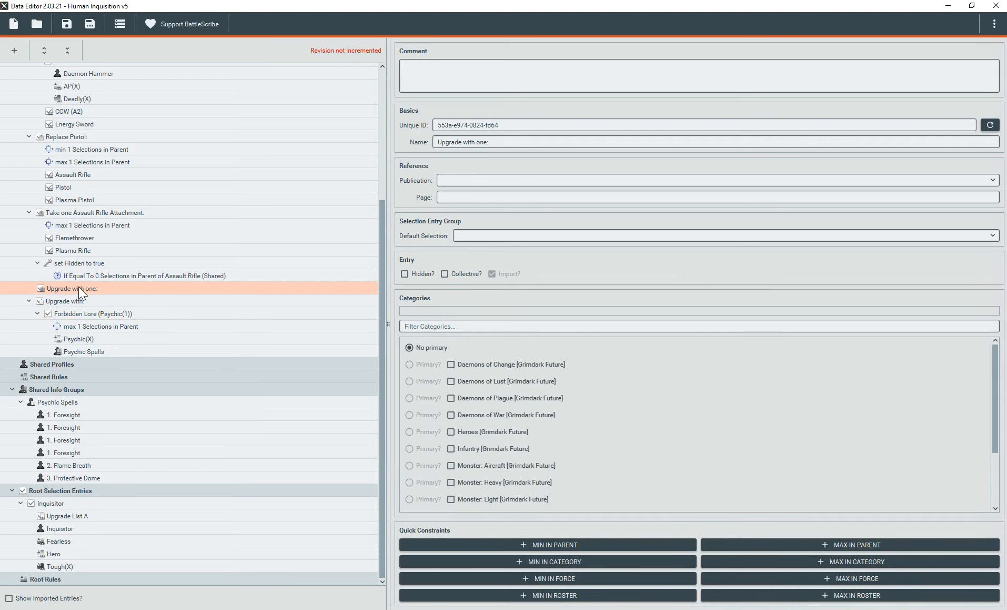
pyautogui.click(810, 543)
pyautogui.click(900, 143)
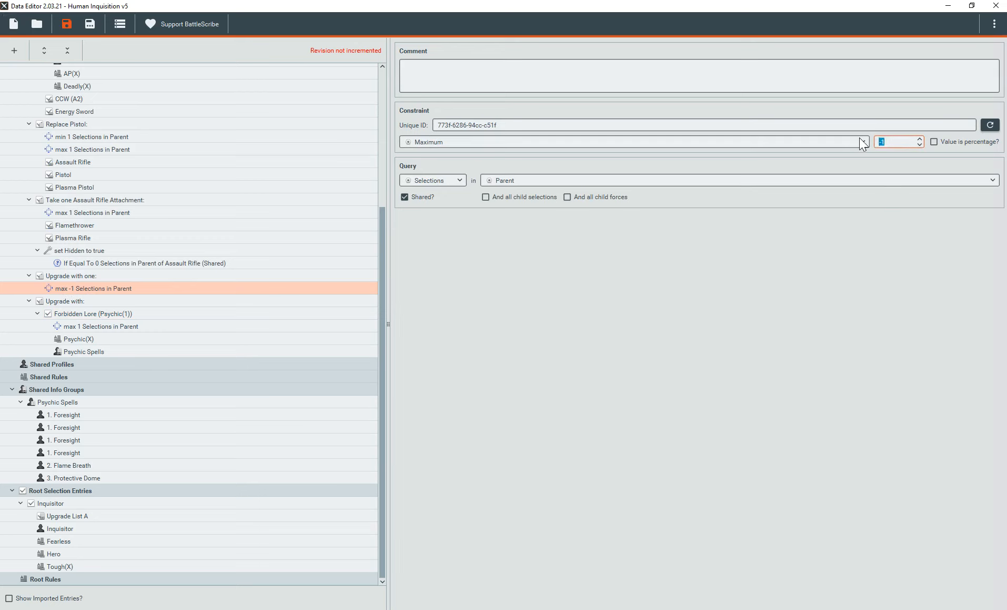
pyautogui.write('1')
pyautogui.press('Tab')
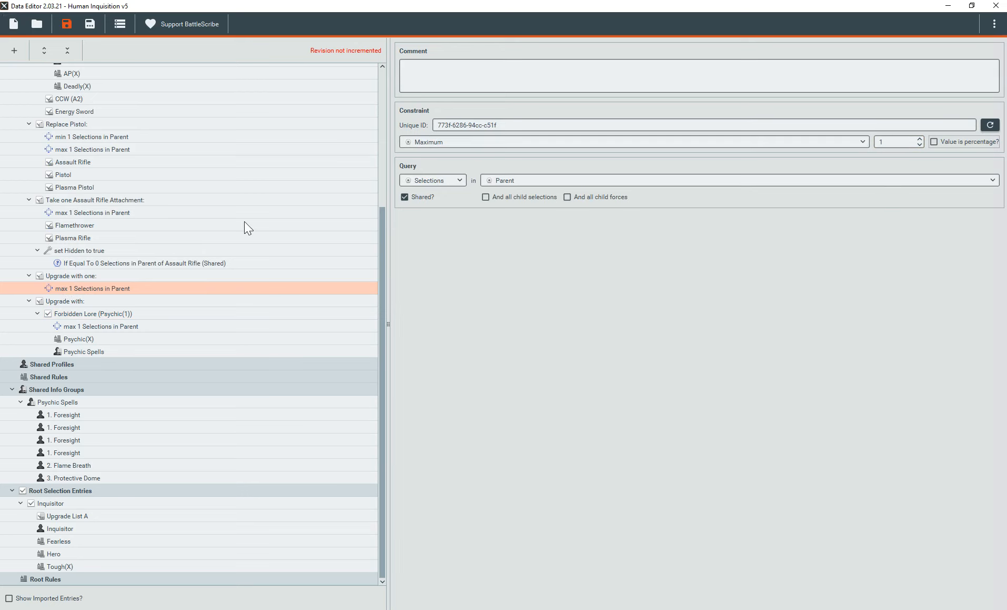
pyautogui.click(113, 275)
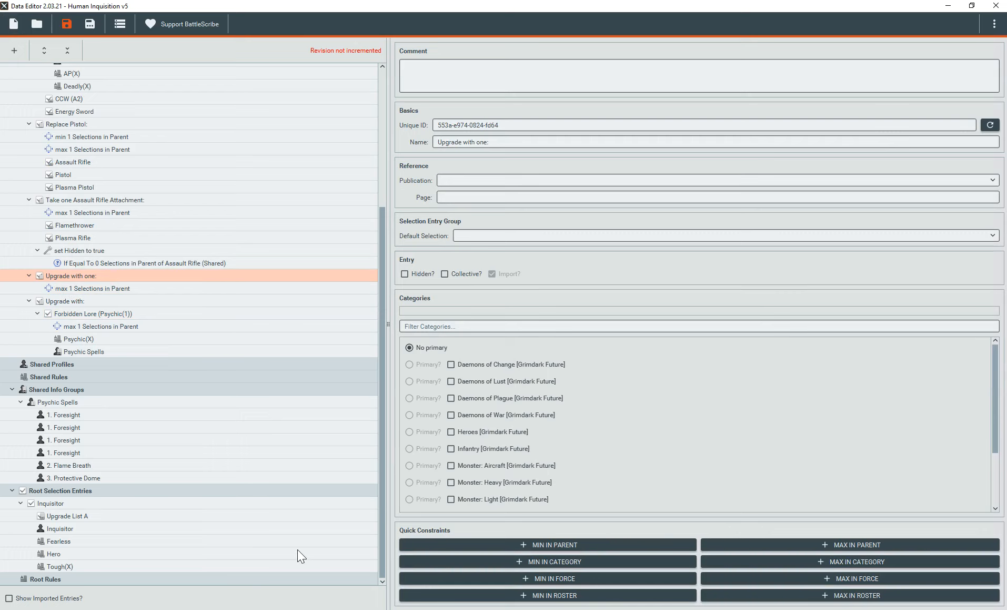
# Switch to the Human Inquisition PDF and search it for "hunter"
pyautogui.hotkey('alt', 'Tab')
pyautogui.scroll(3, 290, 320)
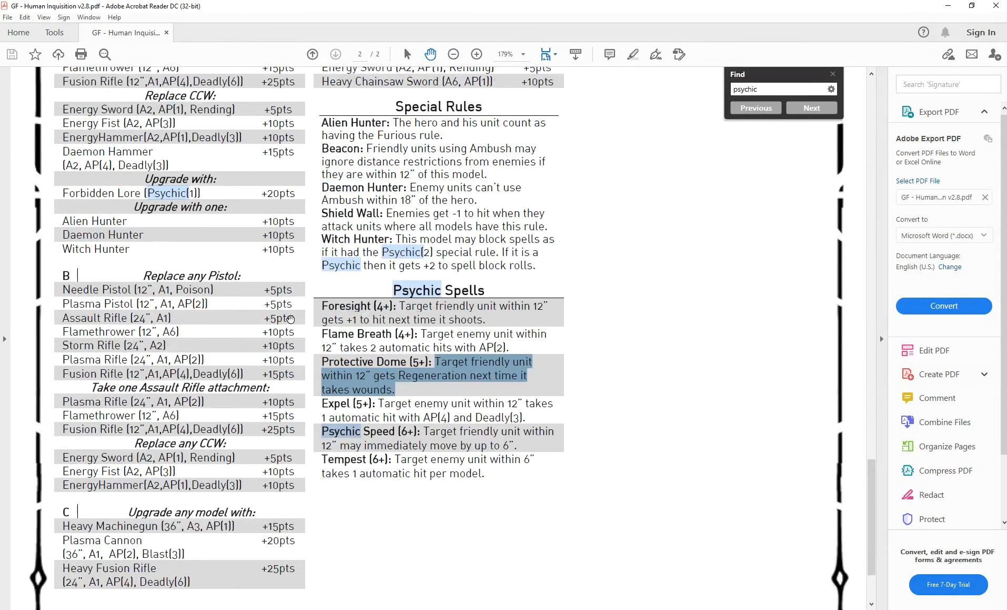
pyautogui.scroll(3, 231, 304)
pyautogui.click(125, 390)
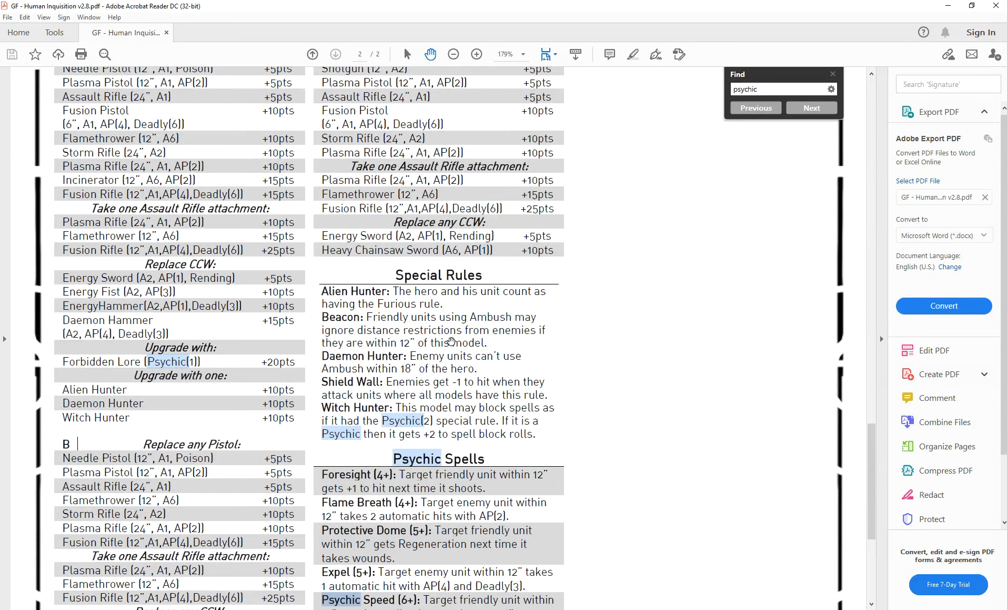
pyautogui.hotkey('ctrl', 'f')
pyautogui.write('h')
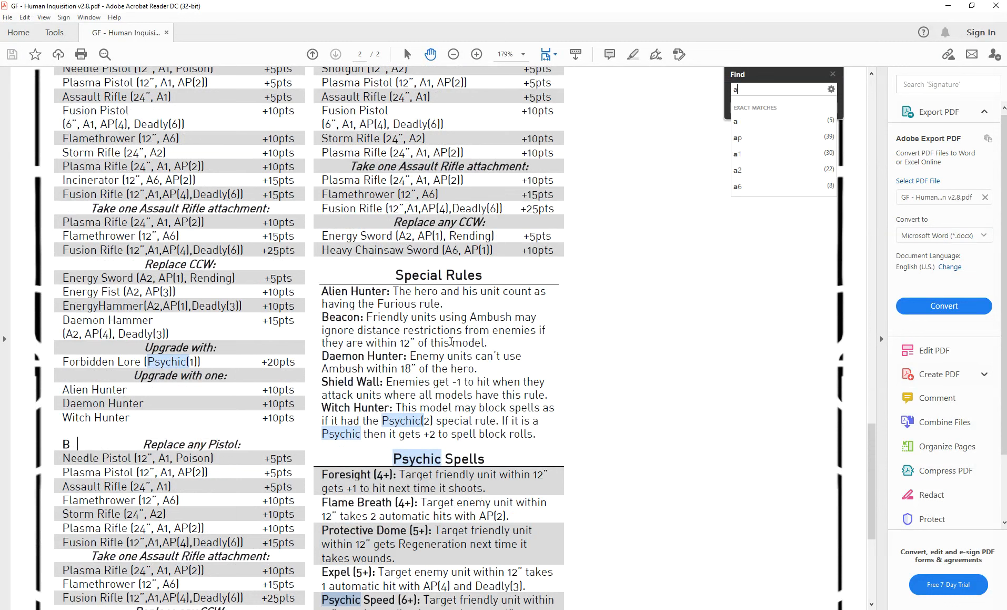
pyautogui.write('unter')
pyautogui.press('Return')
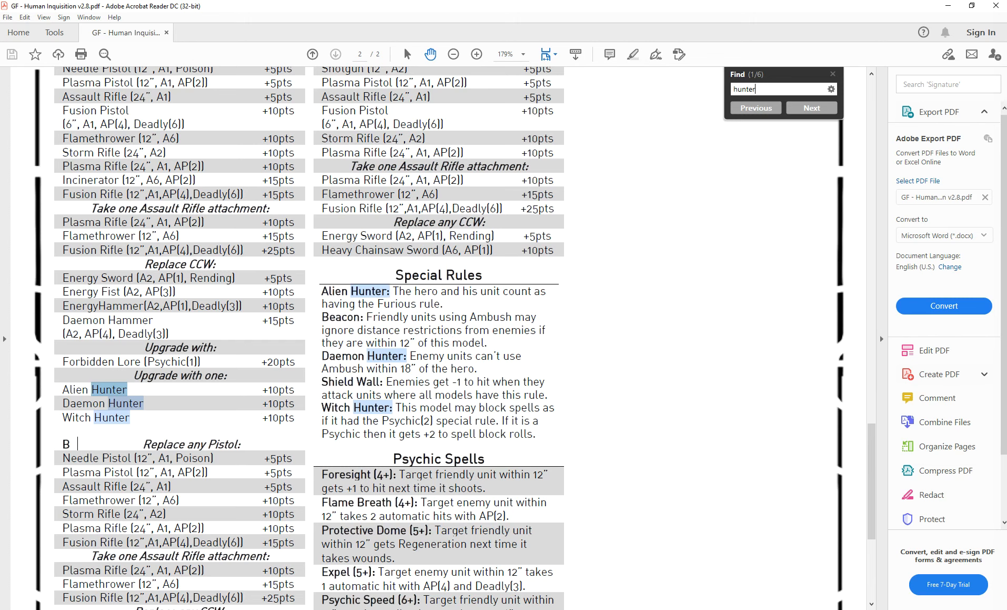
# Return to the Data Editor and add a selection entry named "Alien Hunter" to the "Upgrade with one:" group
pyautogui.moveTo(320, 609)
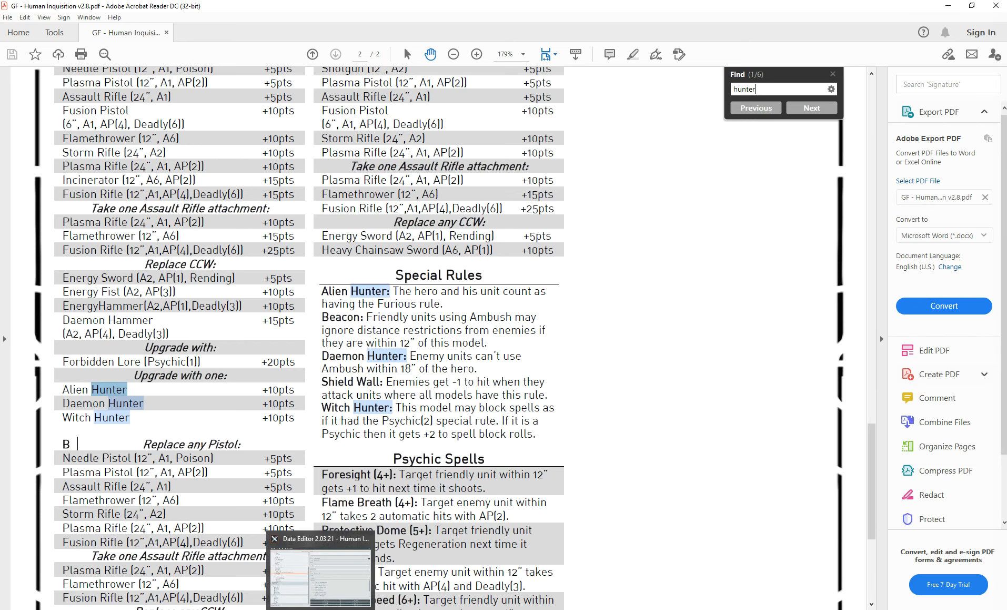
pyautogui.click(321, 609)
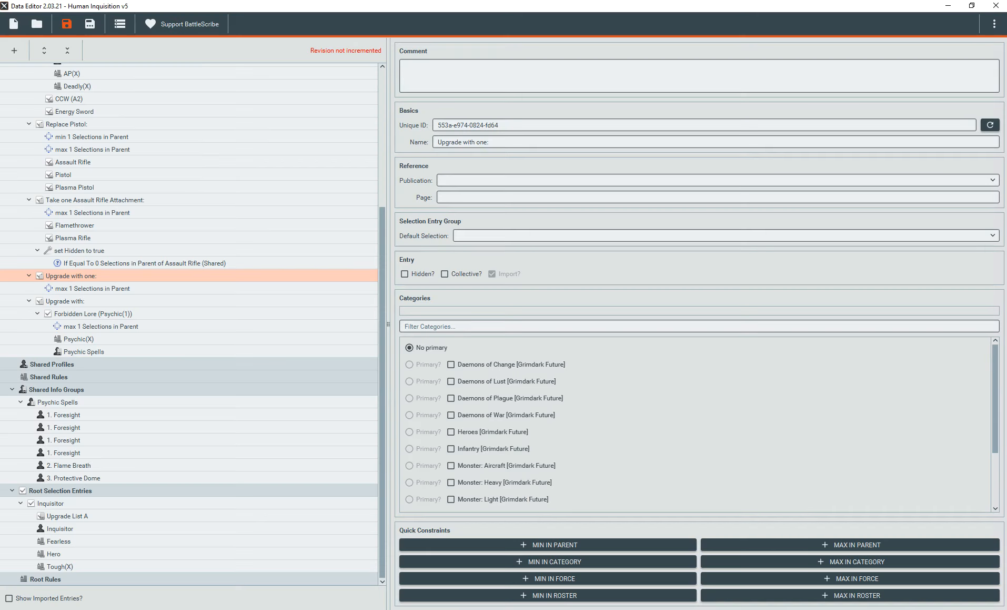
pyautogui.rightClick(74, 275)
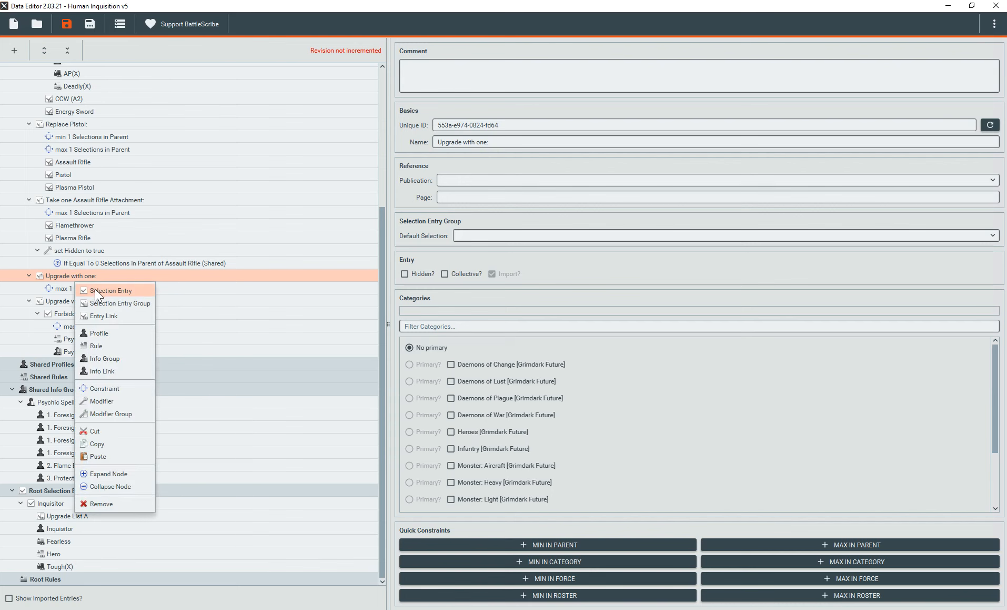
pyautogui.click(94, 288)
pyautogui.moveTo(514, 143); pyautogui.dragTo(414, 142)
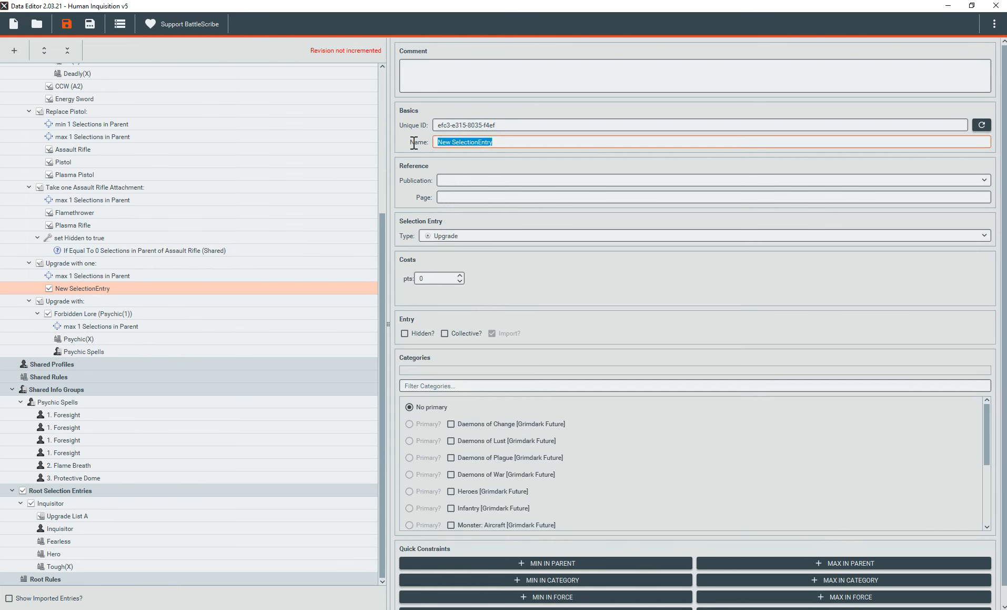
pyautogui.write('Alien Hunter')
# Check the Alien Hunter price in the PDF and set the entry's cost to 10 pts
pyautogui.click(372, 609)
pyautogui.click(372, 609)
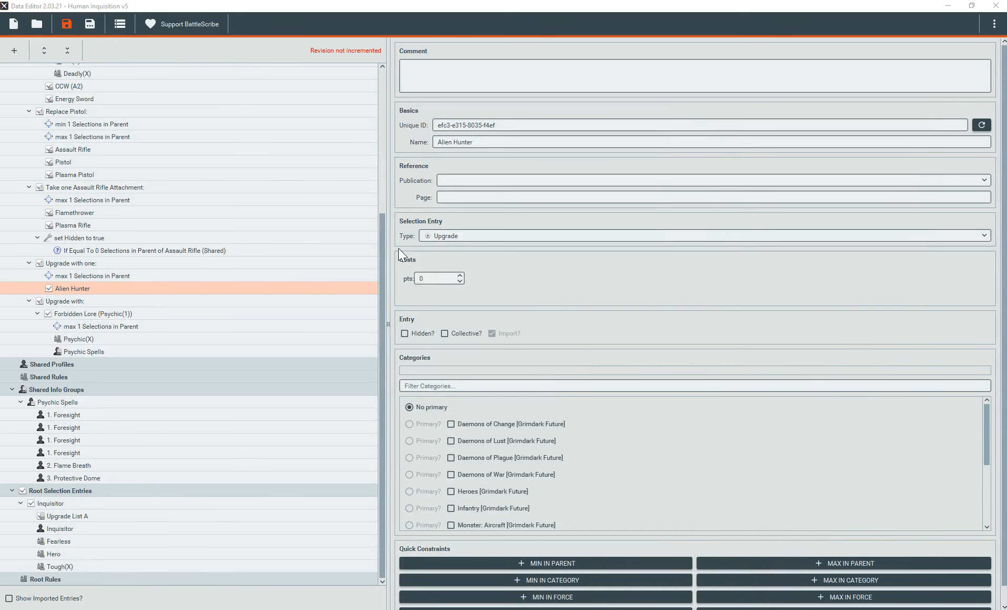
pyautogui.doubleClick(420, 276)
pyautogui.write('10')
pyautogui.press('Tab')
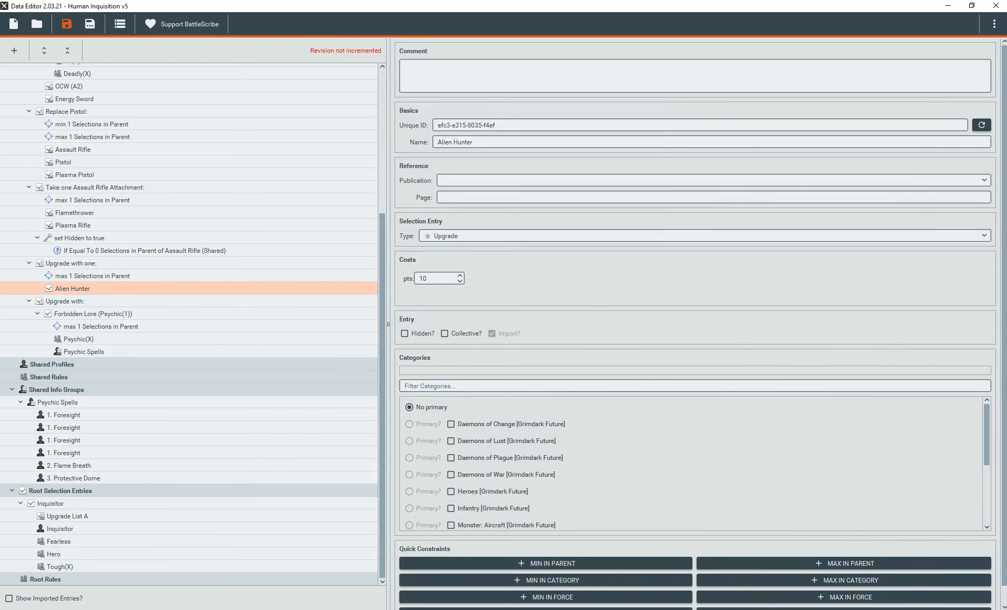
# Add a rule named "Alien Hunter" to the Alien Hunter entry and set its publication to Human Inquisition v2.8
pyautogui.click(363, 609)
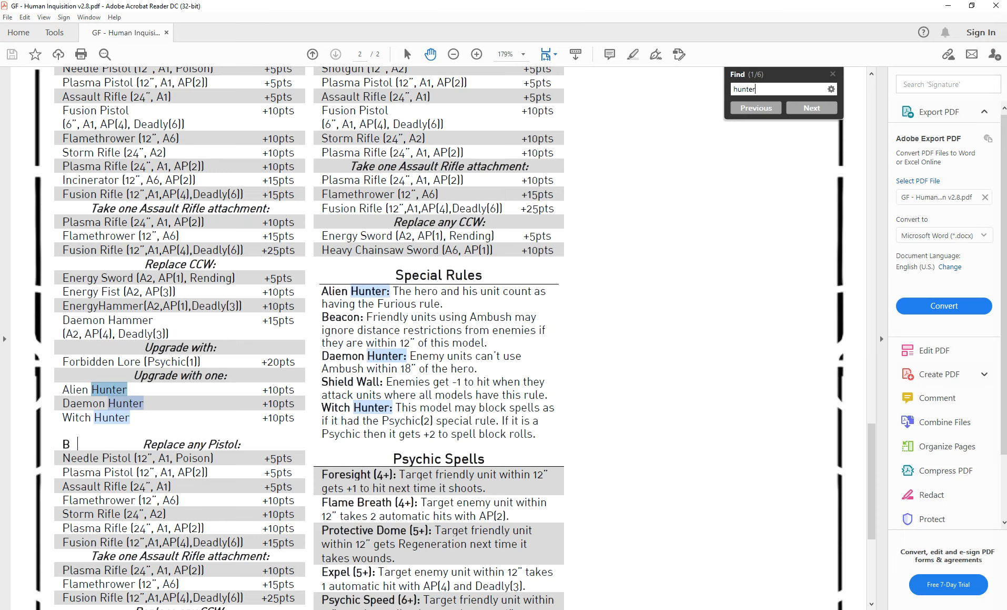
pyautogui.click(316, 609)
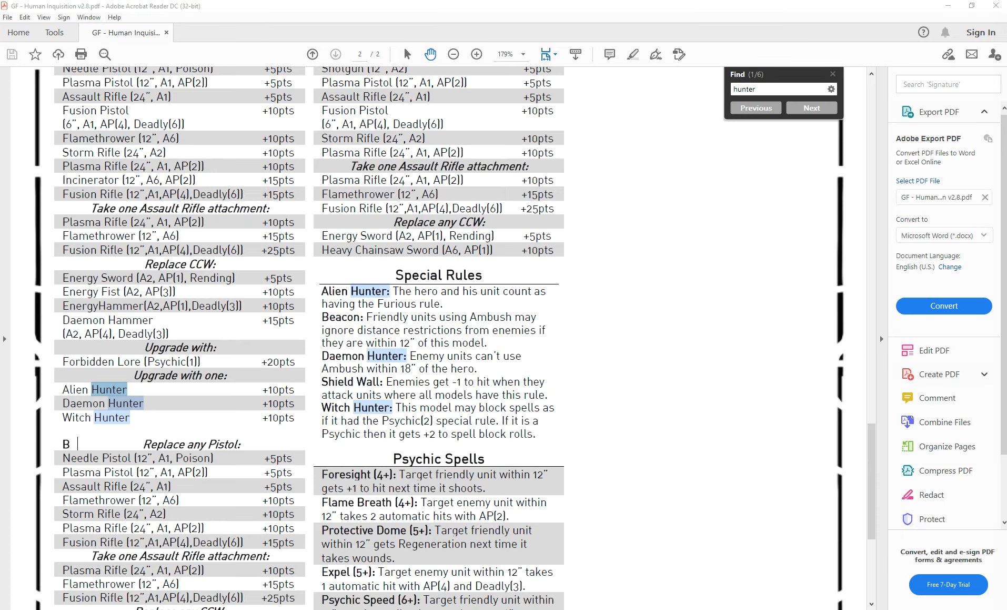
pyautogui.click(300, 609)
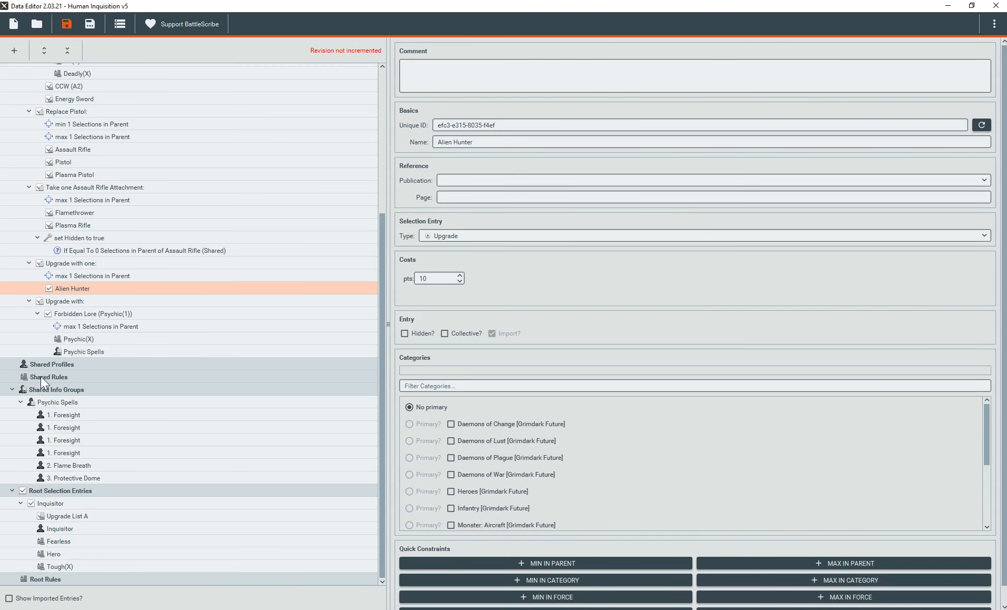
pyautogui.rightClick(81, 289)
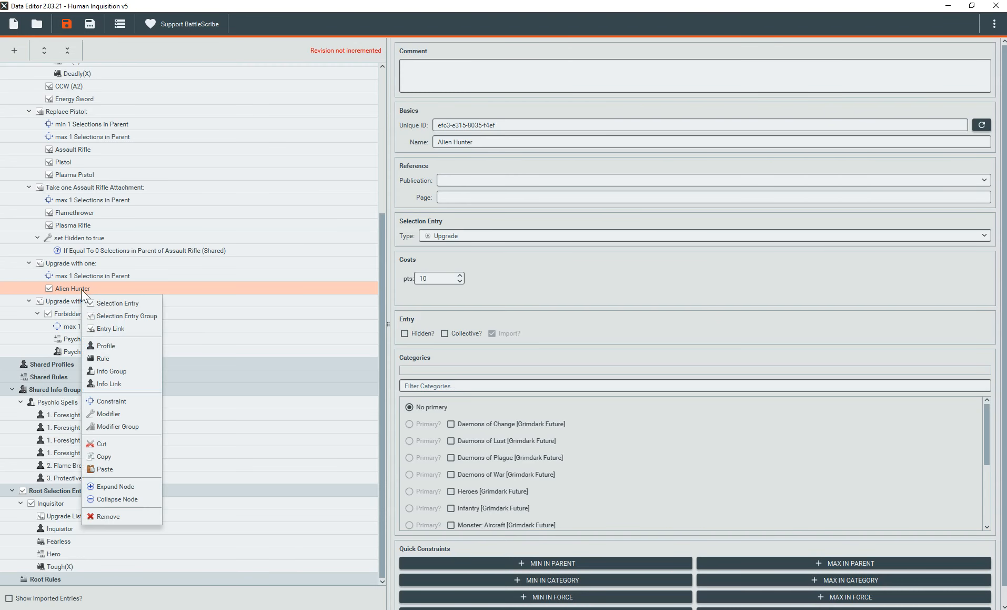
pyautogui.click(120, 360)
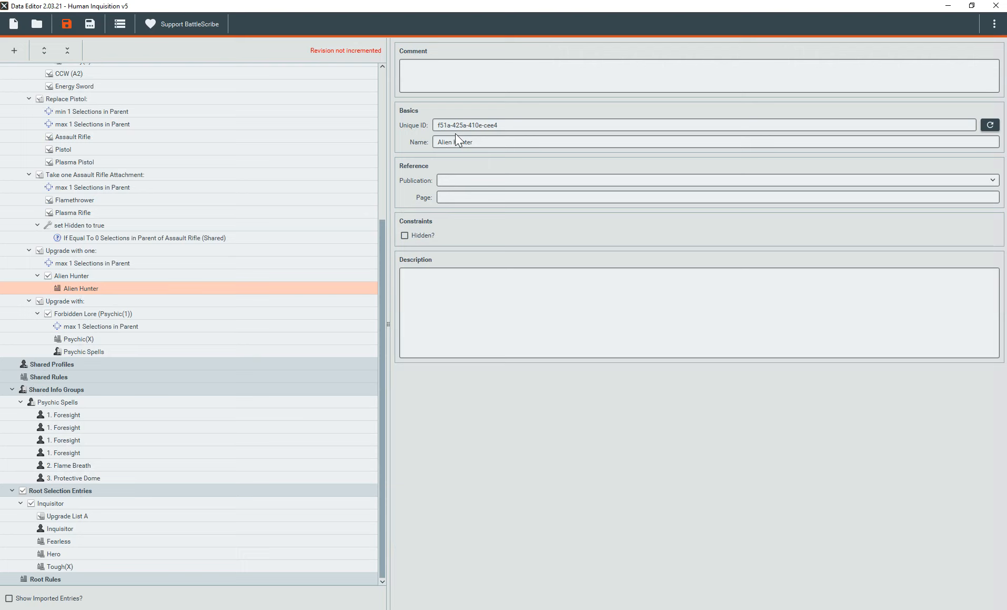
pyautogui.click(458, 180)
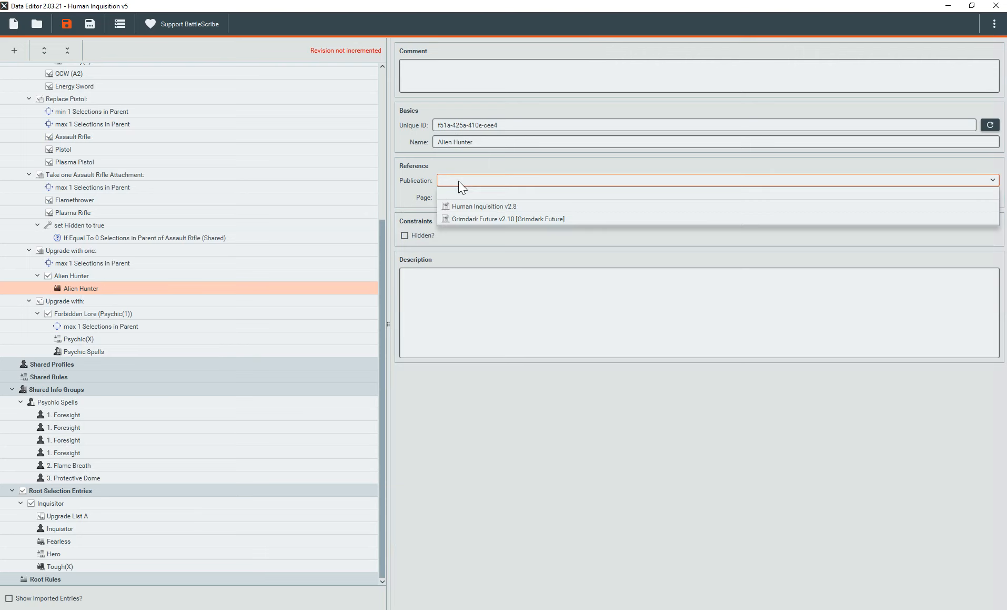
pyautogui.click(479, 206)
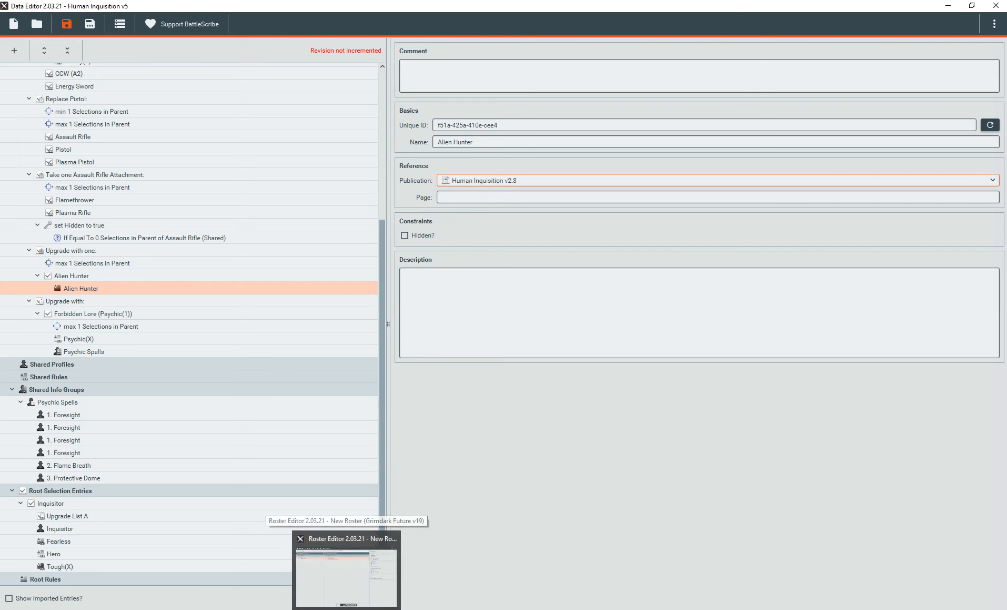
# Switch to the Human Inquisition PDF and copy the Alien Hunter rule text from its Special Rules section
pyautogui.click(372, 573)
pyautogui.click(435, 301)
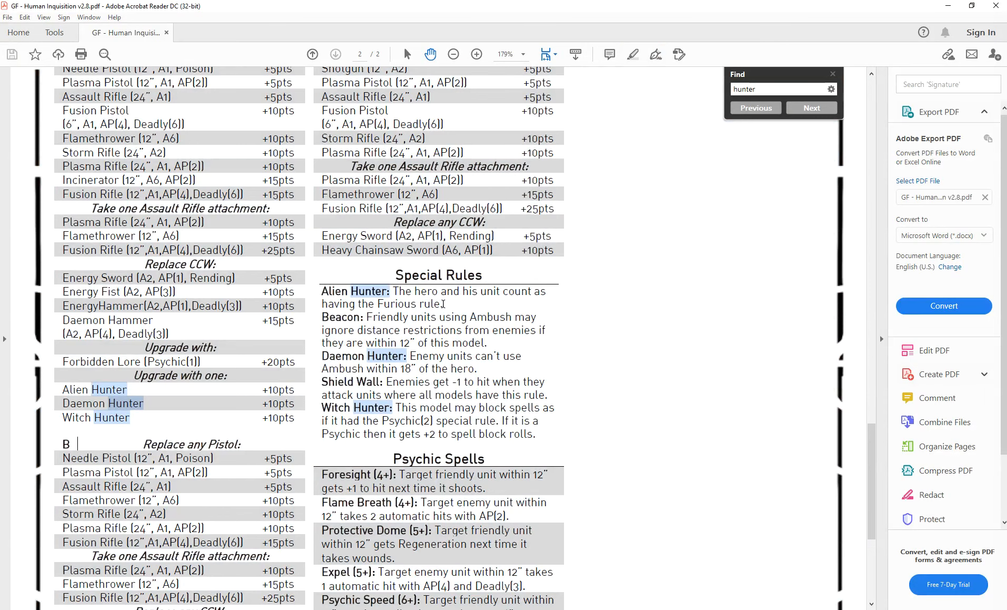
pyautogui.moveTo(442, 303); pyautogui.dragTo(394, 291)
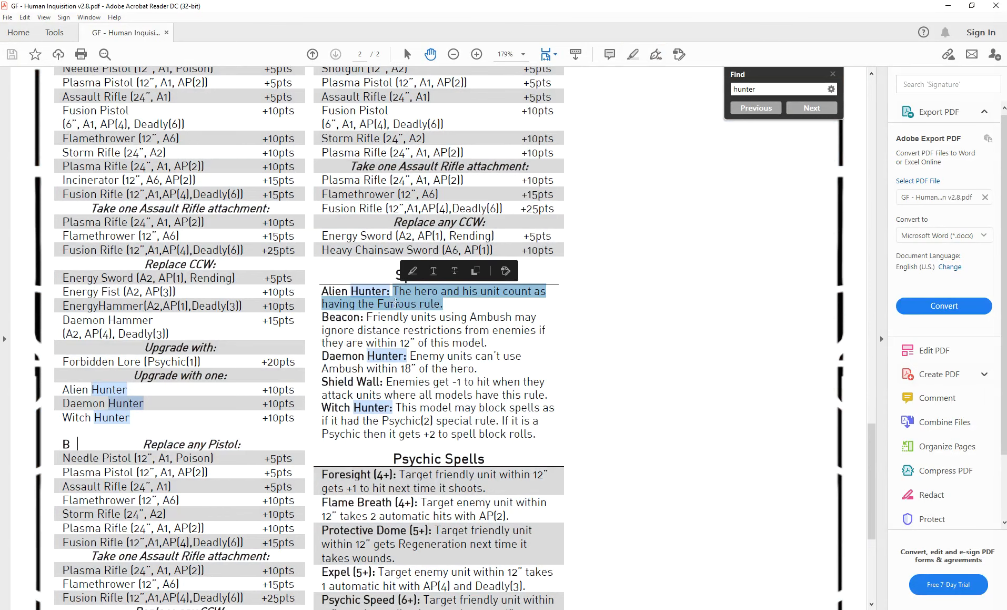
# Return to the Data Editor, set the Alien Hunter rule's description to "The hero and his unit count as having the Furious rule." and save
pyautogui.click(368, 608)
pyautogui.click(455, 287)
pyautogui.write('The hero and his unit count as having the Furious rule.�')
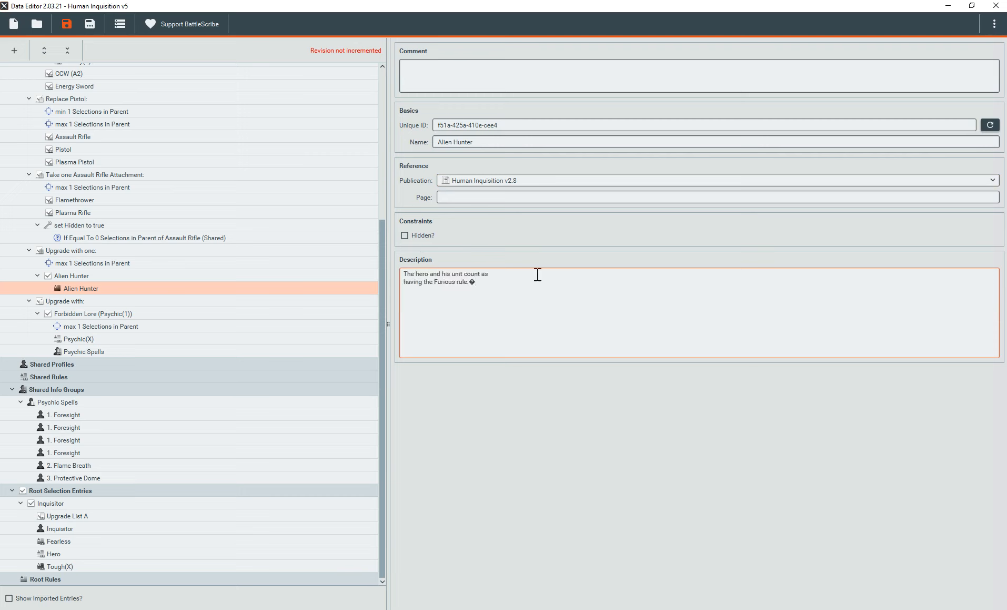
pyautogui.press('Delete')
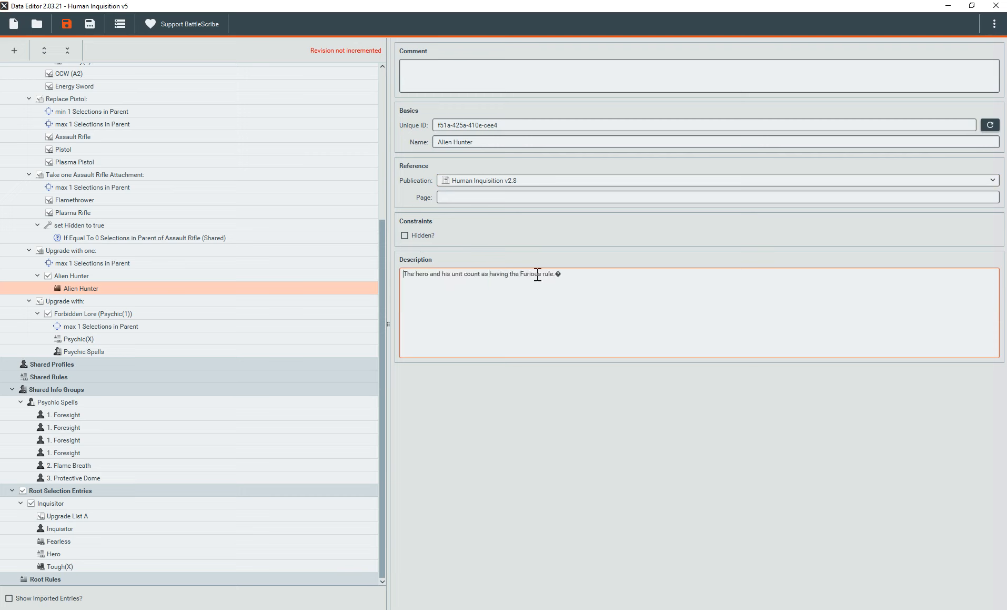
pyautogui.press('BackSpace')
pyautogui.hotkey('ctrl', 's')
# Add an info link to the Alien Hunter entry targeting the shared Furious rule from Grimdark Future
pyautogui.click(101, 275)
pyautogui.click(111, 288)
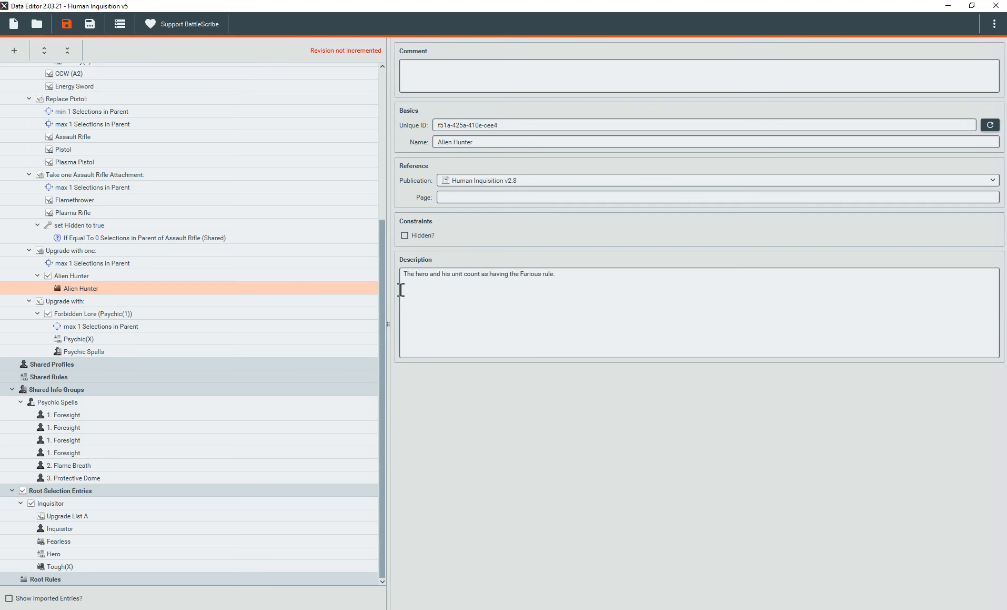
pyautogui.click(87, 273)
pyautogui.rightClick(88, 281)
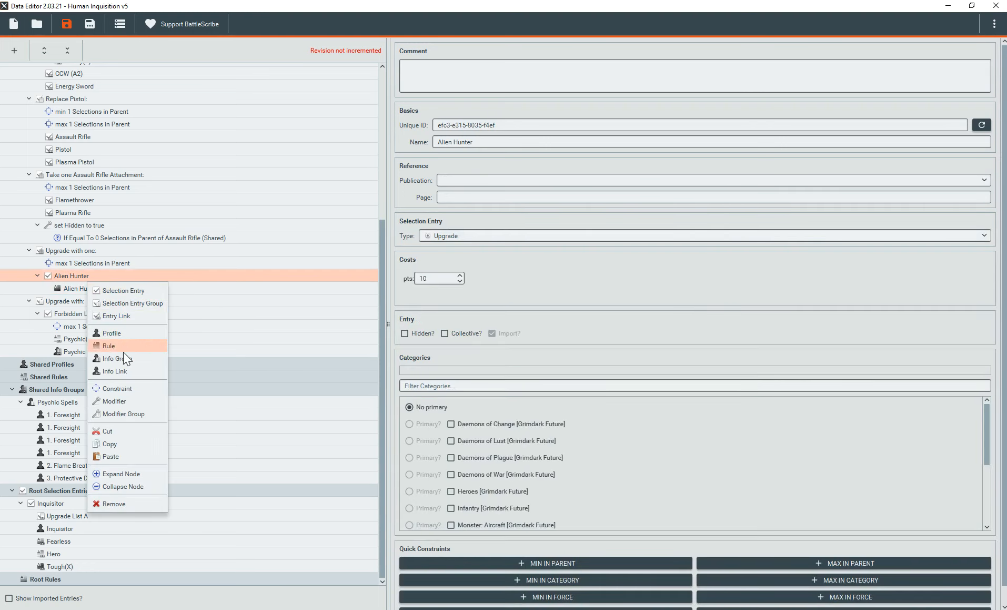
pyautogui.click(127, 371)
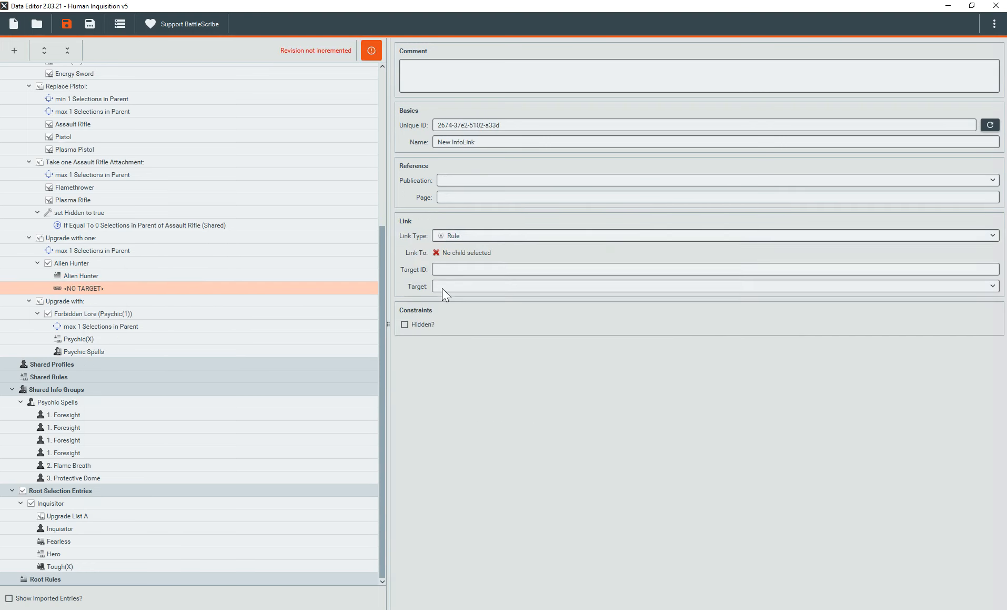
pyautogui.click(442, 288)
pyautogui.write('furio')
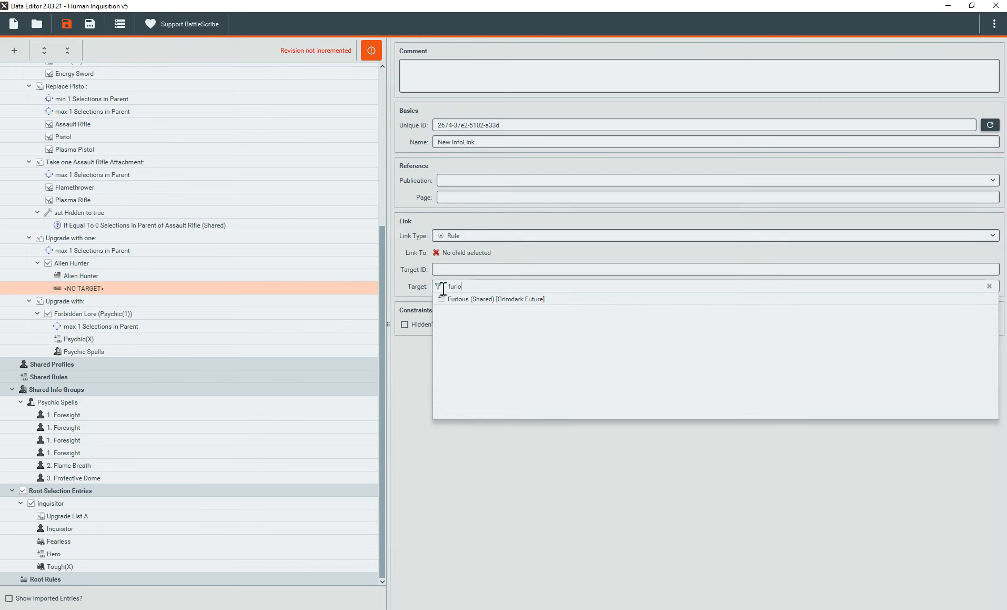
pyautogui.click(466, 299)
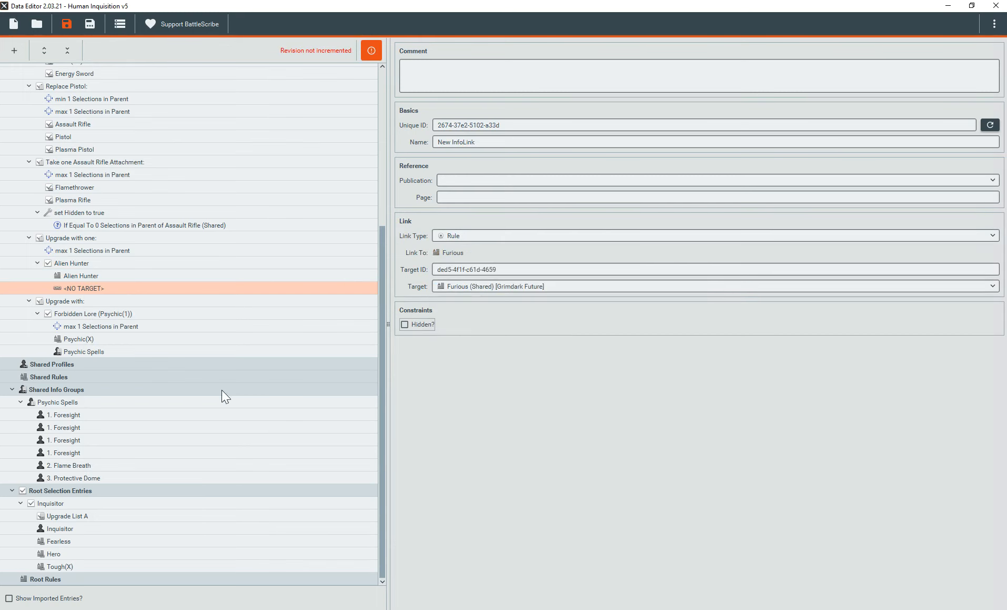
pyautogui.click(106, 275)
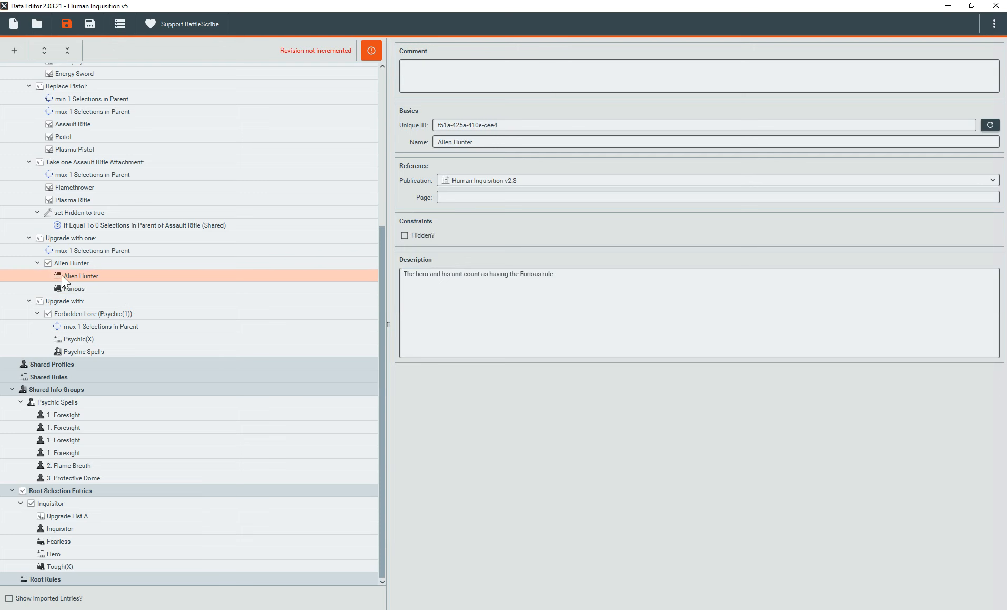
# Add a selection entry named "Daemon Hunter" costing 10 pts to the "Upgrade with one:" group
pyautogui.click(87, 238)
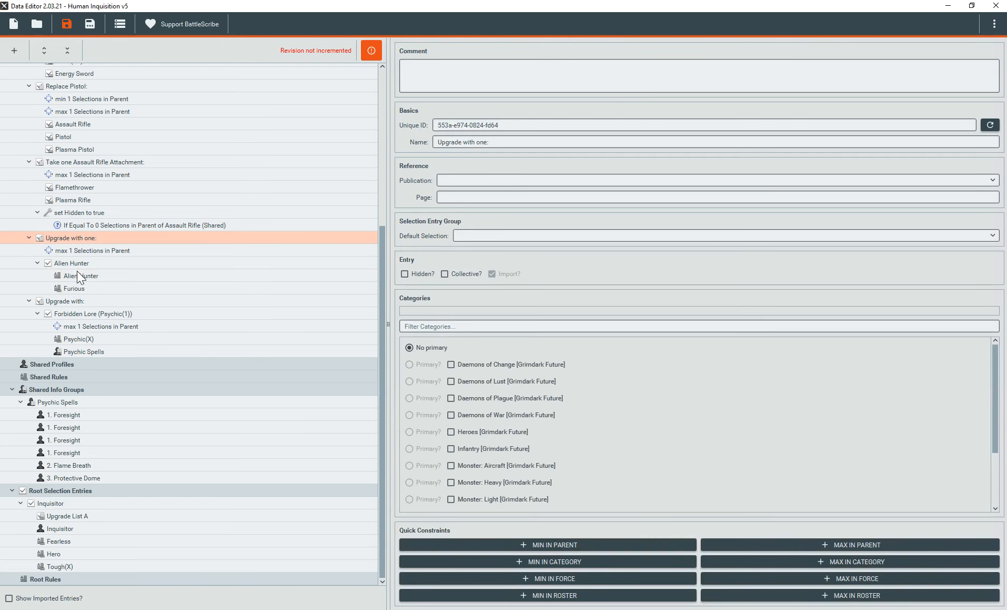
pyautogui.rightClick(74, 239)
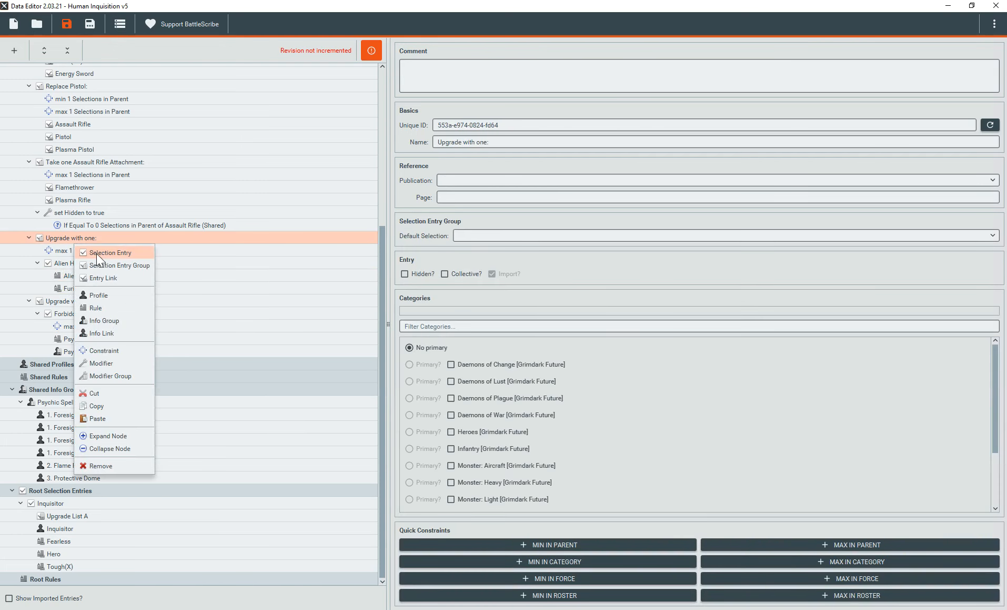
pyautogui.click(95, 253)
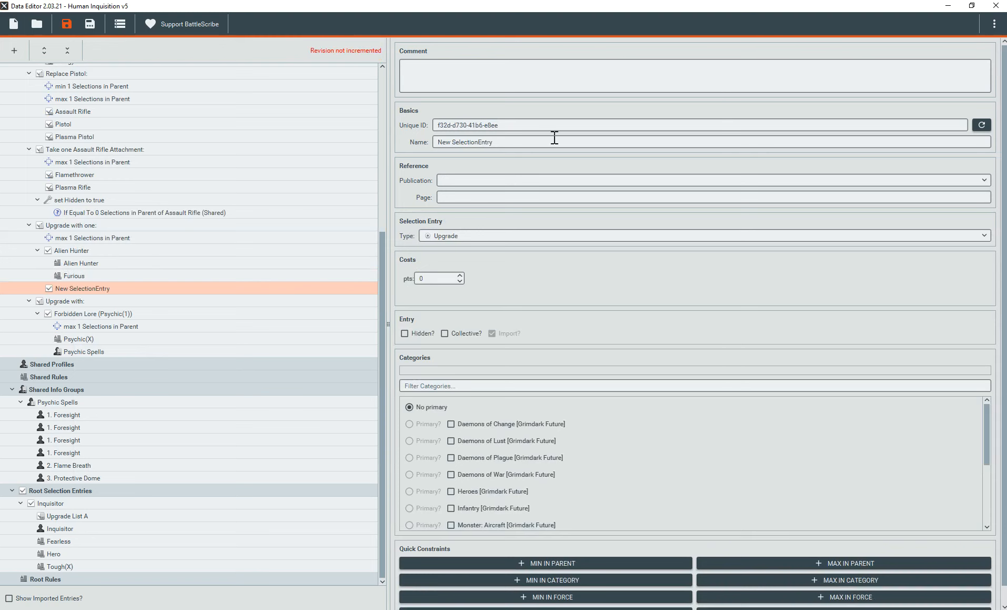
pyautogui.tripleClick(532, 145)
pyautogui.write('D')
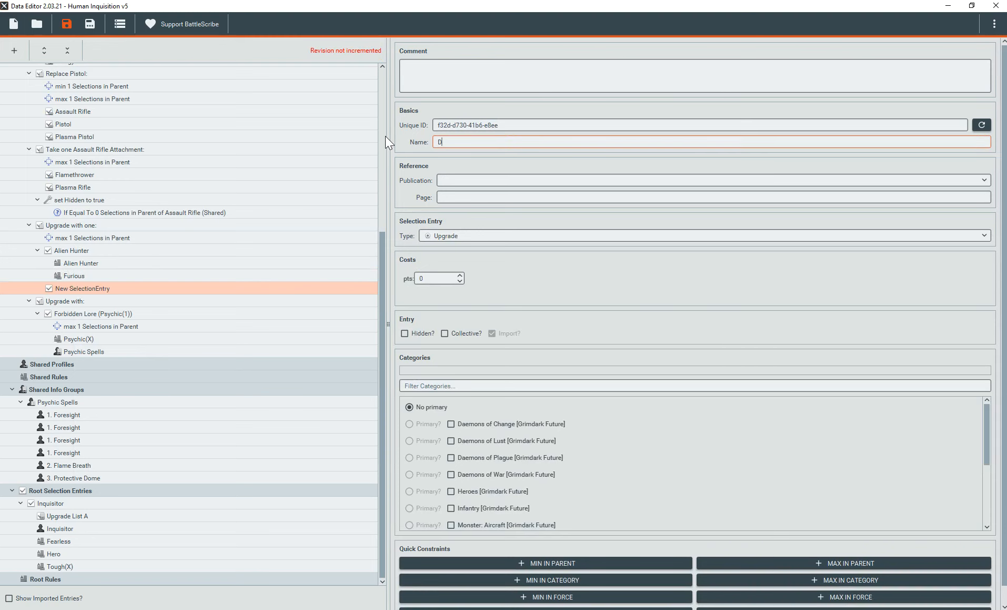
pyautogui.write('aemon Hunter')
pyautogui.click(420, 279)
pyautogui.write('1')
pyautogui.press('Tab')
# Add a profile to the Daemon Hunter entry and set its profile type to Equipment
pyautogui.click(97, 290)
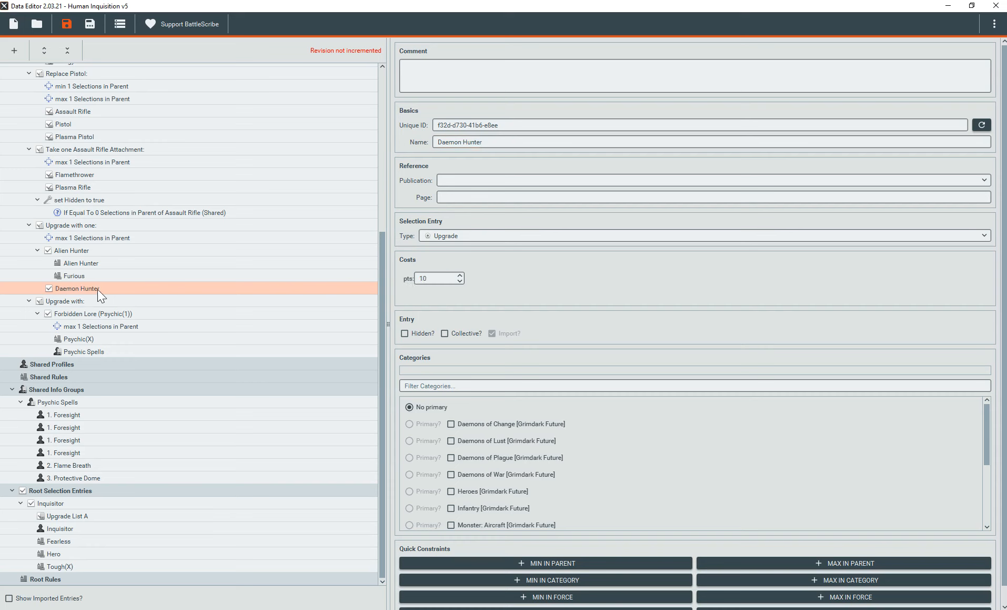
pyautogui.rightClick(99, 290)
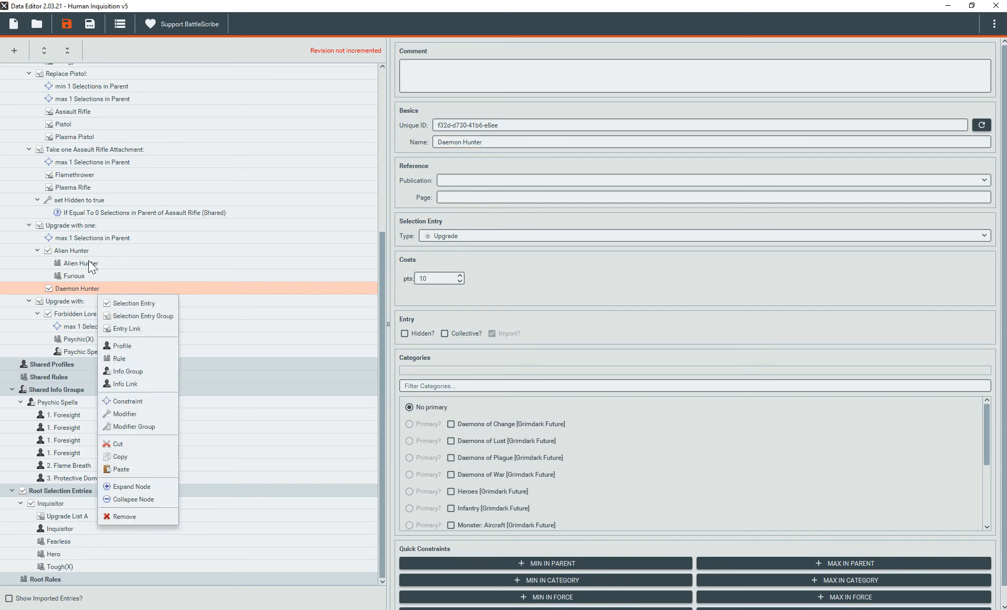
pyautogui.click(130, 350)
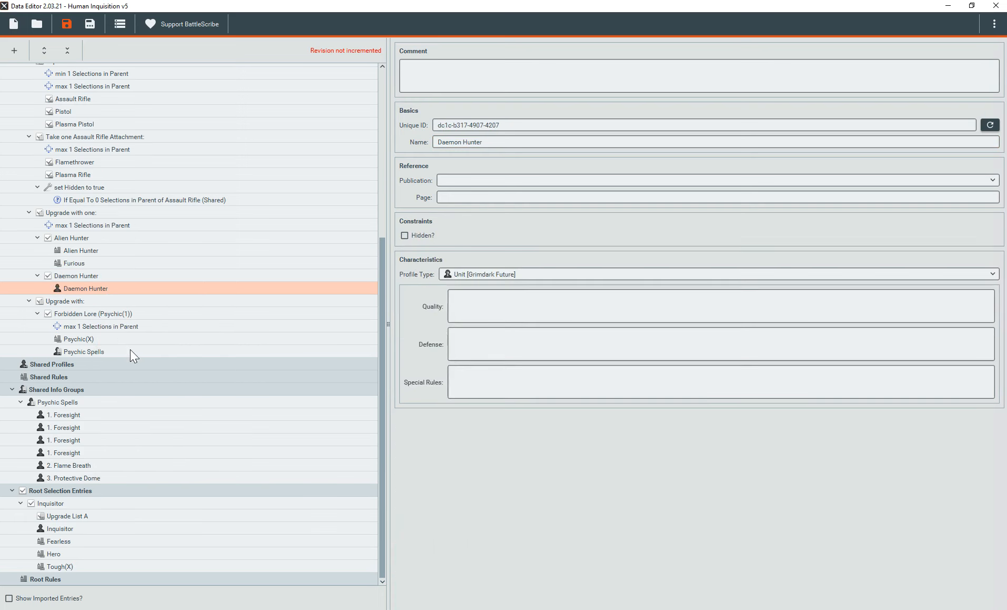
pyautogui.click(496, 274)
pyautogui.click(483, 314)
pyautogui.click(466, 311)
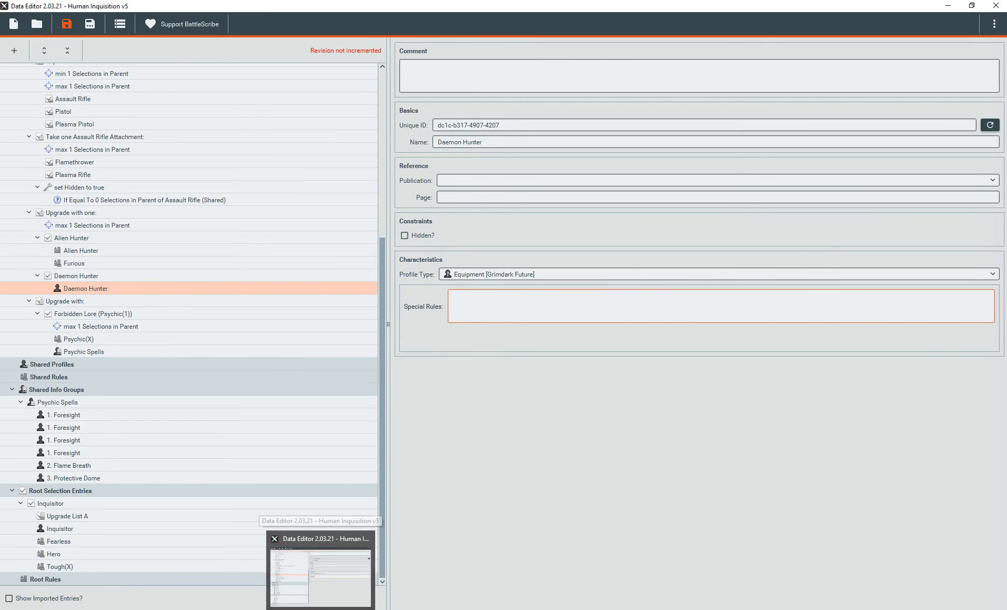
# Switch to the Human Inquisition PDF and copy the Daemon Hunter rule text from its Special Rules section
pyautogui.click(341, 609)
pyautogui.click(468, 374)
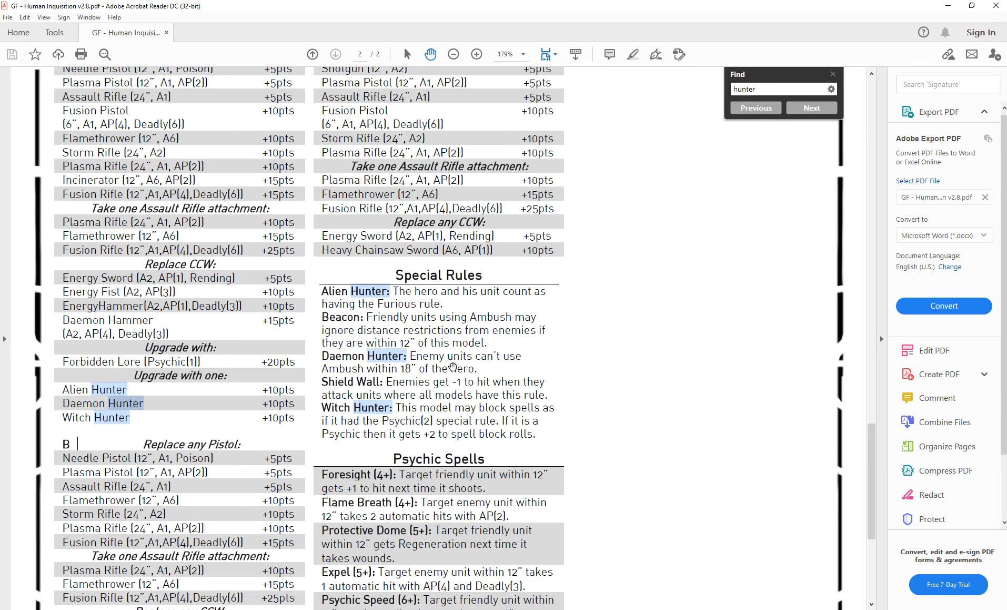
pyautogui.moveTo(410, 355); pyautogui.dragTo(479, 367)
pyautogui.click(447, 363)
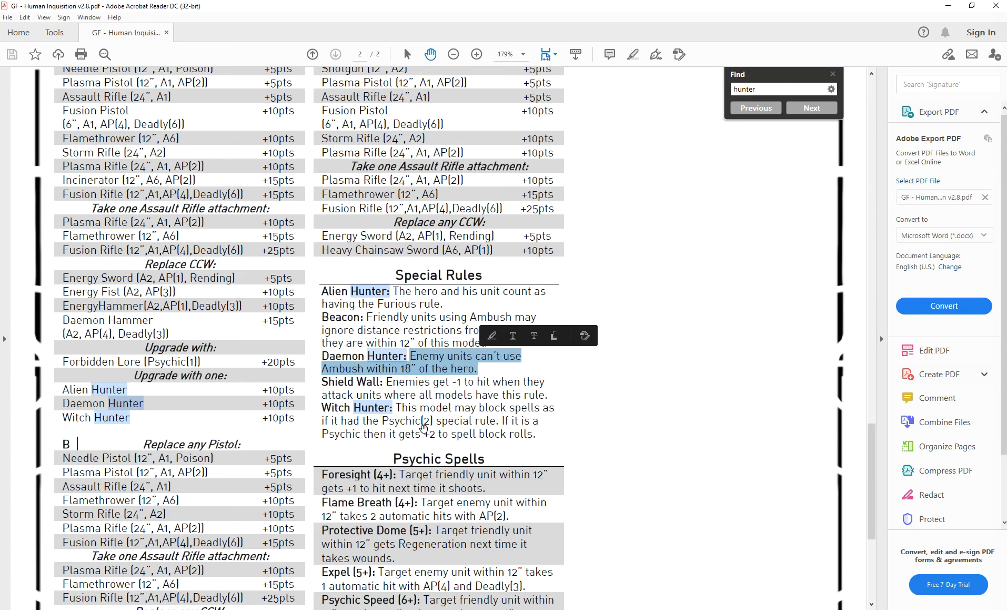
# Return to the Data Editor, set the Daemon Hunter profile's special rules to "Enemy units can't use Ambush within 18" of the hero." and save
pyautogui.hotkey('alt', 'Tab')
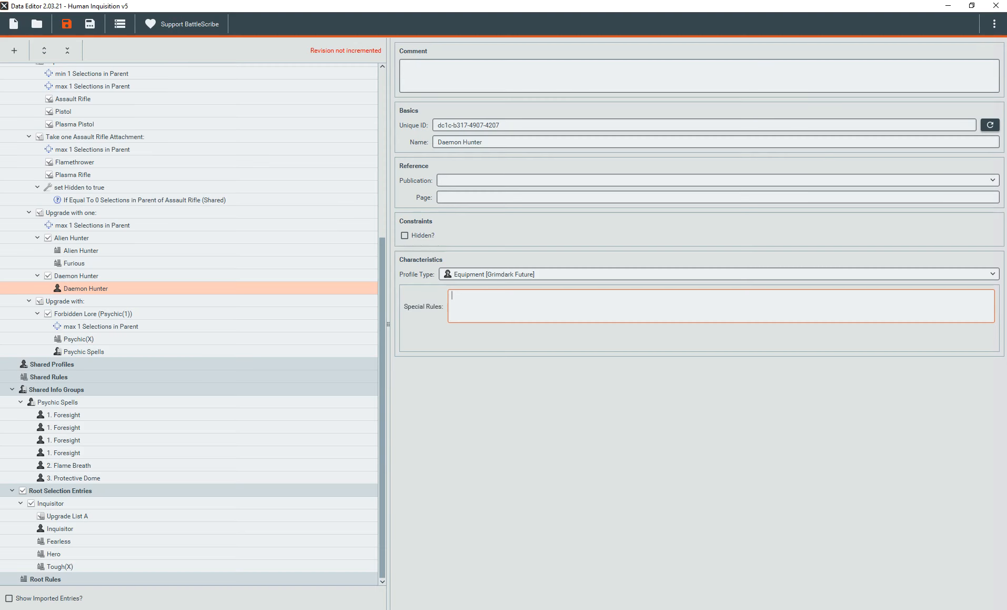
pyautogui.write('Enemy units can’t use Ambush within 18" of the hero.�')
pyautogui.click(545, 296)
pyautogui.press('Delete')
pyautogui.press('BackSpace')
pyautogui.hotkey('ctrl', 's')
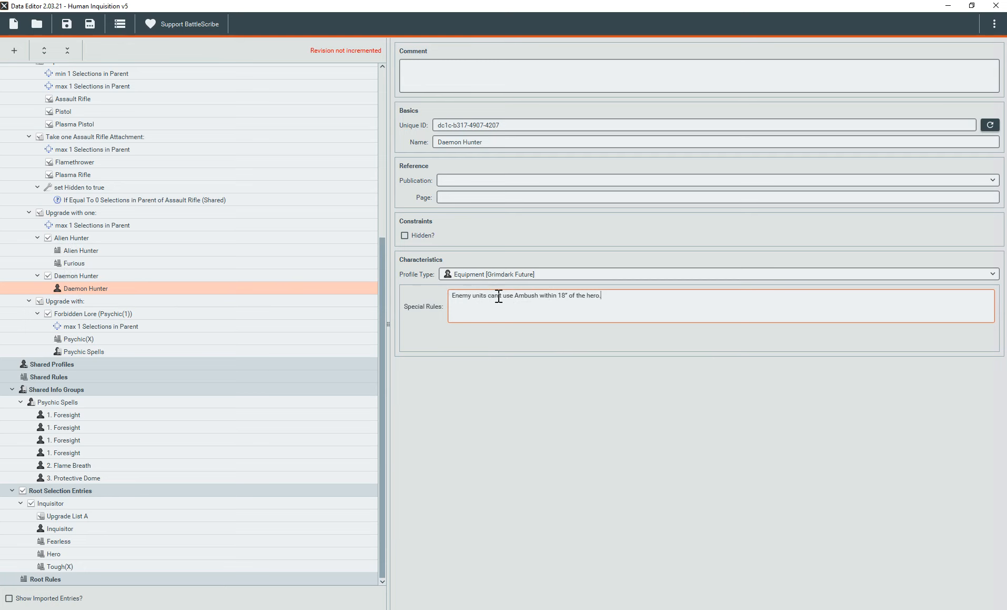
# Review the Daemon Hunter entry and profile, save the catalogue, and reload the roster in the Roster Editor
pyautogui.click(88, 275)
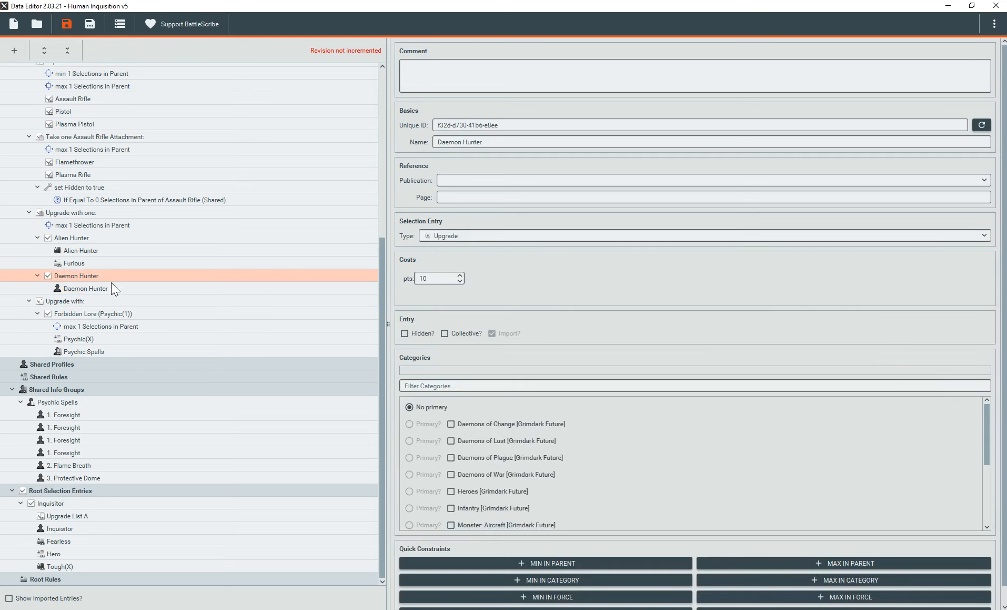
pyautogui.click(104, 288)
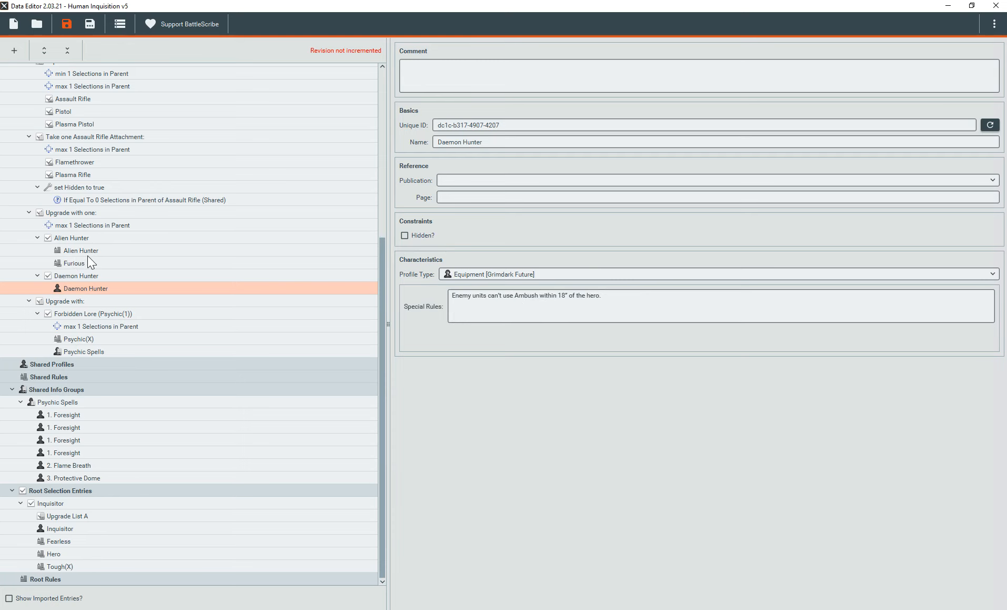
pyautogui.click(92, 275)
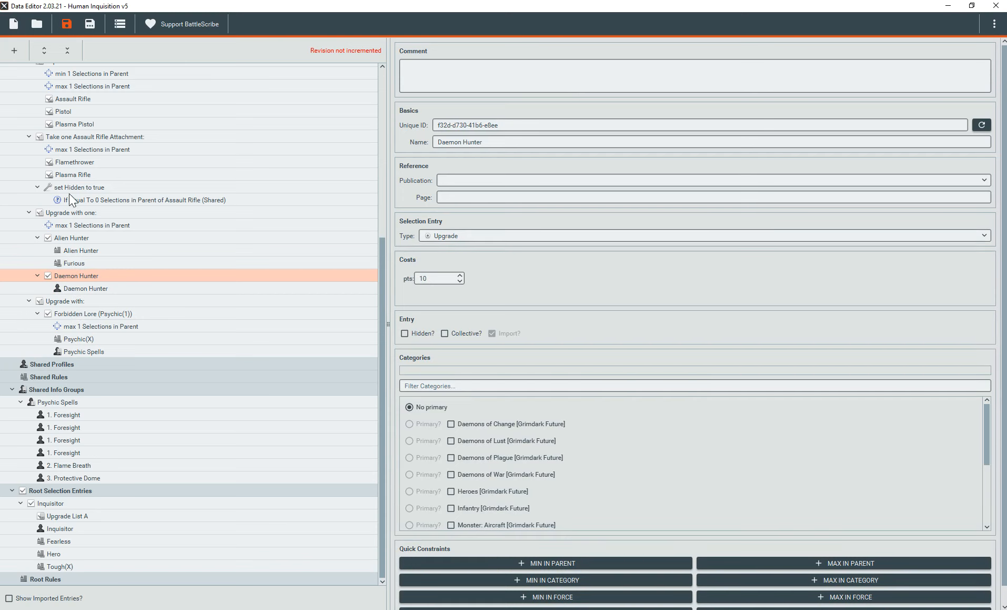
pyautogui.hotkey('ctrl', 's')
pyautogui.click(345, 584)
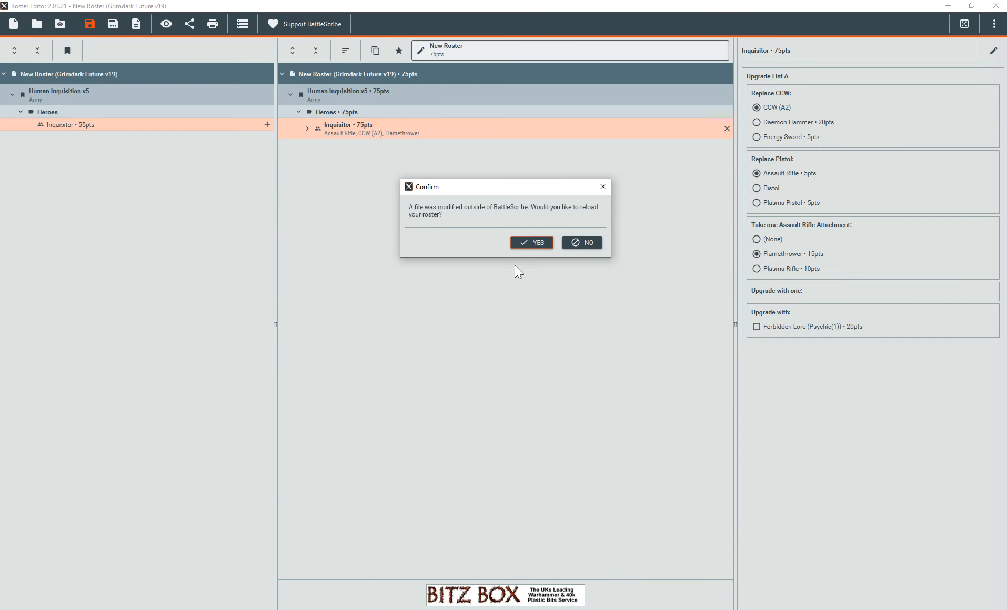
pyautogui.click(543, 241)
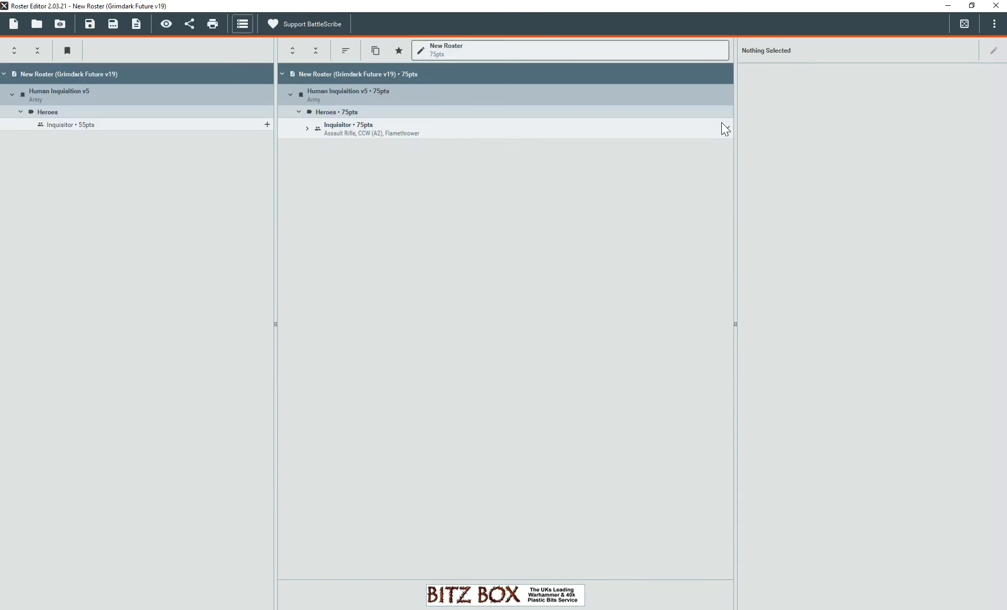
# Replace the roster's Inquisitor with a new one and give it the Alien Hunter upgrade
pyautogui.click(726, 129)
pyautogui.click(123, 124)
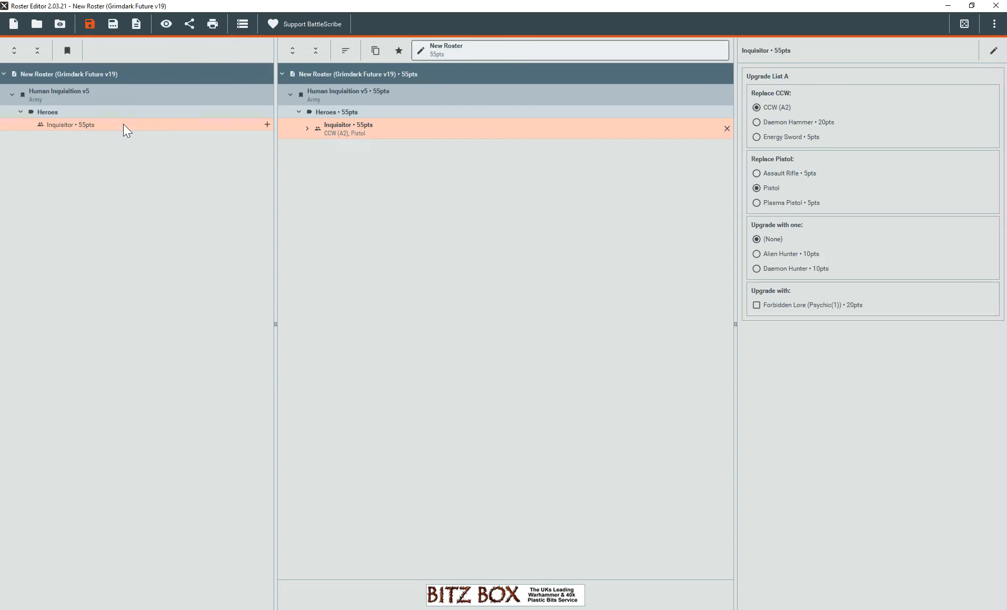
pyautogui.click(758, 257)
# Open the roster view, examine the Inquisitor's rules list and the Alien Hunter rule text, and close the view
pyautogui.click(166, 24)
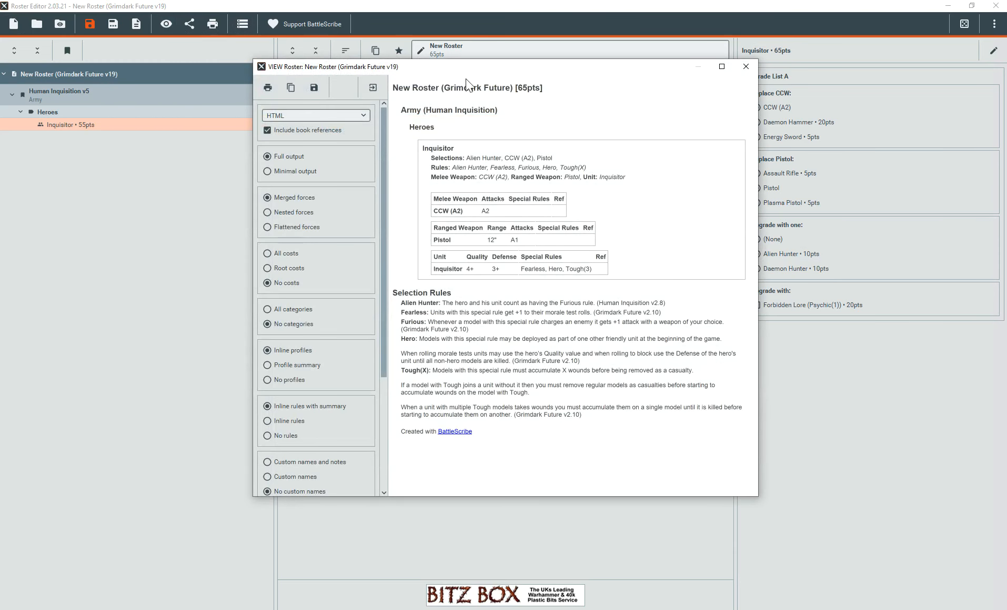
pyautogui.moveTo(453, 167); pyautogui.dragTo(491, 166)
pyautogui.click(536, 338)
pyautogui.moveTo(442, 304); pyautogui.dragTo(672, 298)
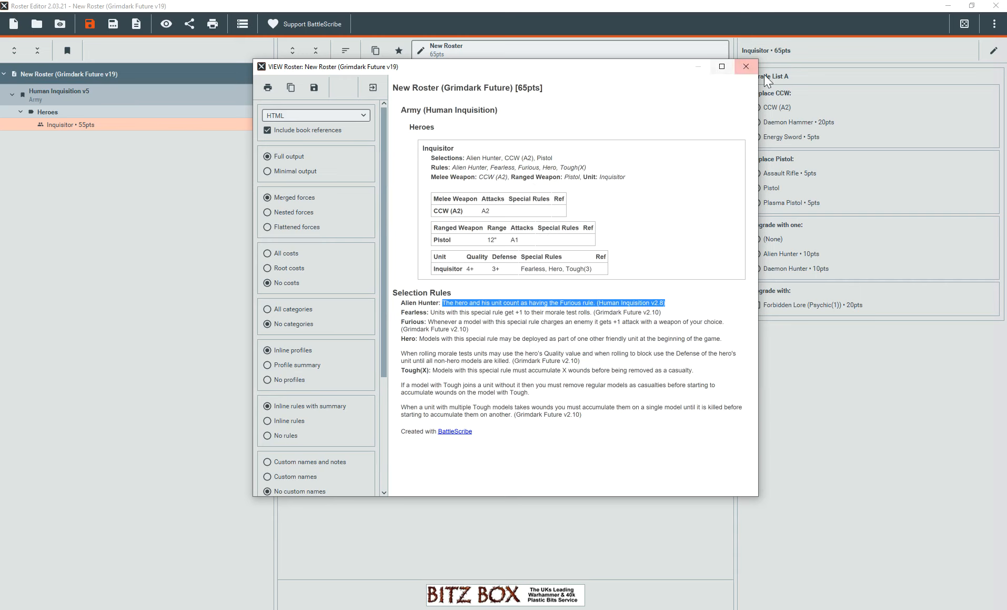
pyautogui.click(743, 67)
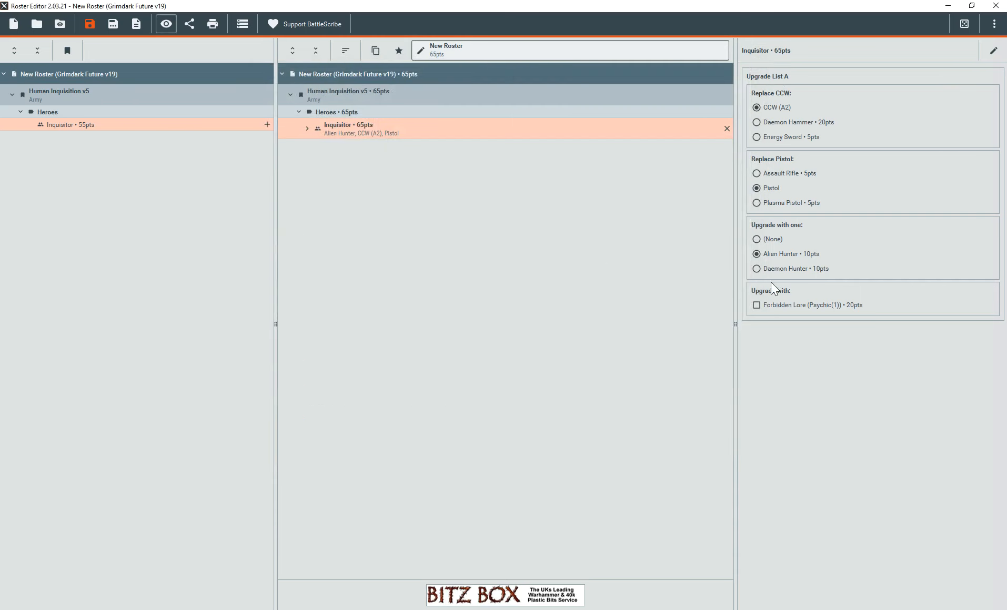
# Switch the Inquisitor's upgrade to Daemon Hunter and check how its equipment profile appears in the roster view
pyautogui.click(757, 268)
pyautogui.click(163, 30)
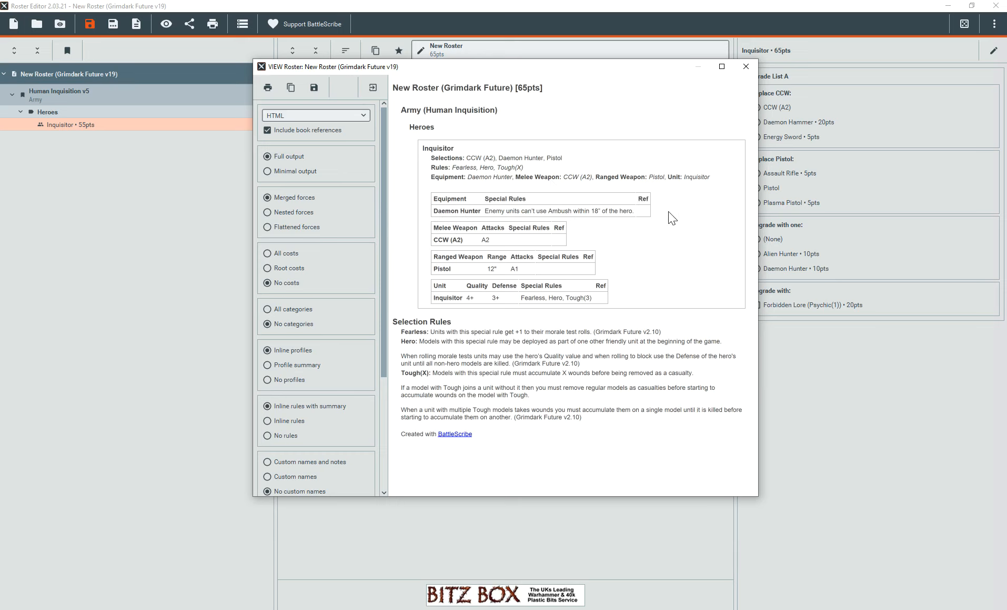
pyautogui.click(747, 66)
# Switch the Inquisitor back to Alien Hunter and examine the rule's text and publication reference in the roster view
pyautogui.click(758, 255)
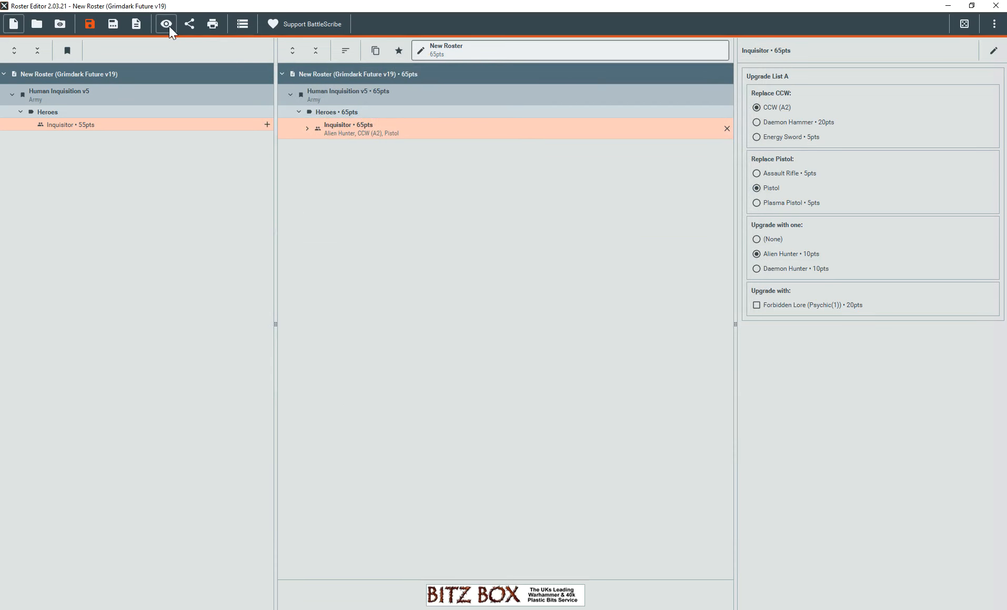
pyautogui.click(169, 26)
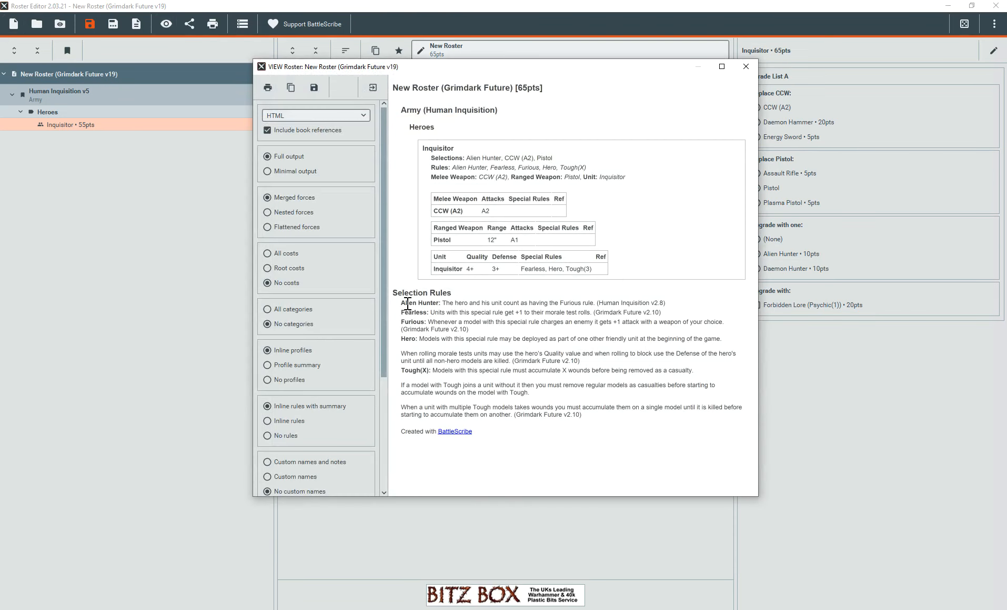
pyautogui.moveTo(400, 305); pyautogui.dragTo(667, 304)
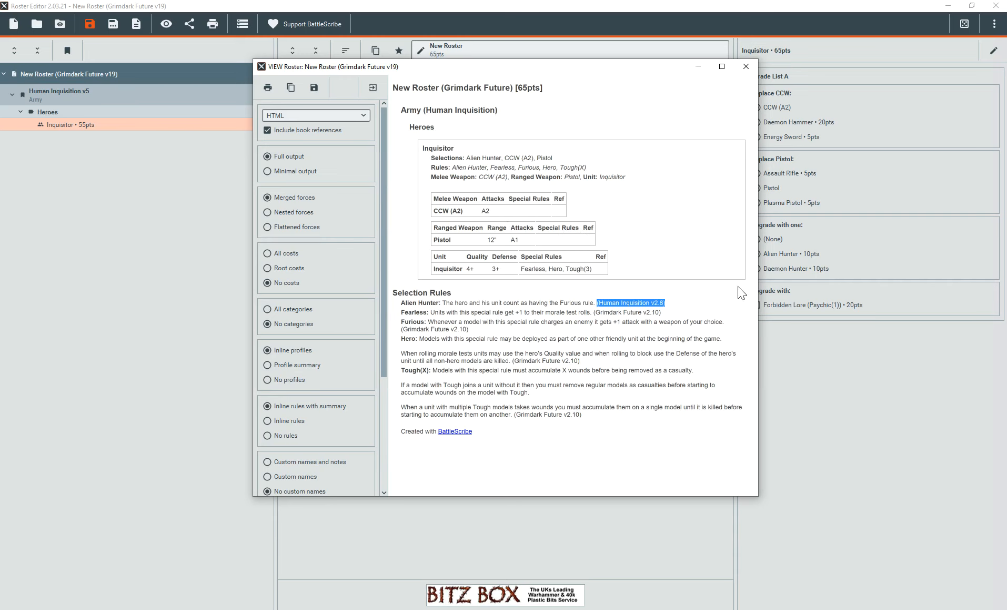
# Give the Inquisitor the Daemon Hunter upgrade again and examine its equipment profile row and reference column in the roster view
pyautogui.click(746, 67)
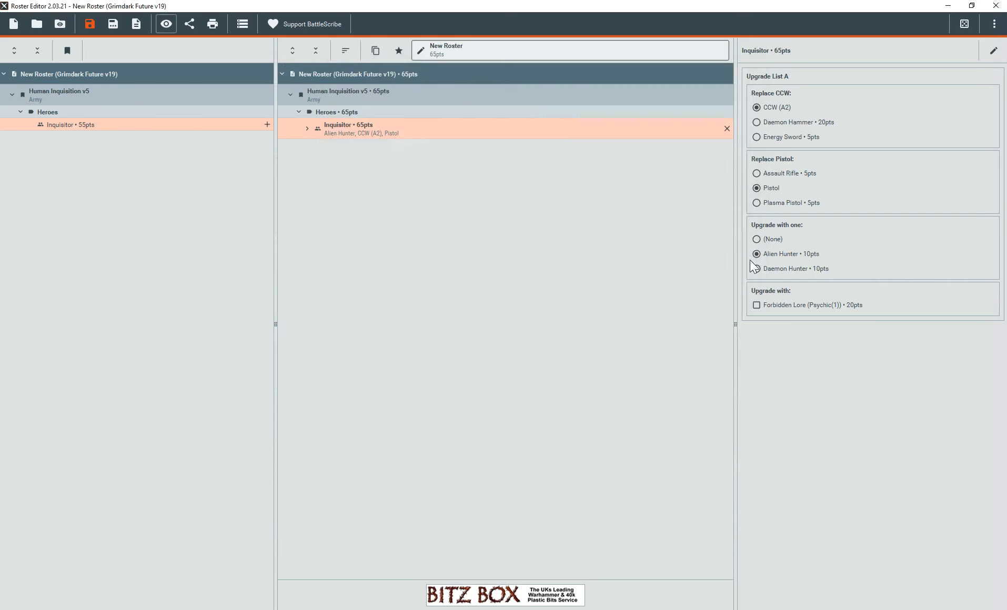
pyautogui.click(757, 269)
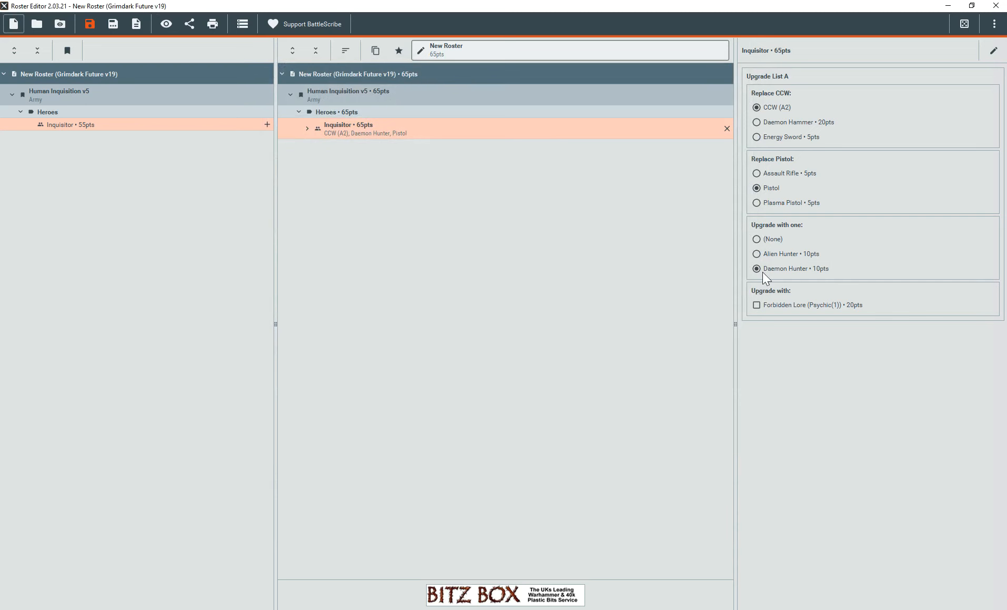
pyautogui.click(164, 30)
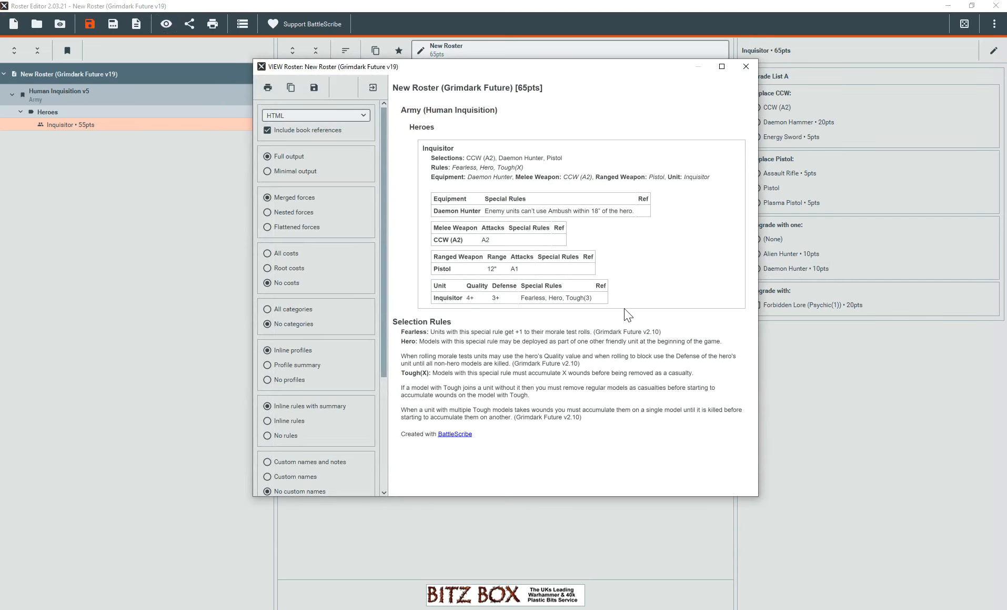
pyautogui.moveTo(434, 211); pyautogui.dragTo(630, 223)
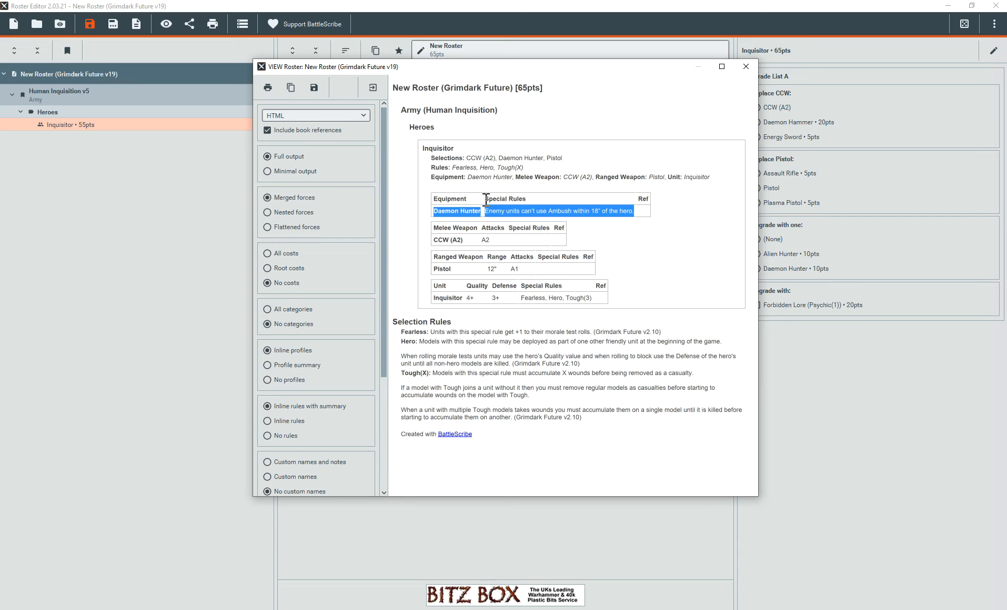
pyautogui.click(559, 331)
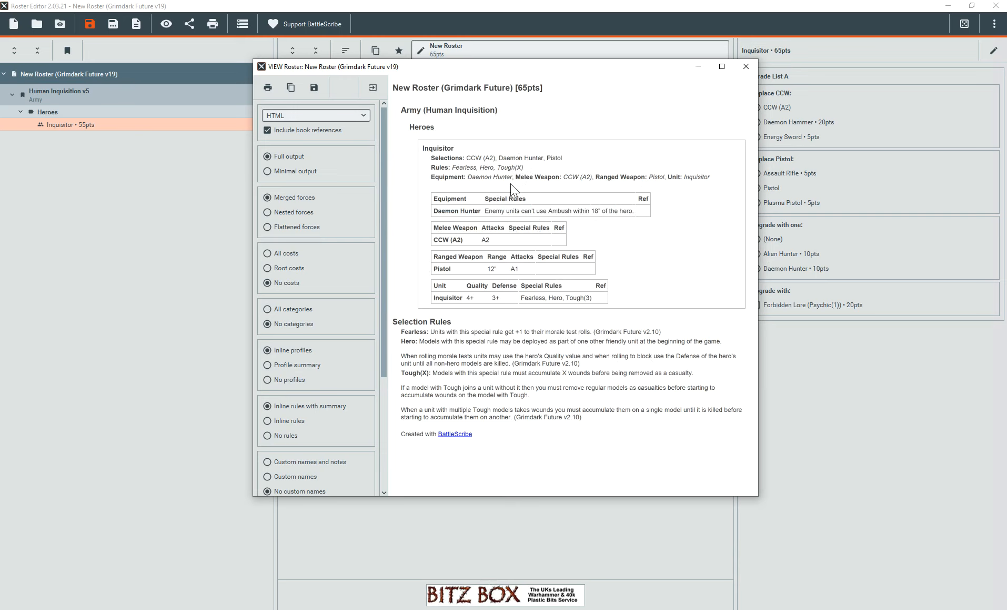
pyautogui.click(747, 66)
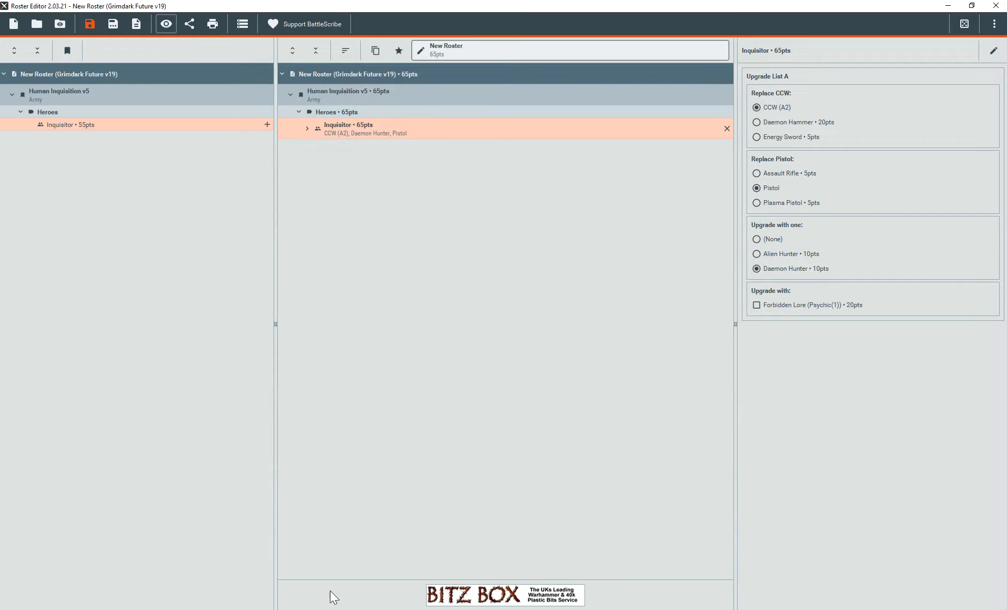
# Switch to the Human Inquisition PDF and examine the Acolytes entry, the unit table, upgrade lists A to D and the special rules
pyautogui.click(361, 609)
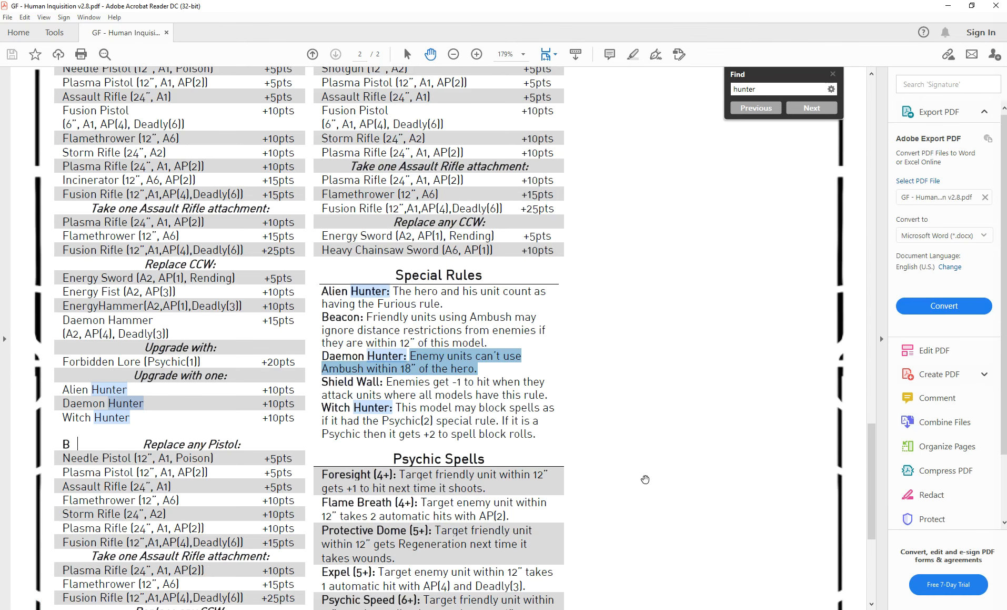
pyautogui.scroll(10, 828, 471)
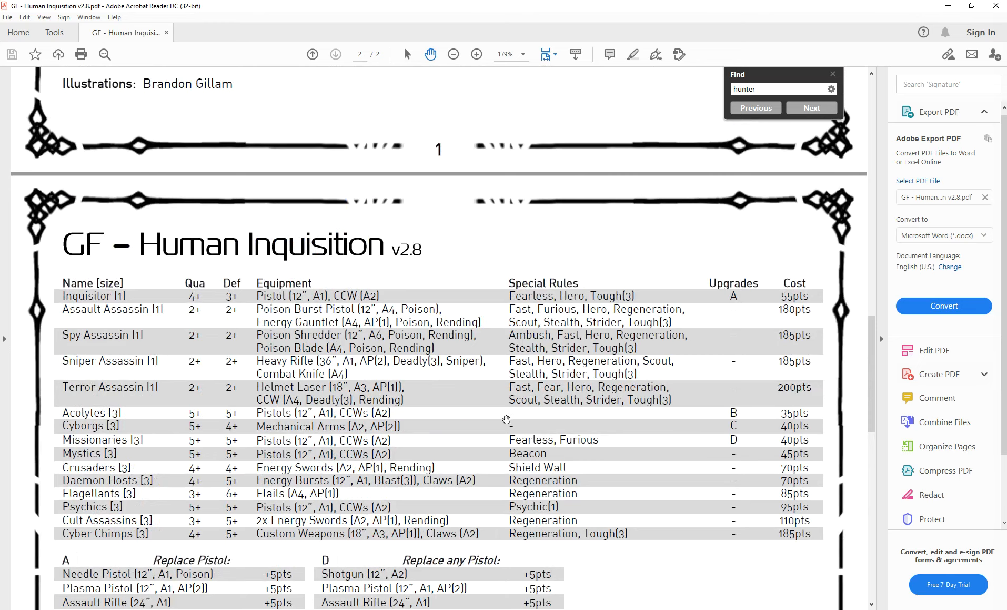
pyautogui.scroll(-10, 507, 419)
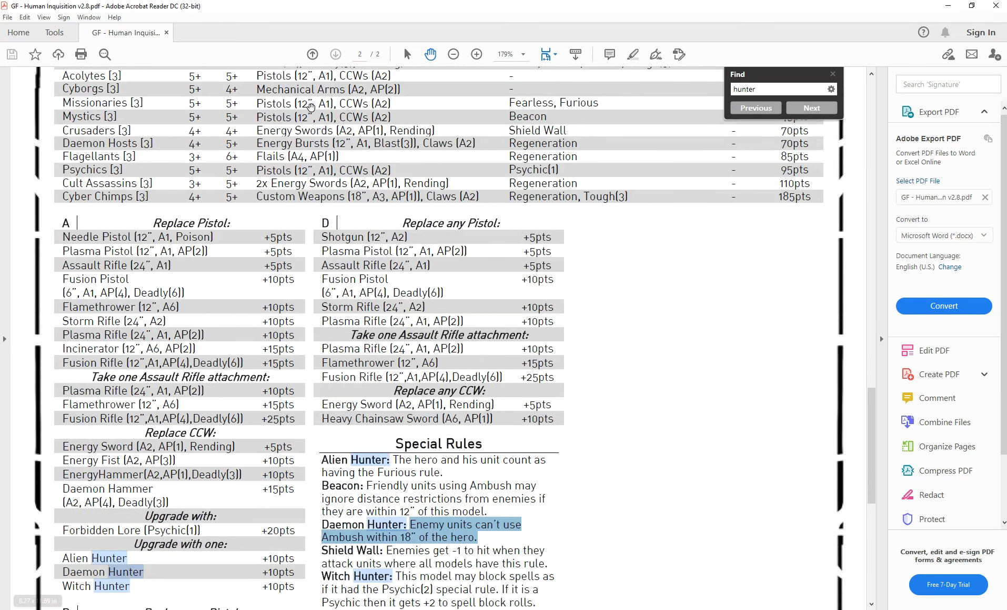
pyautogui.scroll(5, 307, 108)
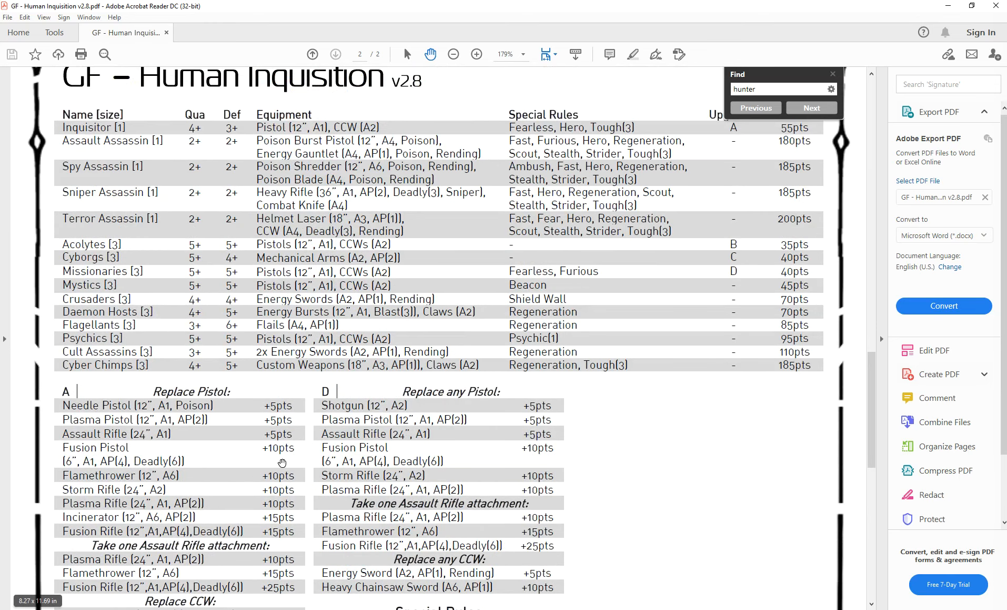
pyautogui.scroll(-5, 322, 519)
pyautogui.scroll(5, 622, 397)
pyautogui.scroll(5, 621, 397)
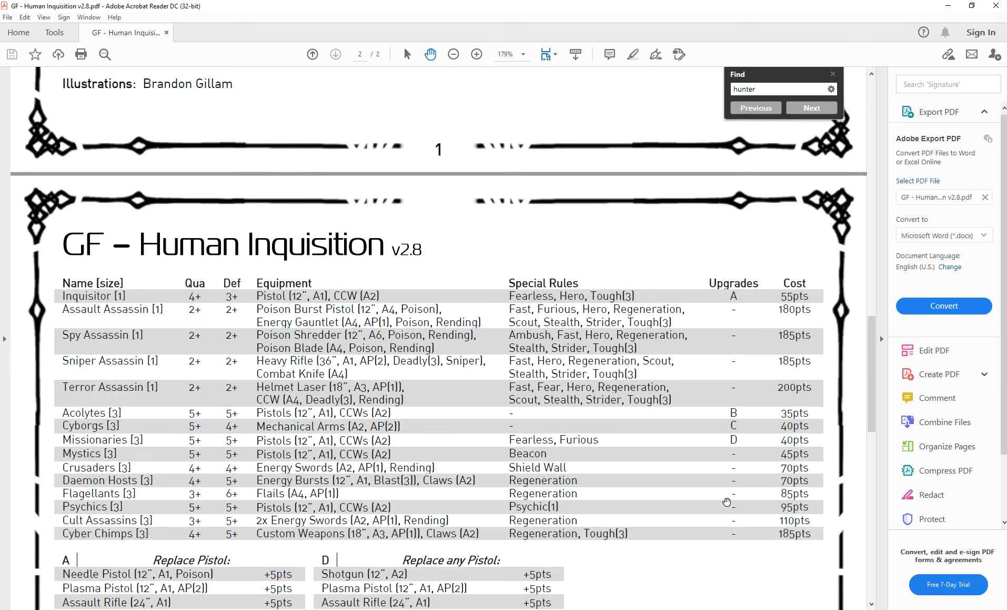
pyautogui.scroll(-10, 727, 501)
pyautogui.scroll(-3, 713, 493)
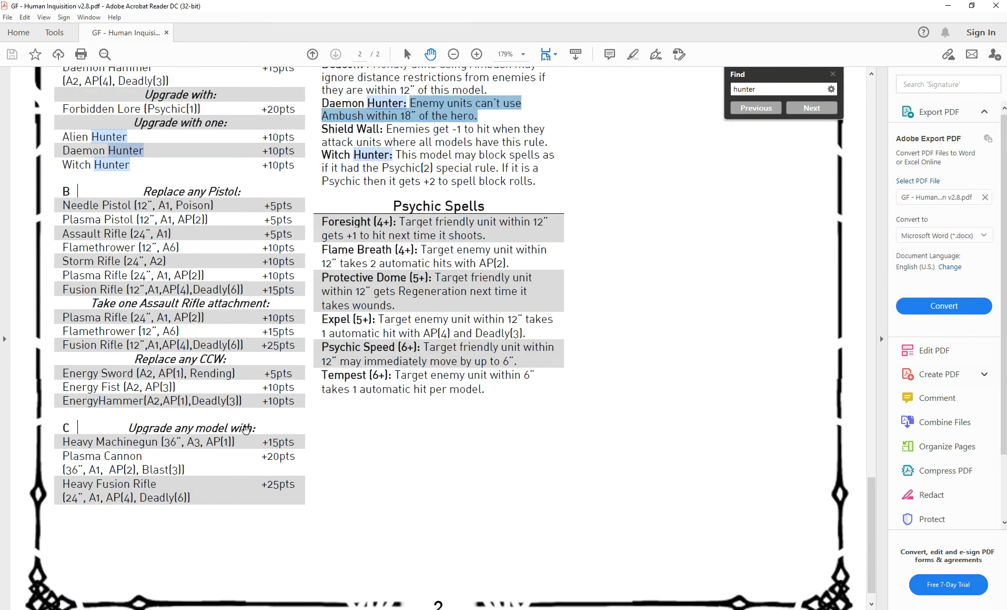
pyautogui.scroll(3, 334, 552)
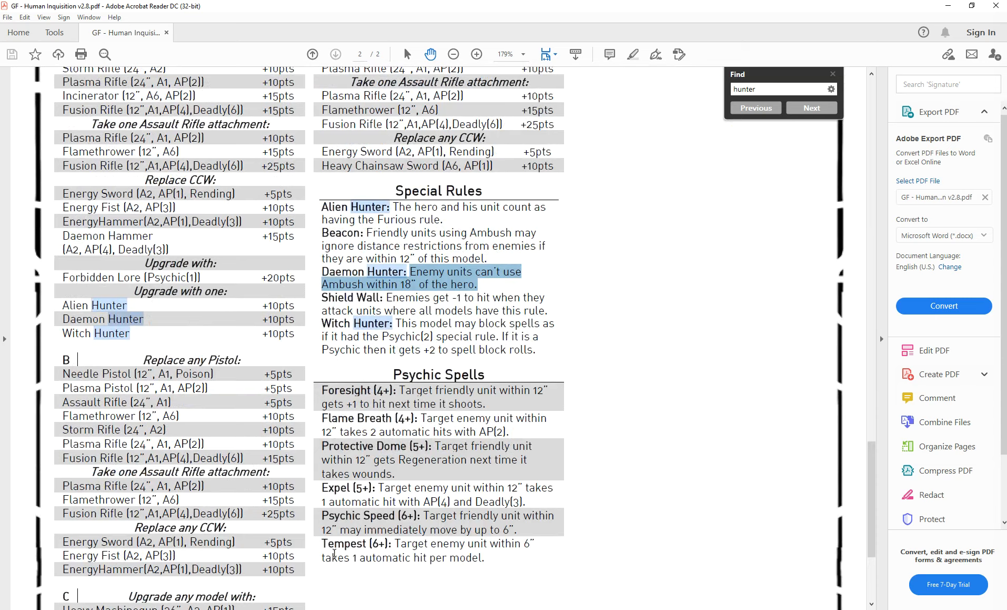
pyautogui.scroll(7, 334, 552)
pyautogui.scroll(-1, 335, 553)
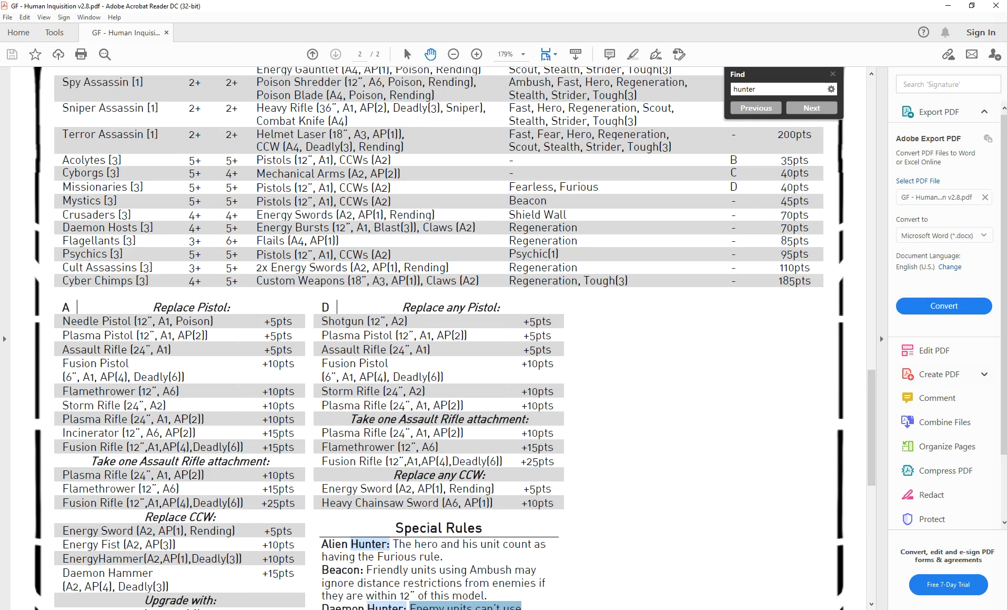
pyautogui.click(95, 164)
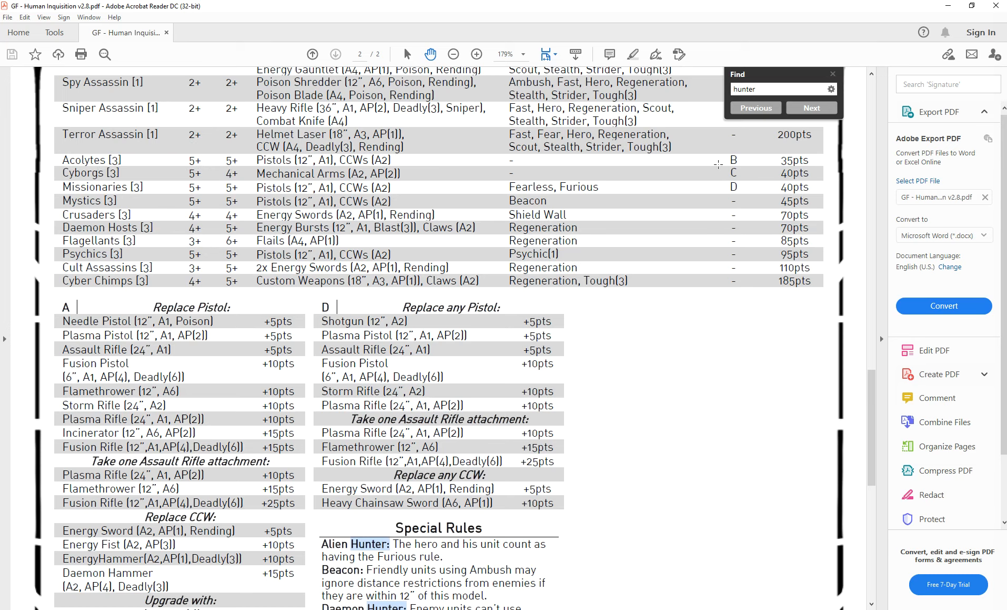
pyautogui.scroll(-5, 627, 404)
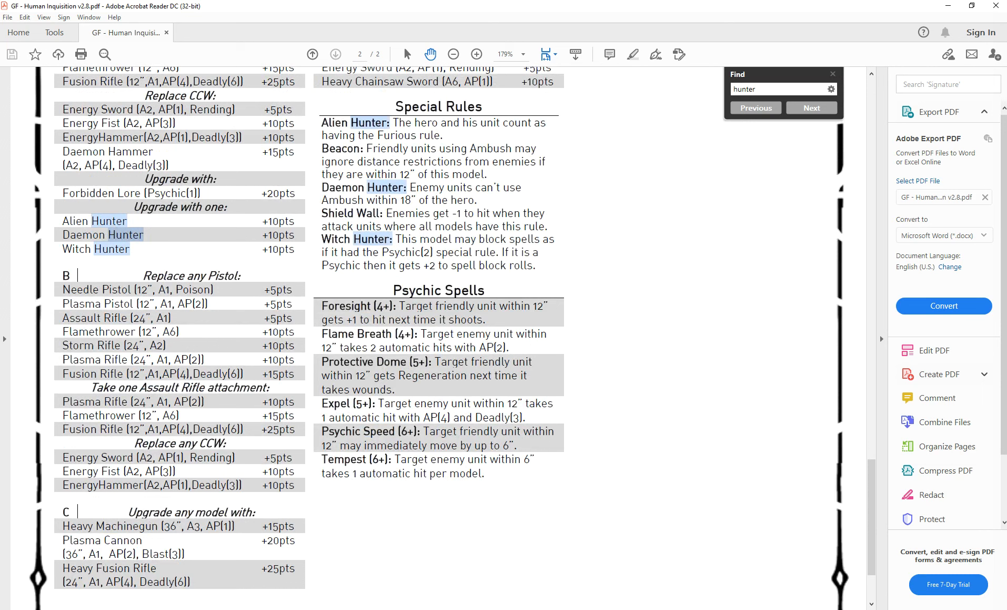
# Switch to the Data Editor and collapse the Upgrade List A, Psychic Spells and Inquisitor entries in the catalogue tree
pyautogui.moveTo(321, 609)
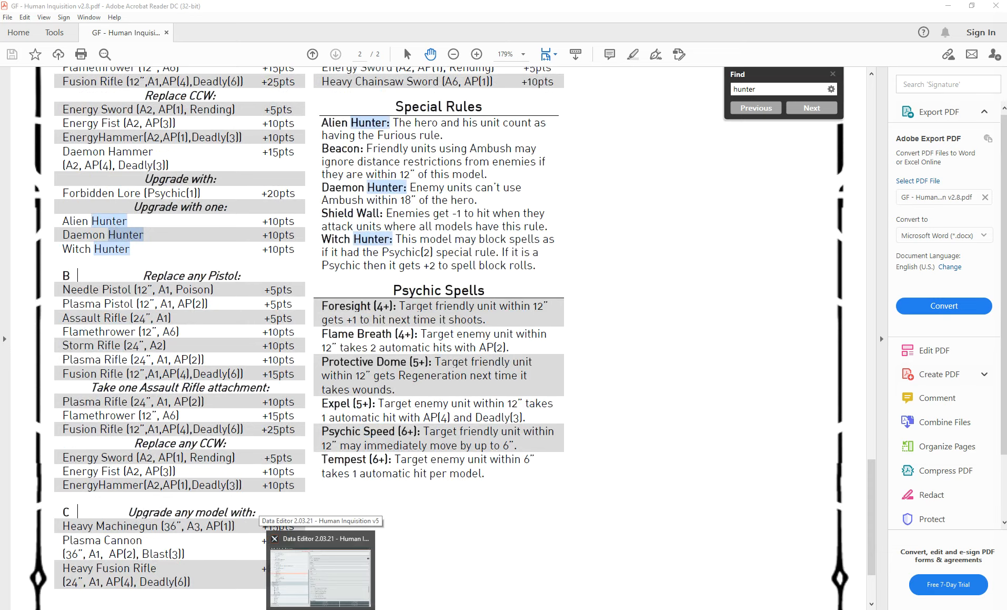
pyautogui.click(321, 609)
pyautogui.scroll(4, 32, 232)
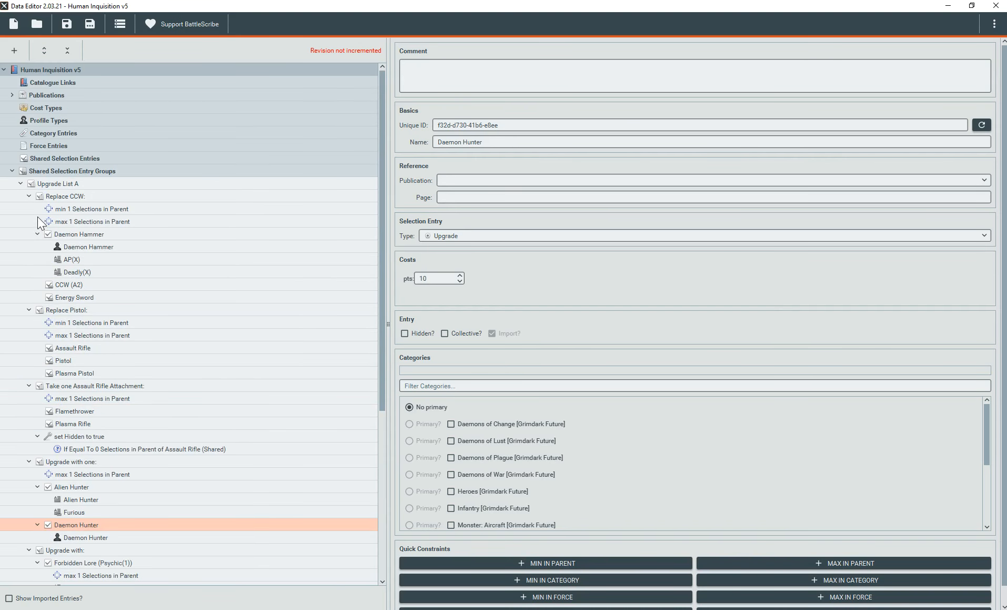
pyautogui.click(20, 184)
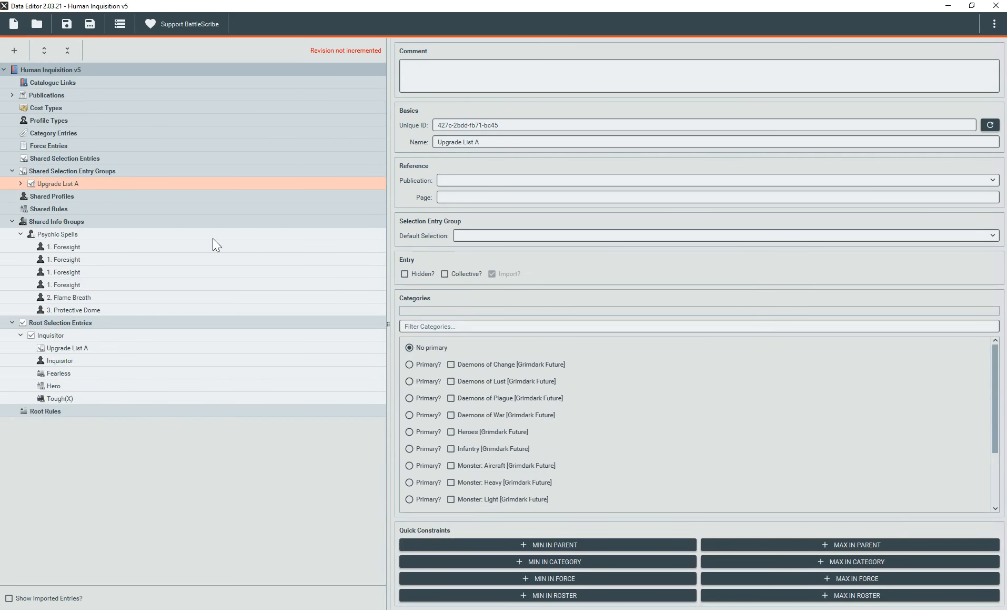
pyautogui.click(20, 233)
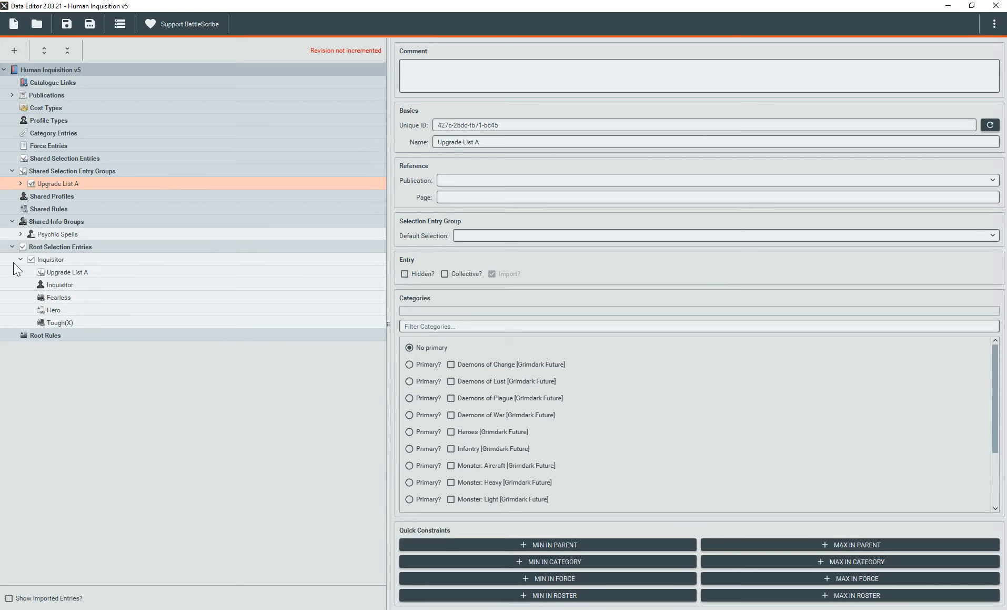
pyautogui.click(20, 259)
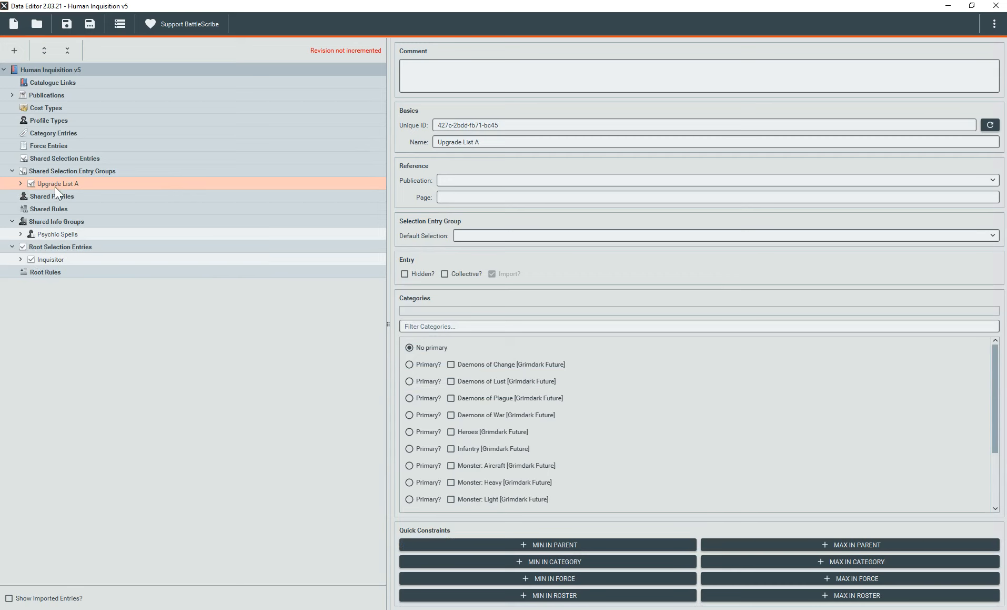
# Add a root selection entry named Acolytes, set its type to Unit, and compare its cost settings with the Inquisitor's
pyautogui.rightClick(67, 245)
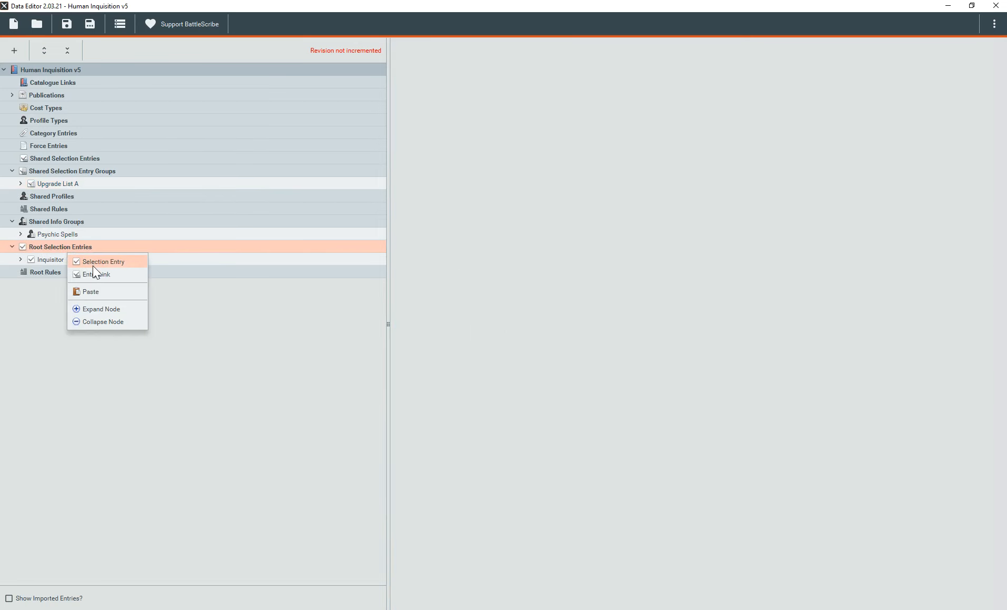
pyautogui.click(93, 264)
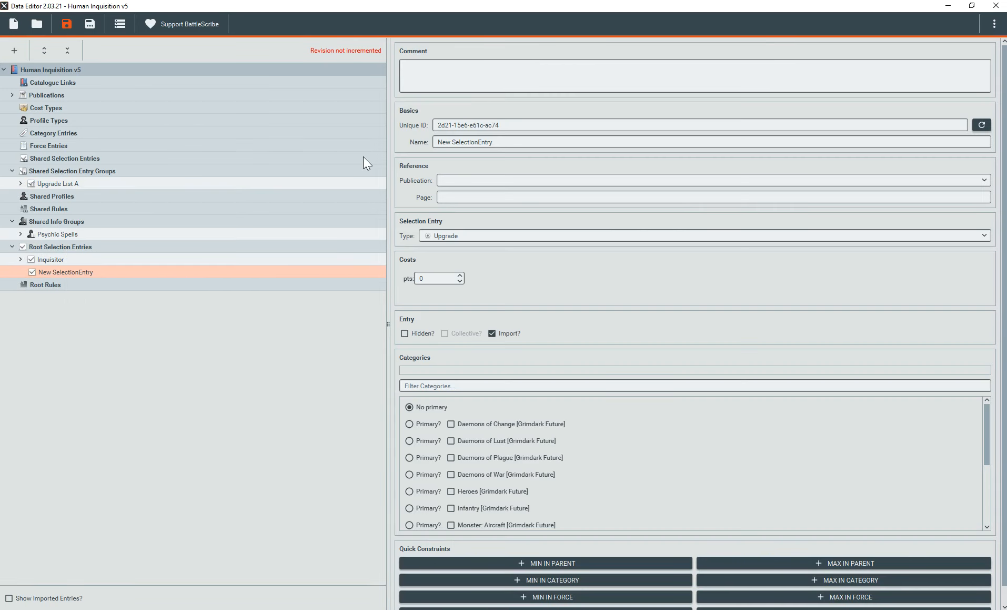
pyautogui.click(518, 143)
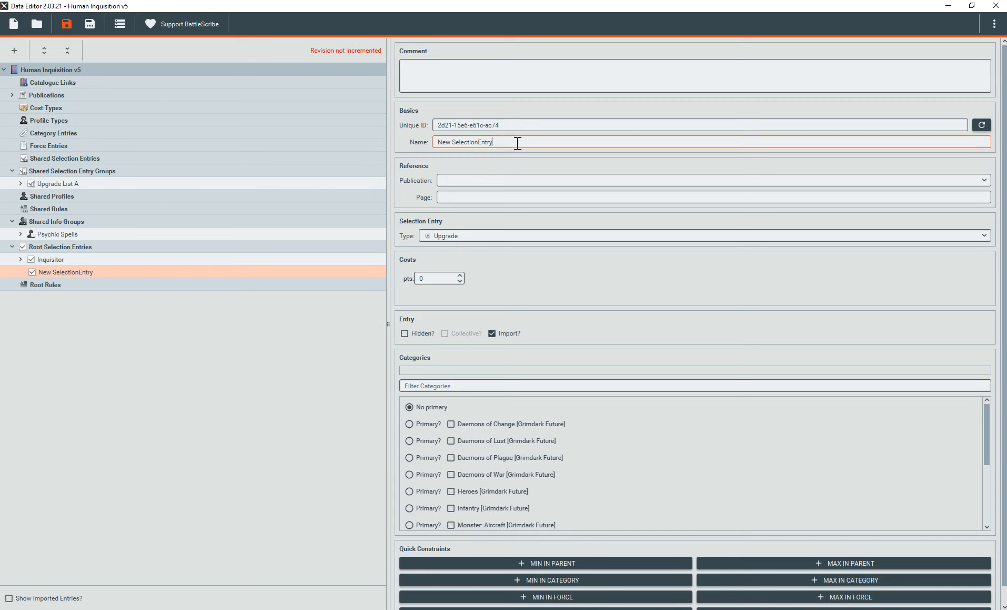
pyautogui.tripleClick(518, 142)
pyautogui.write('Ac')
pyautogui.click(458, 238)
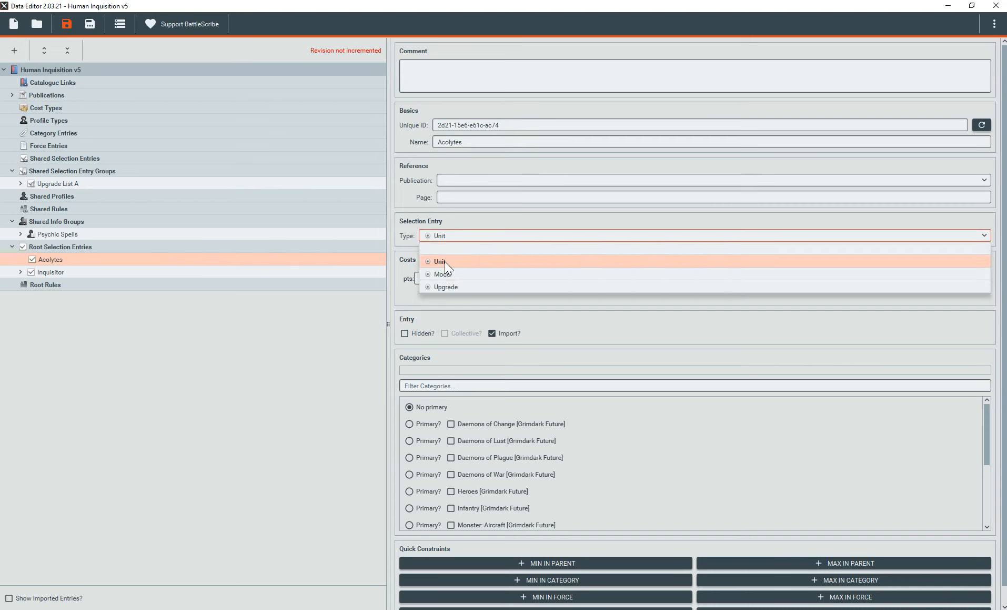
pyautogui.click(445, 261)
pyautogui.click(440, 283)
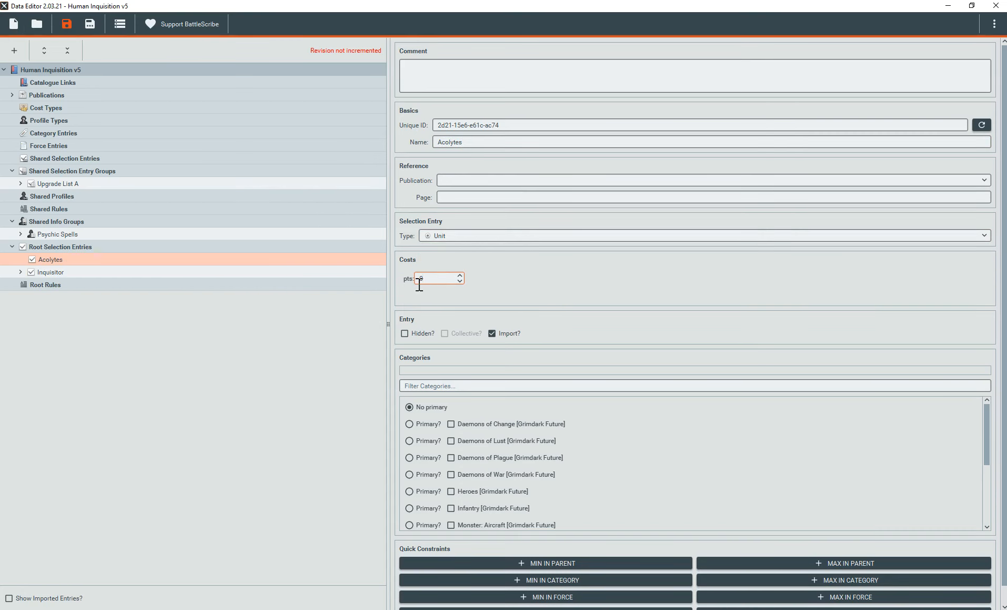
pyautogui.click(358, 274)
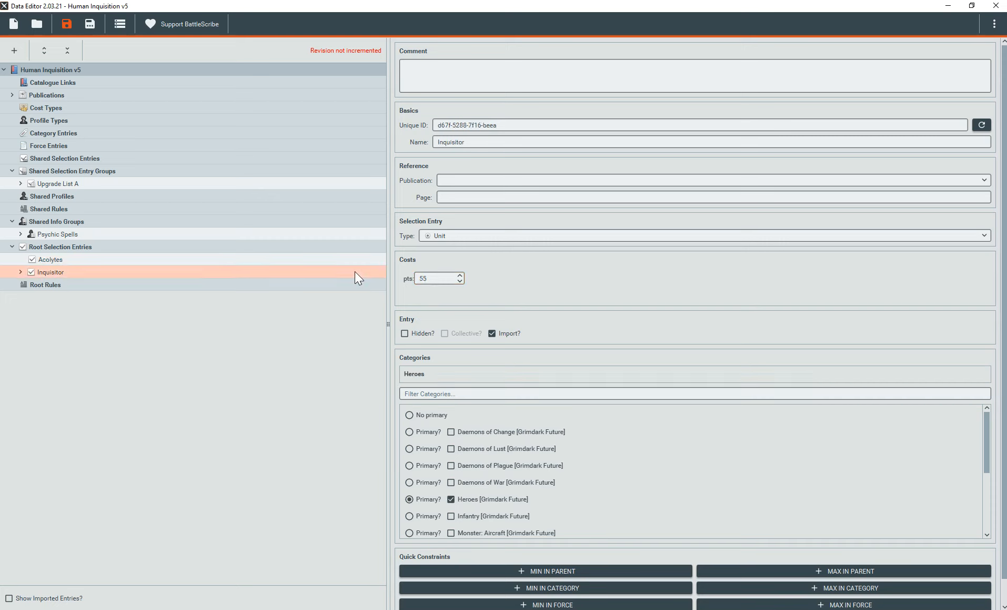
pyautogui.click(316, 261)
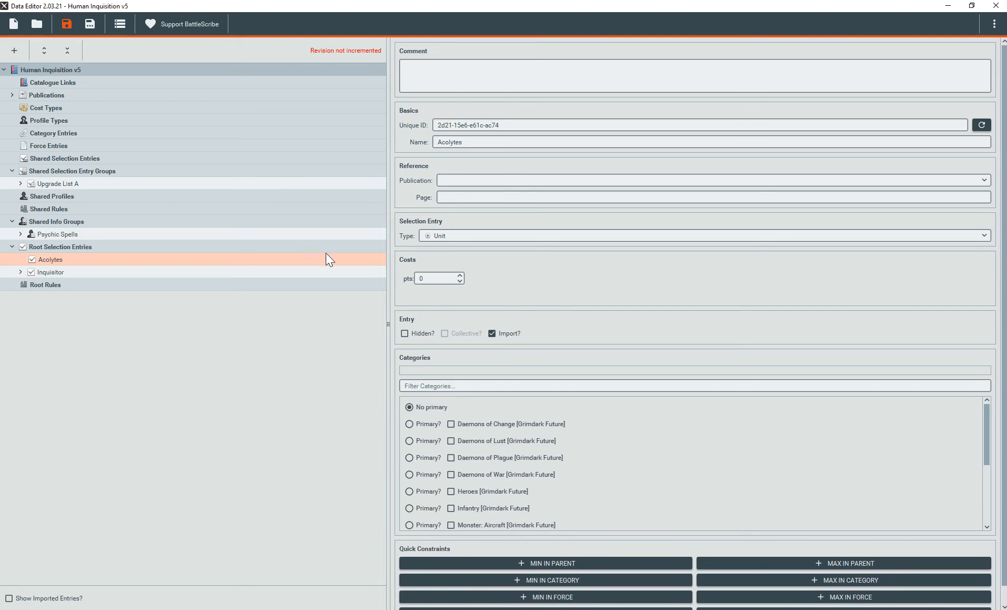
# Add a selection entry group named "* Unit Size *" under the Acolytes unit
pyautogui.rightClick(163, 259)
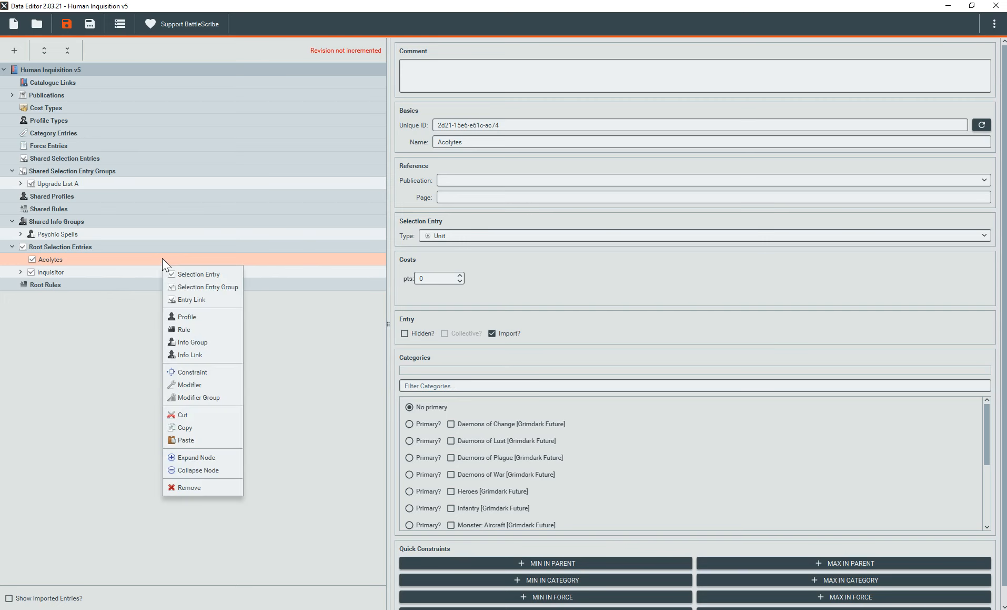
pyautogui.click(191, 287)
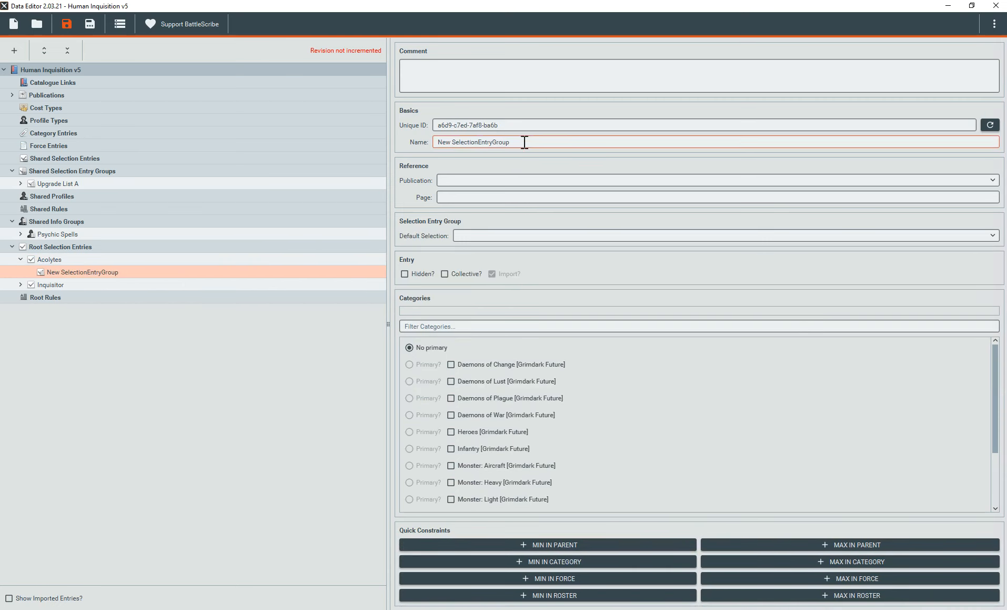
pyautogui.moveTo(524, 143); pyautogui.dragTo(427, 141)
pyautogui.write('* Unit Size *')
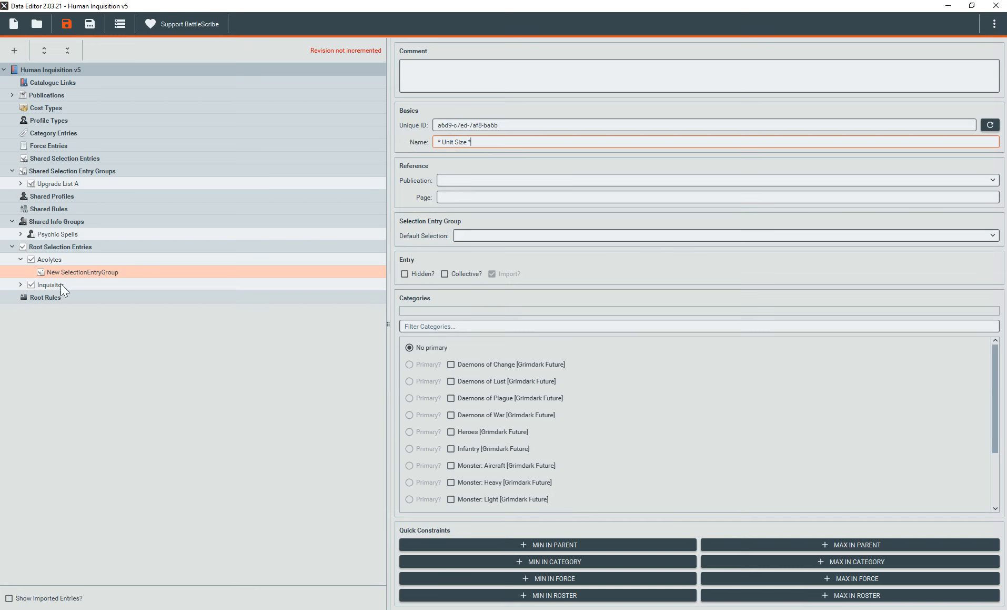
pyautogui.click(94, 276)
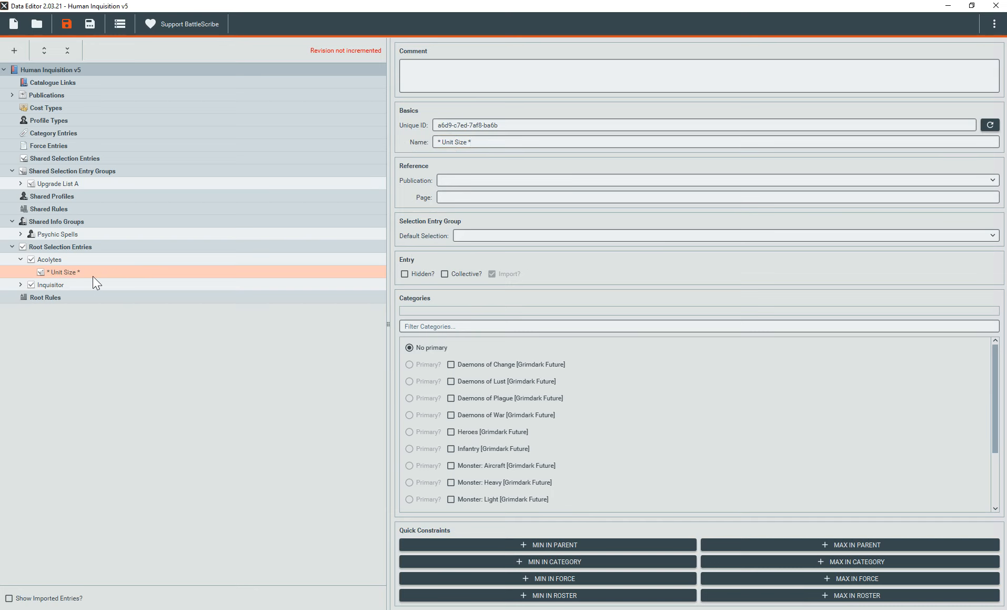
# Add a selection entry named "Acolytes [3]" inside the "* Unit Size *" group
pyautogui.rightClick(94, 277)
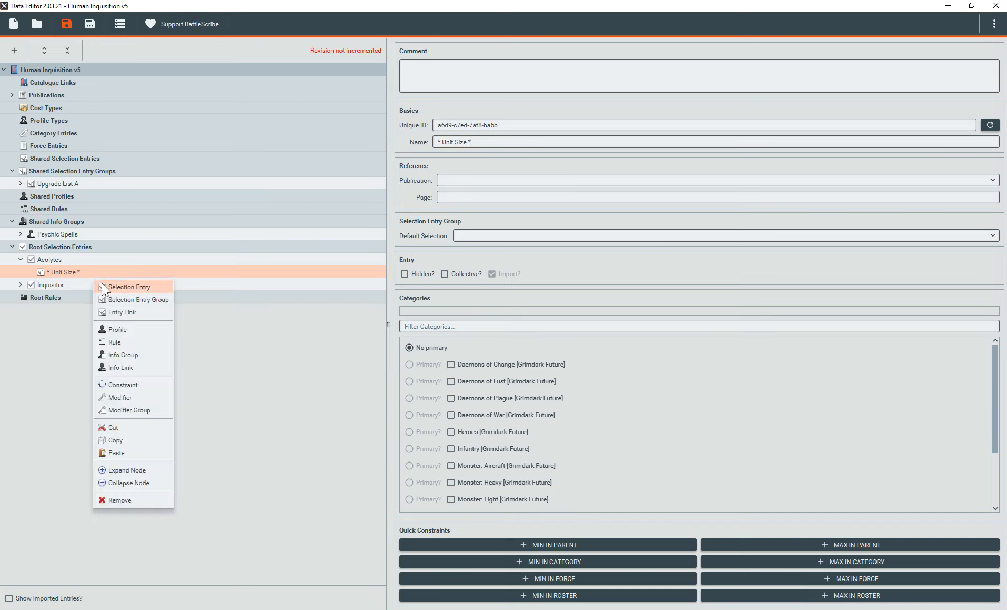
pyautogui.click(137, 287)
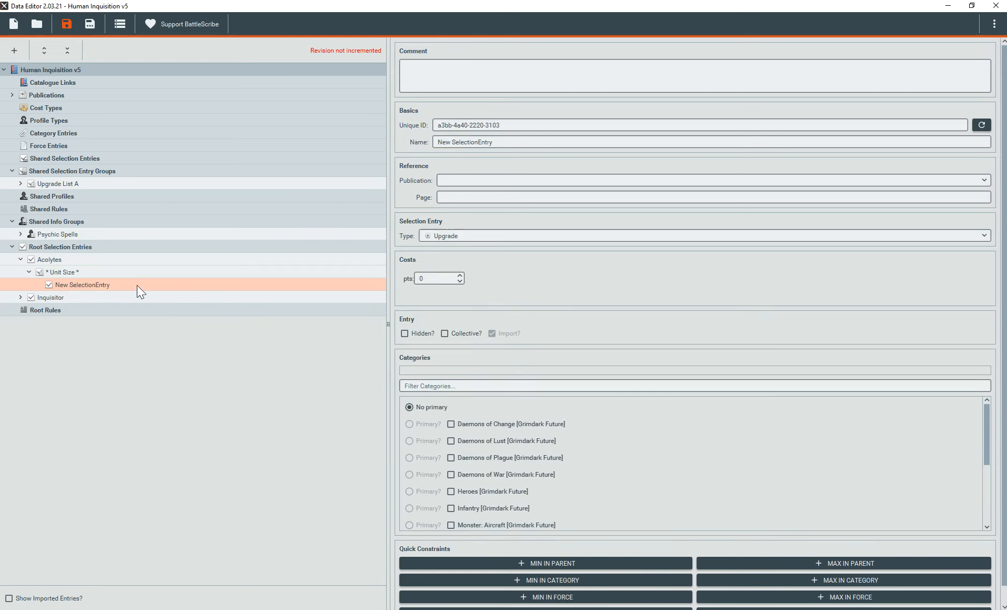
pyautogui.tripleClick(499, 142)
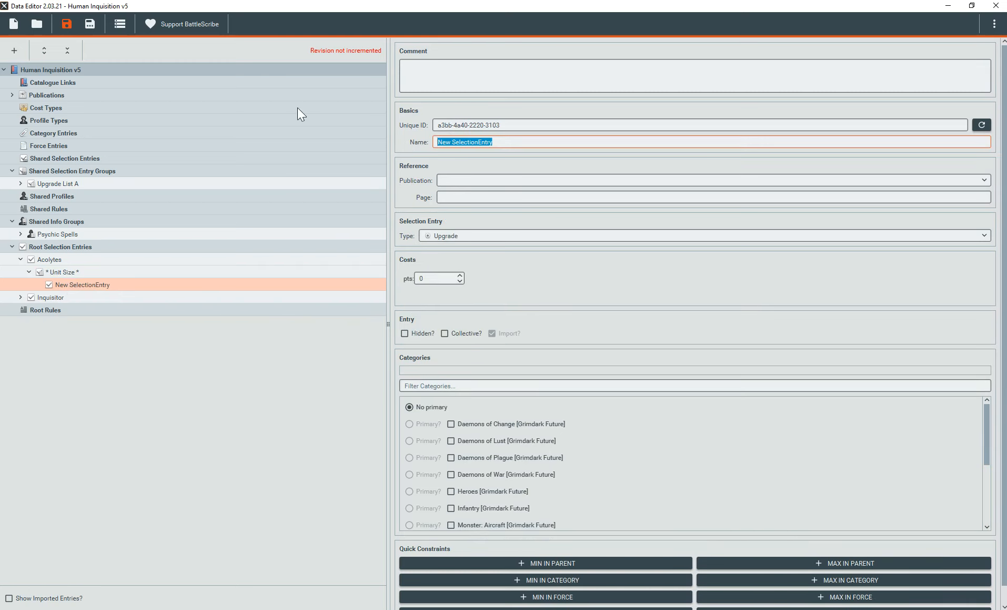
pyautogui.write('Acolytes [3]')
# Switch to the Human Inquisition PDF, examine the Acolytes [3] row in the unit table, and return to the Data Editor
pyautogui.click(370, 609)
pyautogui.scroll(10, 195, 285)
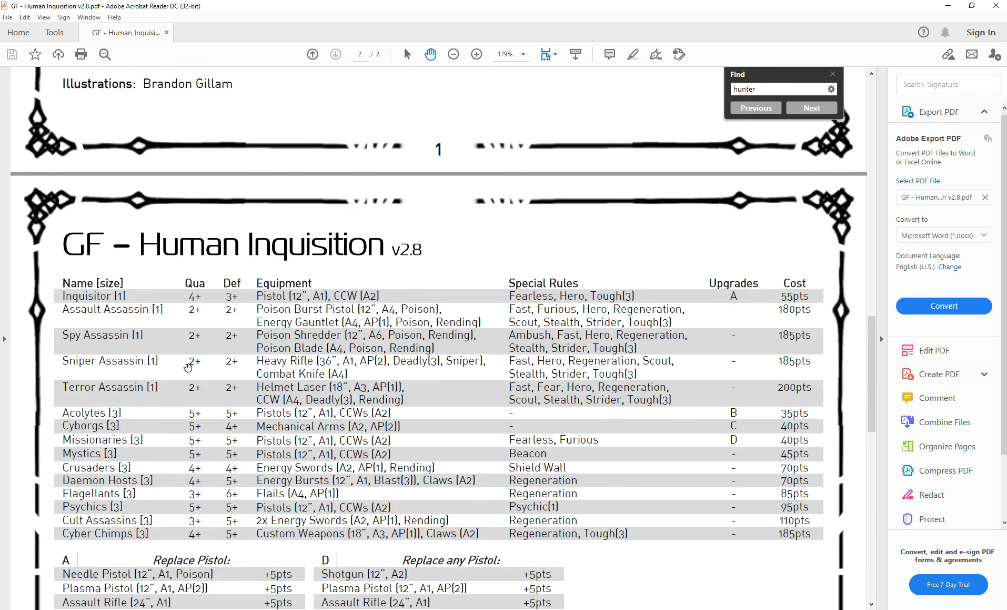
pyautogui.scroll(-2, 182, 368)
pyautogui.moveTo(62, 328); pyautogui.dragTo(130, 333)
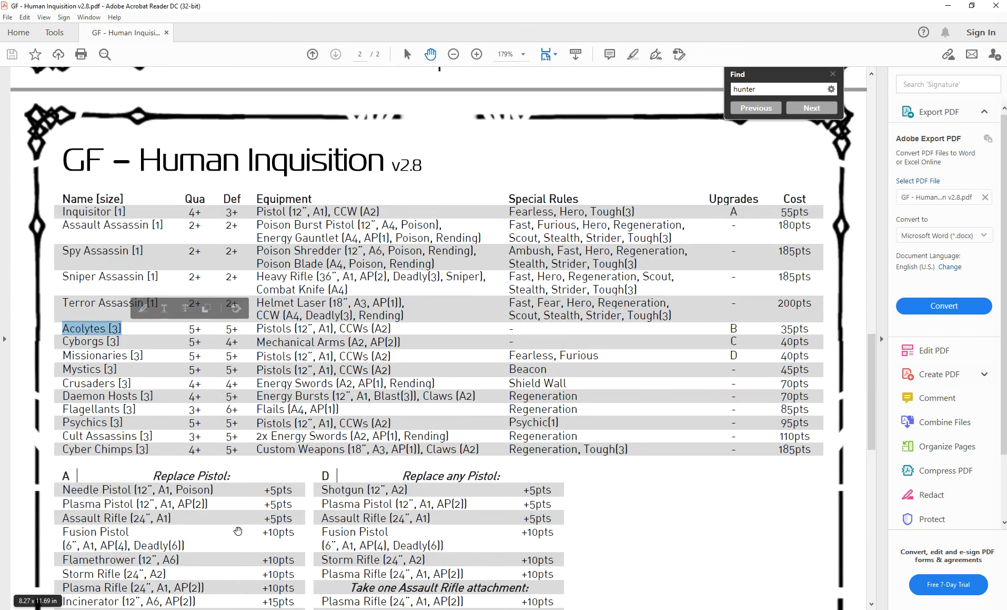
pyautogui.hotkey('alt', 'Tab')
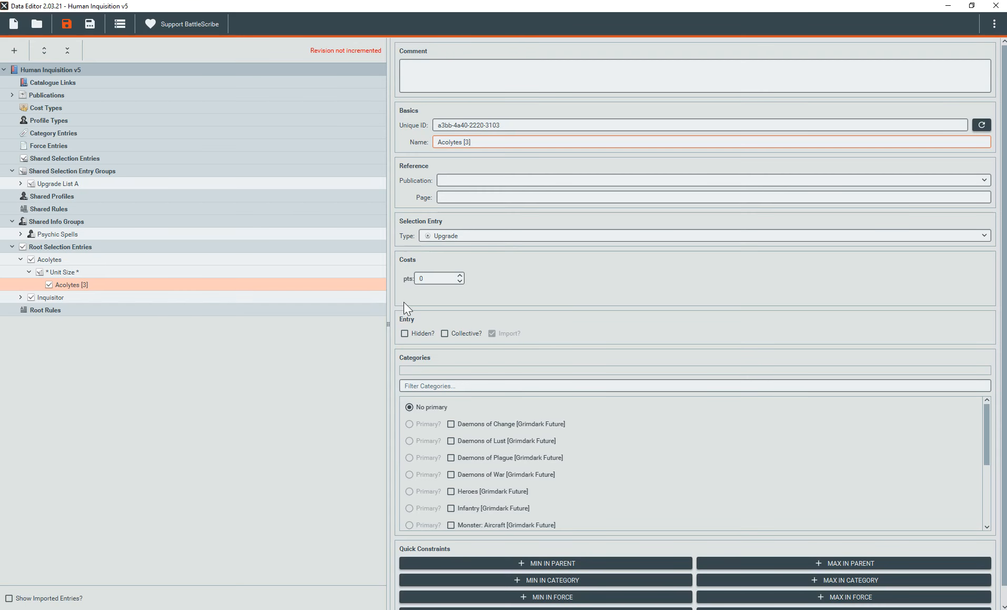
# Set the Acolytes [3] entry's type to Model and its cost to 35 pts
pyautogui.click(450, 237)
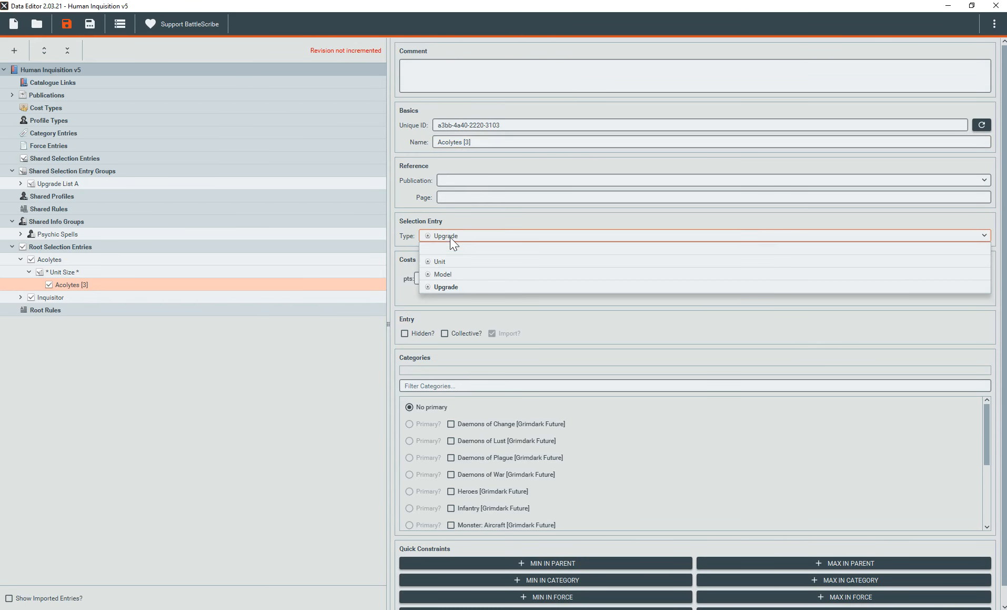
pyautogui.click(449, 274)
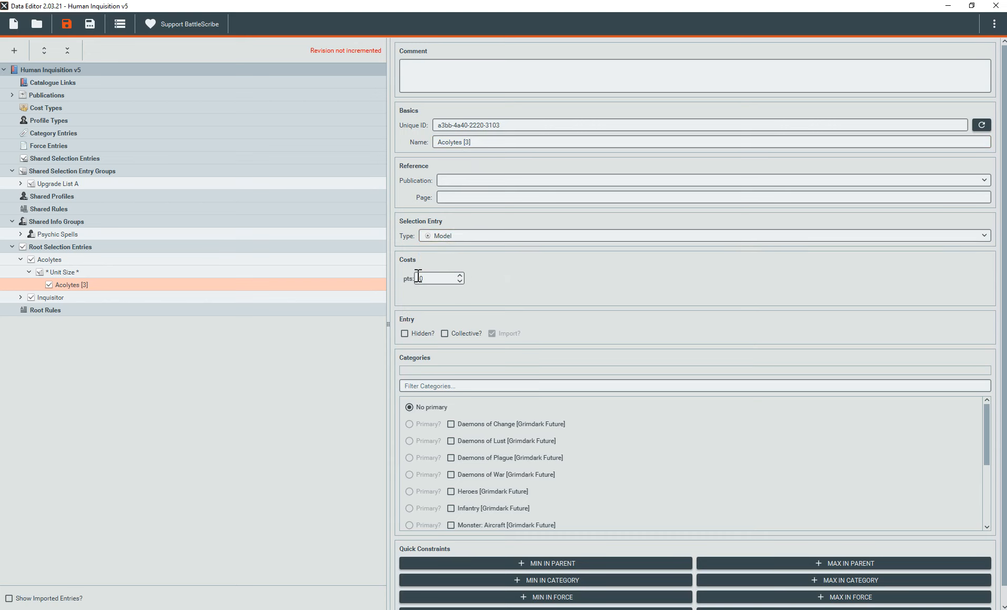
pyautogui.click(425, 279)
pyautogui.press('Tab')
# Give the Acolytes [3] entry a minimum of 1 and a maximum of 2 selections in parent
pyautogui.click(610, 562)
pyautogui.doubleClick(870, 143)
pyautogui.write('1')
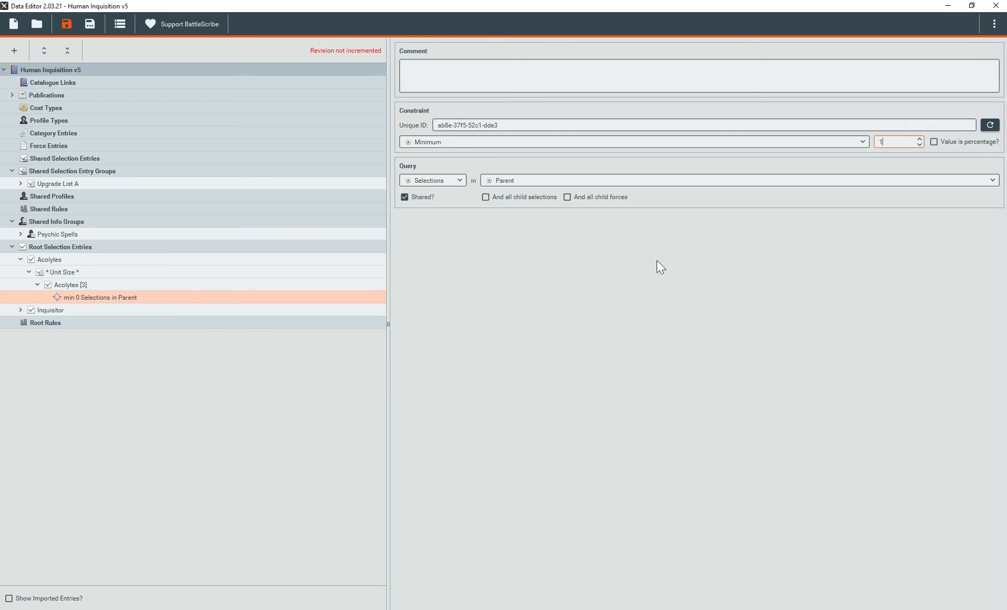
pyautogui.click(168, 287)
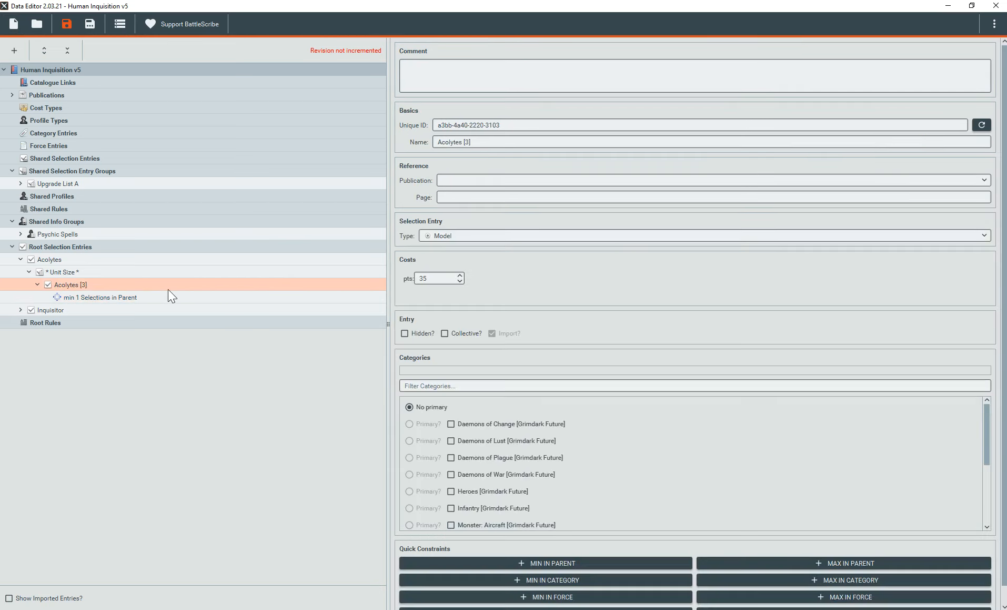
pyautogui.click(782, 563)
pyautogui.doubleClick(900, 146)
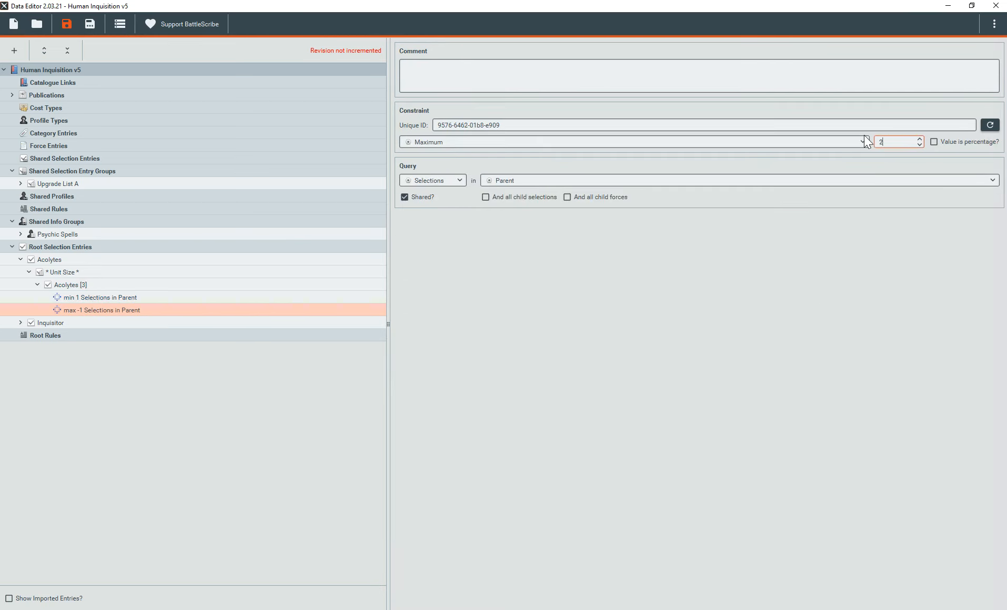
pyautogui.press('Tab')
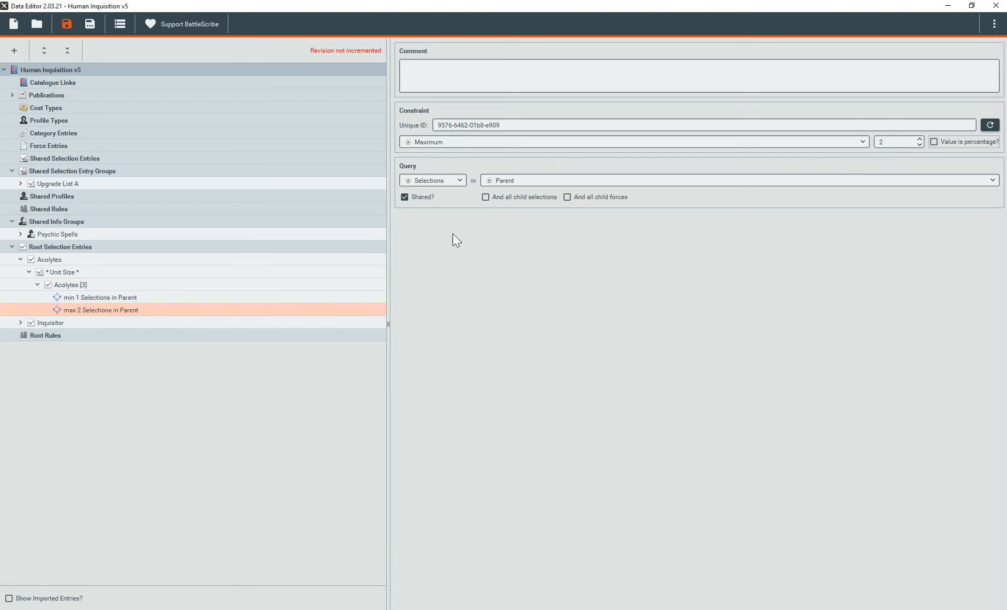
# Make Acolytes [3] the default selection of the "* Unit Size *" group and save the catalogue
pyautogui.click(65, 274)
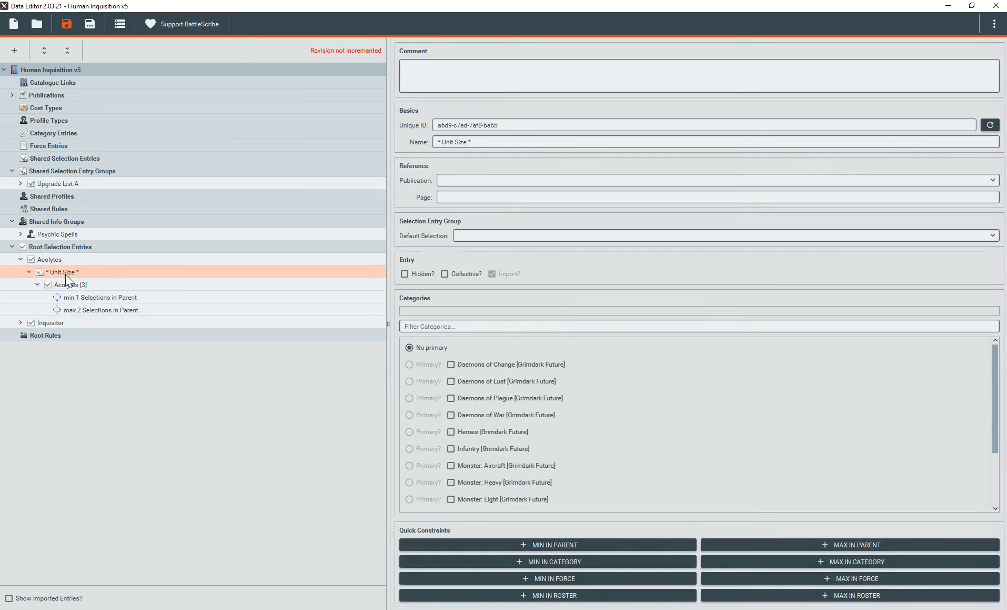
pyautogui.click(467, 237)
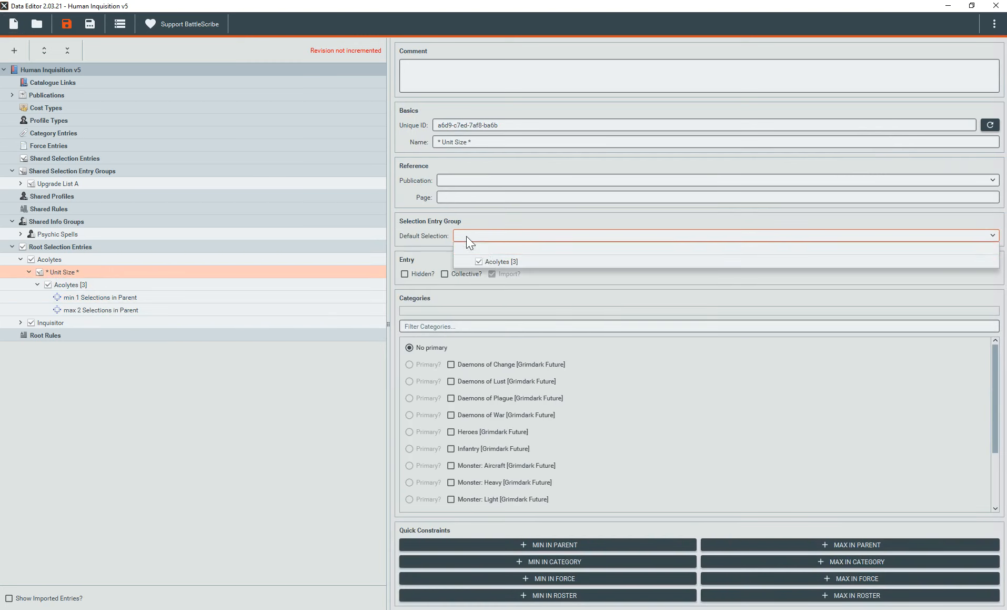
pyautogui.click(498, 261)
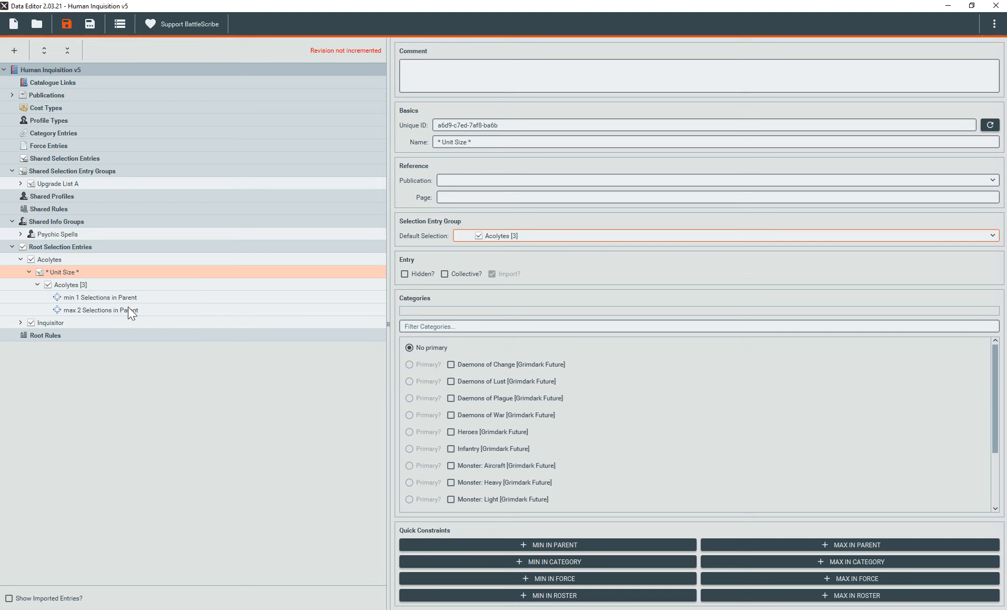
pyautogui.hotkey('ctrl', 's')
# Add a Unit profile to the Acolytes unit with Quality 5+ and Defense 5+
pyautogui.click(109, 257)
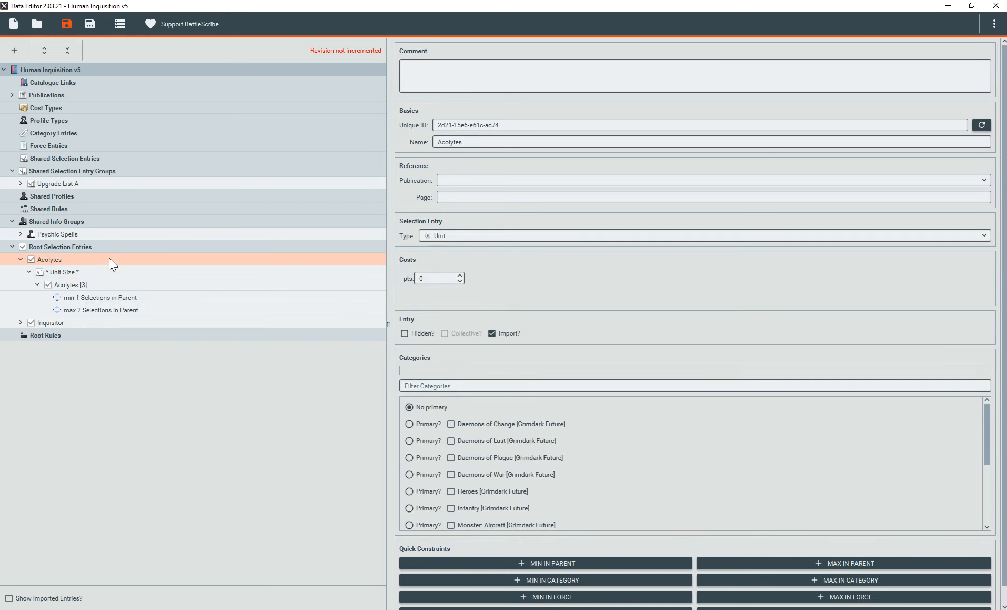
pyautogui.rightClick(109, 258)
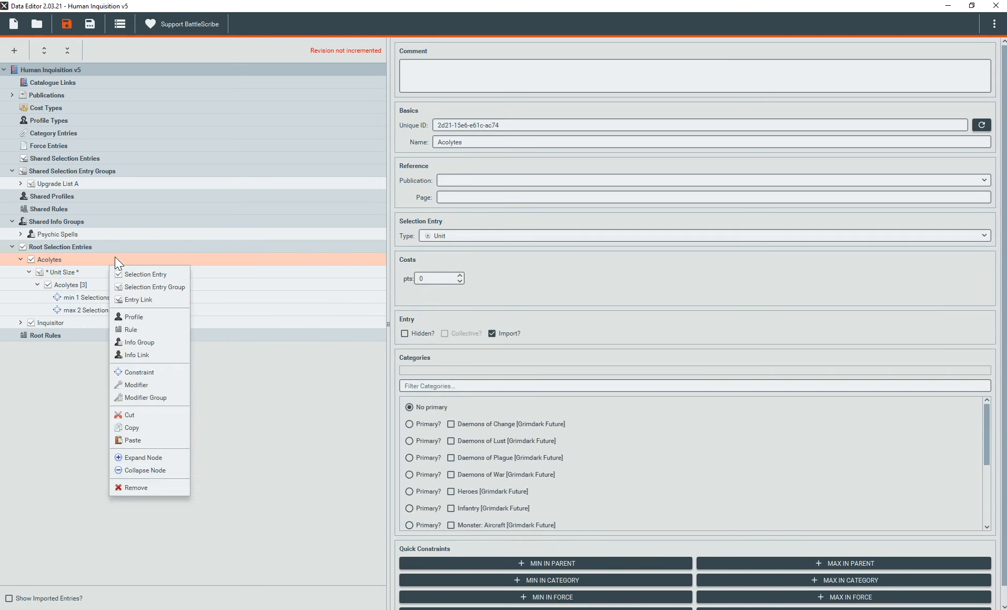
pyautogui.click(137, 316)
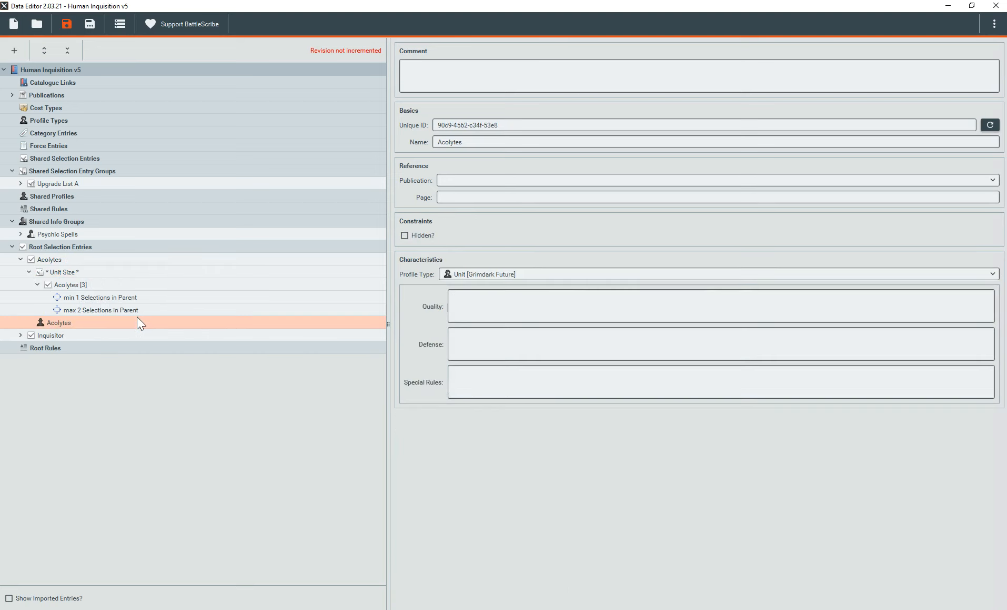
pyautogui.click(496, 311)
pyautogui.write('5+')
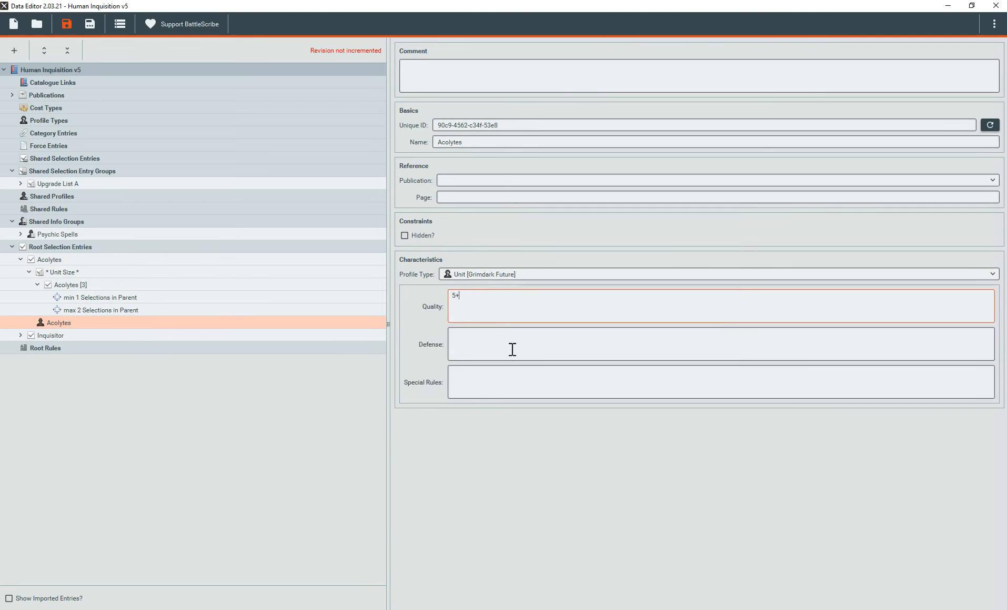
pyautogui.click(517, 342)
pyautogui.write('5+')
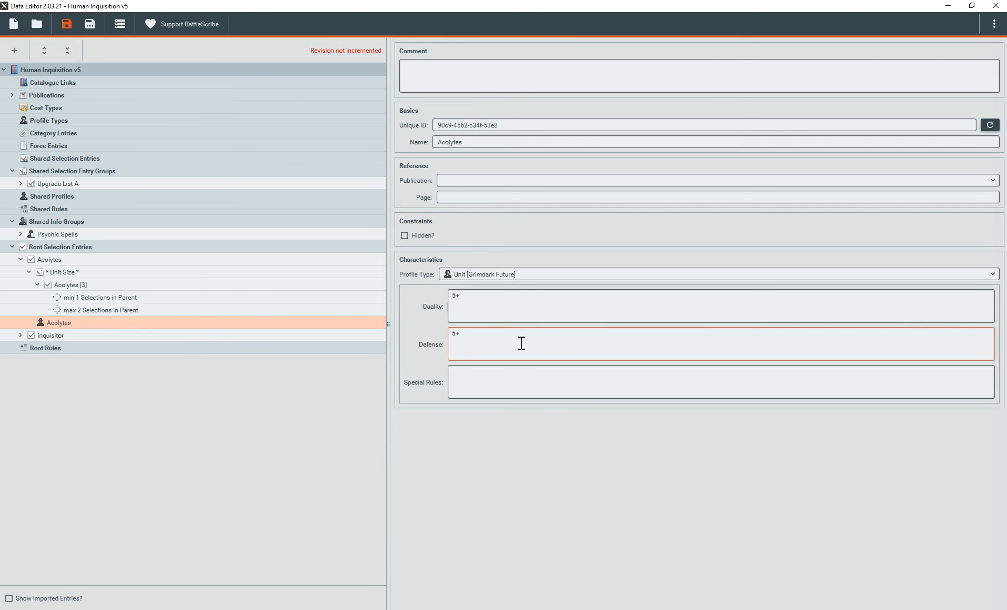
# Check the Acolytes' special rules in the Human Inquisition PDF, return to the Data Editor and save the catalogue
pyautogui.click(493, 375)
pyautogui.hotkey('alt', 'Tab')
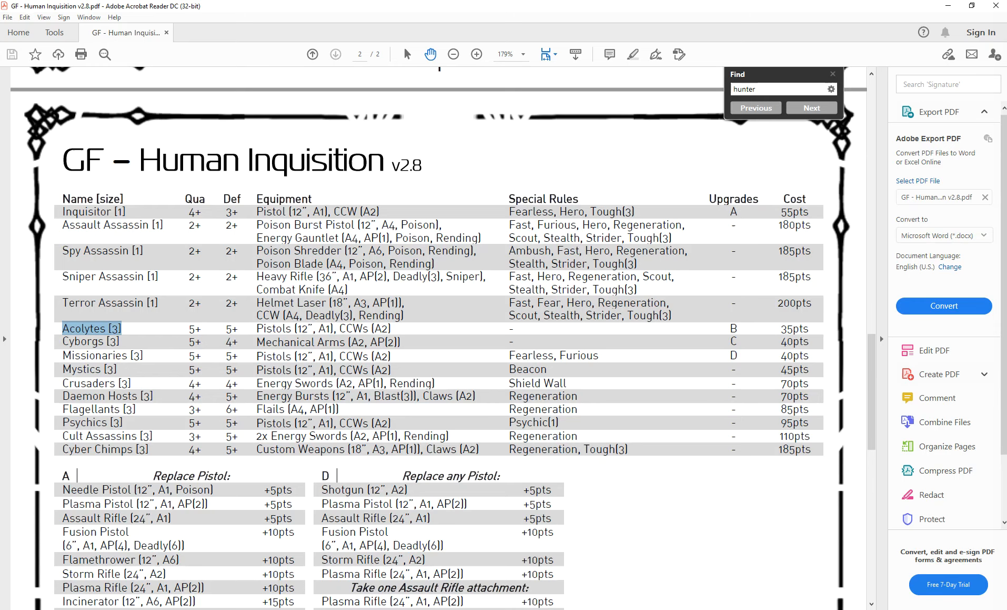
pyautogui.click(949, 7)
pyautogui.click(108, 299)
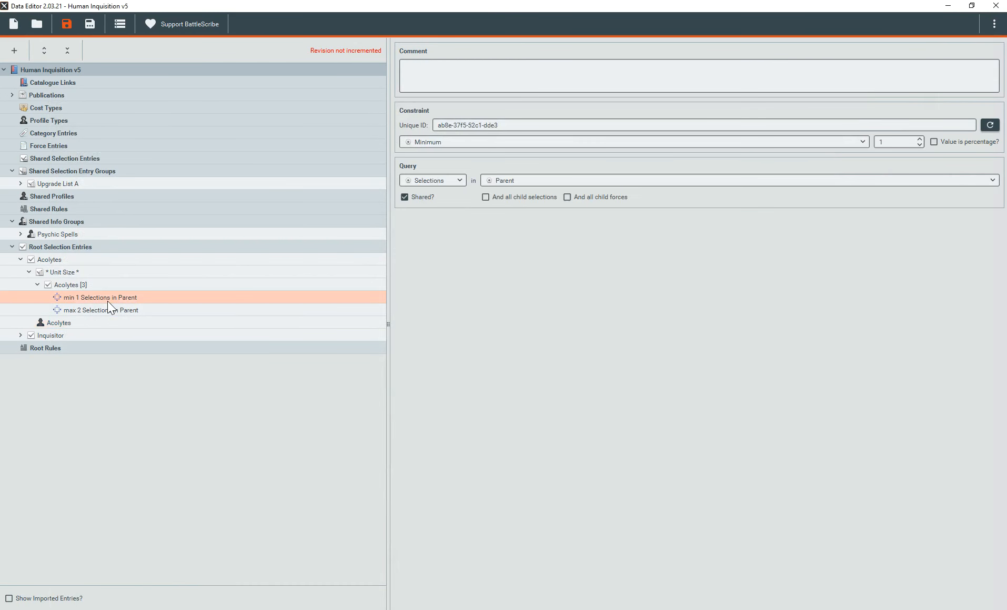
pyautogui.hotkey('ctrl', 's')
# Switch to the Roster Editor, reload the roster with the changed catalogue and remove the Inquisitor from it
pyautogui.click(377, 609)
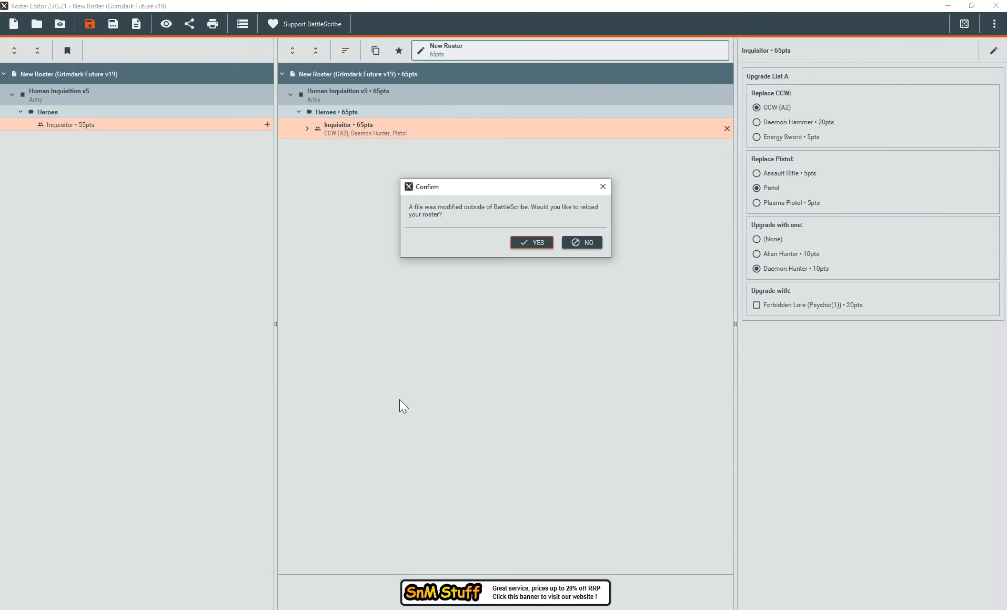
pyautogui.click(546, 243)
pyautogui.click(727, 128)
pyautogui.click(66, 125)
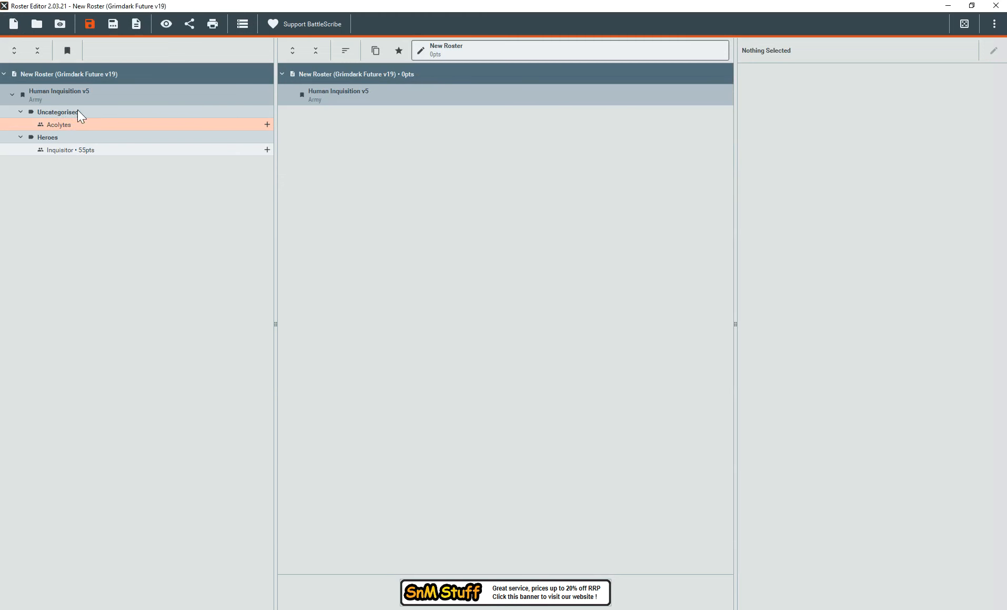
# Switch to the Data Editor and set Infantry as the Acolytes unit's primary category
pyautogui.click(336, 608)
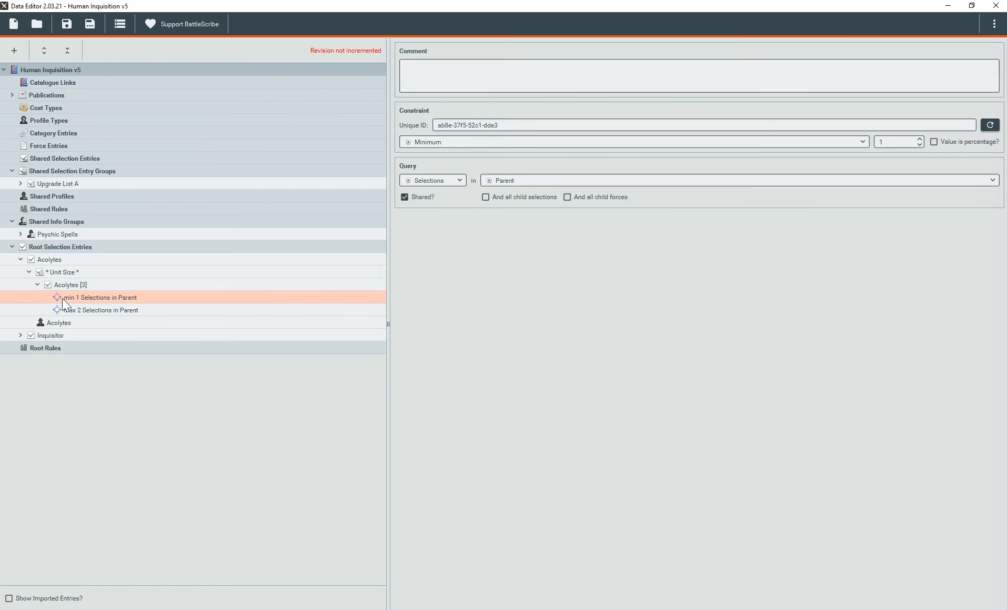
pyautogui.click(51, 263)
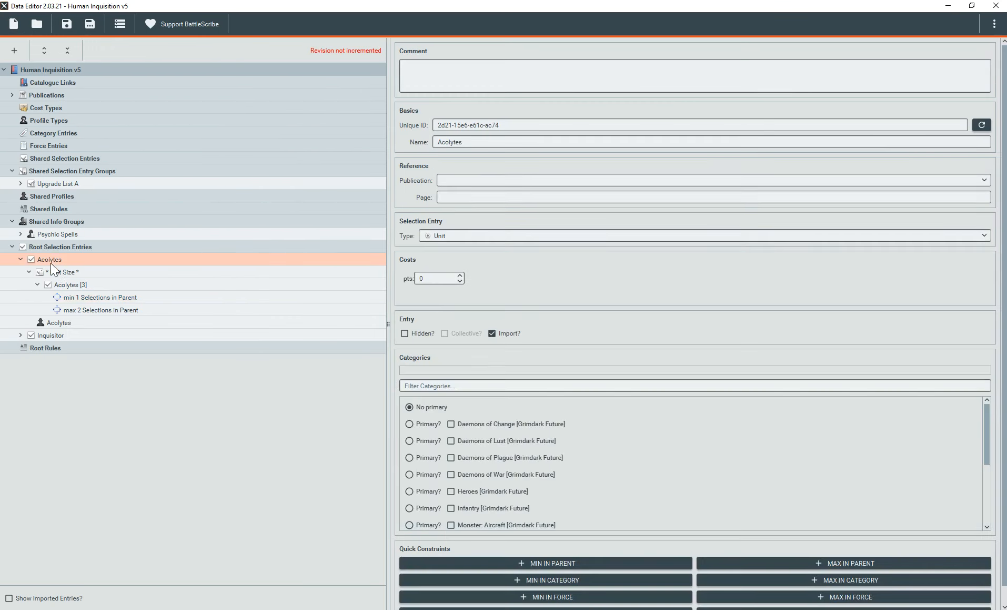
pyautogui.click(409, 508)
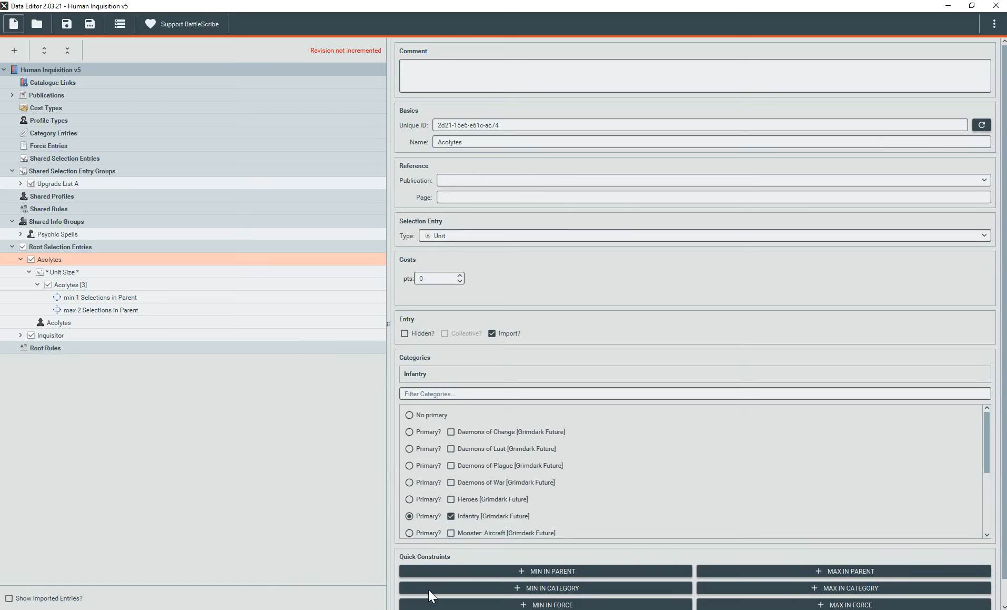
# Switch to the Roster Editor, reload the roster and add an Acolytes unit to the Human Inquisition army
pyautogui.click(335, 609)
pyautogui.click(539, 245)
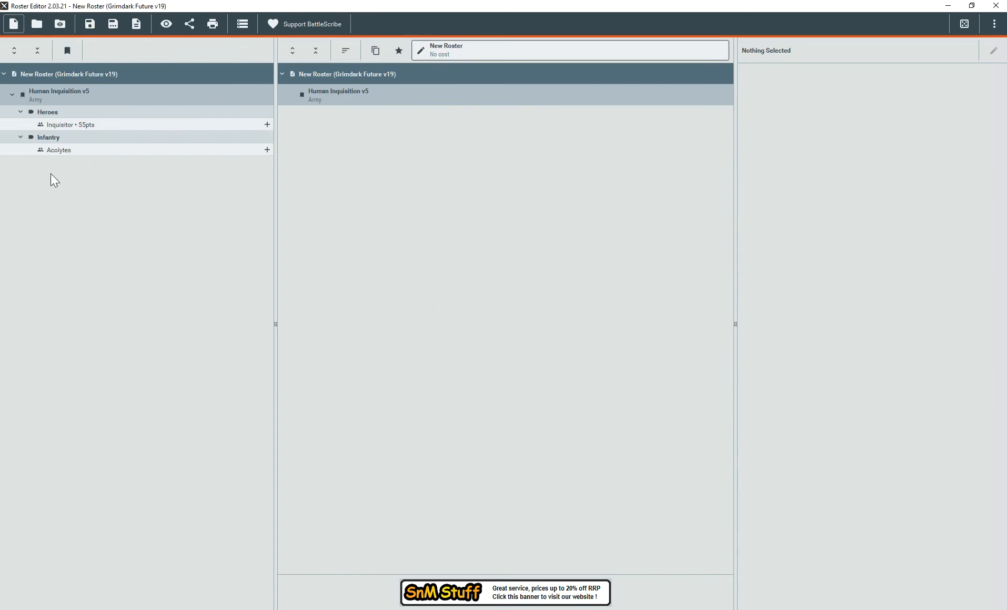
pyautogui.doubleClick(63, 150)
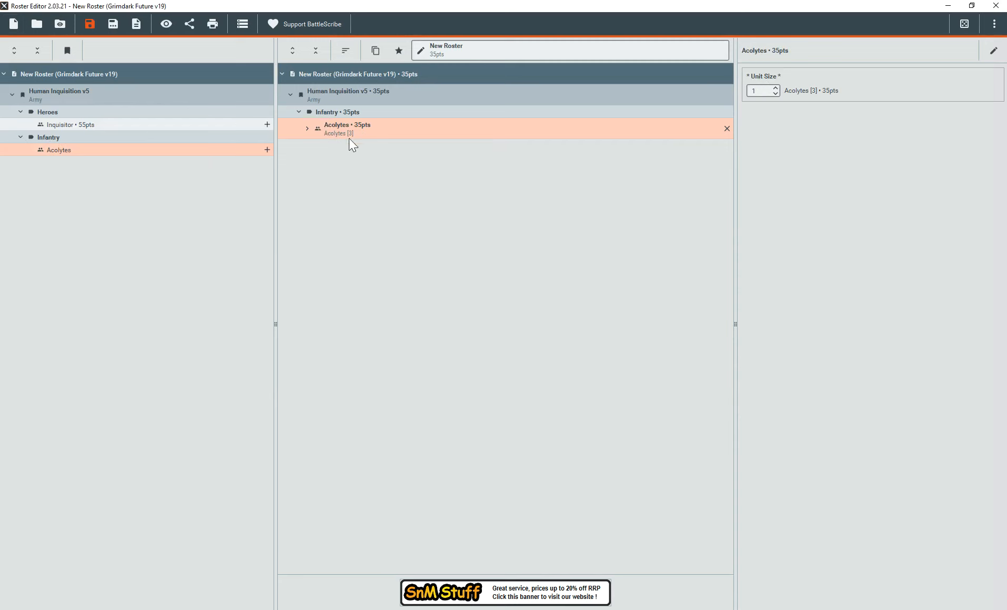
# Test the unit size limits by raising and lowering the Acolytes [3] quantity in the roster
pyautogui.click(777, 88)
pyautogui.click(775, 88)
pyautogui.click(777, 93)
# Switch to the Data Editor and move the minimum 1 constraint from the Acolytes [3] entry to the "* Unit Size *" group
pyautogui.click(341, 609)
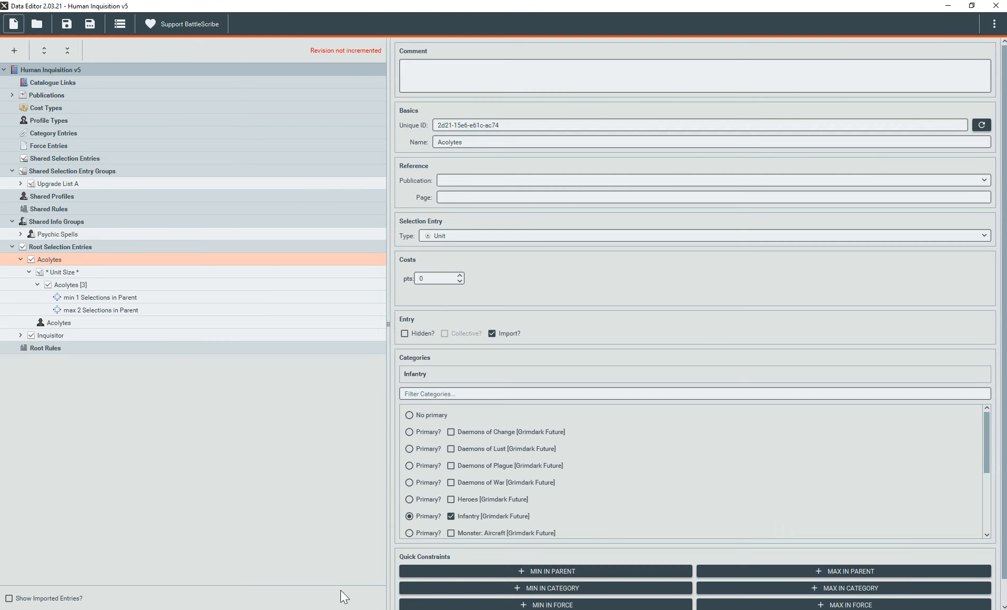
pyautogui.click(167, 297)
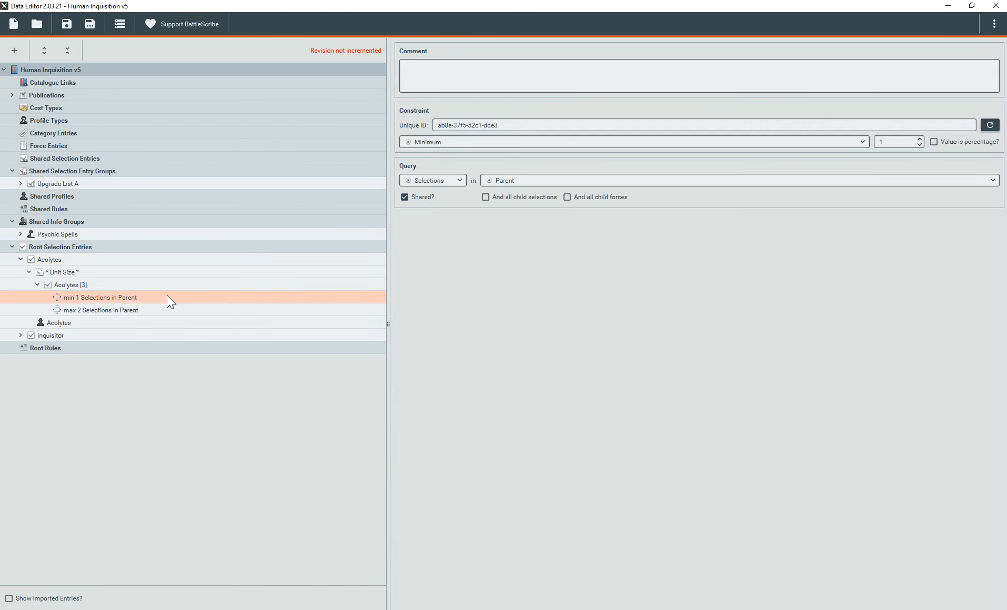
pyautogui.click(64, 288)
pyautogui.click(78, 301)
pyautogui.press('Delete')
pyautogui.click(87, 274)
pyautogui.hotkey('ctrl', 'z')
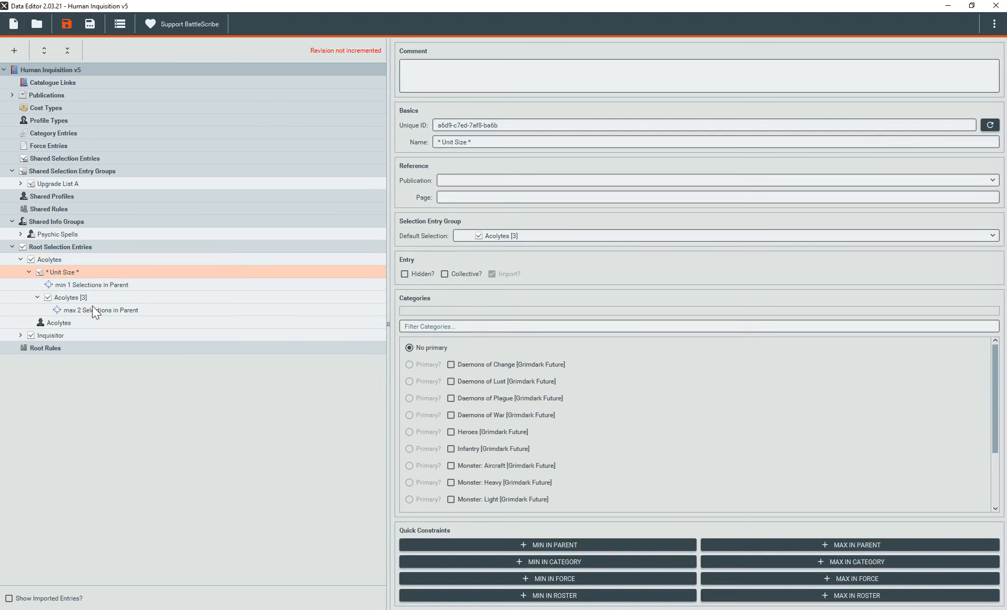
# Move the maximum 2 constraint from the Acolytes [3] entry to the "* Unit Size *" group and save the catalogue
pyautogui.click(93, 308)
pyautogui.press('Delete')
pyautogui.click(63, 271)
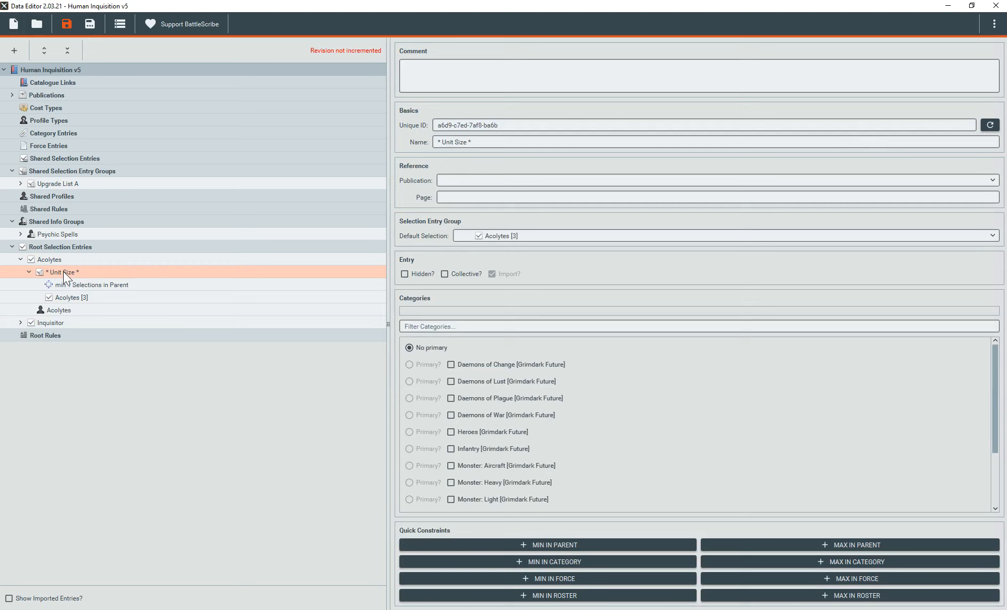
pyautogui.hotkey('ctrl', 'z')
pyautogui.hotkey('ctrl', 's')
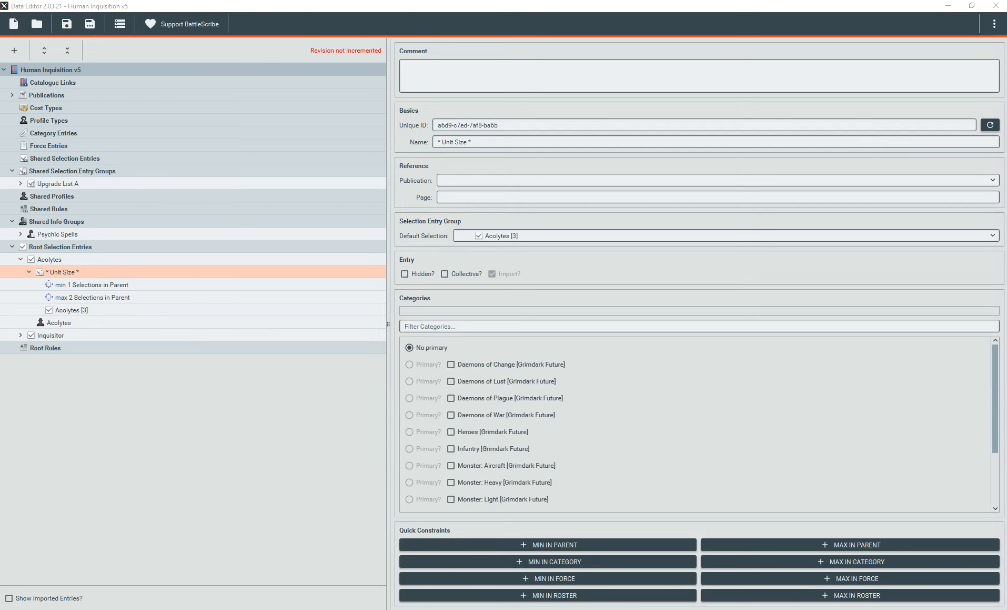
# Switch to the Roster Editor, reload the roster and test the Acolytes unit size by lowering it to 0 and raising it to 3
pyautogui.click(284, 609)
pyautogui.click(531, 242)
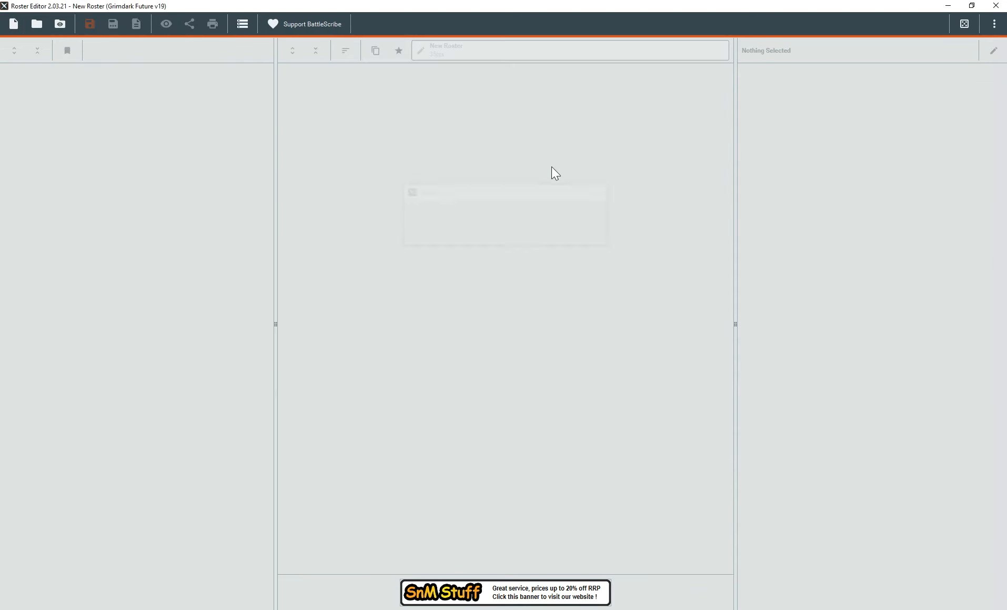
pyautogui.click(438, 128)
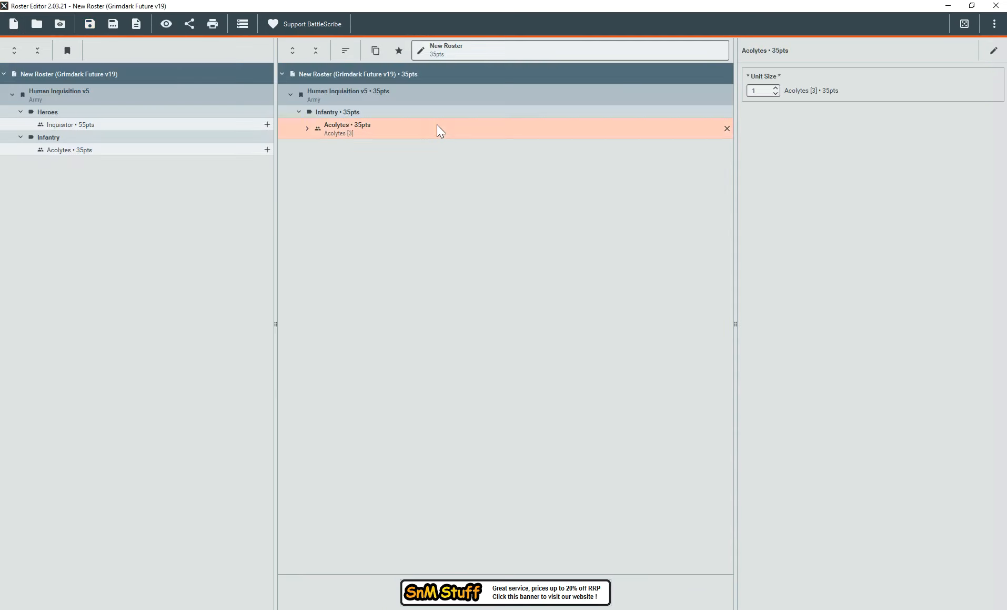
pyautogui.click(777, 94)
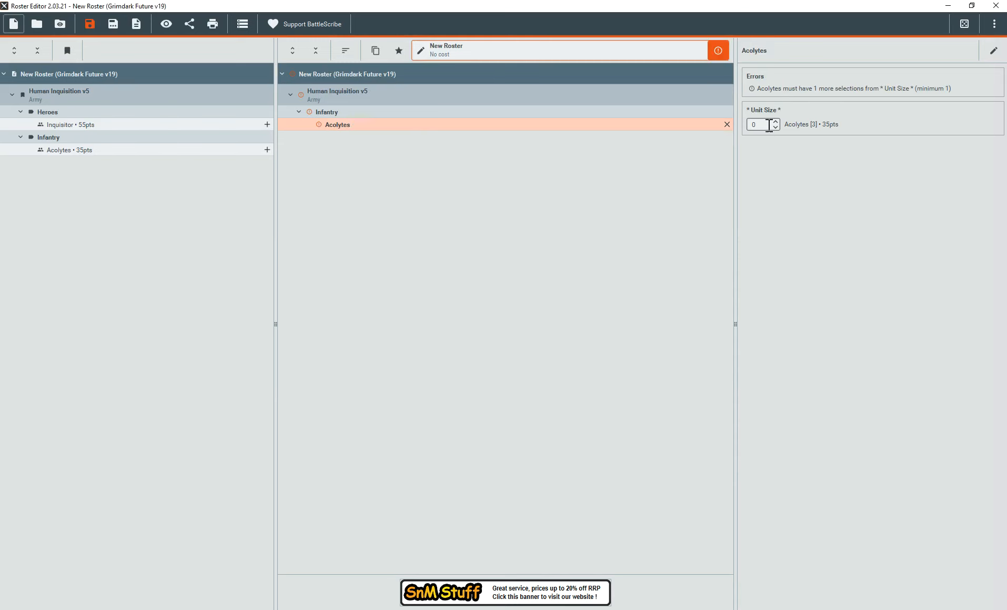
pyautogui.click(776, 121)
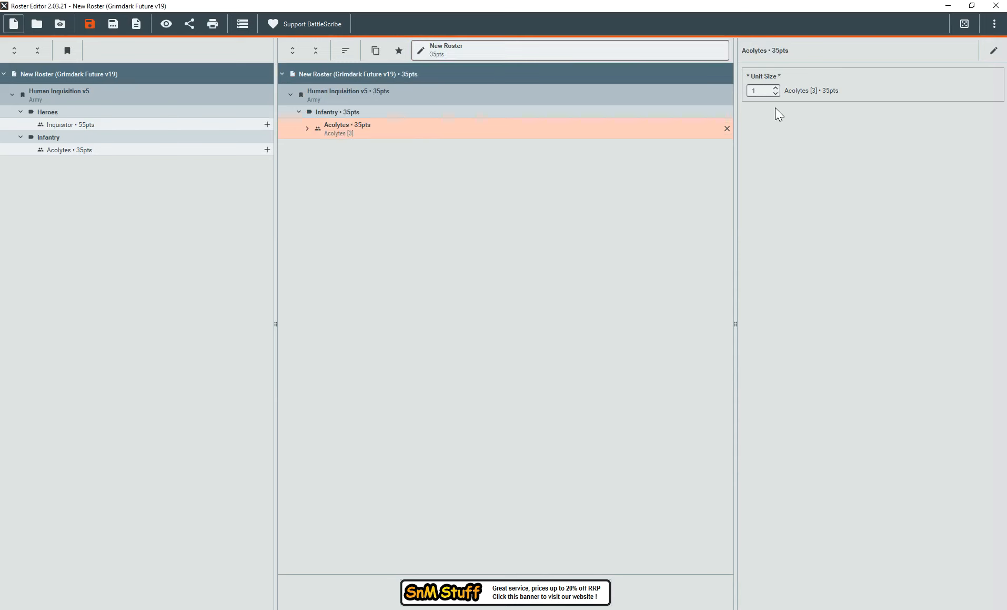
pyautogui.click(776, 88)
pyautogui.click(776, 88)
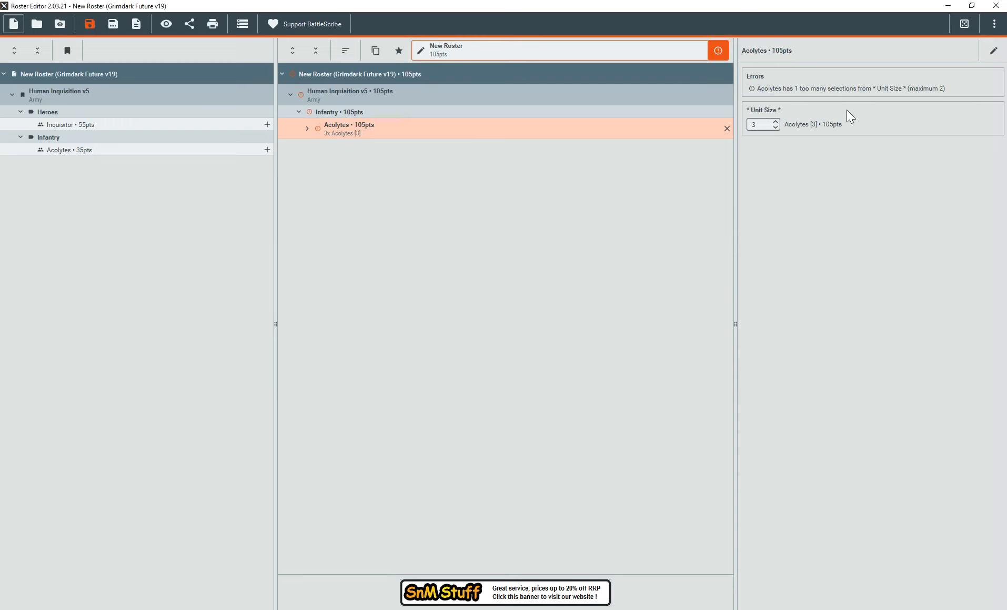
# Switch to the Data Editor, move the minimum 1 and maximum 2 constraints back to the Acolytes [3] entry and save the catalogue
pyautogui.click(342, 609)
pyautogui.click(342, 584)
pyautogui.moveTo(139, 284); pyautogui.dragTo(107, 297)
pyautogui.click(117, 282)
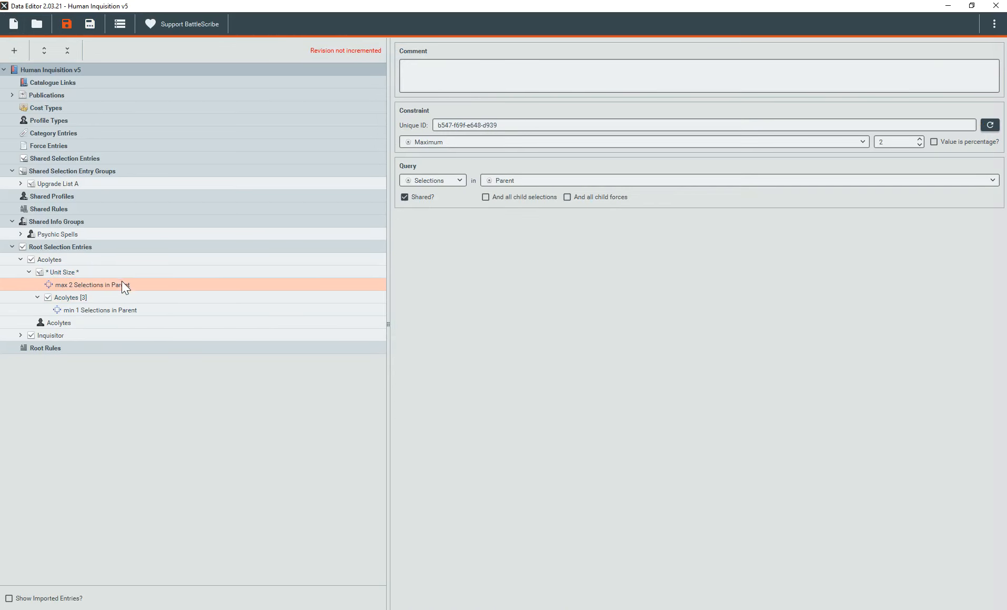
pyautogui.press('Delete')
pyautogui.hotkey('ctrl', 'v')
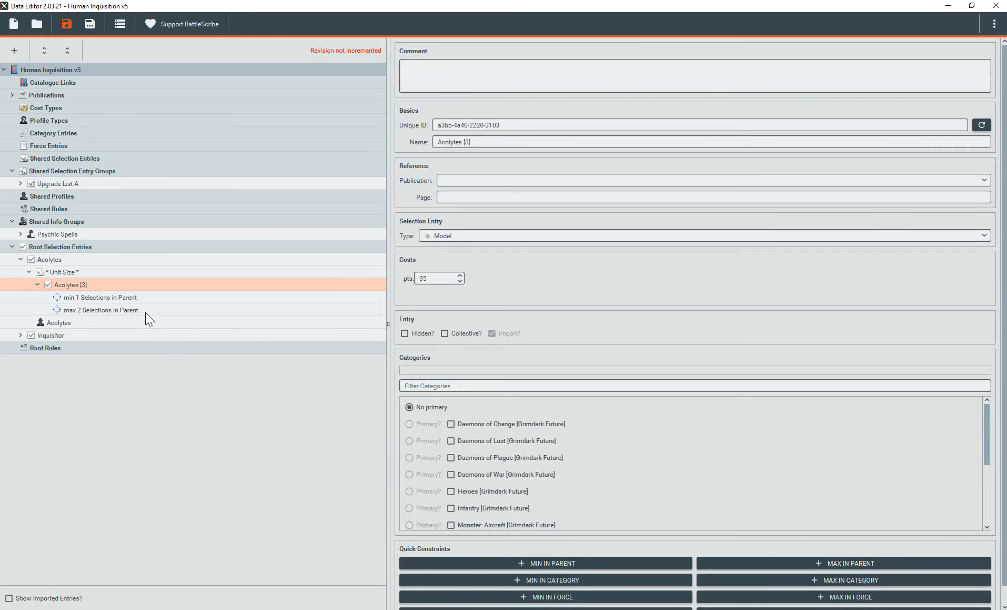
pyautogui.hotkey('ctrl', 's')
# Reload the roster in the Roster Editor, replace the Acolytes unit with a fresh one and raise its Acolytes [3] quantity to 2
pyautogui.click(348, 606)
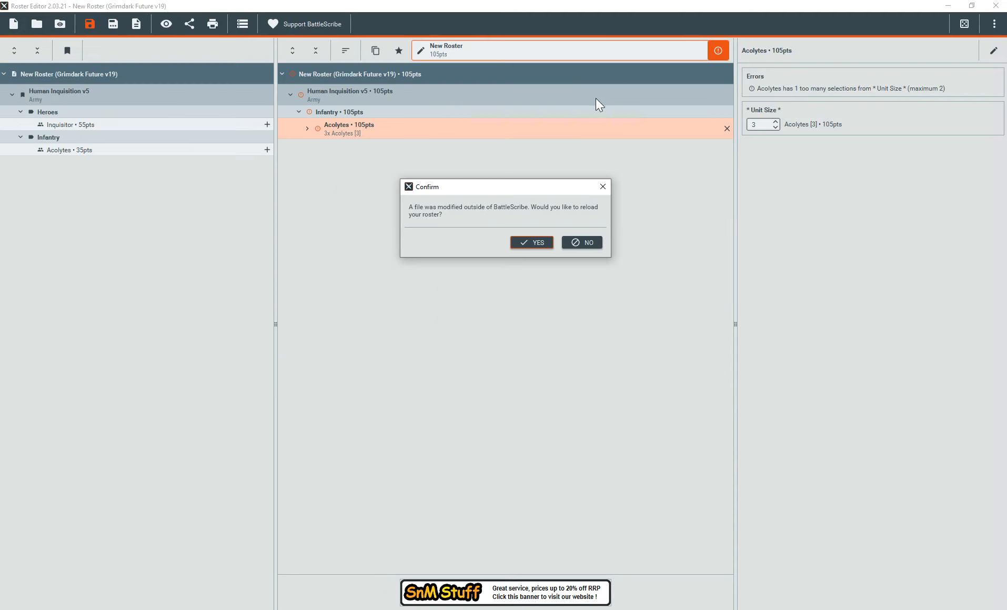
pyautogui.click(534, 242)
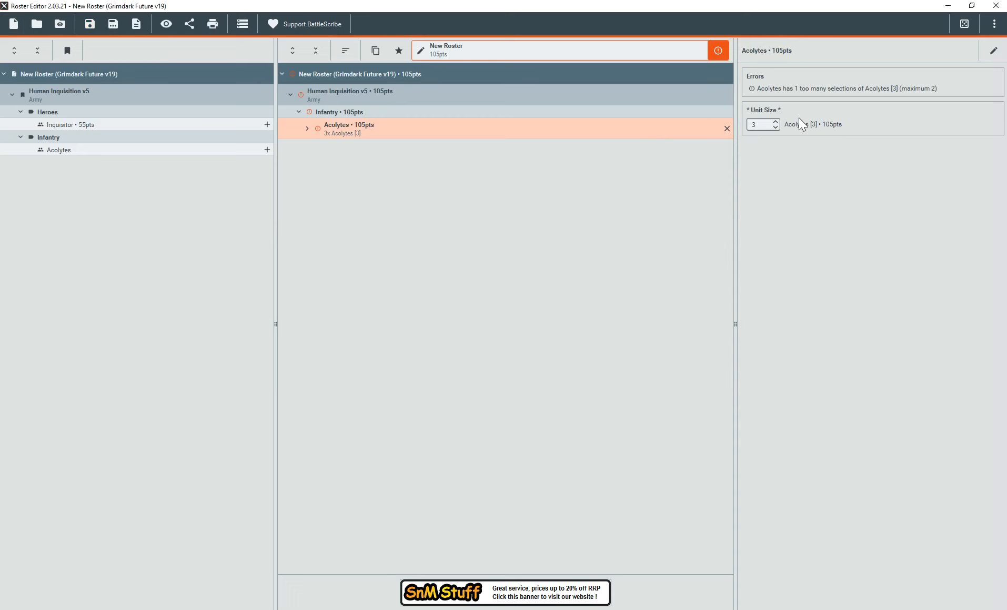
pyautogui.click(726, 128)
pyautogui.doubleClick(147, 152)
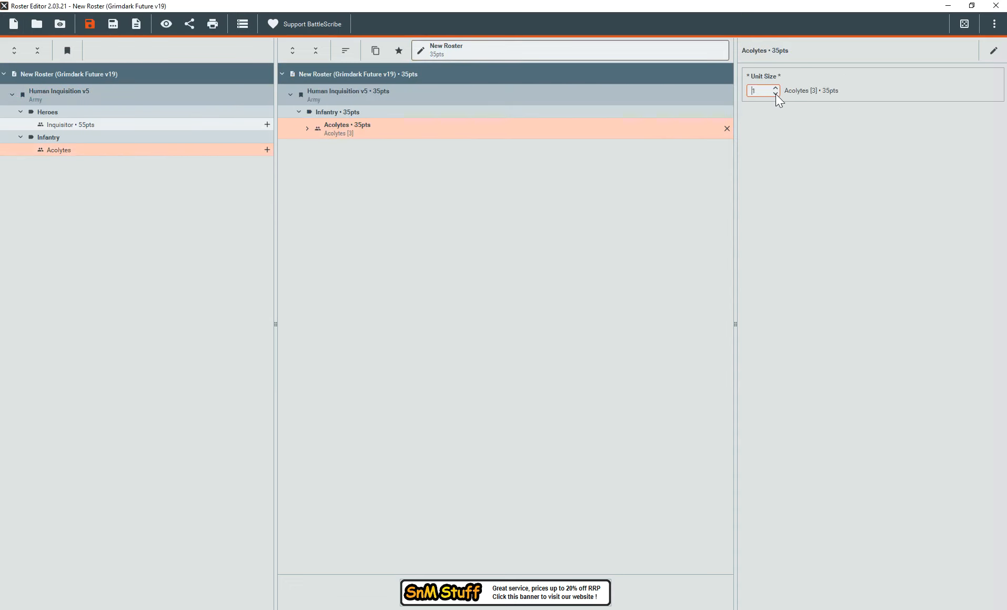
pyautogui.click(776, 88)
# Switch to the Human Inquisition PDF and examine upgrade list B, including its "Take one Assault Rifle attachment:" section
pyautogui.moveTo(320, 609)
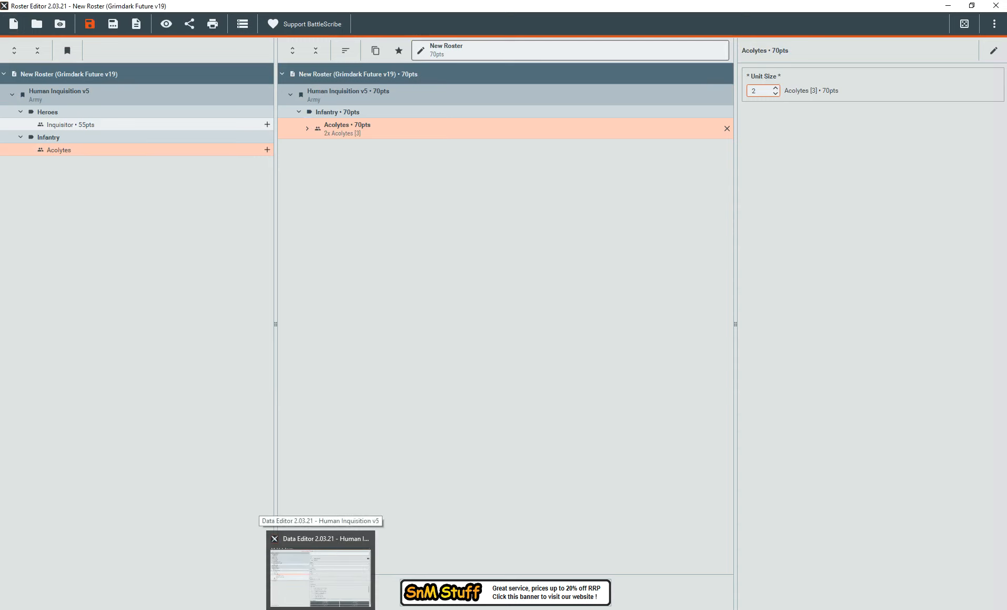
pyautogui.click(320, 574)
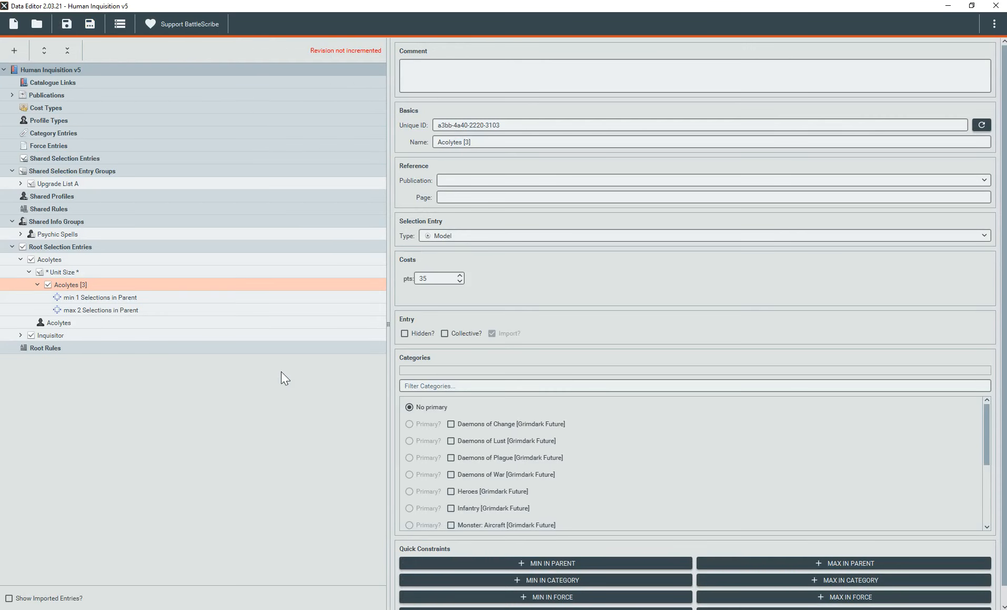
pyautogui.click(384, 609)
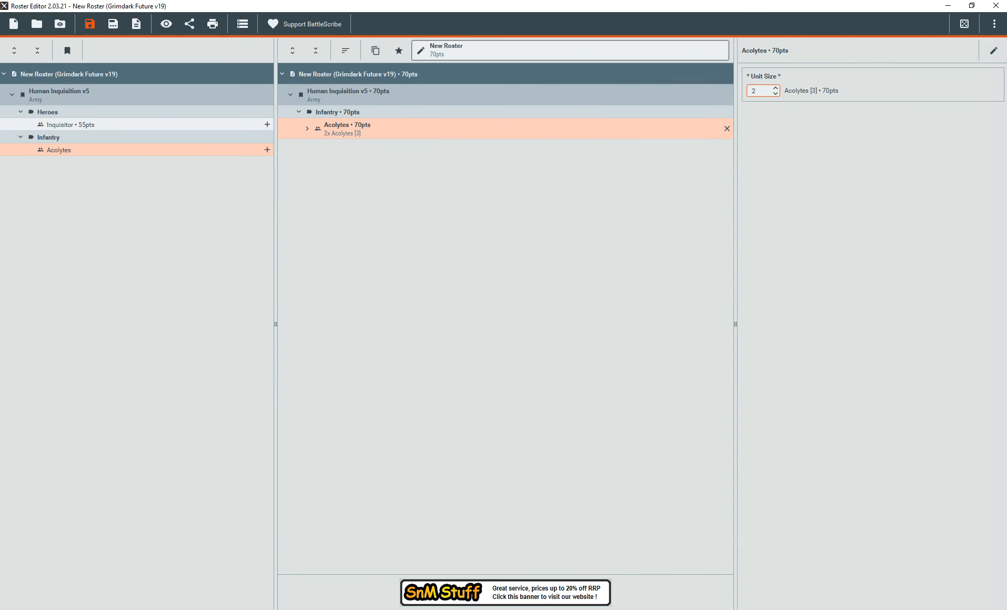
pyautogui.click(344, 608)
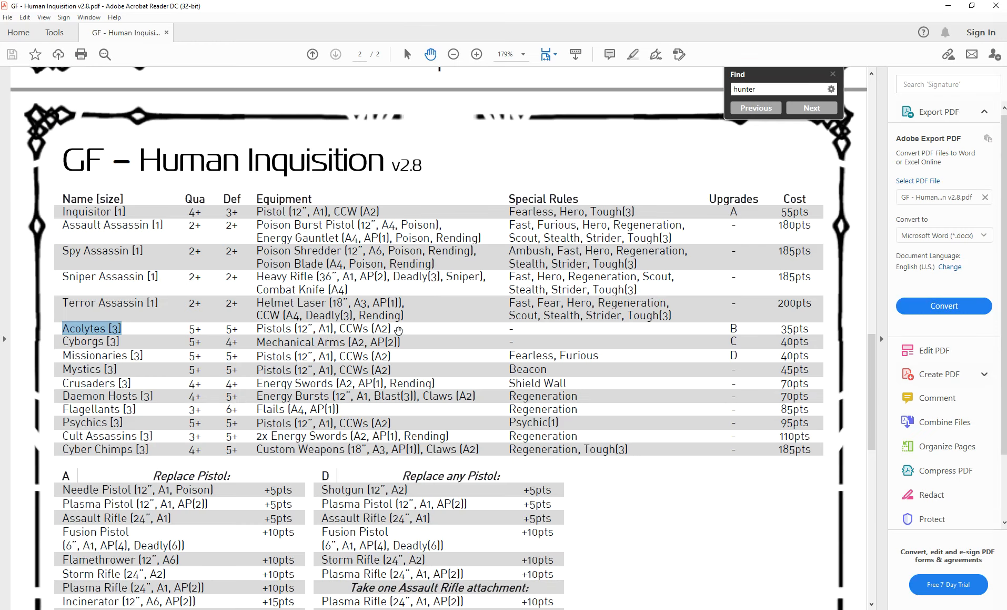
pyautogui.scroll(-5, 375, 331)
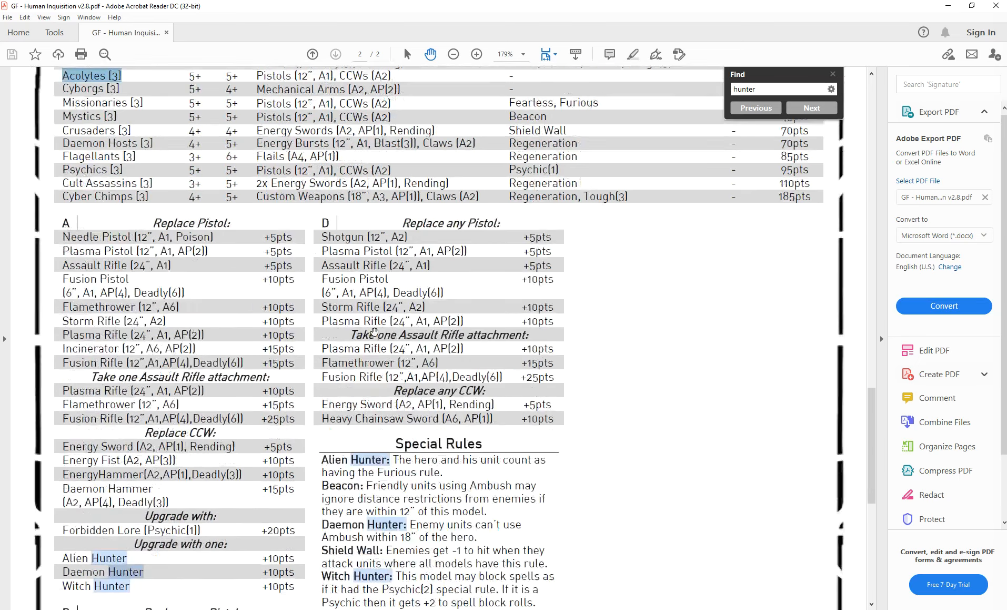
pyautogui.scroll(-8, 374, 331)
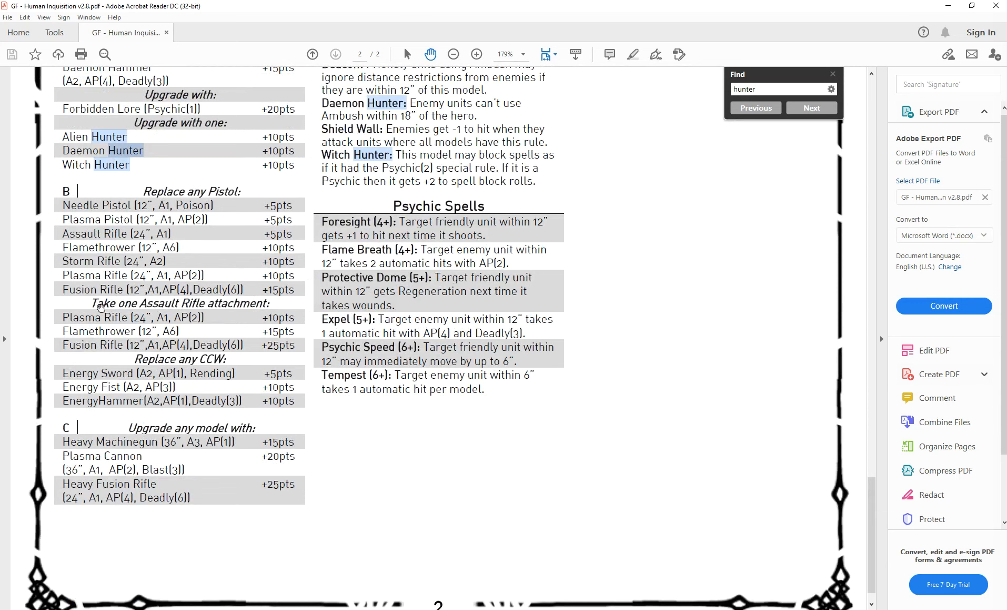
pyautogui.doubleClick(109, 304)
pyautogui.moveTo(109, 304); pyautogui.dragTo(269, 314)
pyautogui.click(268, 312)
pyautogui.moveTo(157, 300); pyautogui.dragTo(275, 302)
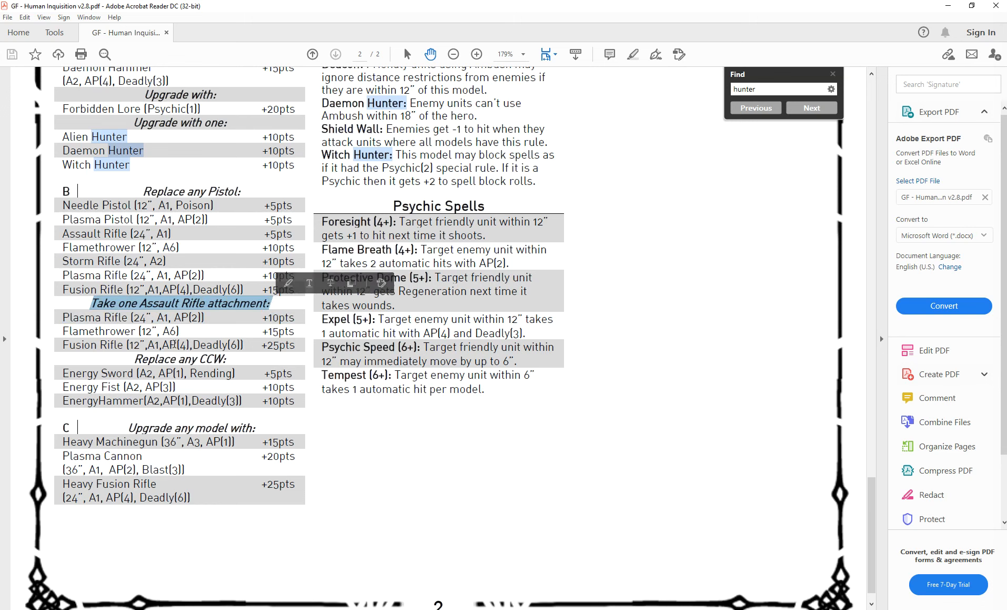
pyautogui.click(129, 304)
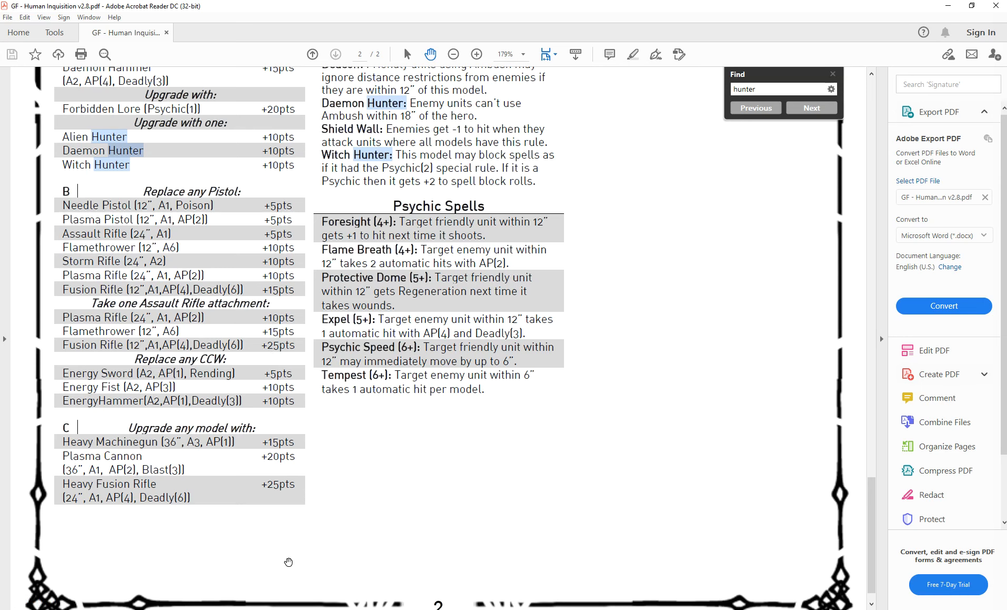
# Switch to the Data Editor and create a shared selection entry group named "Upgrade List B"
pyautogui.click(321, 609)
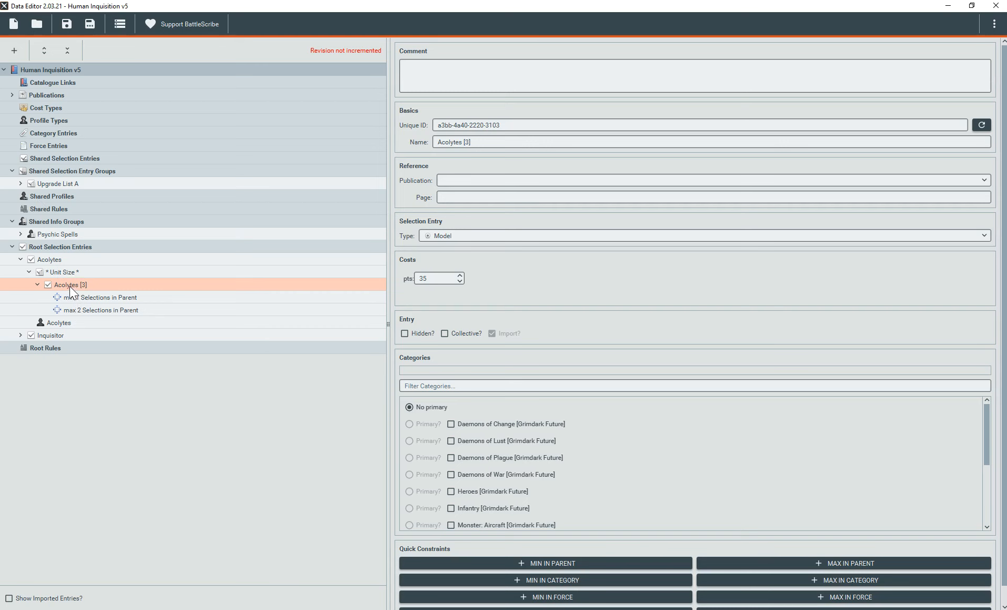
pyautogui.click(64, 271)
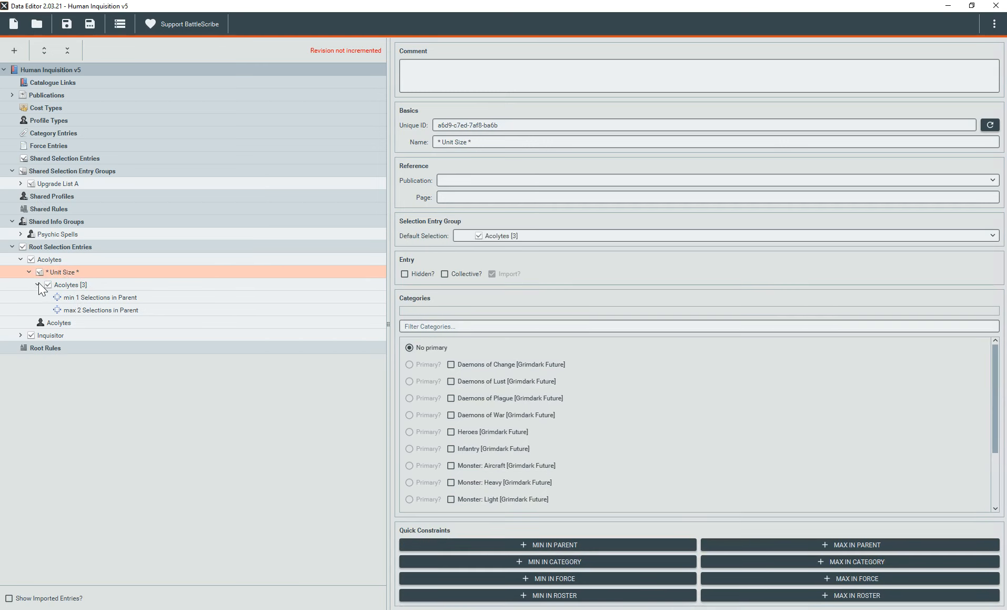
pyautogui.click(29, 272)
pyautogui.click(47, 260)
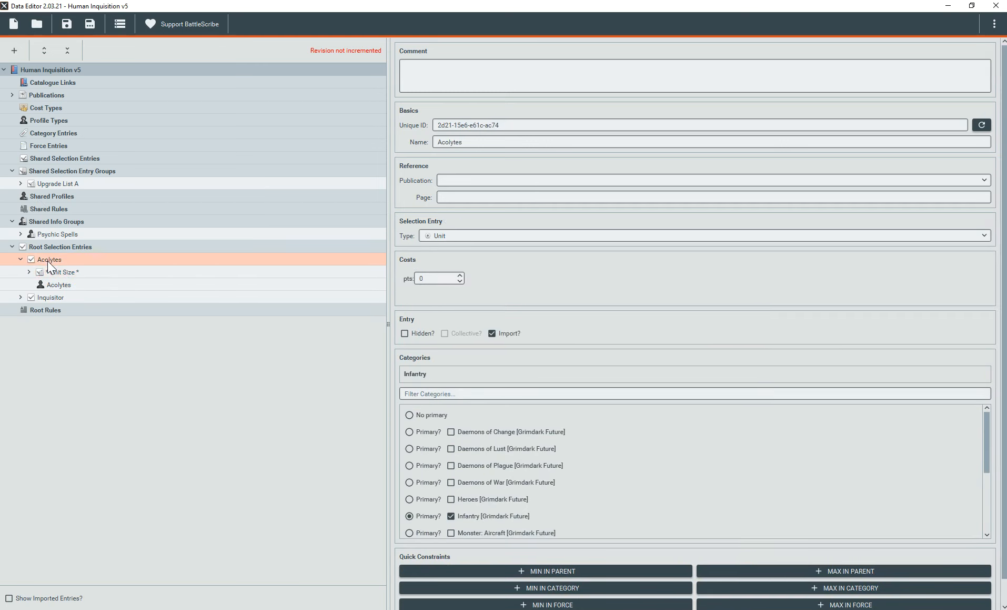
pyautogui.rightClick(48, 261)
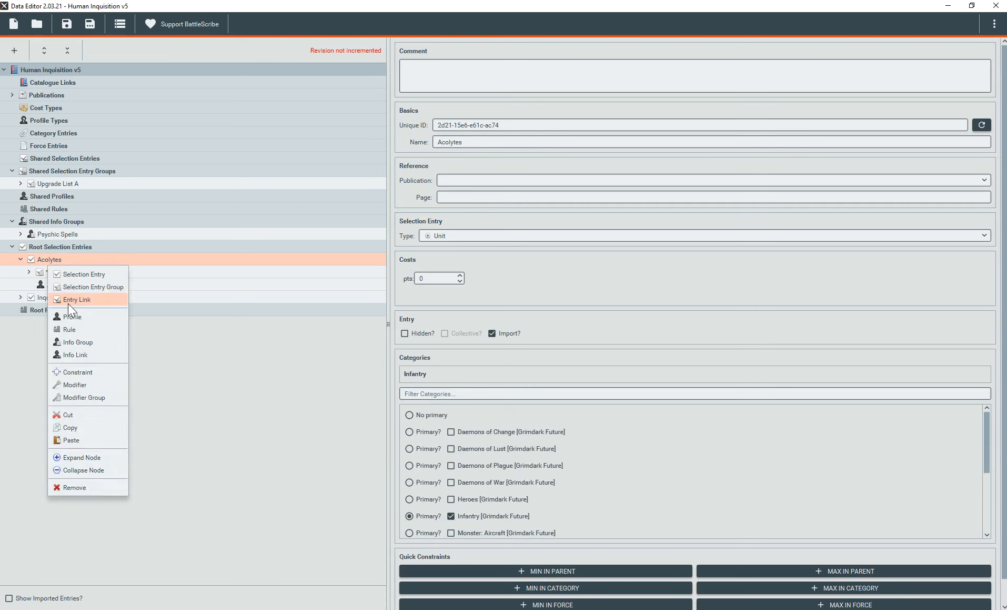
pyautogui.rightClick(65, 173)
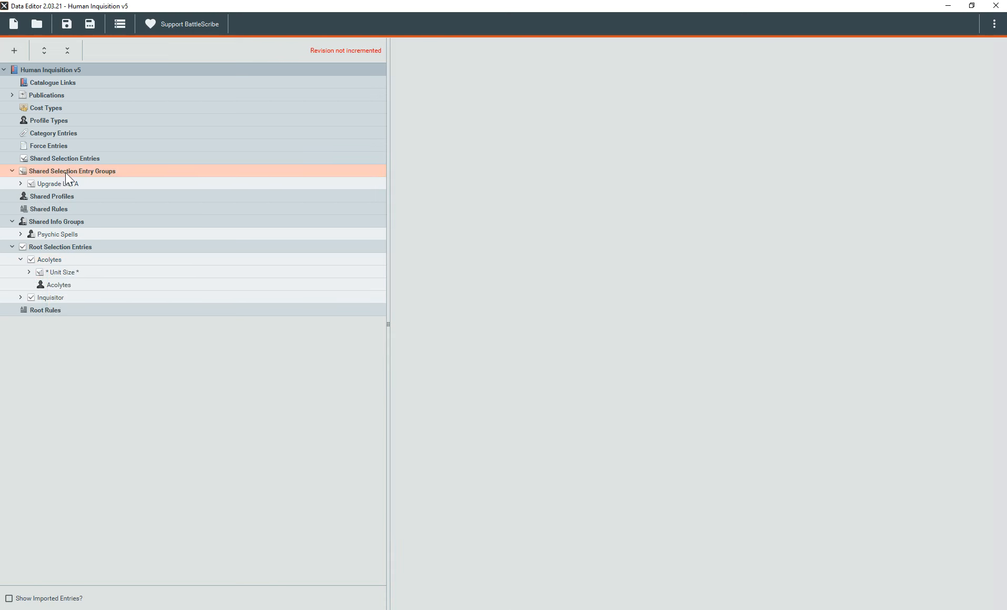
pyautogui.click(92, 186)
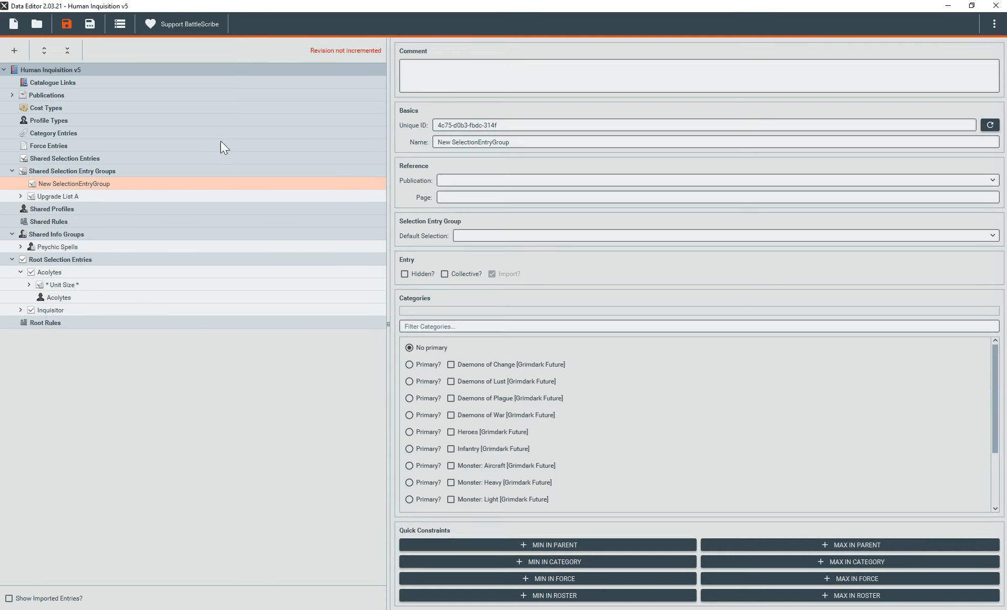
pyautogui.tripleClick(515, 142)
pyautogui.write('Up')
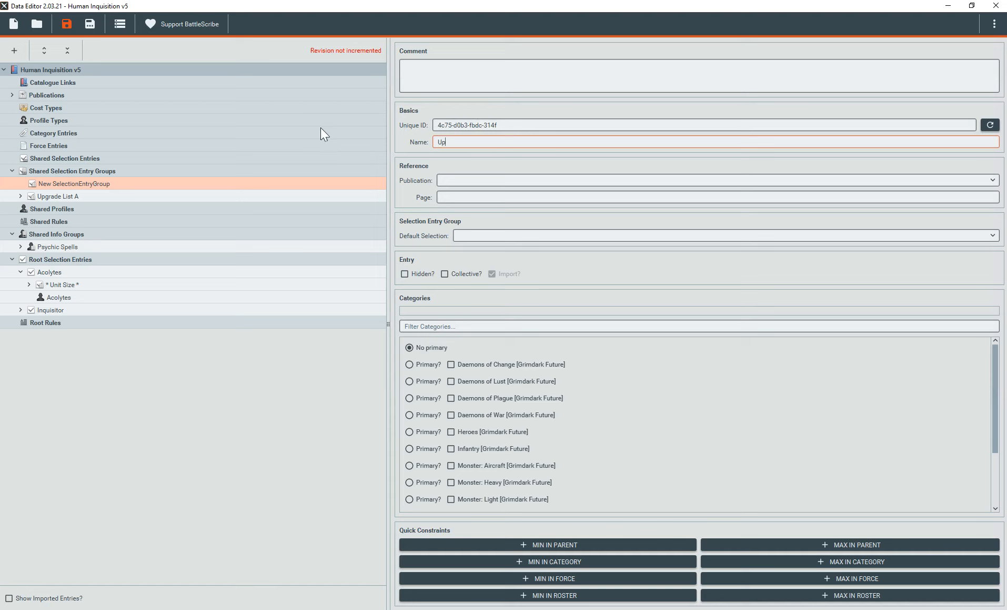
pyautogui.write('grade List B')
pyautogui.press('Return')
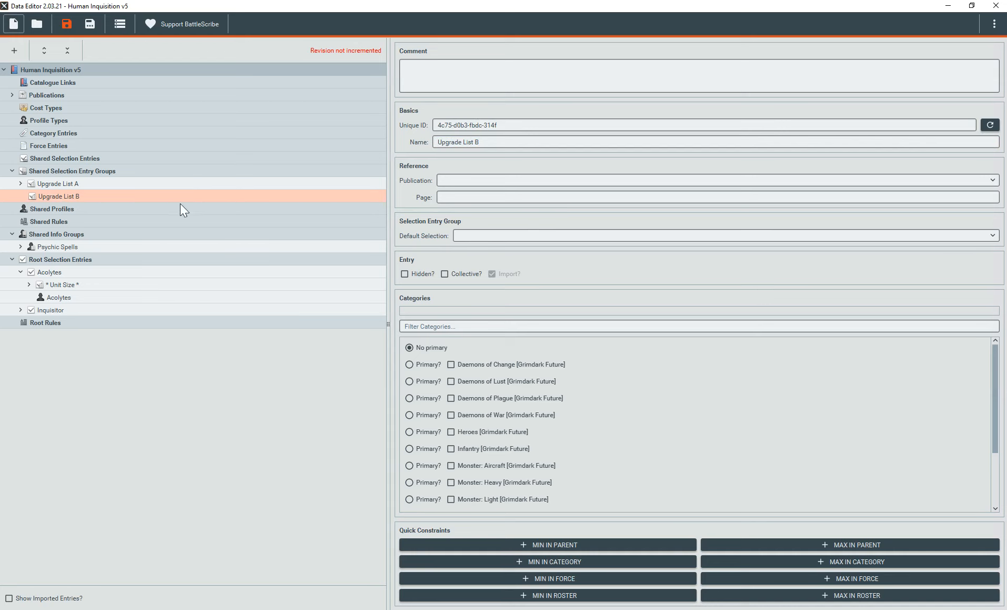
# Add an entry link to the Acolytes unit with link type Selection Entry Group and target Upgrade List B (Shared)
pyautogui.click(55, 275)
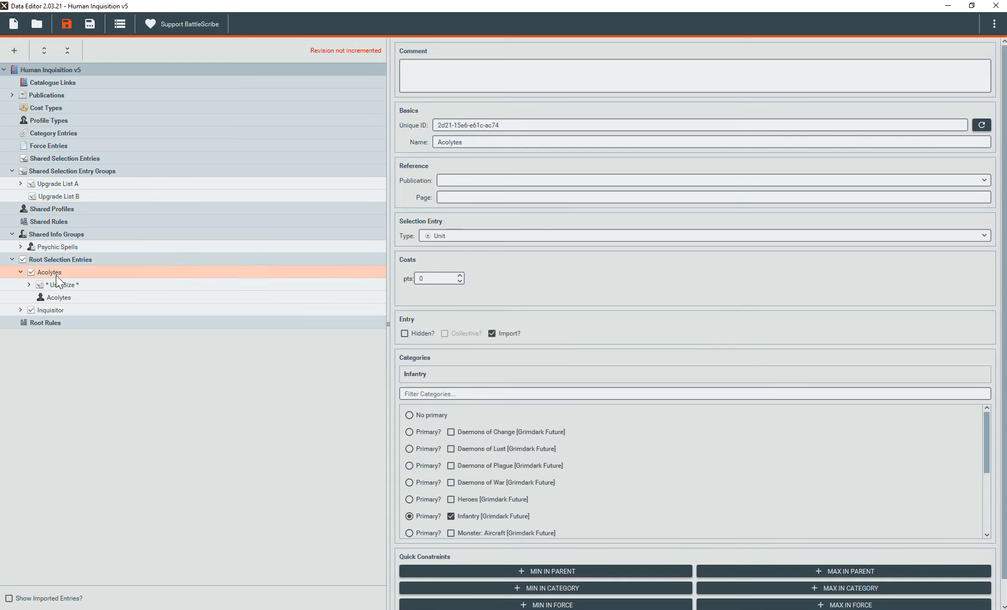
pyautogui.rightClick(56, 275)
pyautogui.click(107, 314)
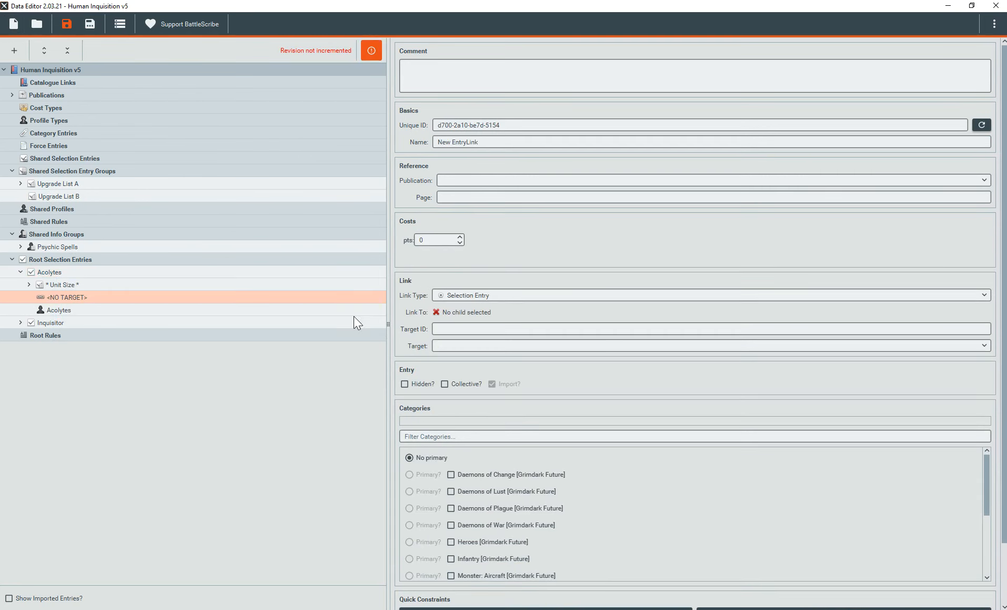
pyautogui.click(478, 295)
pyautogui.click(477, 338)
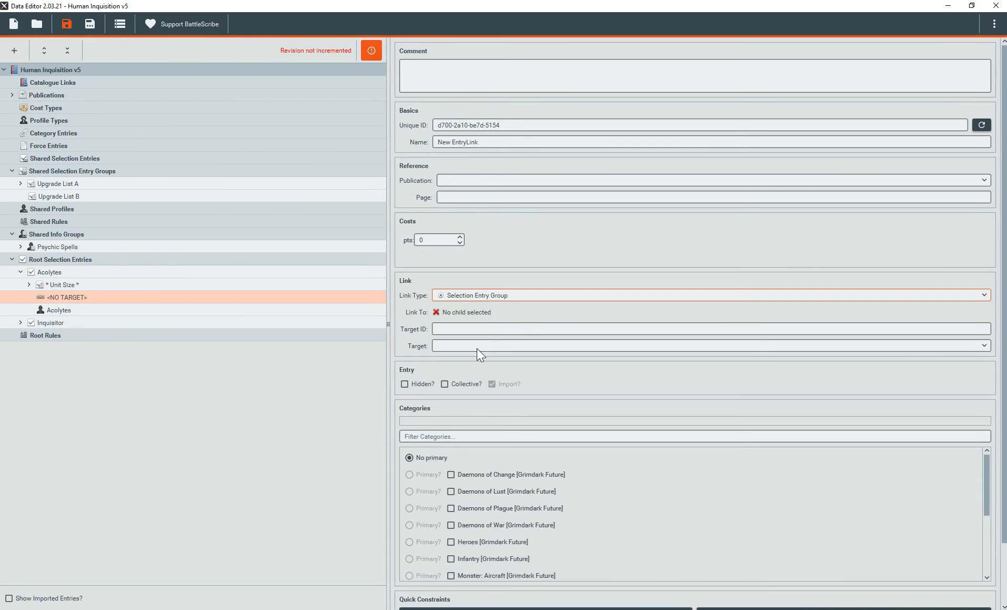
pyautogui.click(476, 346)
pyautogui.click(472, 383)
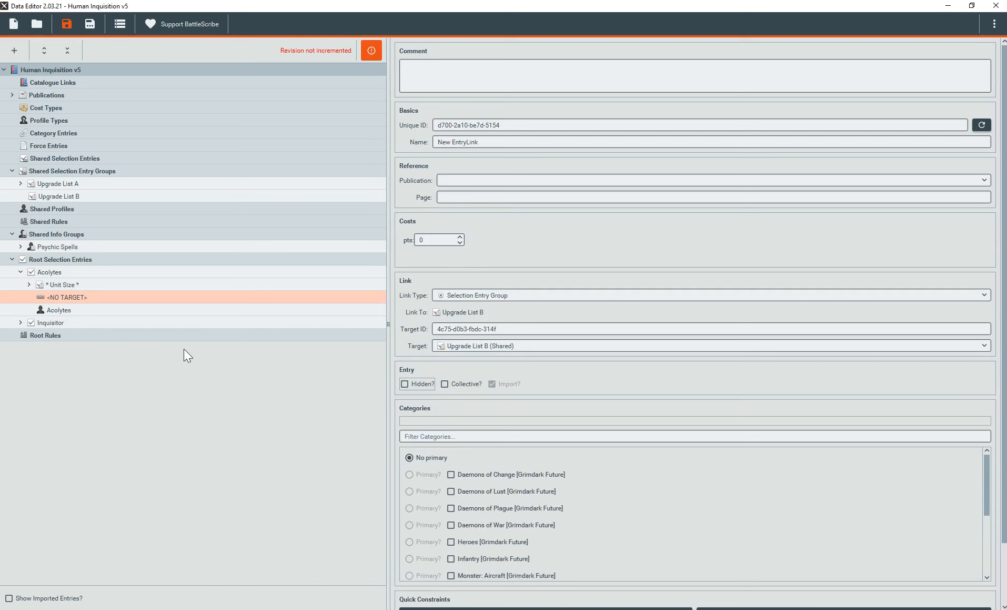
# Add a selection entry group named "Replace any Pistol:" inside the shared Upgrade List B
pyautogui.click(82, 195)
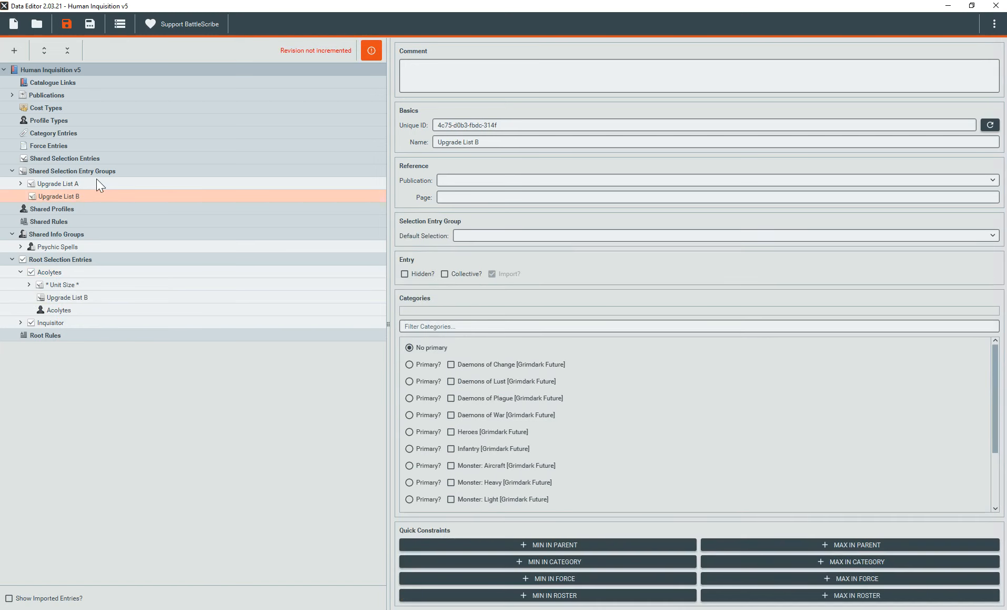
pyautogui.rightClick(73, 197)
pyautogui.click(115, 241)
pyautogui.tripleClick(528, 142)
pyautogui.write('Replace A')
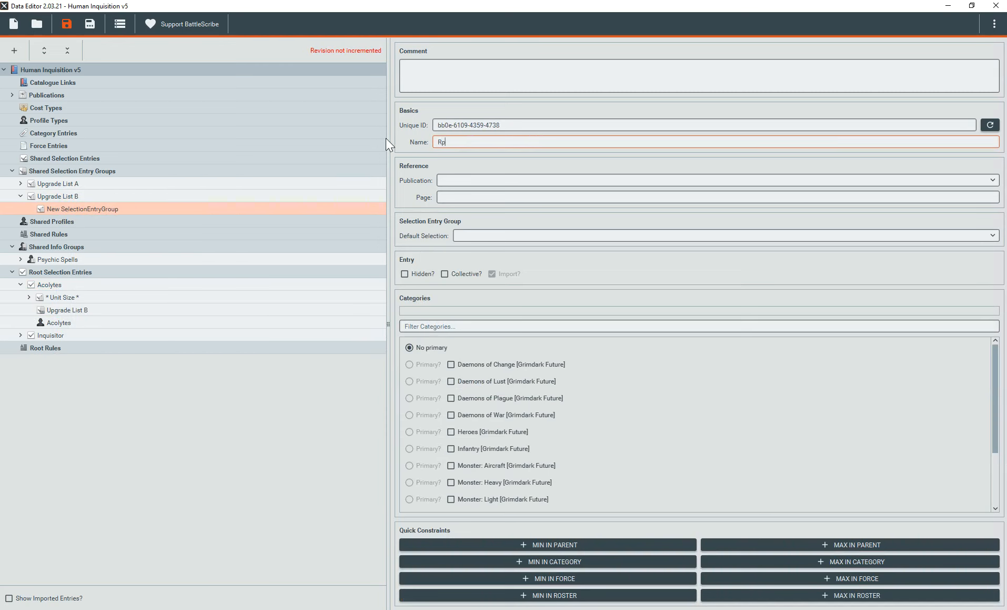
pyautogui.write('ny Pistol:')
pyautogui.press('Tab')
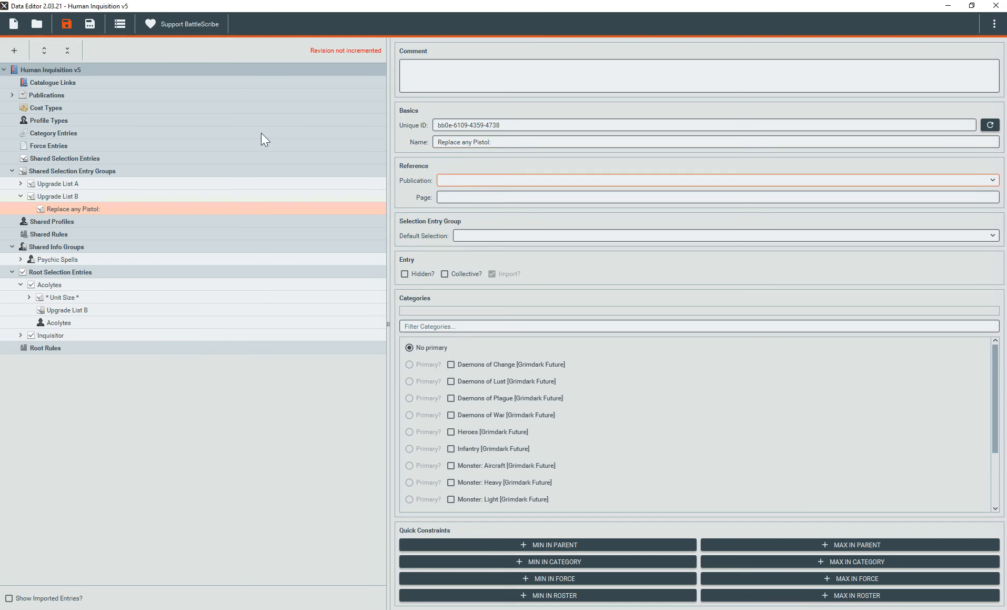
# Add a selection entry group named "Replace any CCW:" inside the shared Upgrade List B
pyautogui.click(257, 197)
pyautogui.rightClick(257, 197)
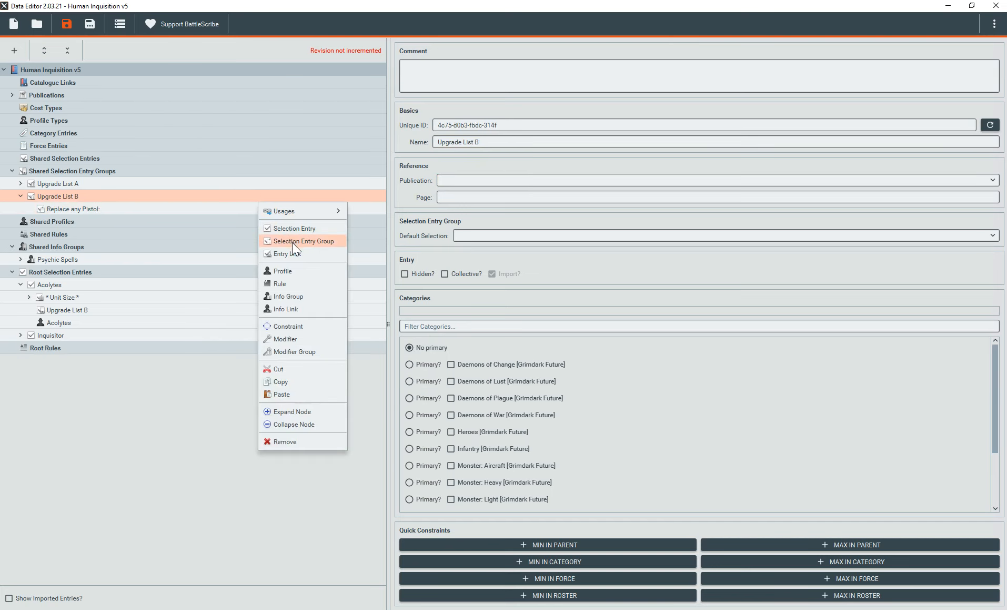
pyautogui.click(293, 236)
pyautogui.tripleClick(533, 140)
pyautogui.write('Re')
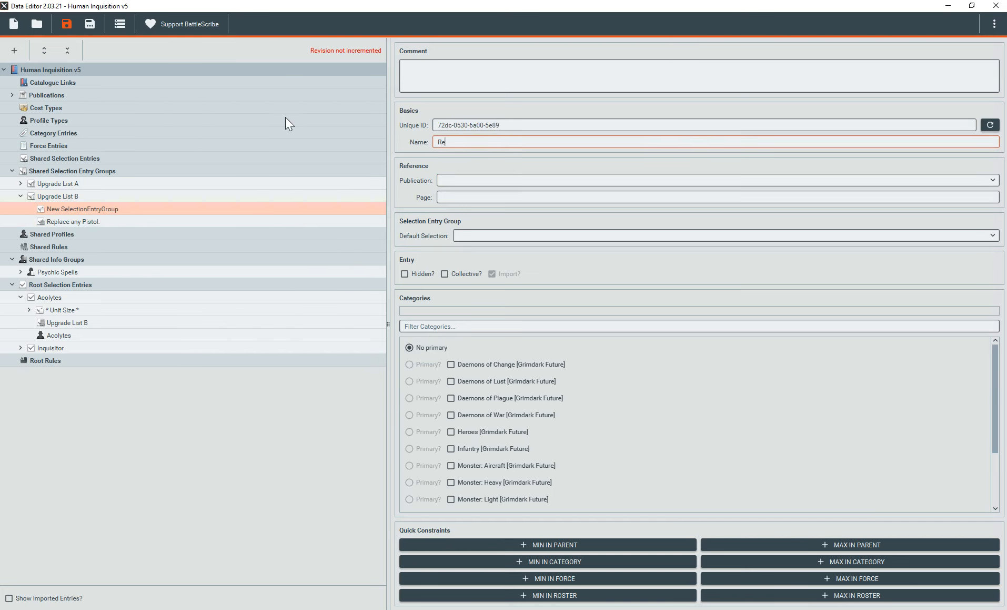
pyautogui.write('place any CCW')
pyautogui.press('Tab')
# Add a selection entry group named "Assault Rifle Attachments:" inside the shared Upgrade List B
pyautogui.click(140, 199)
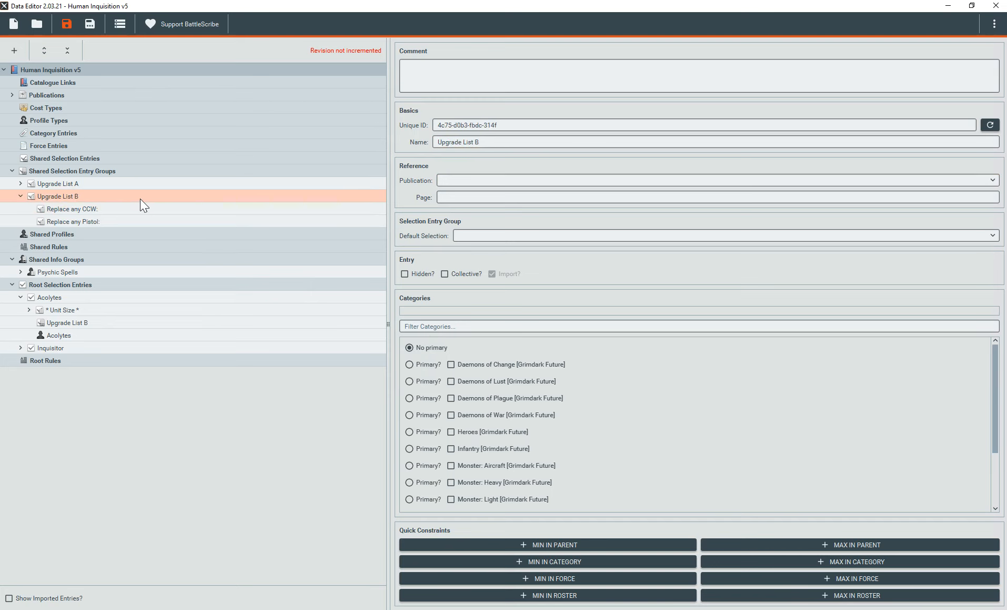
pyautogui.rightClick(140, 200)
pyautogui.moveTo(160, 208)
pyautogui.click(181, 241)
pyautogui.tripleClick(524, 141)
pyautogui.write('Take')
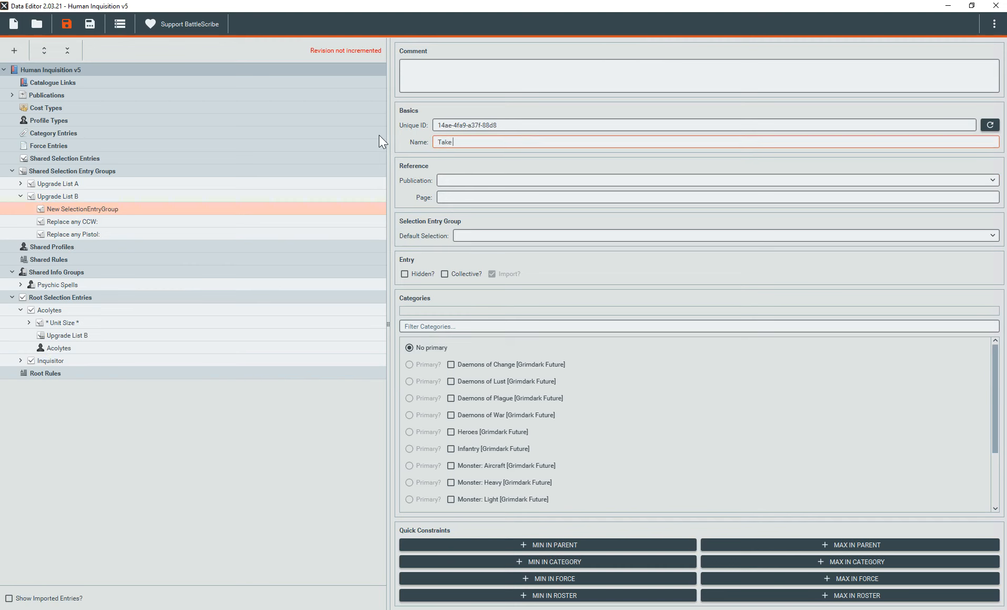
pyautogui.write(' o')
pyautogui.press('BackSpace')
pyautogui.press('BackSpace')
pyautogui.press('BackSpace')
pyautogui.press('BackSpace')
pyautogui.press('BackSpace')
pyautogui.press('BackSpace')
pyautogui.write('Assault Rifle Attachments')
pyautogui.press('Tab')
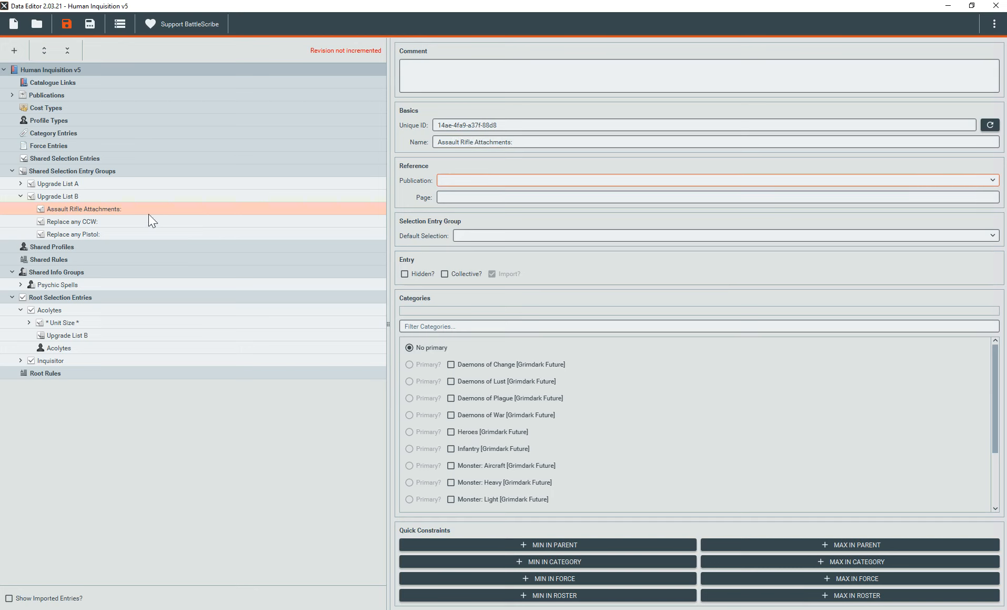
# Add minimum and maximum in-parent constraints of 3 selections each to the Replace any Pistol: group
pyautogui.click(144, 232)
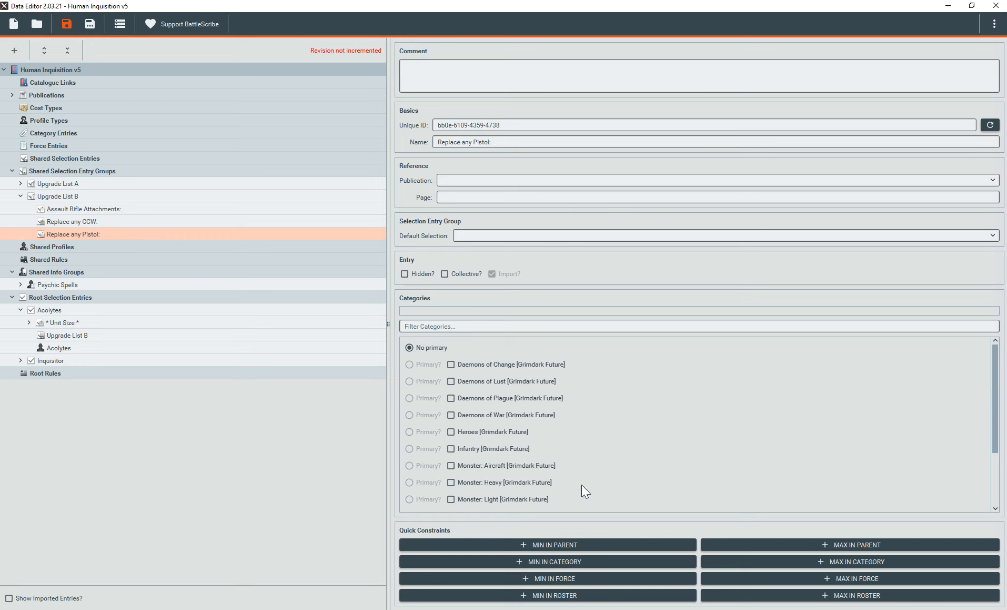
pyautogui.click(604, 543)
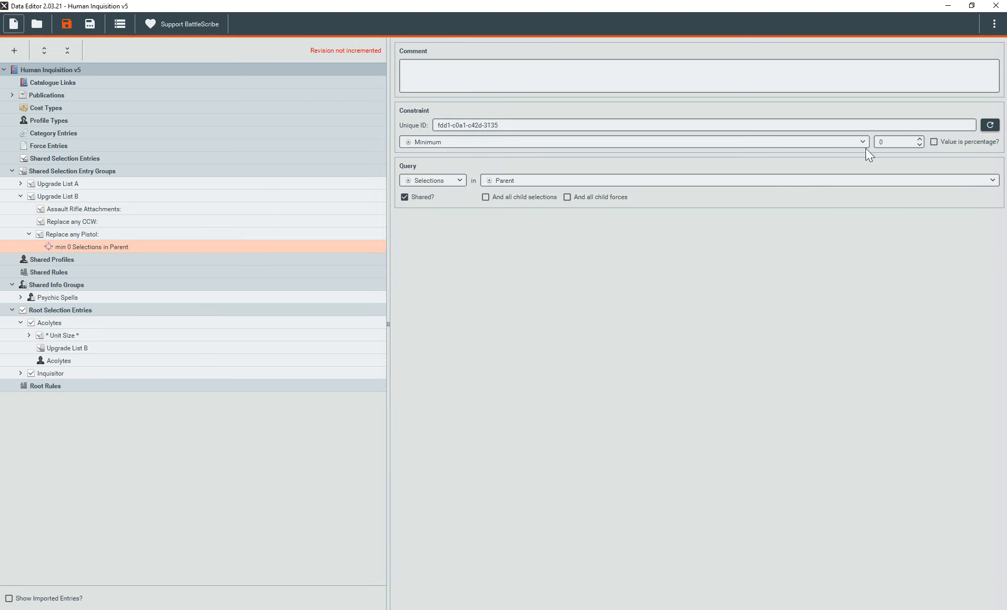
pyautogui.doubleClick(892, 144)
pyautogui.click(148, 232)
pyautogui.click(740, 543)
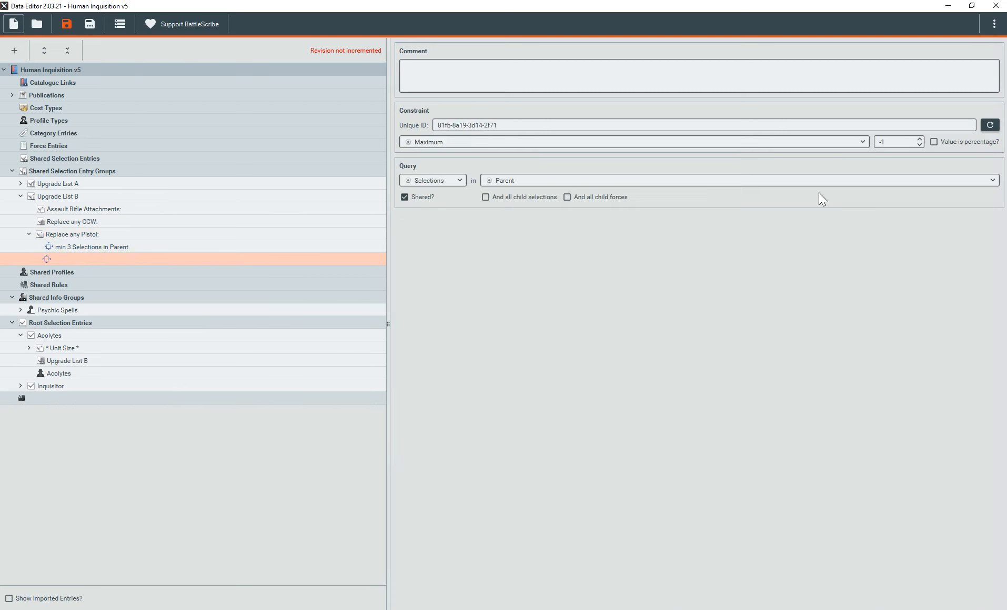
pyautogui.doubleClick(892, 142)
pyautogui.write('3')
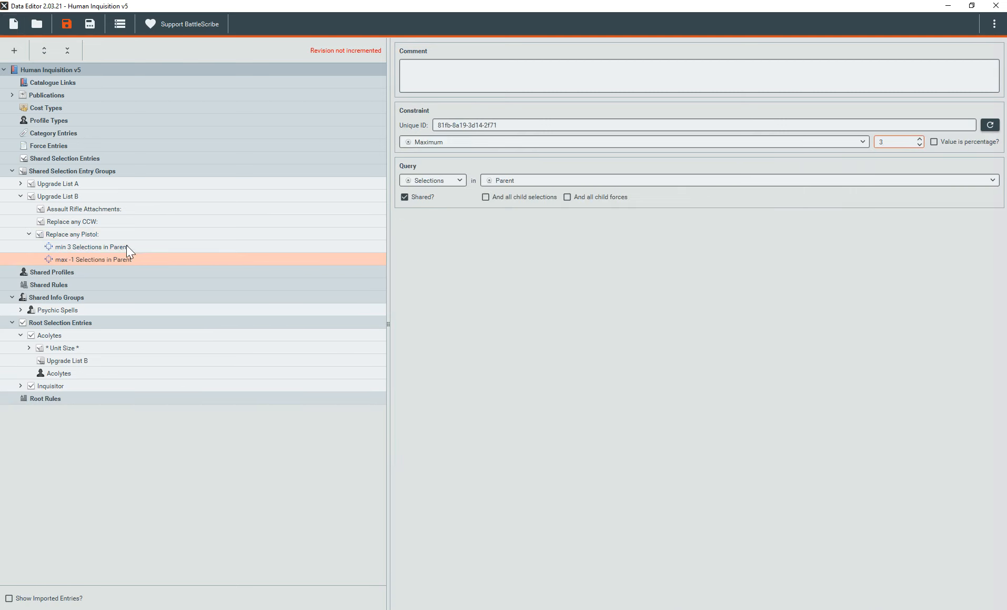
# Add an entry link to the Replace any Pistol: group with Pistol (Shared) [Grimdark Future] as its target
pyautogui.click(123, 234)
pyautogui.rightClick(123, 235)
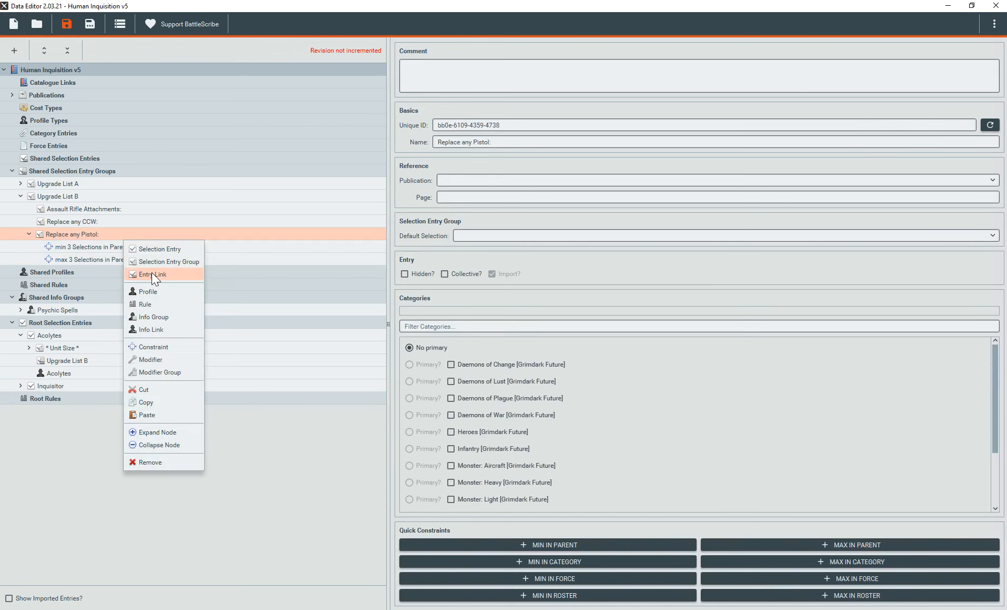
pyautogui.click(166, 274)
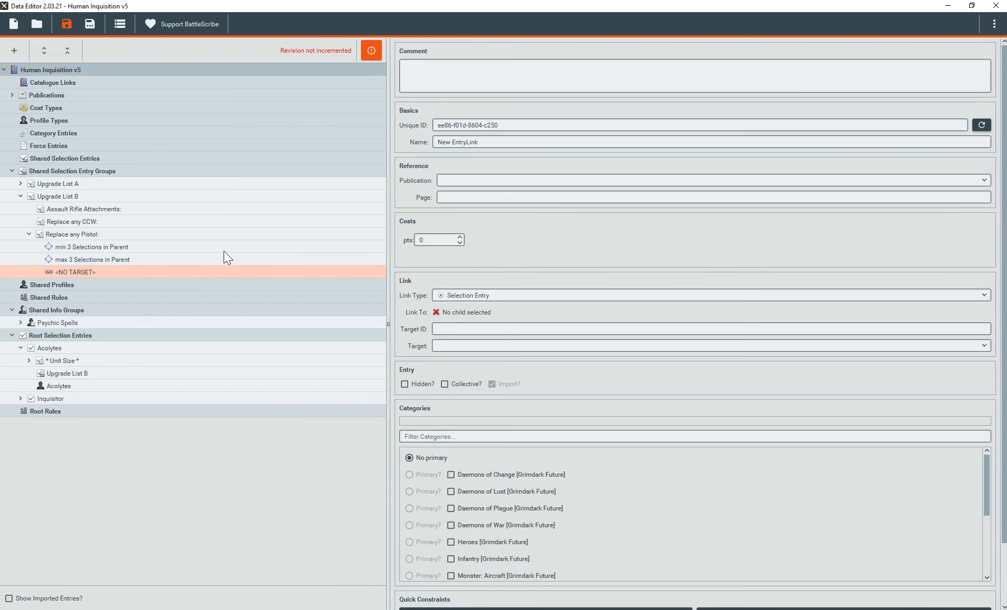
pyautogui.click(457, 345)
pyautogui.write('pistol')
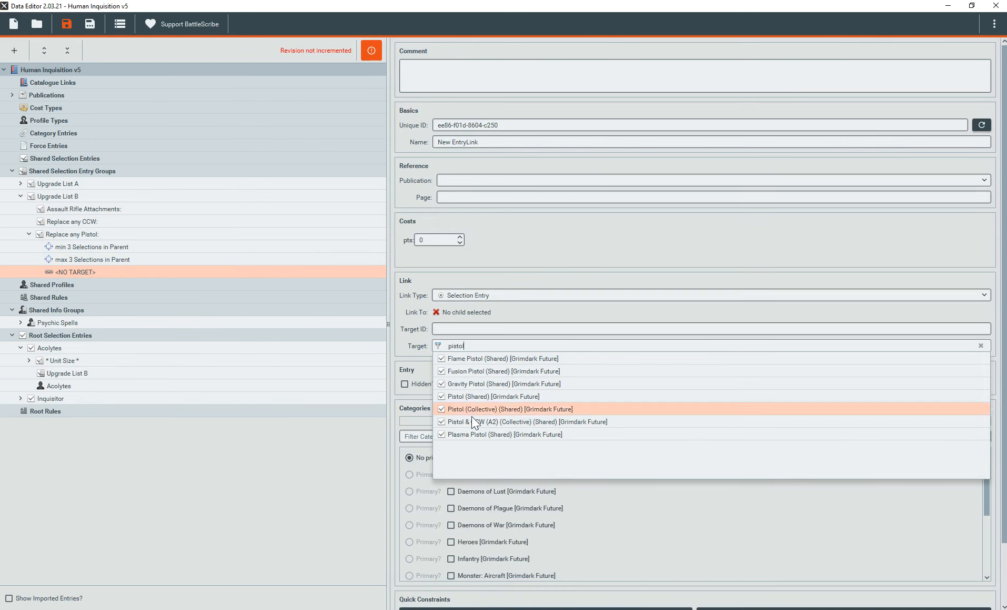
pyautogui.click(478, 398)
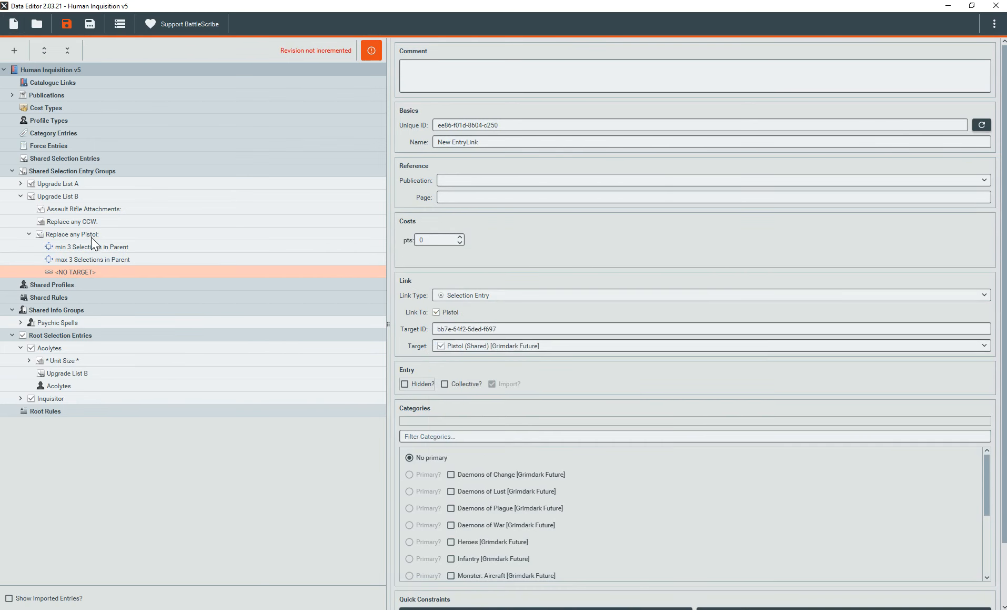
# Add a 5 pts entry link to the Replace any Pistol: group, targeting Assault Rifle (Shared) [Grimdark Future]
pyautogui.click(92, 236)
pyautogui.rightClick(92, 236)
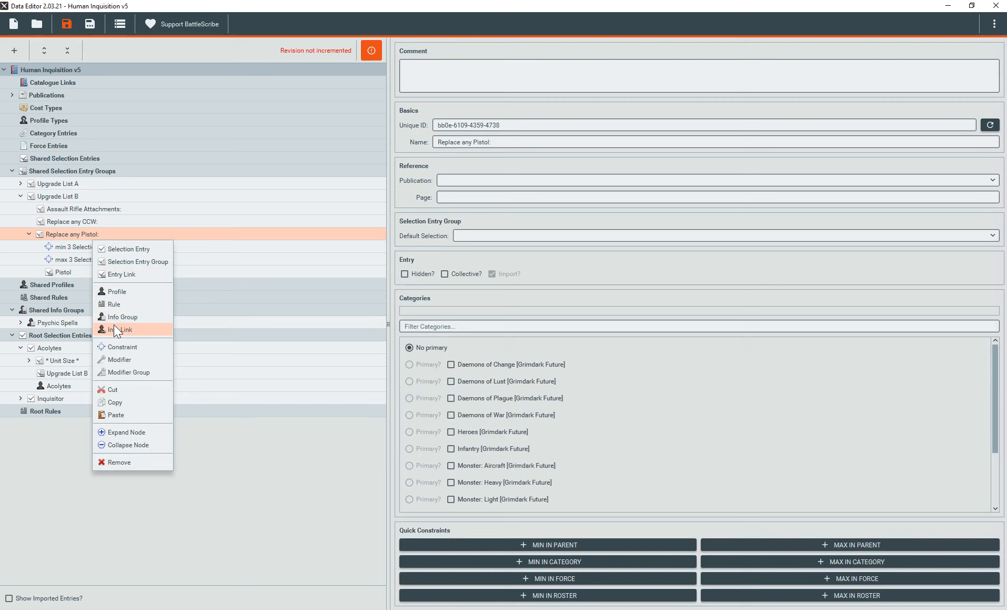
pyautogui.click(128, 274)
pyautogui.click(437, 240)
pyautogui.write('5')
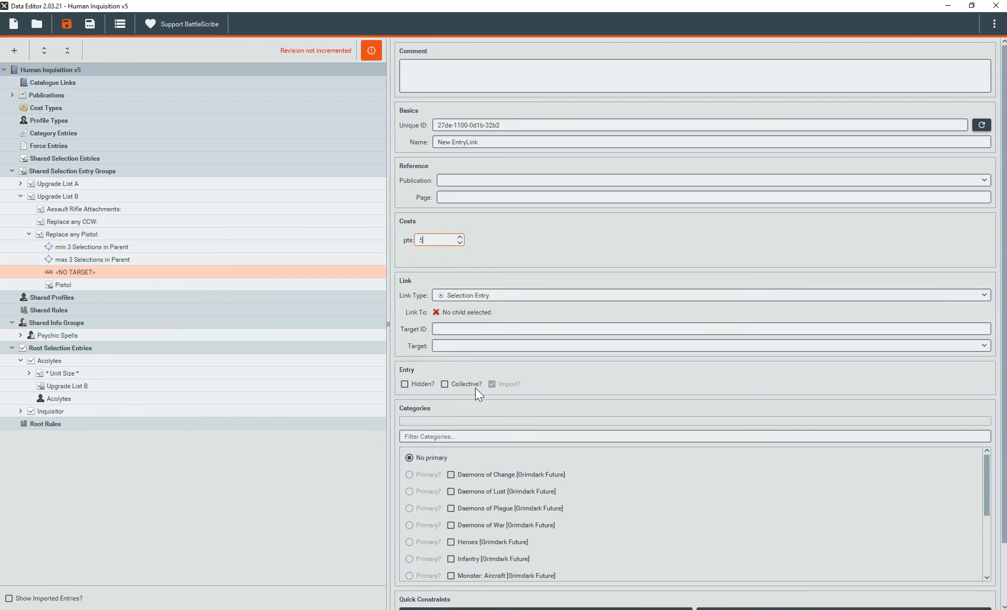
pyautogui.click(479, 345)
pyautogui.write('assa')
pyautogui.click(480, 358)
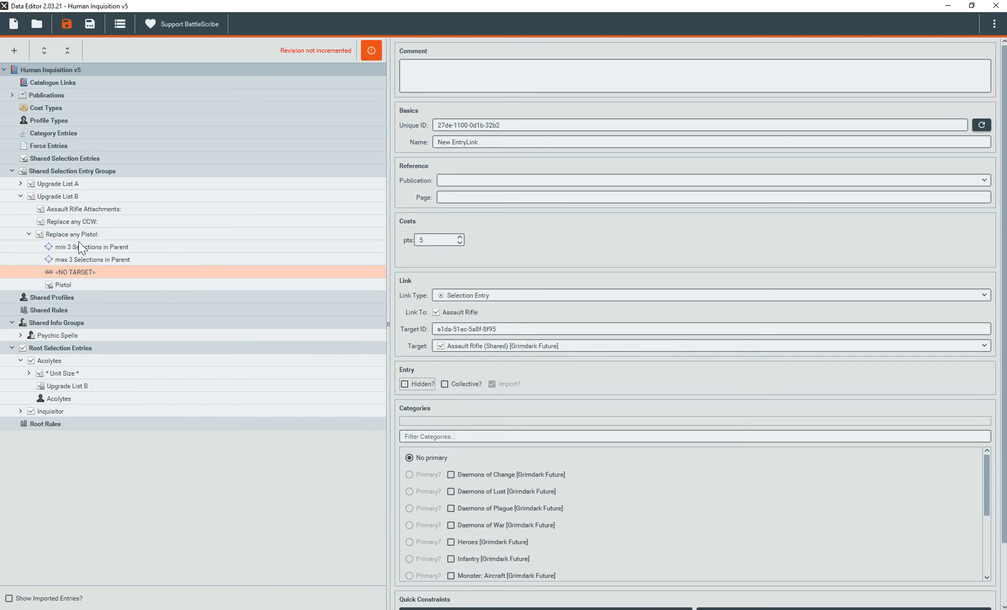
# Set the default selection of the Replace any Pistol: group to Pistol (Shared) and save the catalogue
pyautogui.click(84, 237)
pyautogui.click(463, 236)
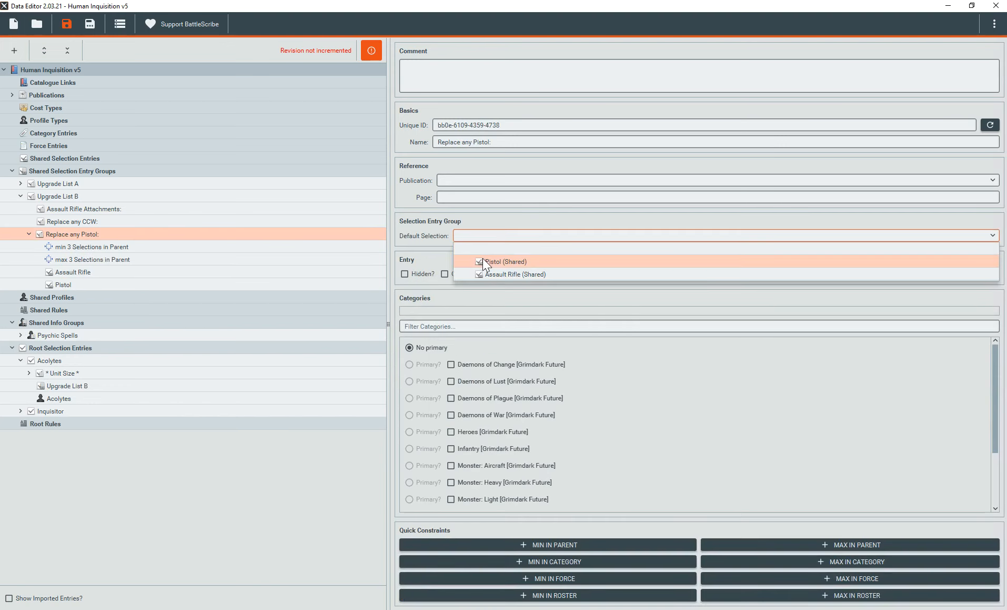
pyautogui.click(483, 258)
pyautogui.click(58, 248)
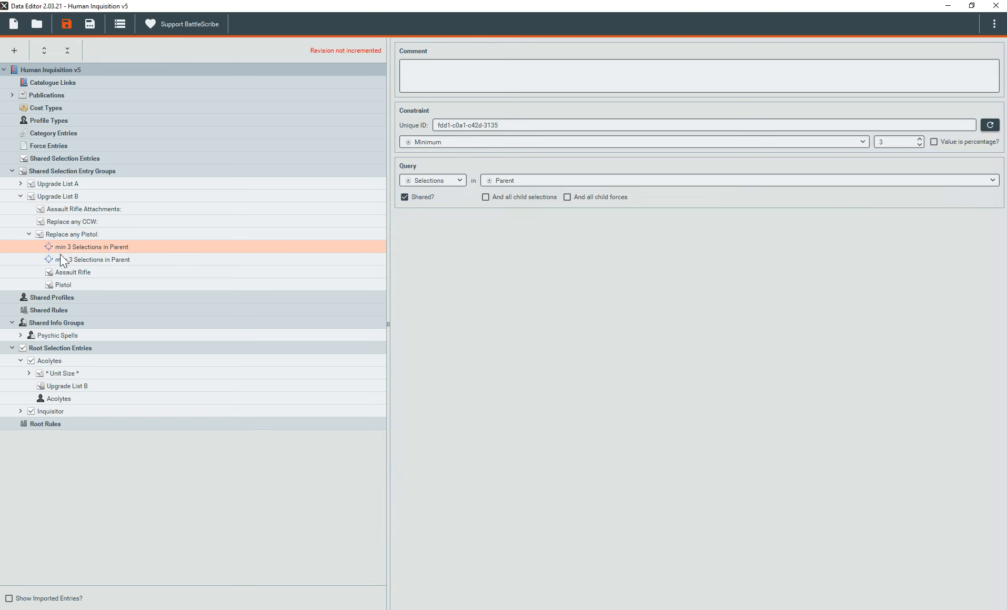
pyautogui.hotkey('ctrl', 's')
# Switch to the Roster Editor, reload the roster, and replace the existing Acolytes unit with a new one
pyautogui.hotkey('alt', 'Tab')
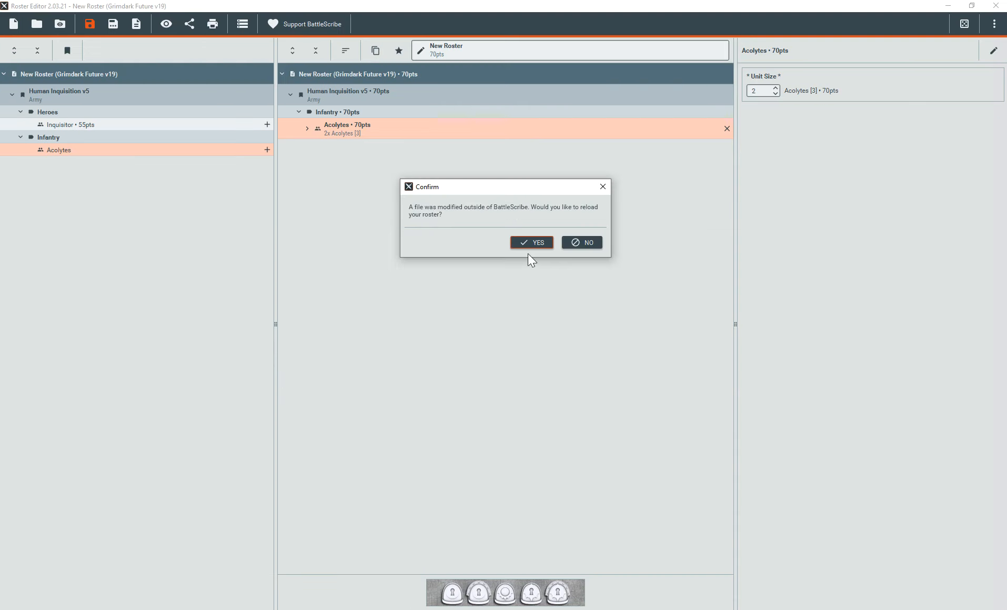
pyautogui.click(529, 240)
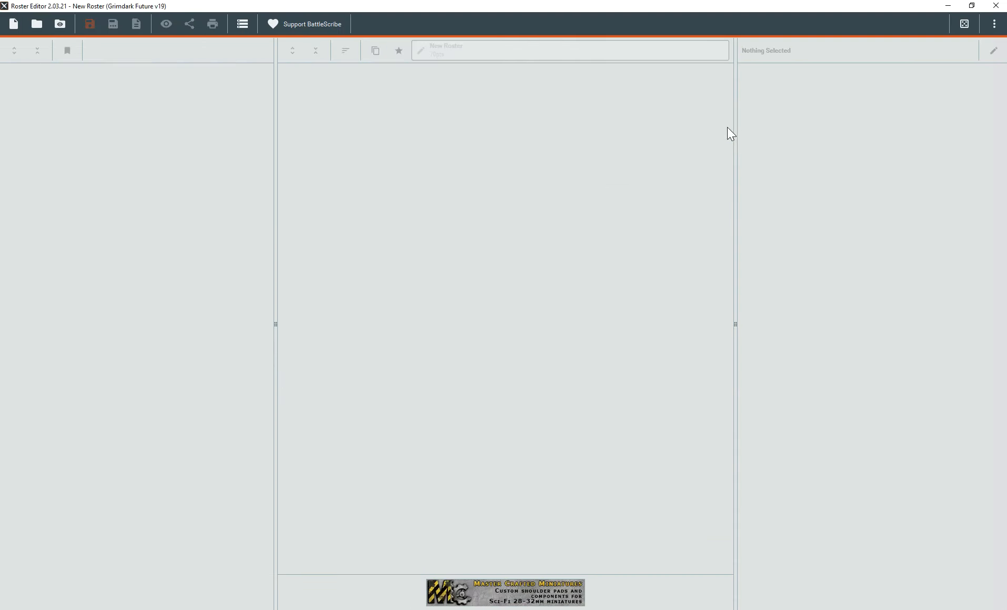
pyautogui.click(728, 129)
pyautogui.click(225, 153)
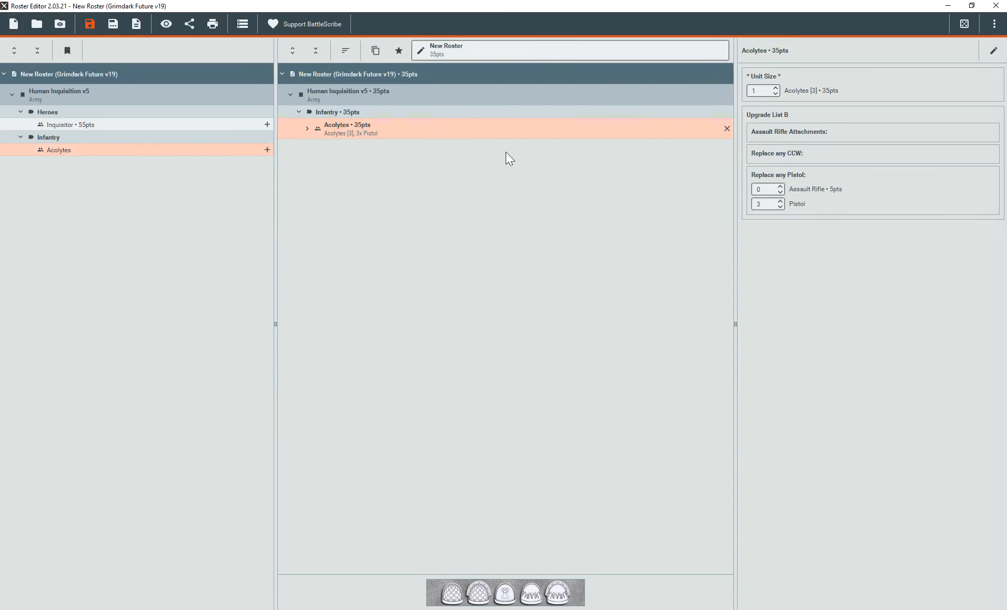
# Test the Acolytes' Replace any Pistol: limit by varying the pistol count, ending with 1 Assault Rifle and 2 Pistols
pyautogui.click(780, 207)
pyautogui.click(781, 220)
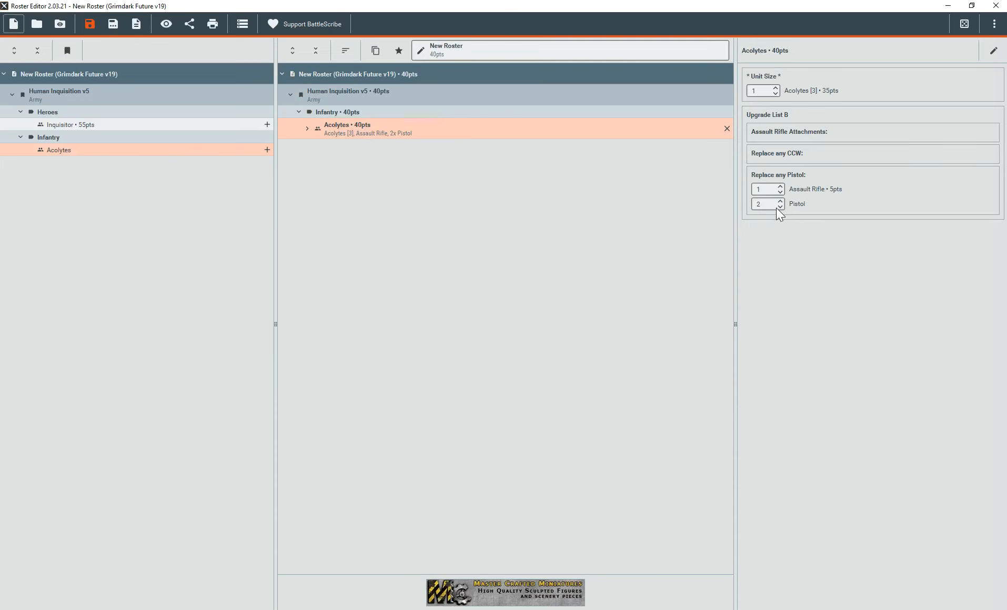
pyautogui.click(780, 200)
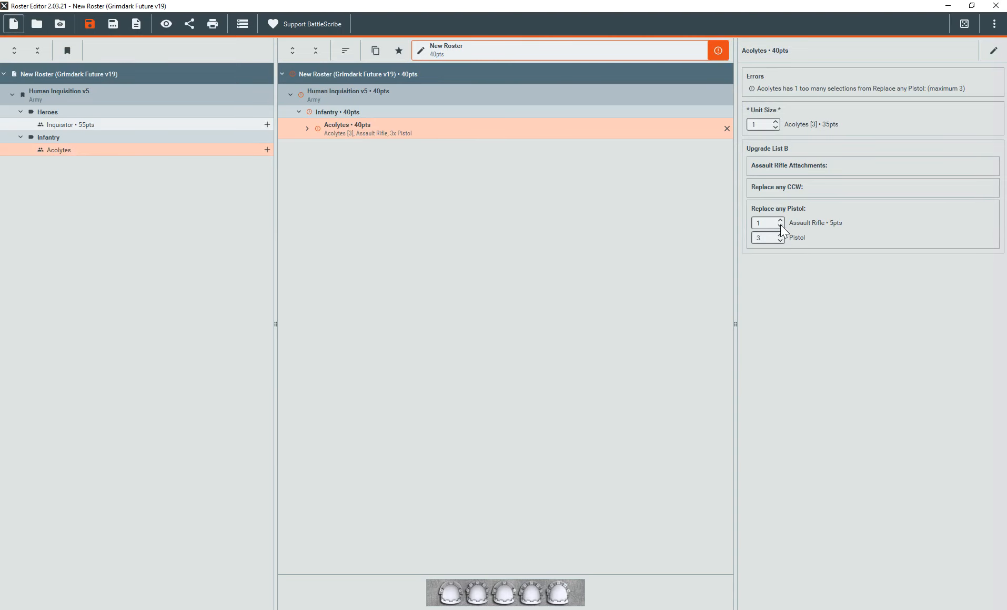
pyautogui.click(781, 240)
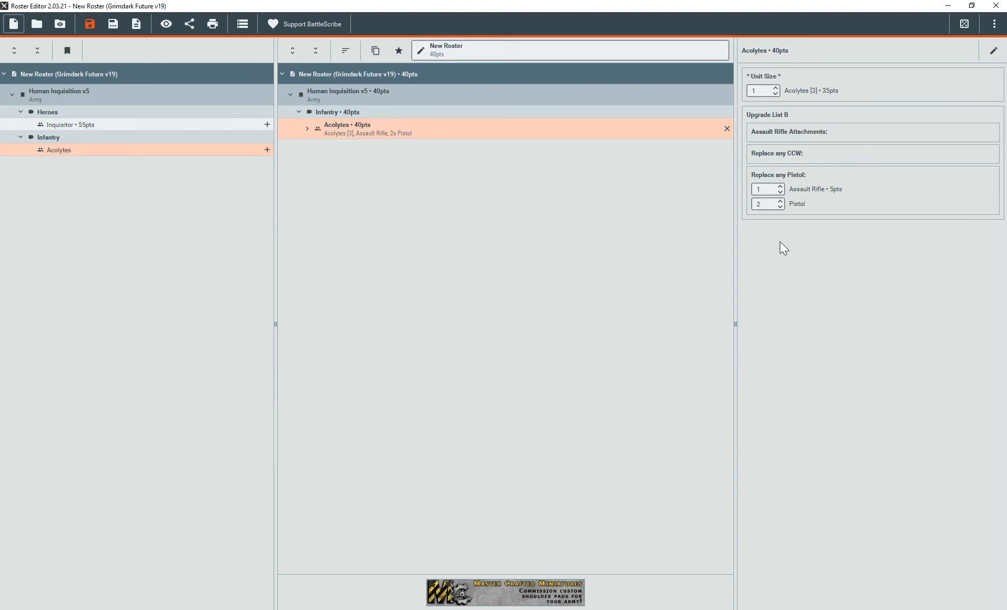
# Raise the Acolytes' unit size to 2 and test the weapon limit, ending with 1 Assault Rifle and 3 Pistols
pyautogui.click(777, 87)
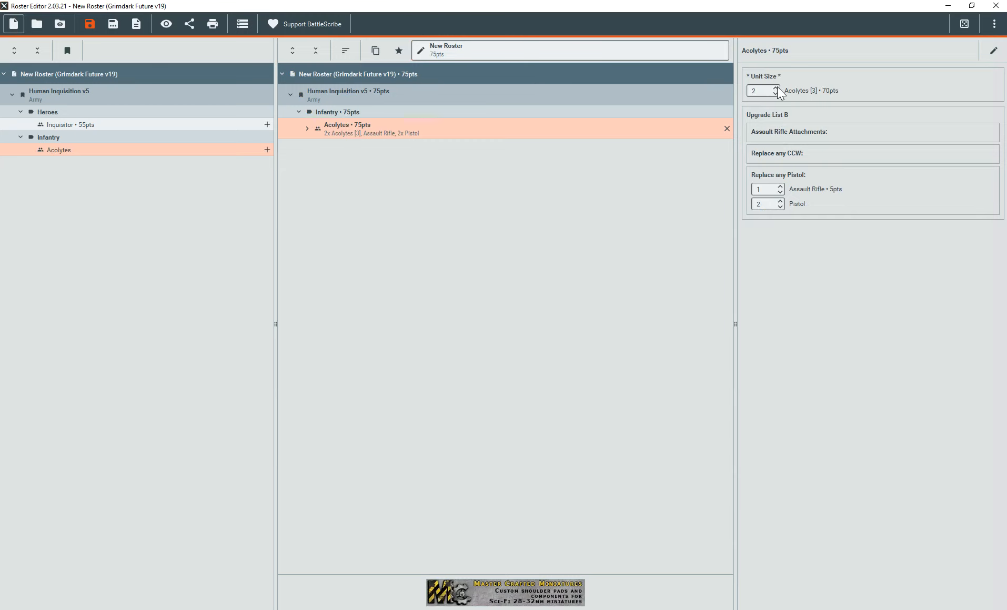
pyautogui.click(781, 187)
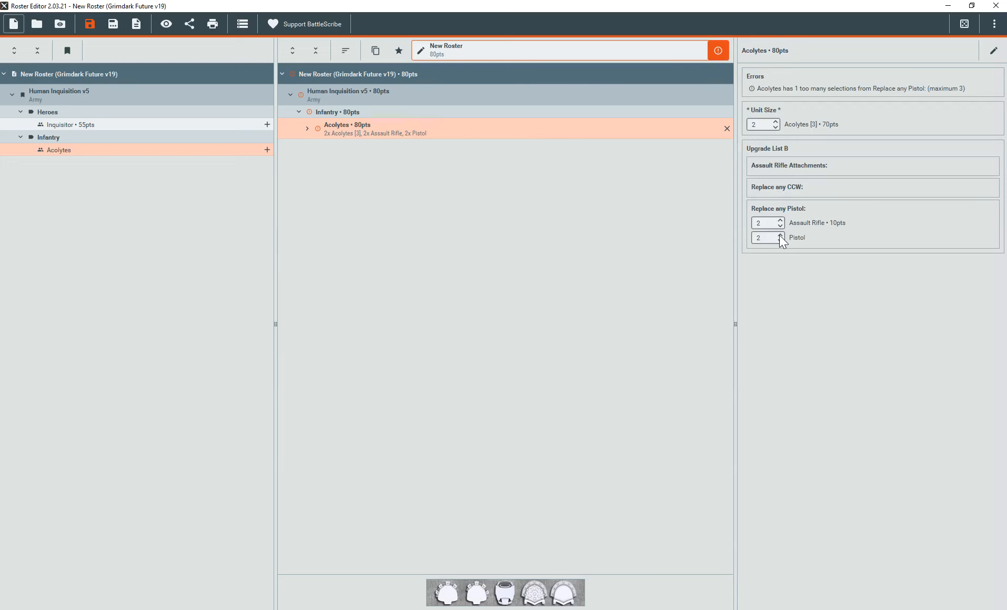
pyautogui.click(781, 234)
pyautogui.click(781, 226)
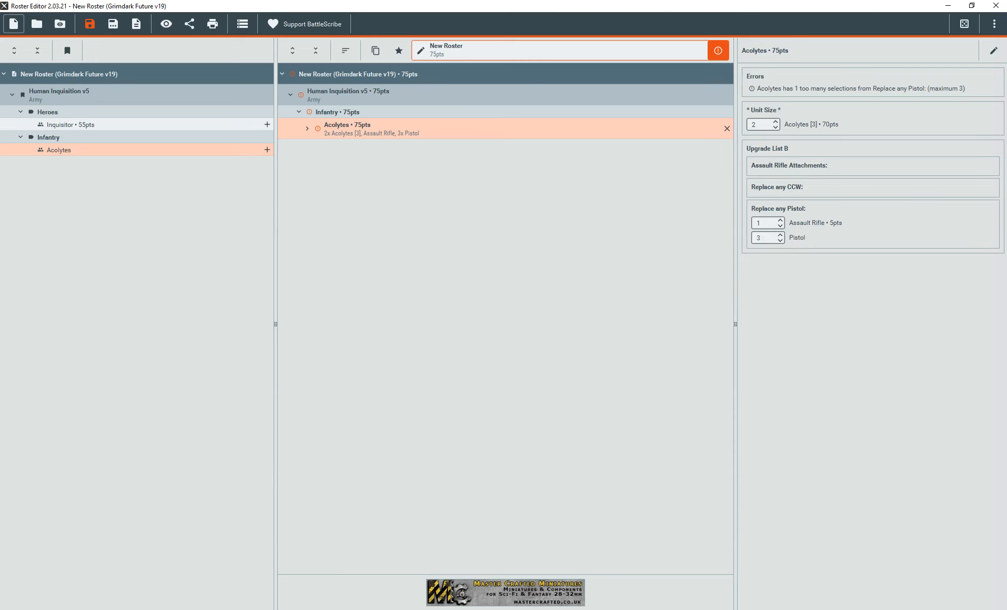
# Switch to the Data Editor and add a modifier to the Replace any Pistol: group in Upgrade List B
pyautogui.click(322, 609)
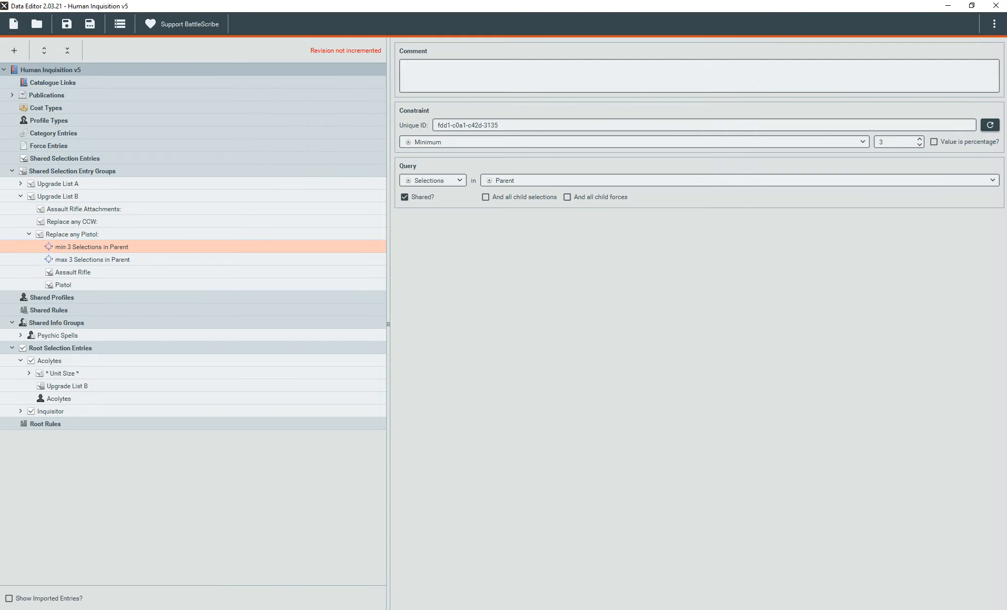
pyautogui.rightClick(73, 247)
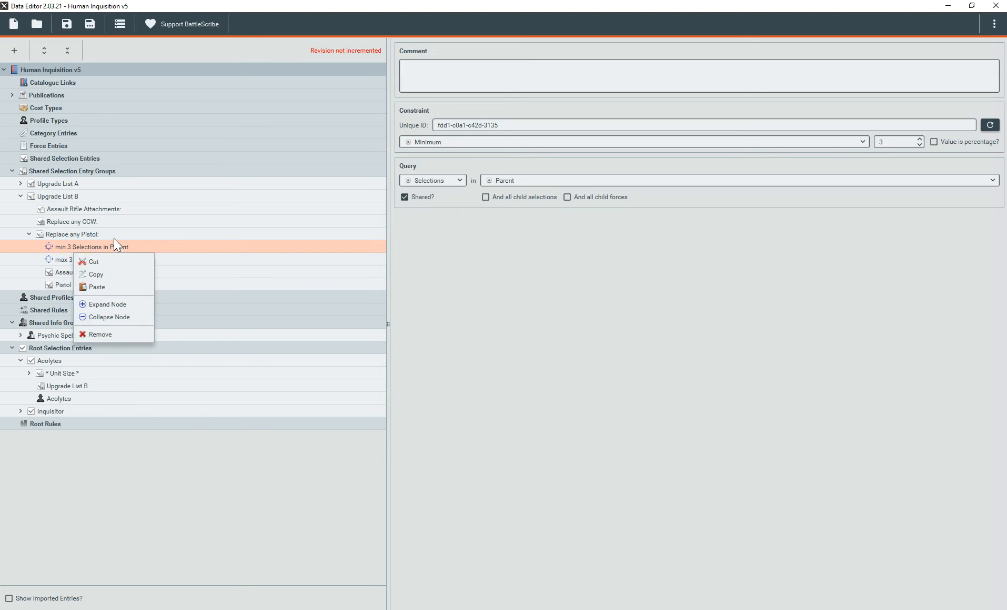
pyautogui.click(113, 240)
pyautogui.click(120, 246)
pyautogui.rightClick(121, 246)
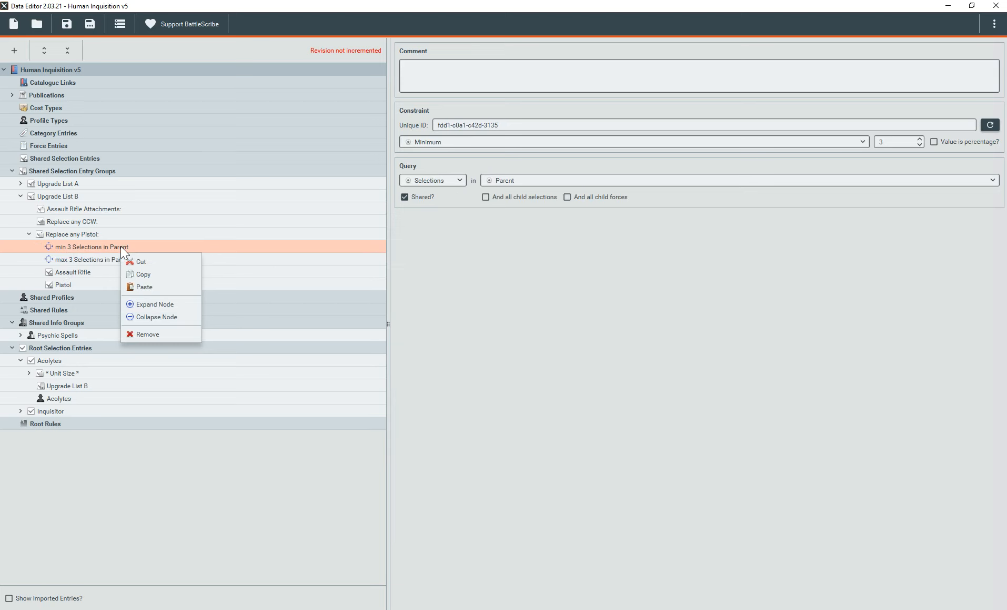
pyautogui.click(129, 236)
pyautogui.rightClick(129, 236)
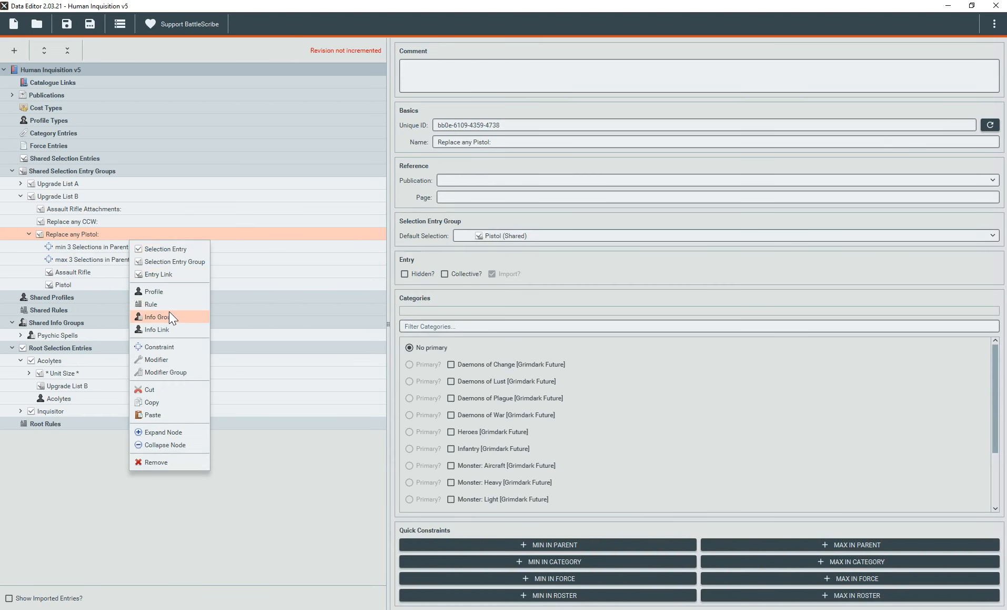
pyautogui.click(172, 358)
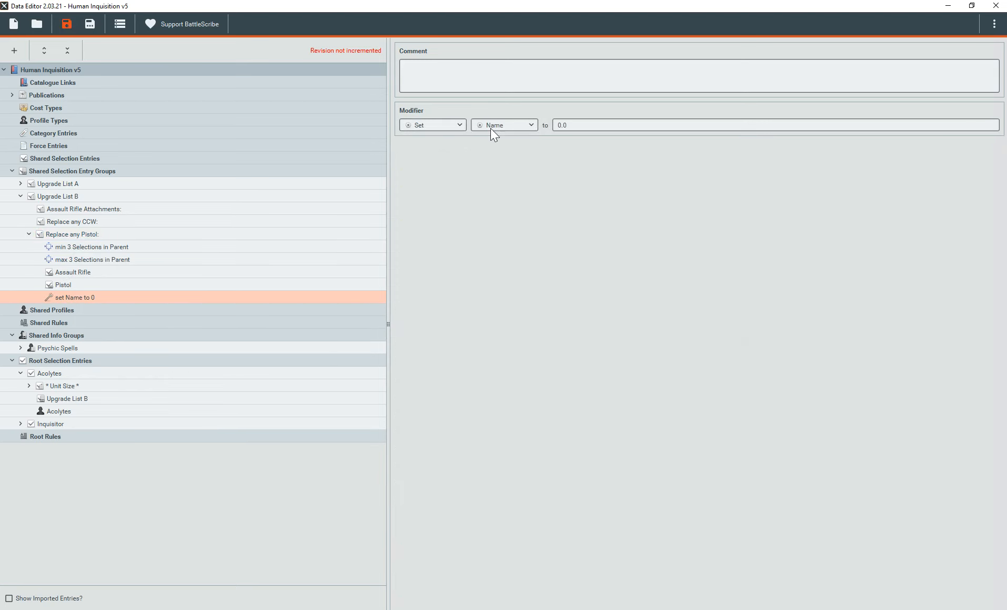
# Configure the new modifier to set the min 3 Selections in Parent constraint to 6
pyautogui.click(503, 124)
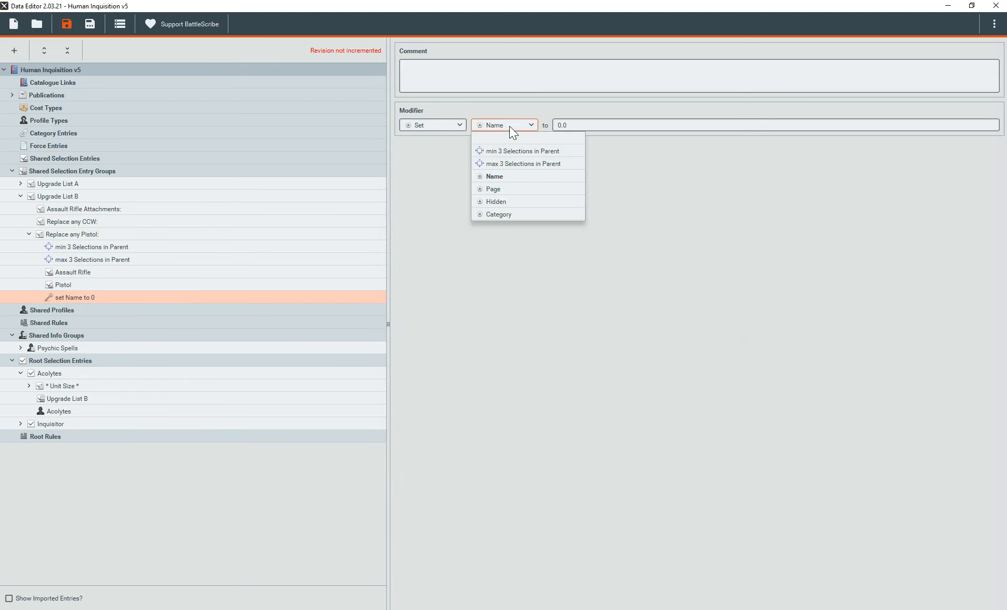
pyautogui.click(531, 153)
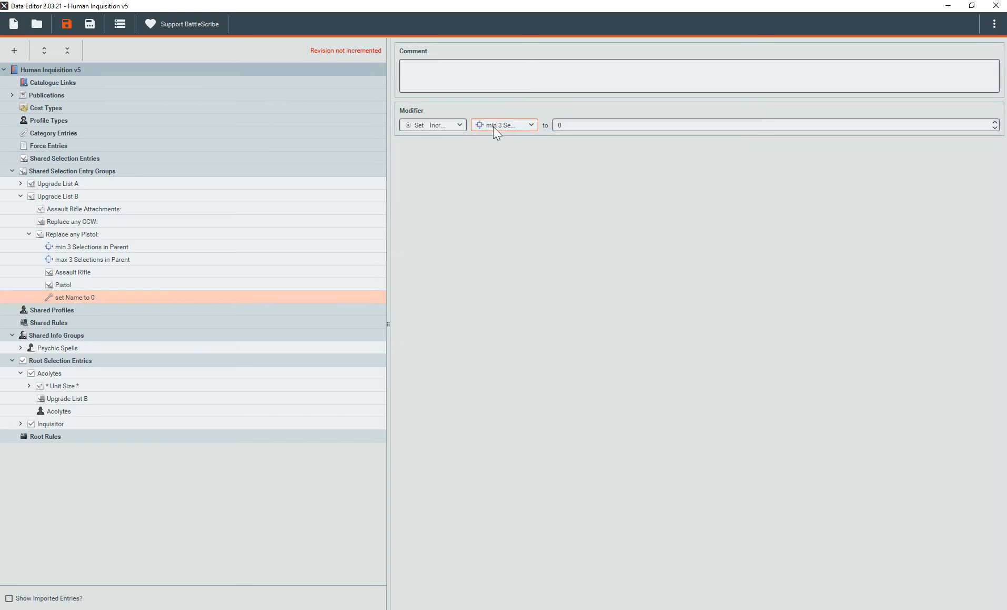
pyautogui.click(454, 129)
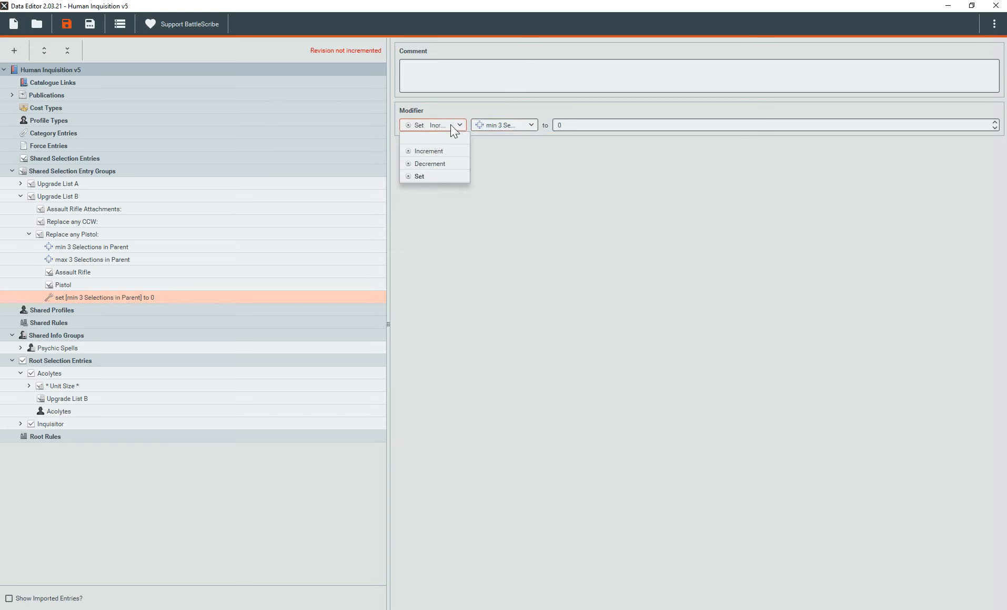
pyautogui.click(430, 176)
pyautogui.click(564, 125)
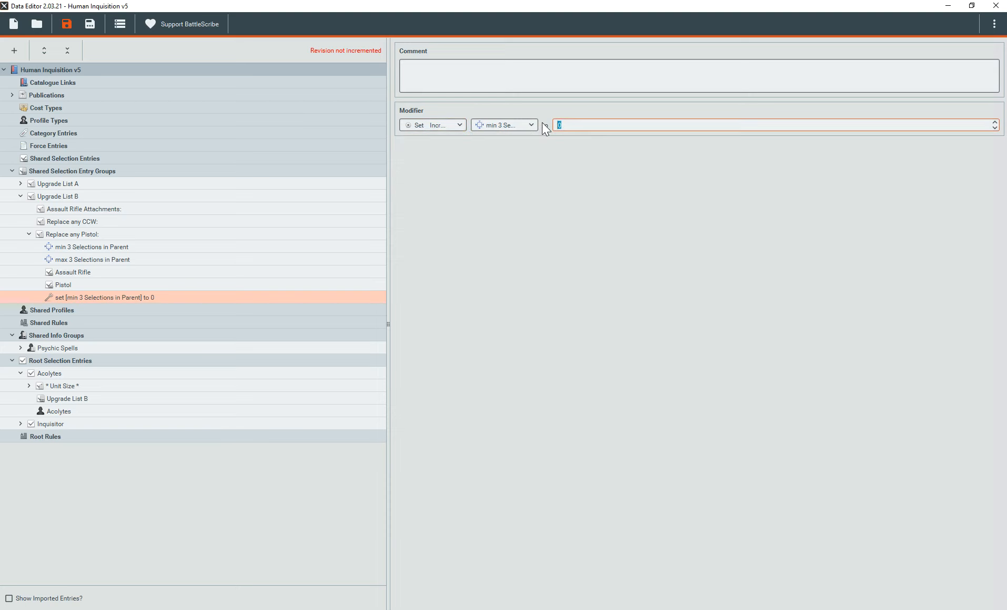
pyautogui.write('6')
# Add a condition to the minimum modifier: Greater Than 1 Selections in Parent of Model, including all child selections
pyautogui.click(158, 285)
pyautogui.click(160, 295)
pyautogui.rightClick(160, 296)
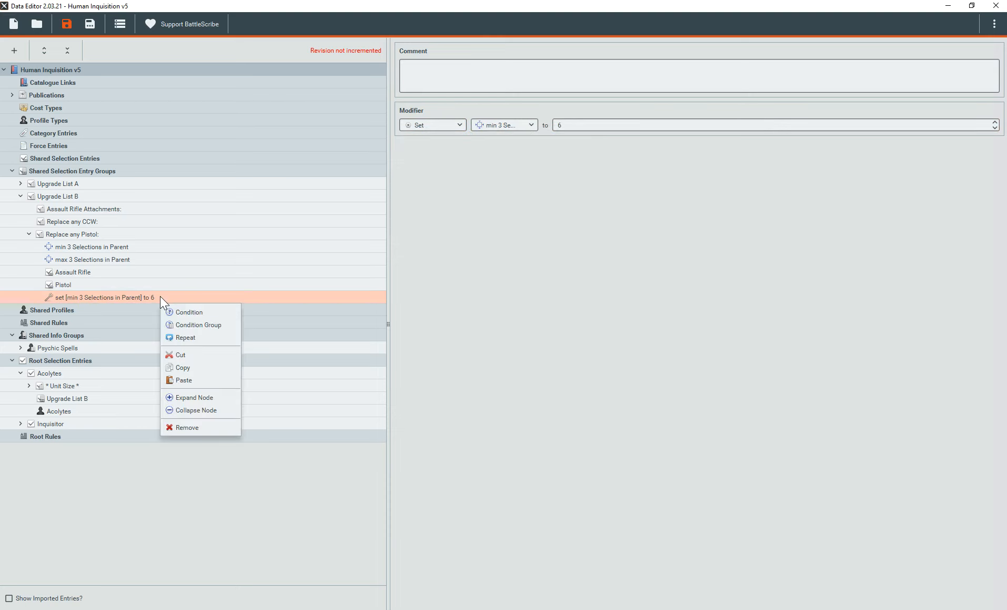
pyautogui.click(185, 311)
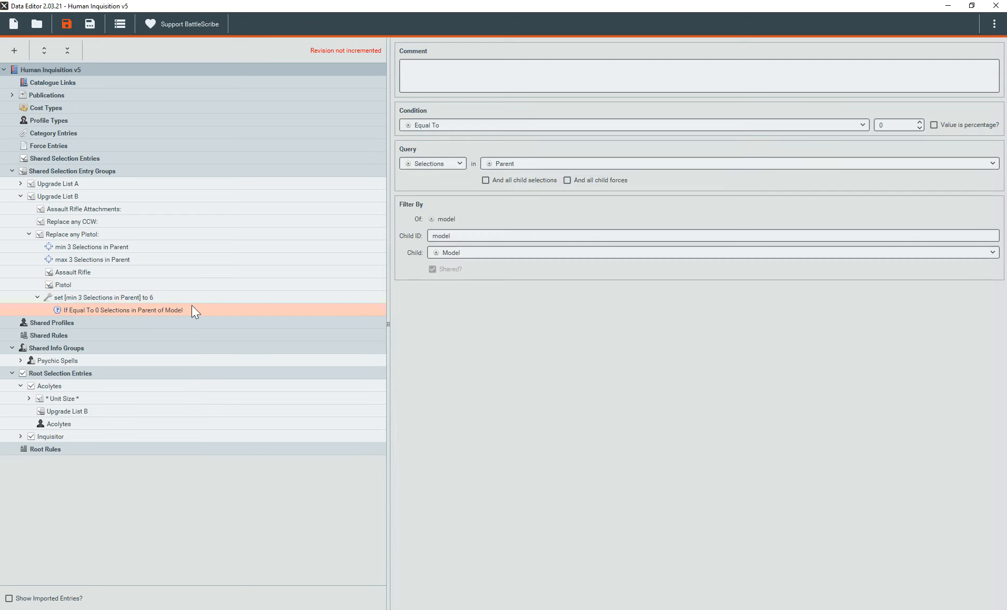
pyautogui.click(475, 125)
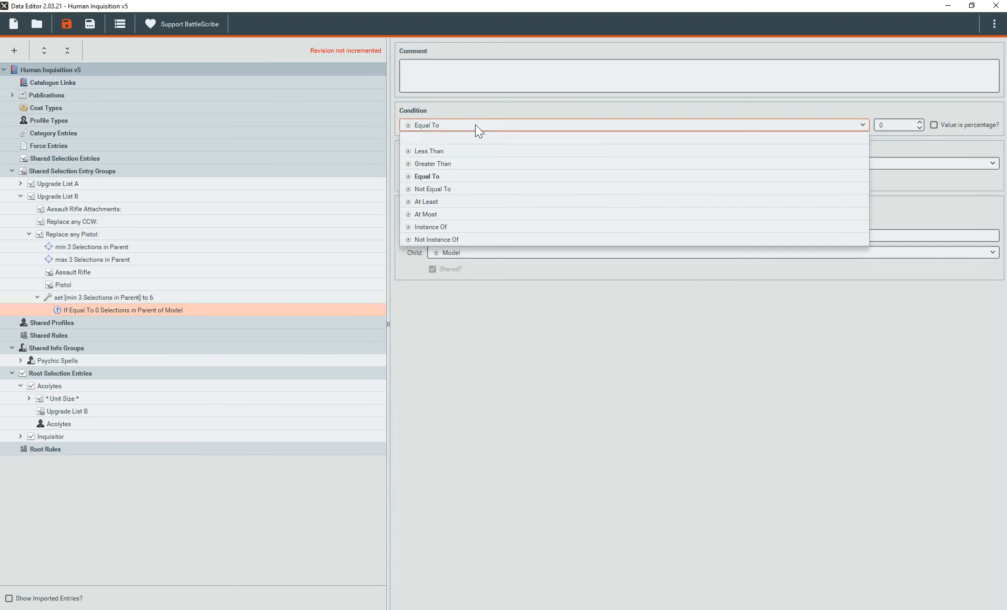
pyautogui.click(462, 165)
pyautogui.click(921, 123)
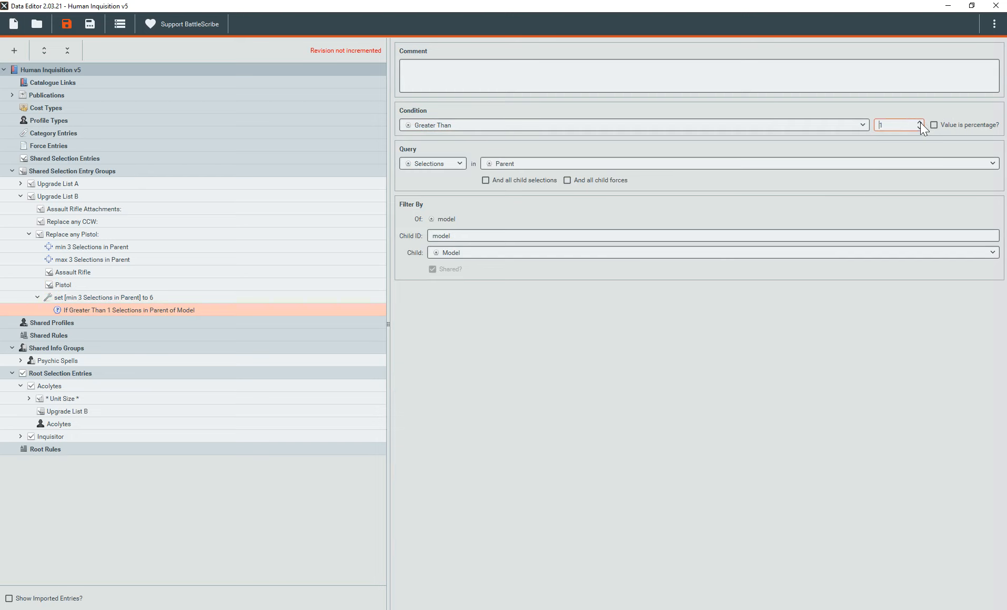
pyautogui.click(485, 180)
# Examine the Acolytes [3] model entry under the Acolytes' * Unit Size * group and its maximum constraint
pyautogui.click(29, 399)
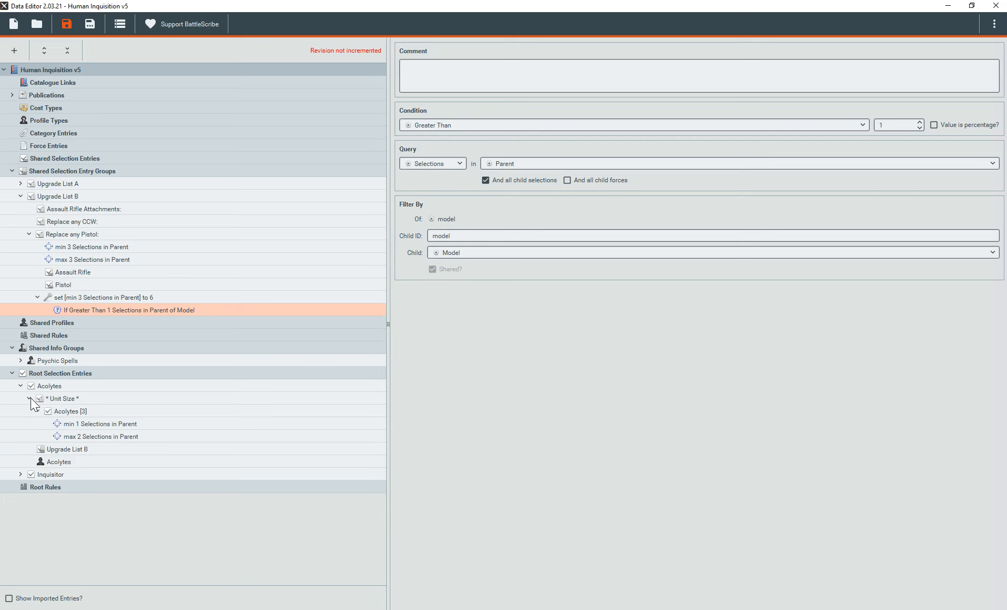
pyautogui.click(55, 411)
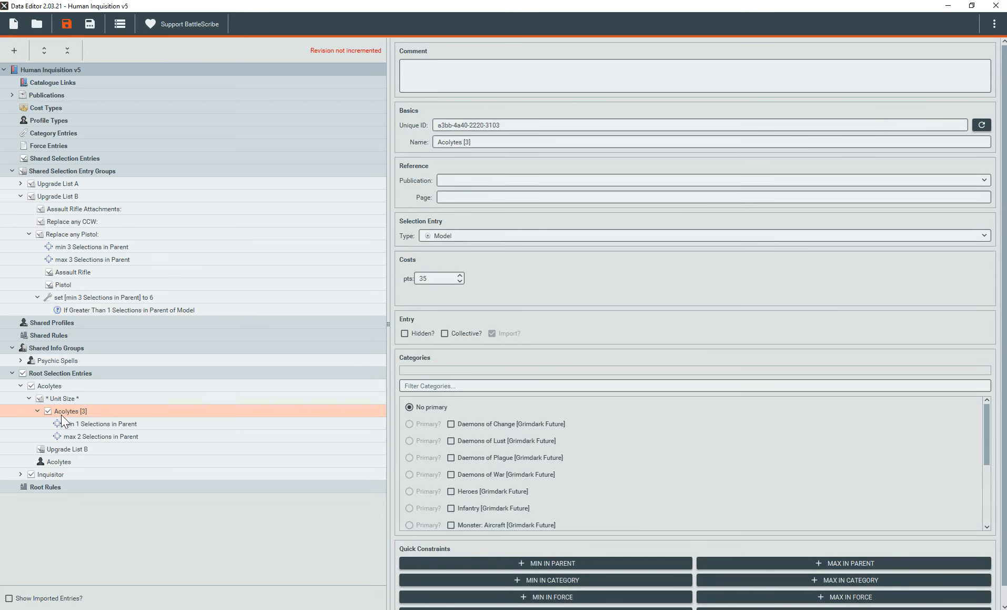
pyautogui.click(163, 438)
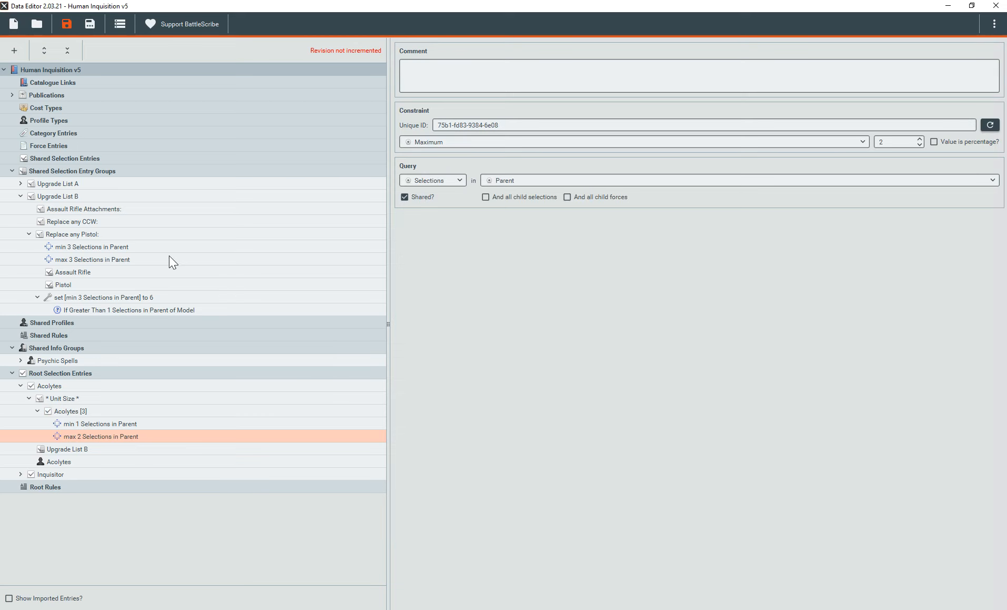
# Duplicate the minimum modifier together with its condition inside the Replace any Pistol: group
pyautogui.click(100, 309)
pyautogui.click(104, 299)
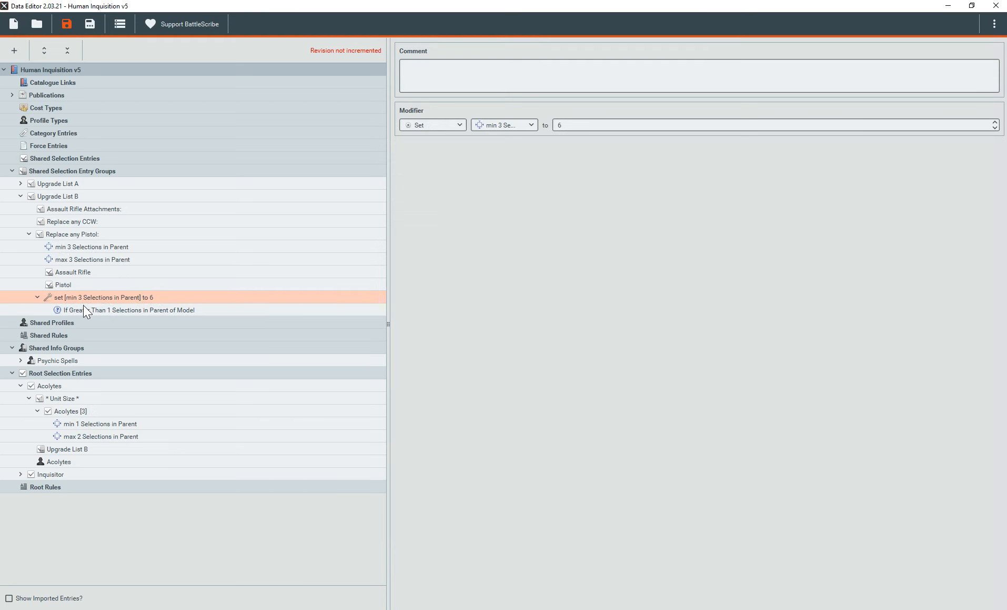
pyautogui.click(94, 233)
pyautogui.hotkey('ctrl', 'v')
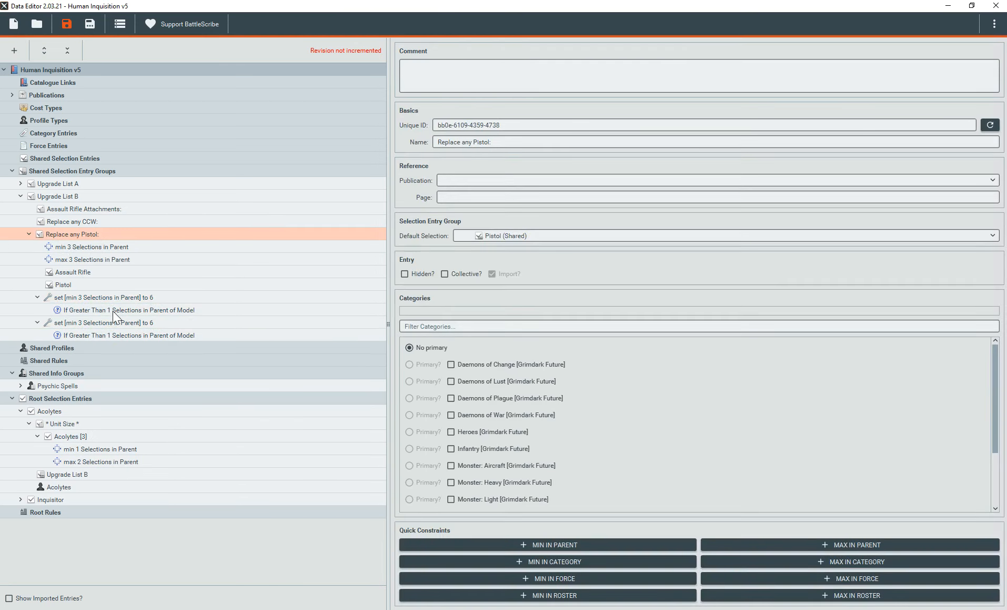
# Point the duplicated modifier at the max 3 Selections in Parent constraint and save the catalogue
pyautogui.click(114, 323)
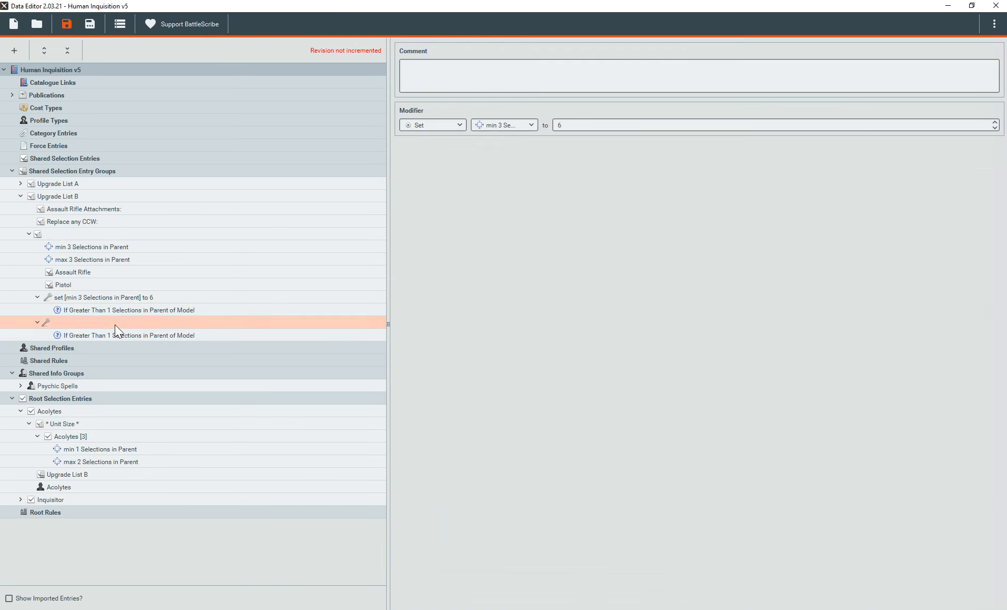
pyautogui.click(524, 125)
pyautogui.click(518, 163)
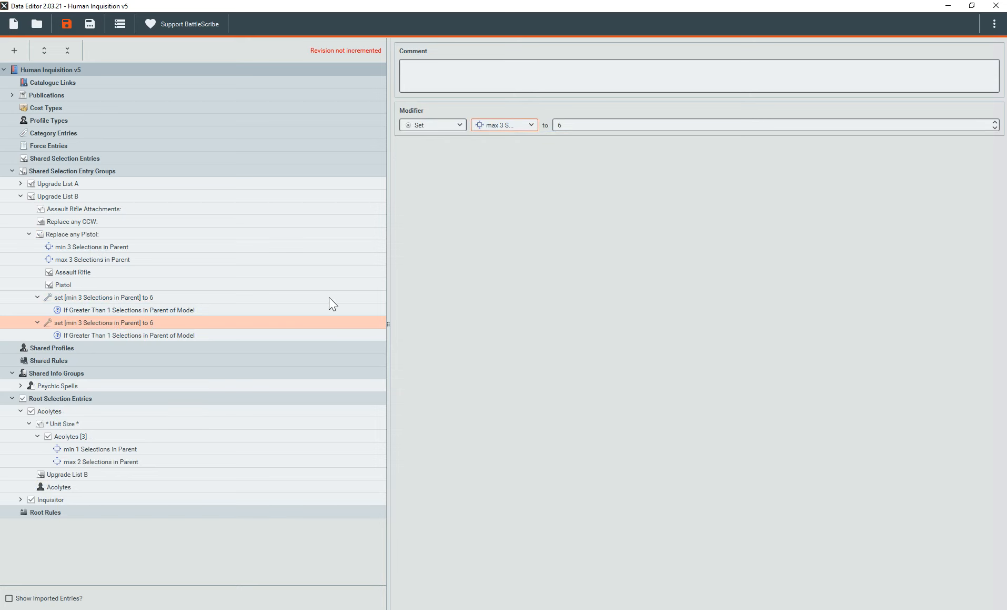
pyautogui.click(142, 315)
pyautogui.hotkey('ctrl', 's')
# Switch to the Roster Editor, reload the roster, and replace the Acolytes unit with a fresh one
pyautogui.hotkey('alt', 'Tab')
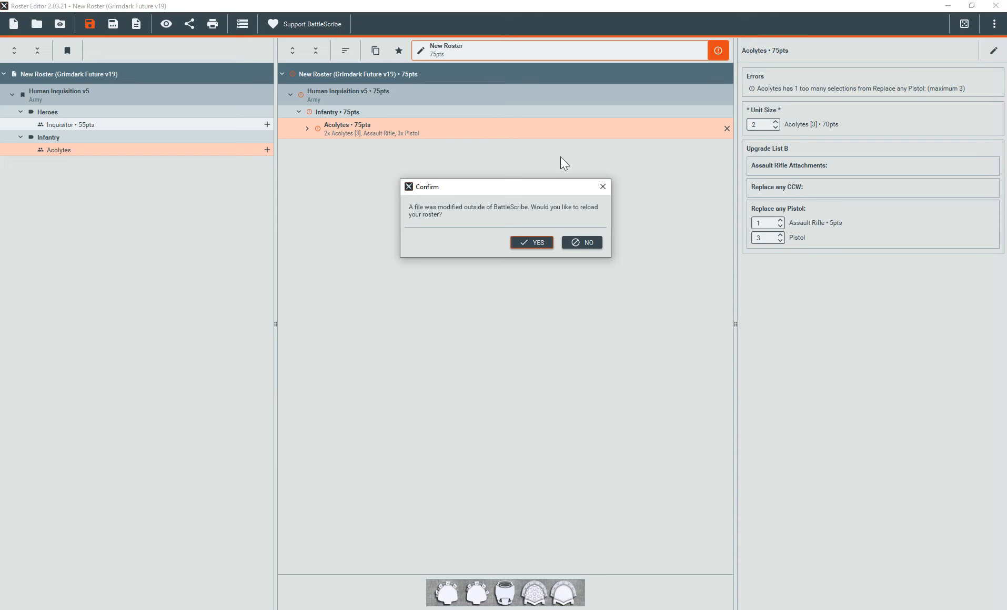
pyautogui.click(535, 245)
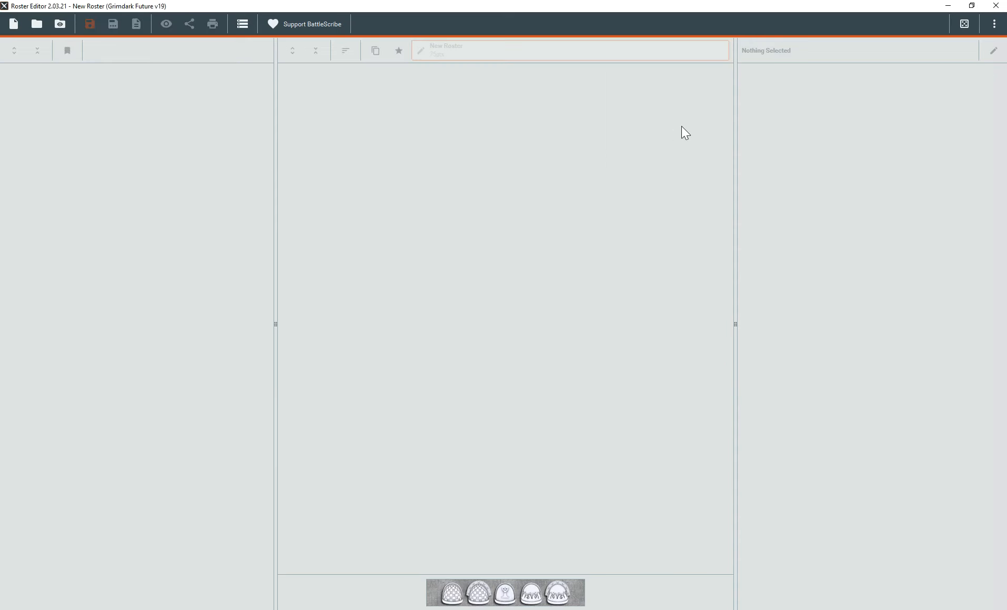
pyautogui.click(726, 127)
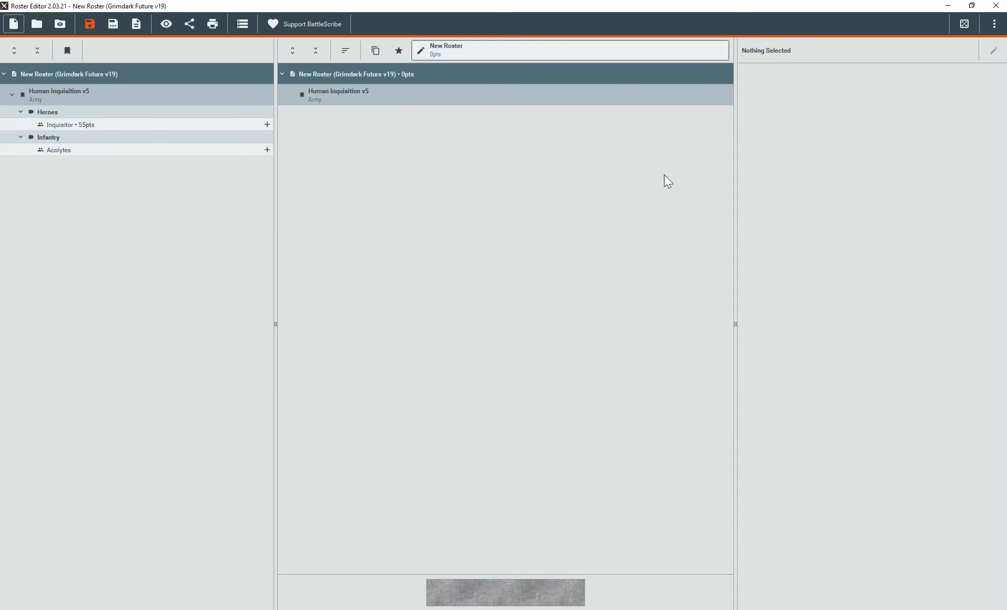
pyautogui.click(95, 152)
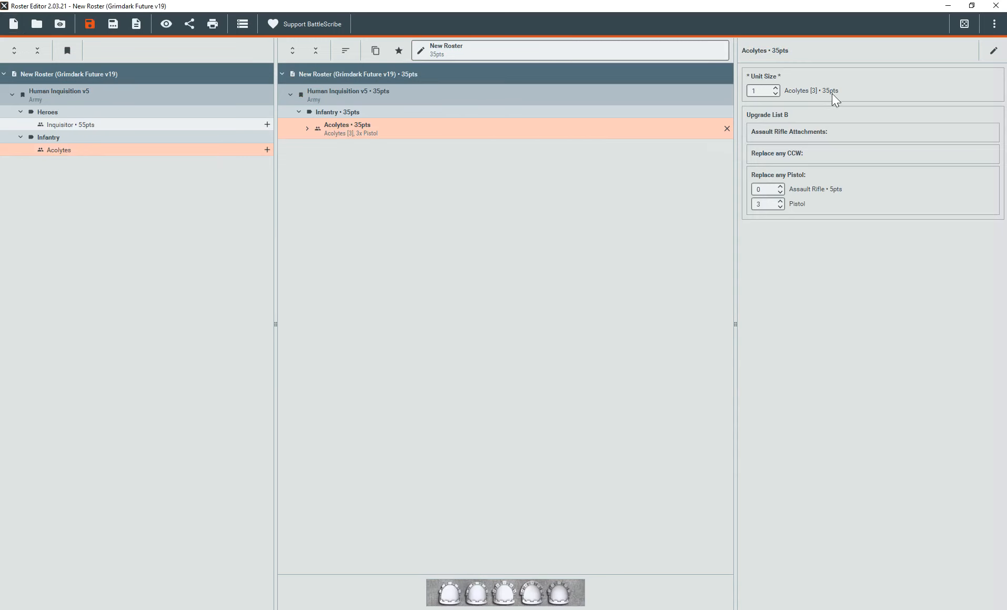
# Test the scaling weapon limit by raising the Acolytes to 4 Pistols, unit size 2 and 2 Assault Rifles
pyautogui.click(780, 200)
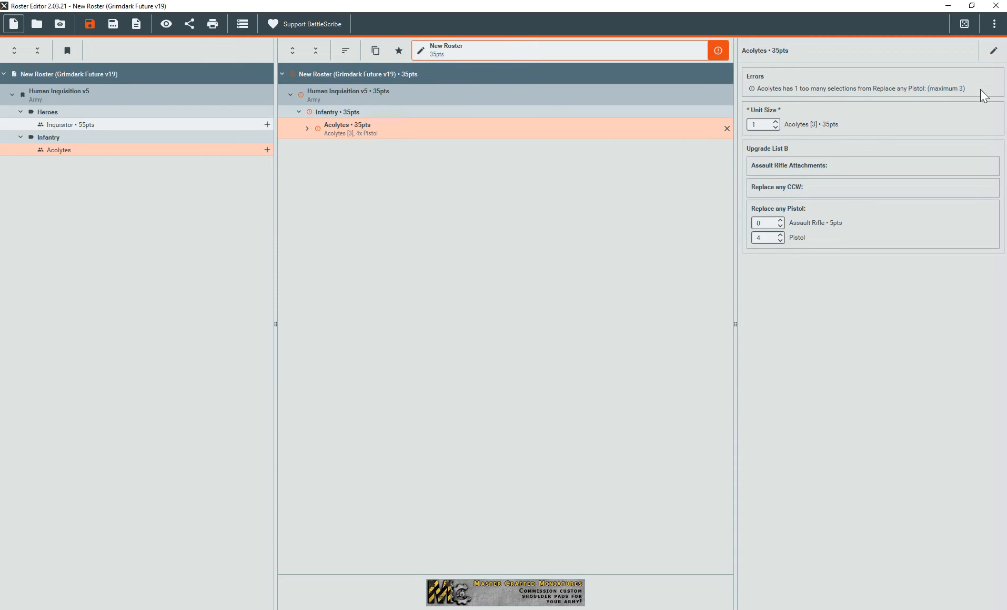
pyautogui.click(776, 122)
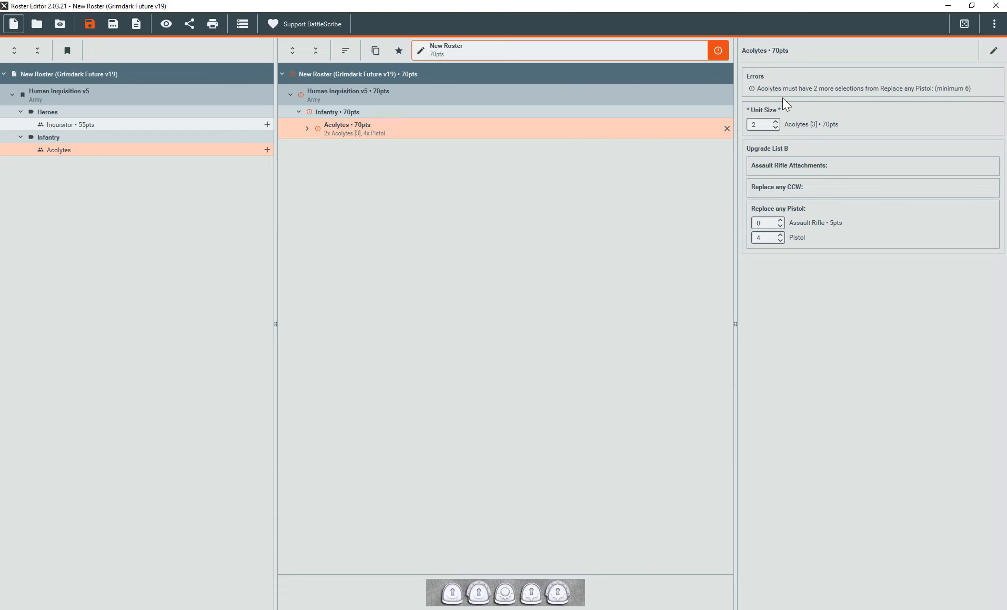
pyautogui.click(781, 220)
pyautogui.click(781, 220)
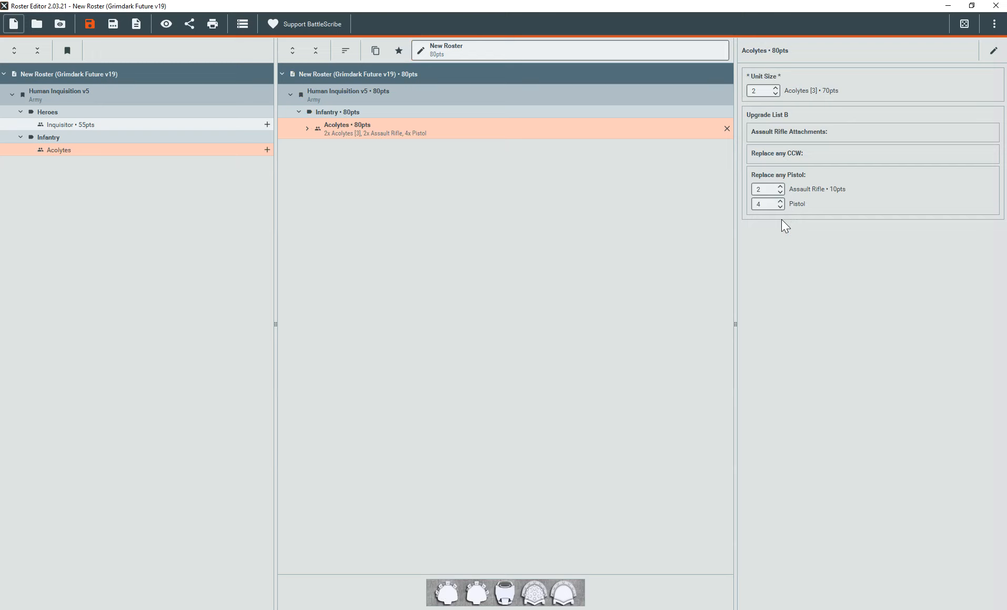
# Vary the rifle and pistol counts around the size-2 limit, ending with 2 Assault Rifles and 4 Pistols
pyautogui.click(781, 187)
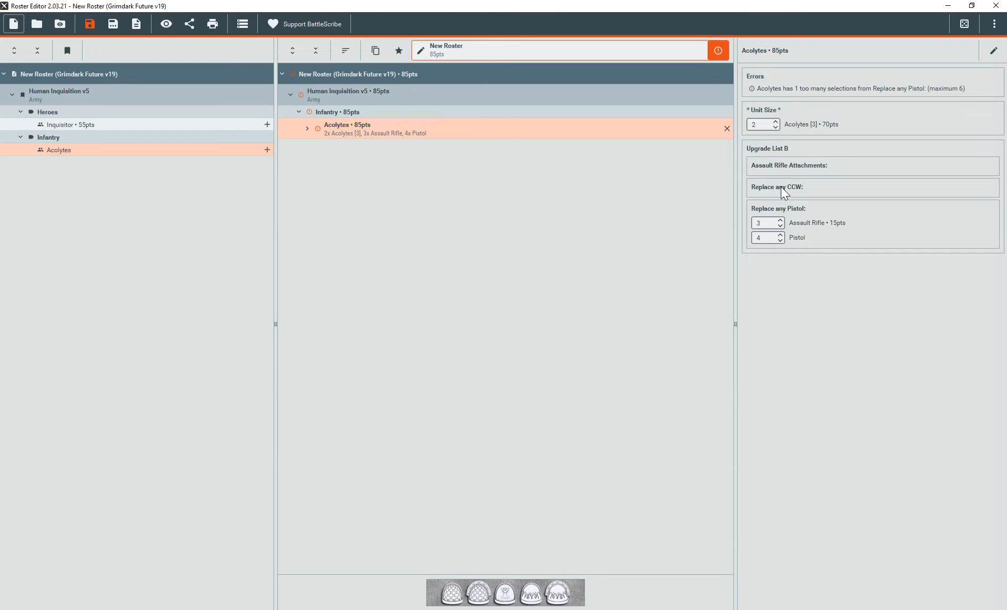
pyautogui.click(781, 225)
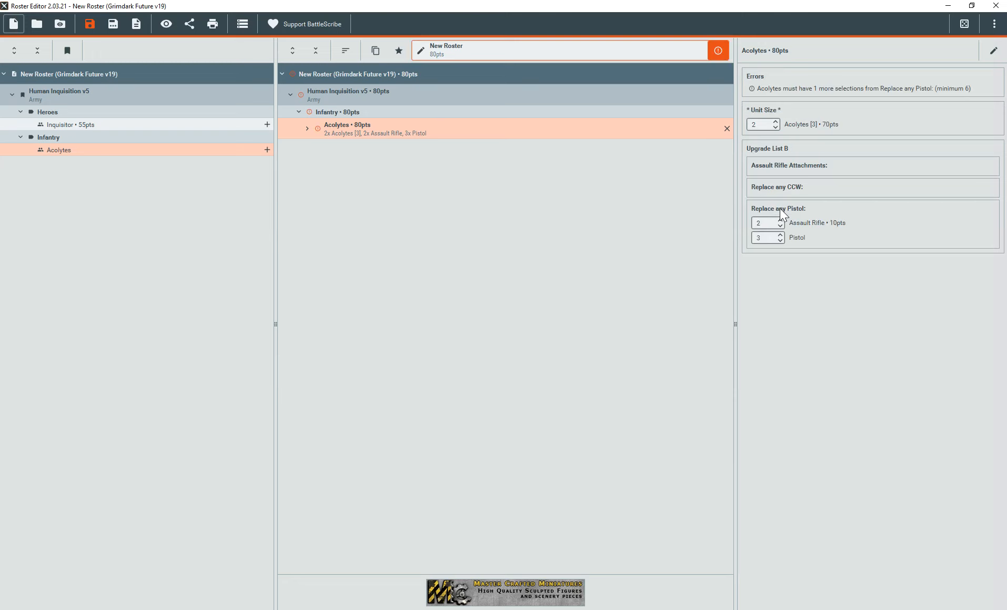
pyautogui.click(780, 234)
pyautogui.click(781, 200)
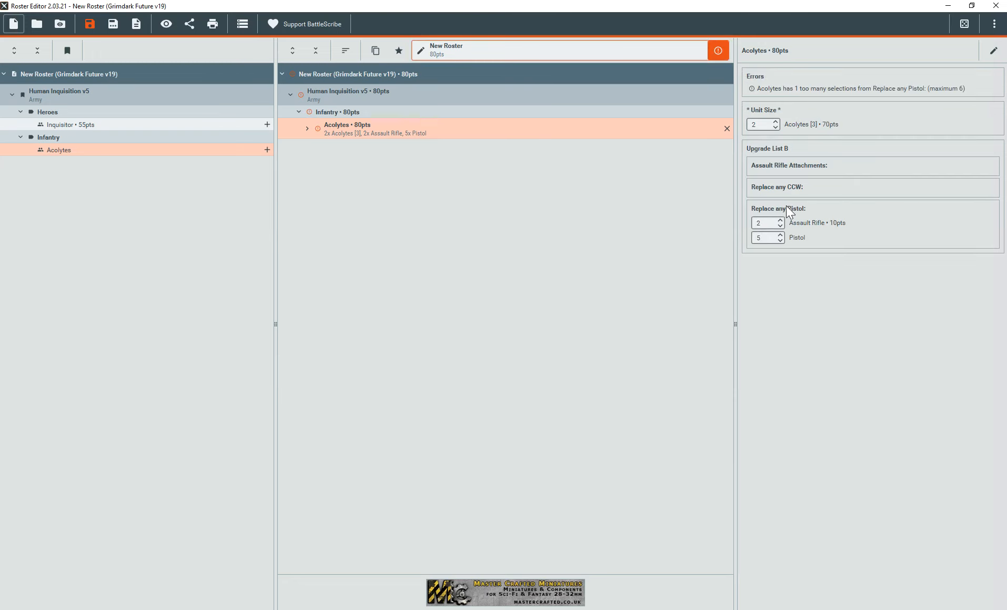
pyautogui.click(780, 240)
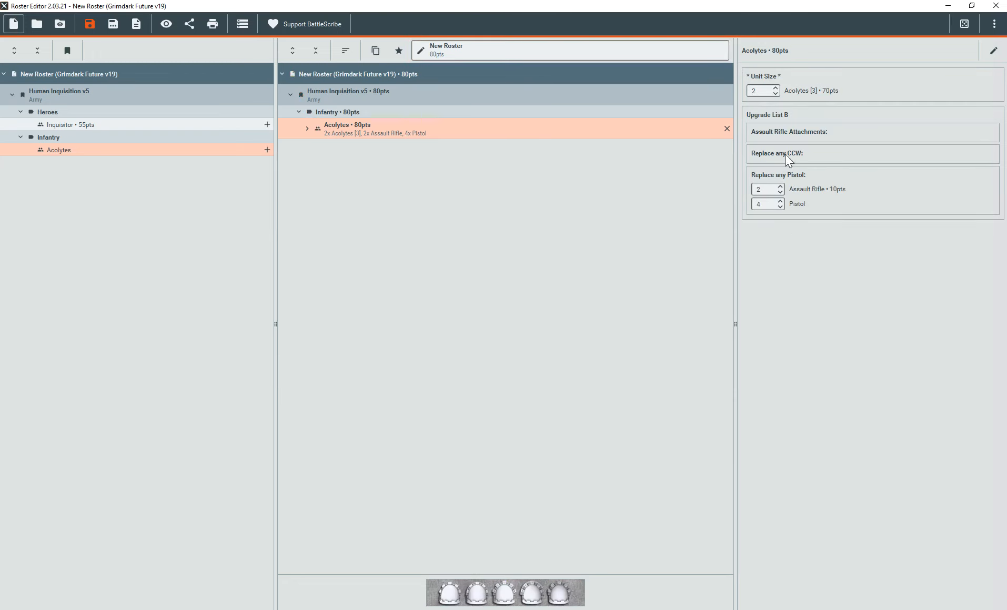
# Reduce the Acolytes' unit size to 1 and lower their weapons to 1 Assault Rifle and 2 Pistols
pyautogui.click(775, 94)
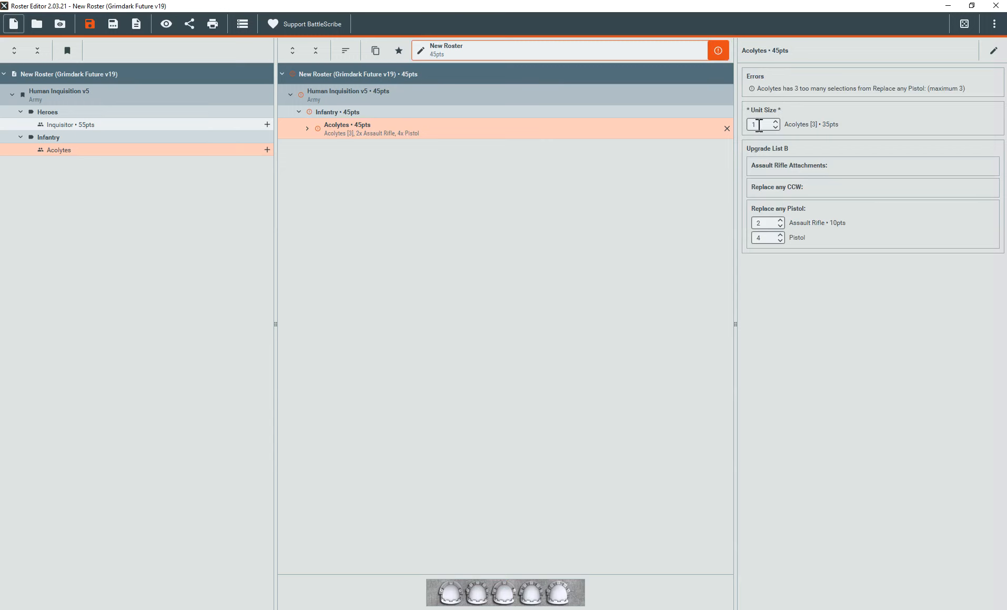
pyautogui.click(781, 225)
pyautogui.click(780, 240)
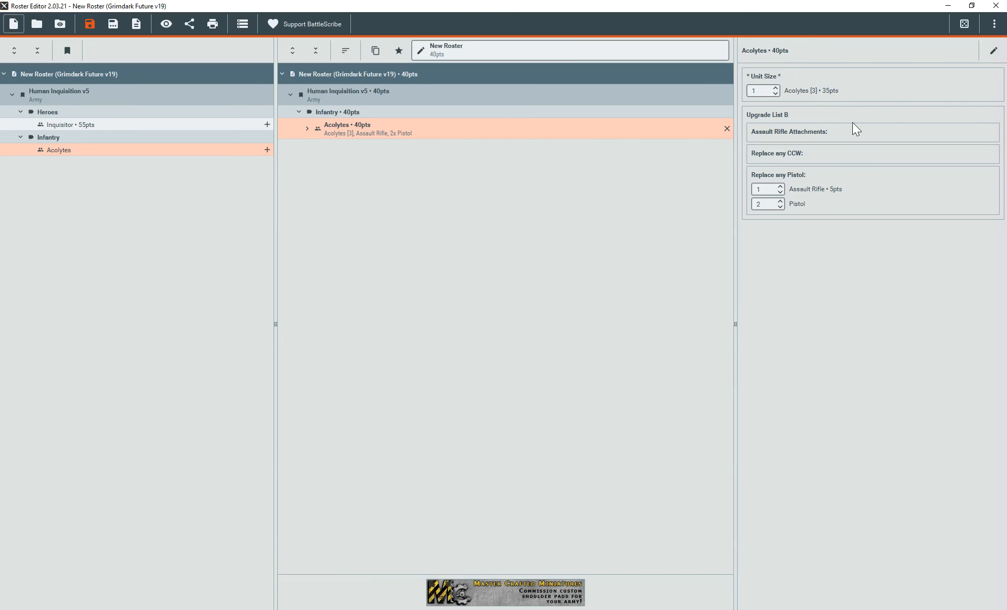
# Consult Upgrade List B in the Human Inquisition PDF and return to the Data Editor
pyautogui.hotkey('alt', 'Tab')
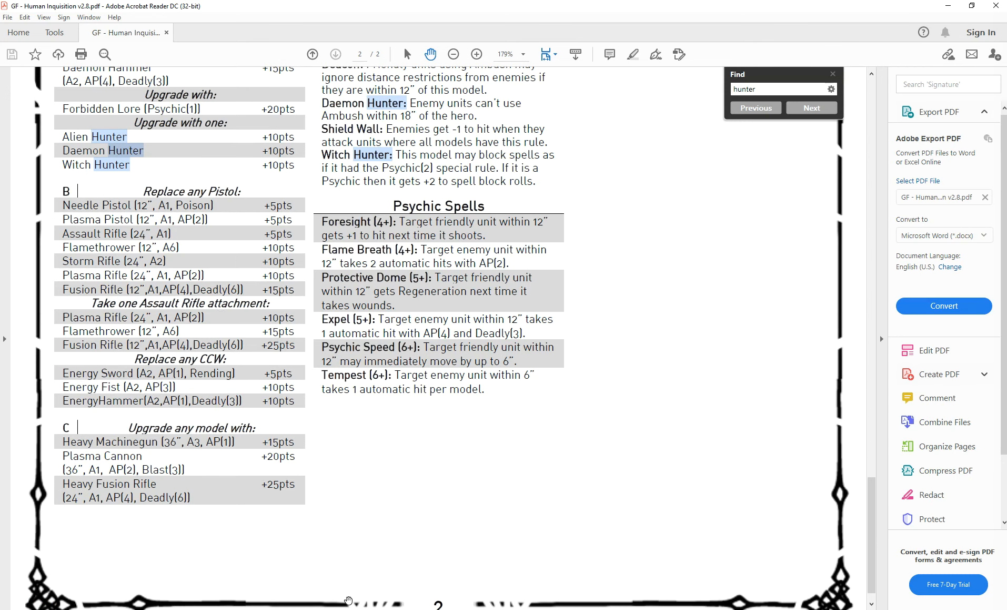
pyautogui.hotkey('alt', 'Tab')
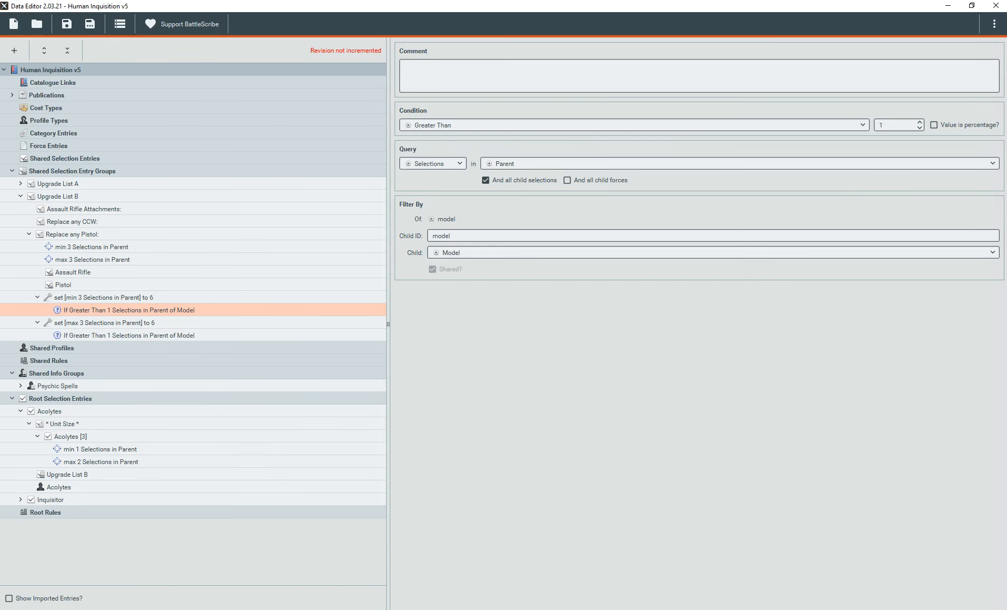
# Add a modifier to the Assault Rifle Attachments group that sets Hidden to true
pyautogui.click(112, 207)
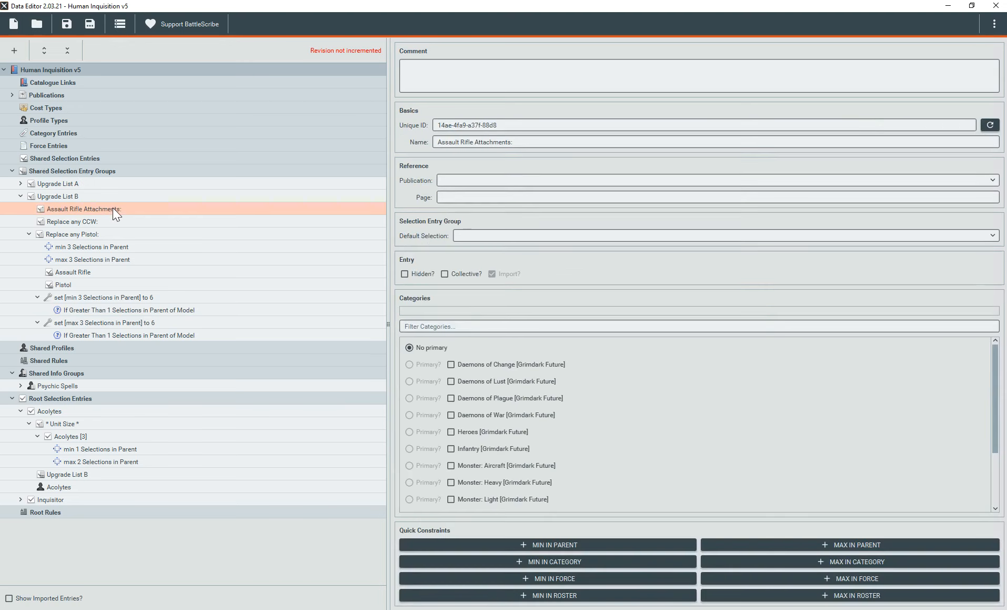
pyautogui.rightClick(113, 209)
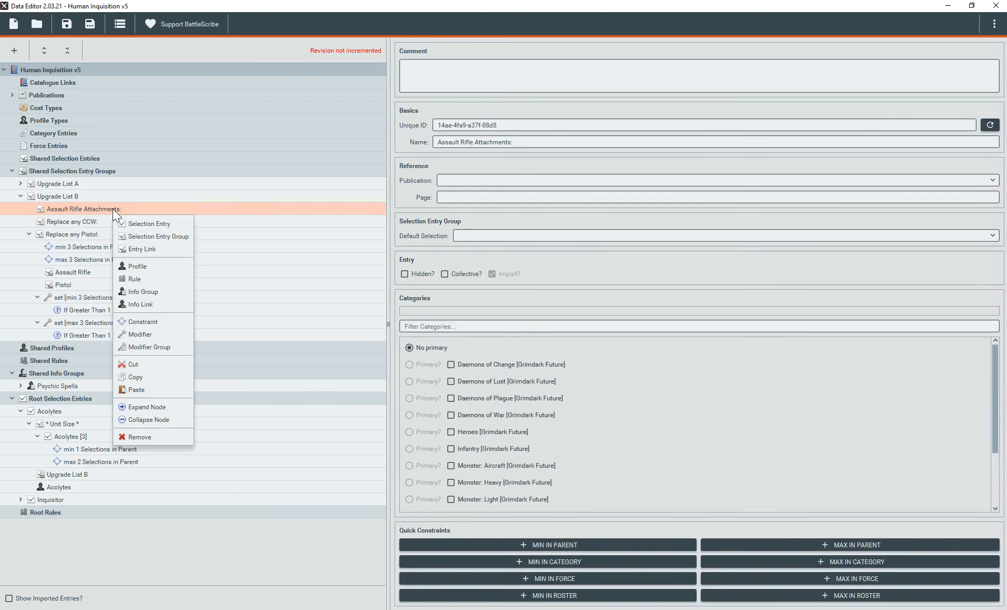
pyautogui.click(151, 334)
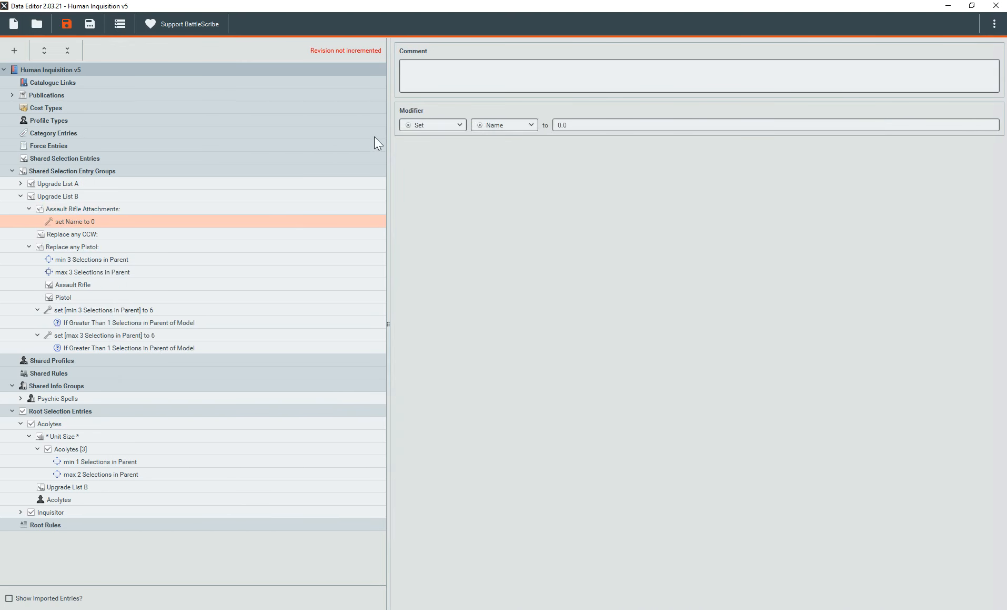
pyautogui.click(447, 126)
pyautogui.click(497, 128)
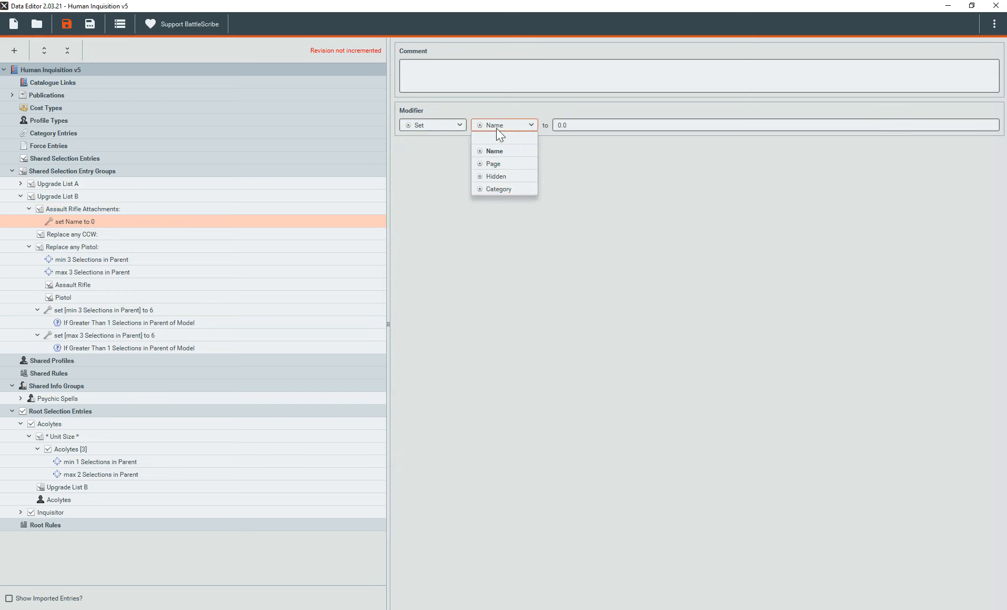
pyautogui.click(523, 175)
pyautogui.click(581, 128)
pyautogui.click(577, 152)
pyautogui.click(79, 209)
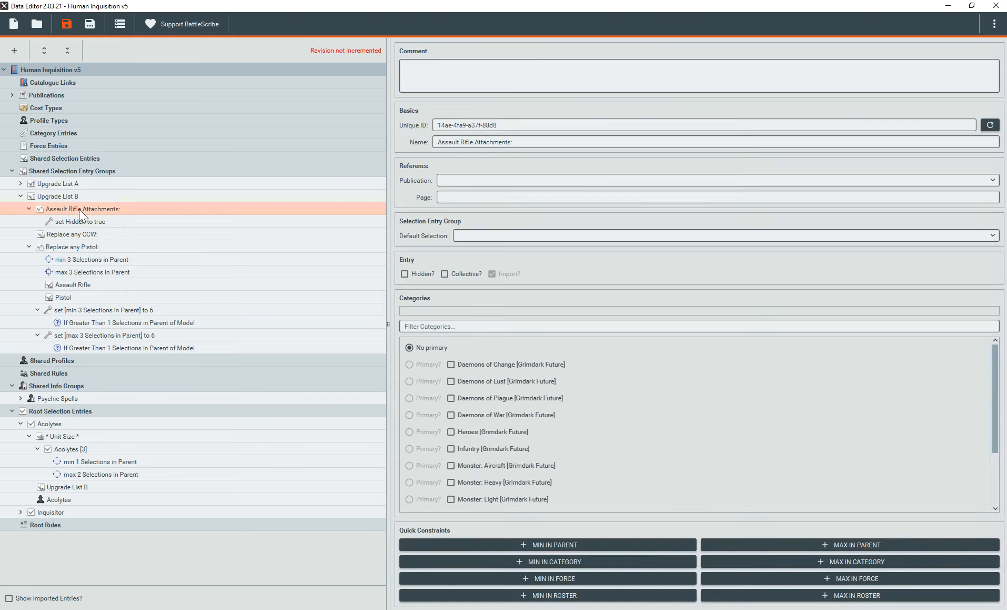
pyautogui.click(479, 234)
# Condition the Hidden modifier on Equal To 0 selections of Assault Rifle (Shared) in Parent, including all child selections
pyautogui.click(118, 221)
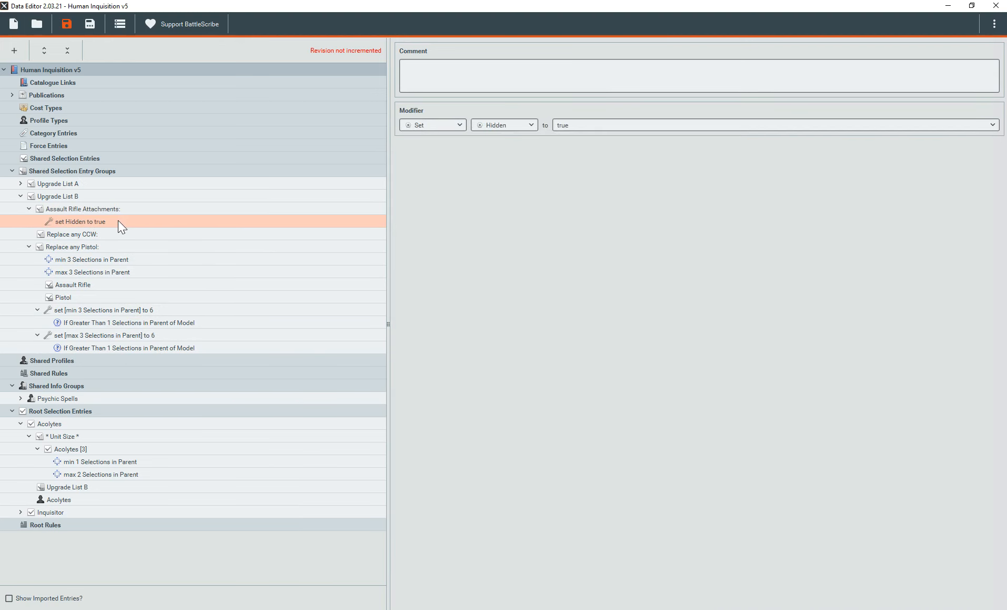
pyautogui.rightClick(119, 223)
pyautogui.click(149, 236)
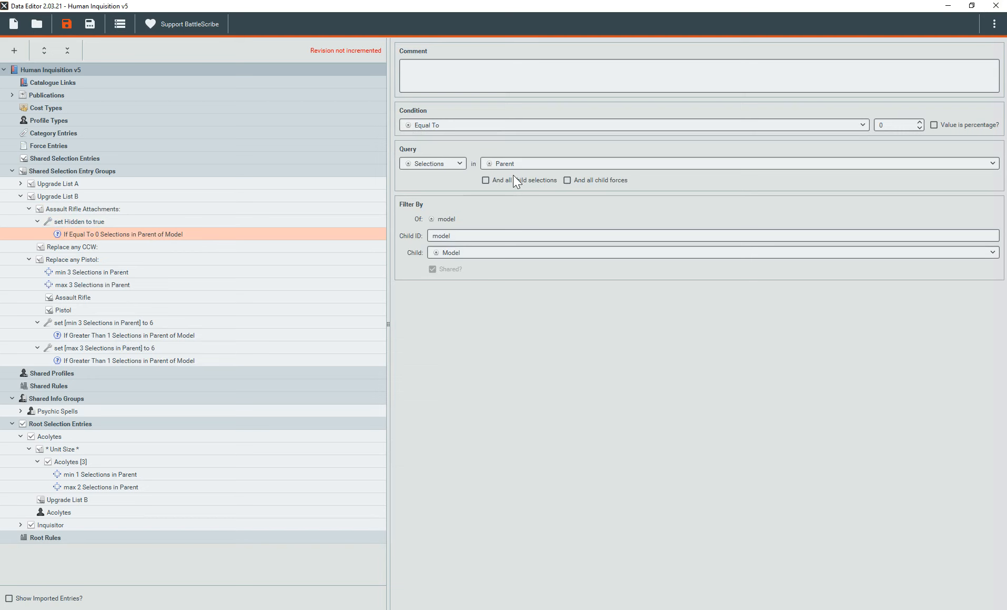
pyautogui.click(486, 180)
pyautogui.click(443, 252)
pyautogui.write('assault')
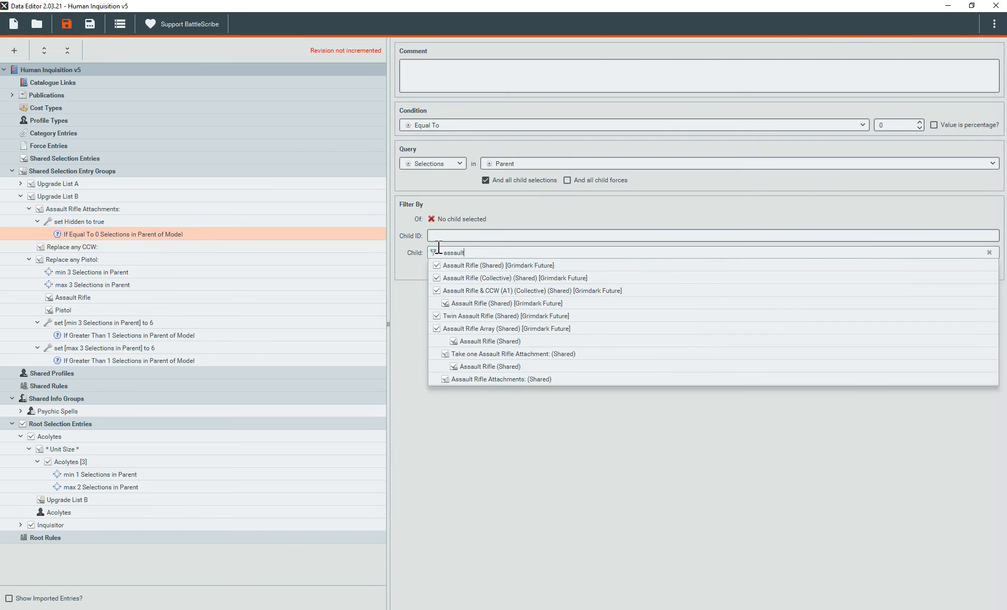
pyautogui.click(467, 264)
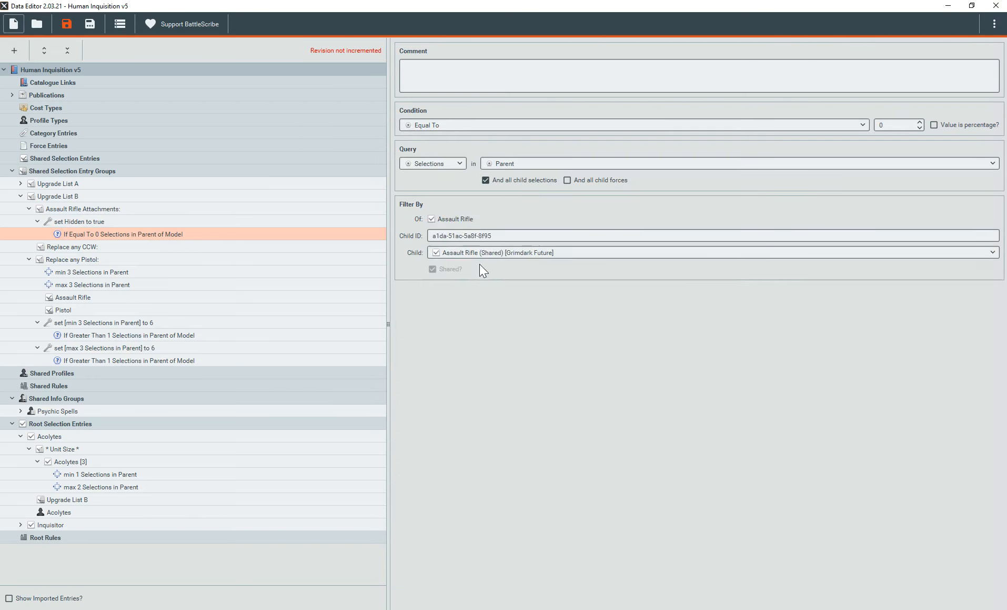
pyautogui.click(191, 219)
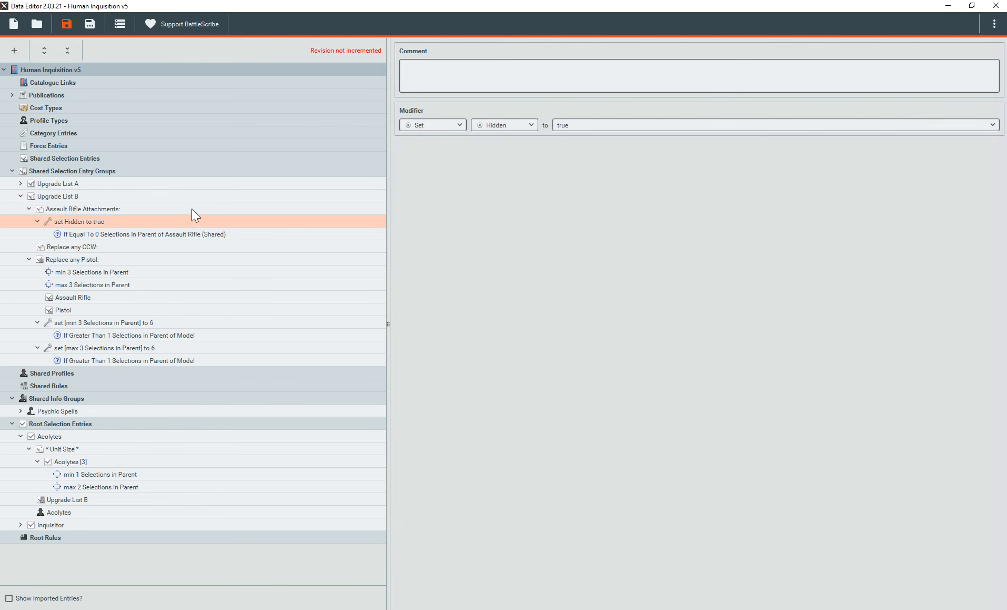
# Give the Assault Rifle Attachments group a maximum constraint of 1 selection in Parent
pyautogui.click(192, 209)
pyautogui.rightClick(191, 208)
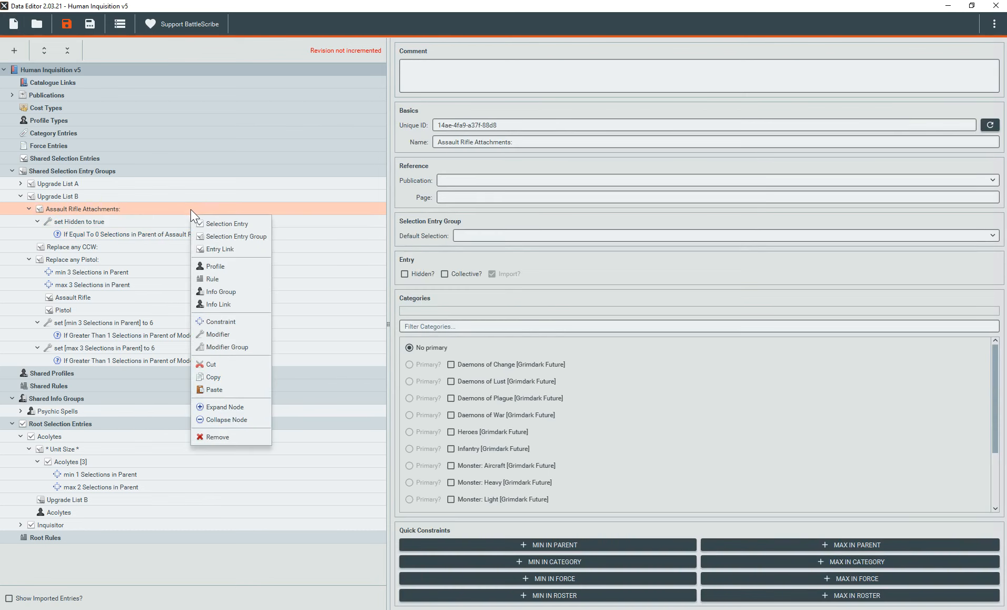
pyautogui.click(766, 540)
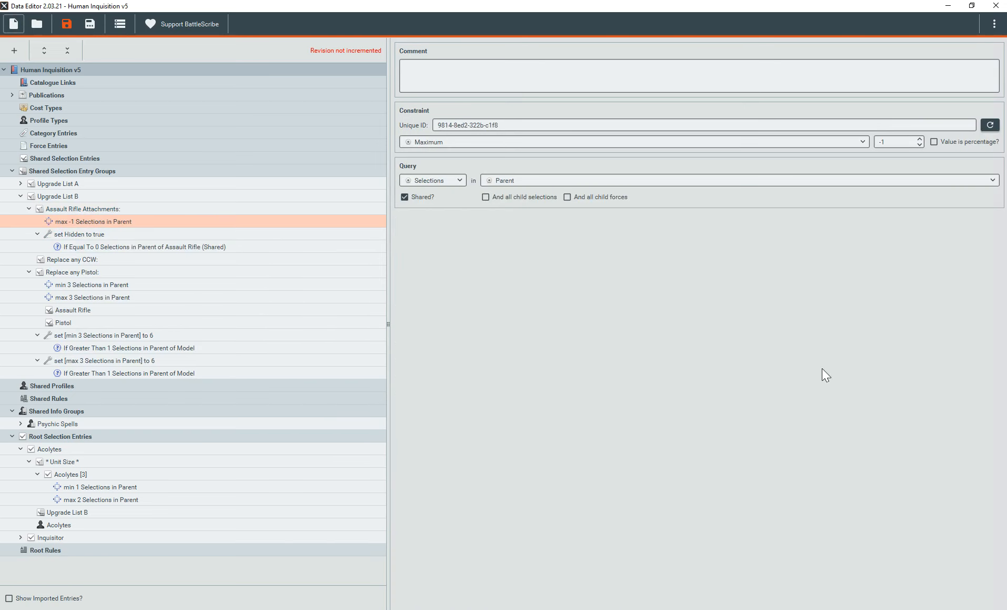
pyautogui.moveTo(889, 141); pyautogui.dragTo(863, 136)
pyautogui.write('1')
pyautogui.press('Tab')
# Add a modifier to Assault Rifle Attachments that sets its maximum selections in Parent to 2
pyautogui.rightClick(123, 211)
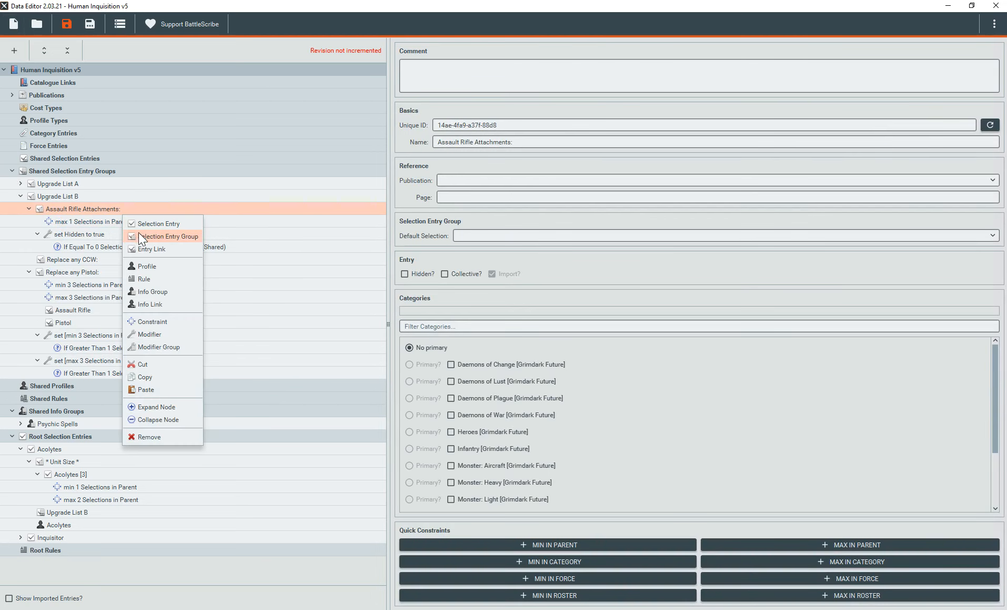
pyautogui.click(152, 335)
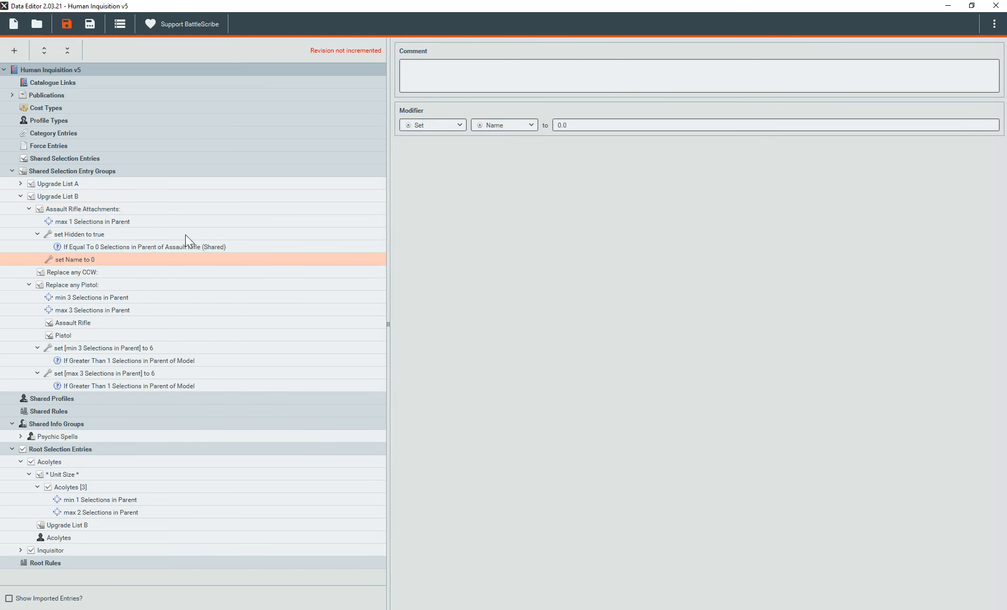
pyautogui.click(502, 128)
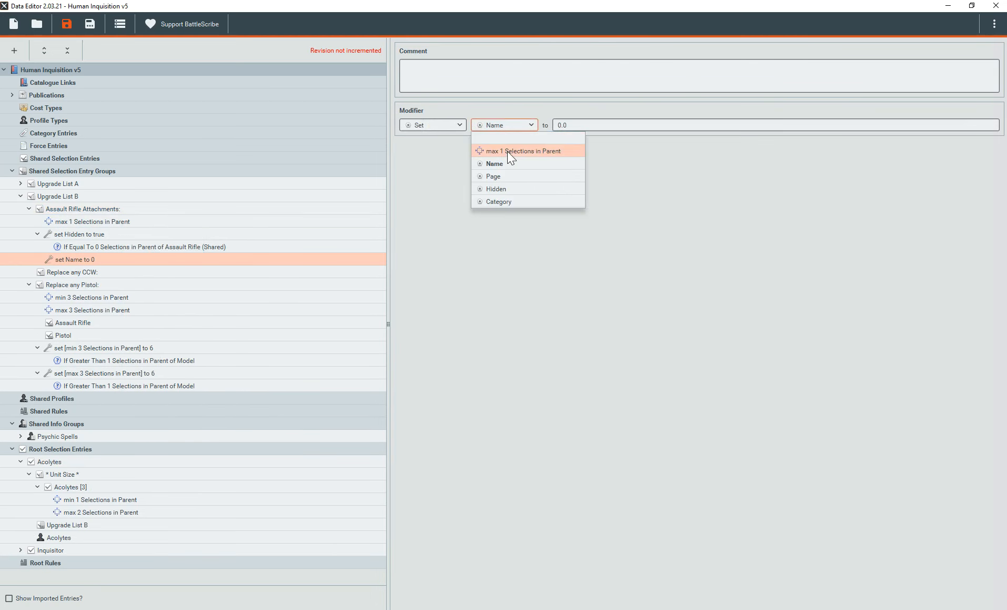
pyautogui.click(508, 151)
pyautogui.moveTo(575, 125); pyautogui.dragTo(537, 119)
pyautogui.write('2')
pyautogui.press('Tab')
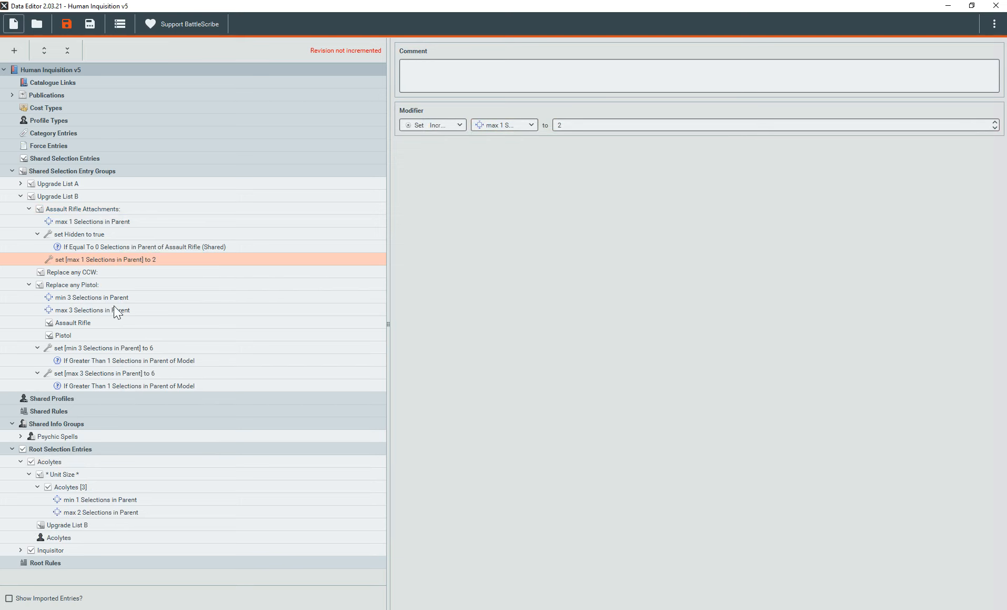
# Copy the Greater Than 1 Model condition from Replace any Pistol's maximum modifier onto the attachments' maximum modifier
pyautogui.click(100, 387)
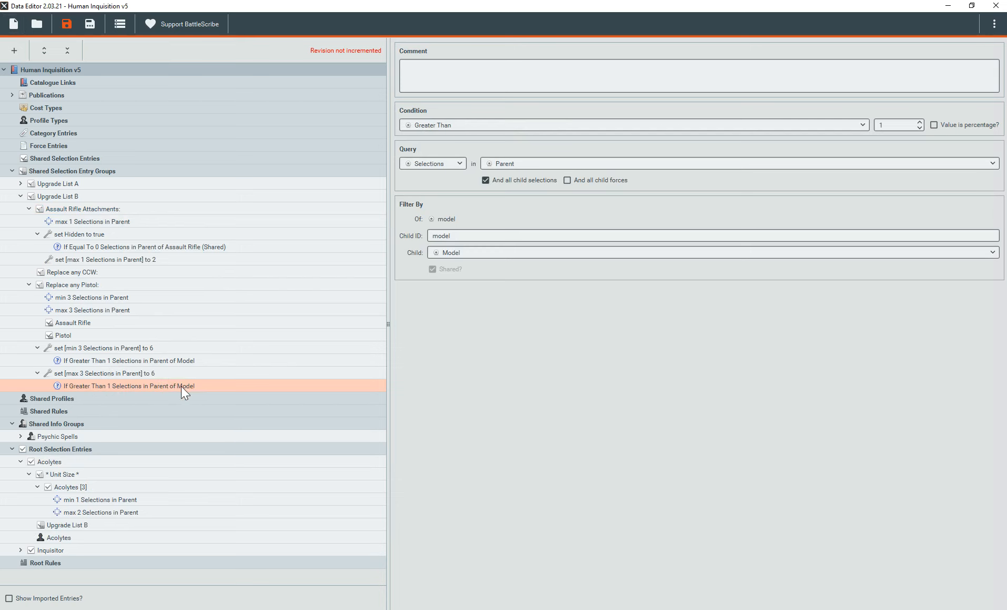
pyautogui.click(132, 259)
pyautogui.hotkey('ctrl', 'v')
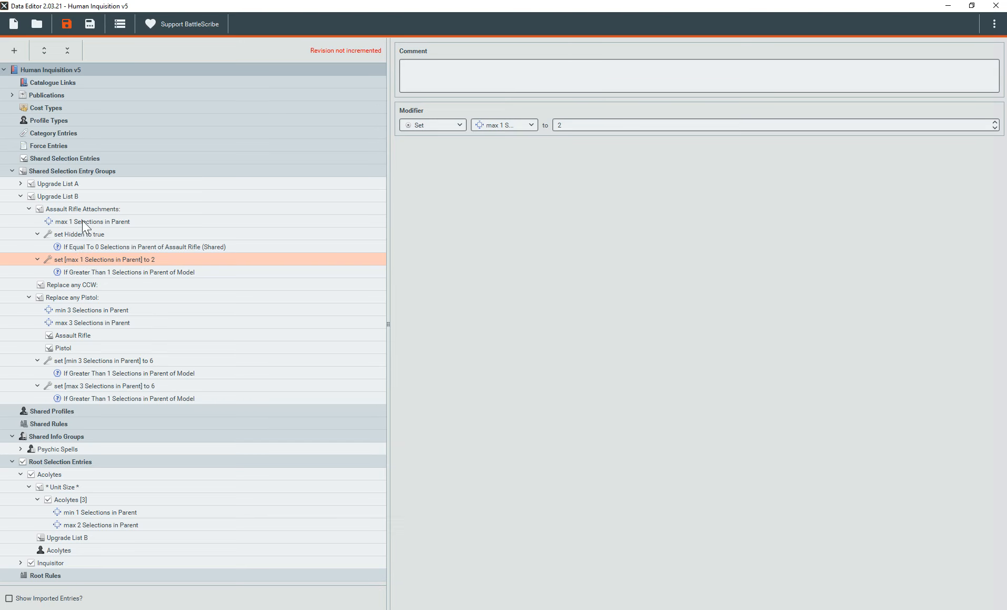
# Check the attachment costs in the PDF and add a Plasma Rifle entry link costing 10 pts to Assault Rifle Attachments
pyautogui.click(108, 208)
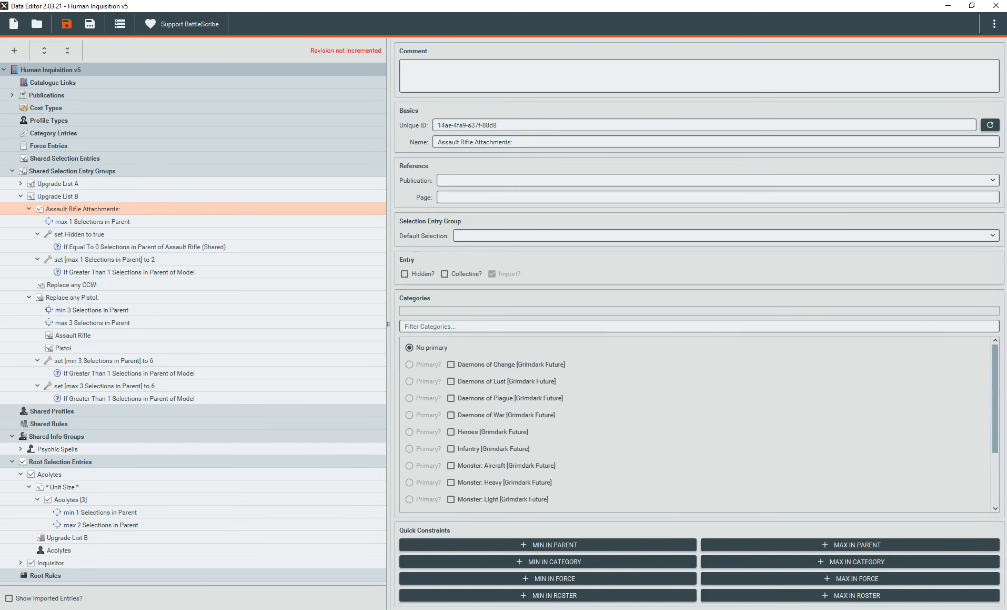
pyautogui.hotkey('alt', 'Tab')
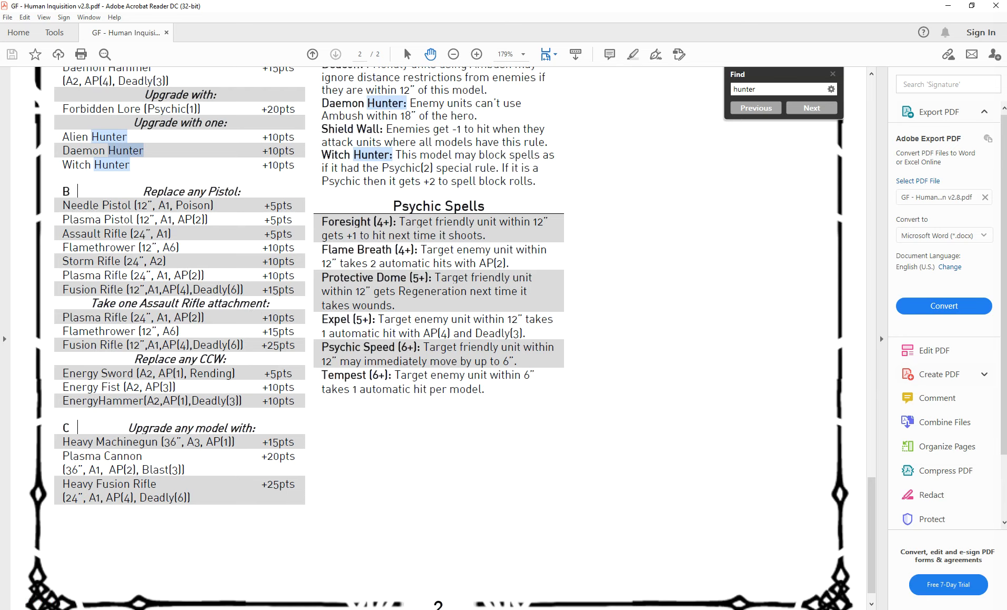
pyautogui.hotkey('alt', 'Tab')
pyautogui.rightClick(61, 210)
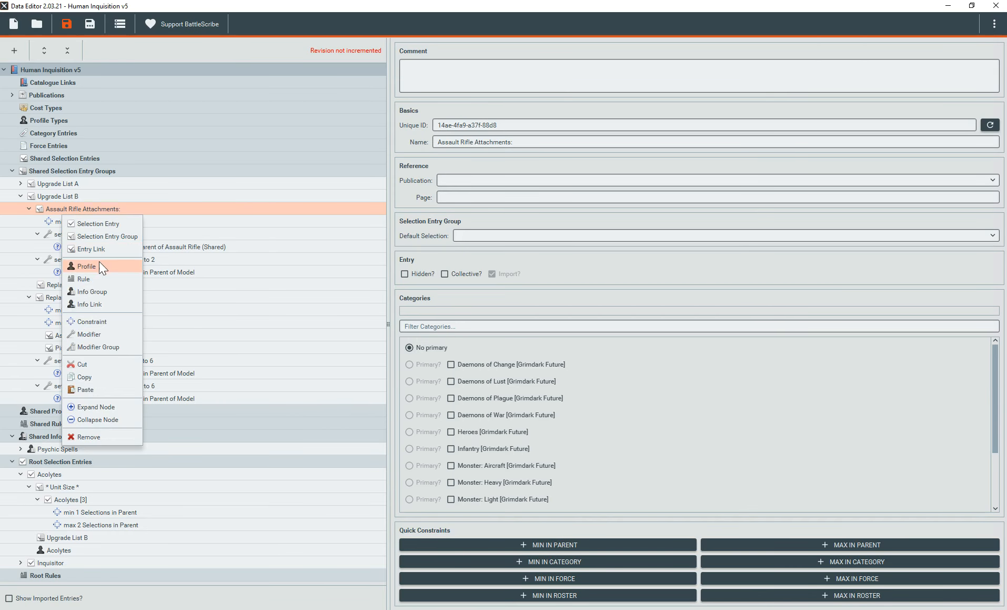
pyautogui.click(102, 246)
pyautogui.click(420, 240)
pyautogui.write('10')
pyautogui.press('Tab')
pyautogui.press('Tab')
pyautogui.write('plasm')
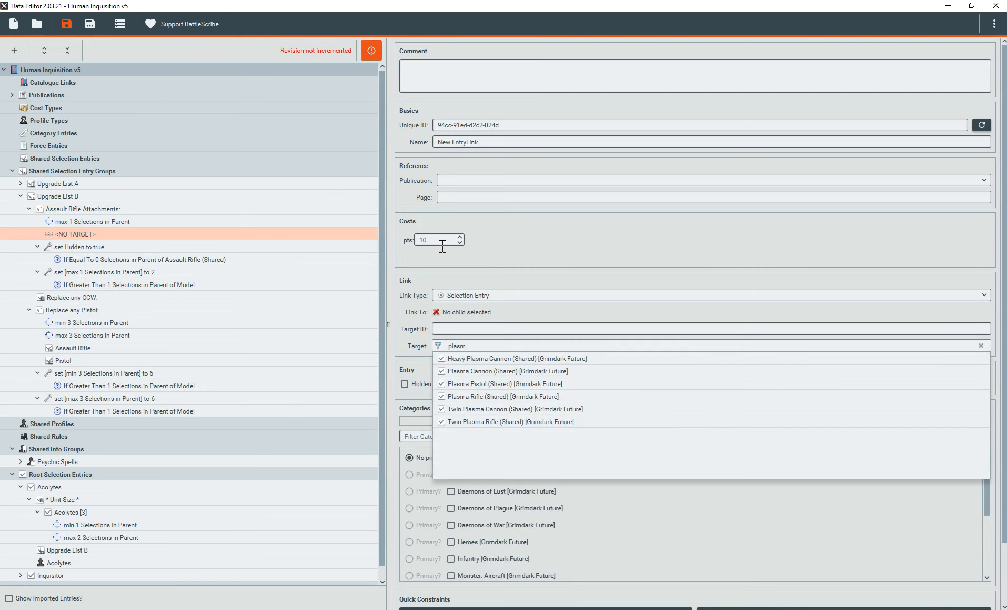
pyautogui.click(528, 397)
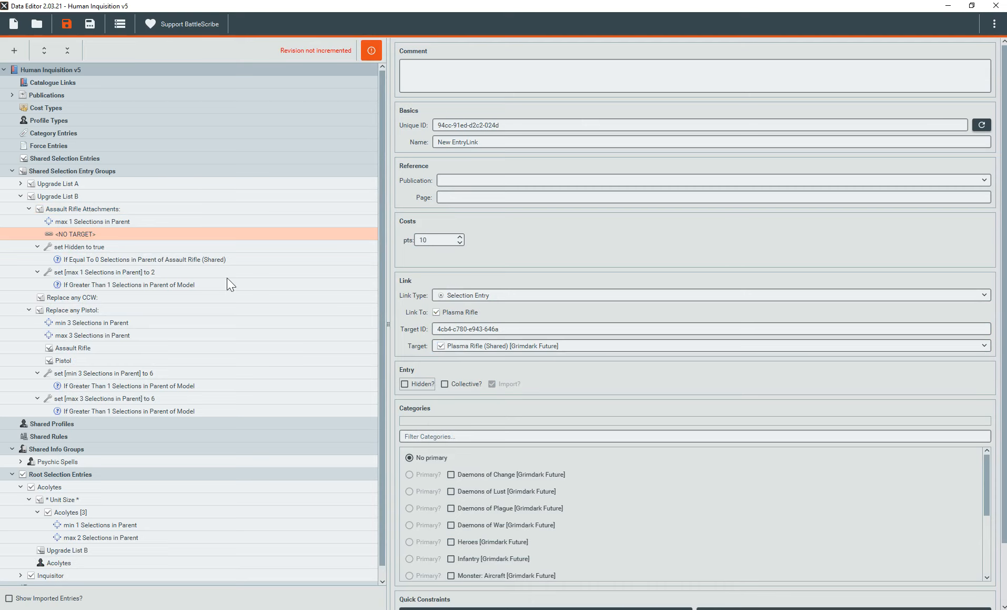
# Add a Flamethrower entry link costing 15 pts to Assault Rifle Attachments and save the catalogue
pyautogui.rightClick(91, 208)
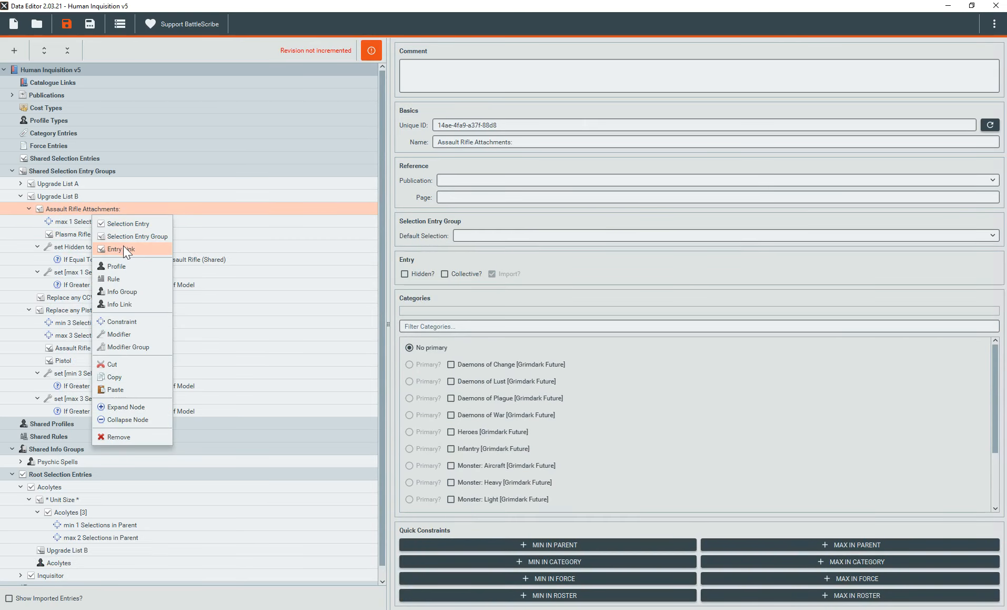
pyautogui.click(123, 245)
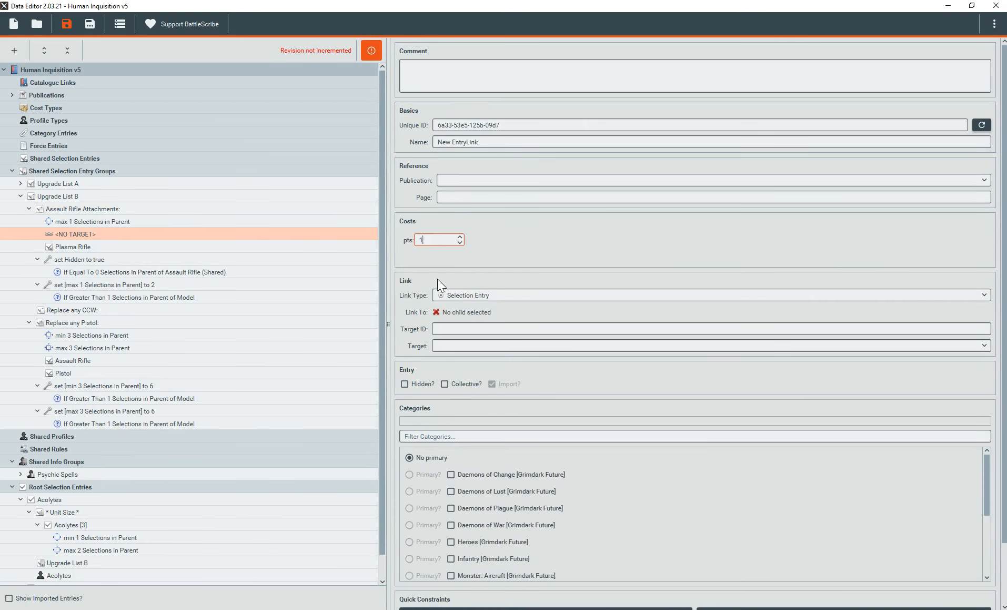
pyautogui.click(478, 343)
pyautogui.write('fla')
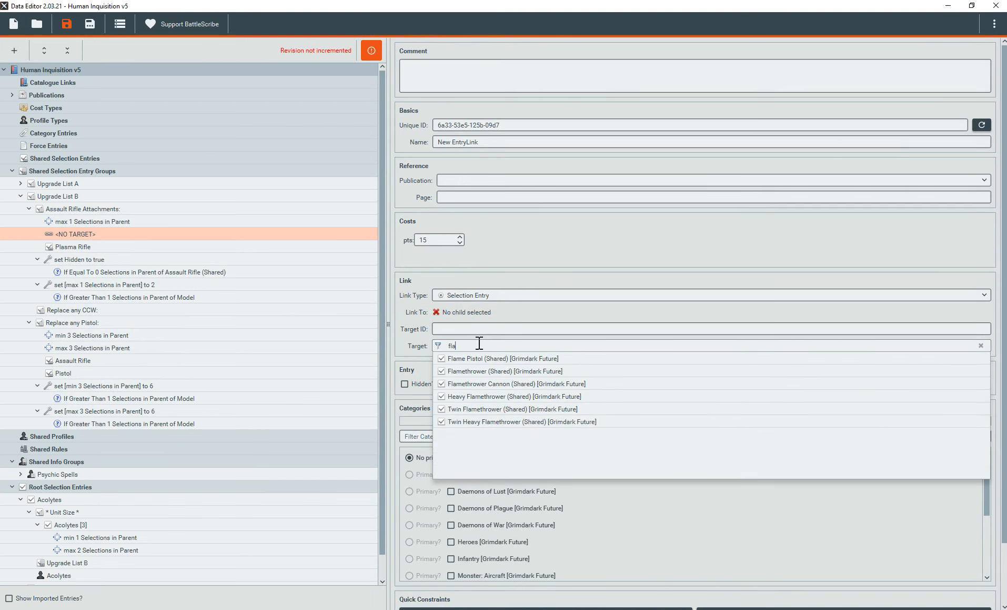
pyautogui.click(505, 371)
pyautogui.click(163, 259)
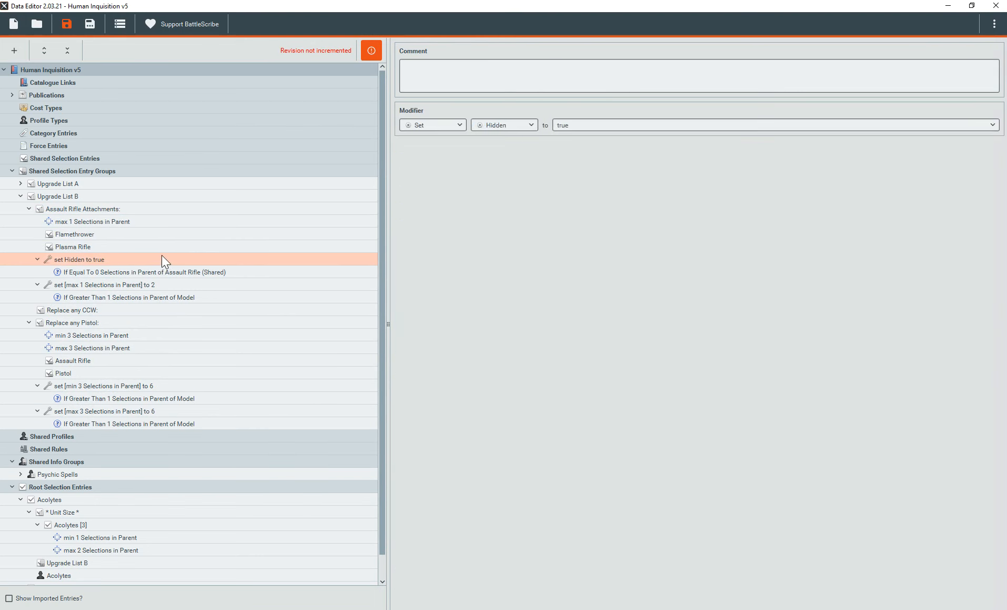
pyautogui.hotkey('ctrl', 's')
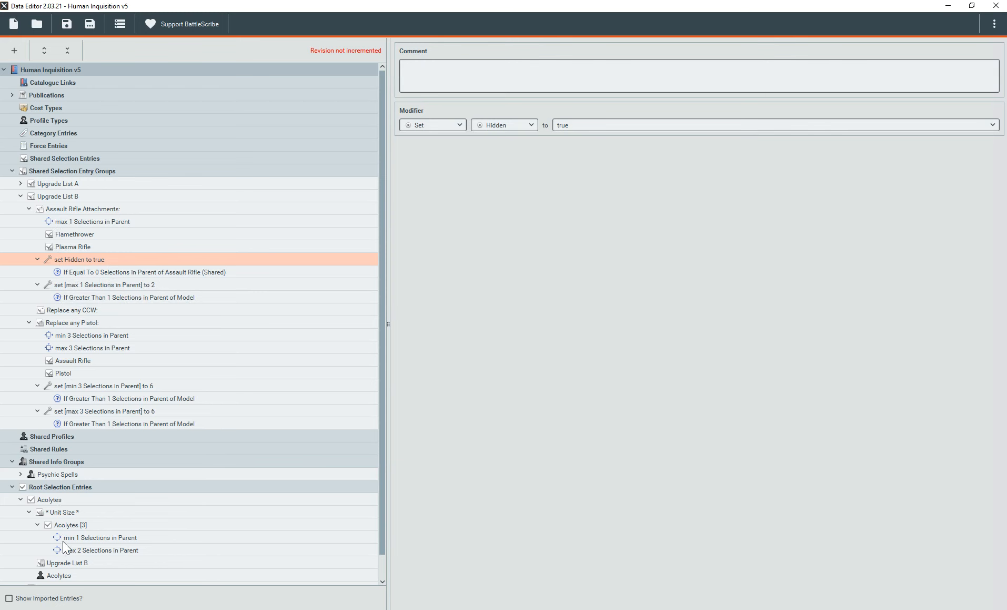
# Switch to the Roster Editor, remove the old Acolytes unit and add a fresh Acolytes unit to the roster
pyautogui.click(71, 526)
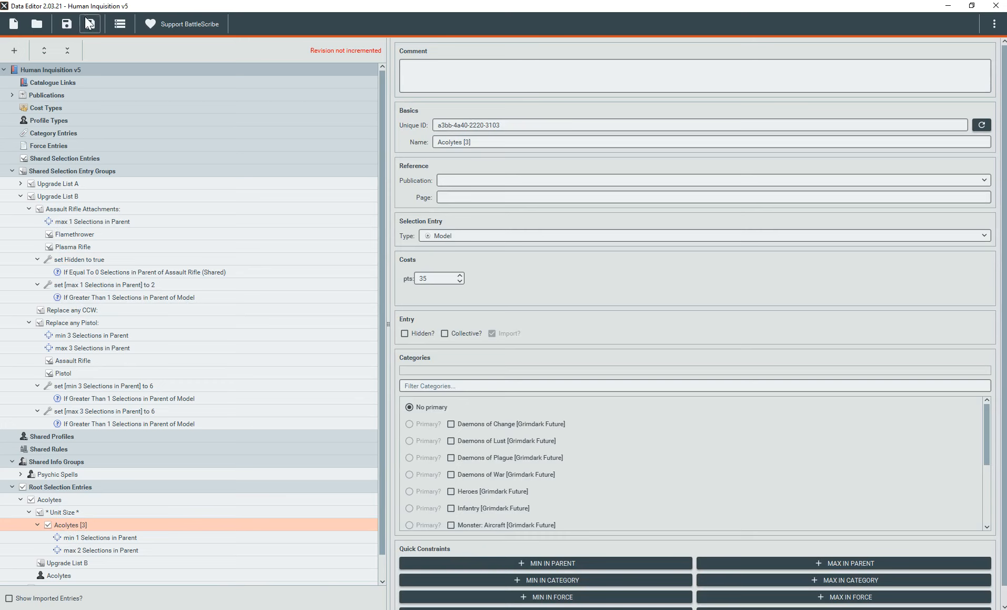
pyautogui.click(309, 609)
pyautogui.click(529, 239)
pyautogui.click(729, 131)
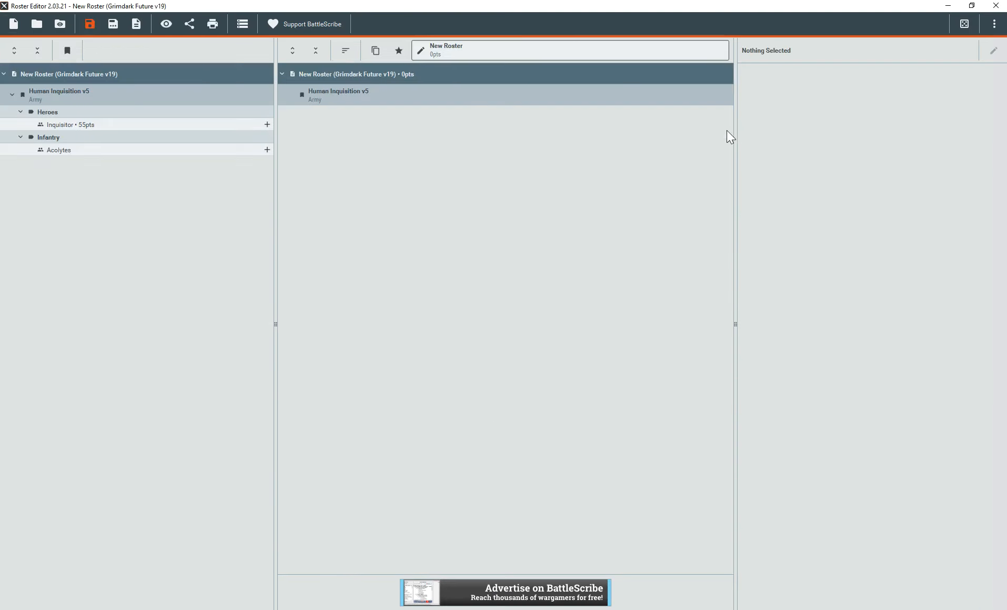
pyautogui.click(201, 151)
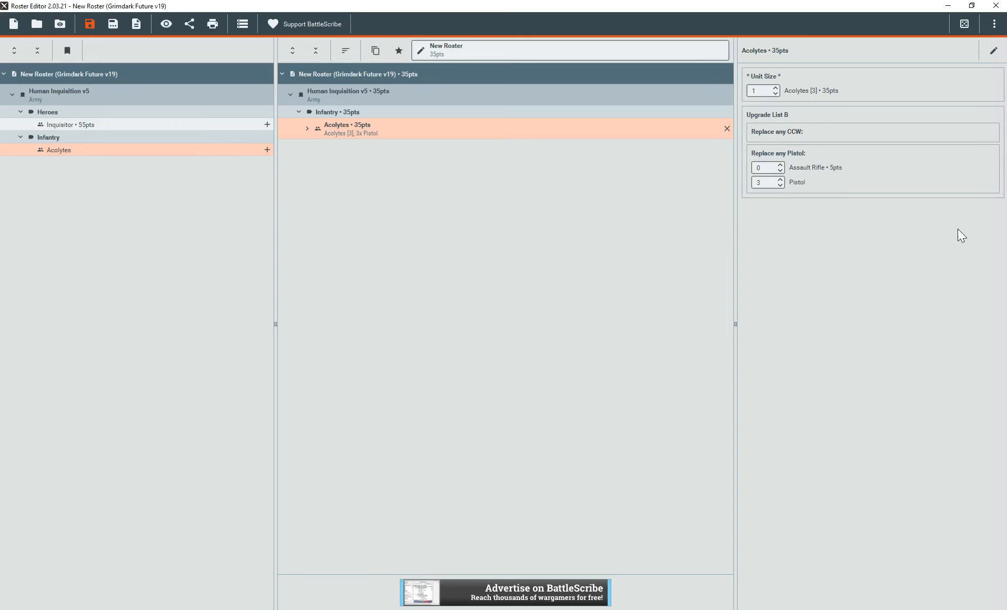
# Test the attachment limit on the Acolytes with 1 Assault Rifle, 2 Pistols, 1 Plasma Rifle and 1 Flamethrower, raising the unit size to 2
pyautogui.click(781, 165)
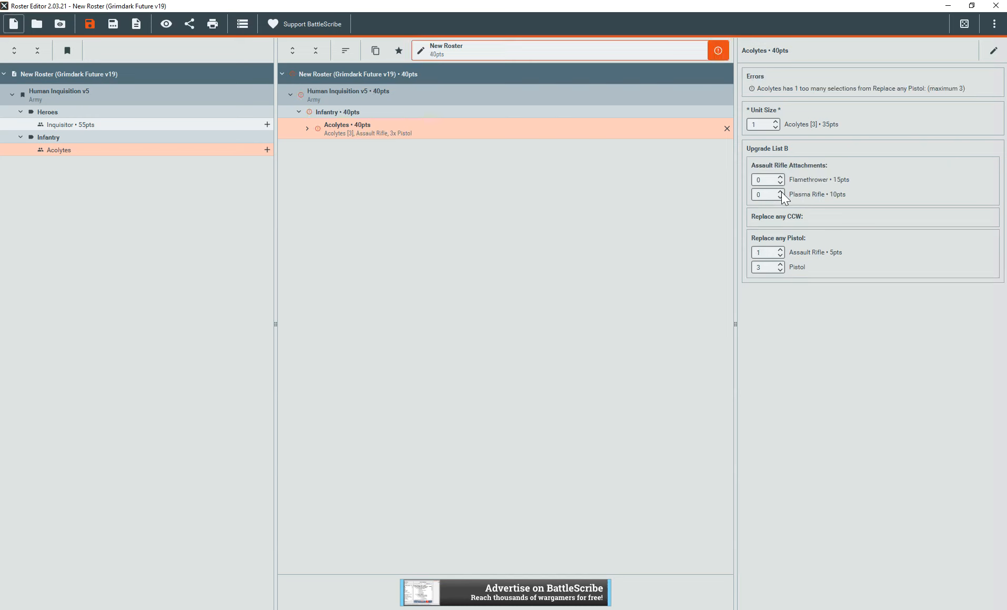
pyautogui.click(780, 270)
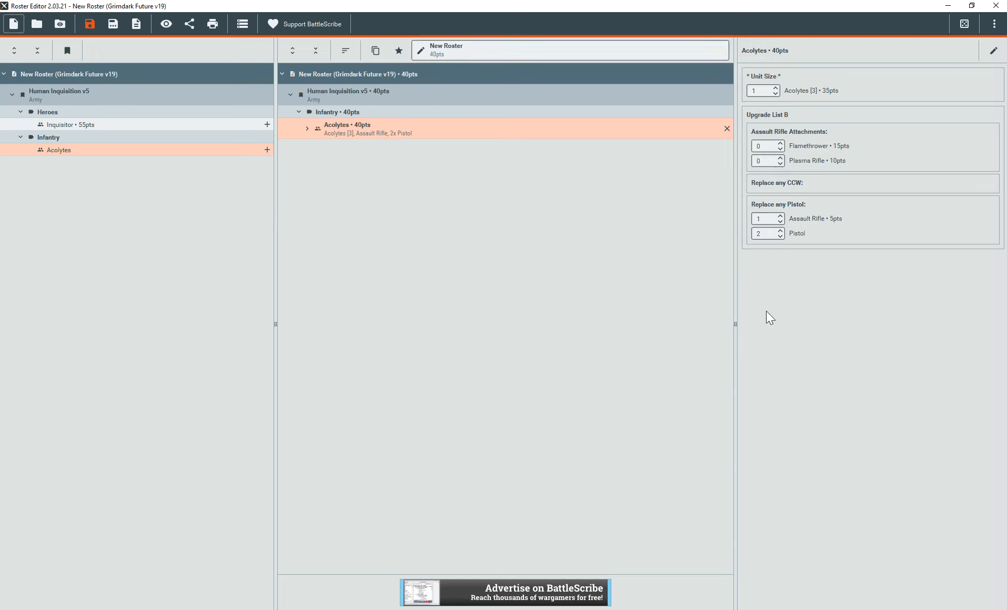
pyautogui.click(781, 158)
pyautogui.click(782, 142)
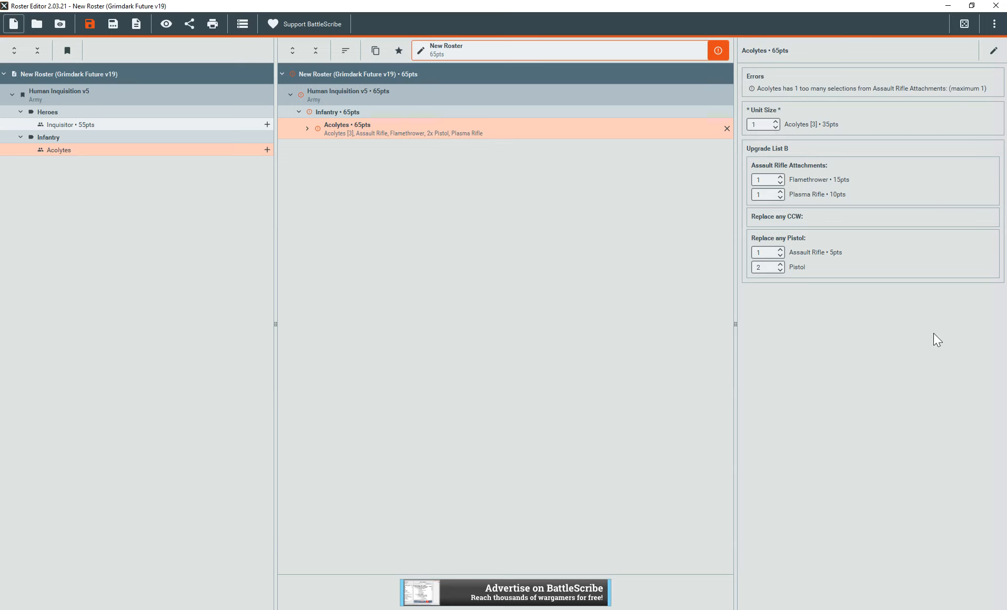
pyautogui.click(776, 121)
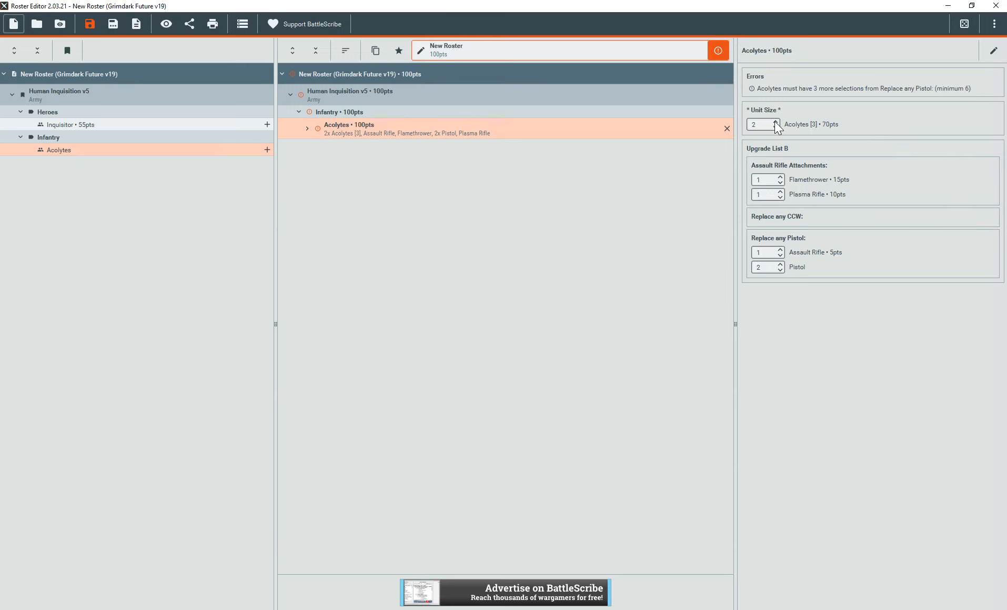
# Raise the Pistol count of the Acolytes test unit to 5
pyautogui.click(780, 264)
pyautogui.click(780, 264)
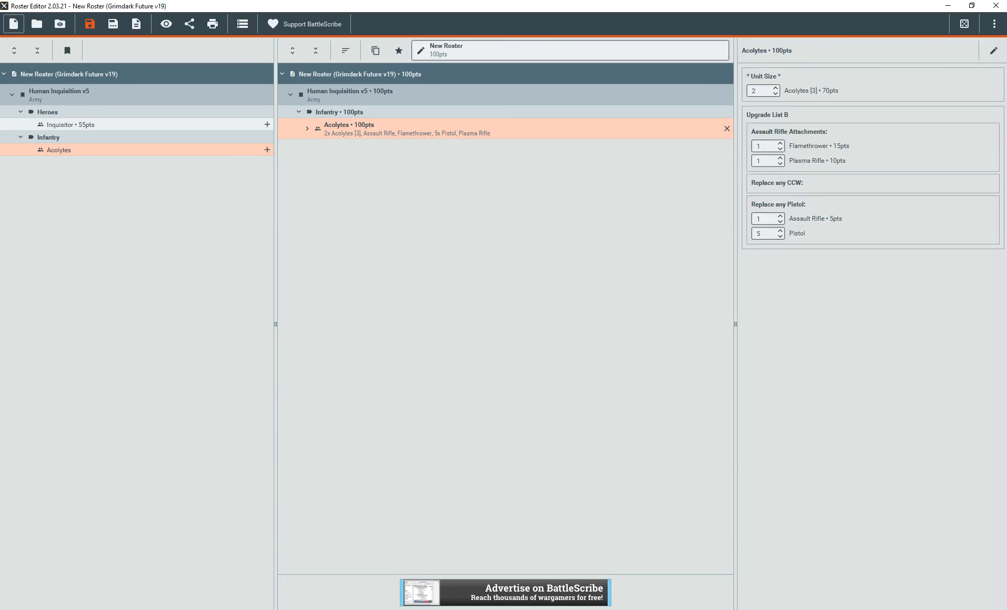
# Switch to the Data Editor and add a Greater Than 1 condition to the Assault Rifle Attachments modifier that sets the maximum to 2
pyautogui.click(337, 609)
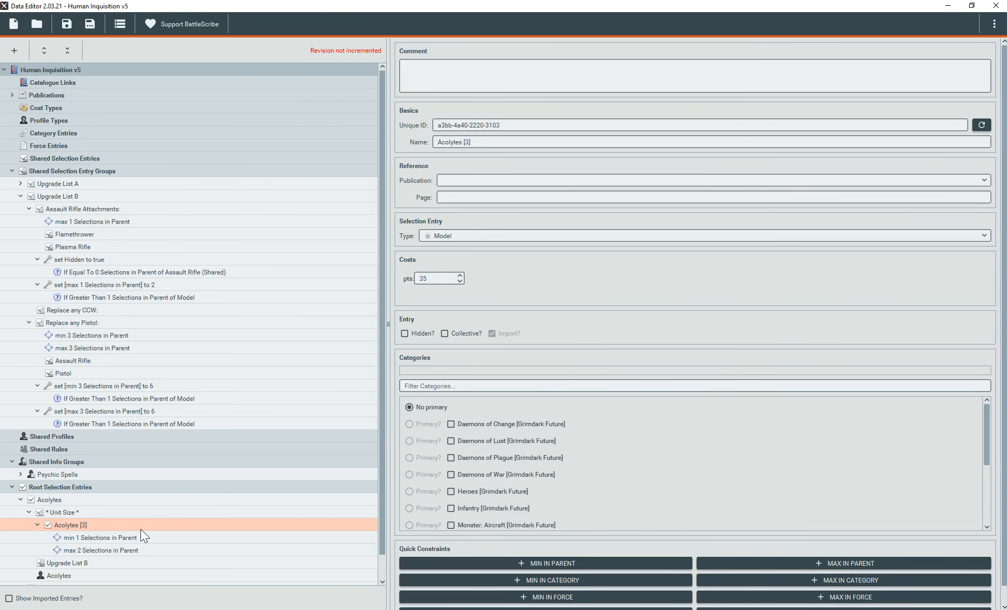
pyautogui.click(100, 286)
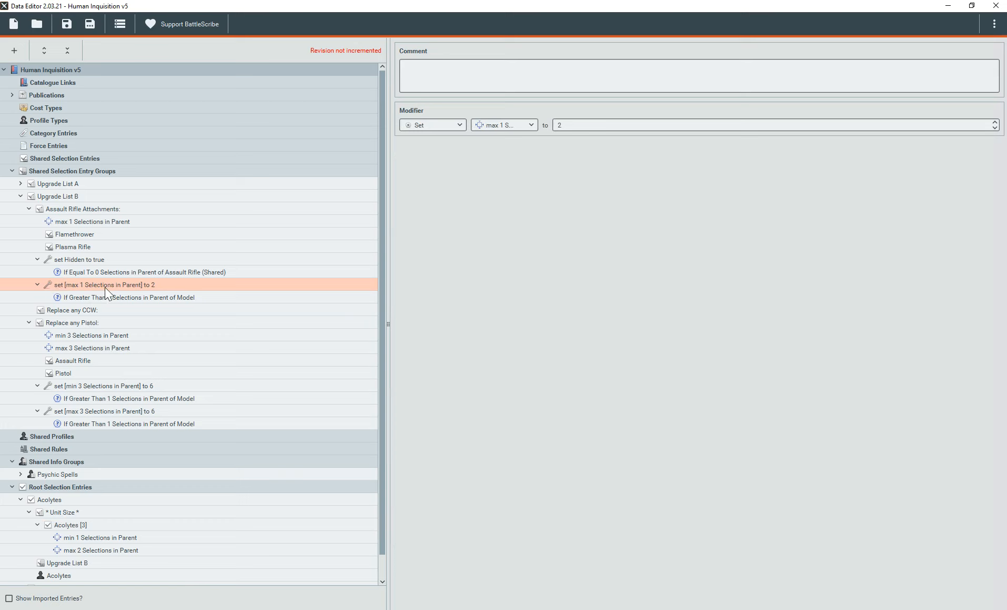
pyautogui.rightClick(150, 285)
pyautogui.click(178, 300)
pyautogui.click(467, 127)
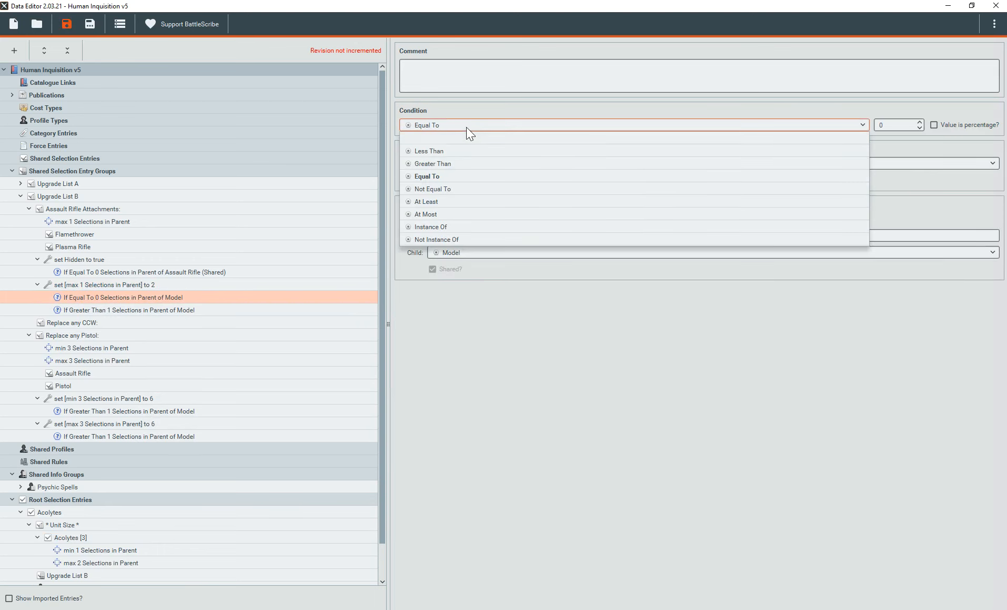
pyautogui.click(467, 164)
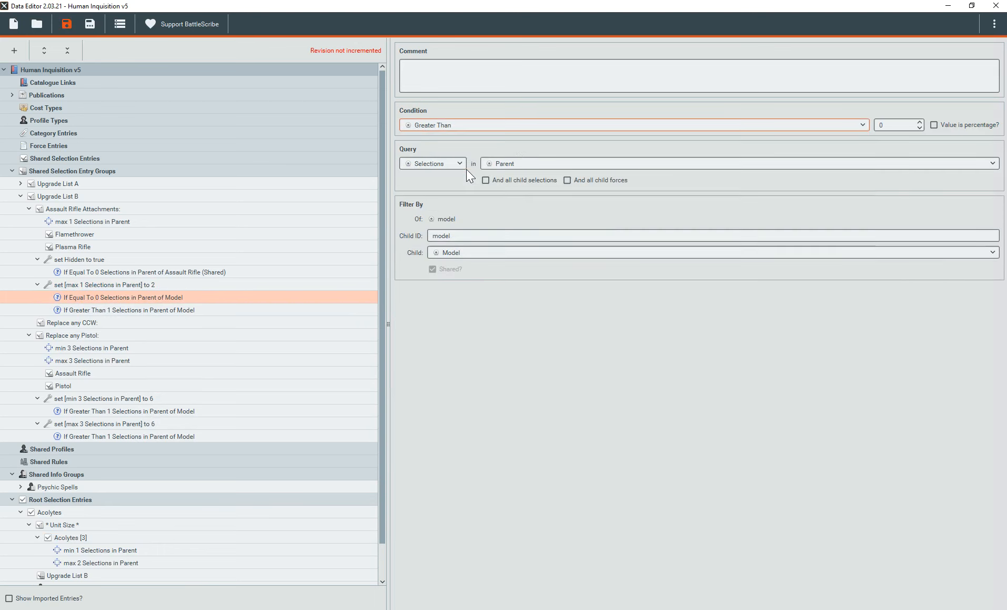
pyautogui.click(918, 122)
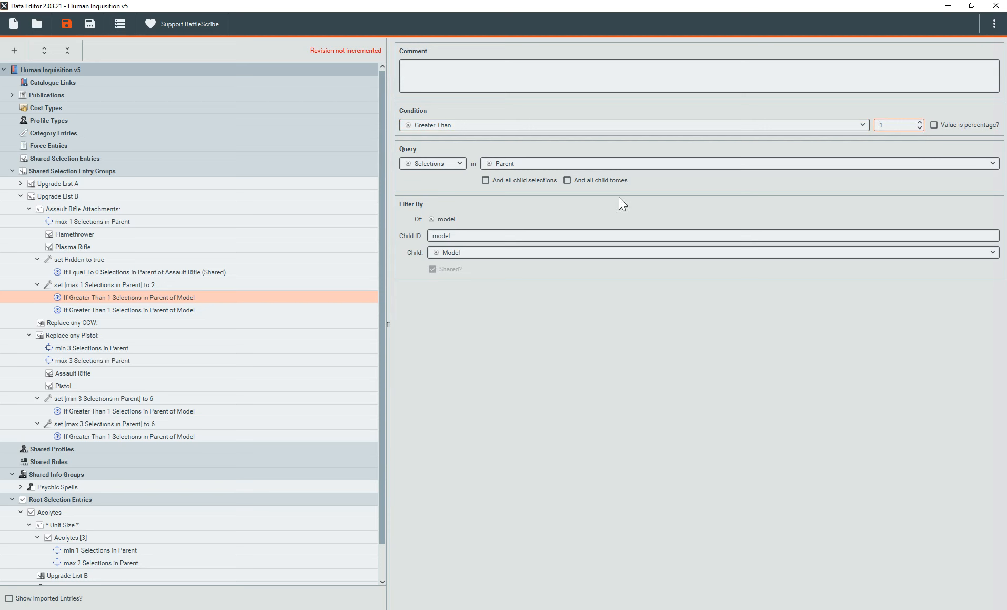
# Make the new condition include all child selections, filter it by Assault Rifle (Shared) [Grimdark Future], save the catalogue and compare both conditions
pyautogui.click(486, 179)
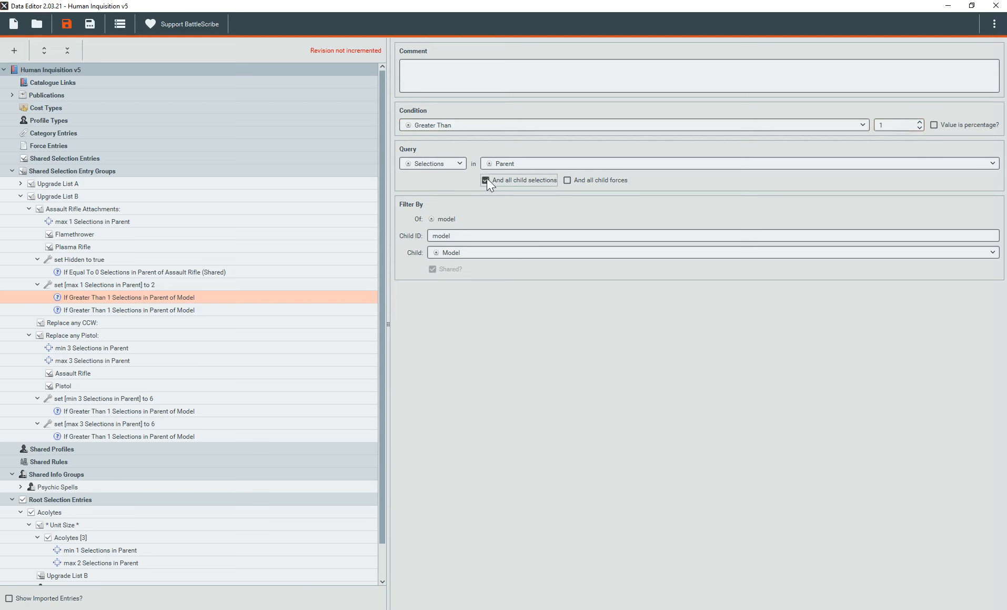
pyautogui.click(470, 253)
pyautogui.write('ass')
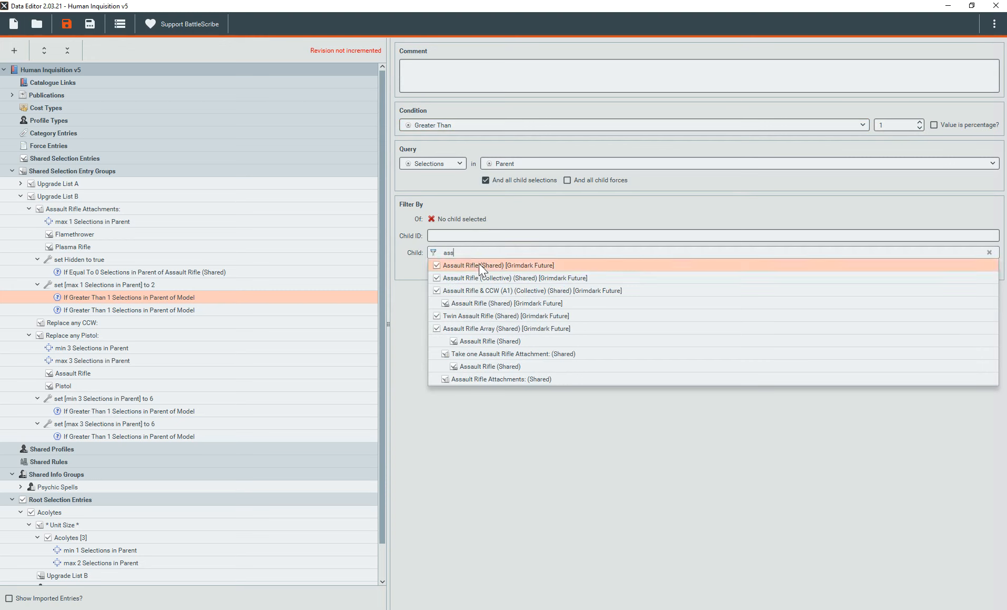
pyautogui.click(479, 262)
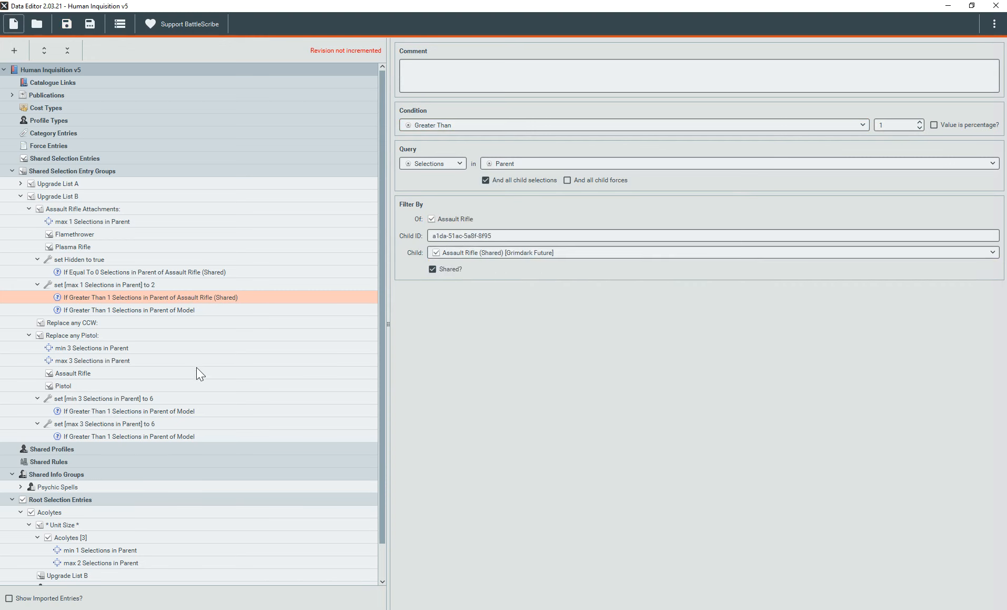
pyautogui.click(193, 310)
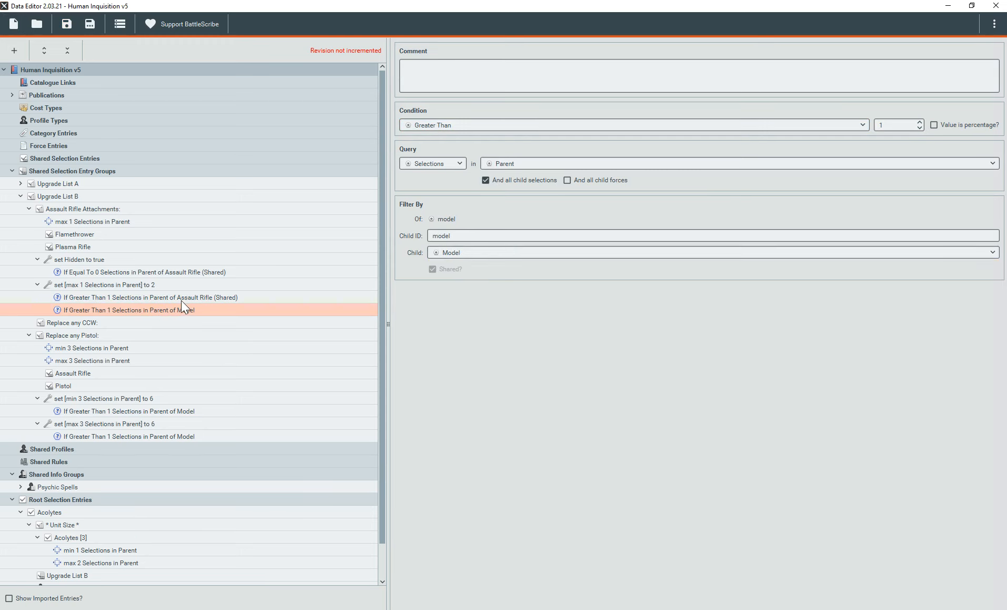
pyautogui.click(184, 299)
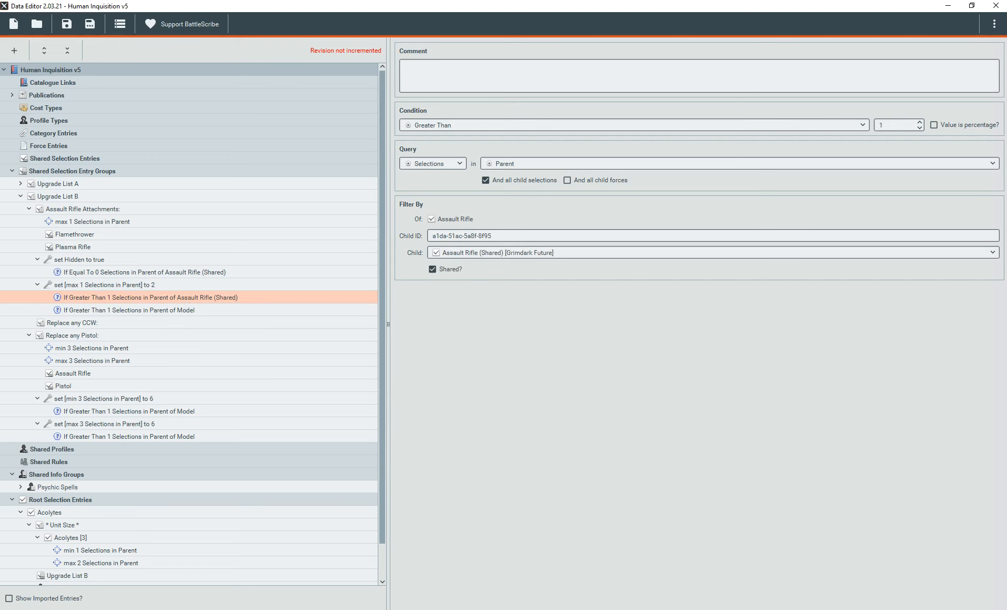
# Switch to the Roster Editor, remove the old Acolytes unit and add a fresh one
pyautogui.hotkey('alt', 'Tab')
pyautogui.click(530, 242)
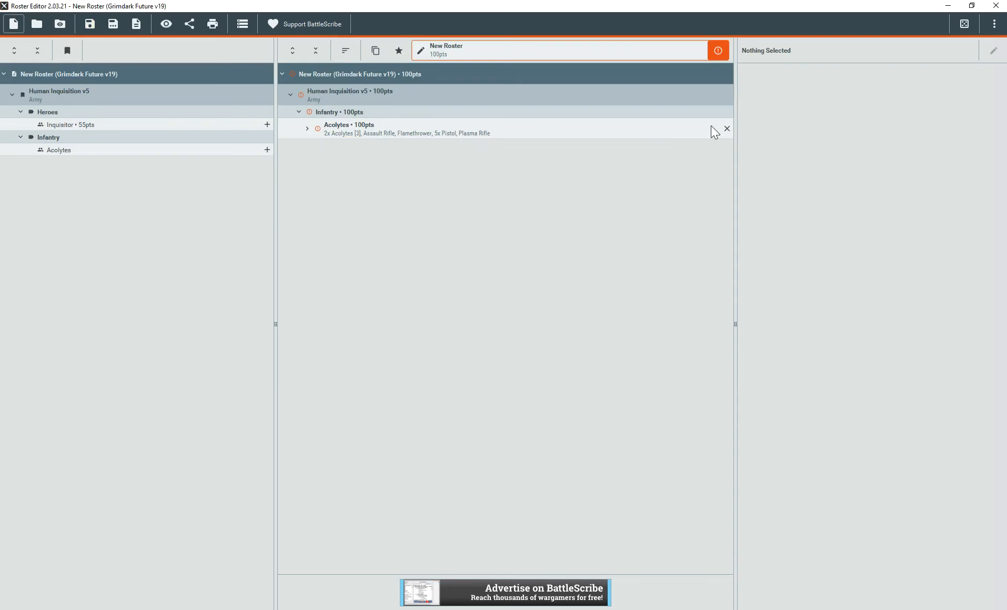
pyautogui.click(728, 128)
pyautogui.click(165, 150)
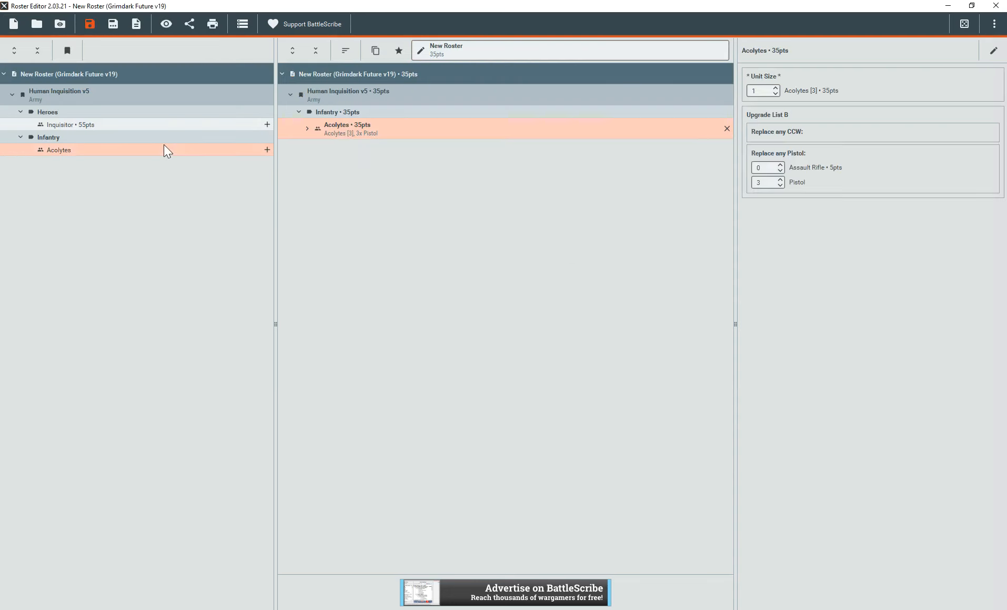
# Set the Acolytes unit size to 2 and the Assault Rifle count to 3
pyautogui.click(776, 88)
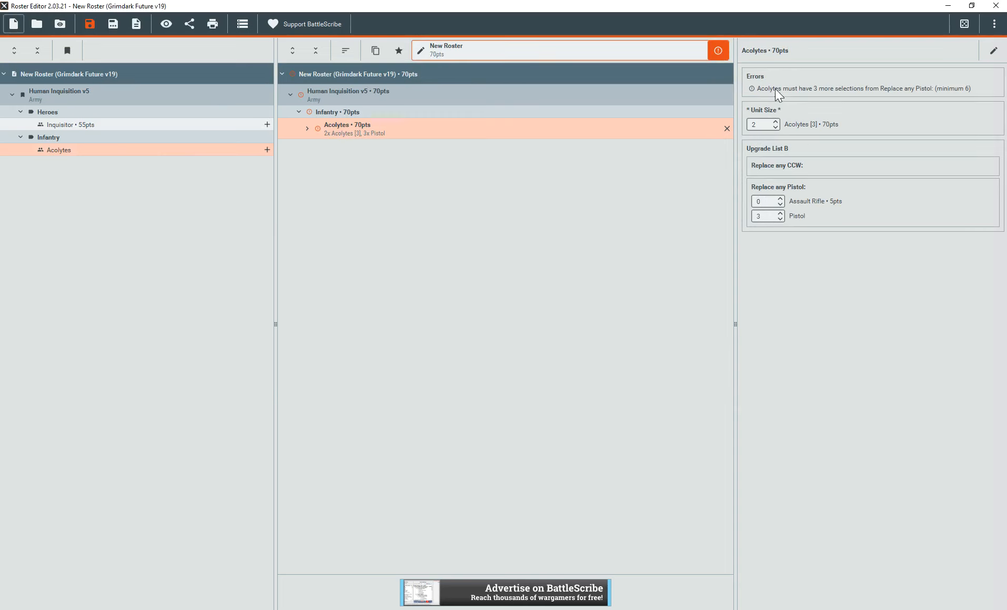
pyautogui.click(779, 198)
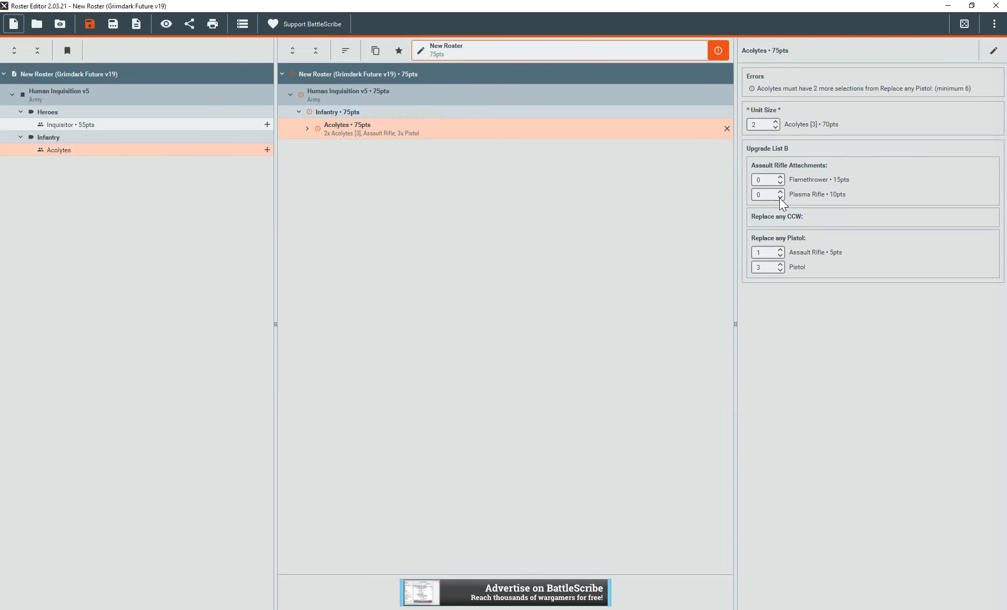
pyautogui.click(780, 251)
pyautogui.click(781, 251)
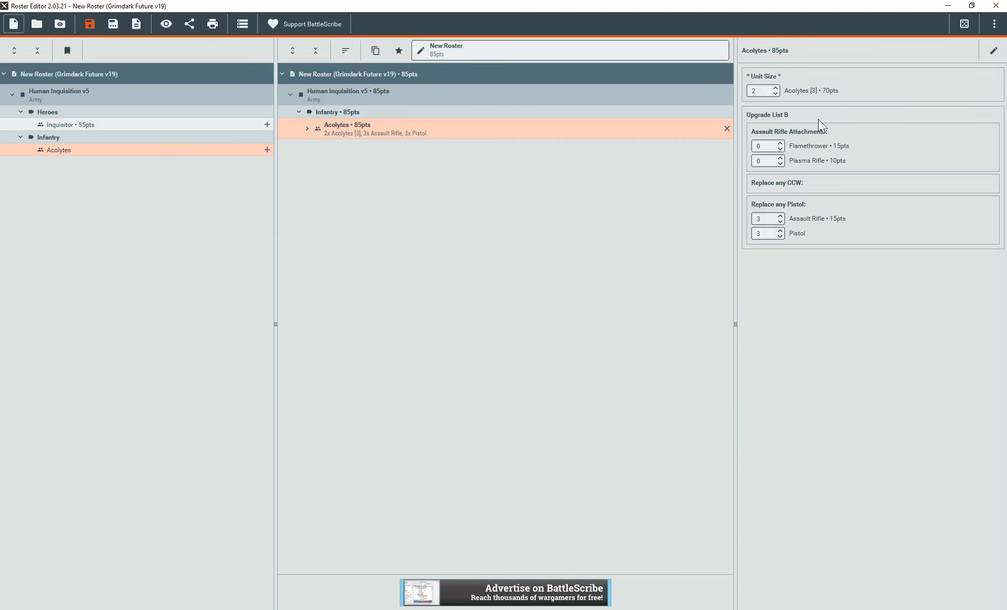
# Test the attachment limit with 1 Flamethrower and 2 Plasma Rifles, and reduce the Plasma Rifles back to 1
pyautogui.click(780, 157)
pyautogui.click(781, 143)
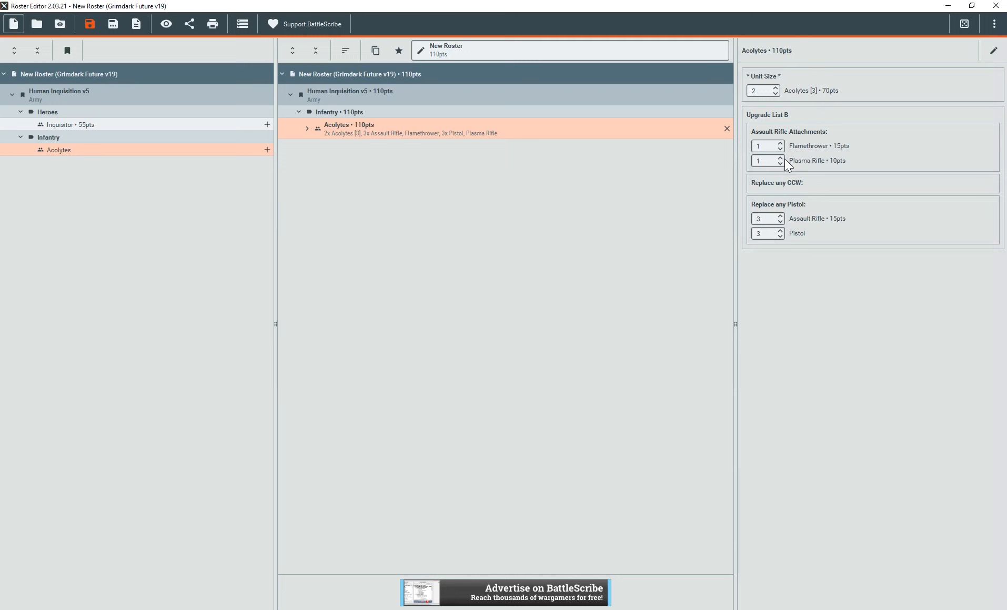
pyautogui.click(781, 157)
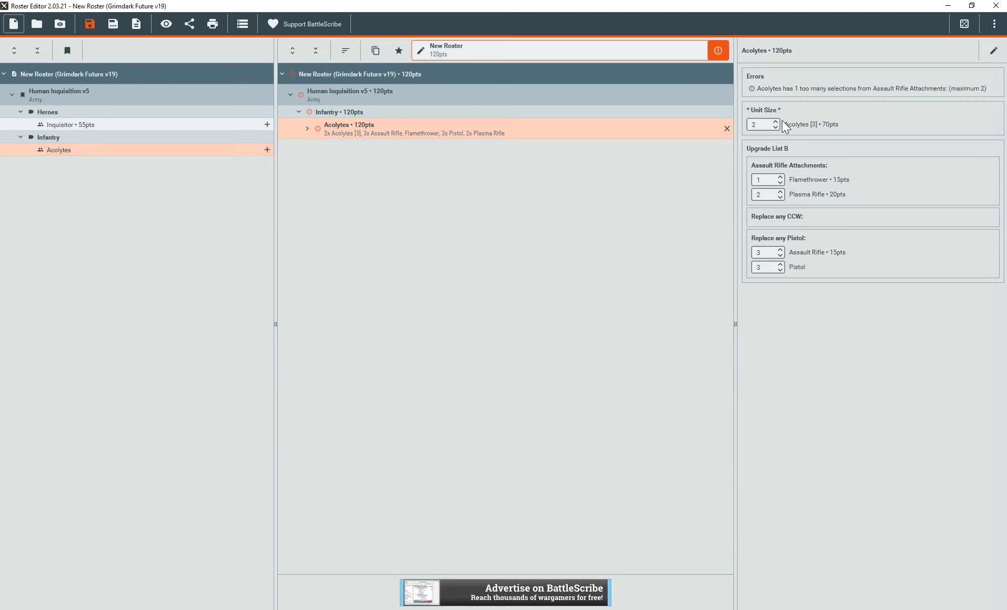
pyautogui.click(780, 198)
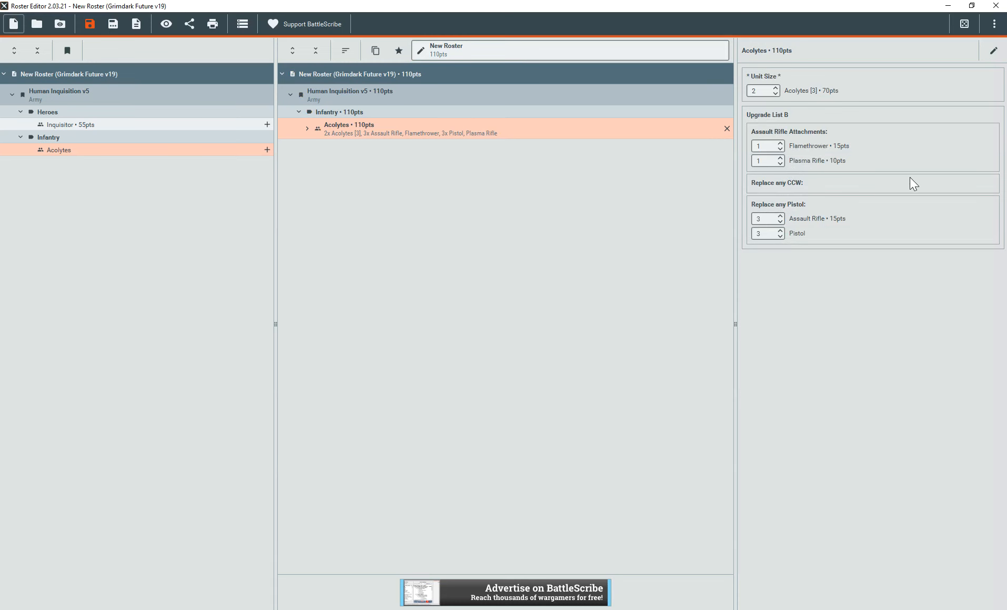
# Review Upgrade List B in the PDF, the test roster, the catalogue's revision details and the attachment modifier's Model condition
pyautogui.hotkey('alt', 'Tab')
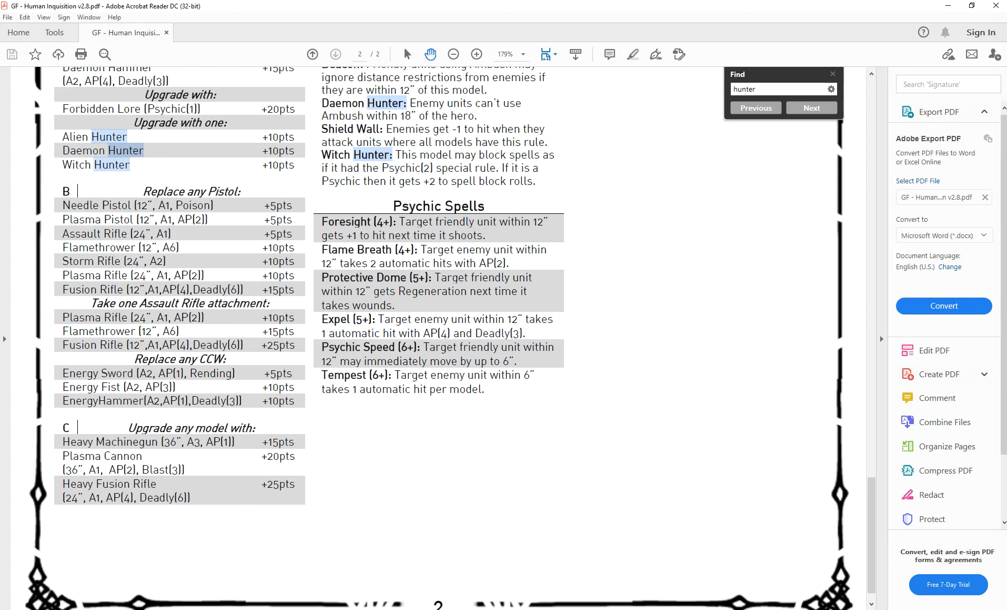
pyautogui.hotkey('alt', 'Tab')
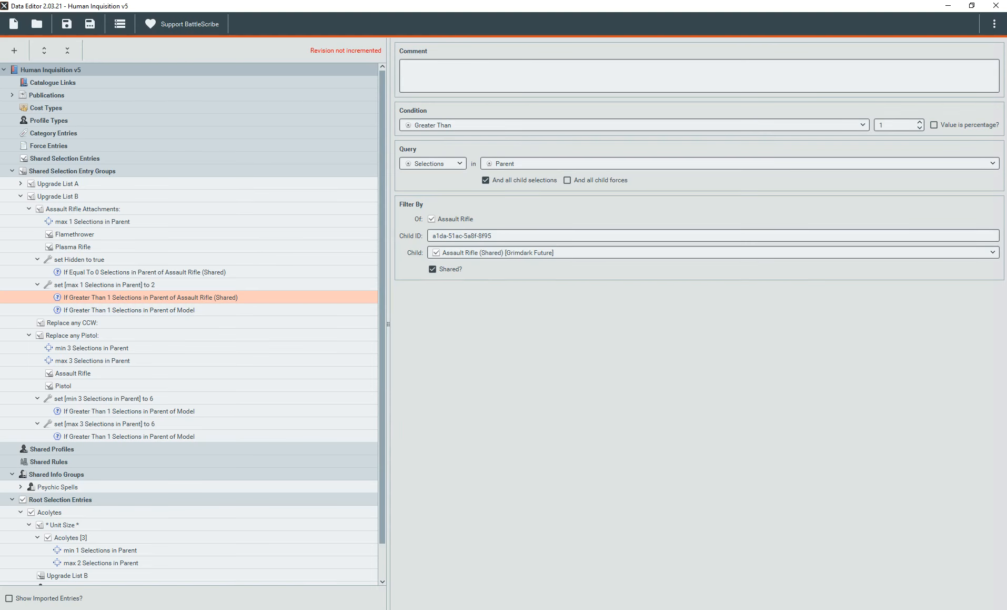
pyautogui.click(348, 574)
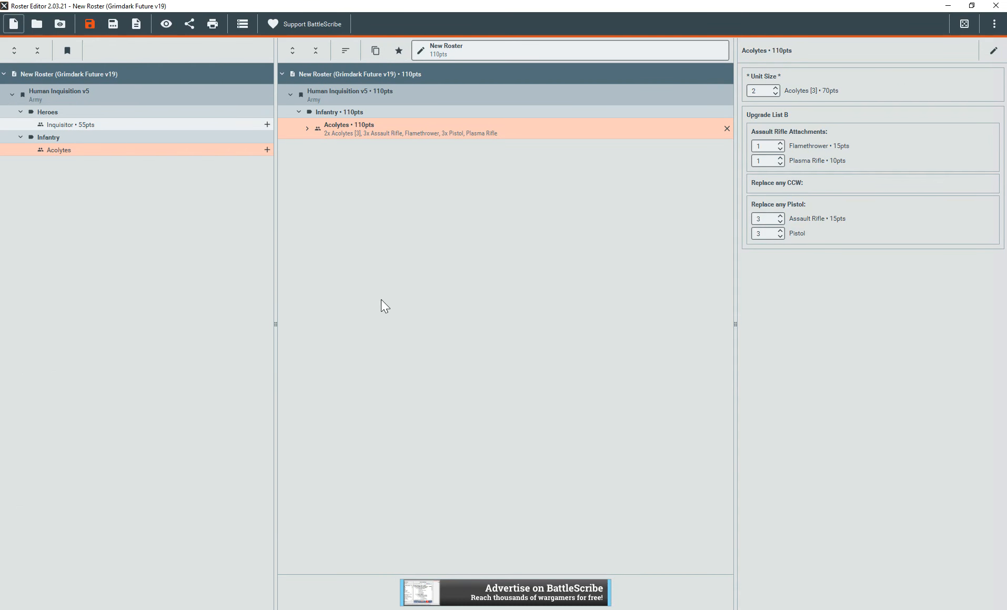
pyautogui.click(291, 606)
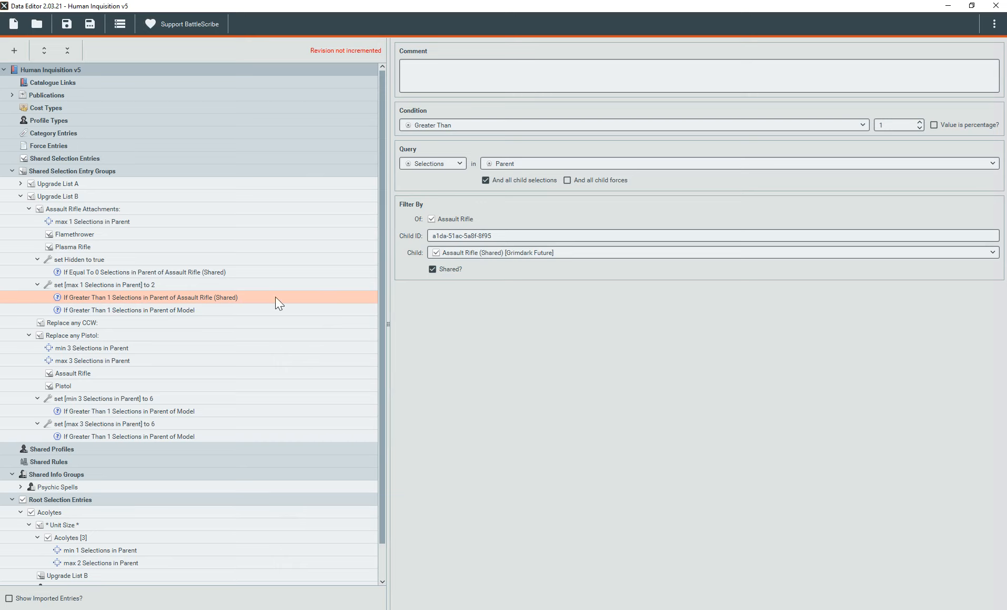
pyautogui.click(91, 73)
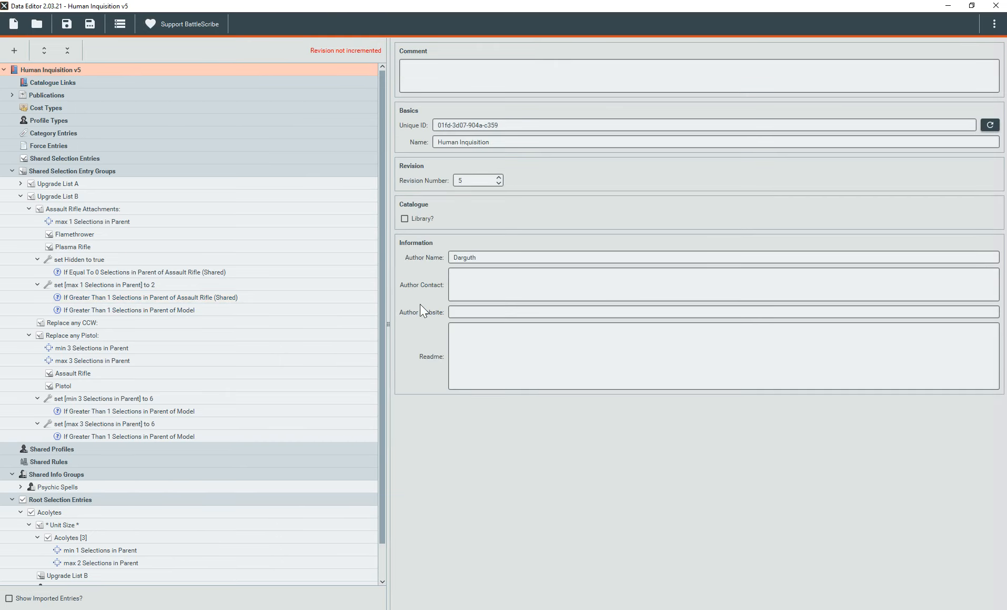
pyautogui.click(195, 315)
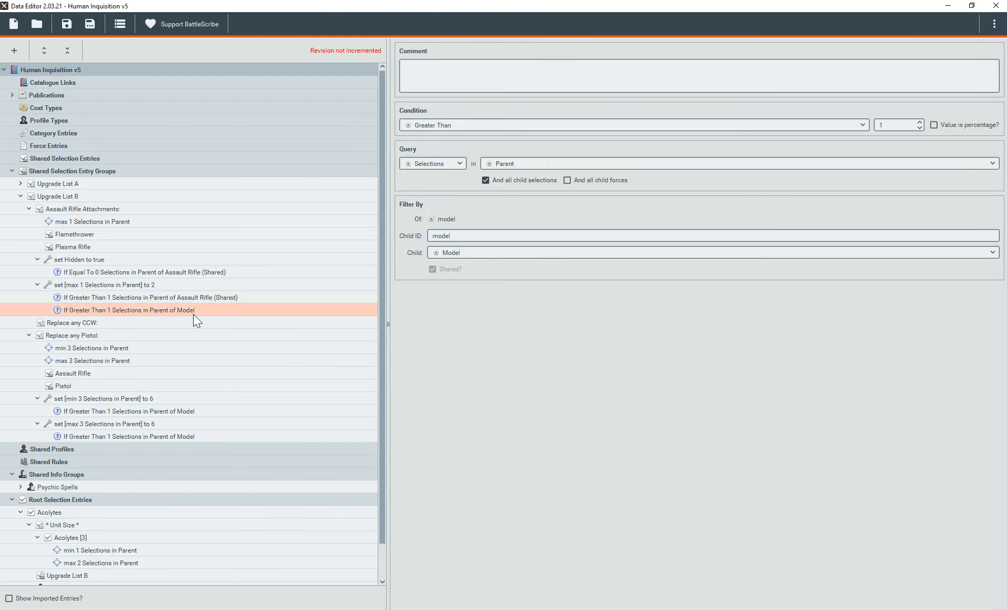
# Switch to GitHub Desktop, commit Human_Inquisition.cat to the human_inquisition_v2.8 branch and push it to origin
pyautogui.click(306, 609)
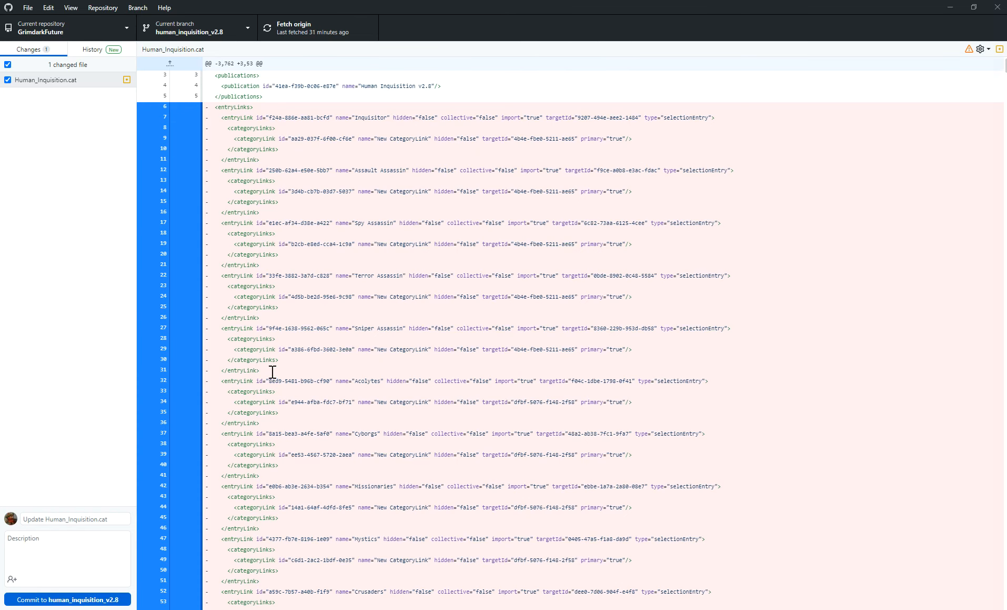
pyautogui.click(95, 600)
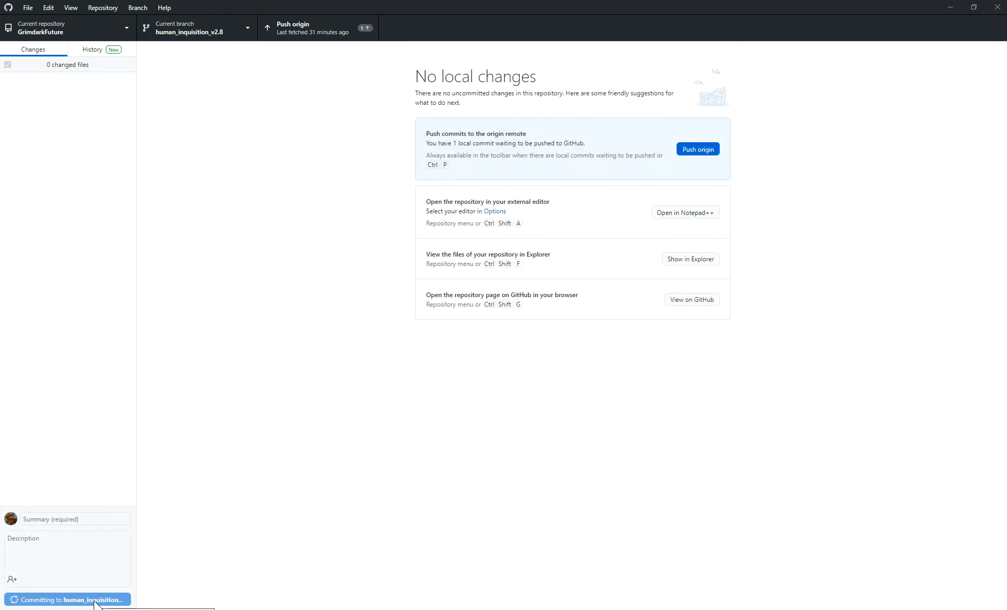
pyautogui.click(699, 149)
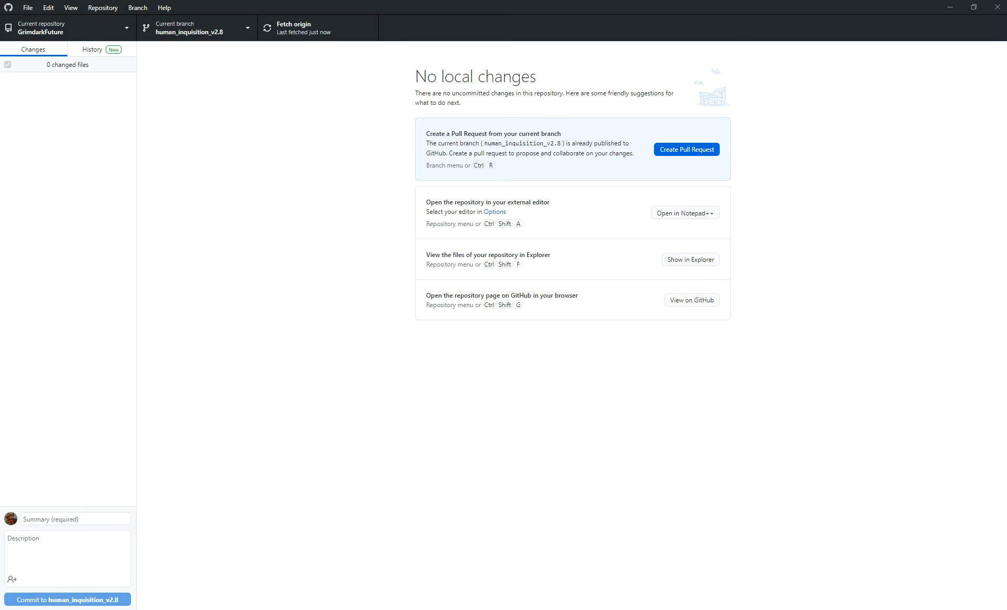
# Switch to the browser, refresh the GrimdarkFuture repository page and start a pull request from human_inquisition_v2.8 into main
pyautogui.click(140, 609)
pyautogui.click(181, 580)
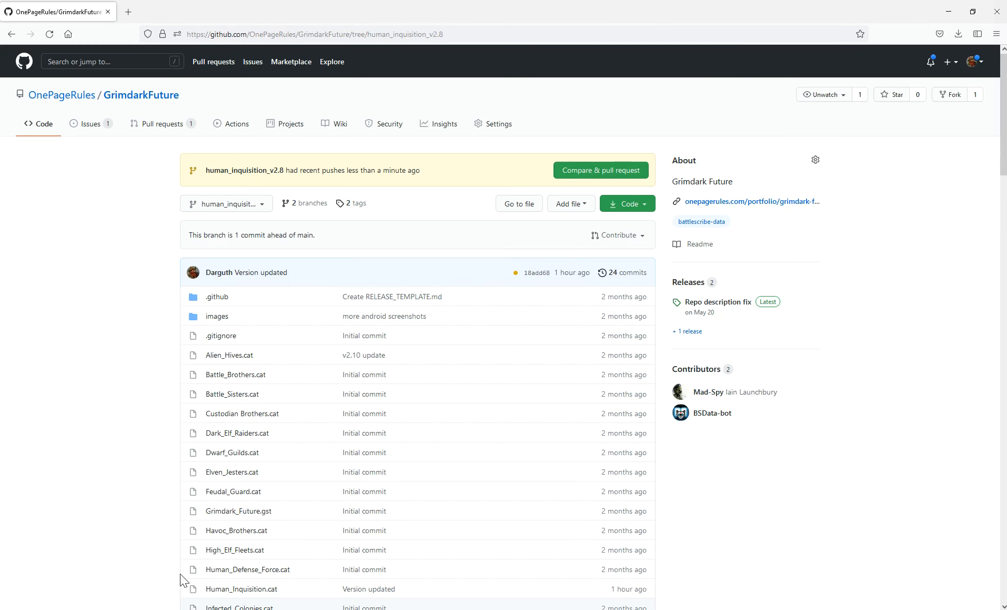
pyautogui.click(47, 33)
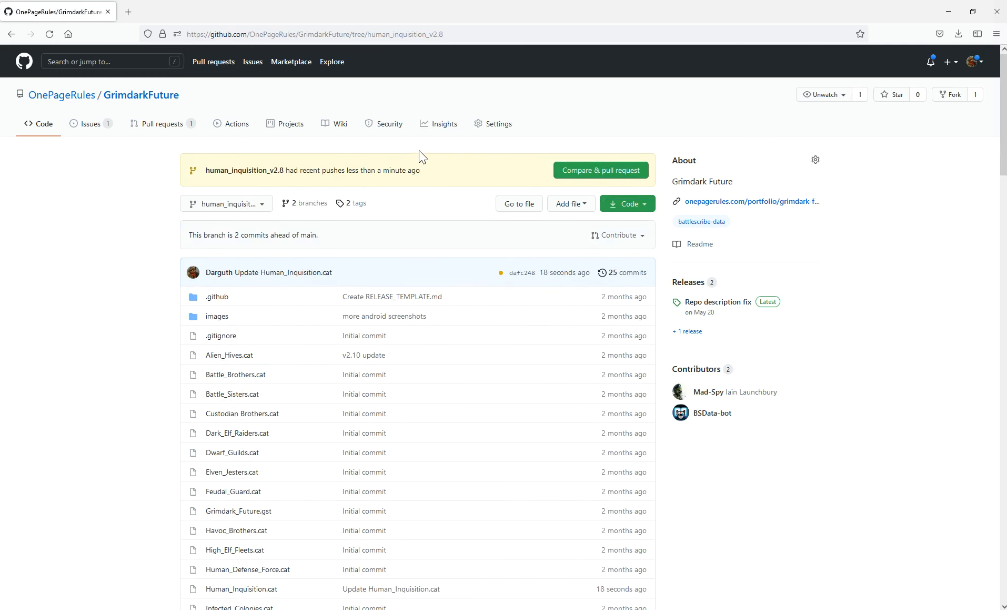
pyautogui.click(595, 171)
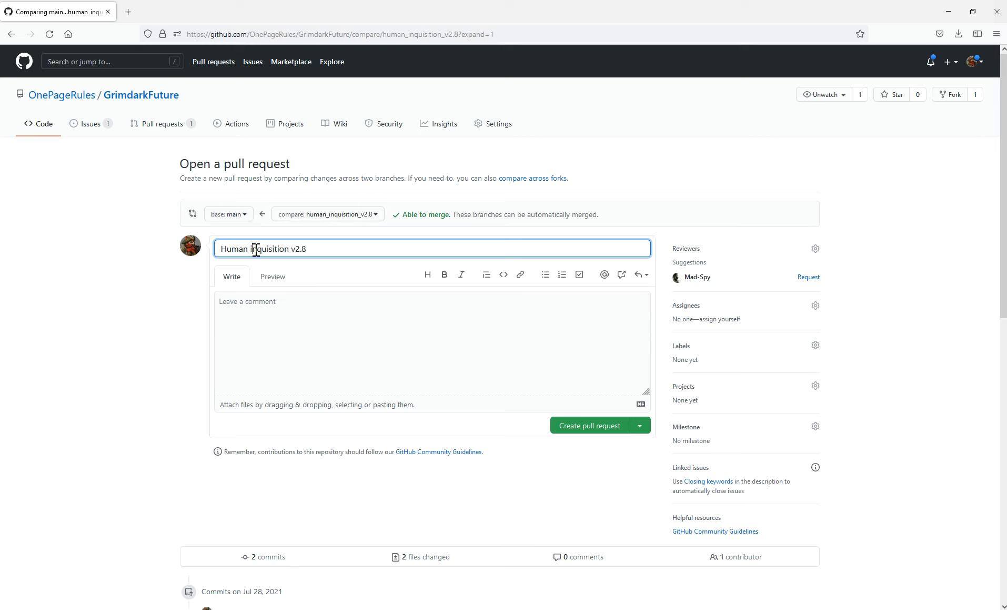
# Title the pull request "Human Inquisition v2.8" and enter the comment "Updating to v2.8, including Inquisitor and Acolytes updates."
pyautogui.press('Delete')
pyautogui.write('I')
pyautogui.click(343, 304)
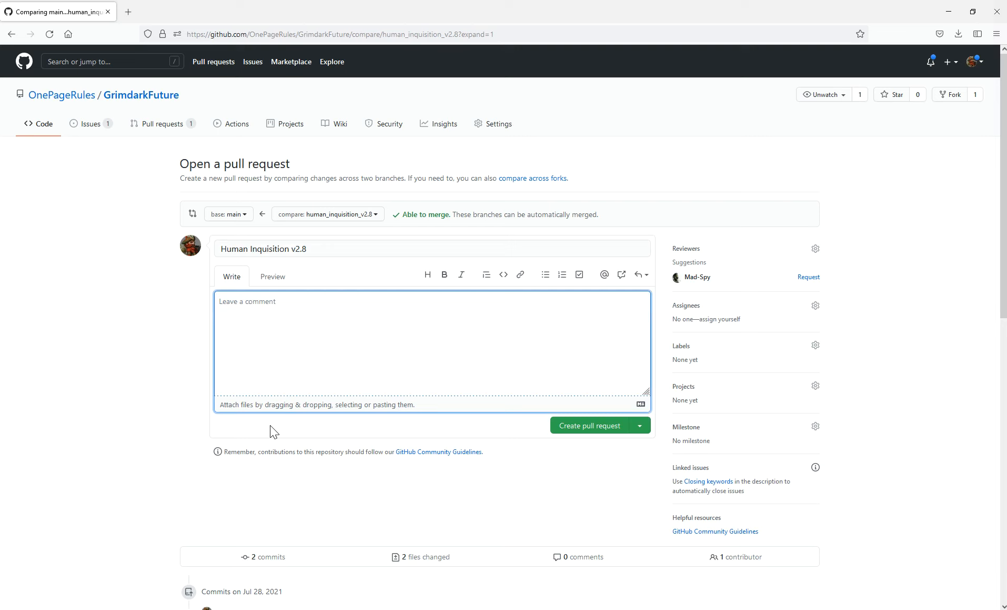
pyautogui.write('Updating to v2.8, including Inquisitor and Acolytes updates.')
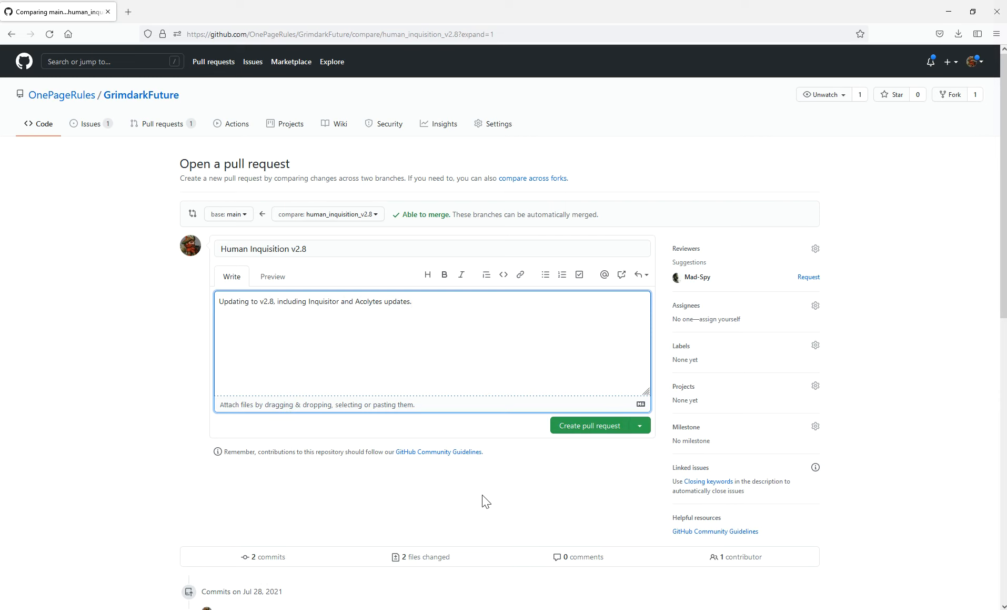
# Review the commits and changed files included in the pull request, down to the readme.md diff
pyautogui.scroll(-3, 483, 499)
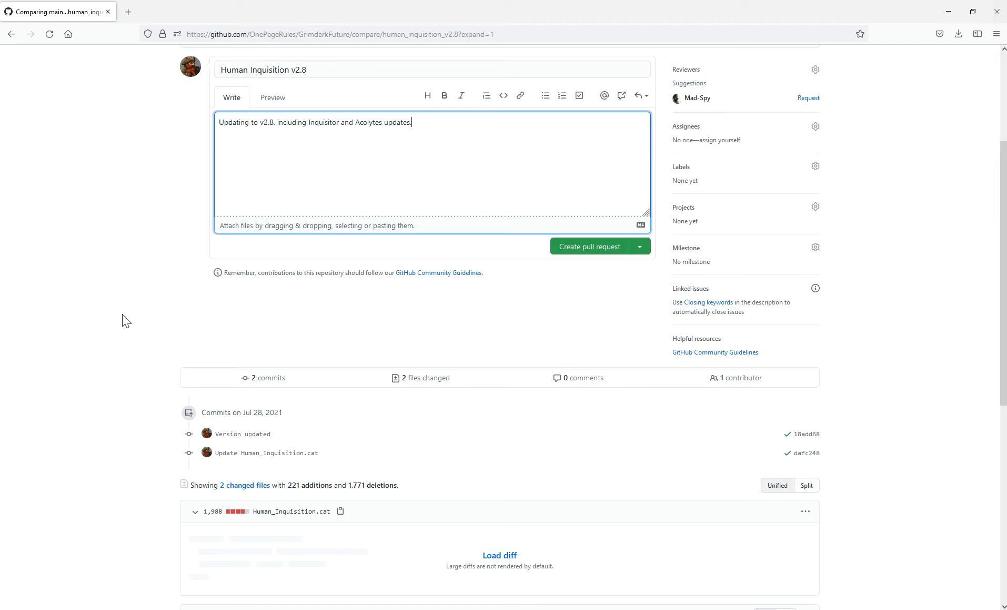
pyautogui.scroll(-5, 136, 401)
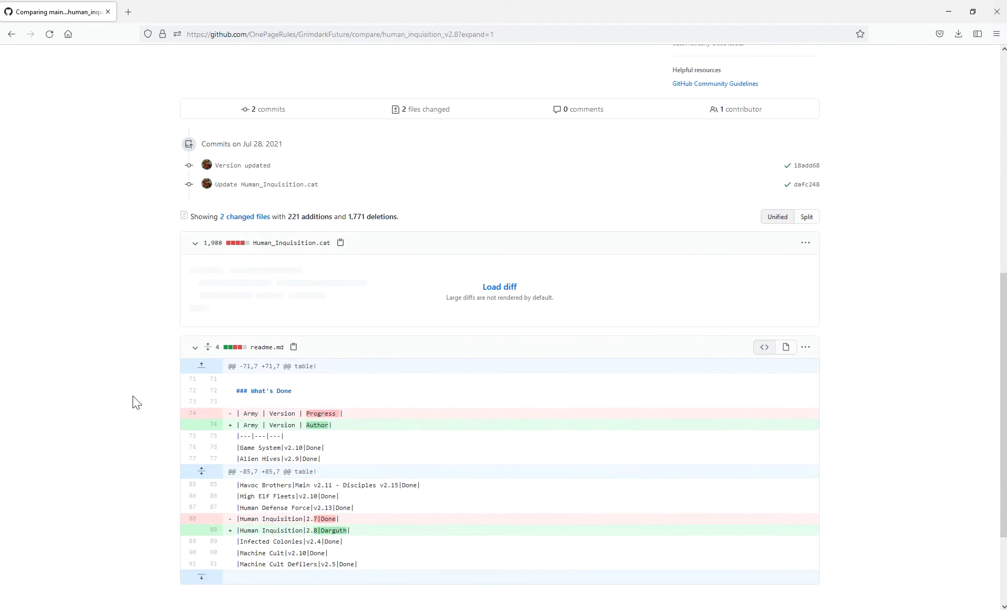
# Open the repository's "RELEASE THREAD: July 2021" issue and read its instructions for pushing releases by comment
pyautogui.scroll(-3, 258, 251)
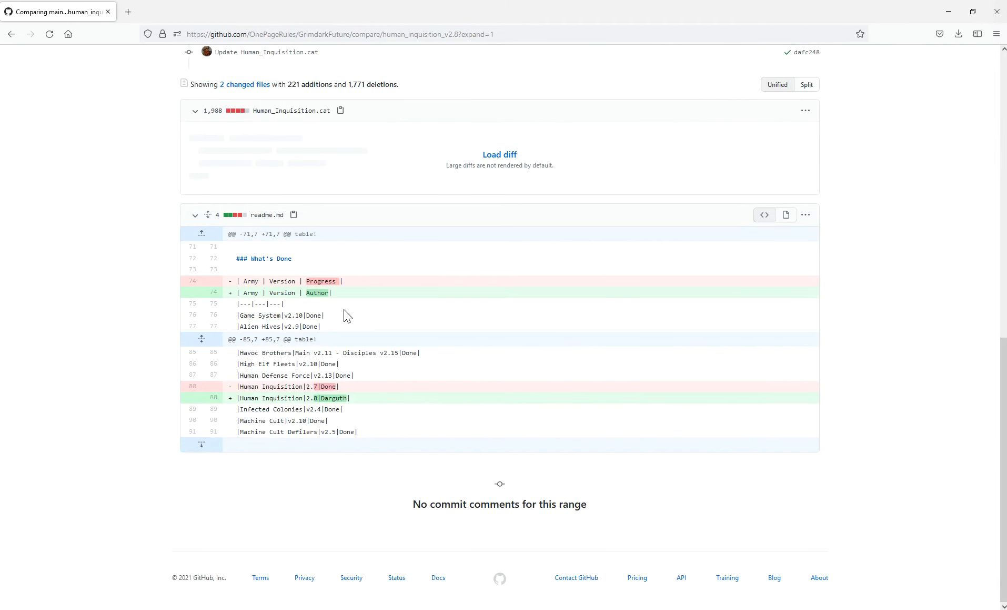
pyautogui.scroll(8, 638, 359)
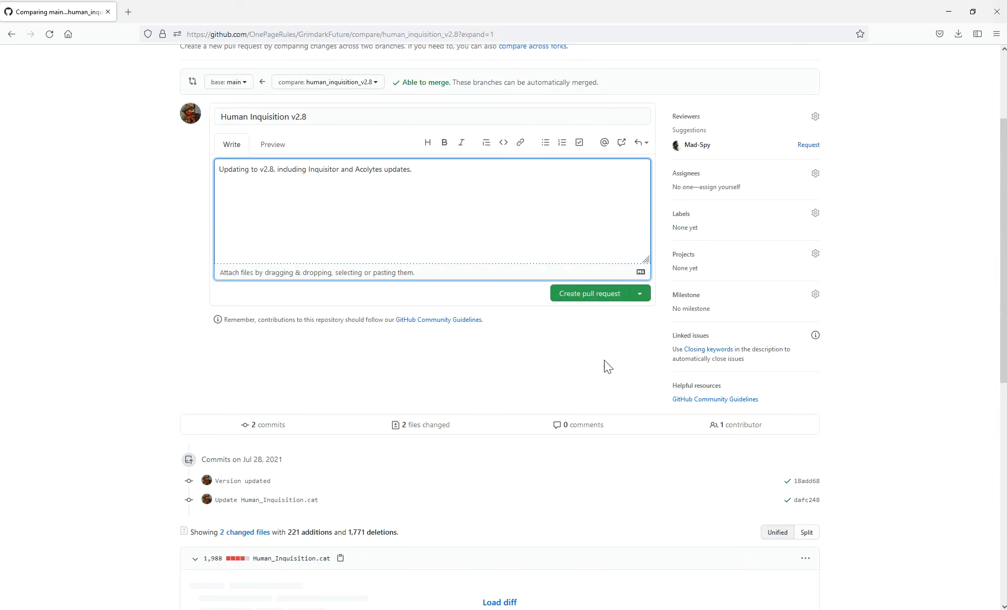
pyautogui.scroll(2, 176, 329)
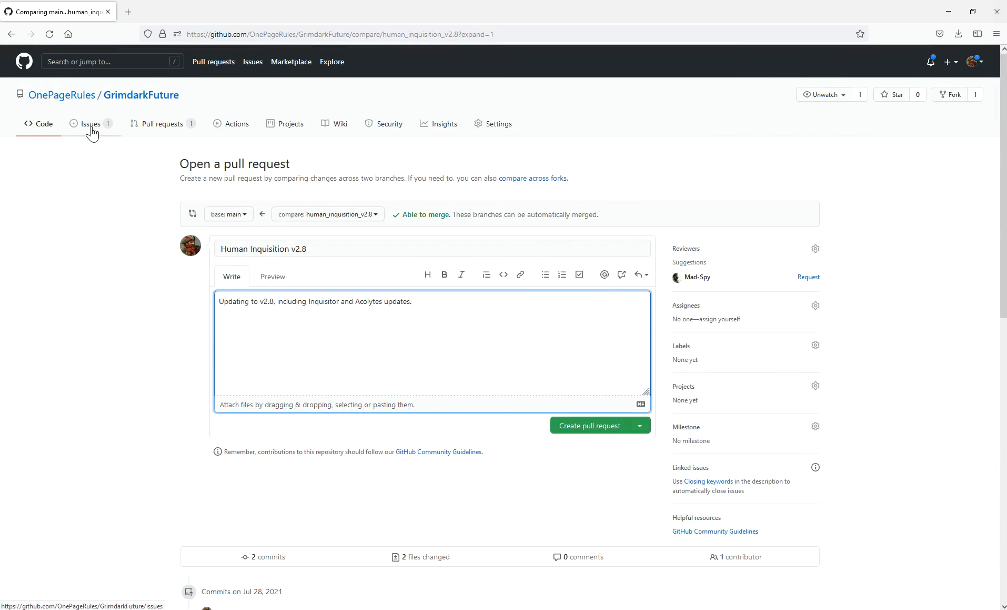
pyautogui.click(91, 124)
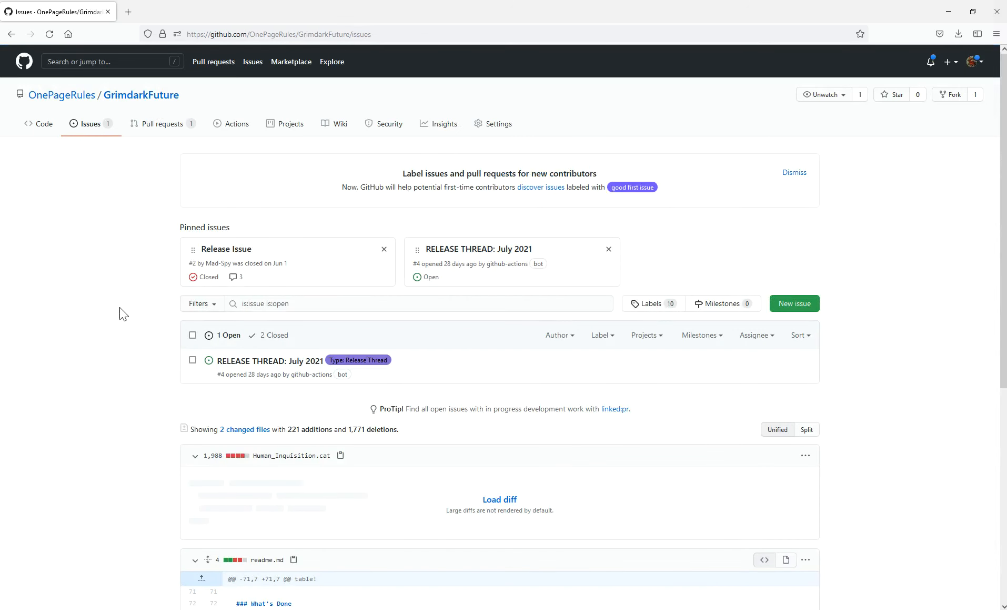
pyautogui.click(265, 362)
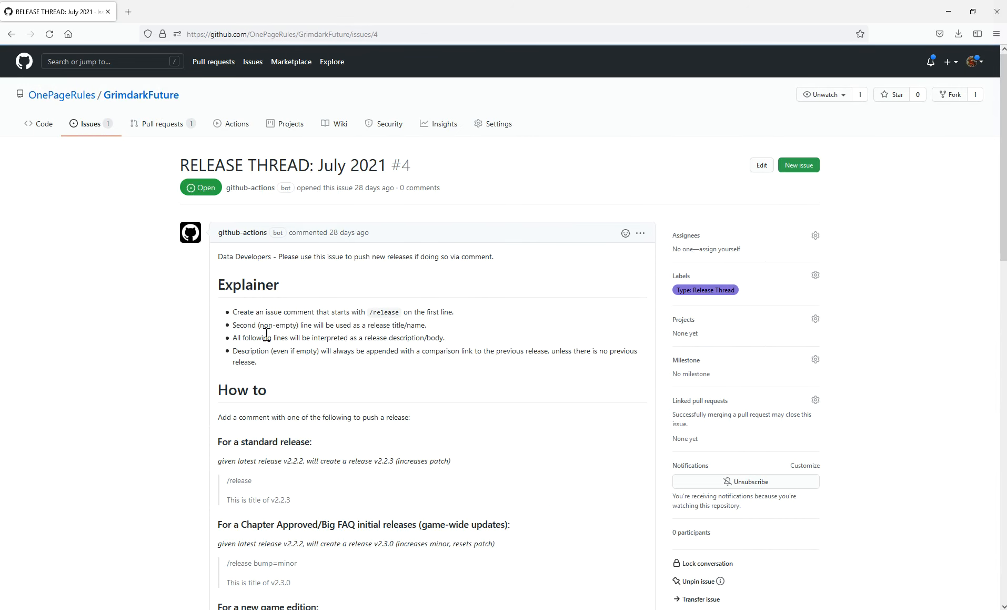
pyautogui.scroll(-3, 271, 329)
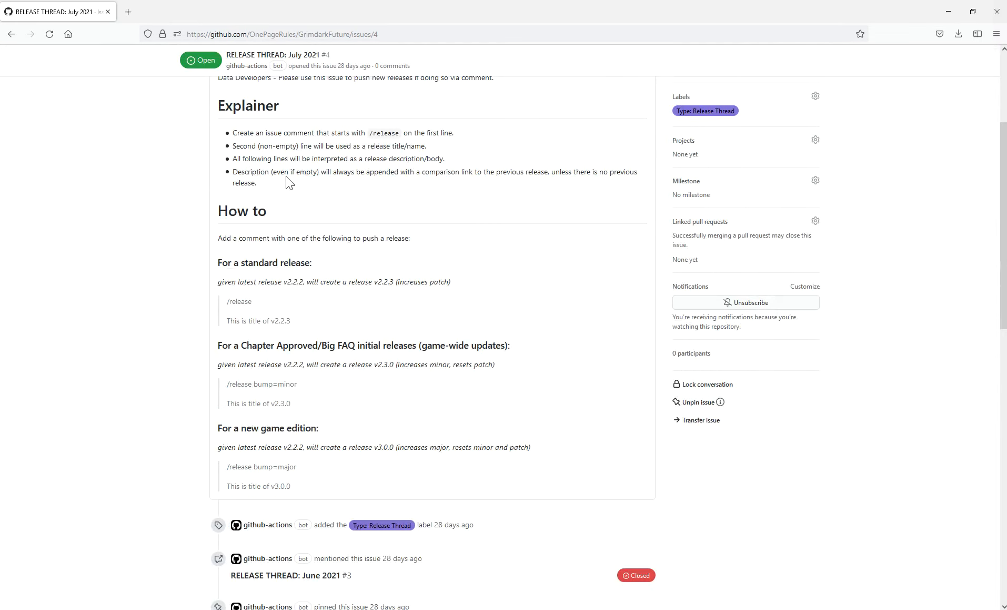
pyautogui.scroll(-5, 256, 381)
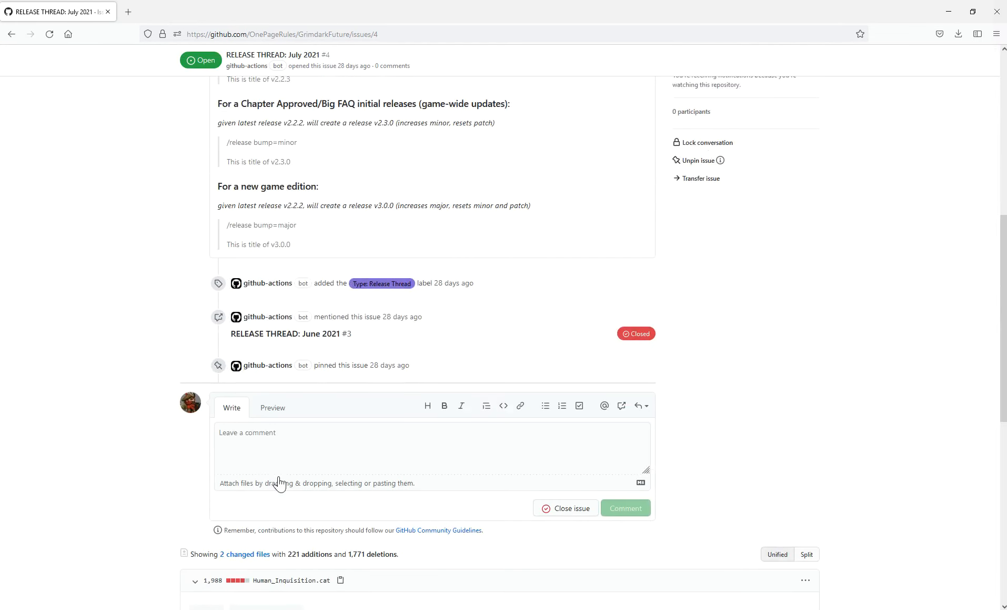
pyautogui.scroll(7, 204, 286)
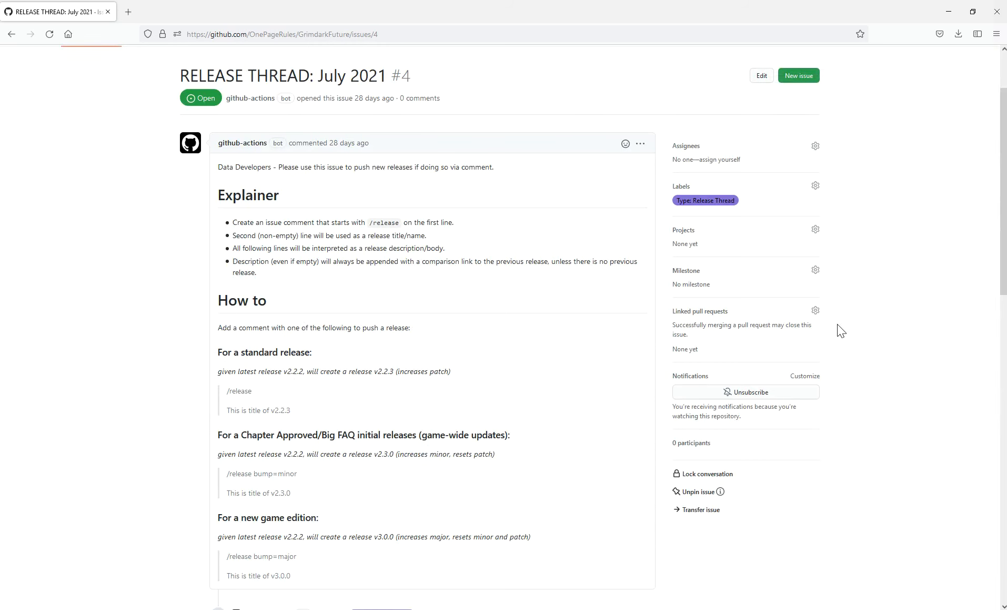
# Return to the GrimdarkFuture repository's code page and look over the file list on the main branch
pyautogui.scroll(2, 840, 321)
pyautogui.click(43, 130)
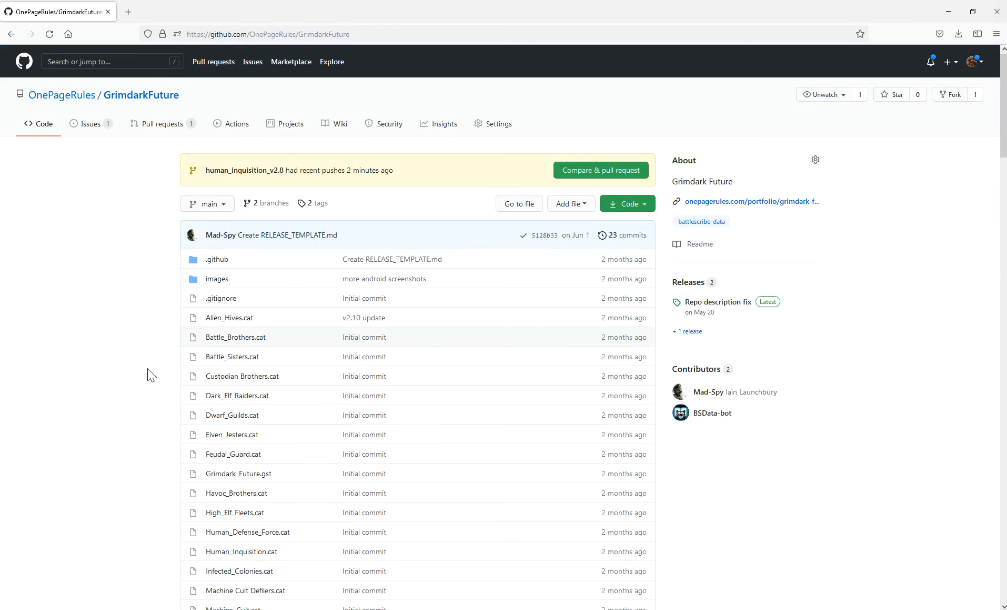
pyautogui.scroll(-2, 151, 375)
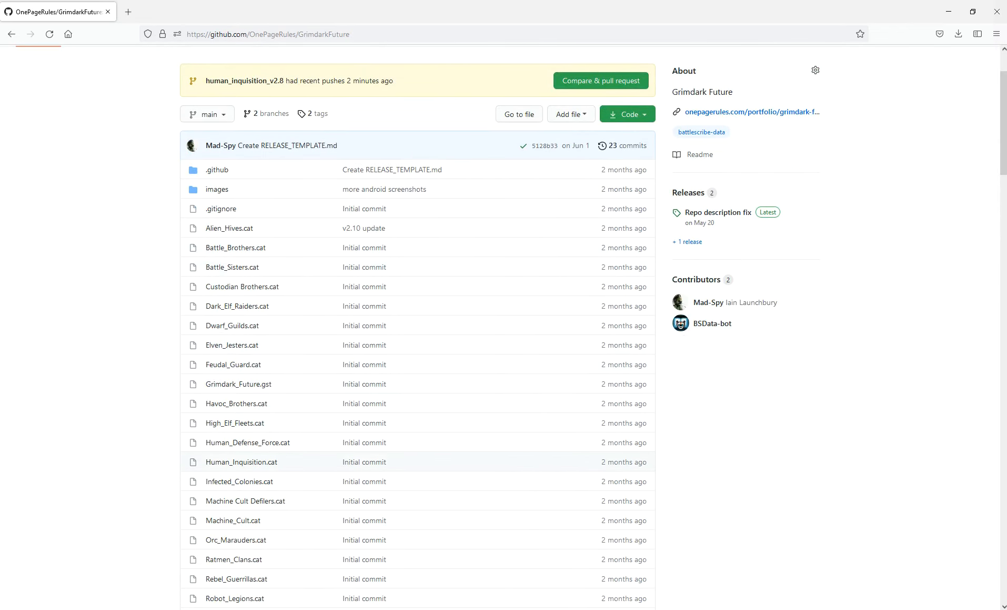
pyautogui.scroll(2, 694, 501)
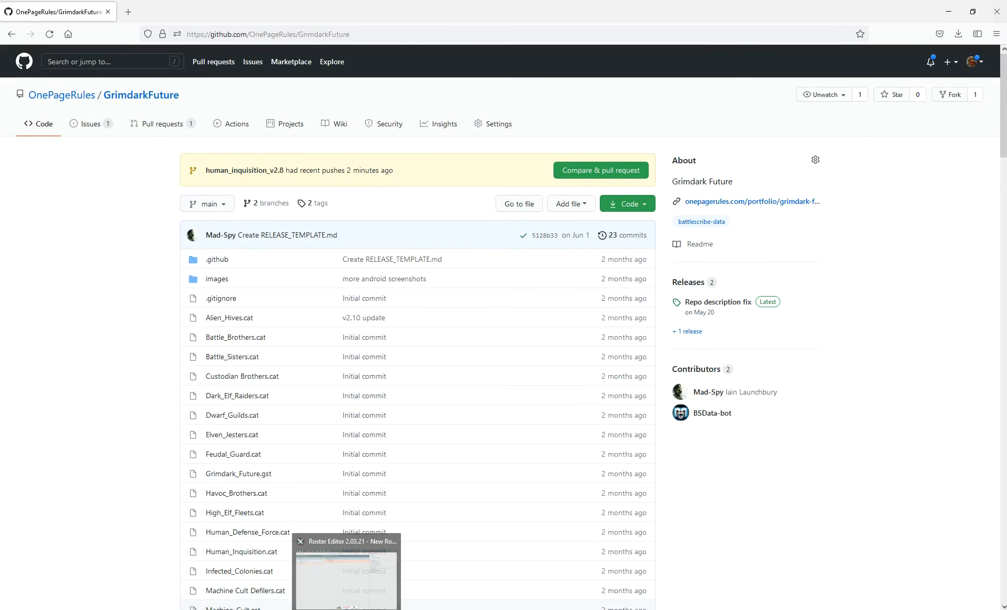
# Check the Acolytes roster in Roster Editor, and switch to Adobe Acrobat Reader to review the unit table in the Human Inquisition v2.8 PDF
pyautogui.click(347, 571)
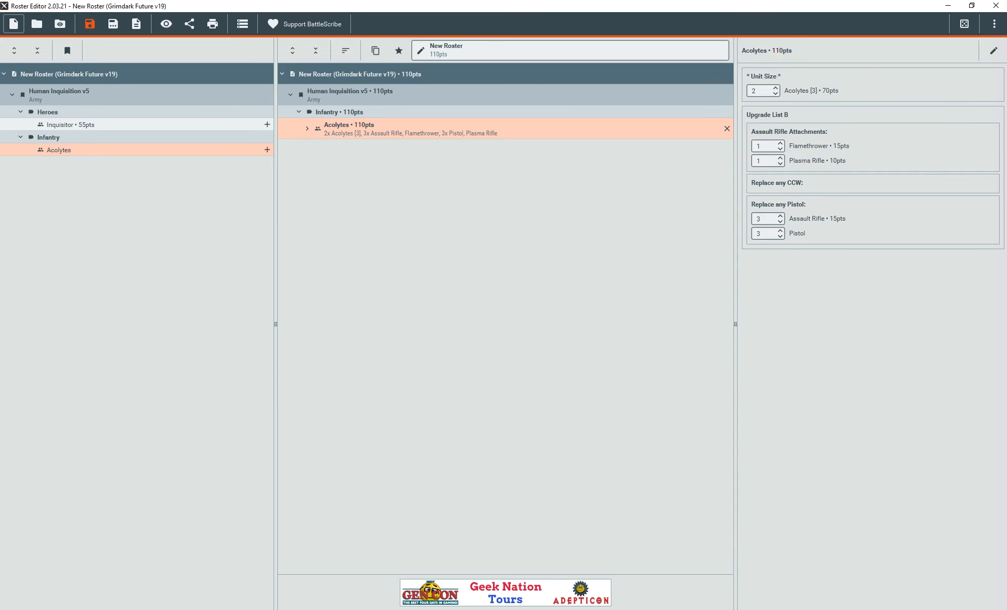
pyautogui.moveTo(320, 609)
pyautogui.click(406, 609)
pyautogui.scroll(9, 405, 319)
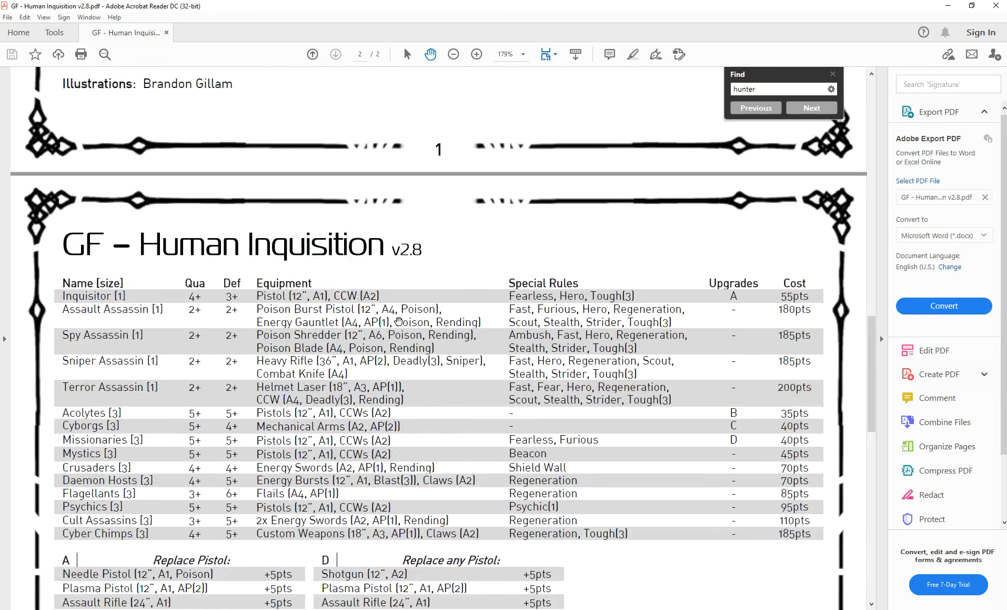
pyautogui.scroll(-1, 405, 318)
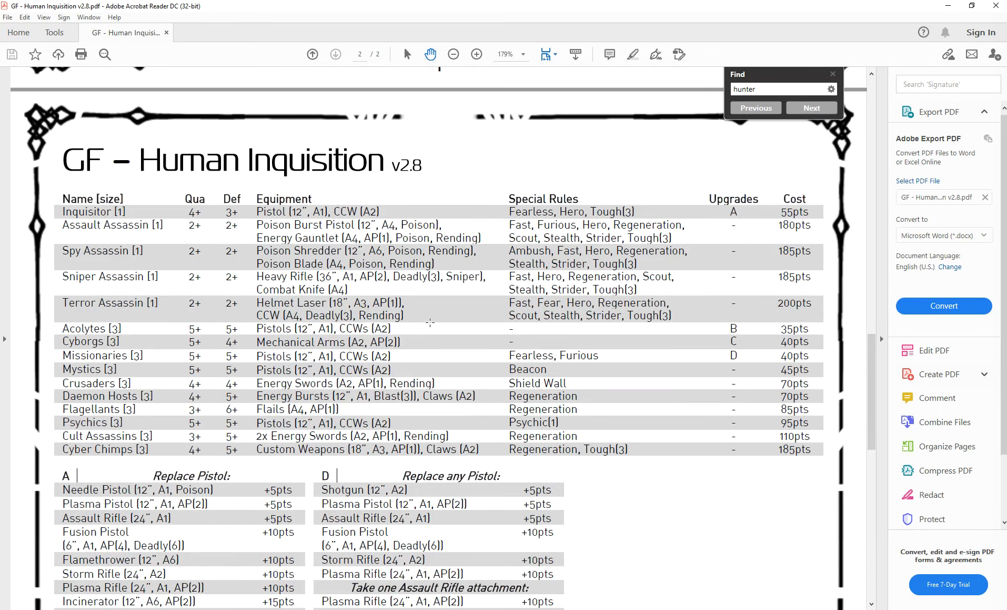